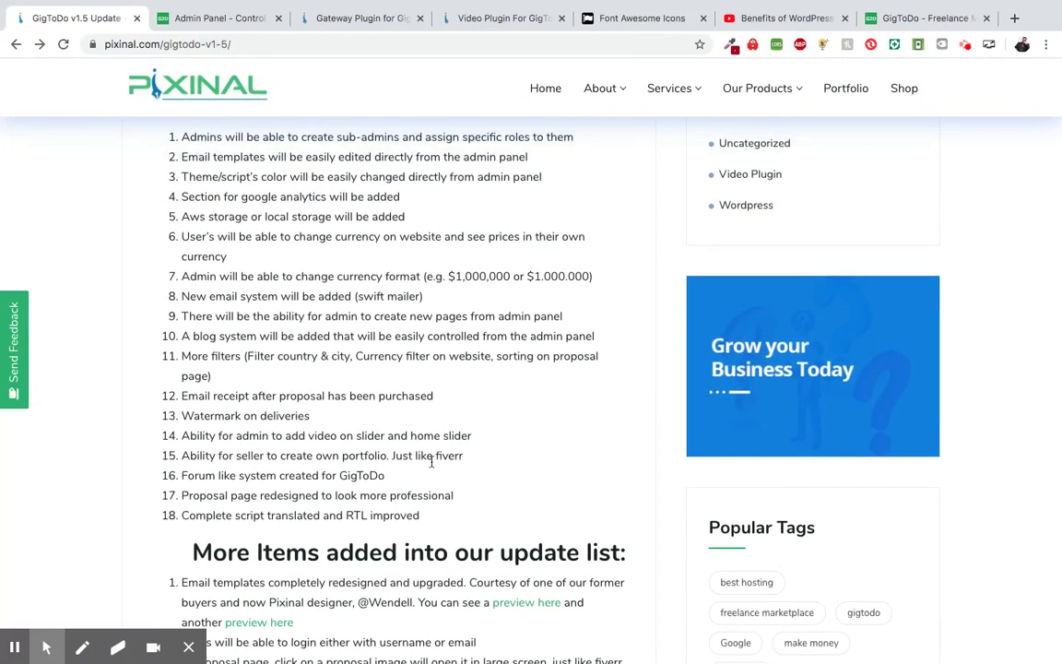
- Replace the old site tab with a new tab showing the gigtodo.com homepage
scroll(431, 461, "down", 2)
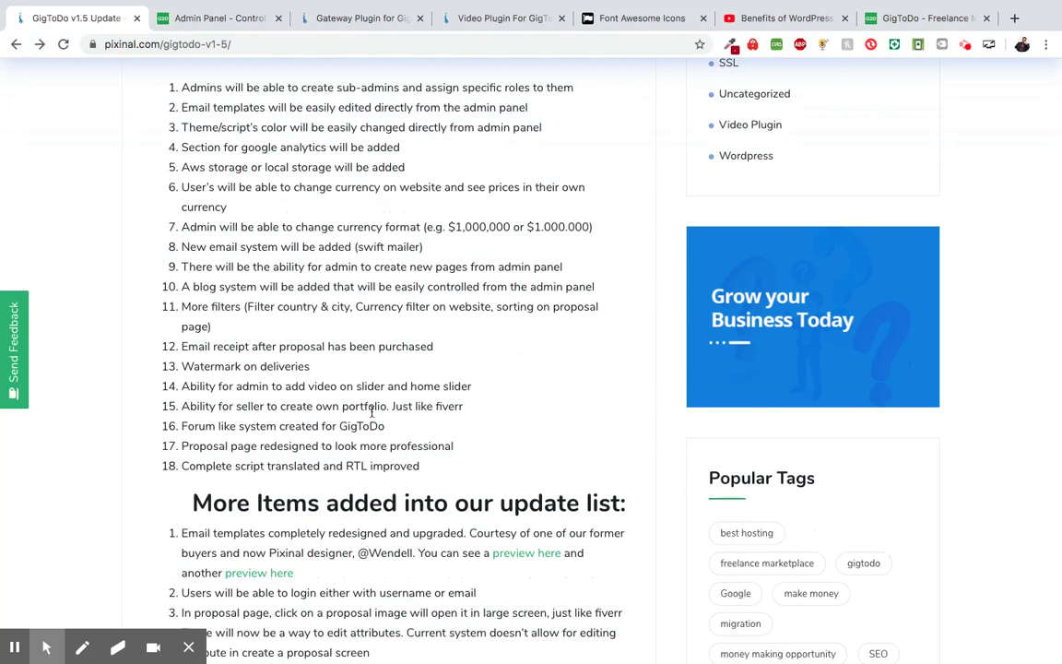
scroll(424, 405, "down", 4)
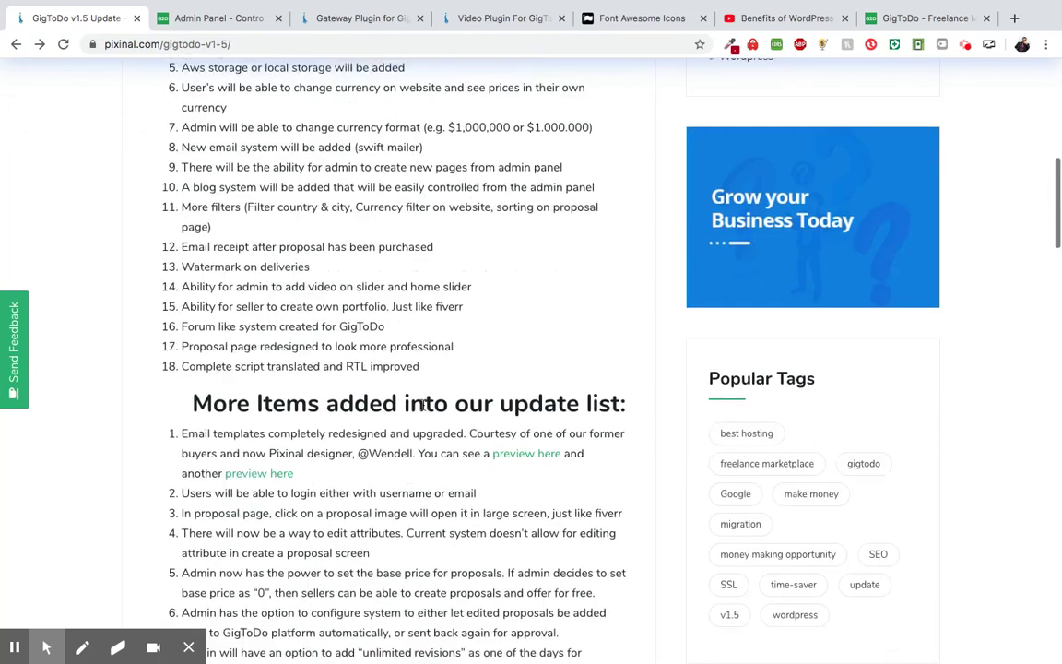
scroll(424, 409, "down", 1)
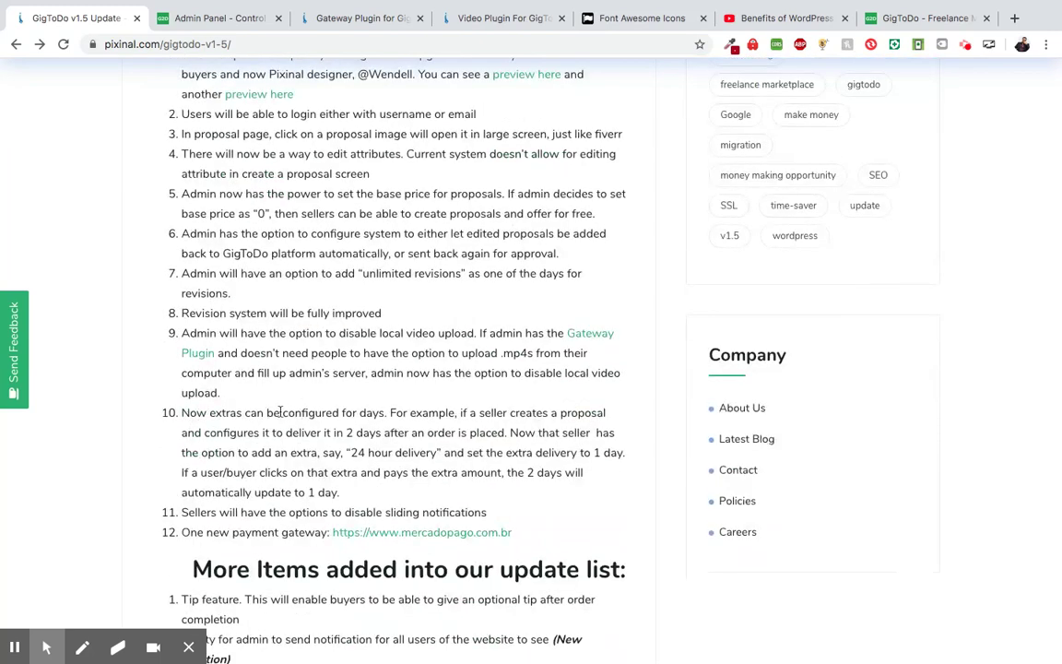
scroll(404, 425, "up", 3)
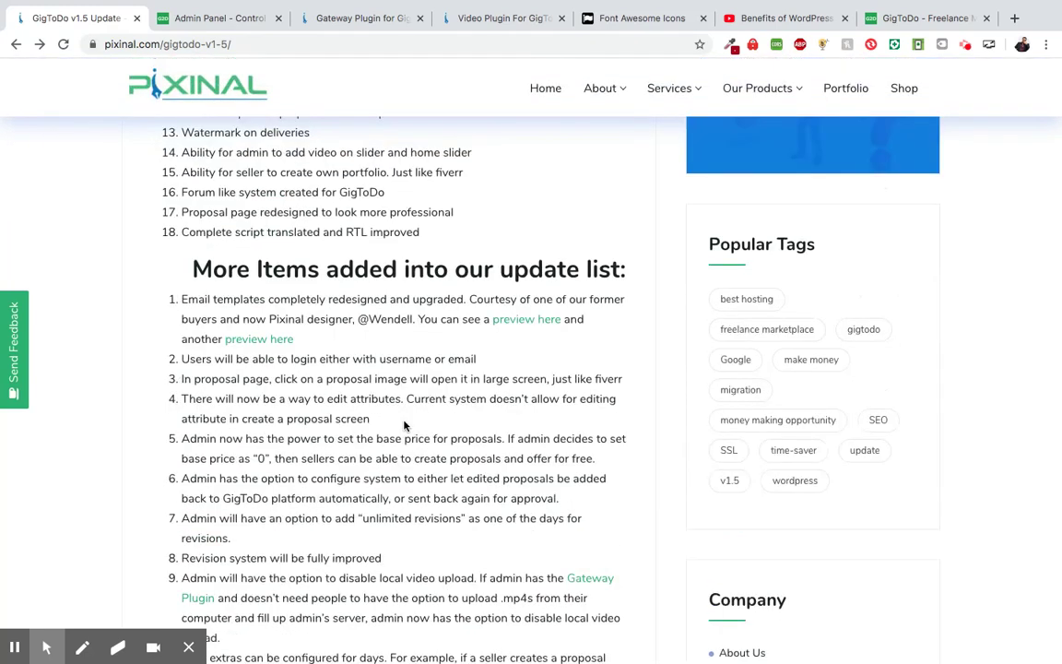
scroll(441, 326, "up", 4)
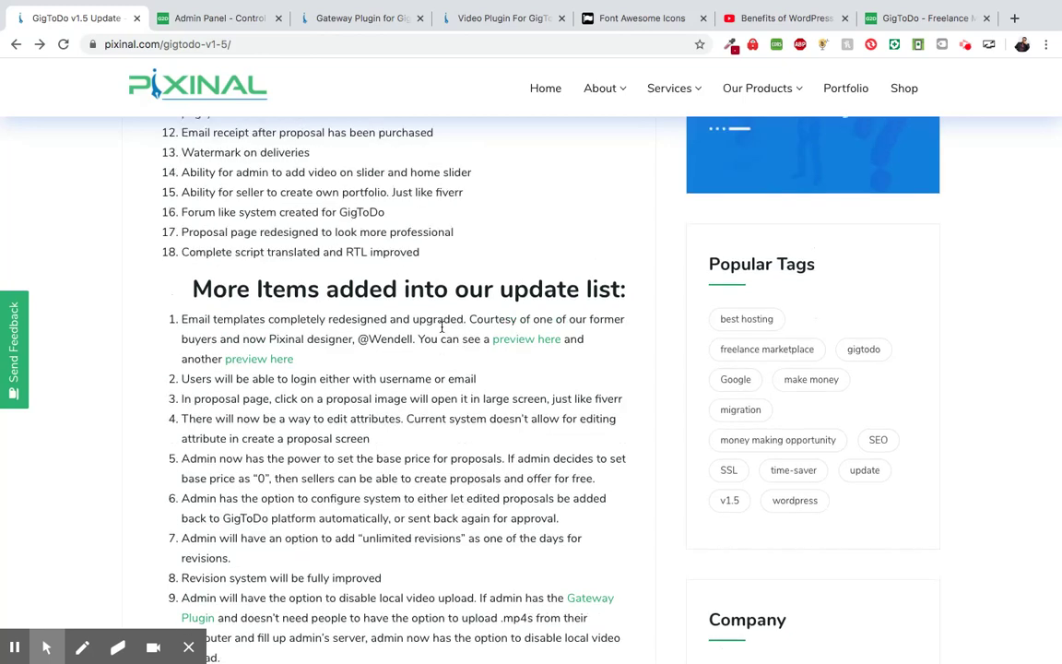
scroll(441, 329, "up", 5)
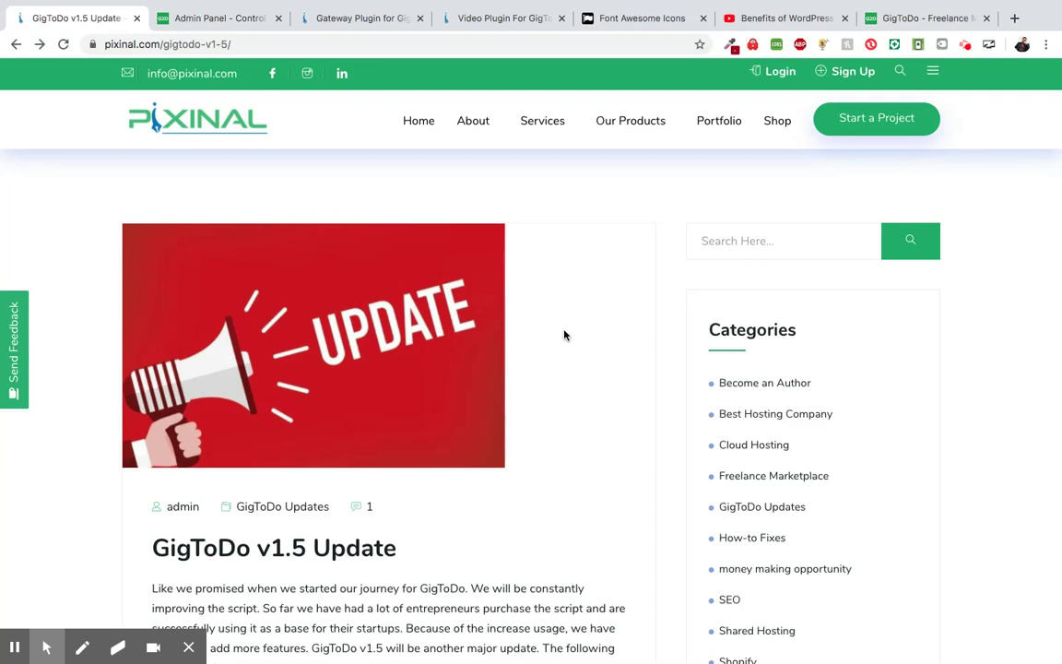
left_click(986, 18)
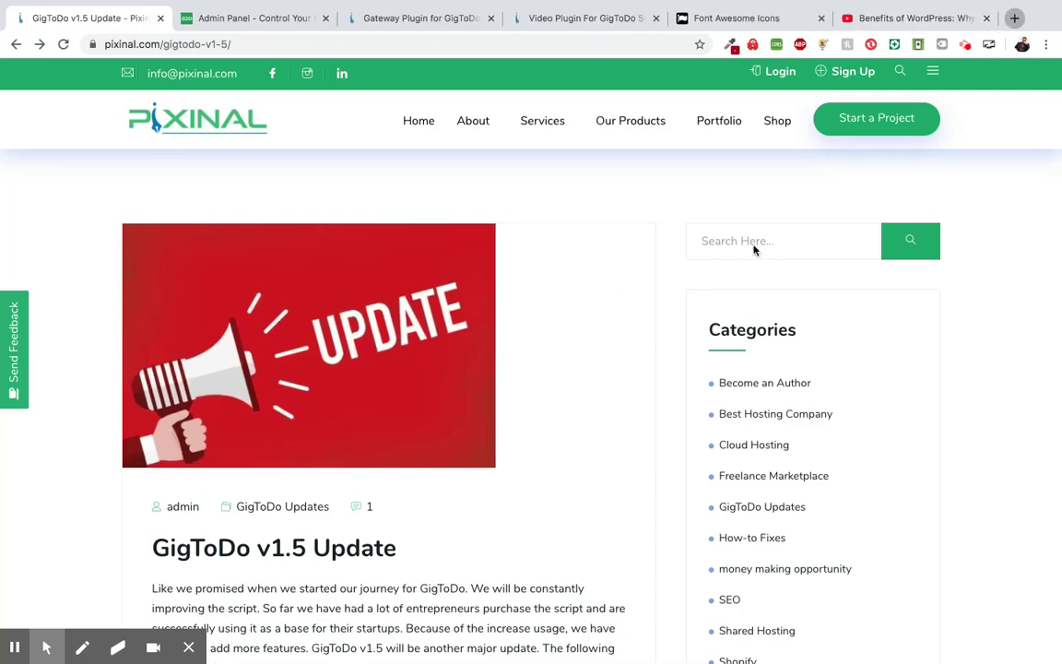
key("super+t")
type("g")
key("Return")
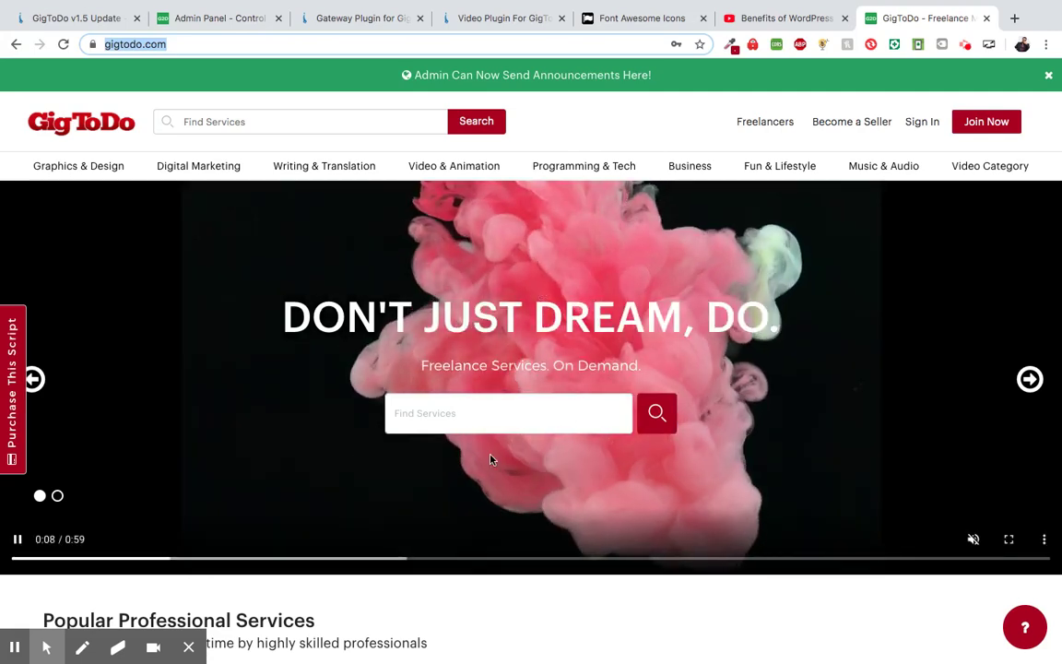
scroll(458, 625, "down", 1)
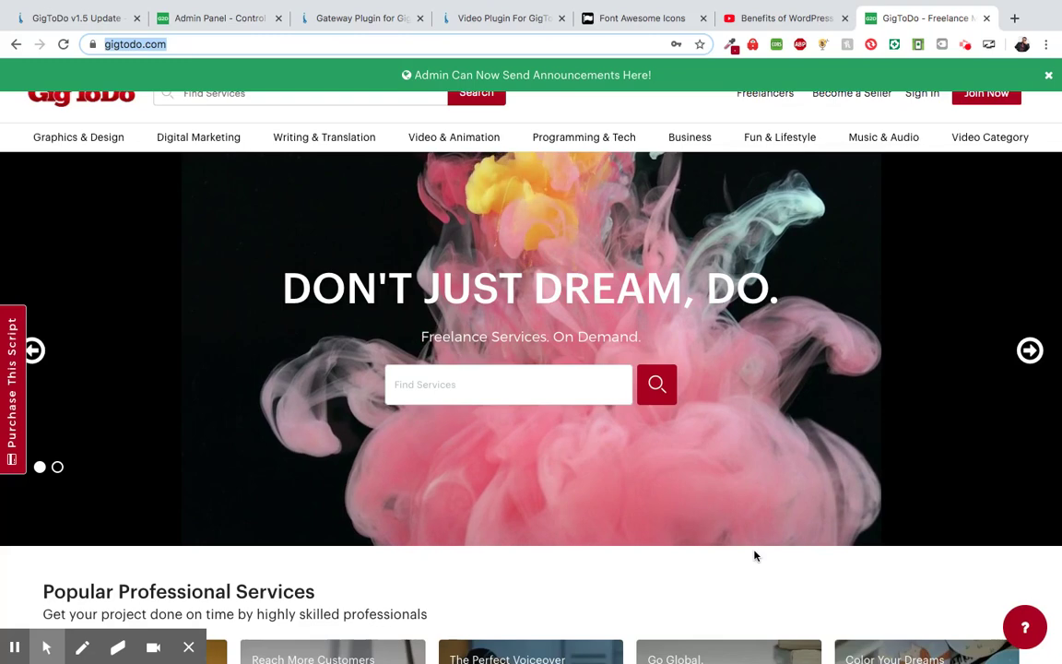
scroll(754, 555, "up", 1)
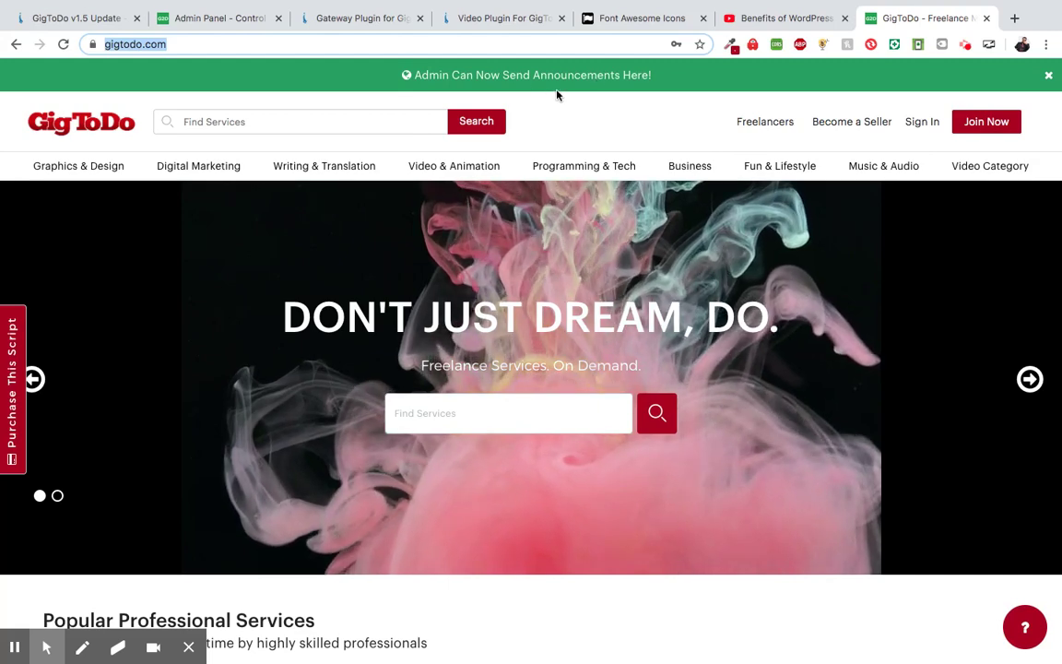
- Browse Programming & Tech and Digital Marketing, dismiss the announcement bar, then go to the admin tab
left_click(562, 166)
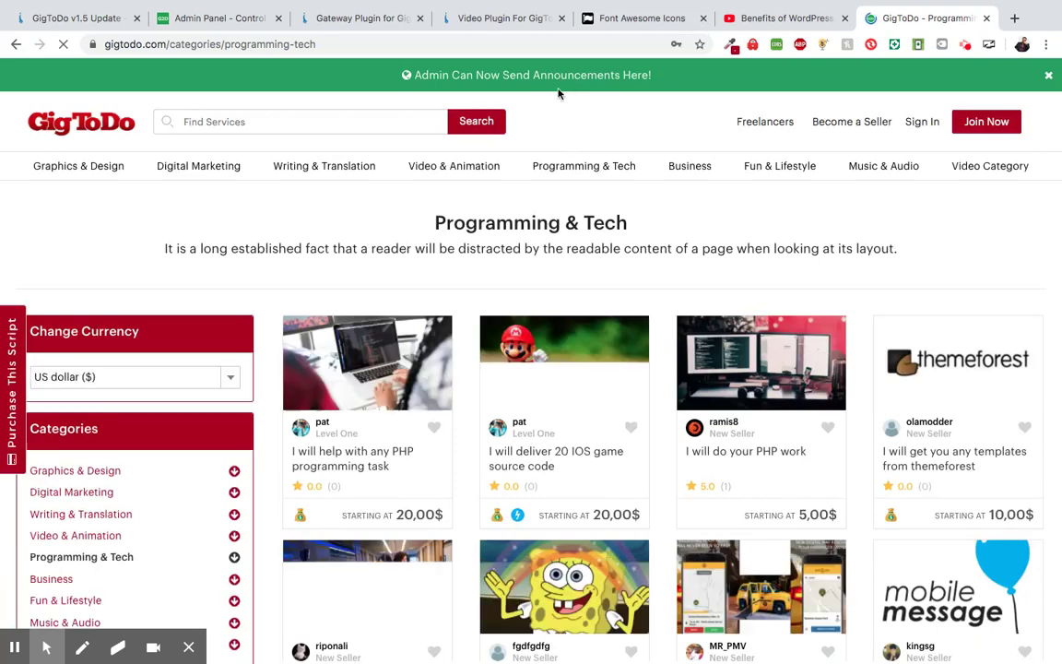
left_click(1048, 79)
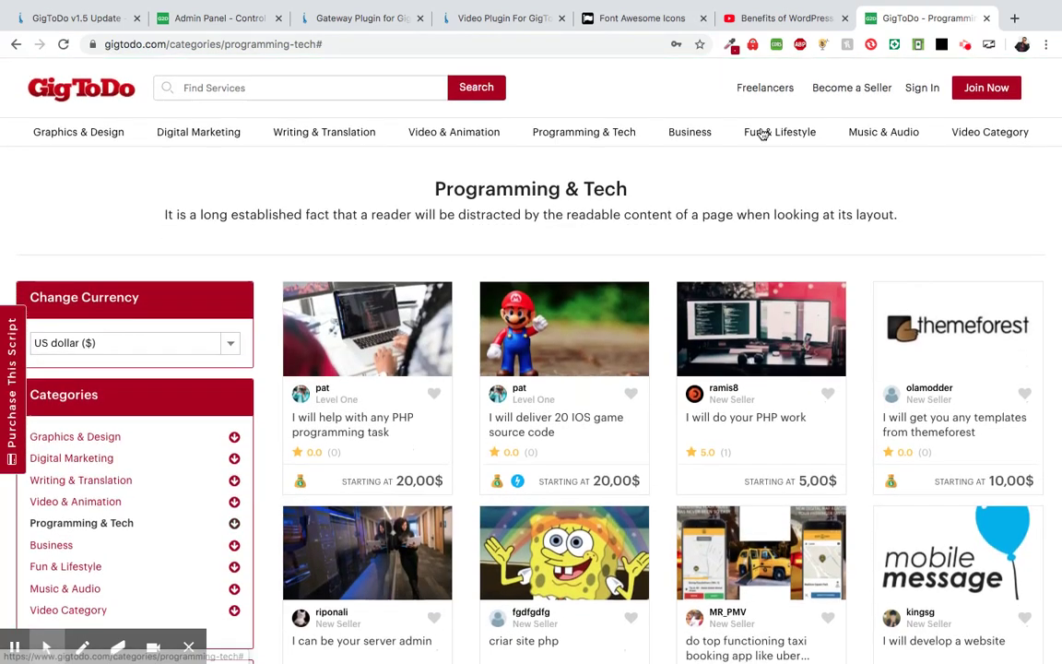
left_click(188, 135)
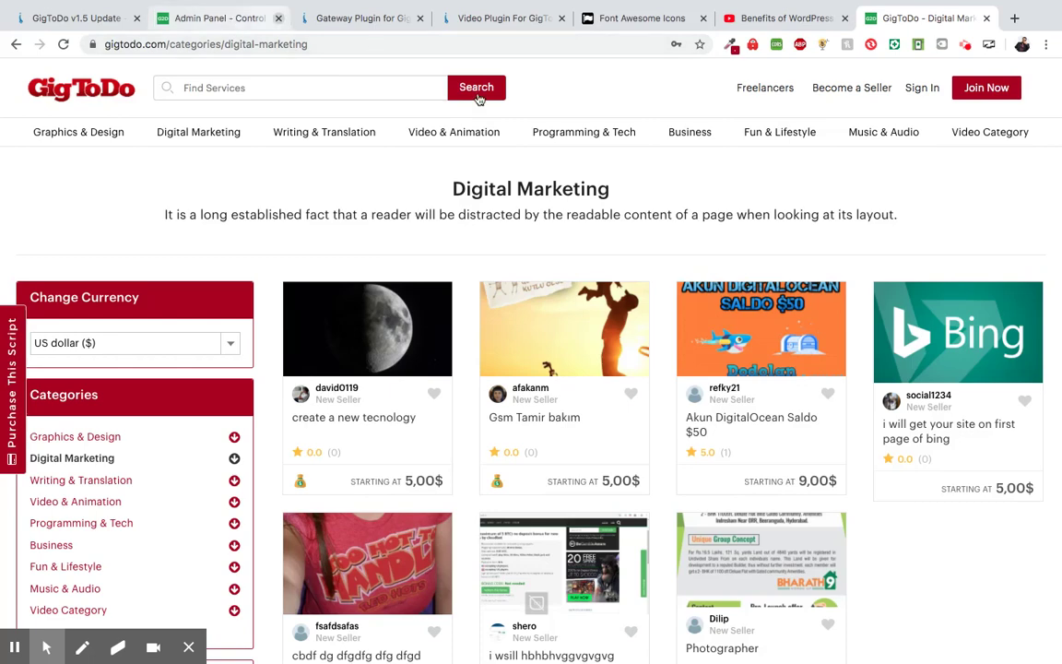
left_click(235, 31)
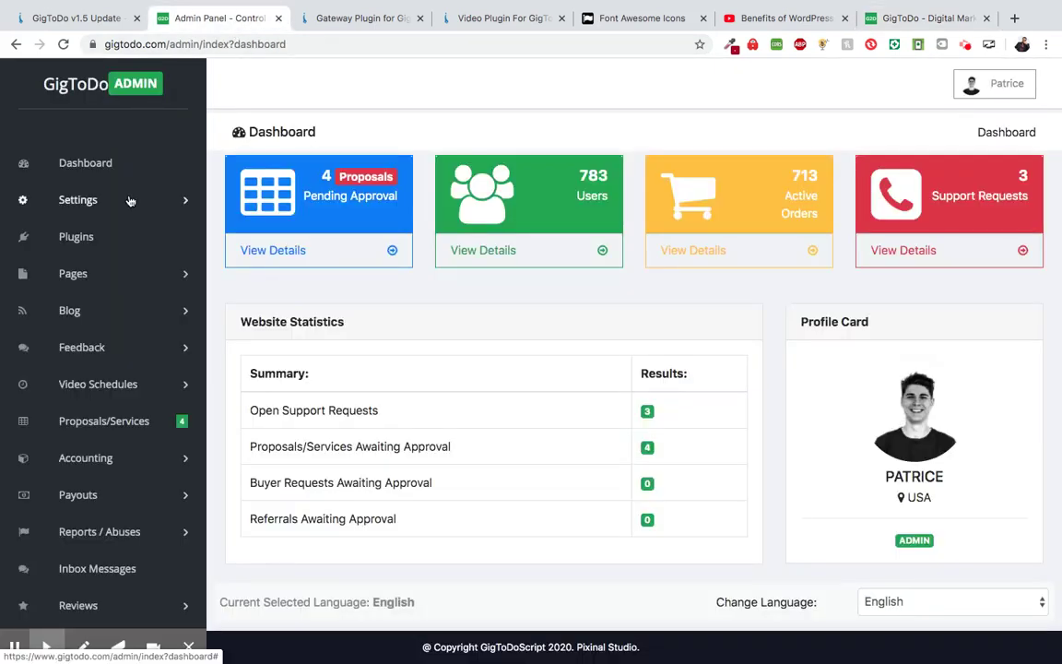
- Open Settings > Layout Settings and scroll to the Announcement Bar Settings
left_click(130, 200)
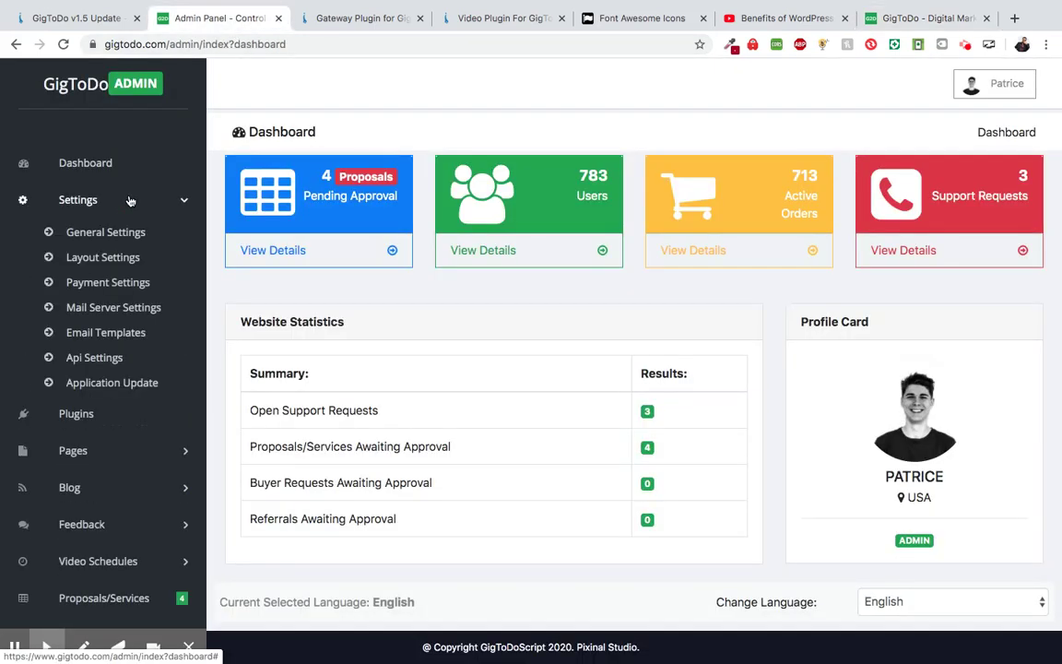
left_click(103, 259)
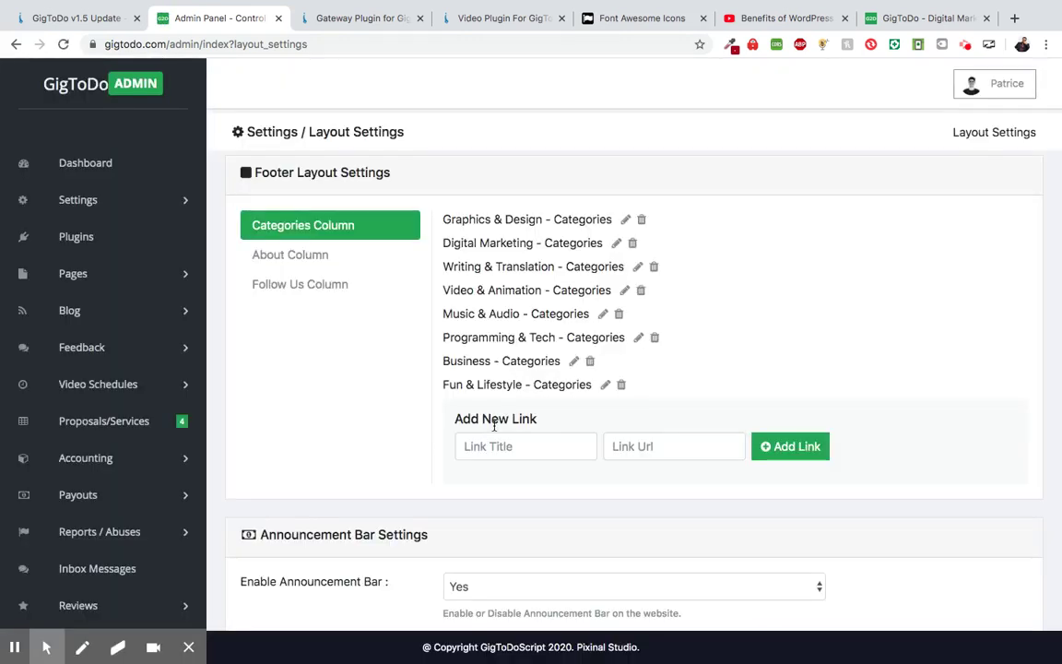
scroll(494, 426, "down", 5)
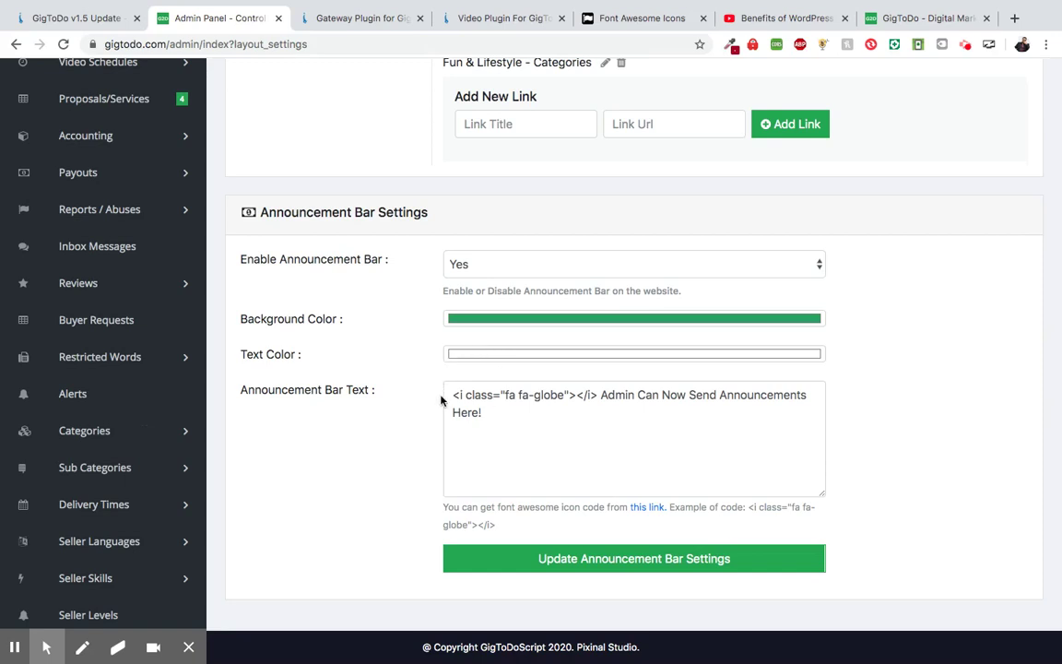
scroll(433, 387, "down", 1)
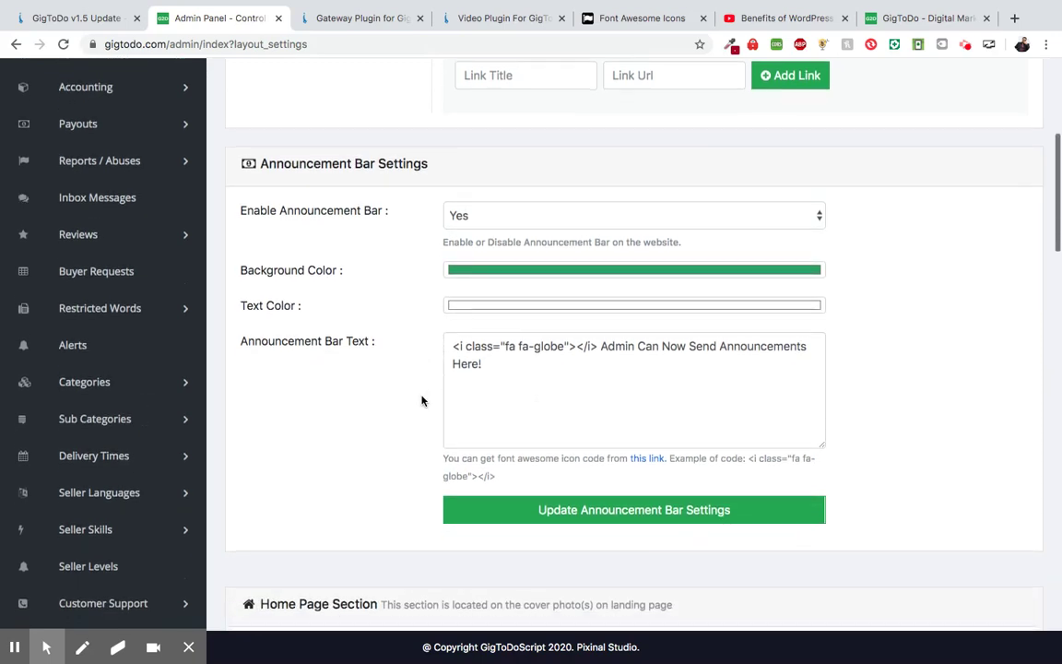
scroll(423, 354, "up", 1)
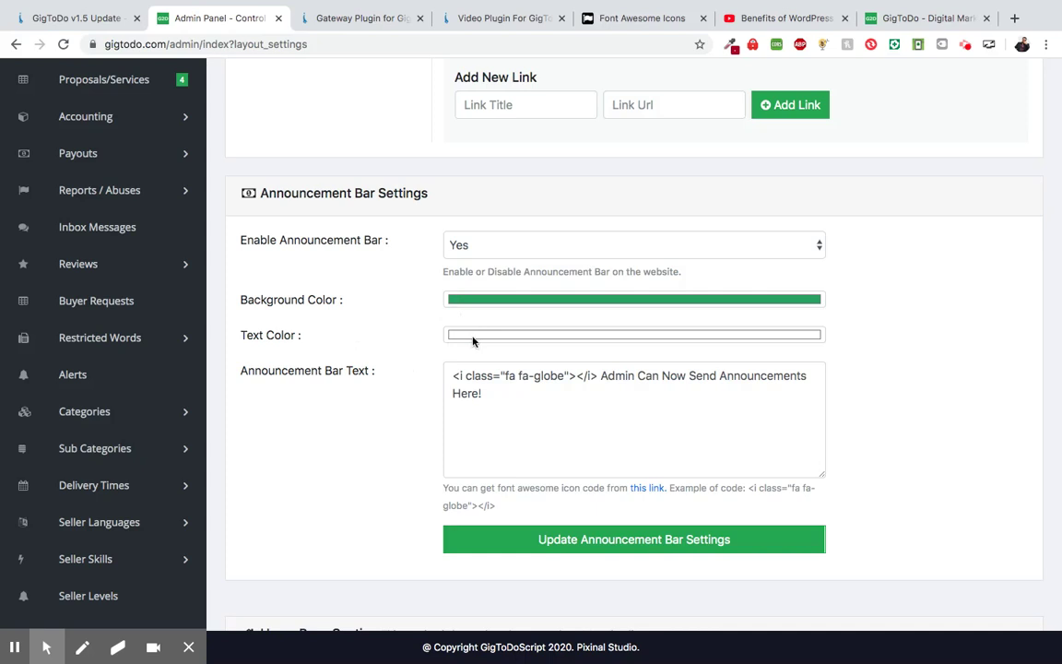
scroll(415, 367, "down", 1)
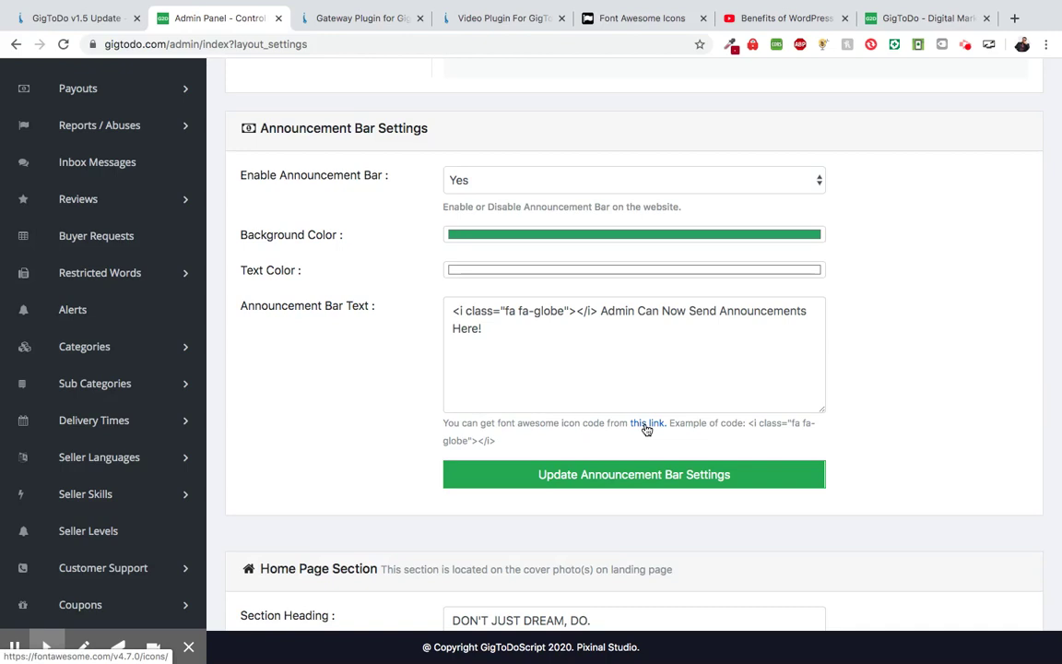
- Find the telegram icon in the Font Awesome list and open its details page
left_click(641, 20)
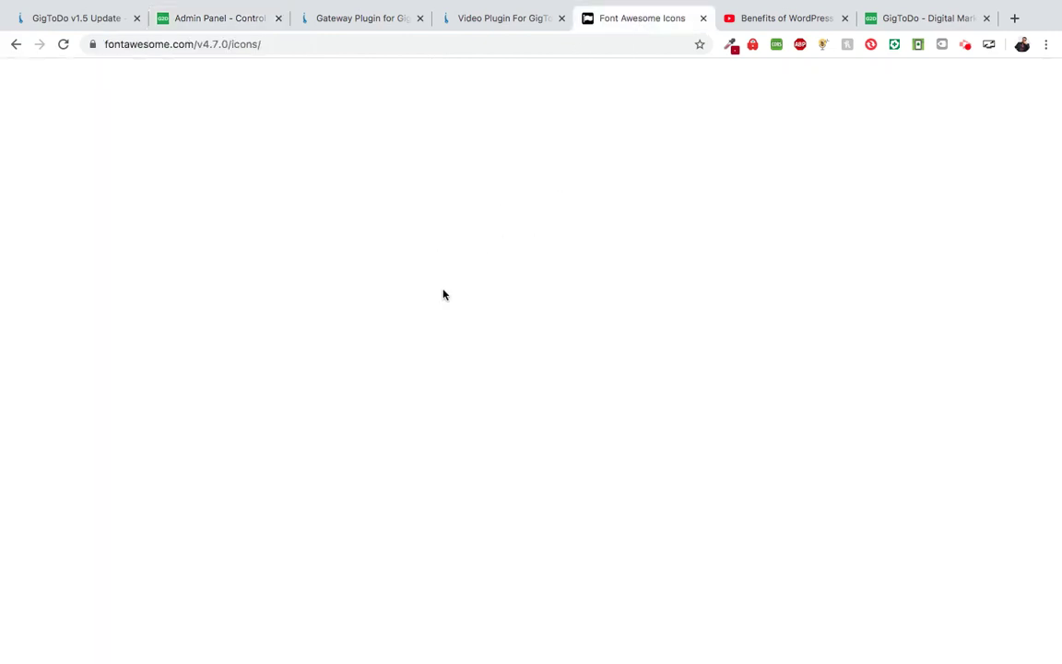
scroll(452, 295, "down", 3)
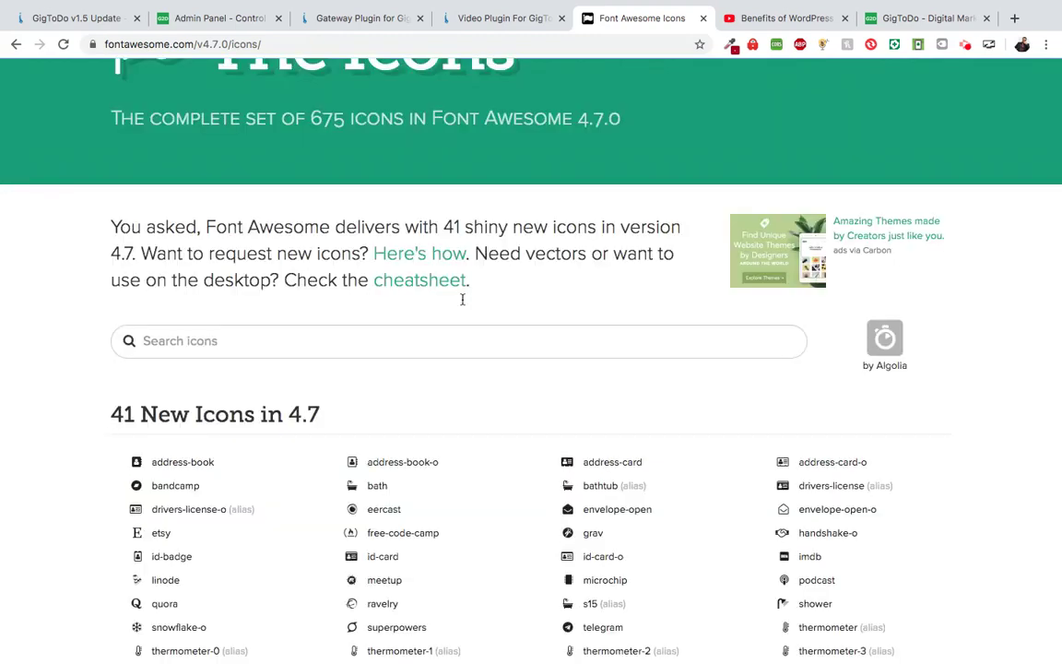
scroll(461, 301, "down", 3)
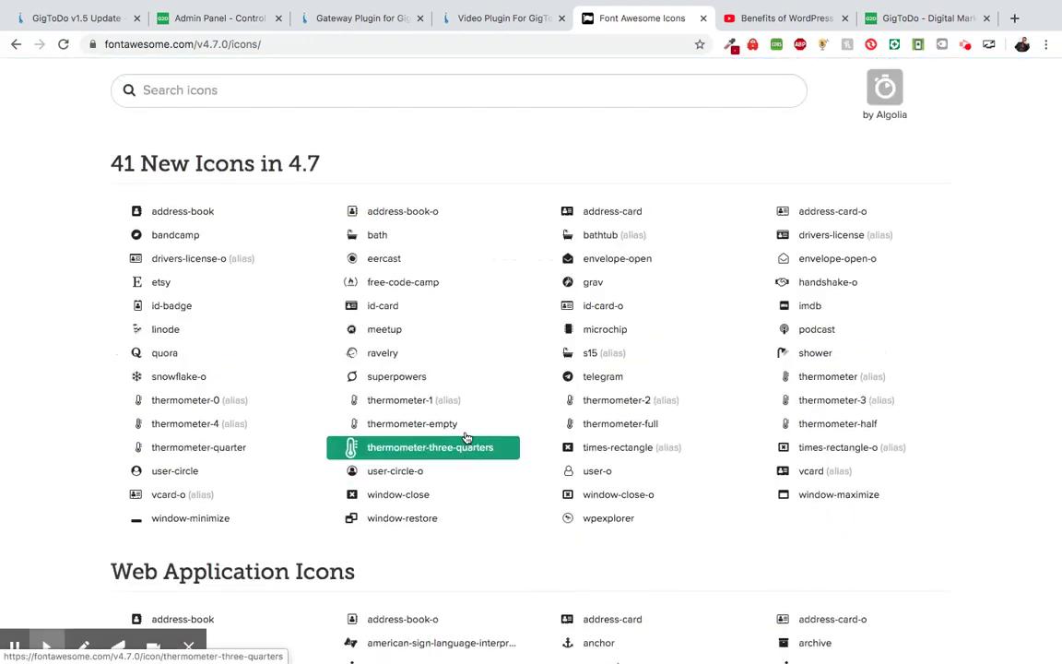
scroll(467, 439, "up", 1)
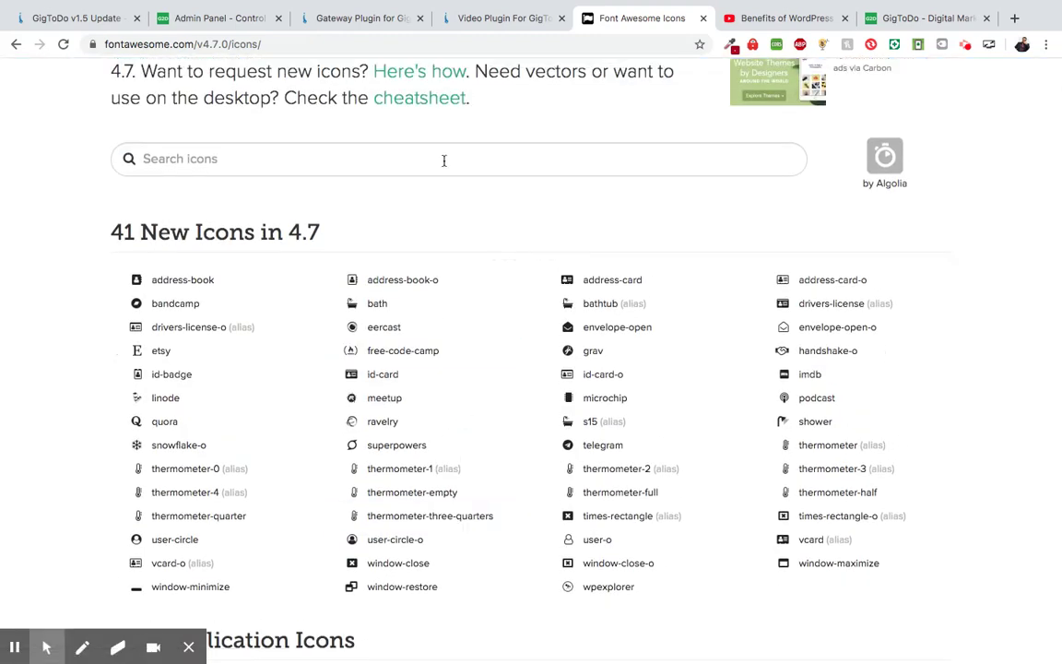
scroll(452, 327, "down", 1)
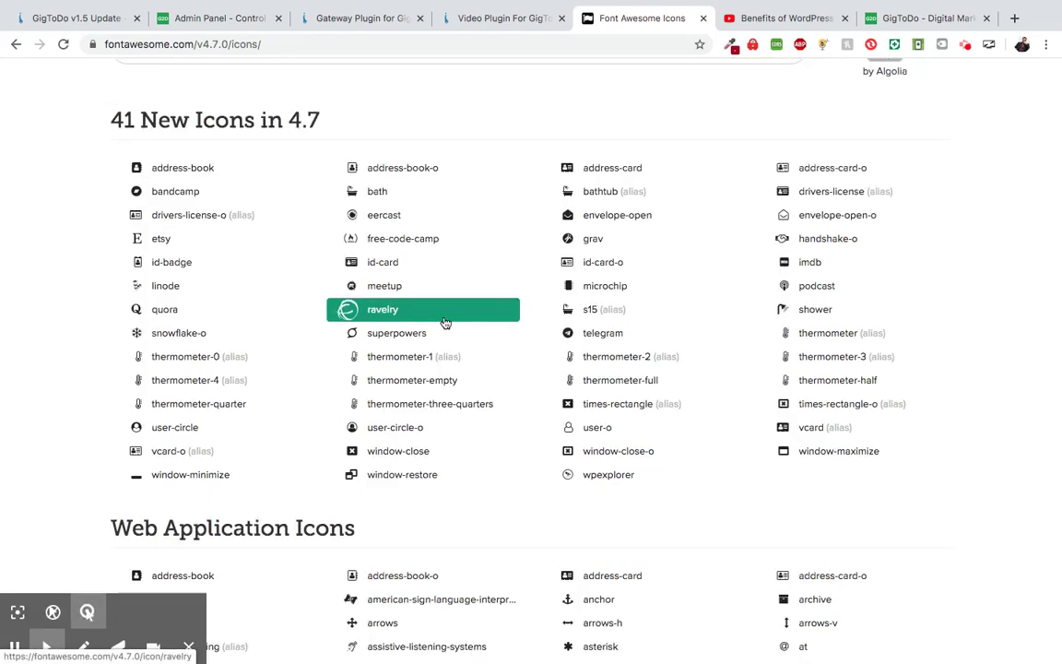
scroll(446, 323, "down", 1)
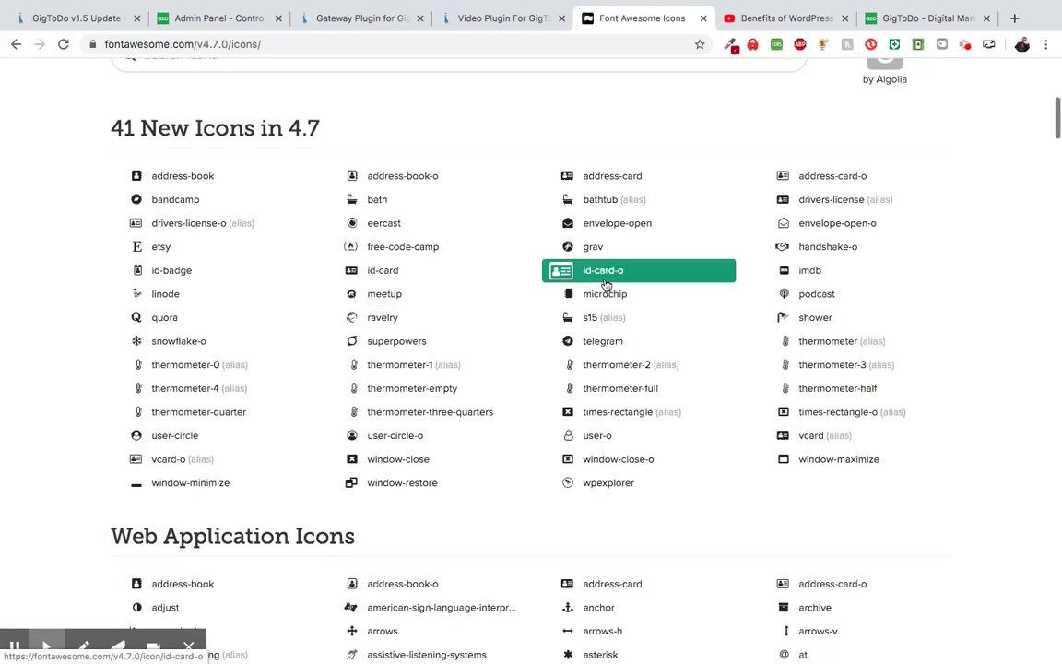
left_click(595, 347)
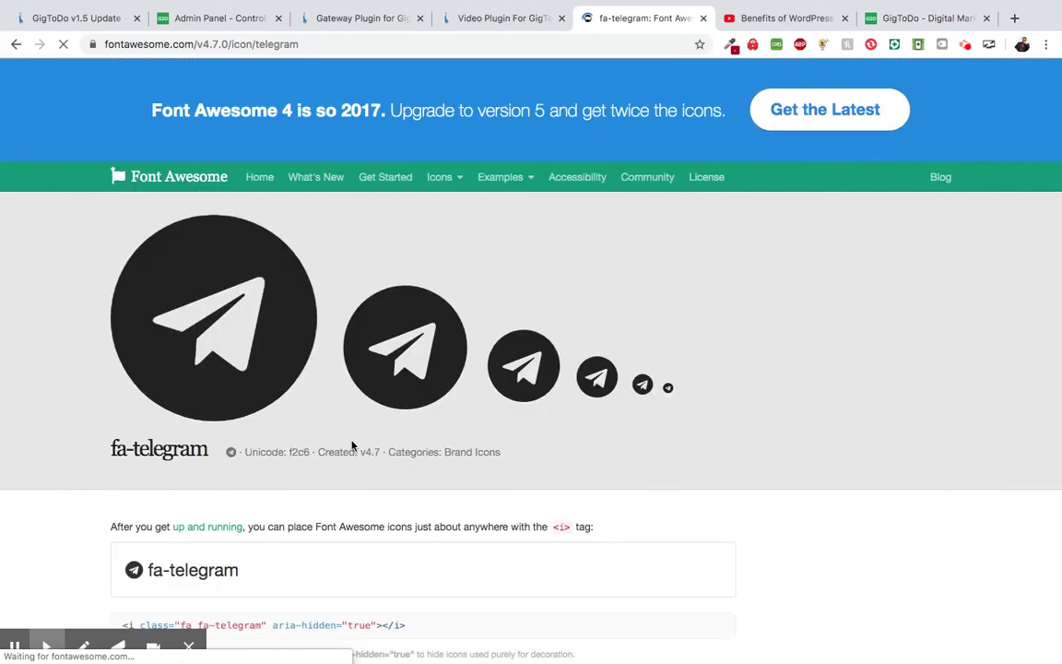
- Select the fa-telegram icon code and return to the admin announcement bar settings
scroll(352, 446, "down", 3)
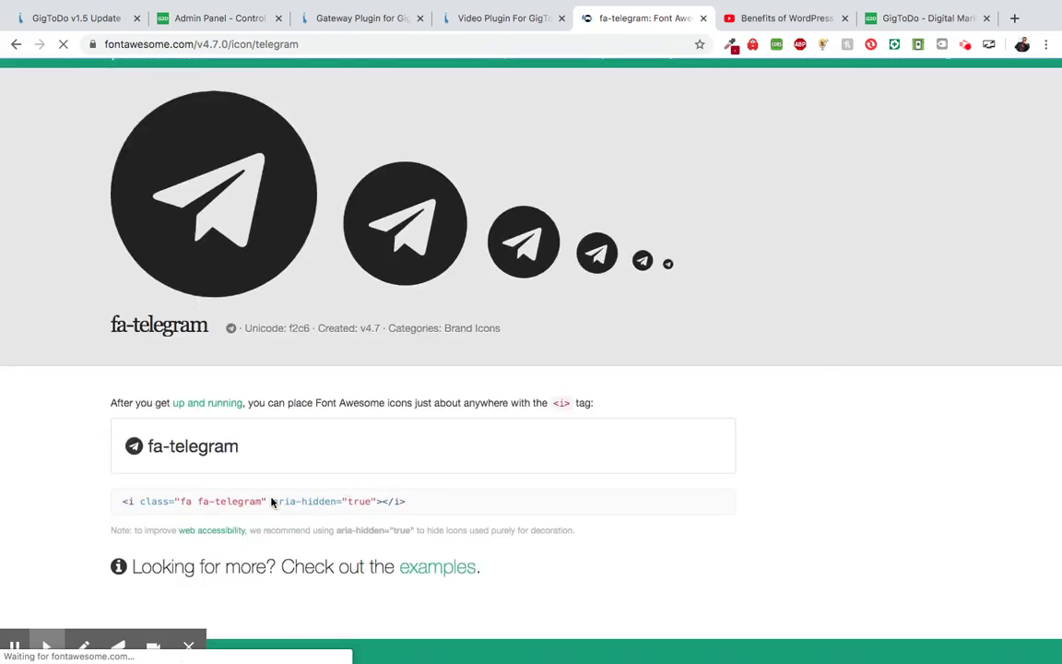
left_click_drag(124, 503, 345, 526)
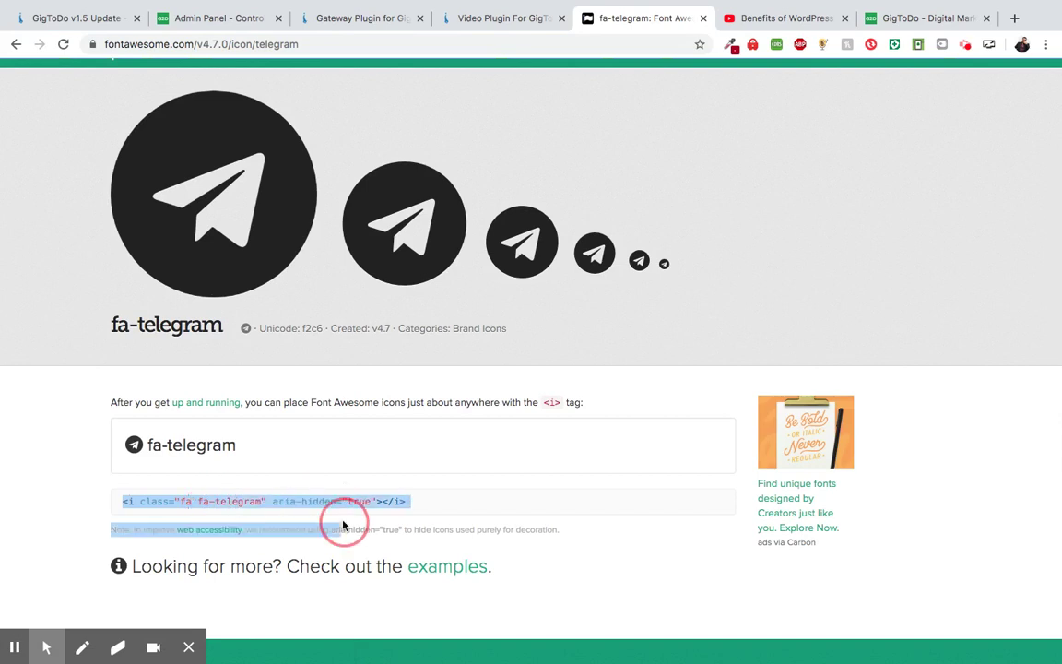
left_click(403, 499)
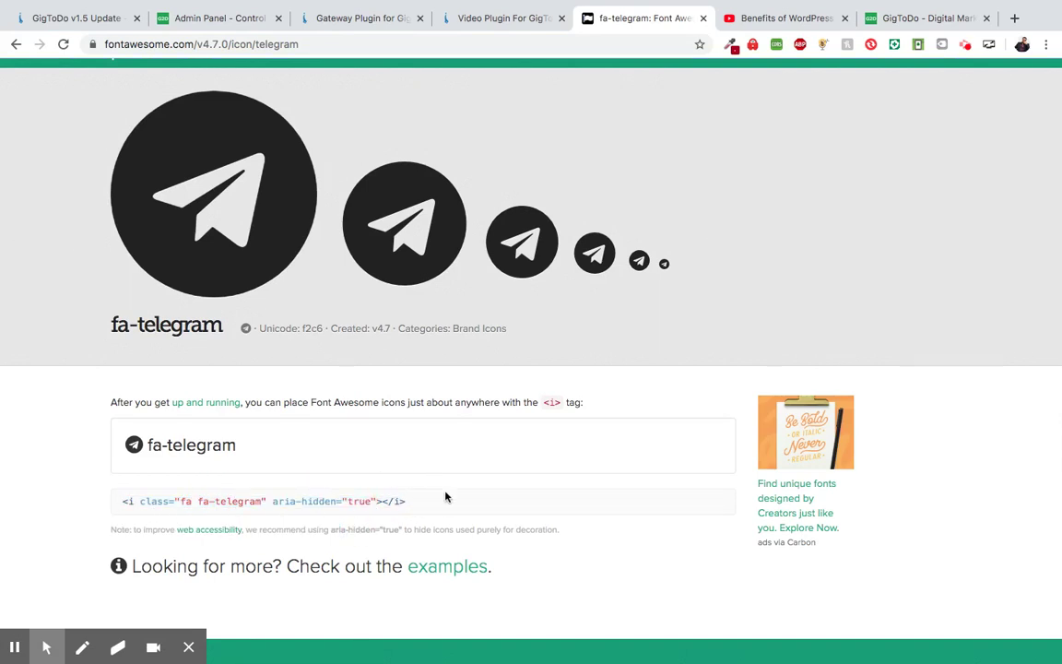
left_click(213, 18)
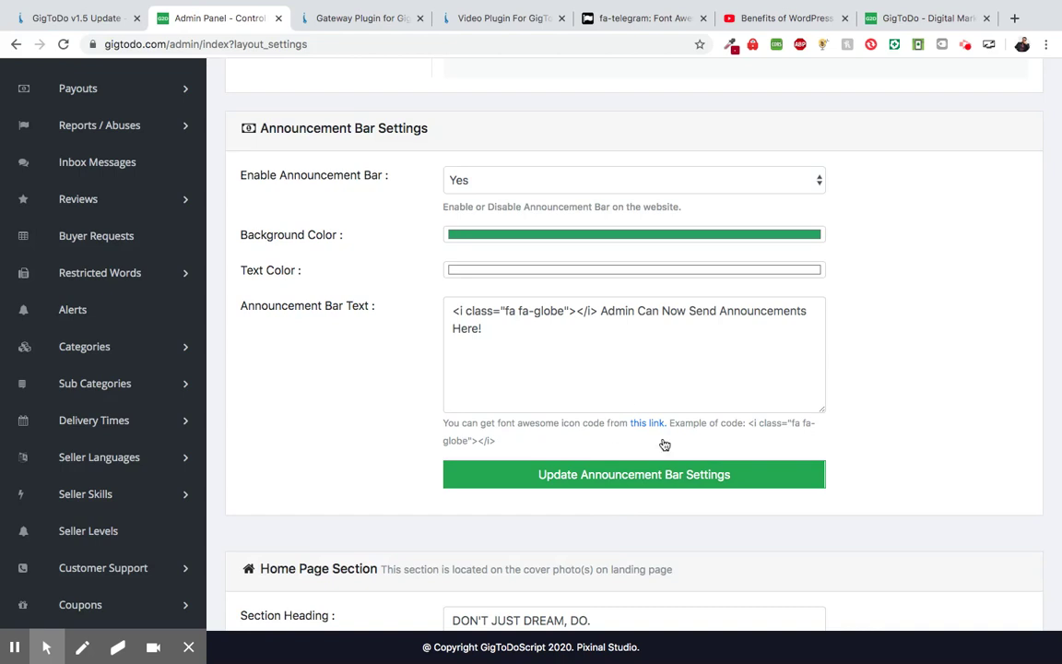
- Save the announcement bar settings and view the green bar on the GigToDo home page
left_click(588, 481)
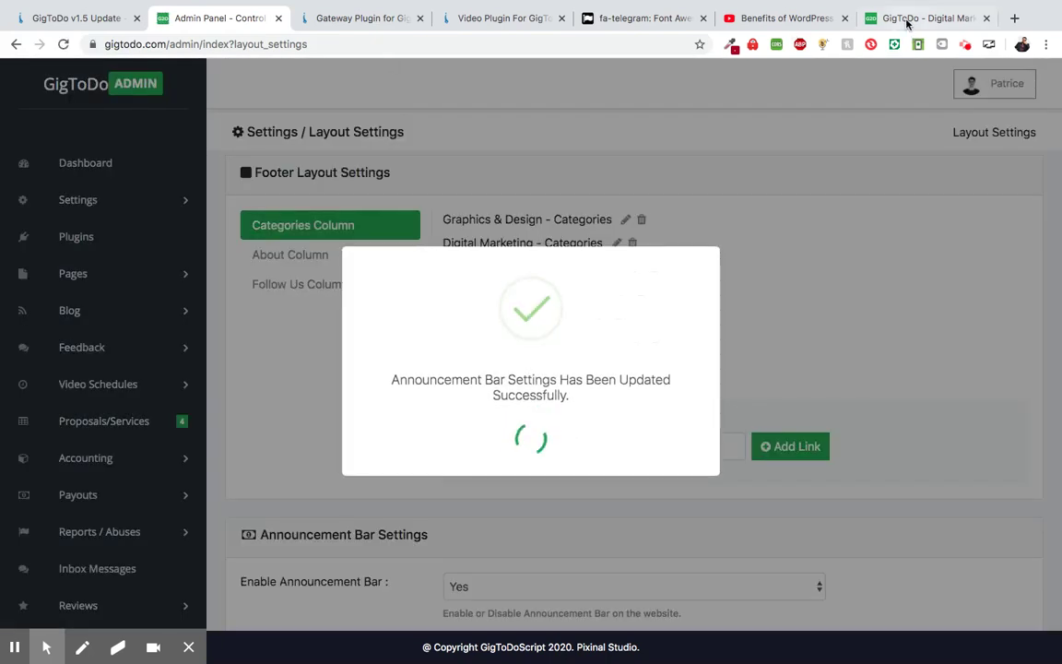
left_click(906, 20)
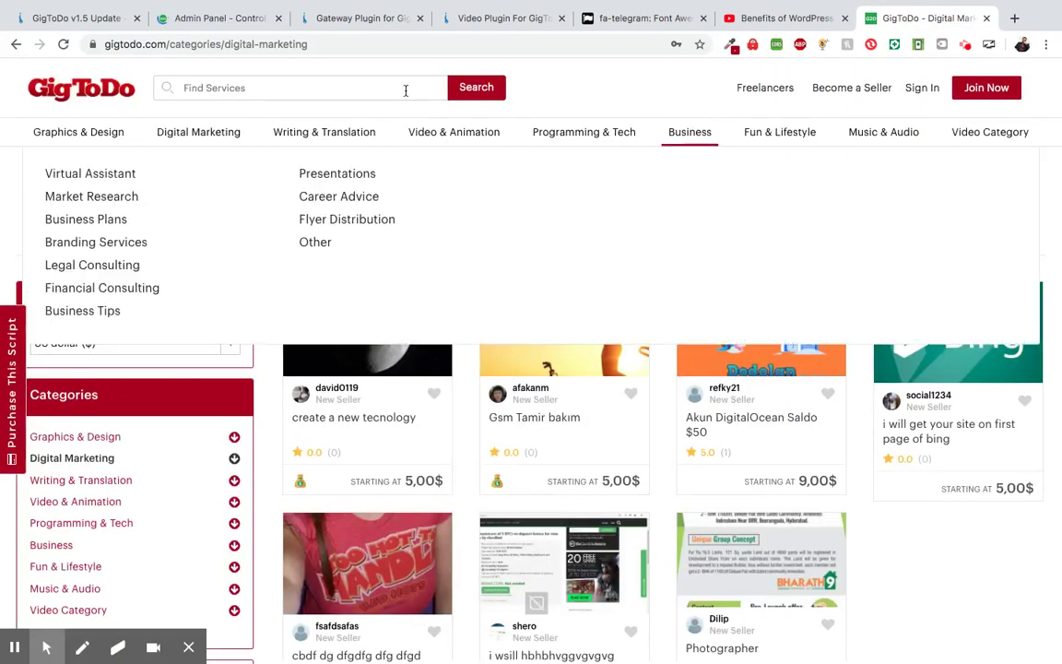
left_click(83, 89)
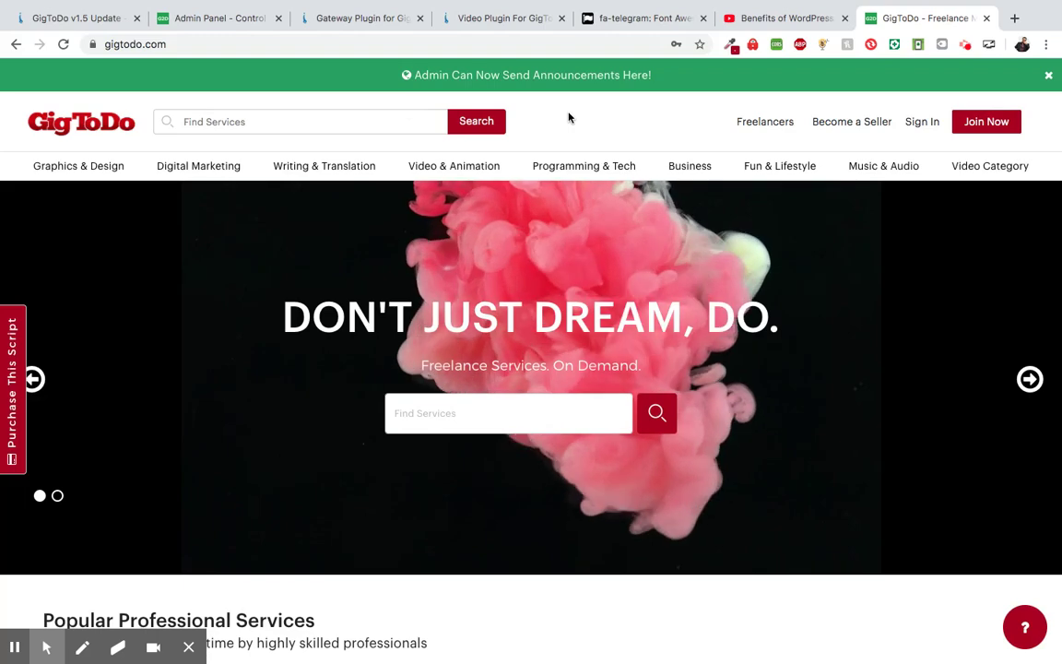
scroll(569, 117, "down", 15)
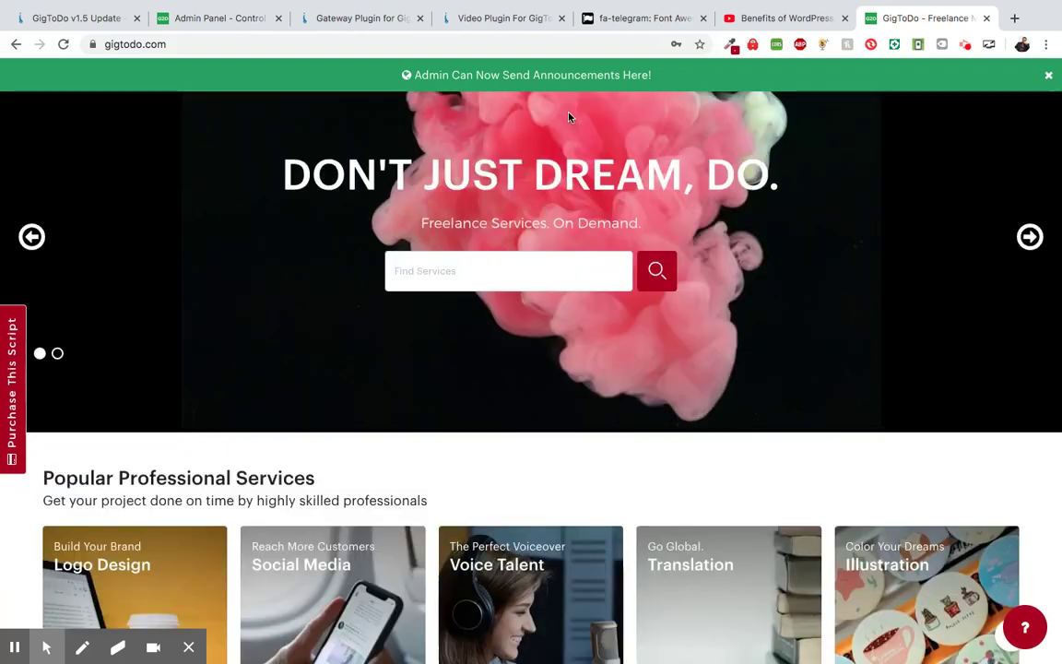
scroll(524, 476, "down", 8)
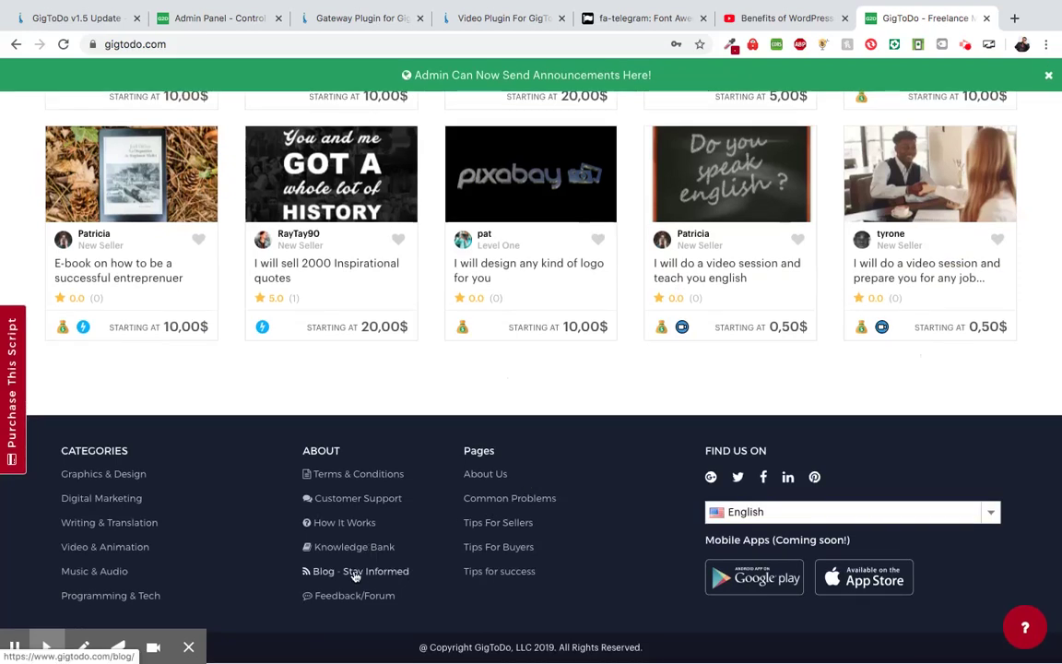
- Open 'Blog - Stay Informed' from the footer and scroll through the blog list
left_click(355, 572)
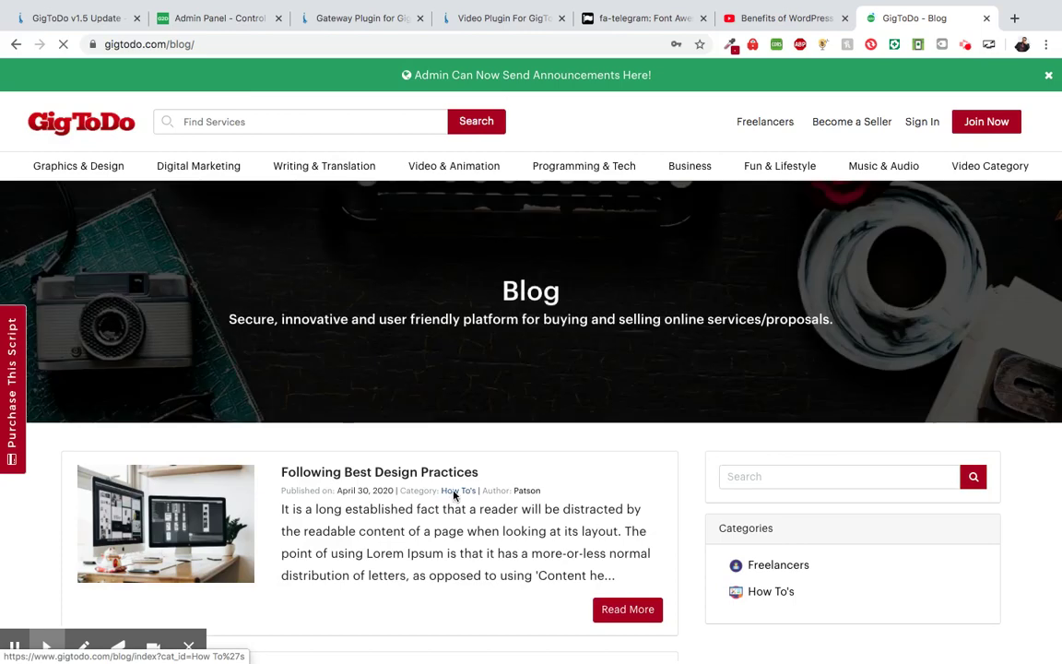
scroll(454, 496, "down", 3)
scroll(482, 488, "down", 3)
scroll(483, 486, "up", 1)
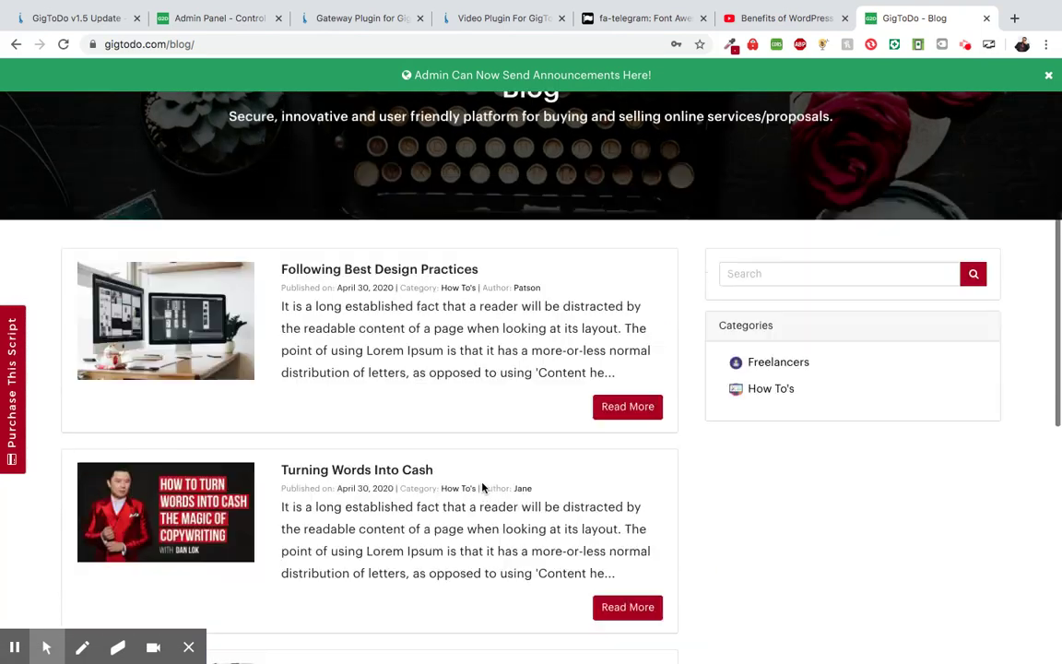
scroll(483, 422, "down", 2)
mouse_move(46, 646)
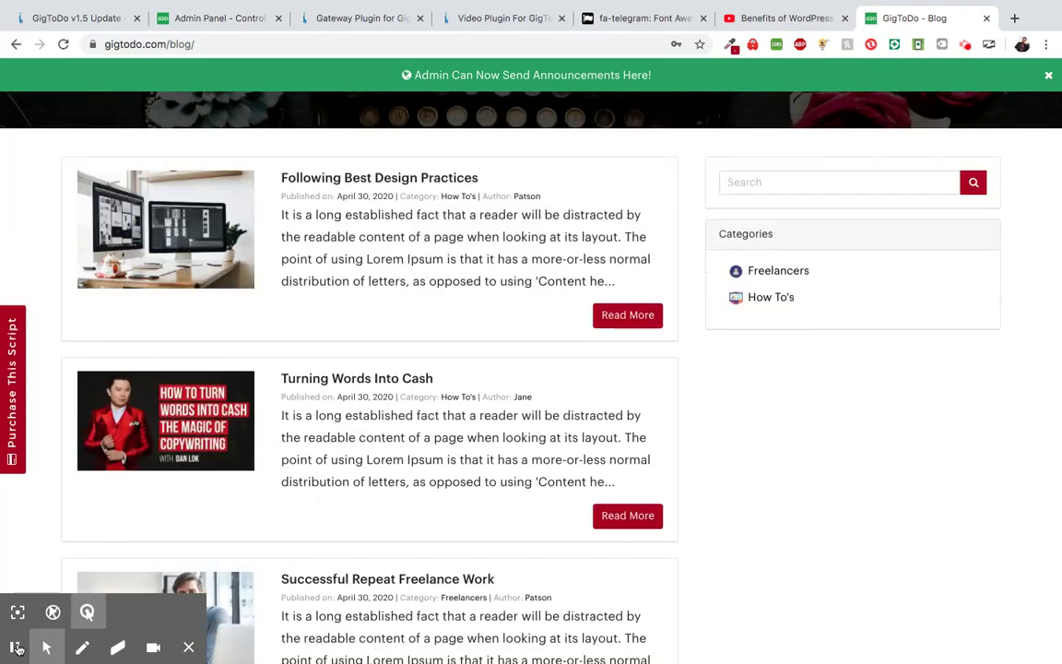
scroll(765, 375, "up", 1)
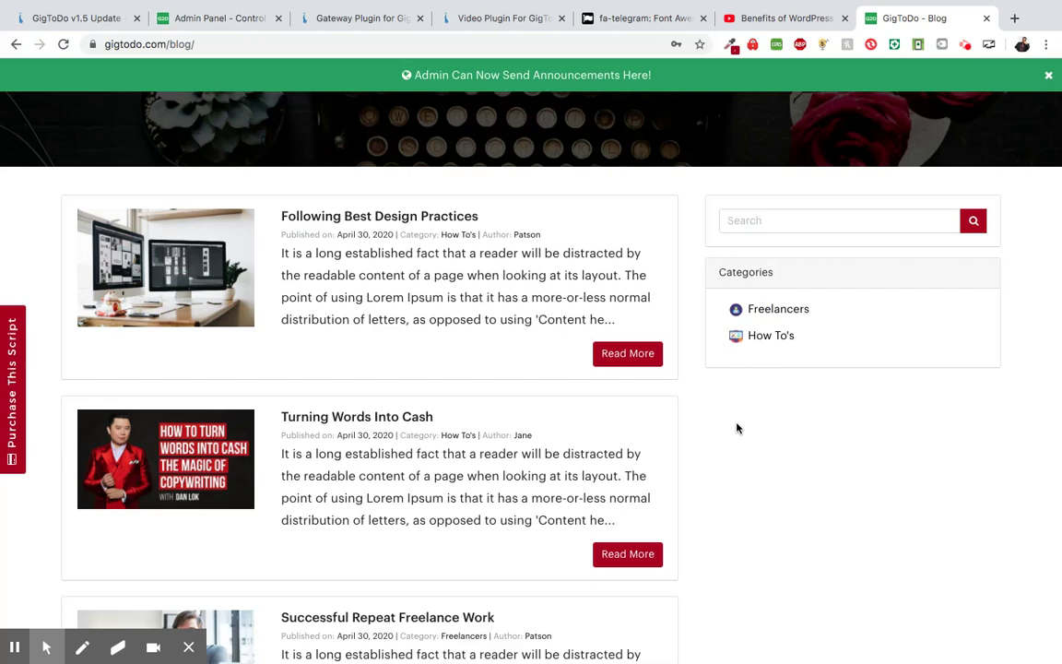
scroll(661, 481, "down", 5)
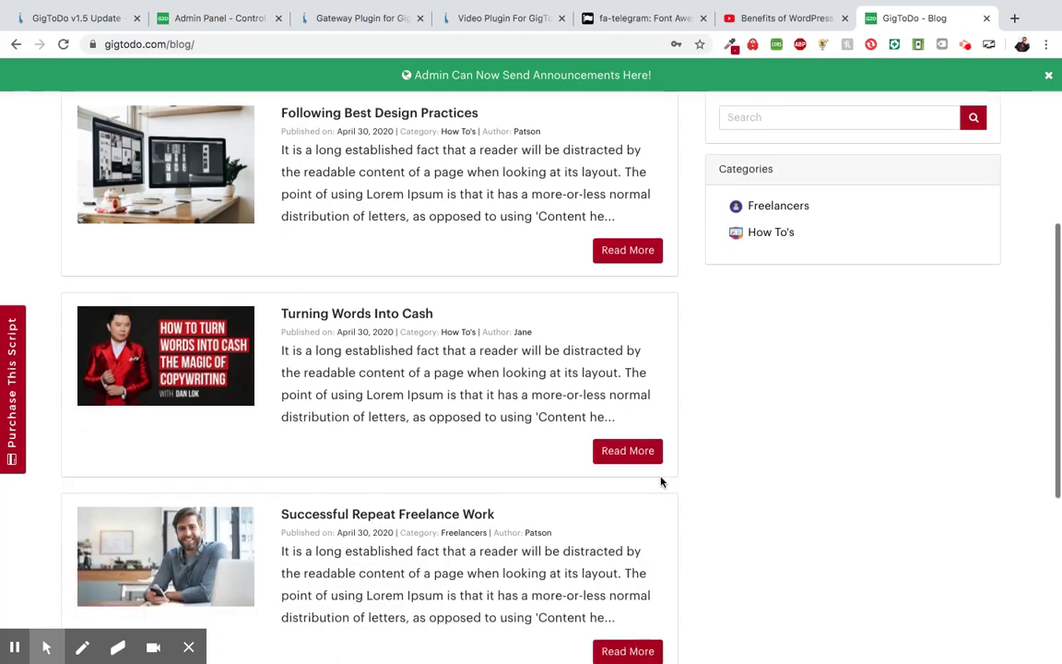
scroll(571, 369, "up", 2)
scroll(505, 356, "up", 3)
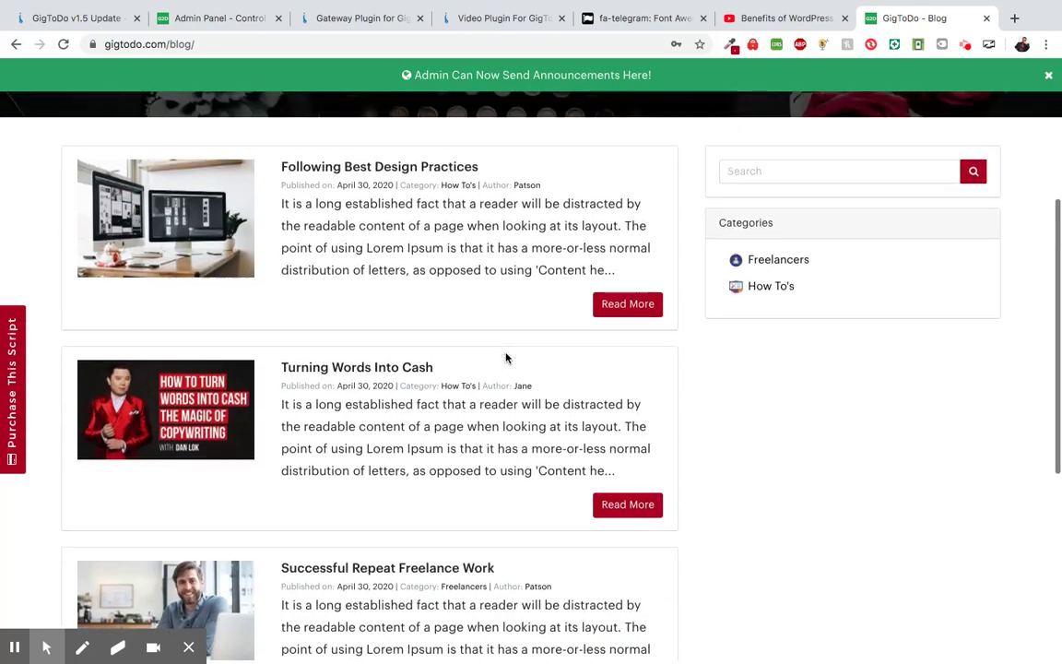
scroll(553, 387, "down", 2)
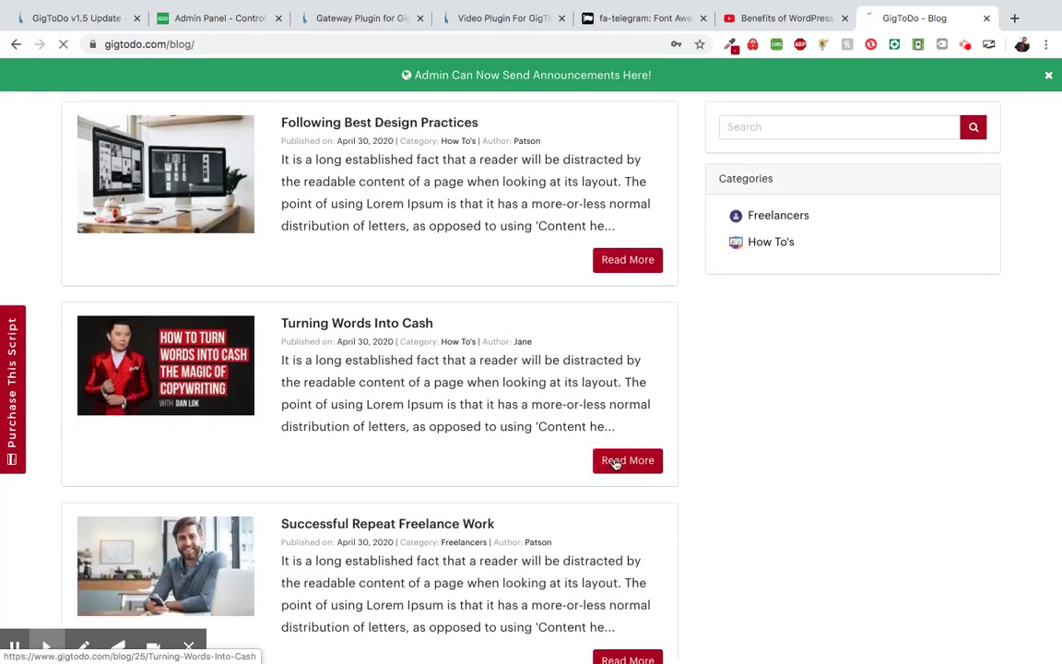
- Read through the 'Turning Words Into Cash' blog post
left_click(615, 461)
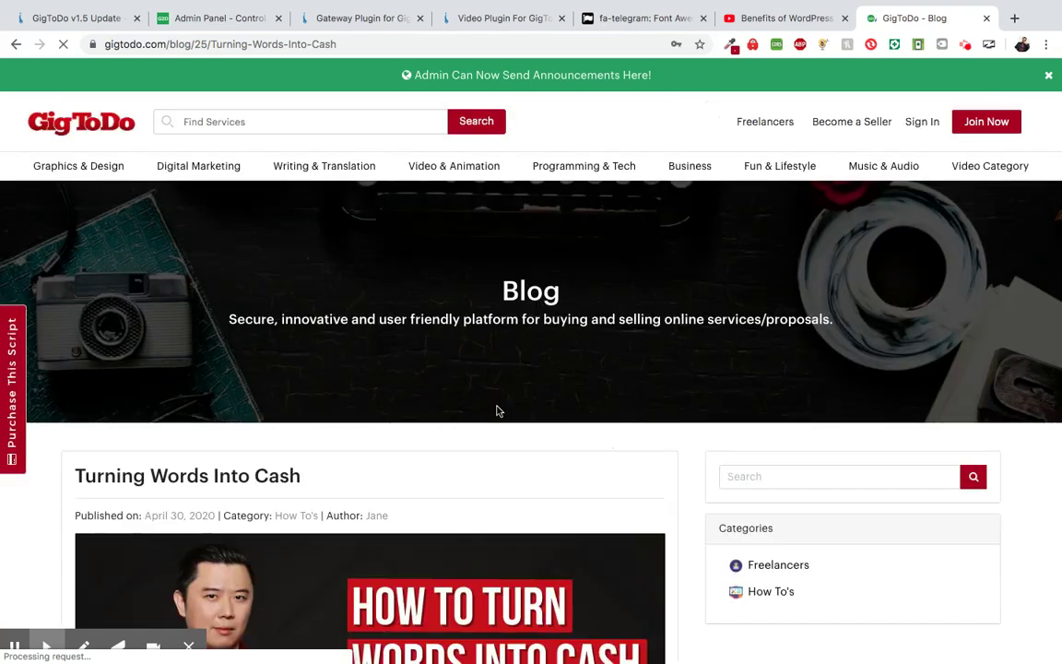
scroll(496, 410, "down", 5)
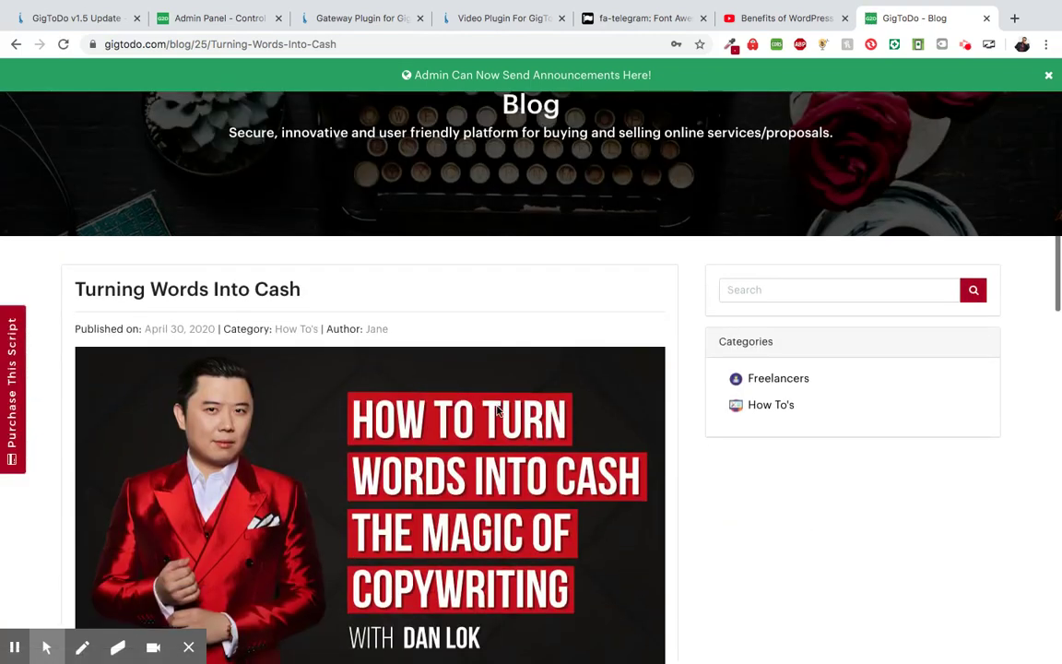
scroll(496, 410, "down", 6)
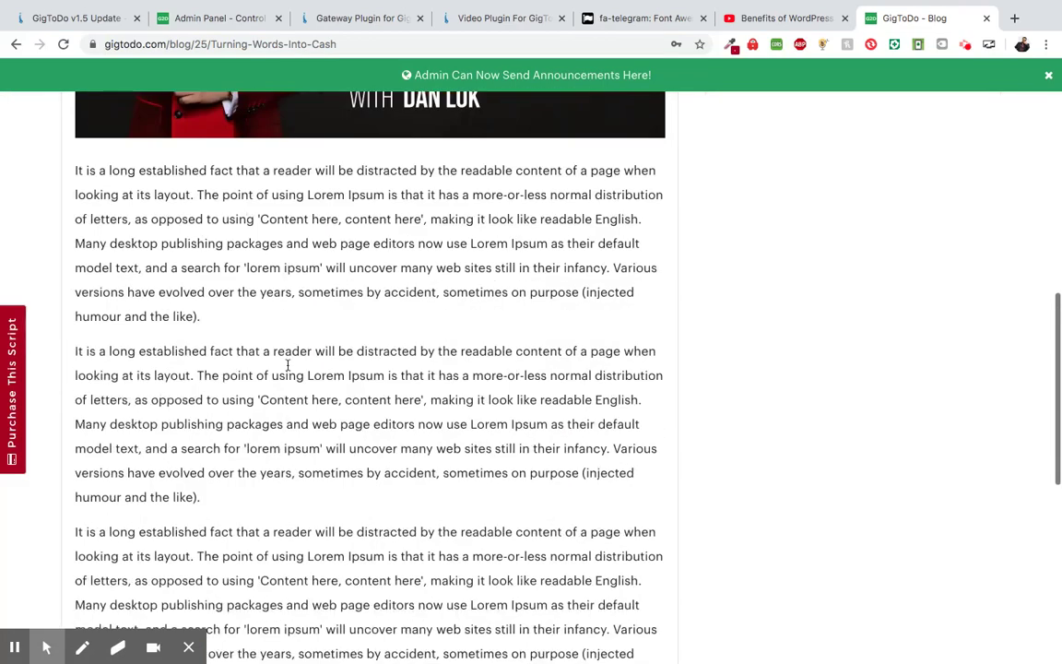
scroll(290, 357, "up", 5)
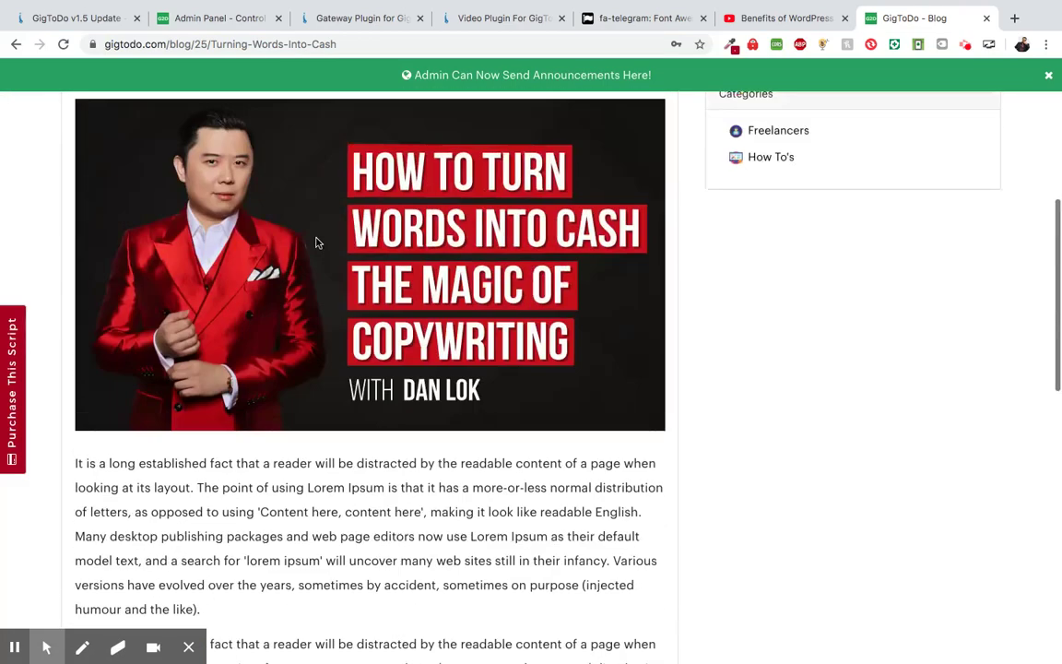
scroll(284, 325, "down", 3)
scroll(315, 366, "down", 8)
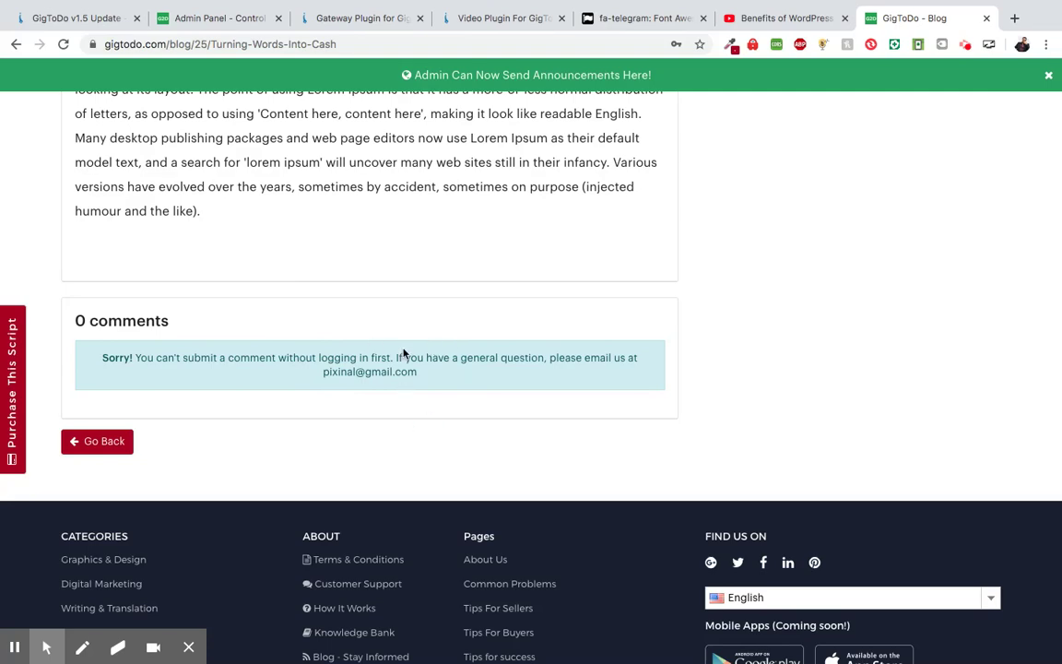
scroll(403, 353, "up", 8)
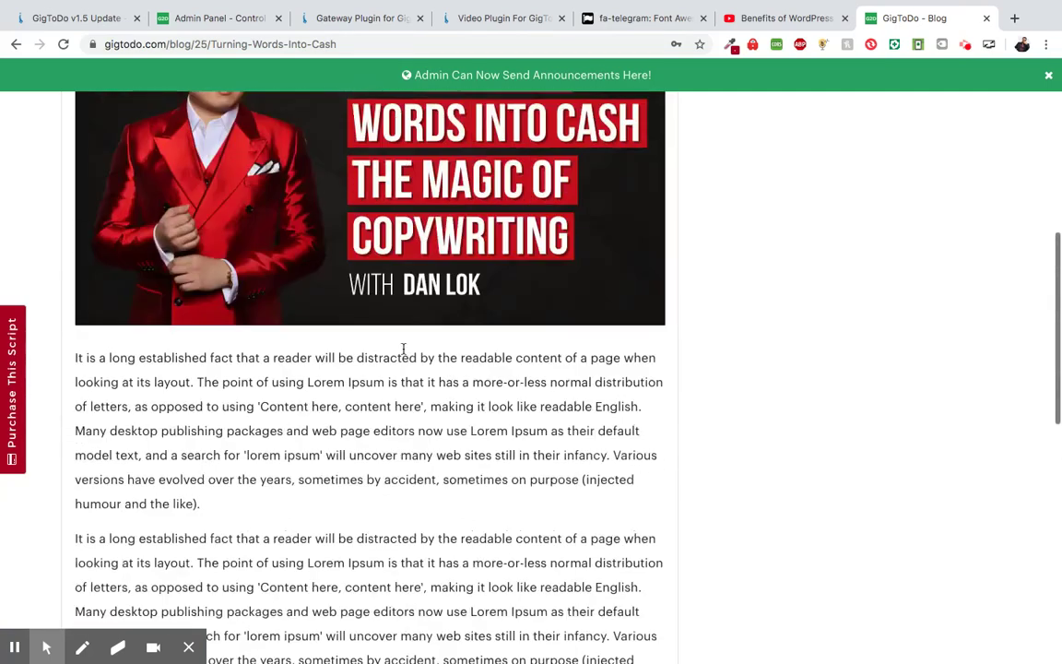
scroll(403, 350, "up", 4)
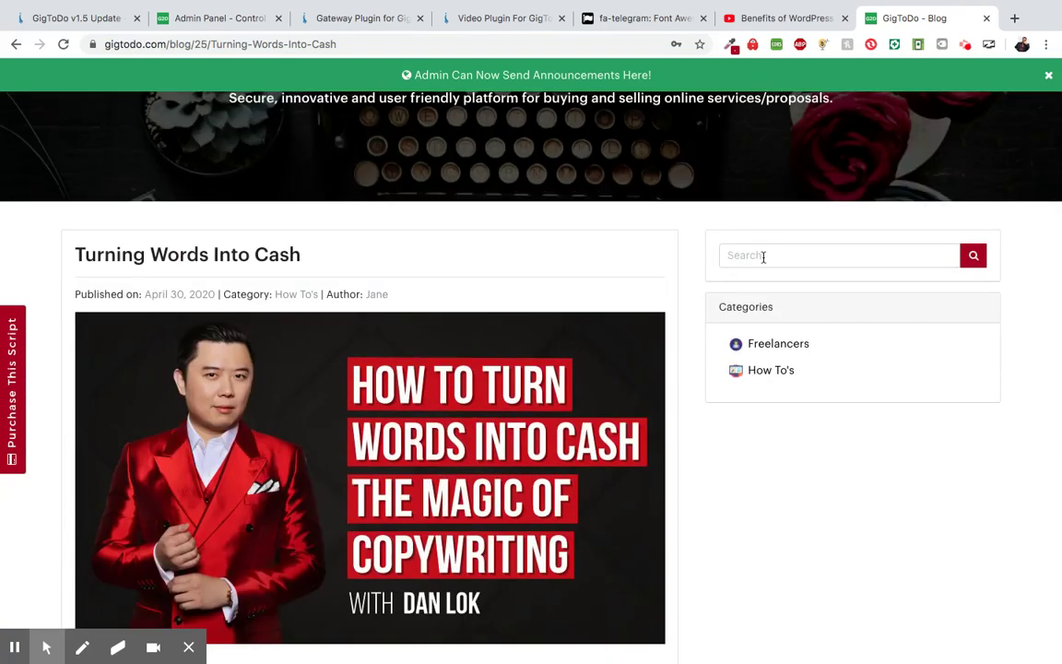
- Search the blog for 'turnin' using the sidebar search box
left_click(762, 256)
left_click(744, 245)
scroll(664, 279, "up", 1)
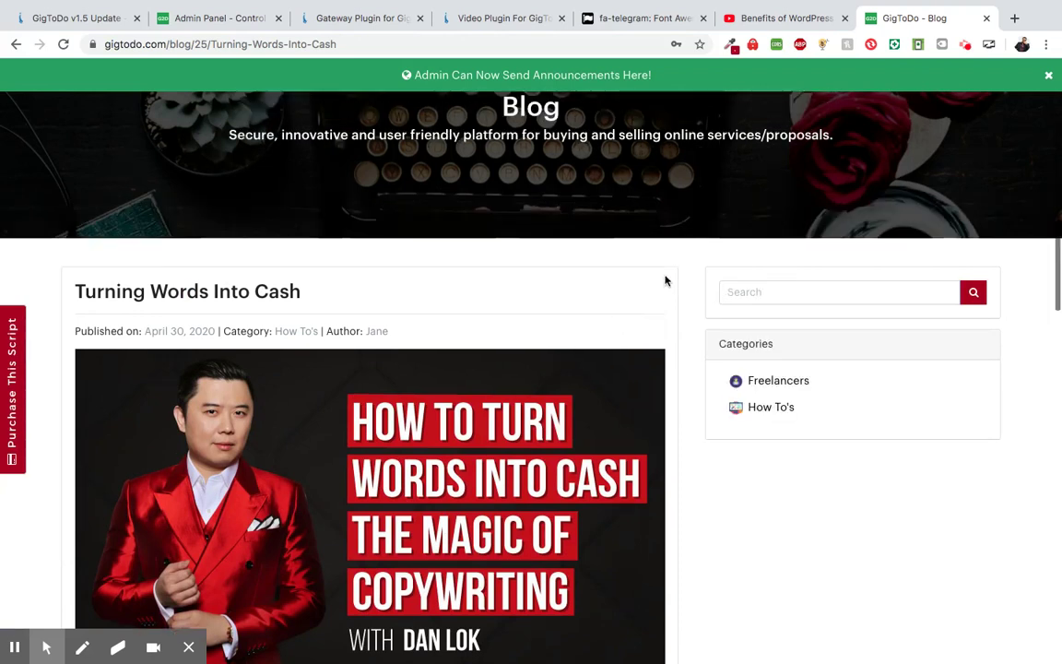
left_click(748, 293)
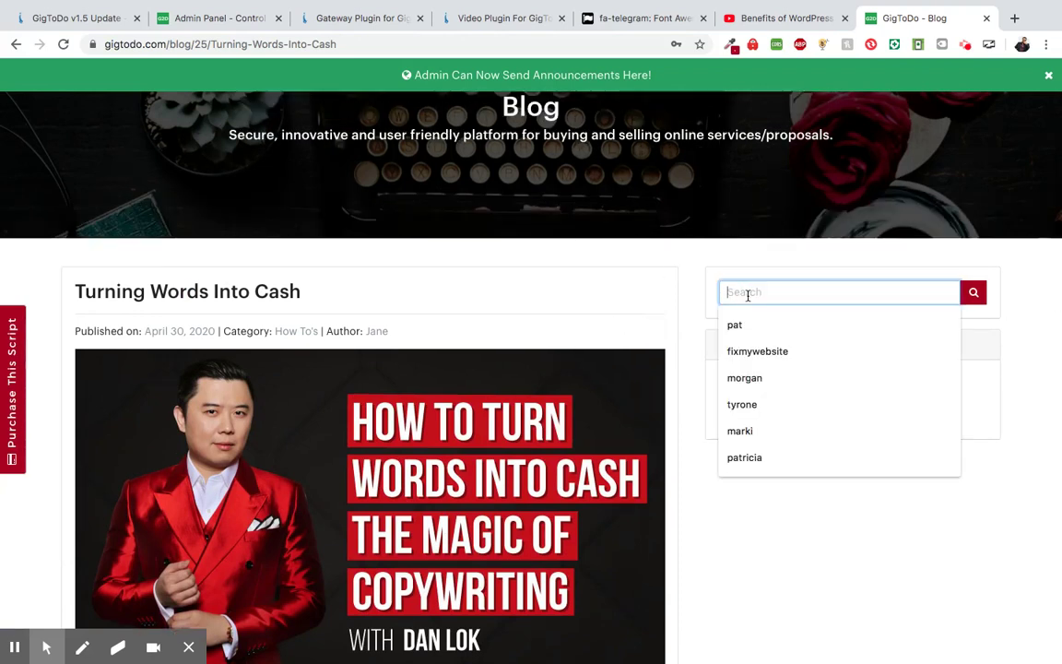
left_click(637, 297)
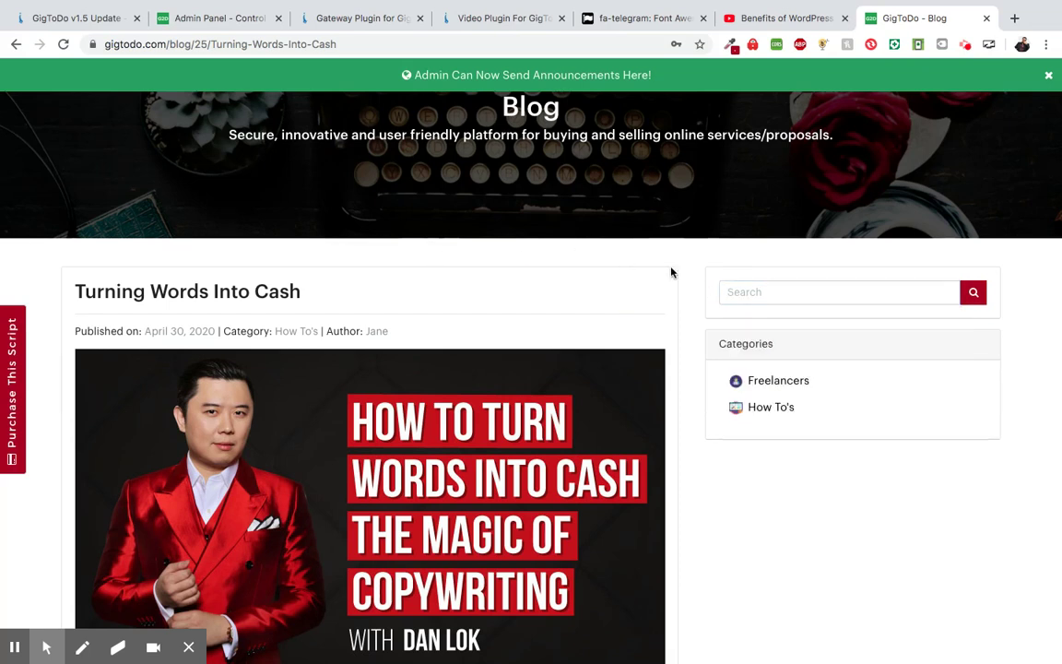
left_click(738, 284)
type("tu")
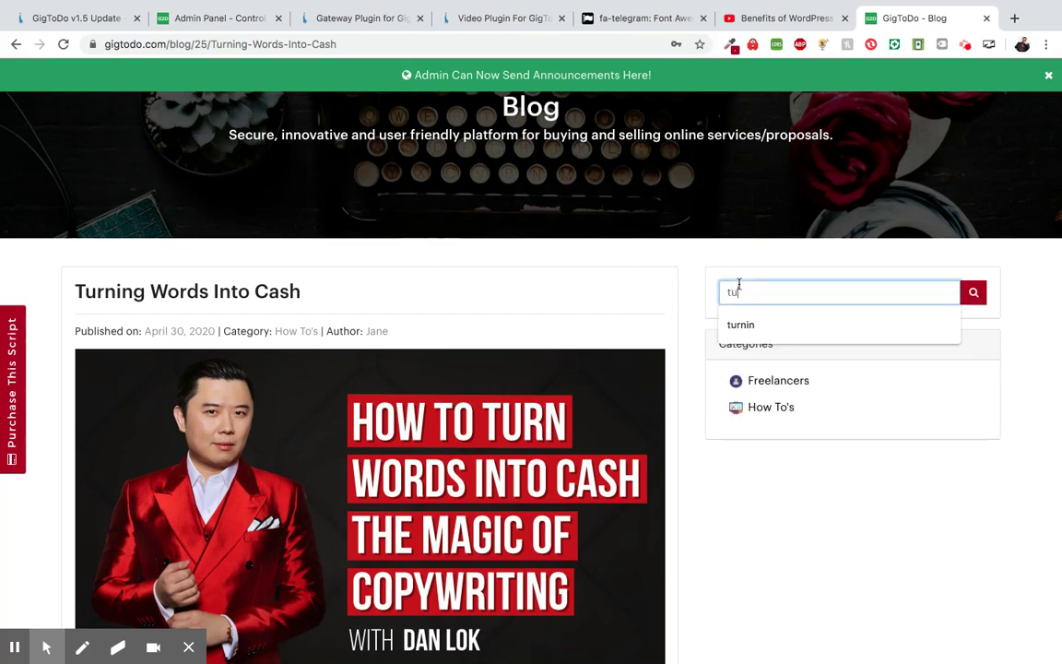
left_click(747, 324)
left_click(974, 292)
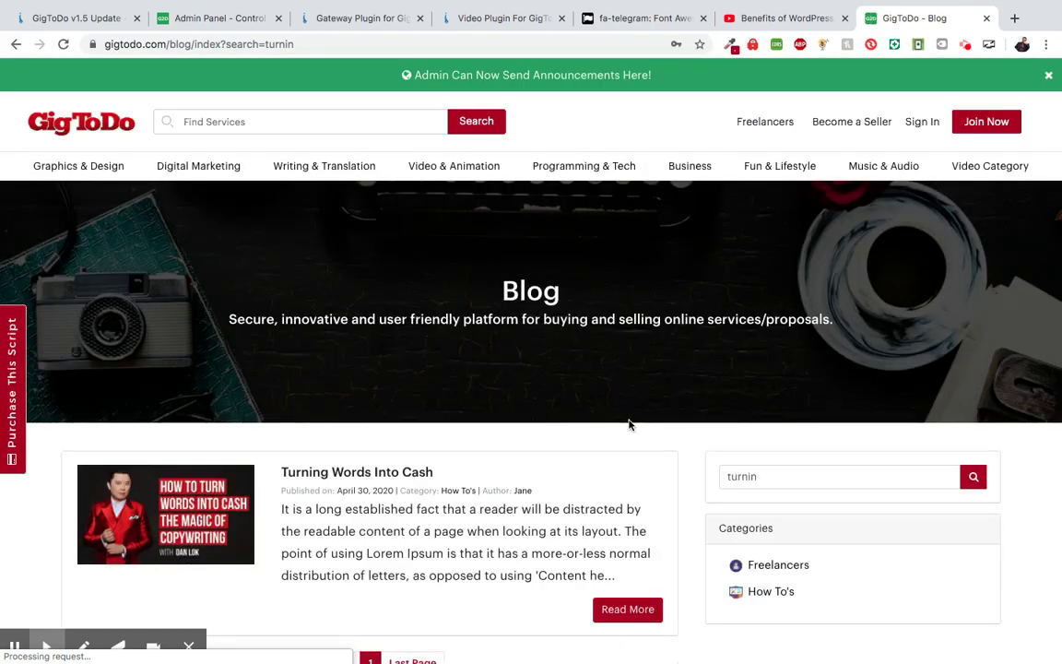
- Scroll through the 'turnin' search results down to the footer
scroll(629, 424, "down", 2)
scroll(630, 424, "down", 1)
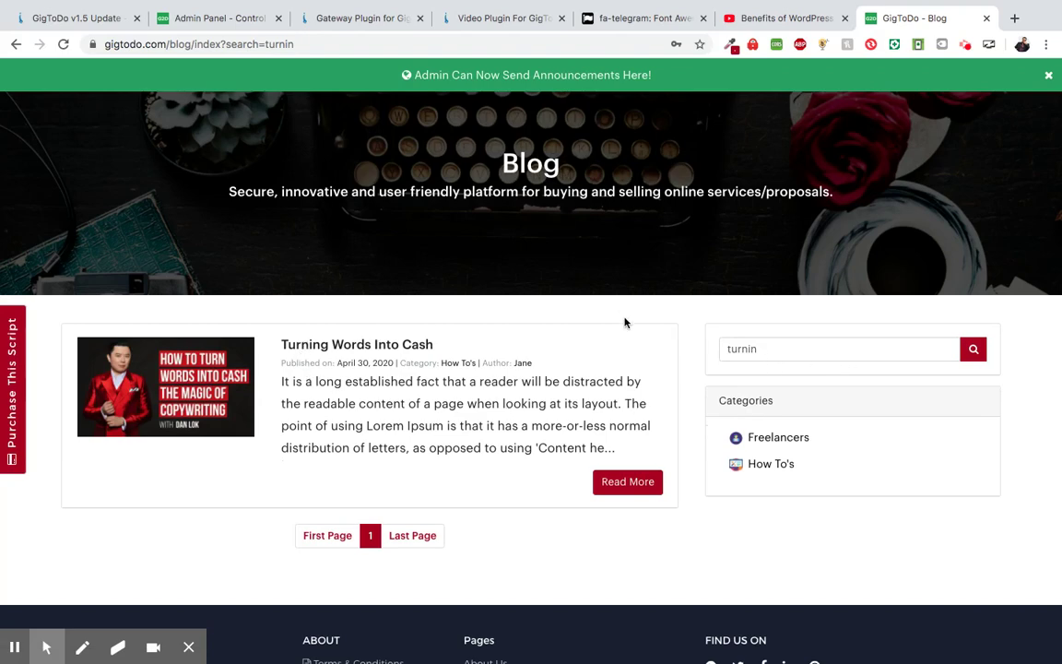
scroll(626, 320, "up", 3)
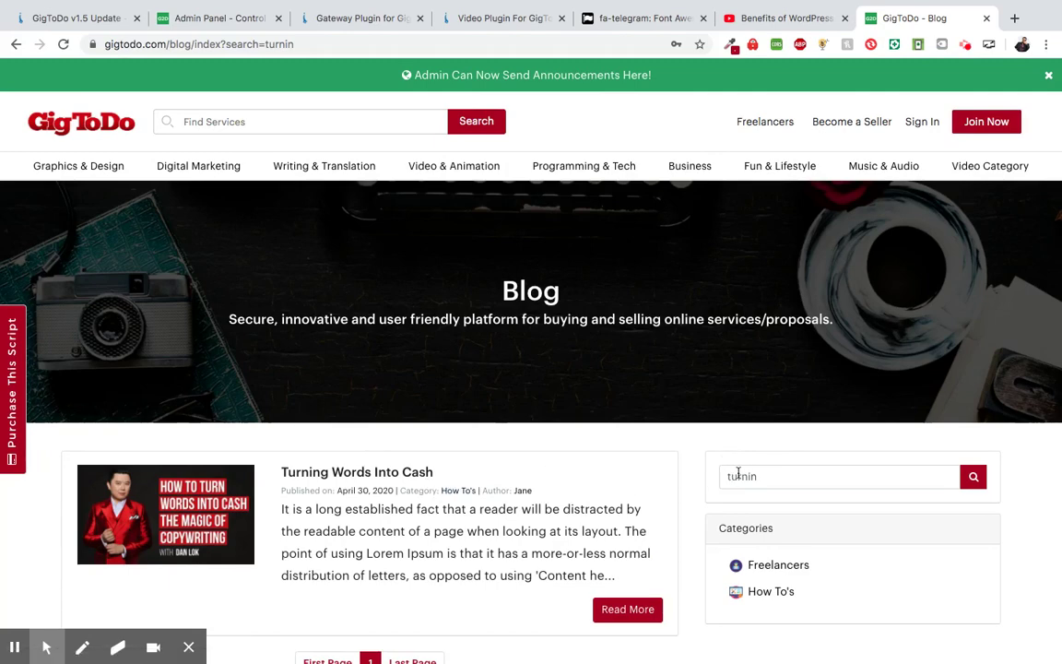
scroll(579, 453, "down", 5)
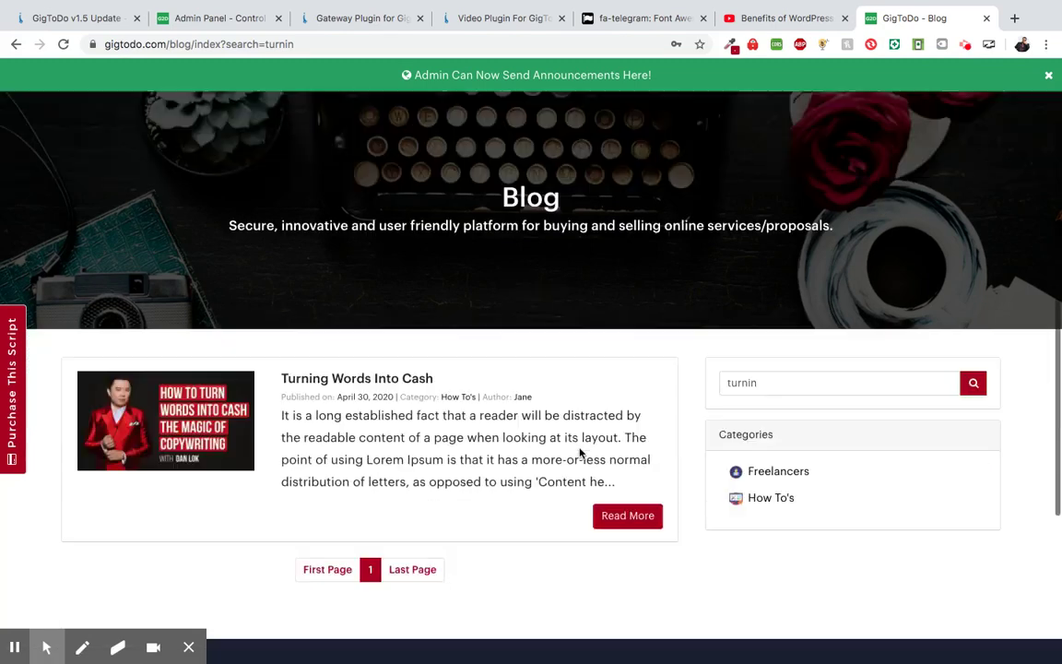
scroll(514, 487, "down", 3)
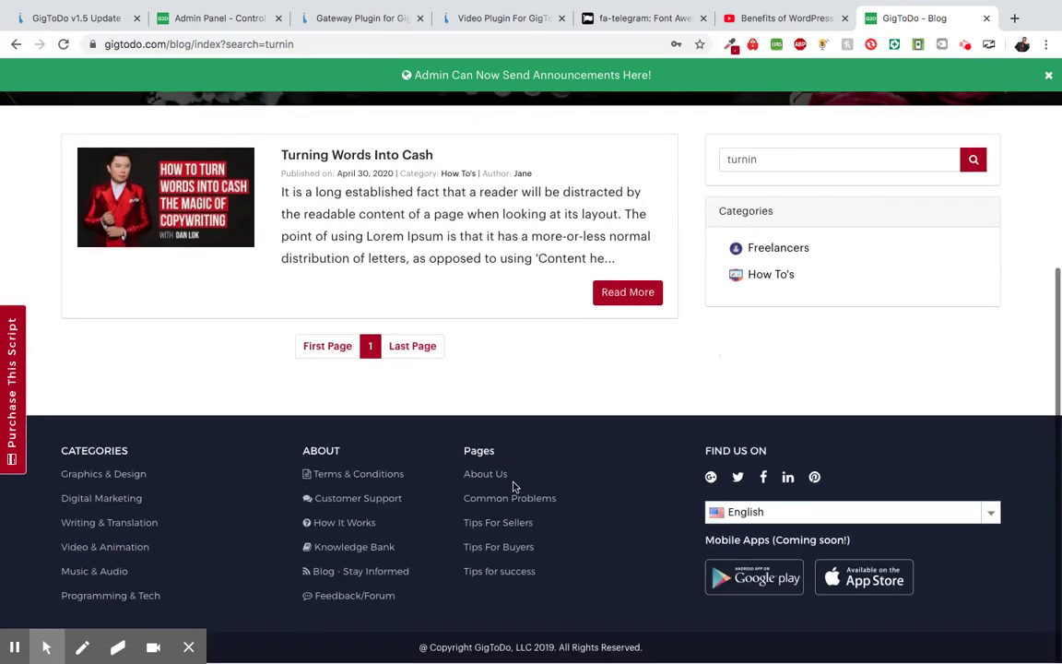
- Open Feedback/Forum from the footer and browse the listed ideas
left_click(353, 596)
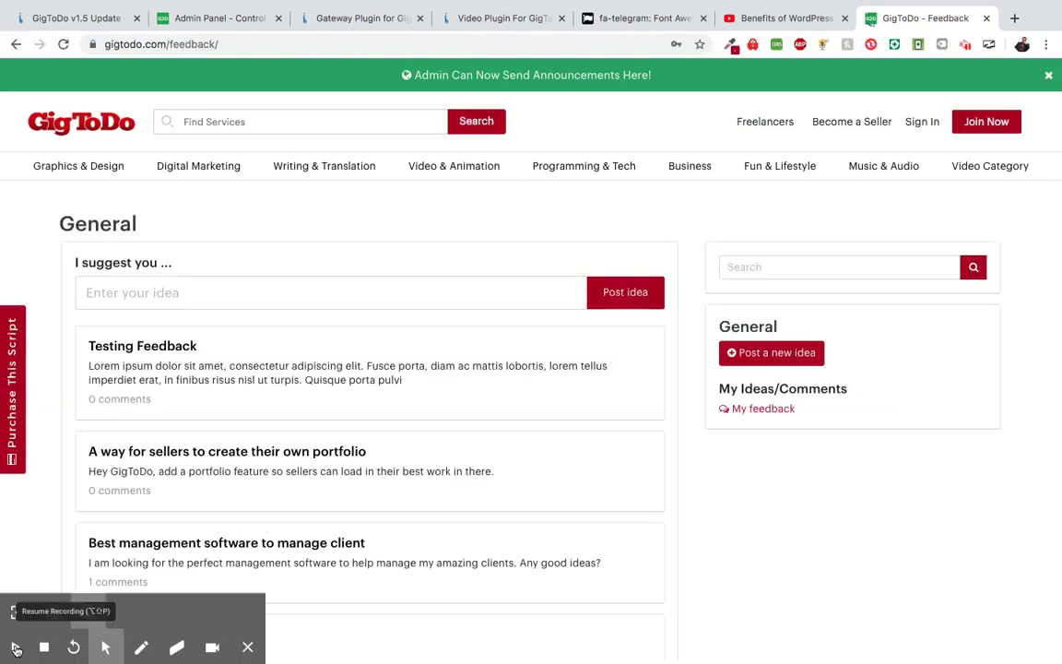
scroll(404, 565, "down", 2)
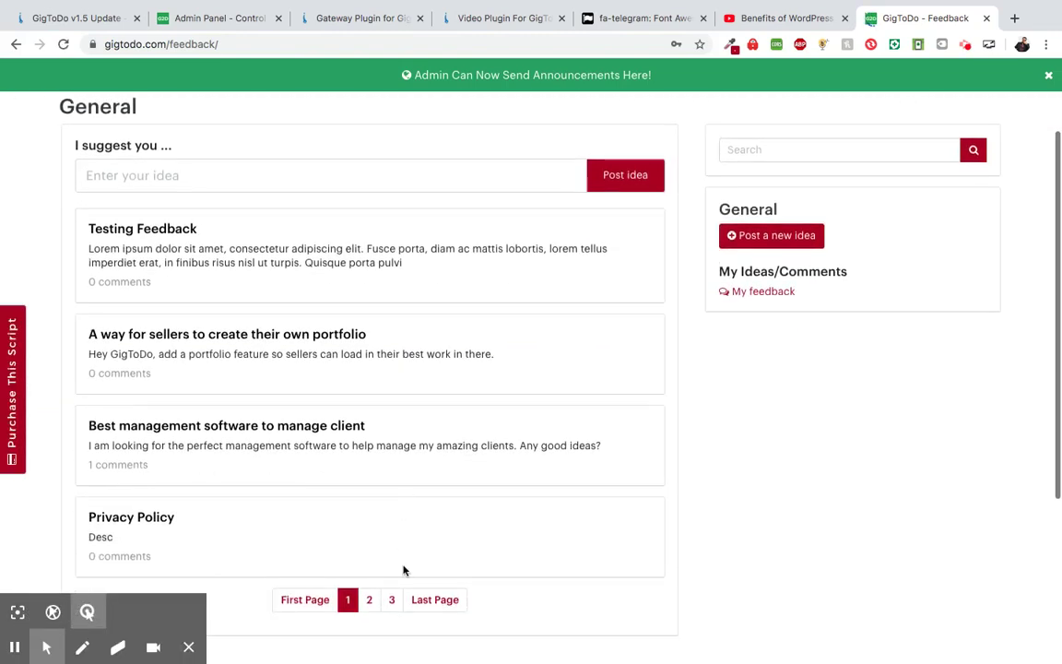
scroll(403, 568, "down", 3)
scroll(569, 495, "up", 2)
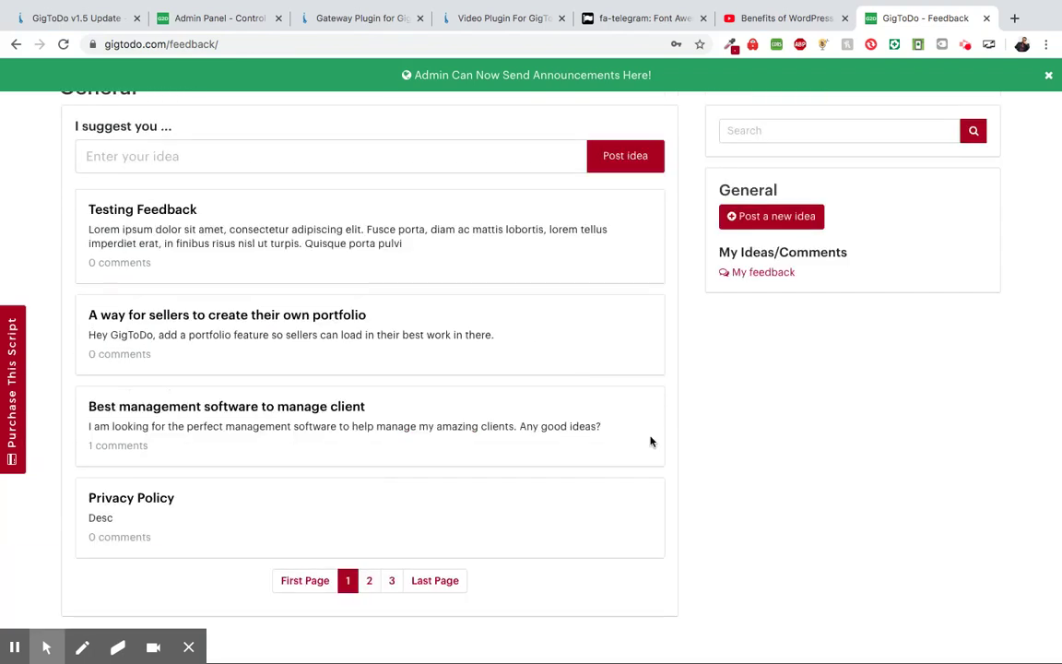
scroll(618, 428, "down", 1)
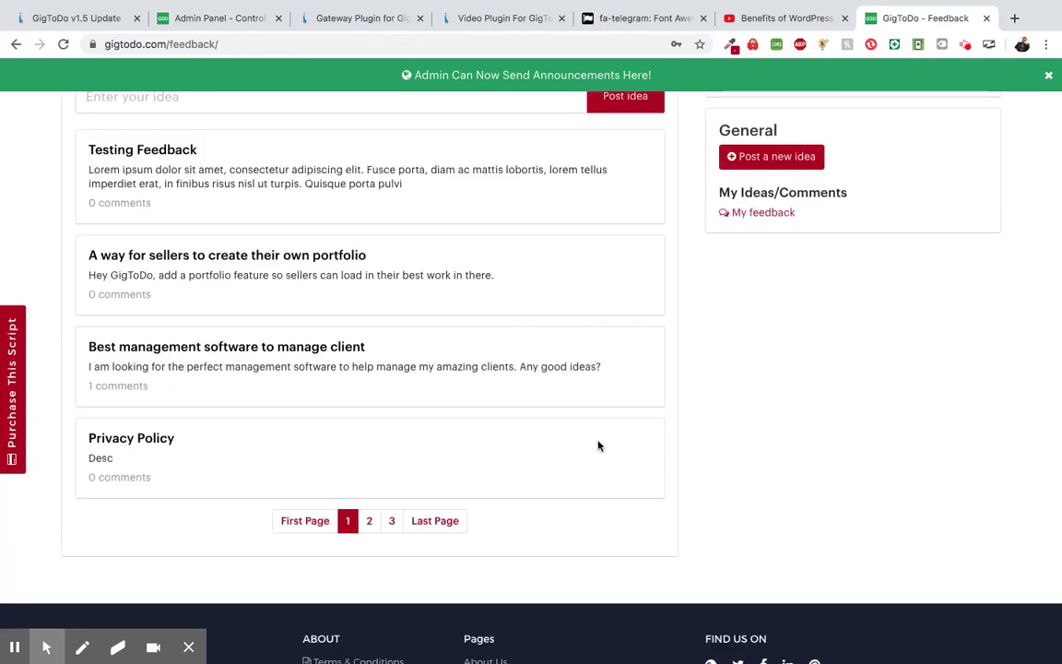
scroll(607, 391, "up", 2)
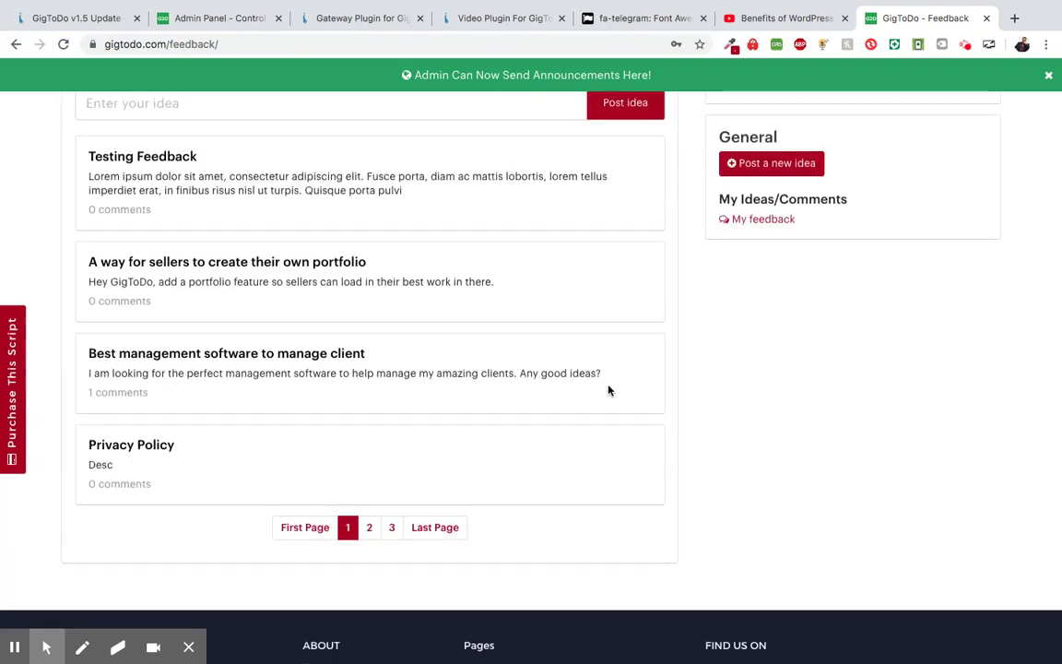
scroll(671, 453, "down", 3)
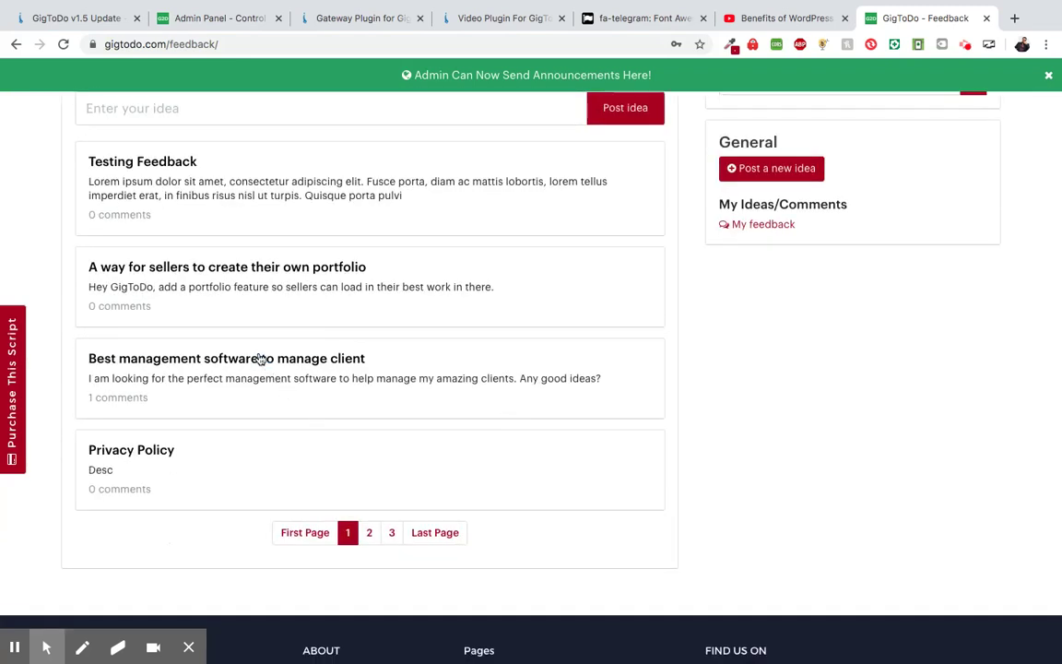
- View the 'Best management software to manage client' idea, then return to the home page
left_click(257, 357)
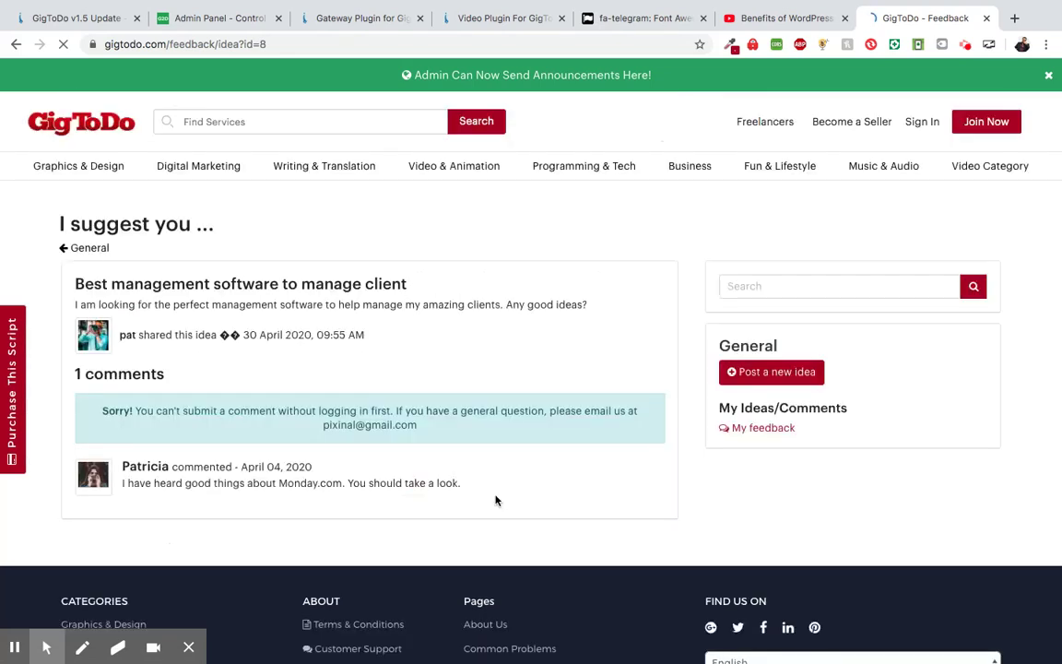
scroll(495, 501, "down", 1)
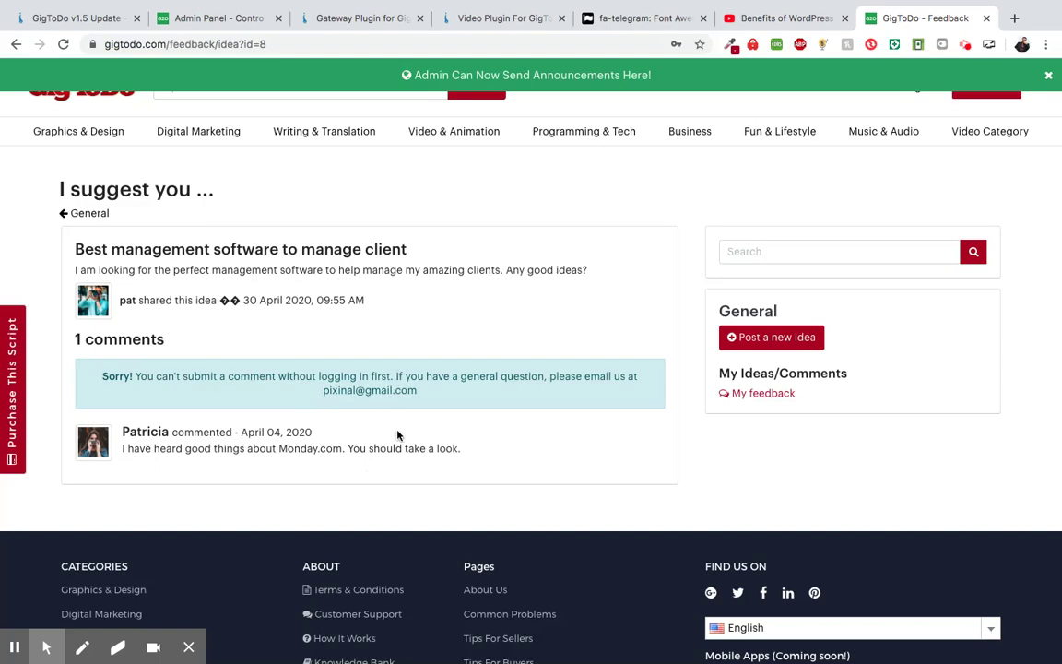
scroll(398, 435, "down", 3)
scroll(398, 436, "up", 3)
scroll(399, 435, "up", 1)
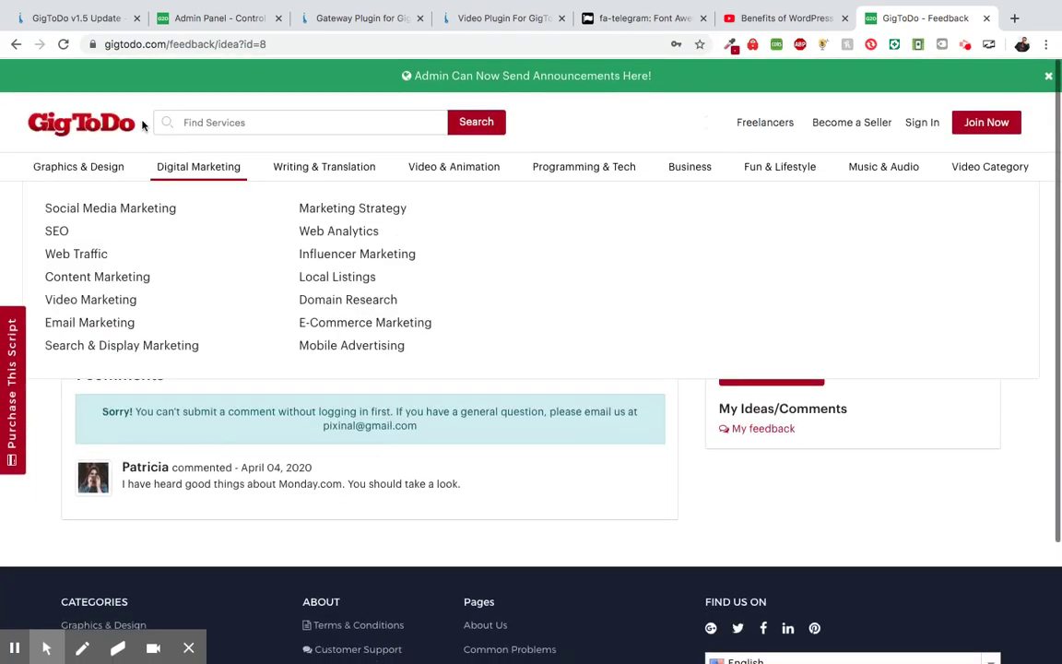
left_click(111, 128)
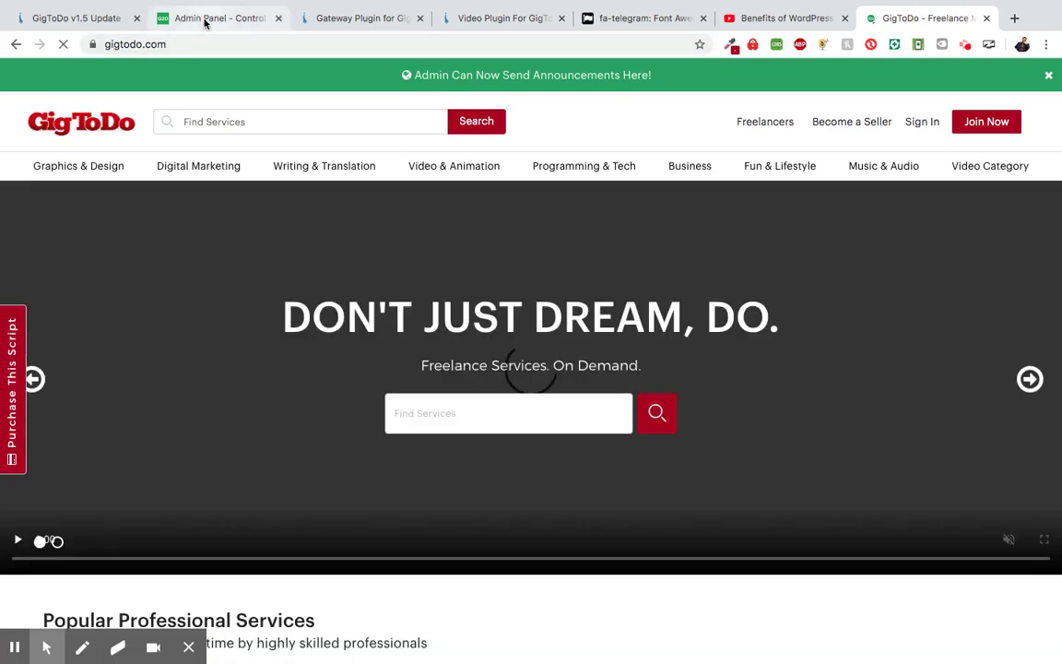
- In the admin panel, open Settings > General Settings and scroll to the Site Color fields
left_click(205, 23)
left_click(118, 205)
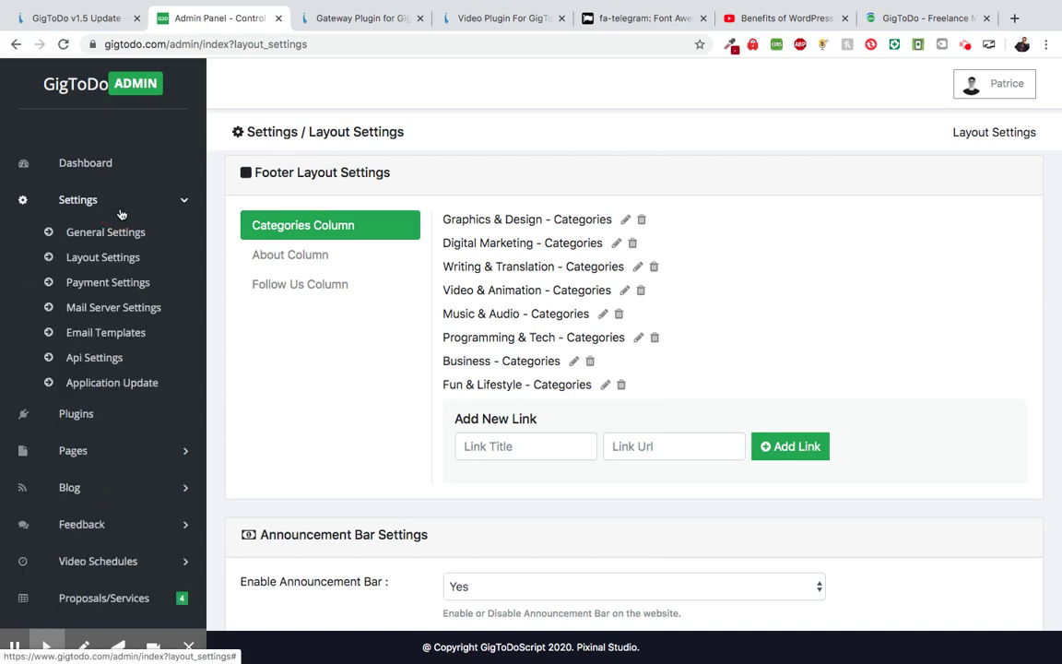
left_click(116, 233)
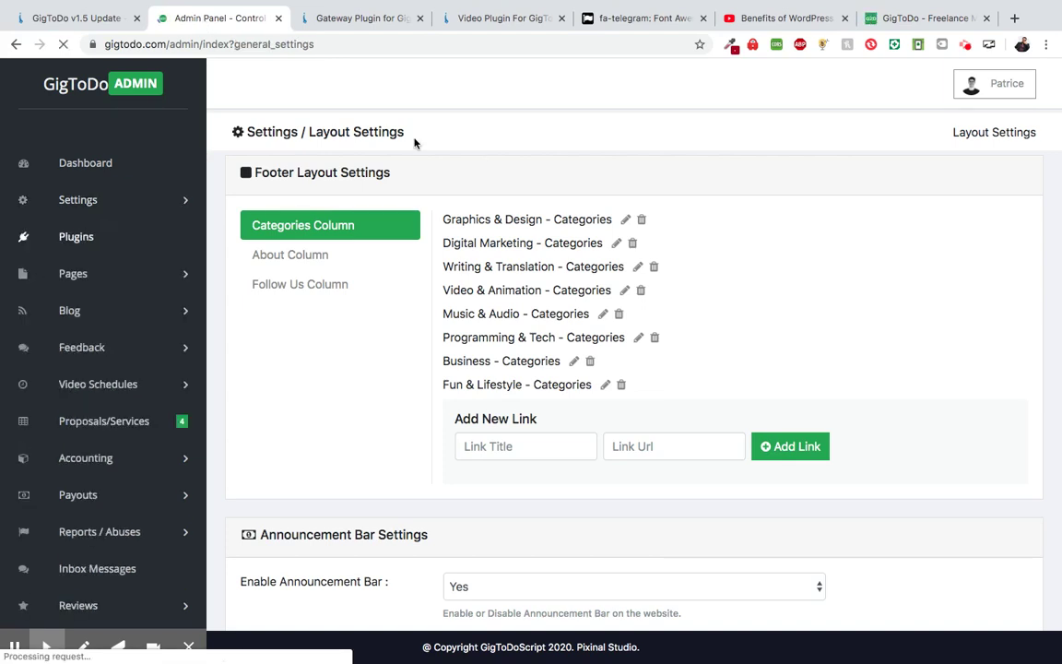
scroll(378, 244, "down", 5)
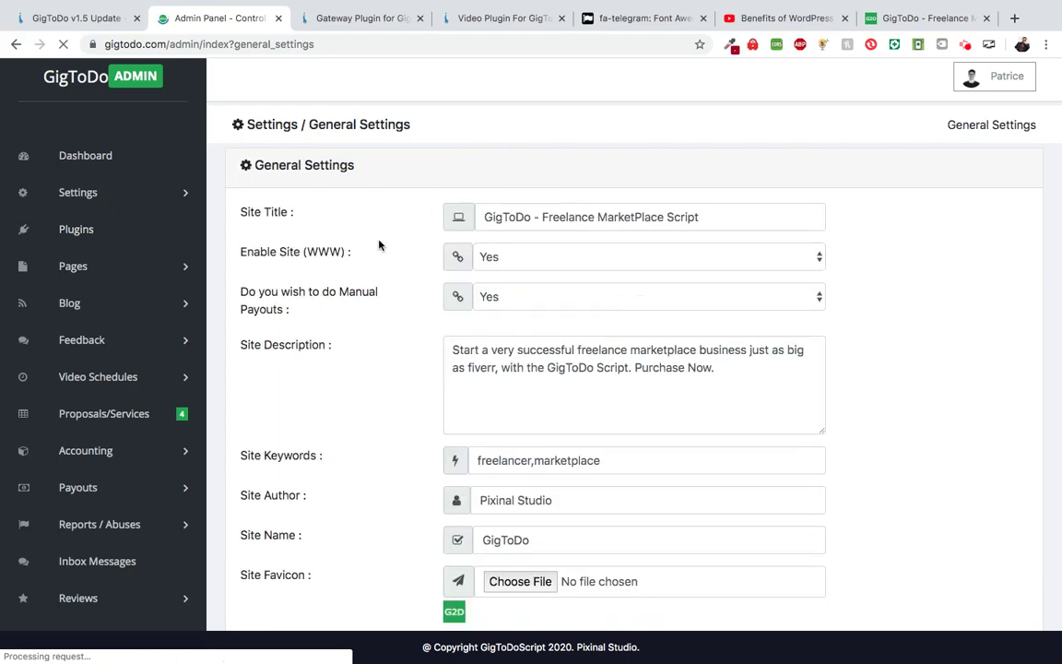
scroll(378, 244, "down", 6)
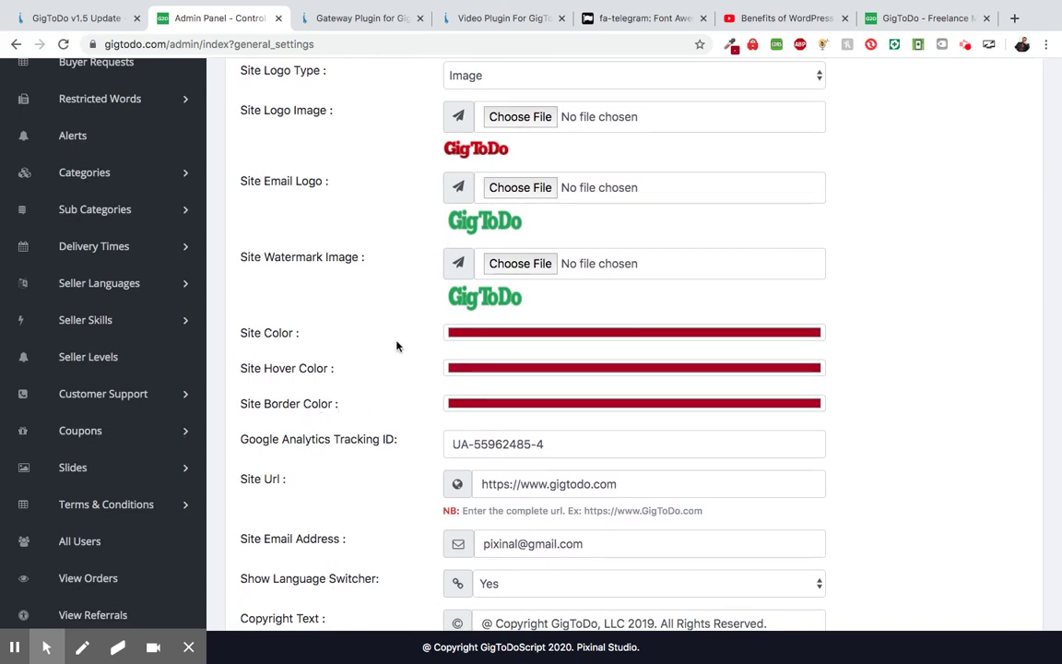
- Copy the green hex code 26AE61 using the colour-picker extension
left_click(504, 334)
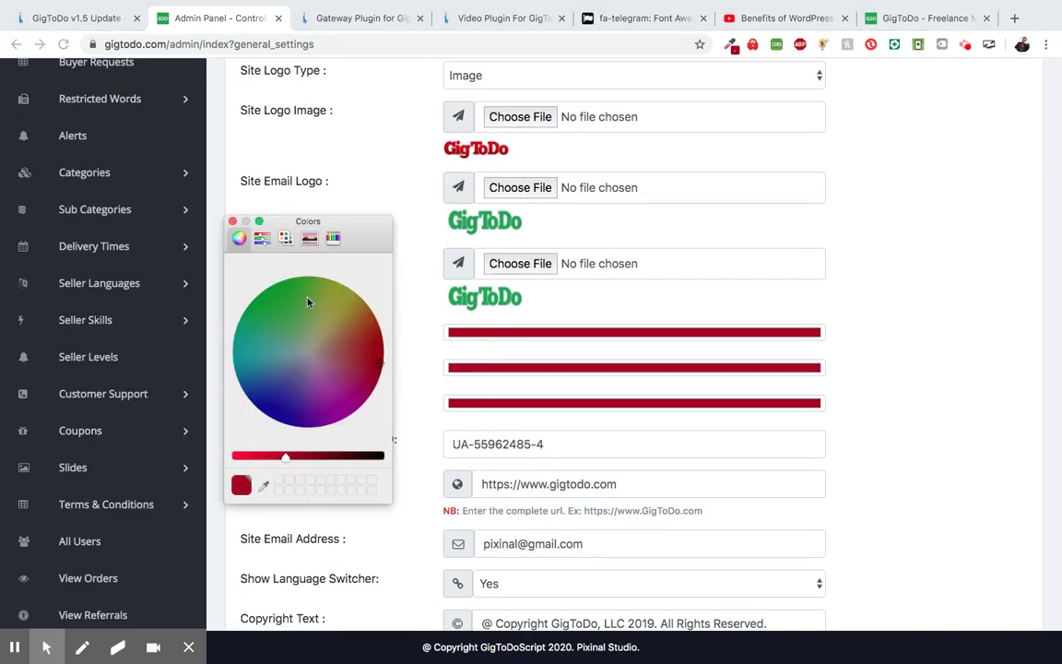
left_click(261, 238)
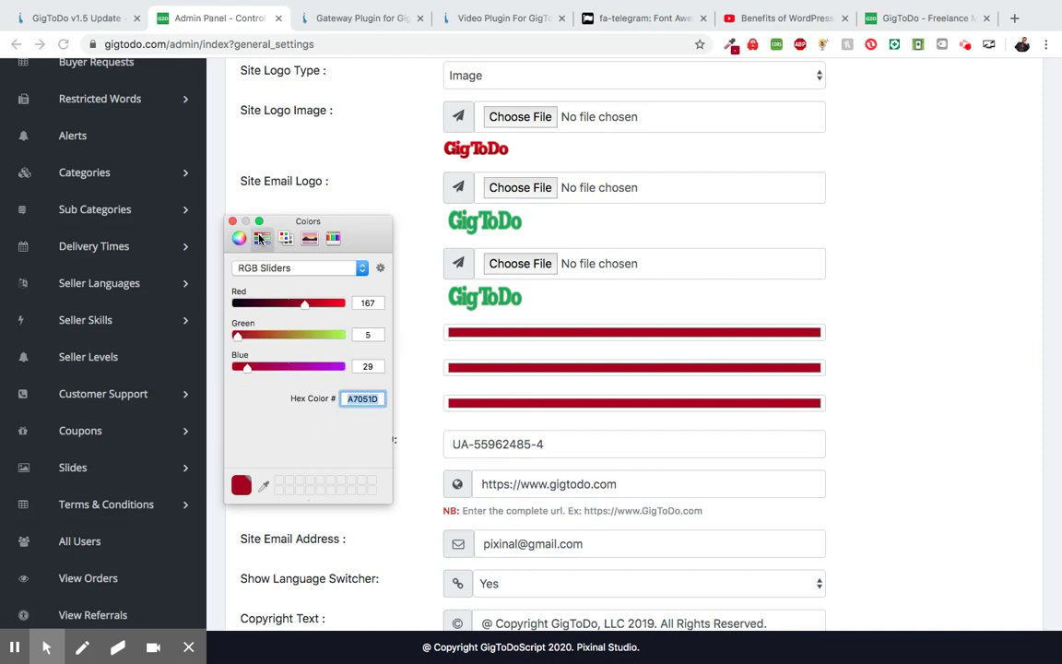
left_click(731, 50)
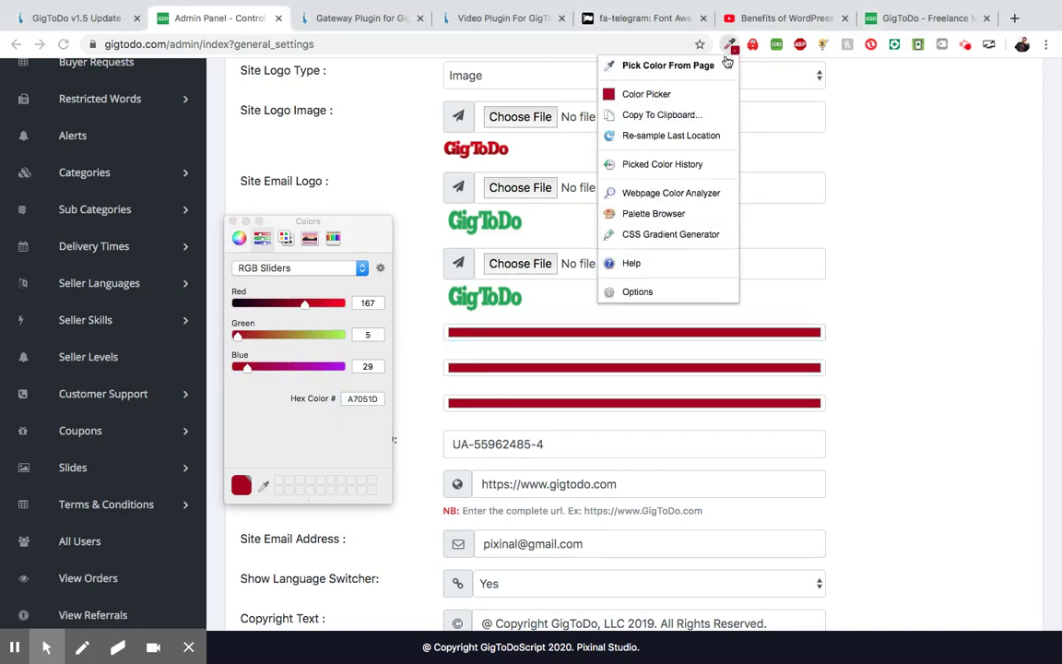
left_click(675, 94)
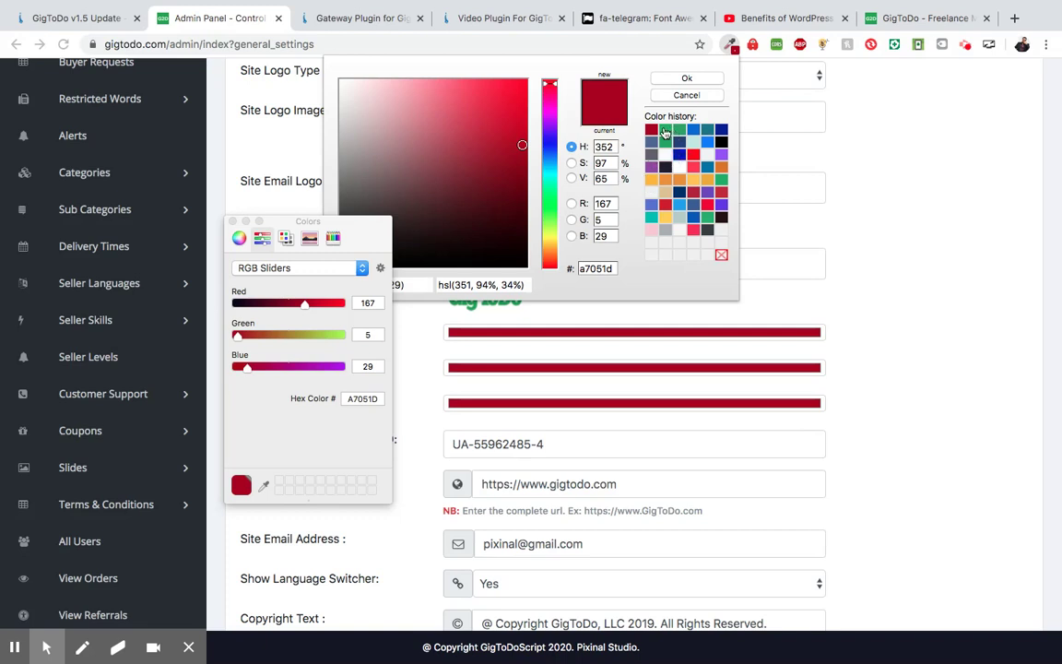
left_click(665, 132)
double_click(595, 268)
key("super+c")
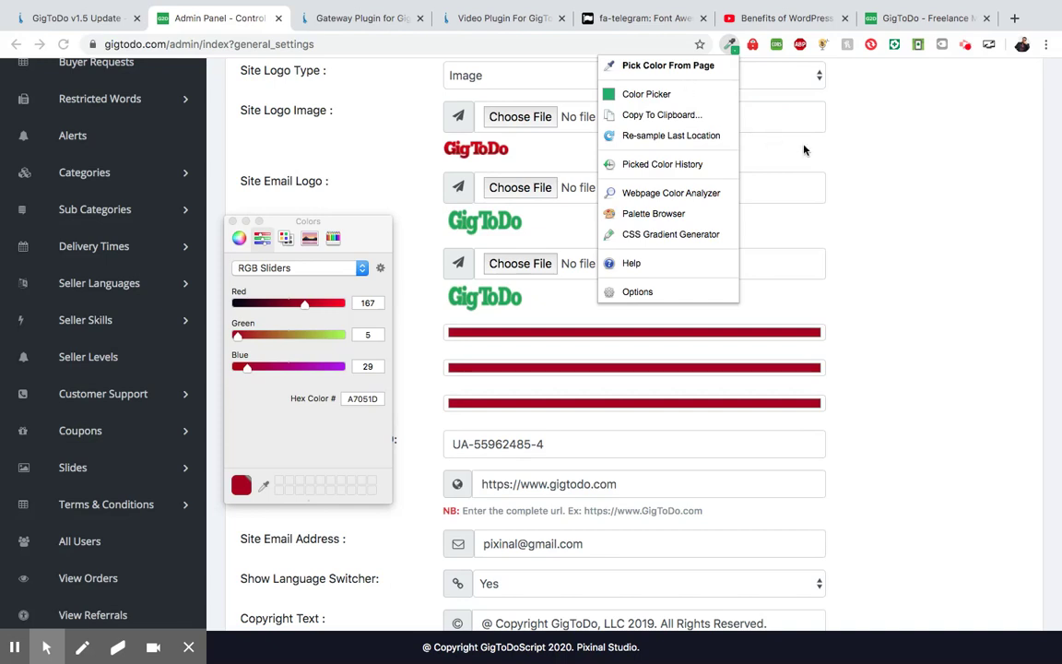
left_click(395, 227)
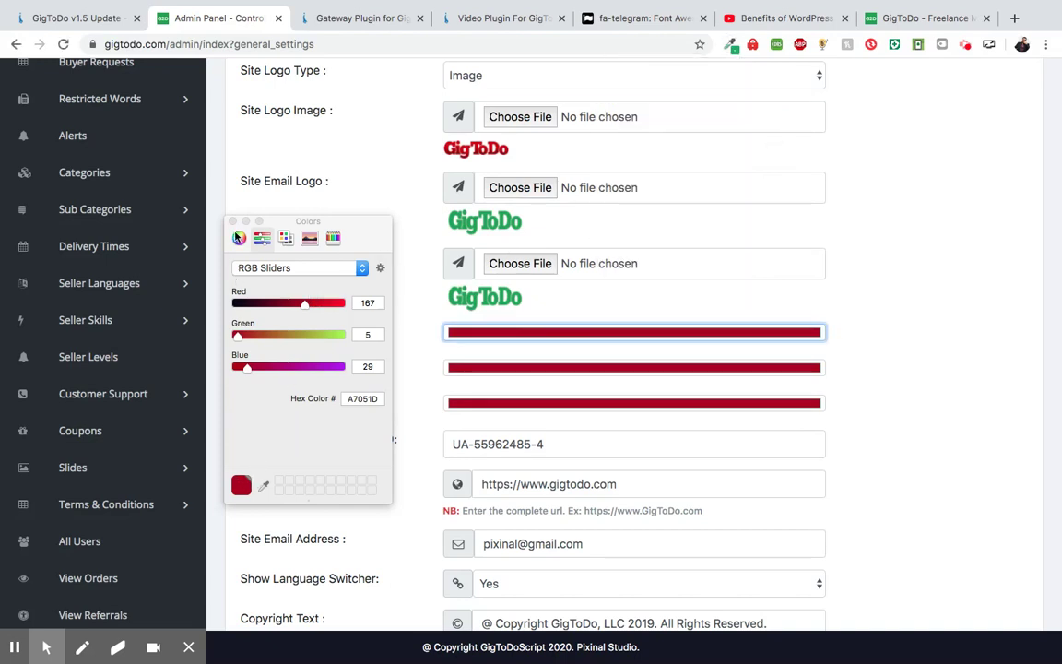
- Set the Site Color to green 26AE61, replacing the grey 8BA1A7
left_click(239, 237)
mouse_move(373, 366)
left_mouse_down()
mouse_move(261, 348)
mouse_move(350, 333)
mouse_move(285, 366)
mouse_move(313, 332)
left_mouse_up()
left_click(295, 354)
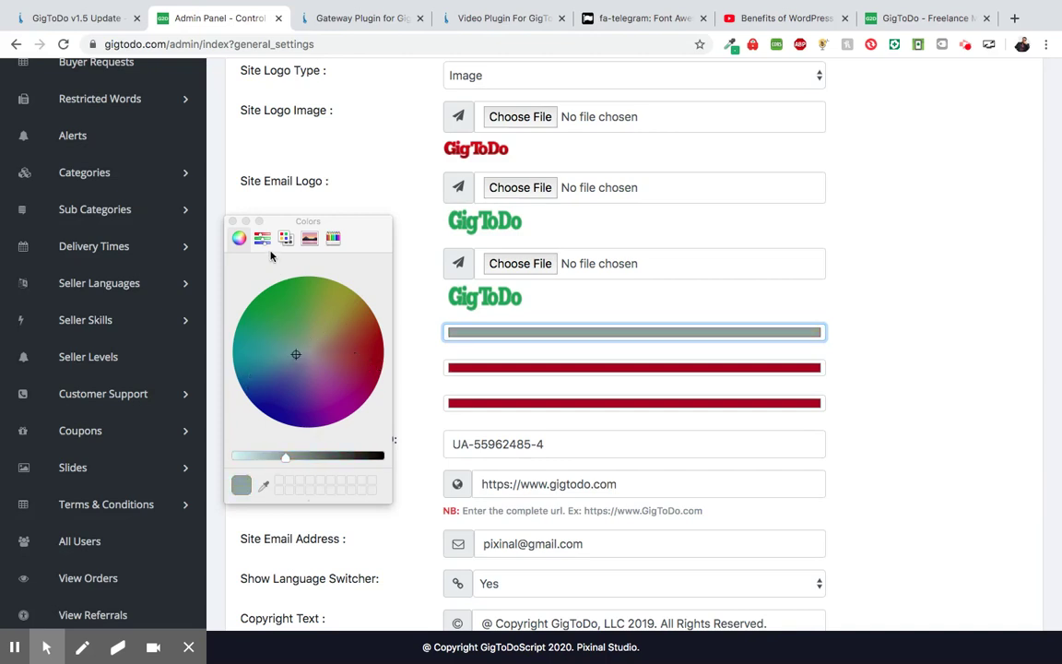
left_click(262, 237)
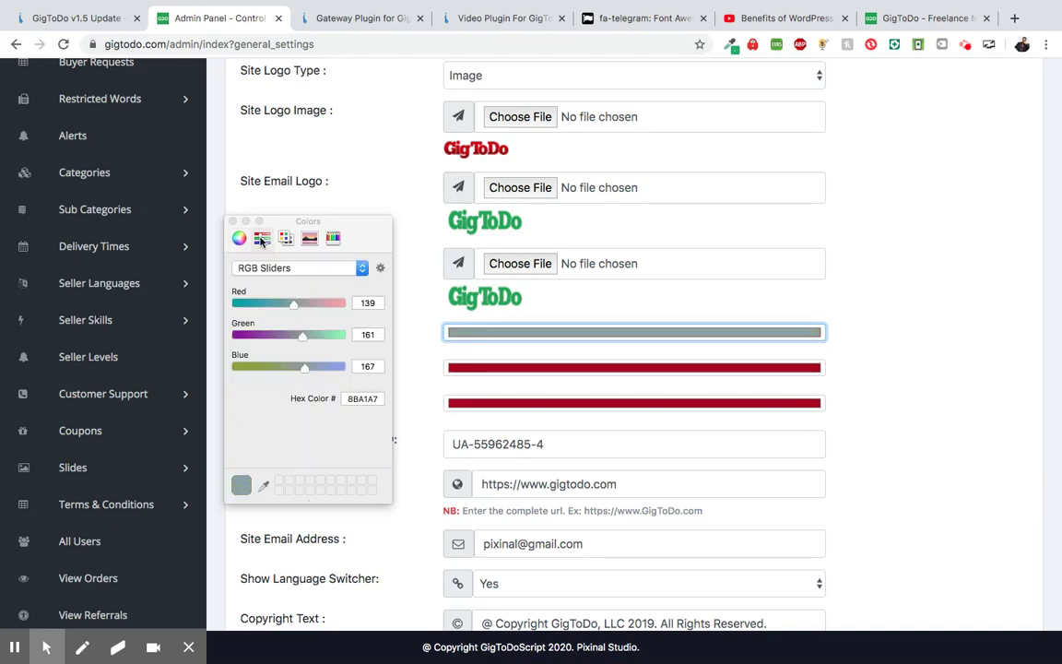
double_click(366, 399)
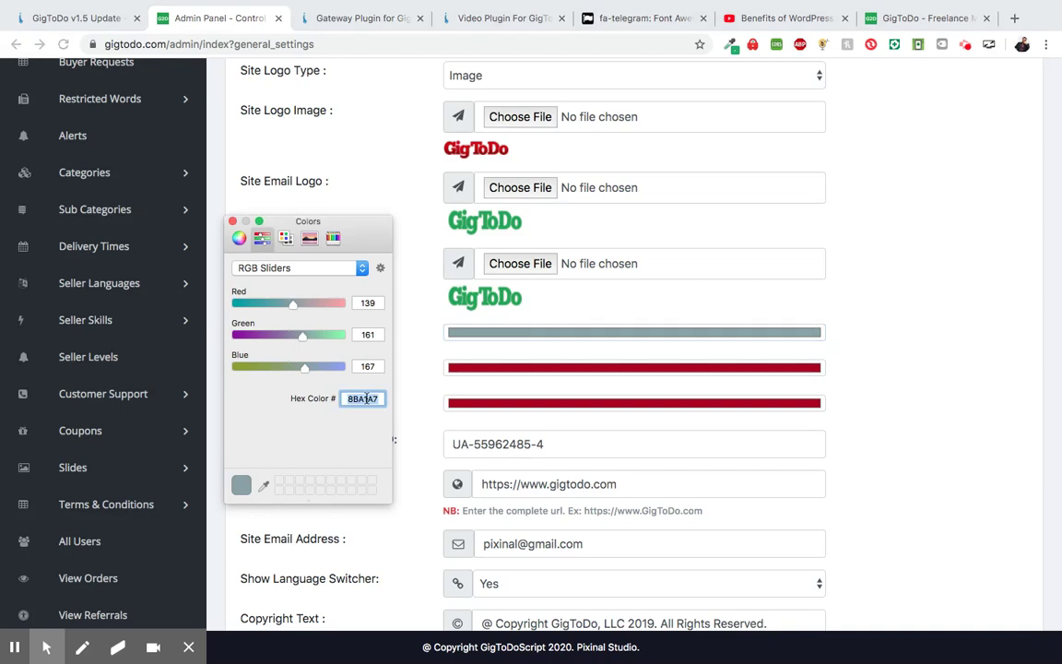
left_click(238, 238)
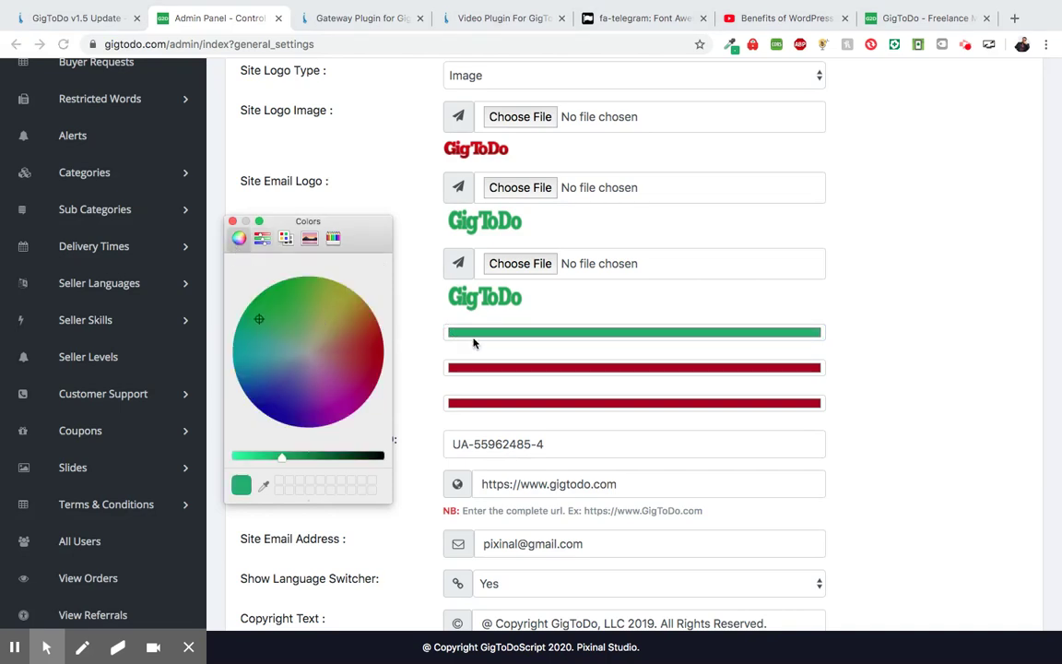
left_click(233, 222)
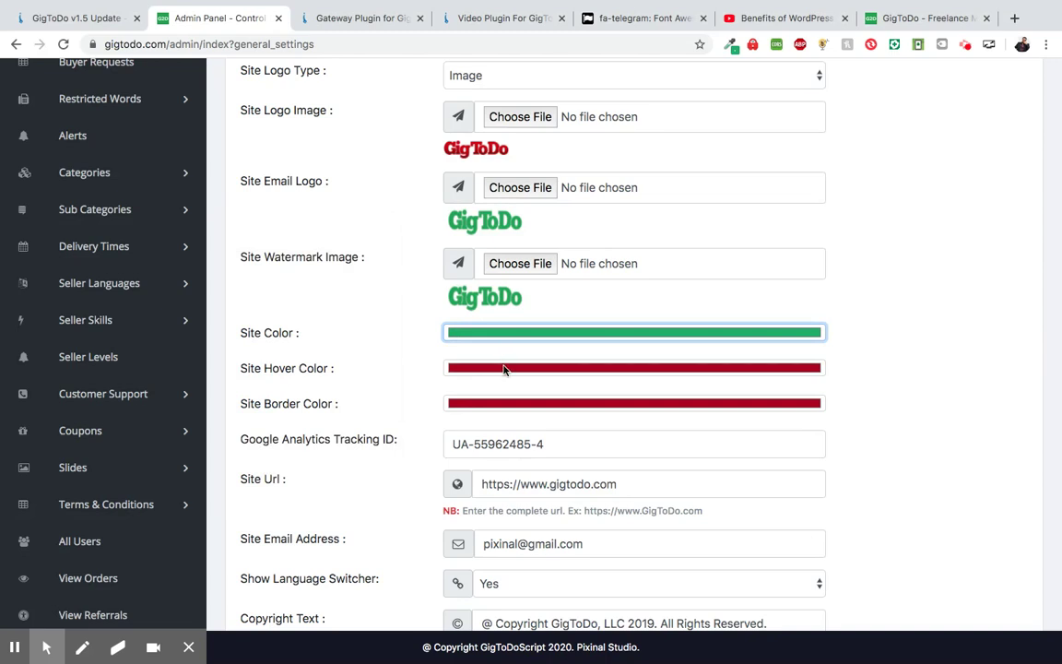
- Change the Site Hover Color from A7051D to the same green
left_click(503, 369)
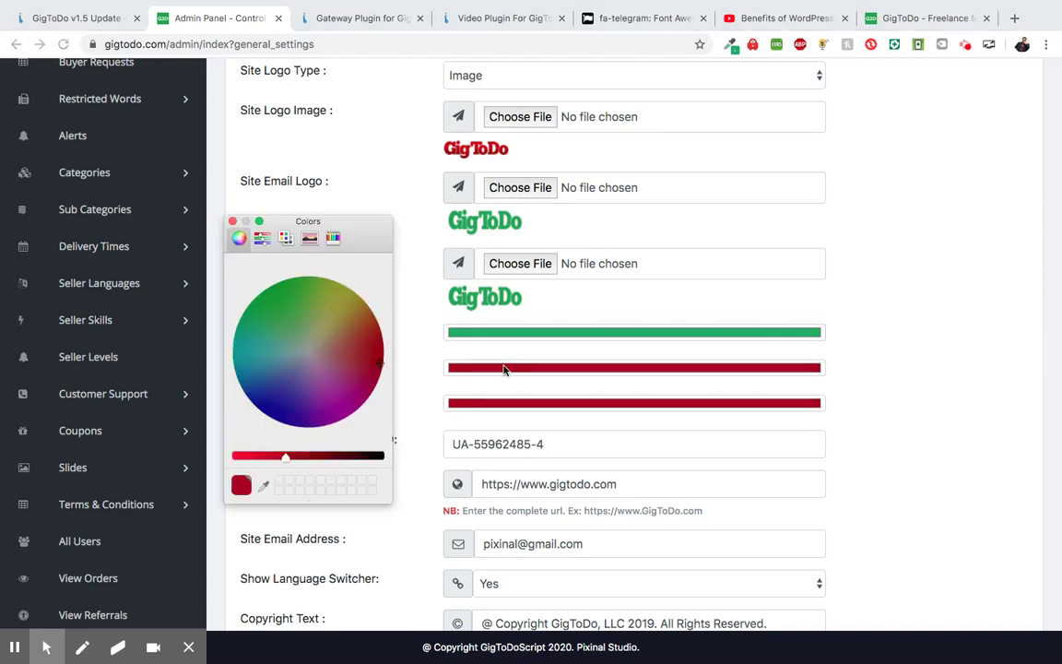
left_click(263, 238)
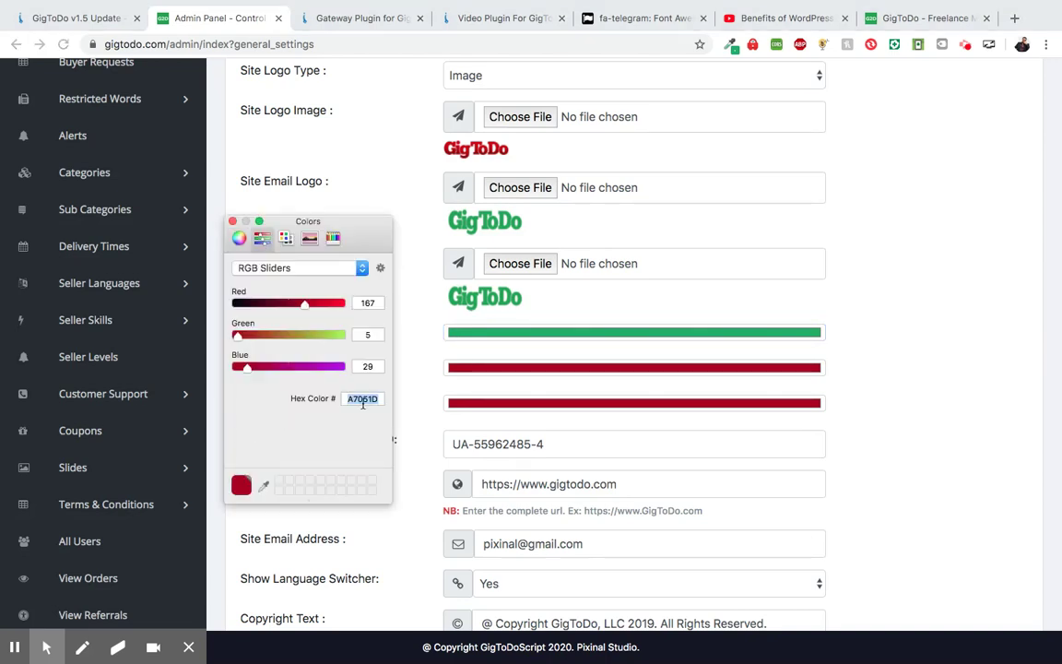
left_click(241, 240)
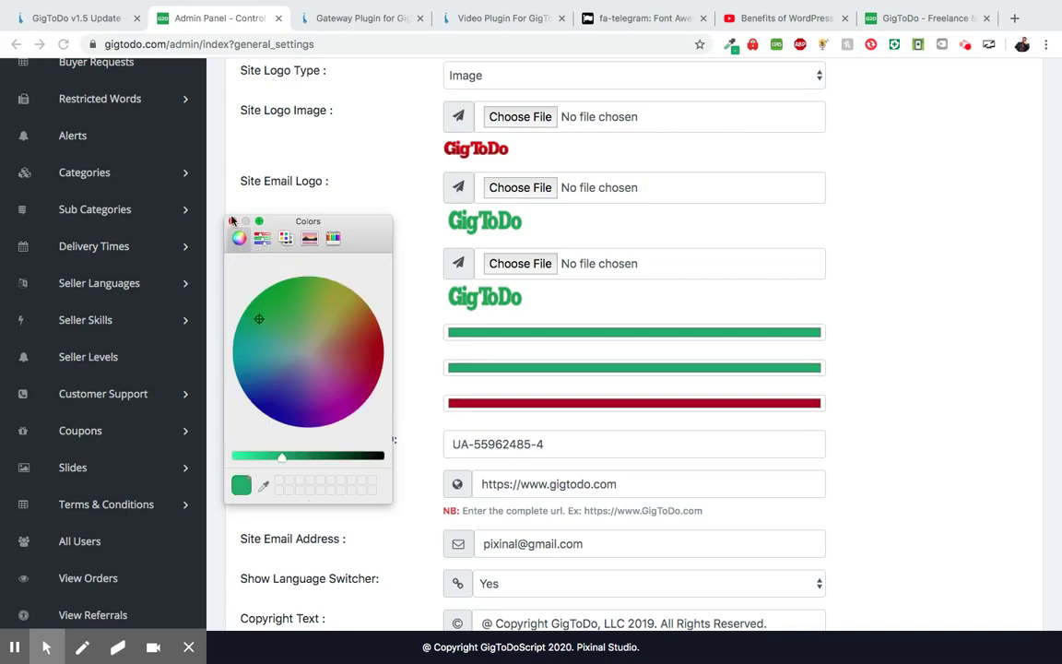
left_click(232, 221)
- Replace the red Site Border Color with green 26AE61
left_click(514, 409)
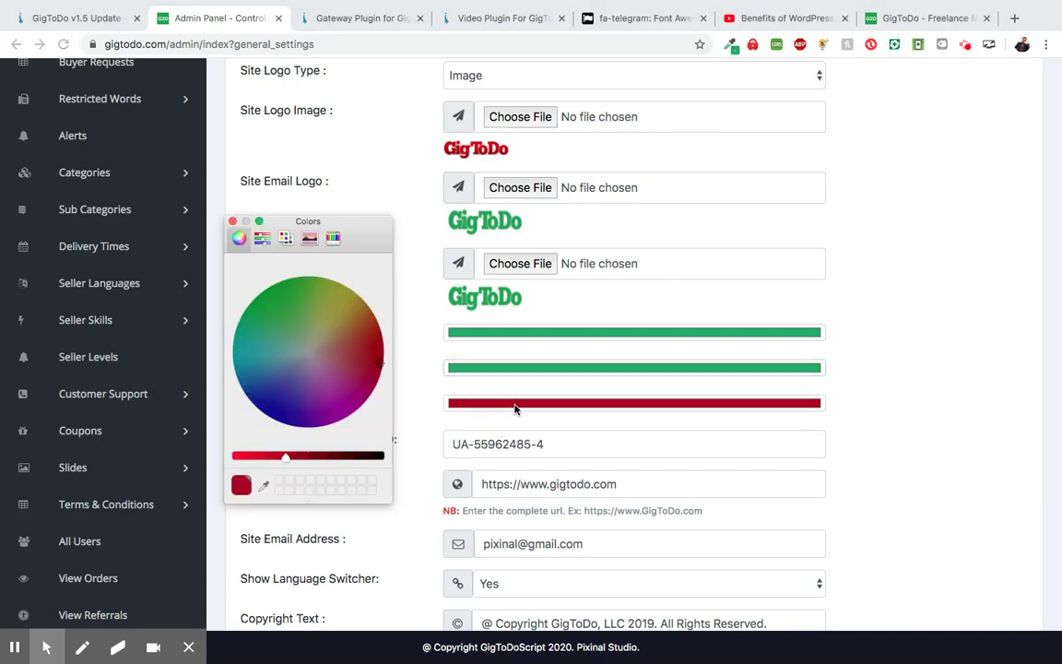
left_click(262, 239)
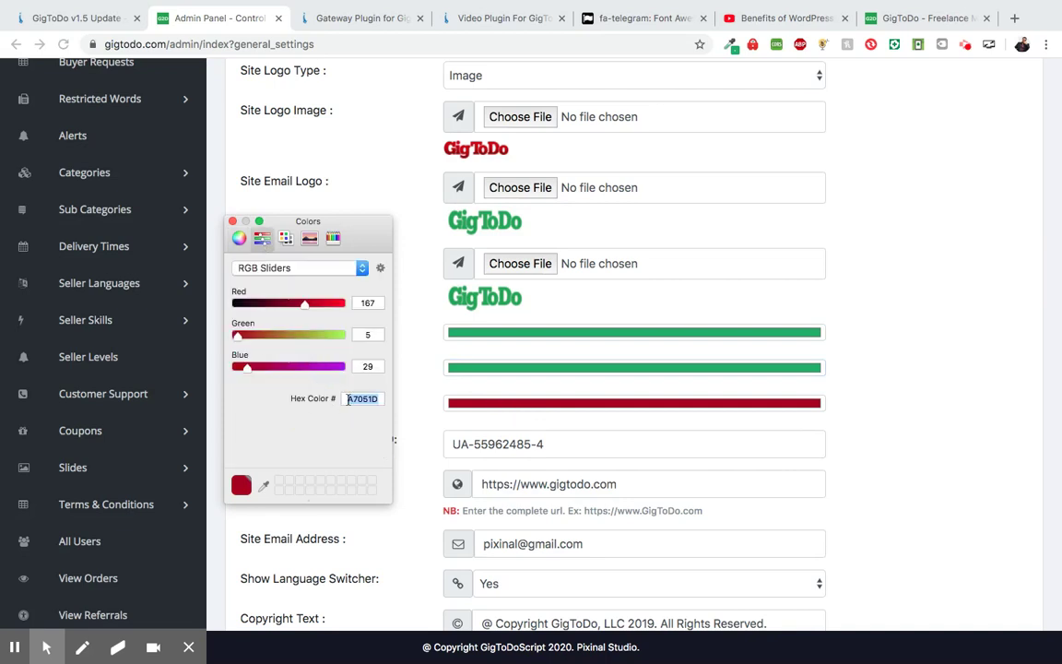
key("super+v")
left_click(238, 239)
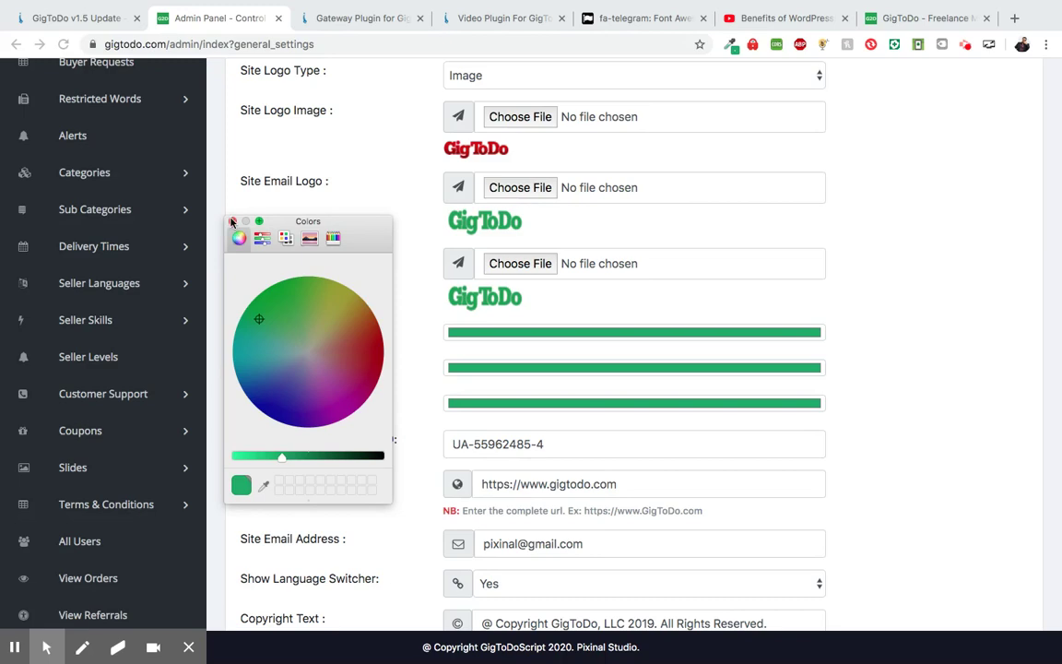
left_click(232, 223)
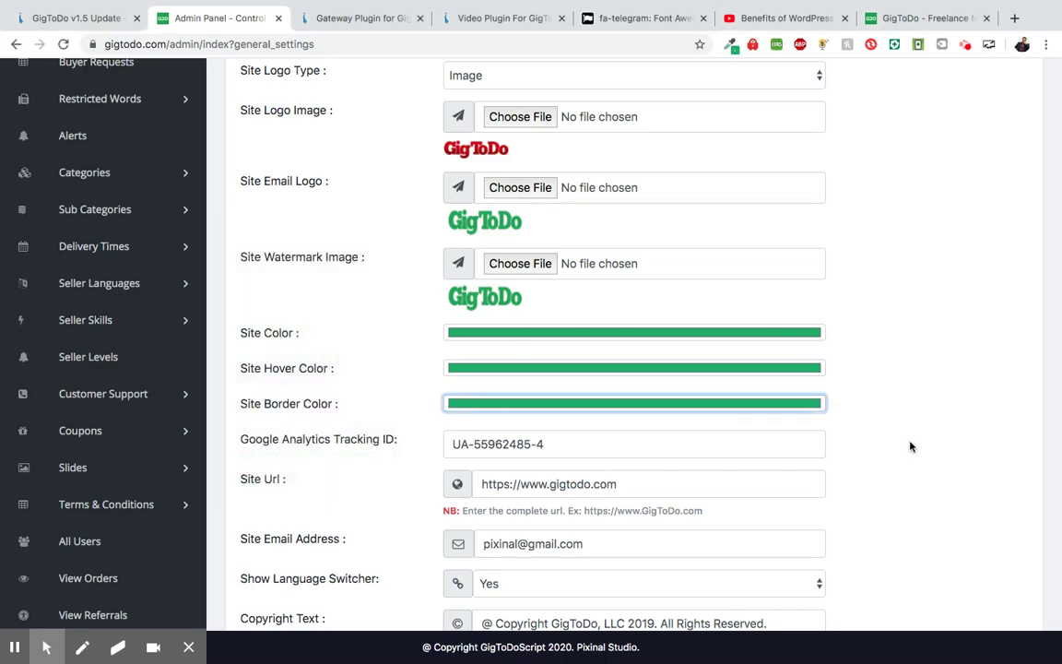
- Save the general settings and view the live homepage
scroll(910, 445, "down", 2)
scroll(909, 446, "down", 10)
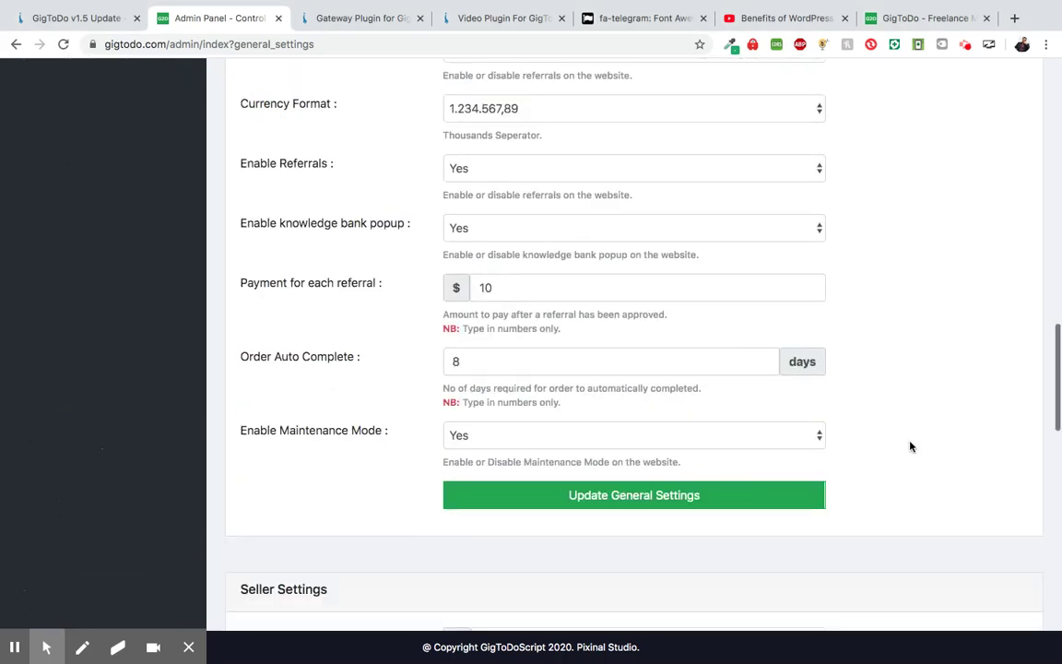
left_click(656, 407)
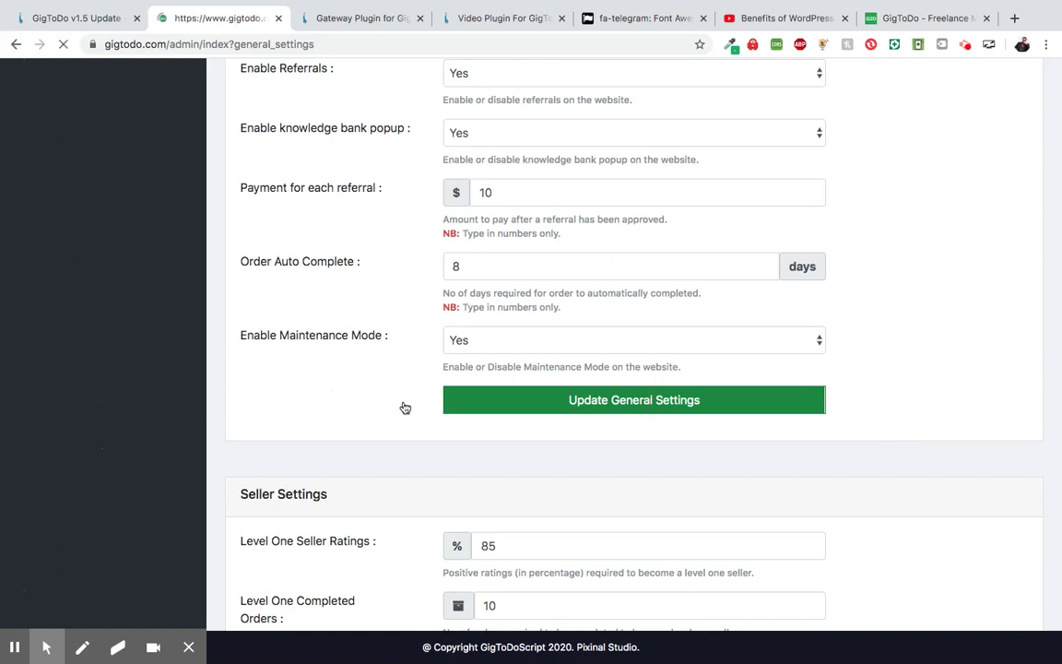
left_click(912, 20)
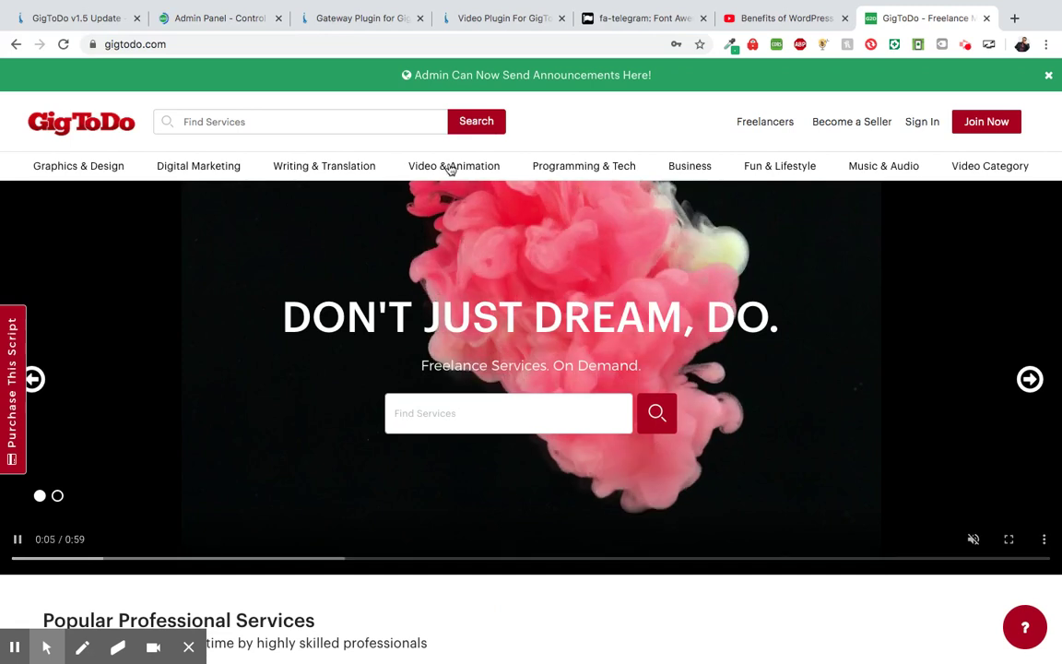
- Browse the GigToDo homepage, then reload it to apply the new colour scheme
mouse_move(449, 169)
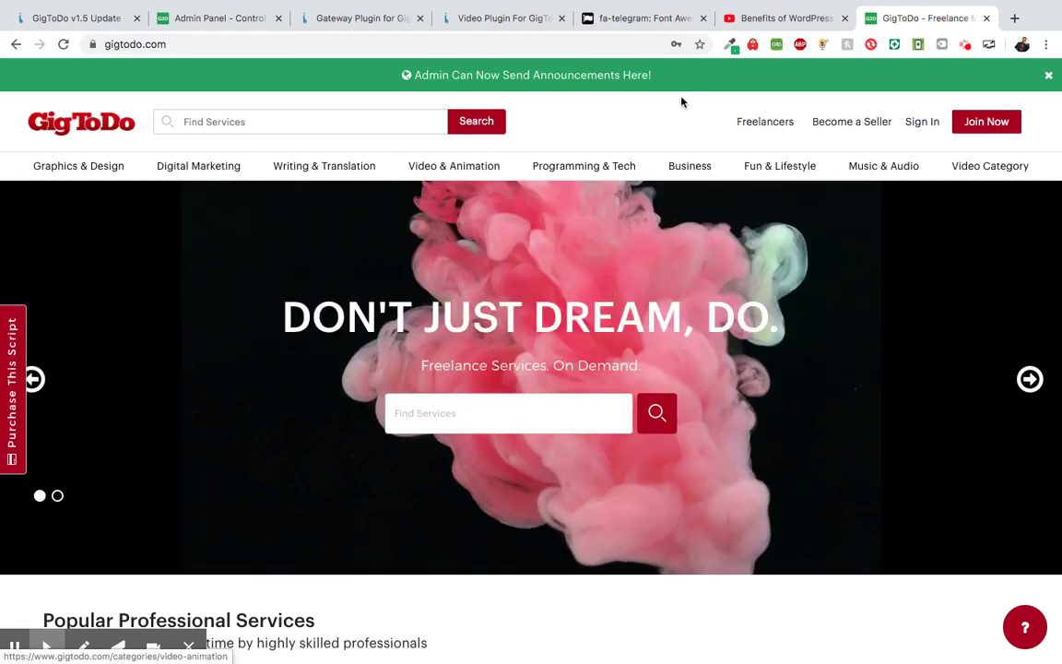
scroll(559, 532, "down", 3)
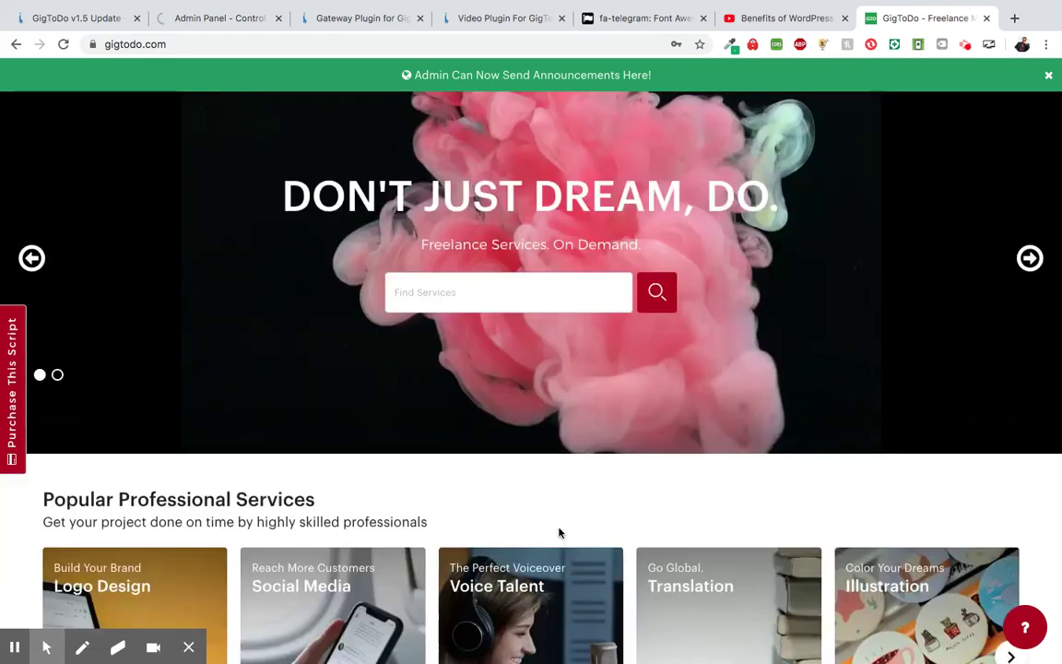
scroll(559, 532, "down", 10)
scroll(559, 532, "down", 3)
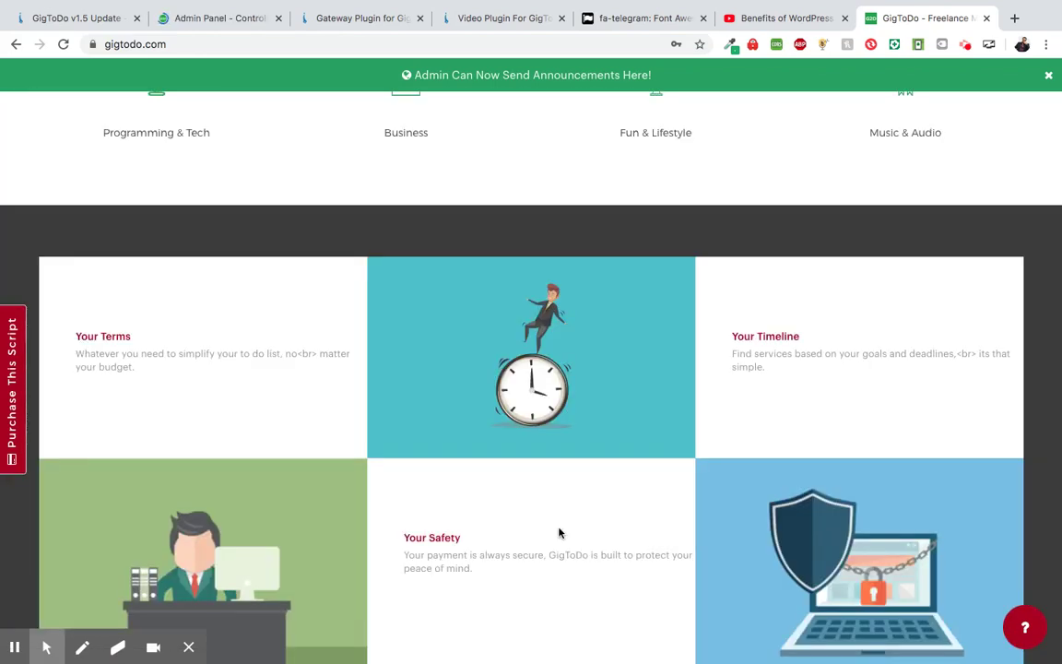
scroll(560, 533, "down", 1)
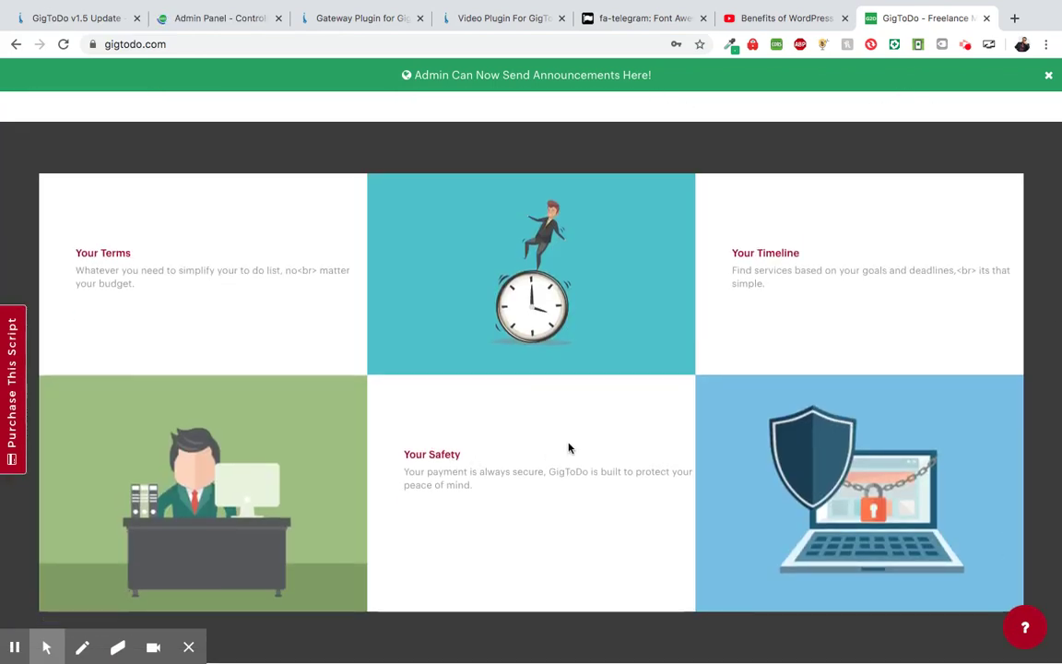
scroll(569, 438, "up", 5)
scroll(671, 360, "up", 1)
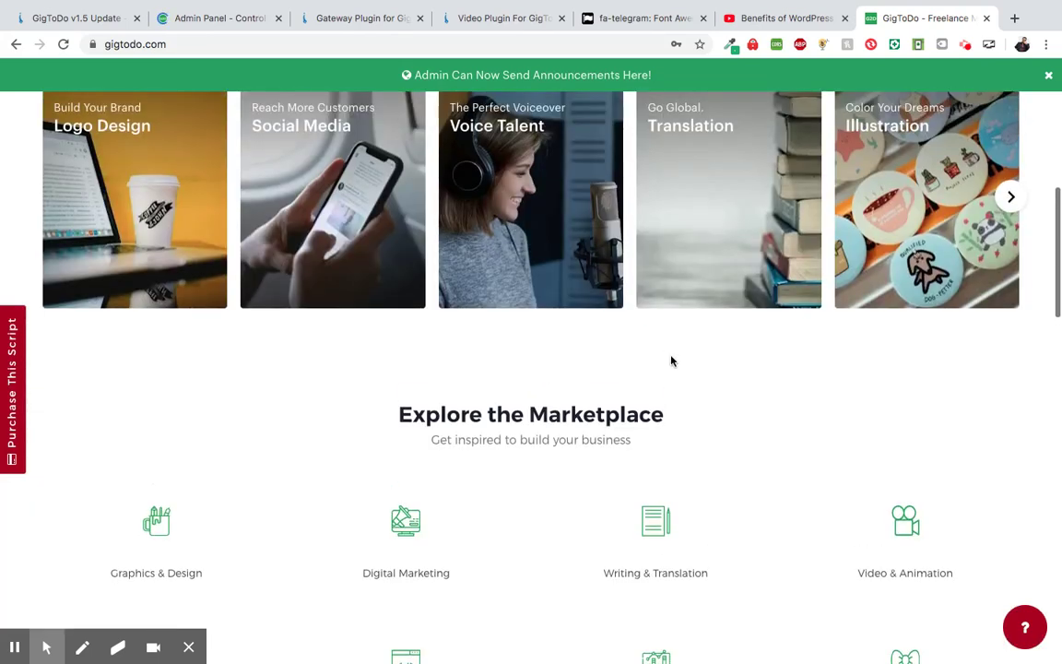
scroll(671, 361, "up", 6)
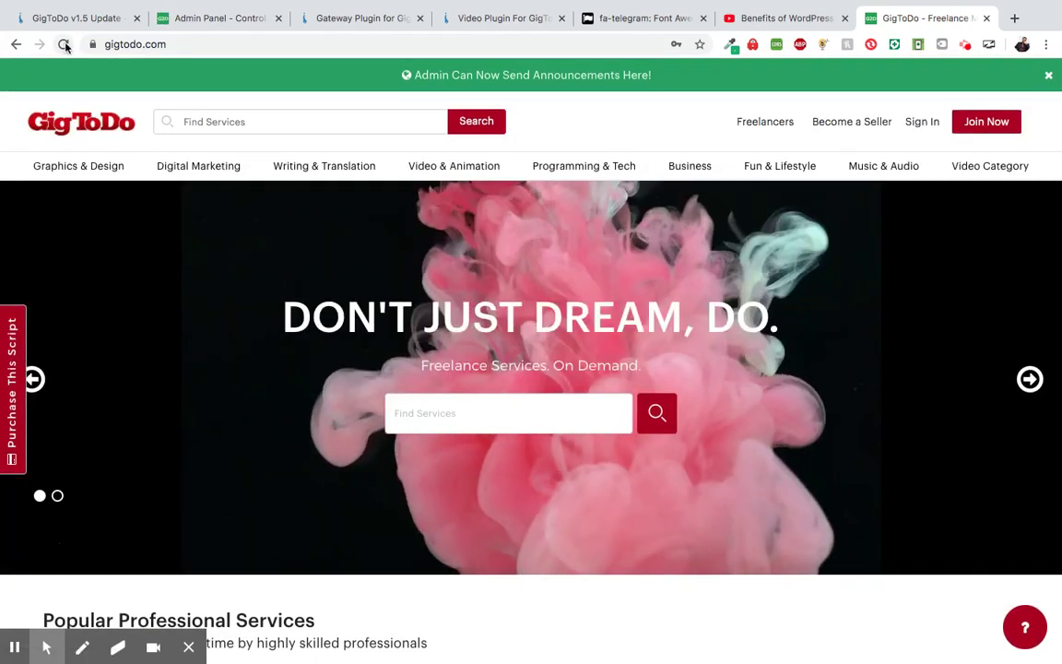
left_click(63, 44)
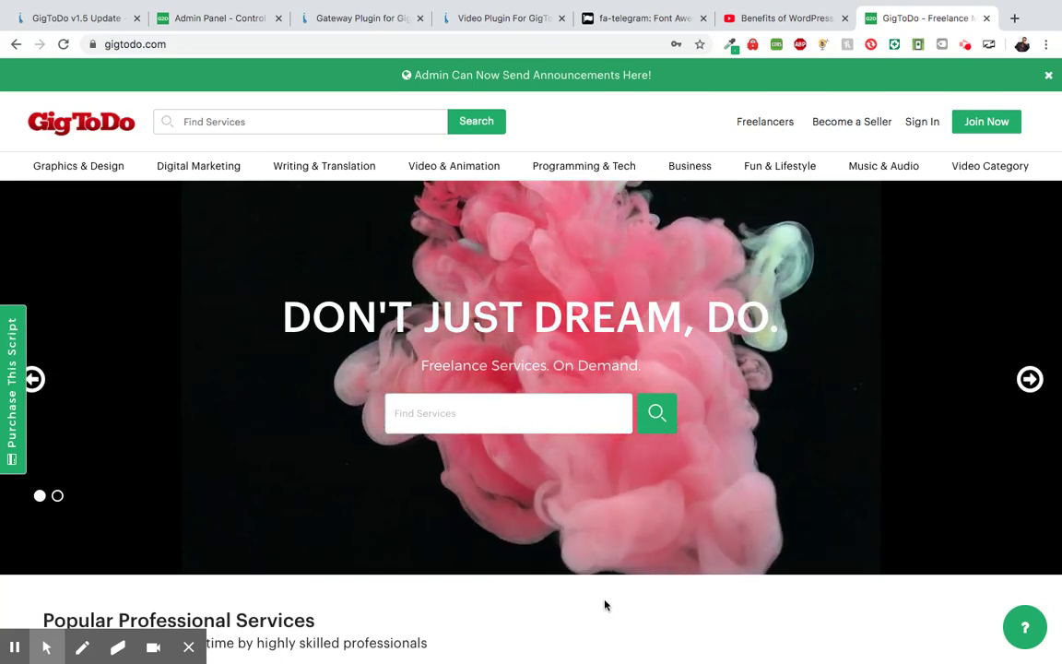
- Review the green buttons and accents across the homepage, then return to admin General Settings
scroll(593, 599, "down", 1)
scroll(593, 600, "down", 15)
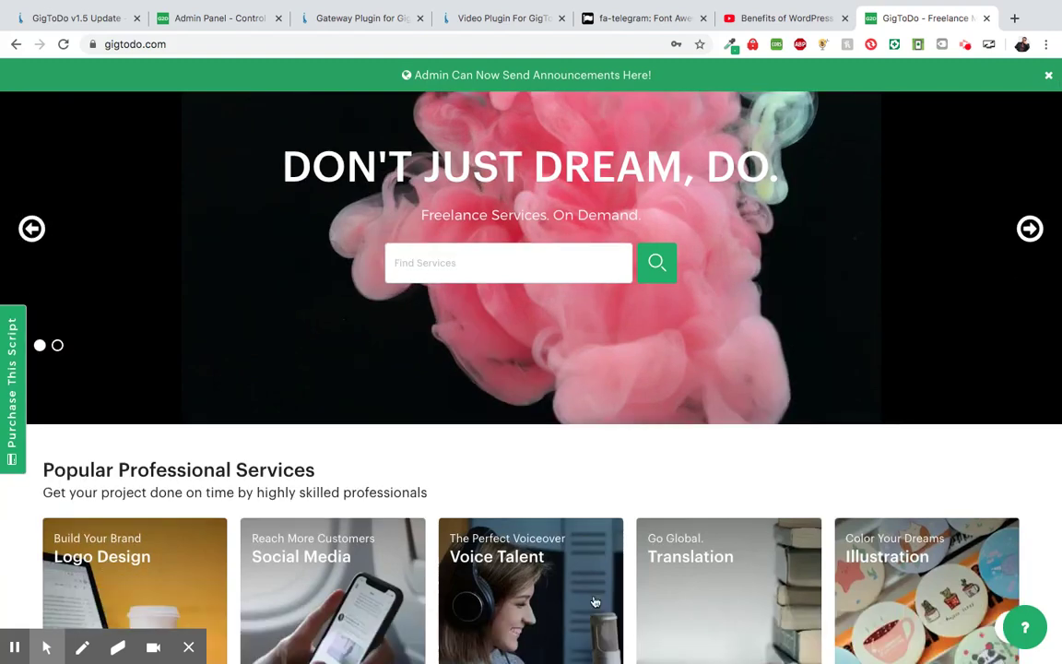
scroll(595, 602, "down", 3)
scroll(598, 465, "up", 3)
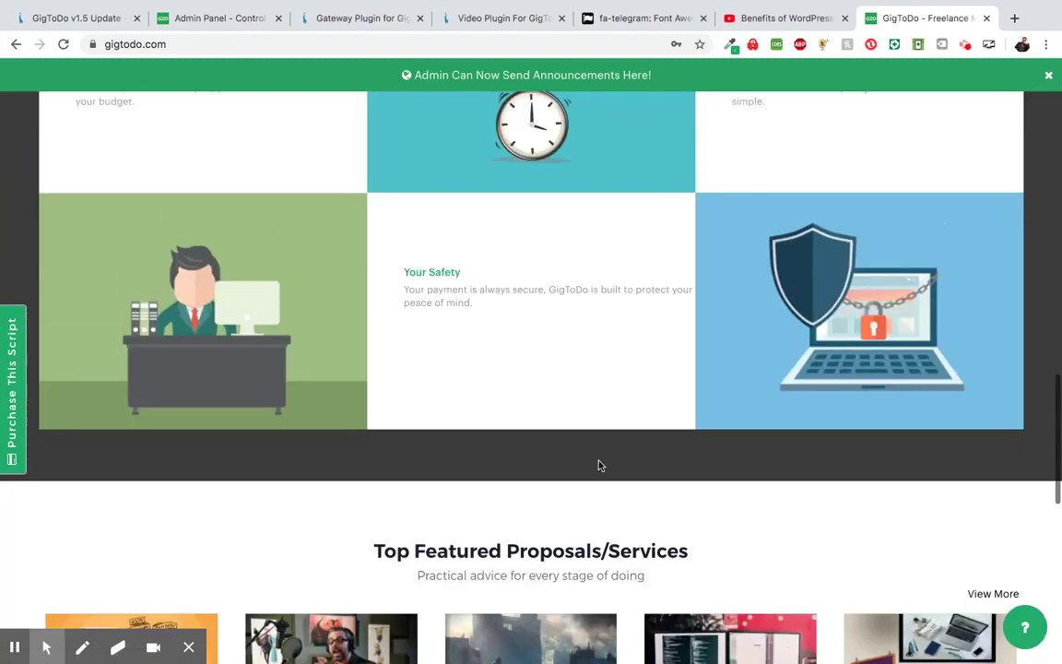
mouse_move(46, 645)
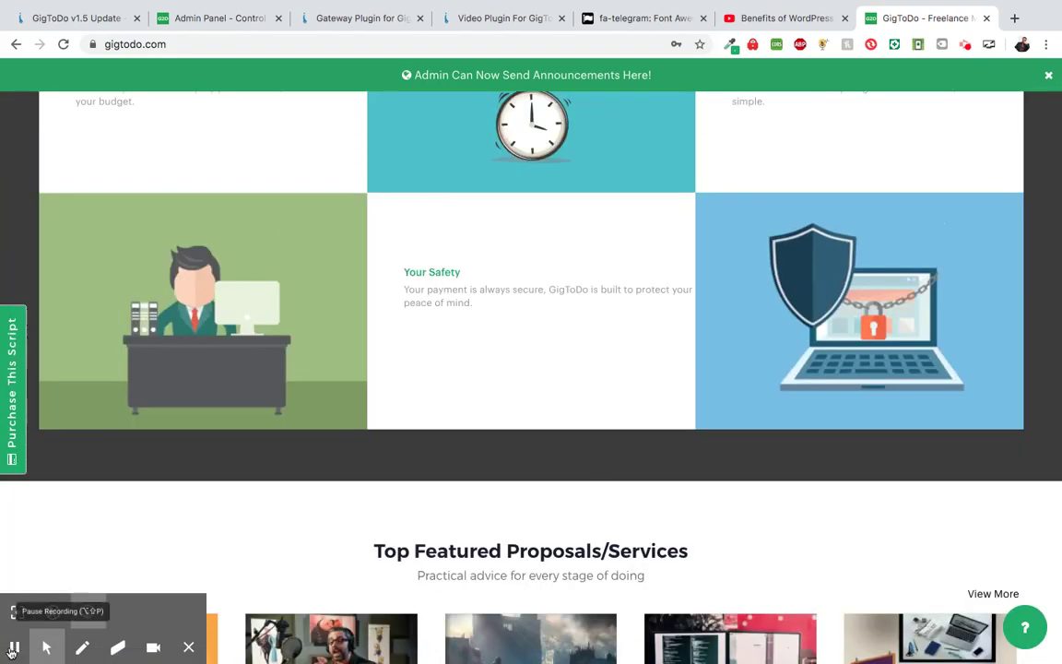
scroll(417, 510, "down", 10)
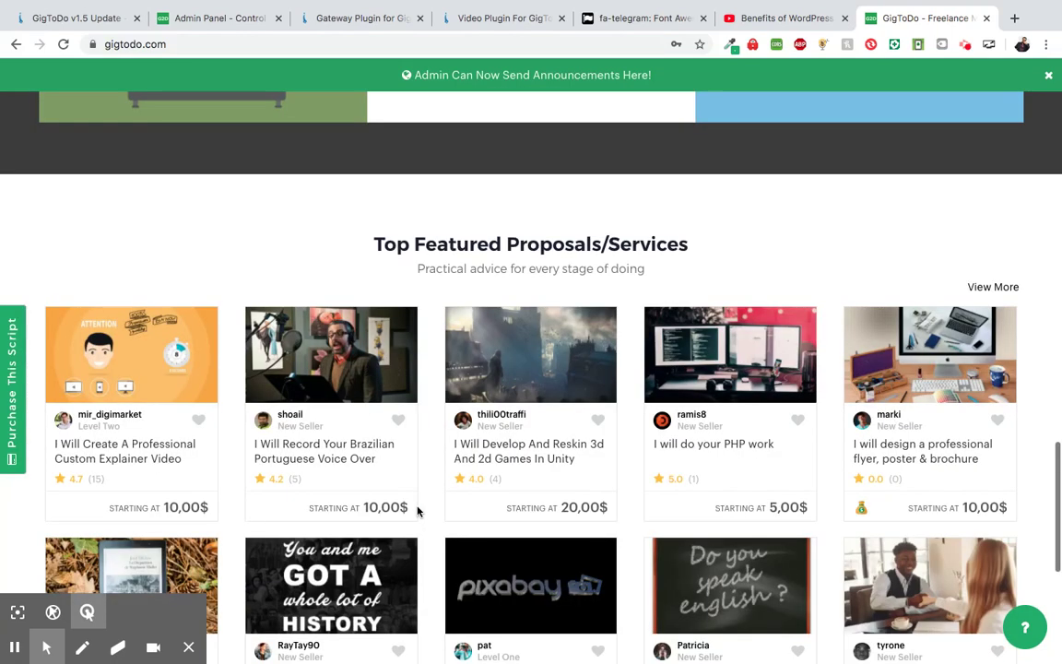
scroll(416, 511, "up", 15)
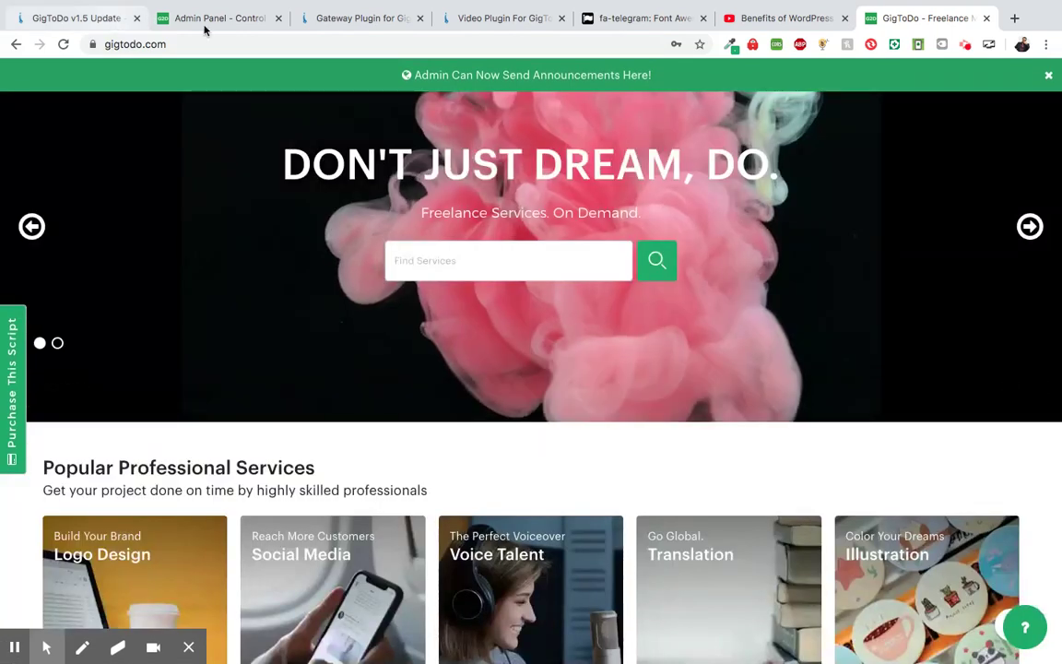
scroll(234, 321, "up", 2)
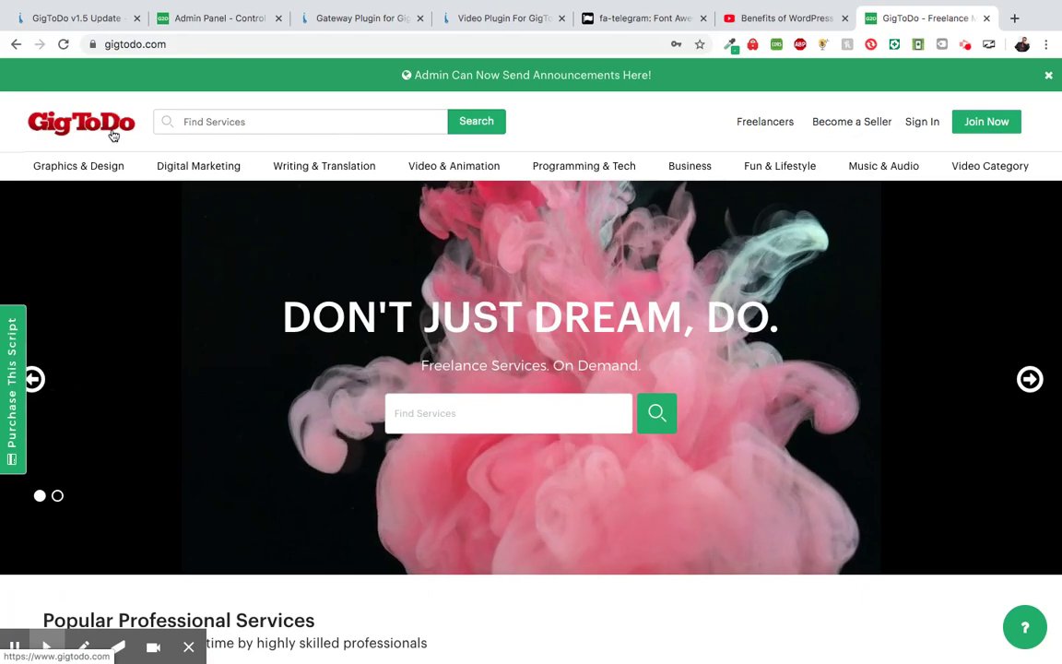
left_click(201, 23)
- Pick the dark red shade 167, 5, 29 (a7051d) with the colour-picker extension
scroll(754, 315, "down", 5)
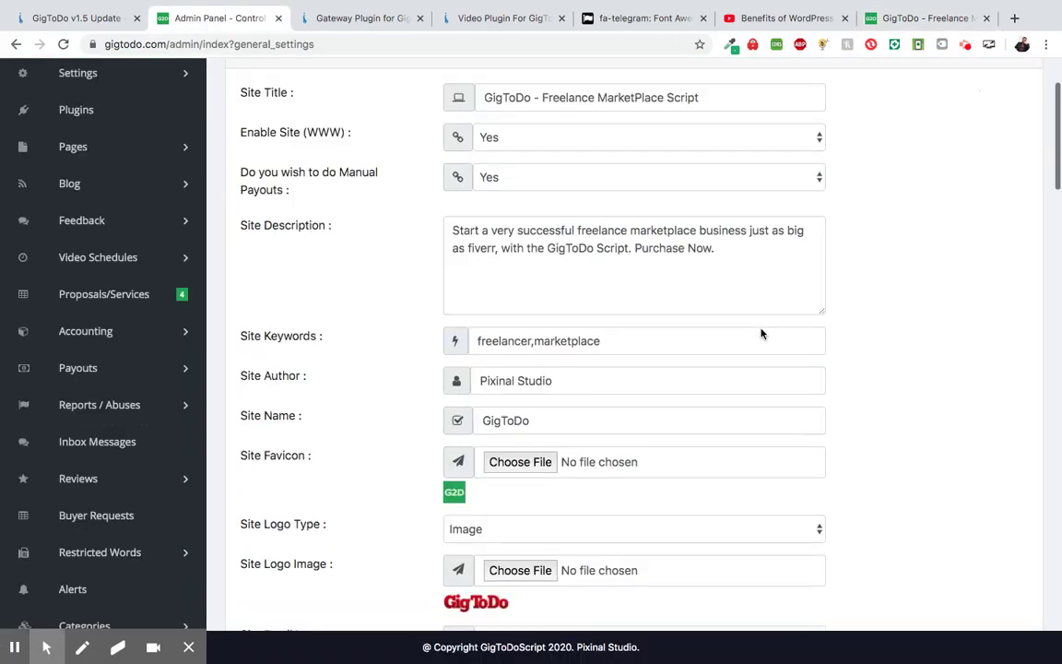
scroll(761, 333, "down", 5)
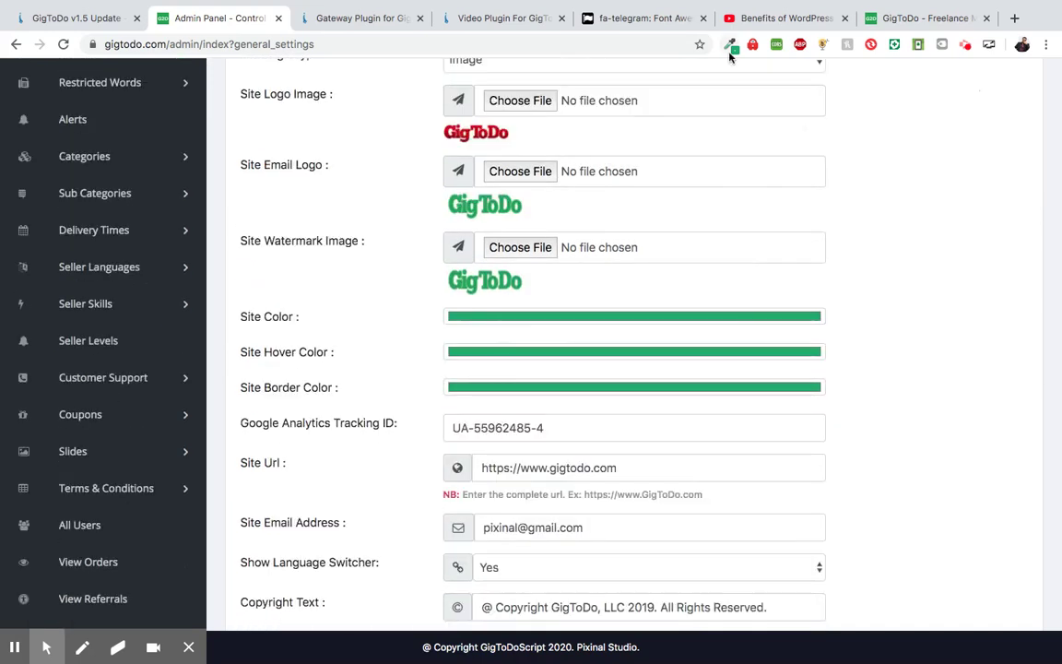
left_click(730, 46)
left_click(687, 95)
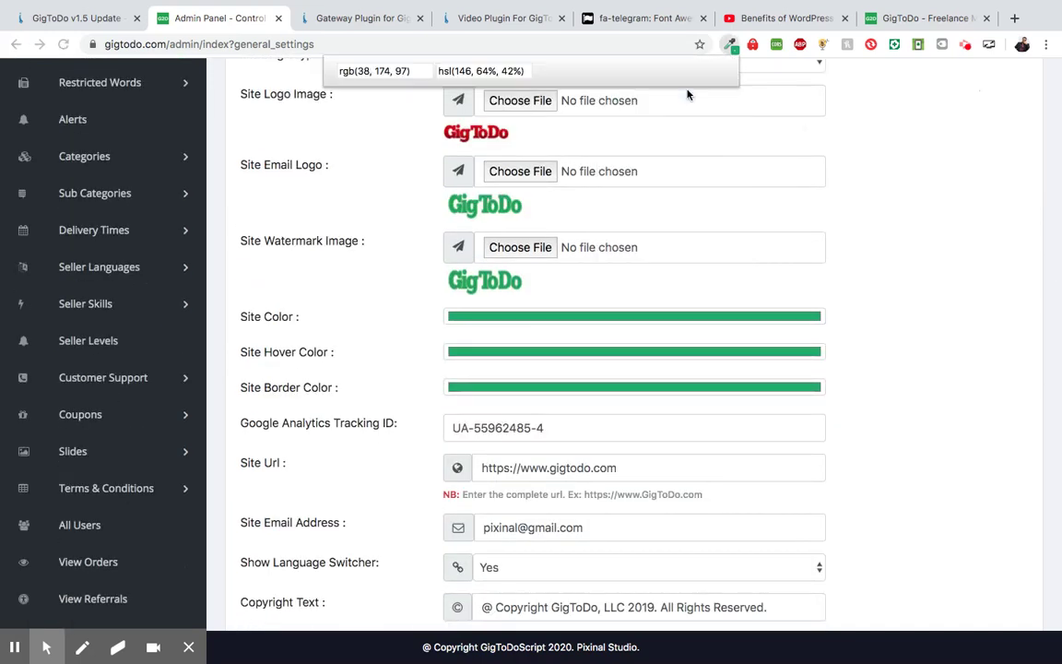
left_click(523, 144)
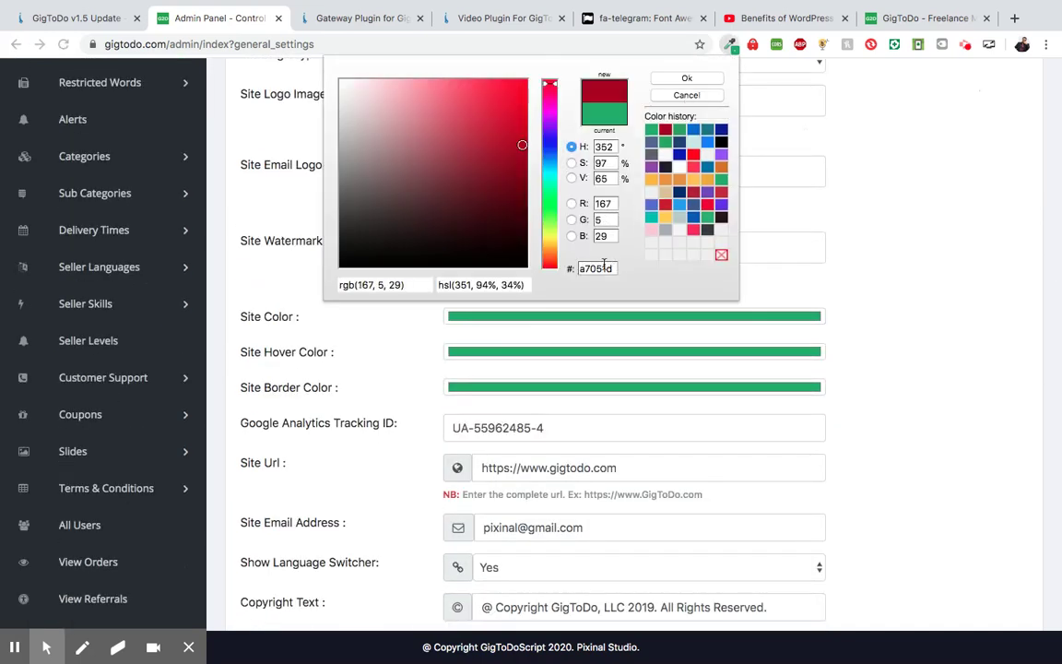
left_click(687, 78)
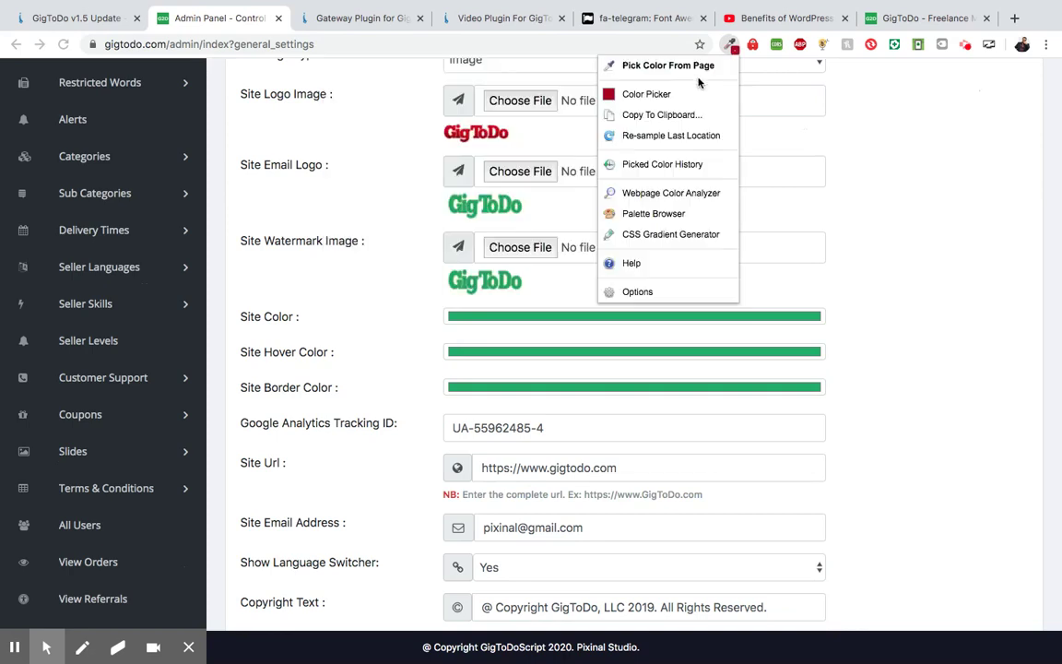
left_click(566, 318)
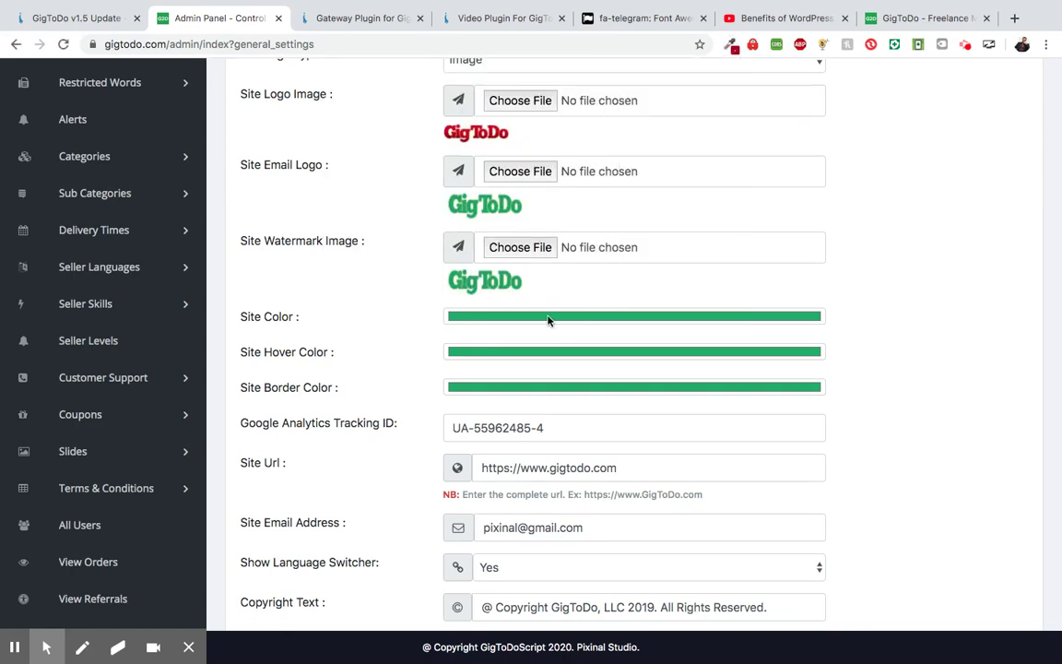
- Change the Site Color from 26AE61 to the dark red a7051d
left_click(507, 327)
left_click(263, 239)
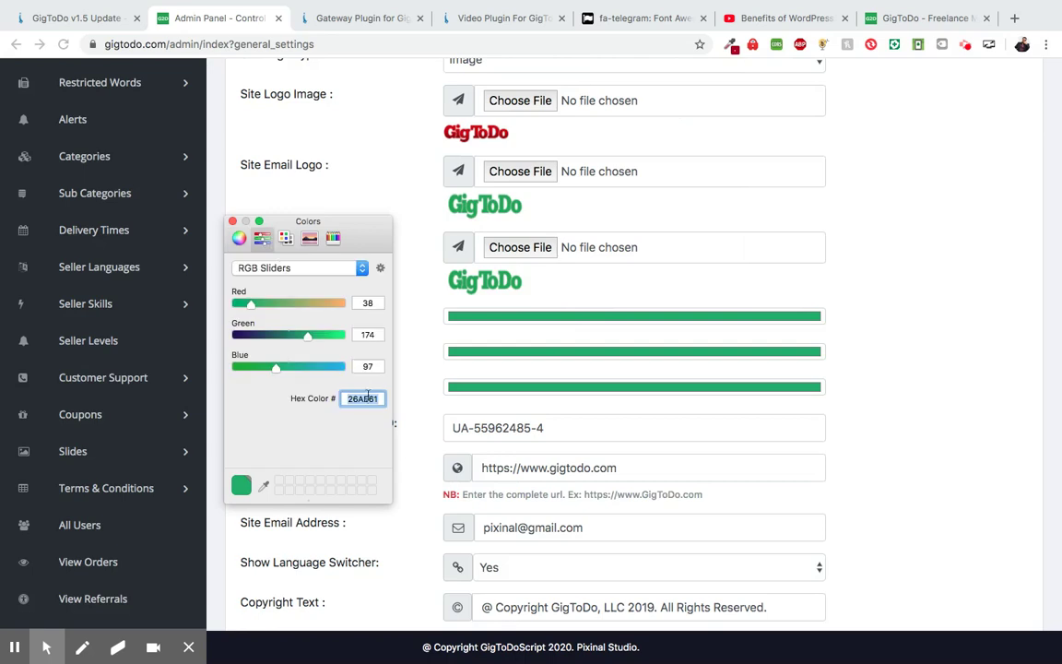
left_click(239, 239)
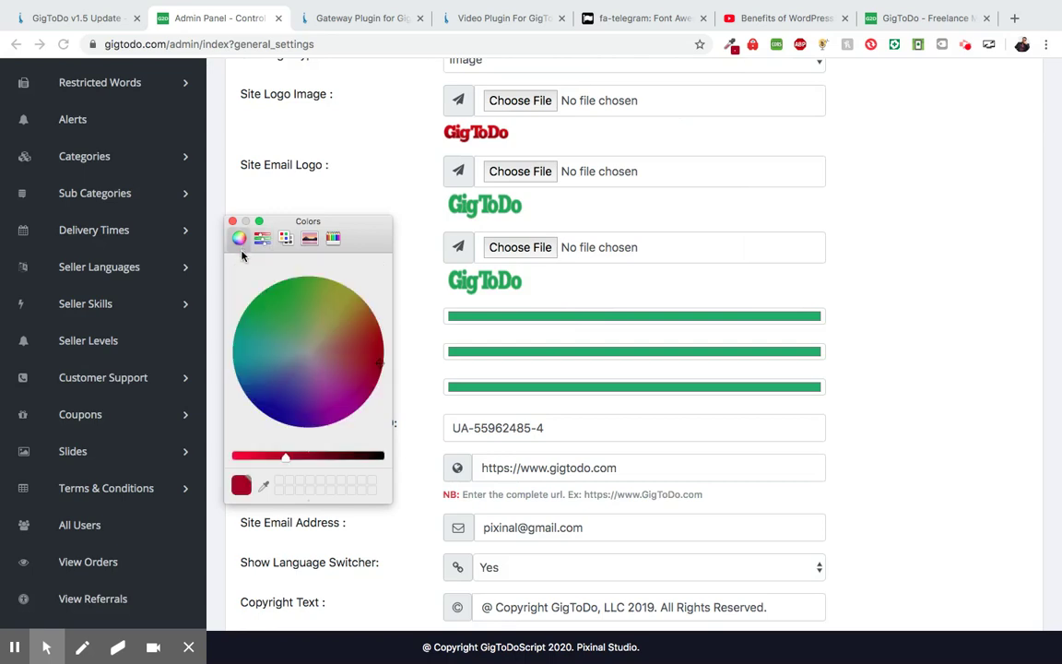
left_click(242, 486)
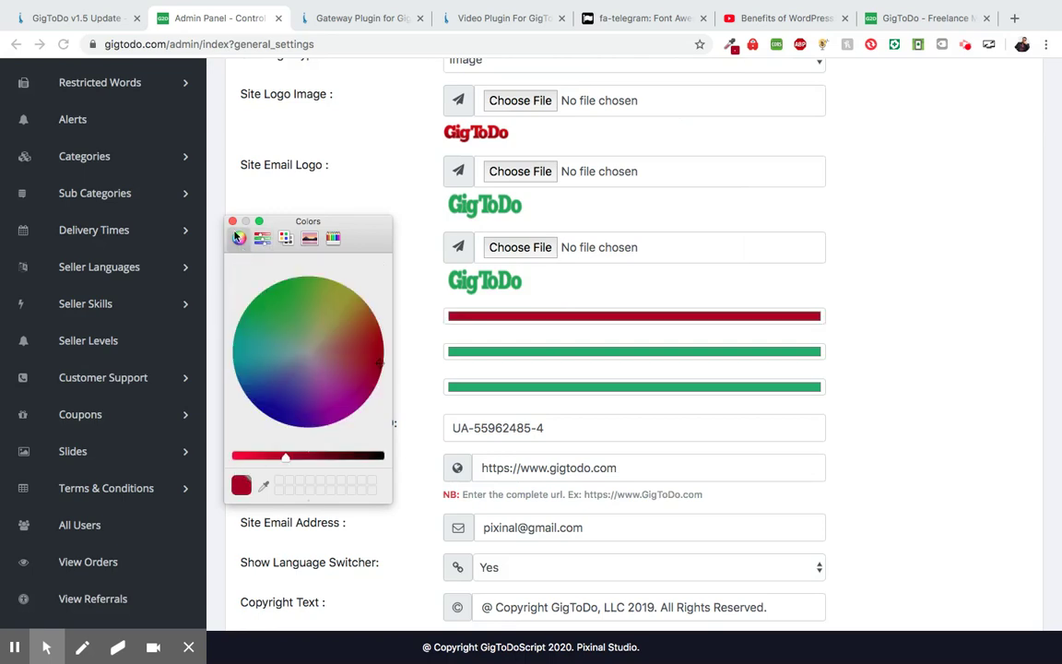
left_click(232, 222)
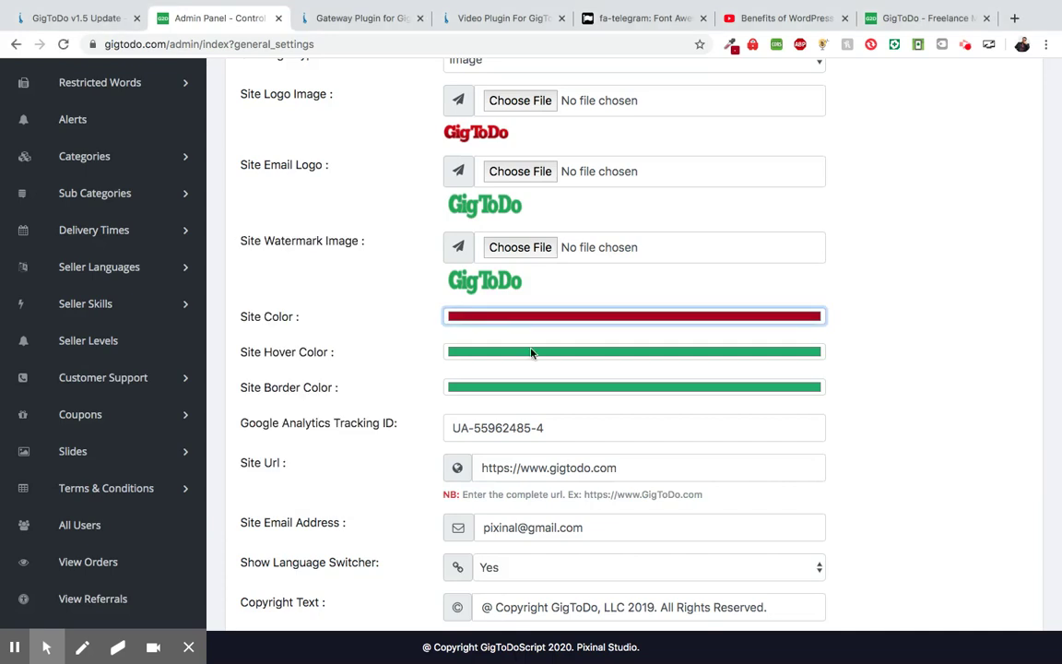
- Set the Site Hover Color and Site Border Color to a7051d as well
left_click(531, 352)
left_click(262, 238)
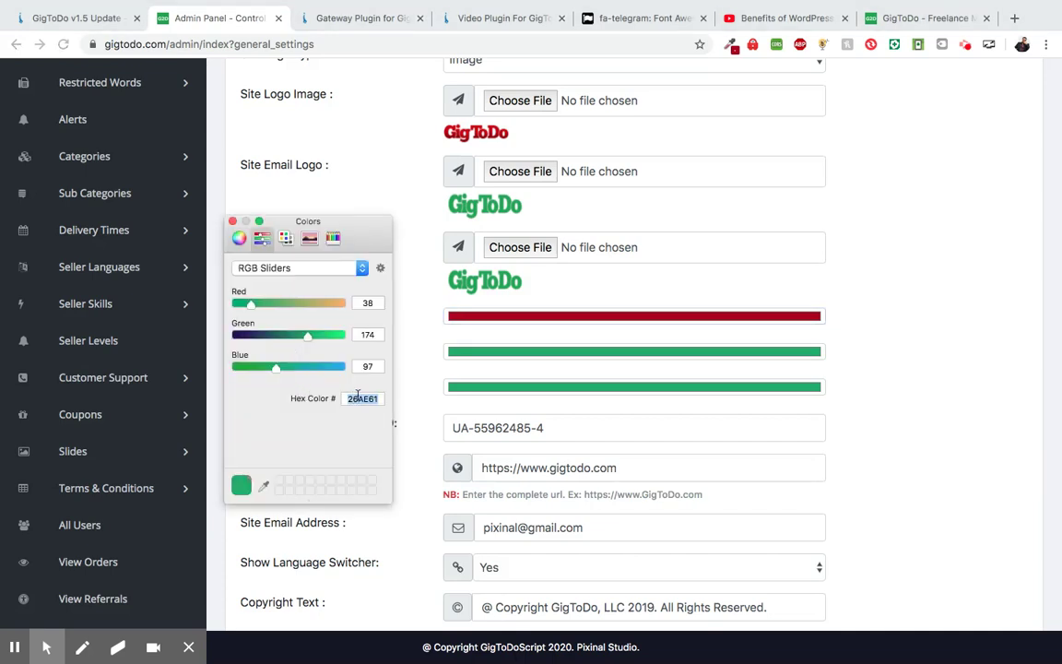
left_click(239, 238)
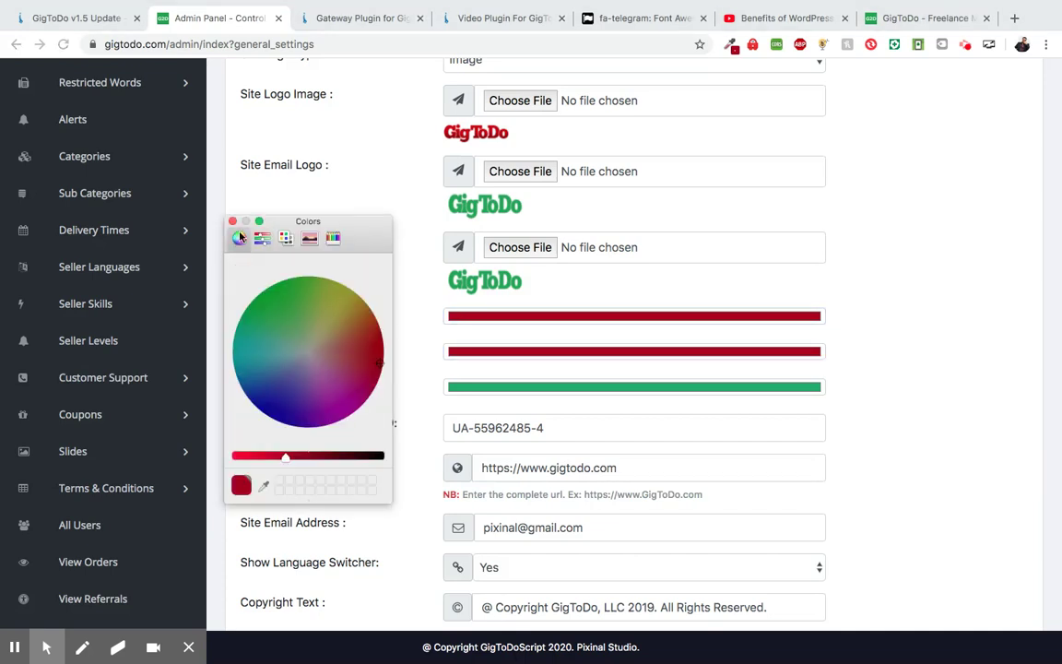
left_click(233, 222)
left_click(503, 387)
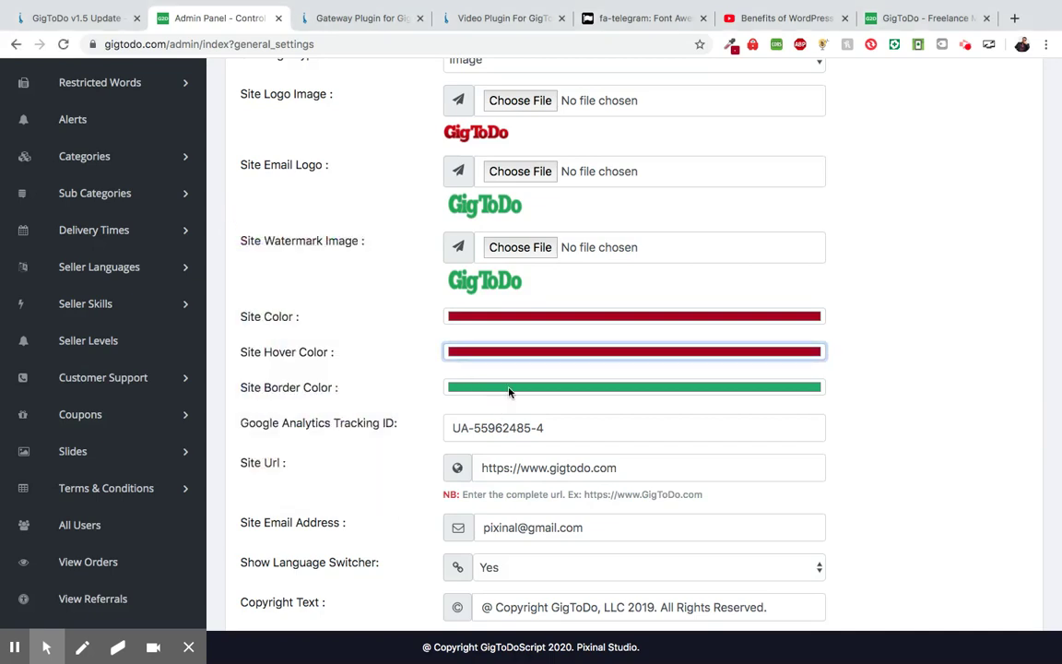
left_click(262, 238)
double_click(369, 397)
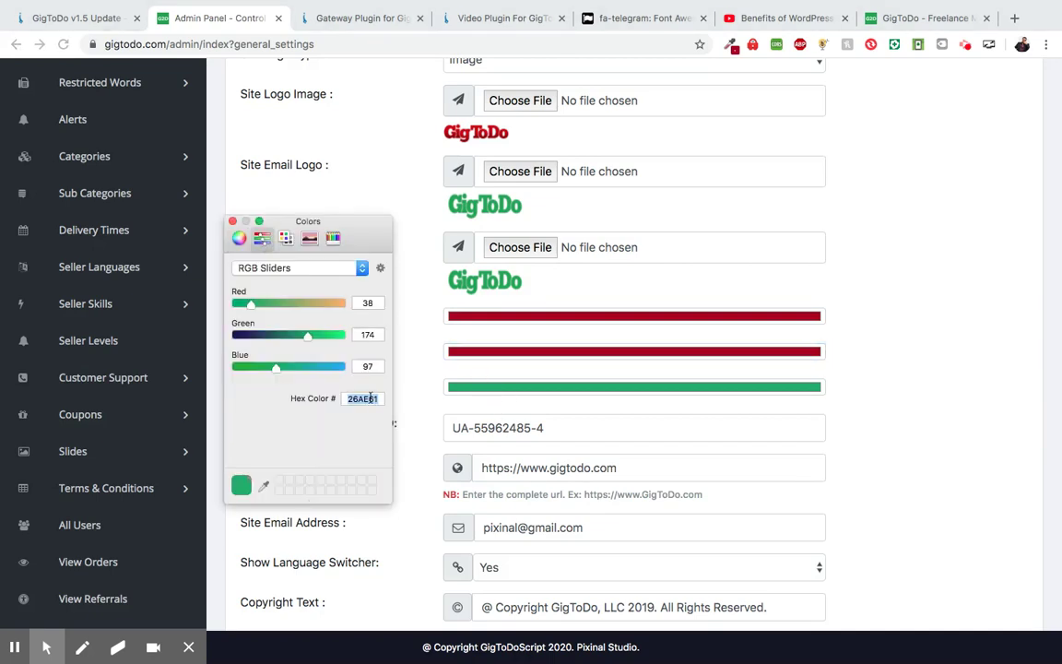
type("a7051d")
left_click(238, 239)
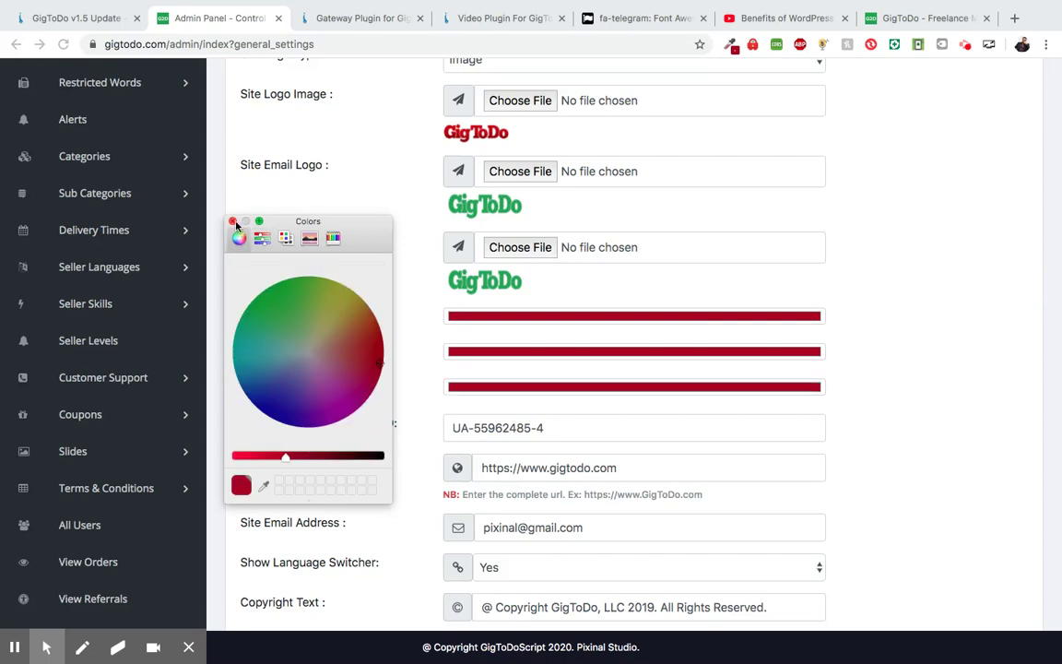
left_click(232, 222)
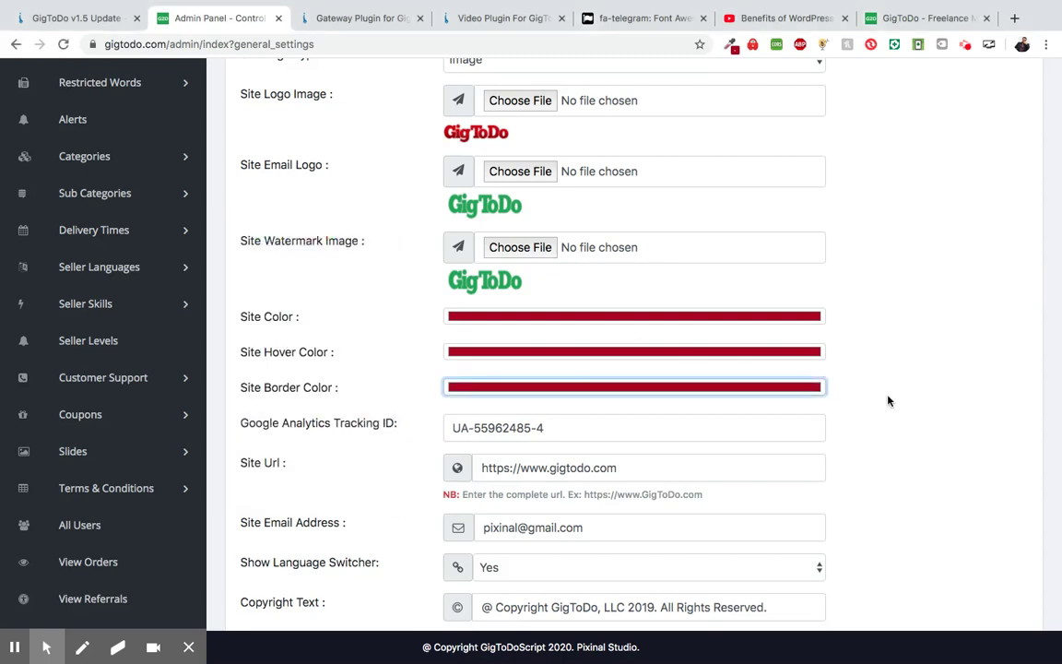
scroll(889, 400, "down", 3)
scroll(888, 400, "down", 1)
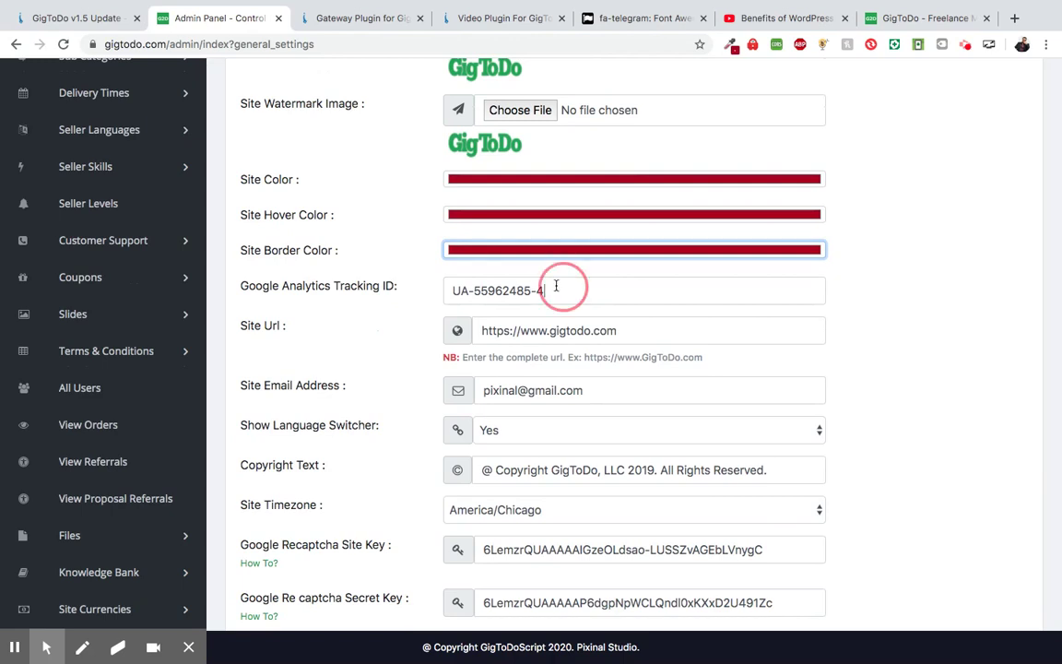
left_click_drag(562, 286, 440, 280)
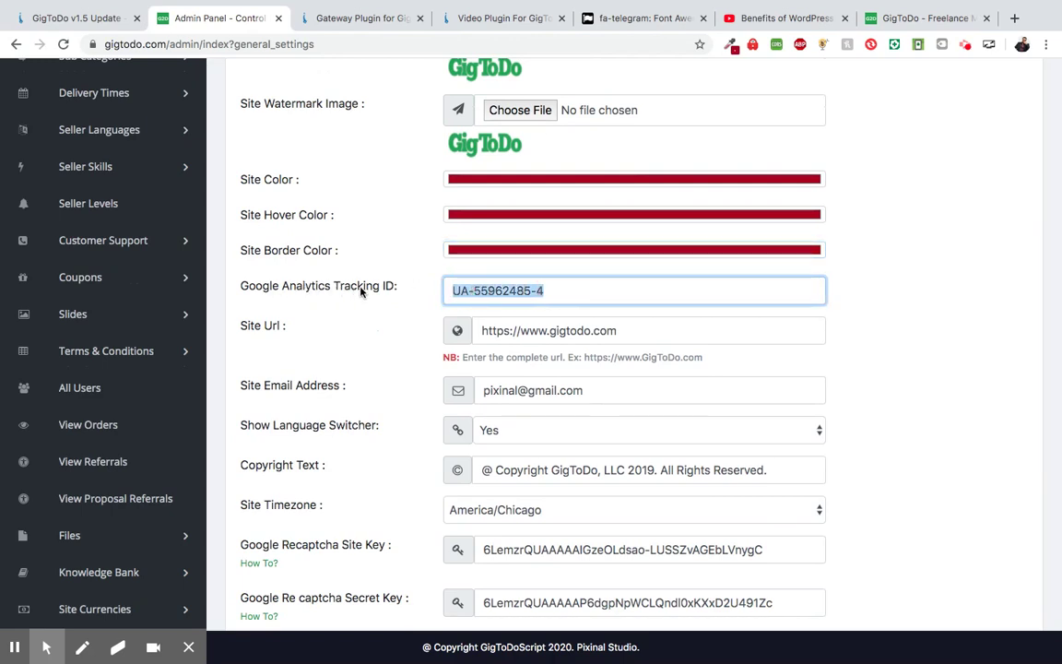
left_click(404, 293)
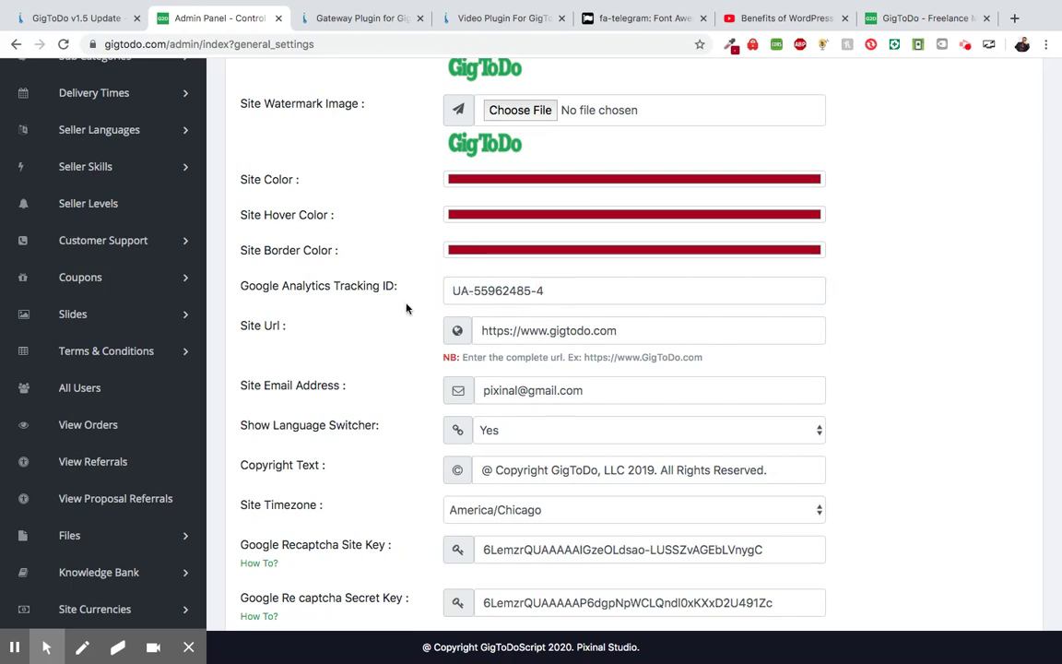
scroll(406, 309, "down", 1)
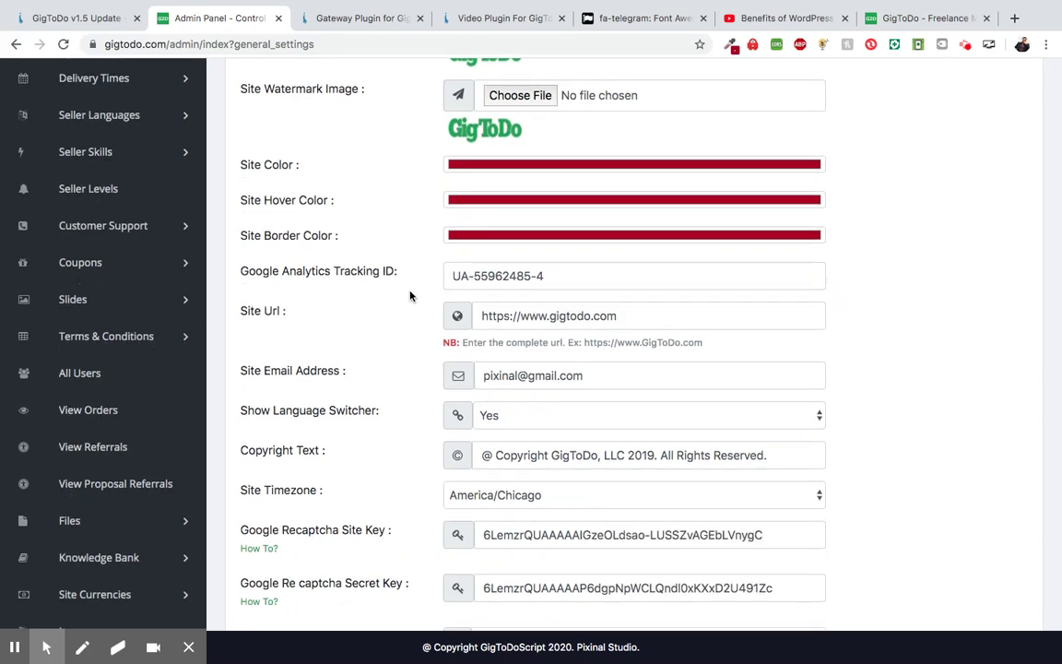
scroll(410, 295, "down", 5)
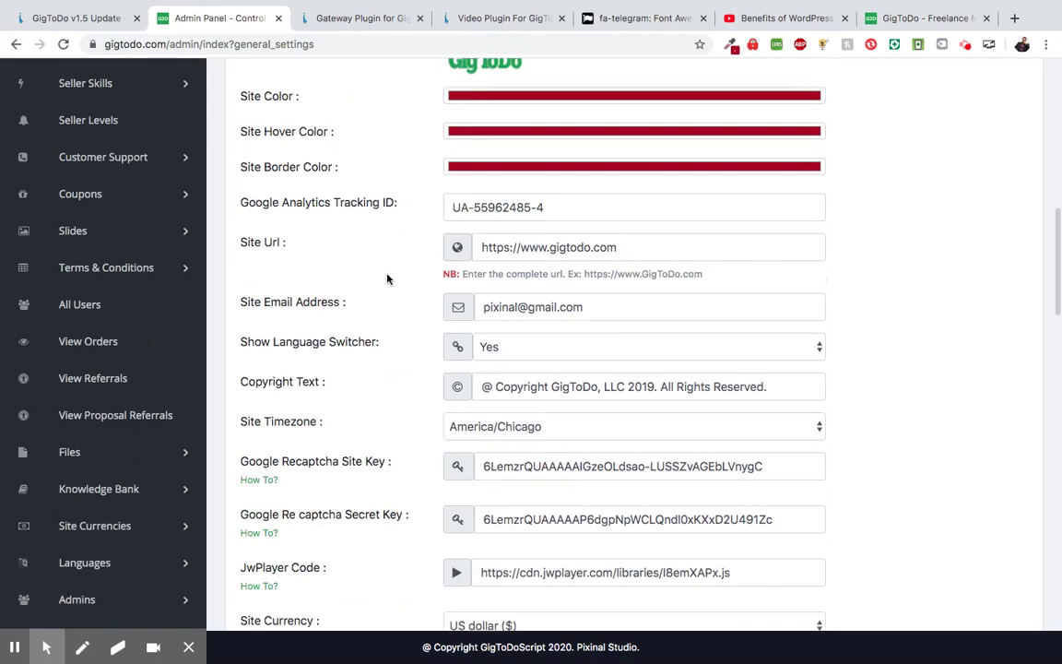
scroll(387, 278, "down", 10)
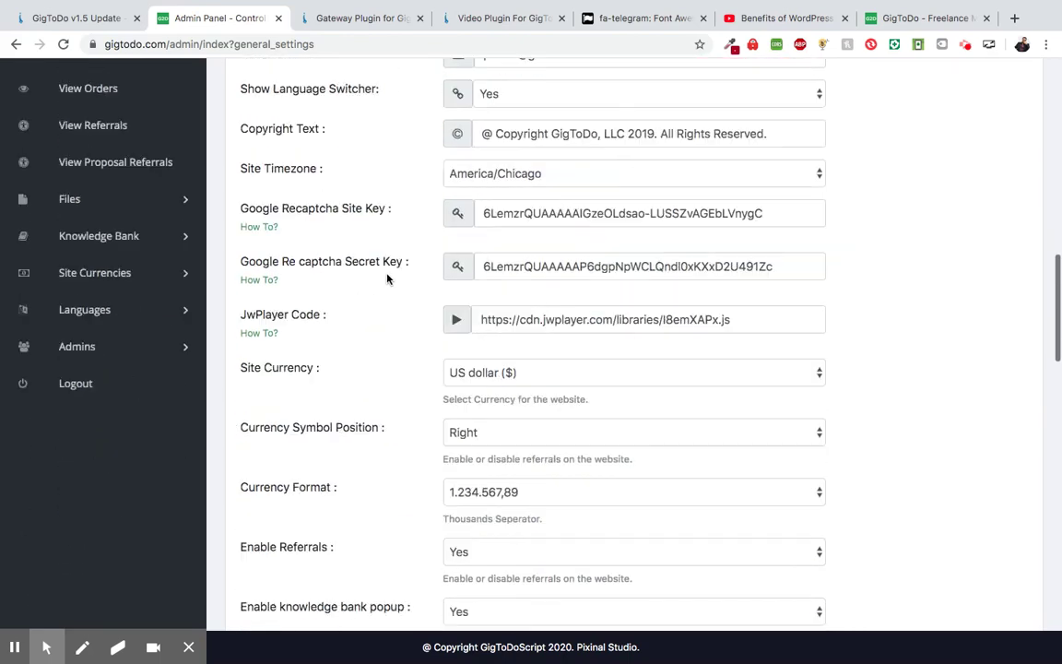
scroll(371, 309, "down", 2)
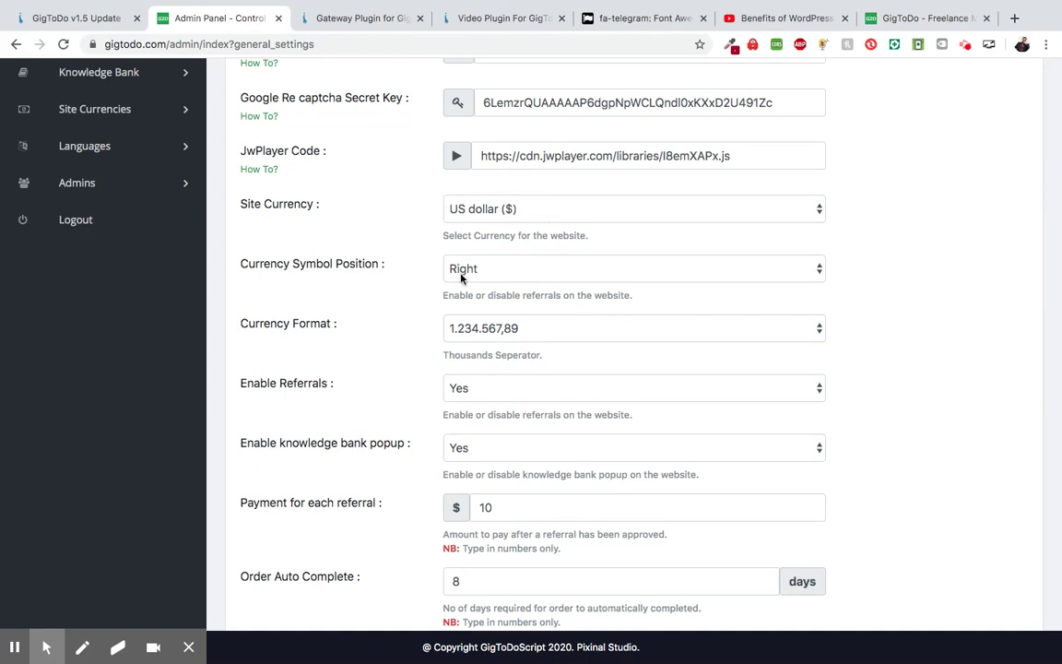
scroll(417, 313, "down", 1)
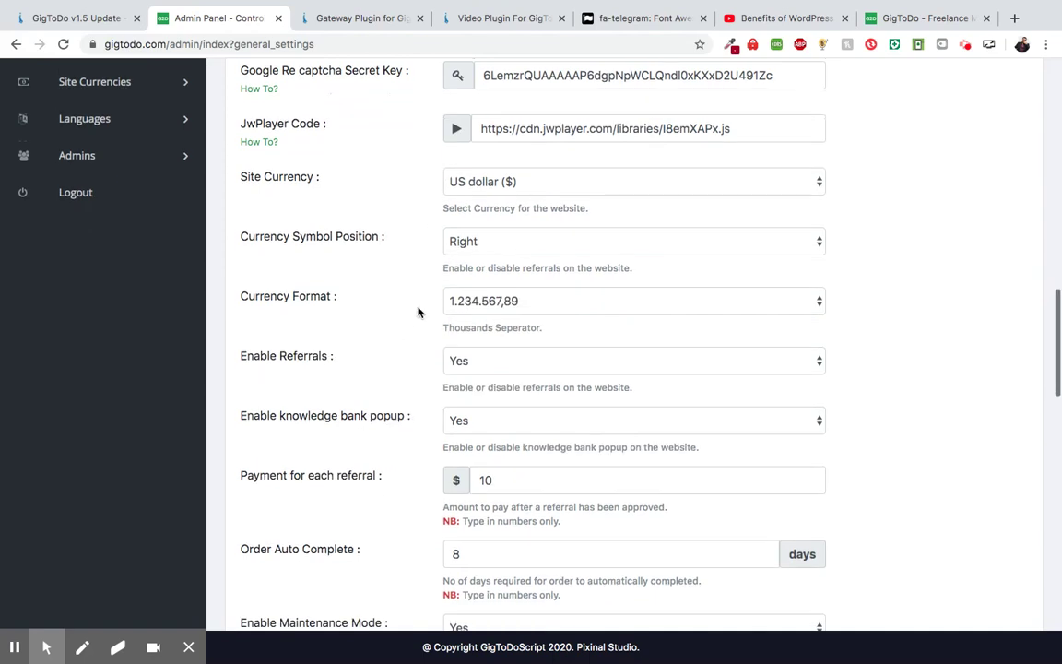
- Keep the 1.234.567,89 currency format and save the General Settings with the red colours
left_click(490, 310)
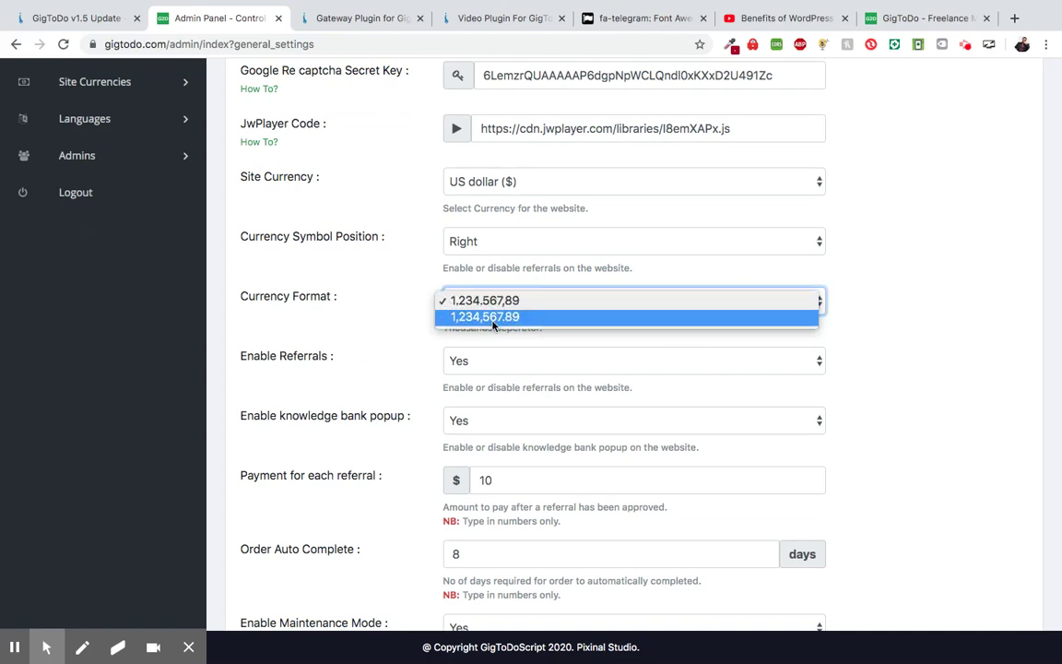
left_click(429, 311)
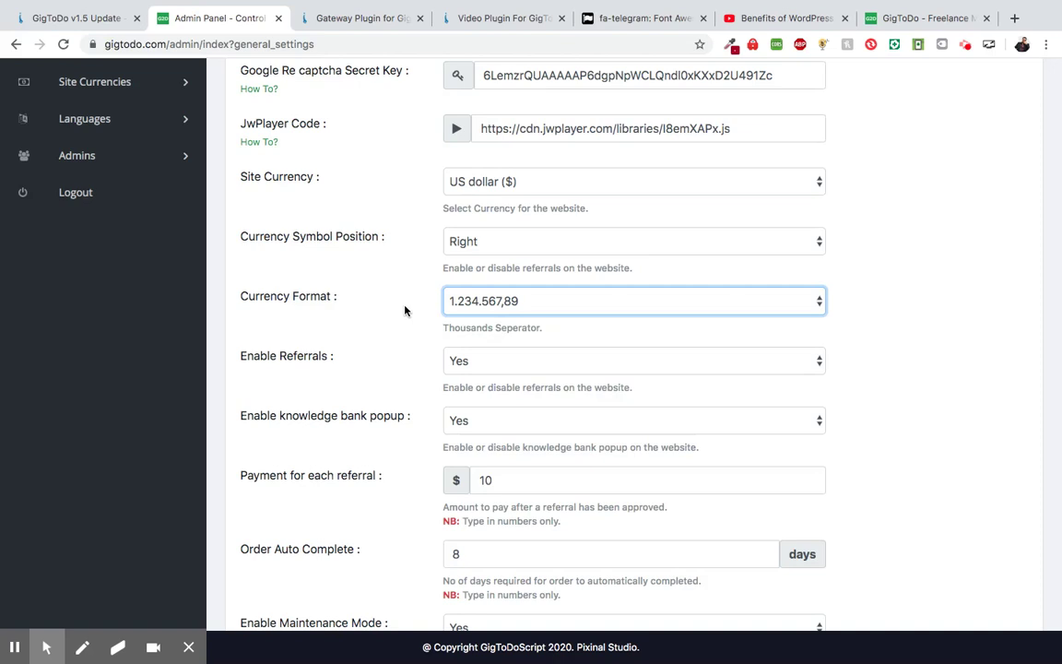
scroll(404, 311, "down", 3)
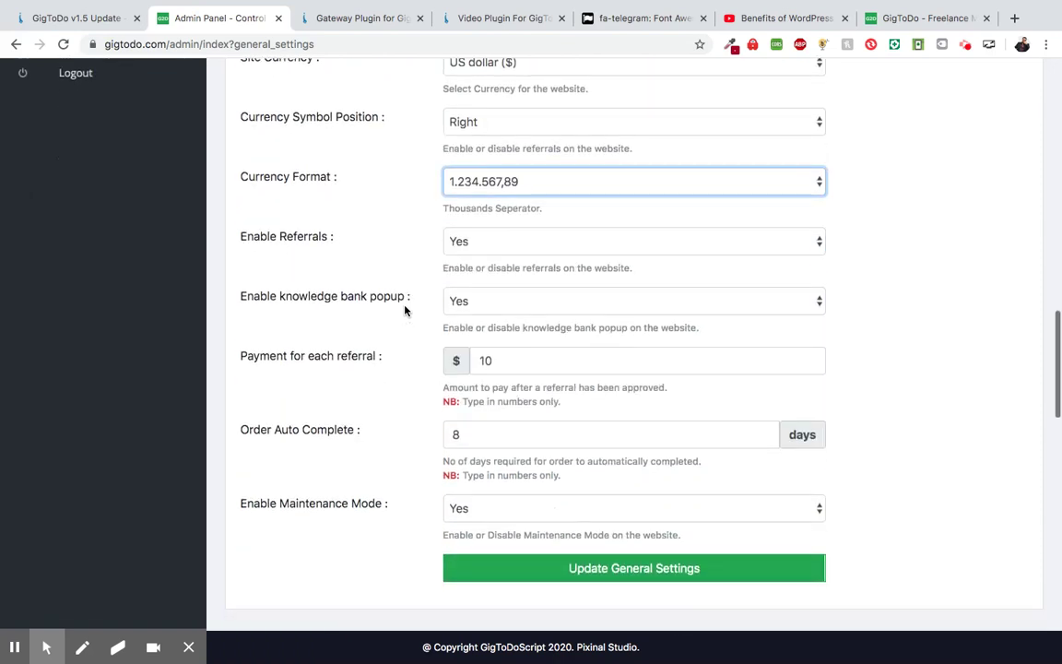
scroll(404, 310, "up", 5)
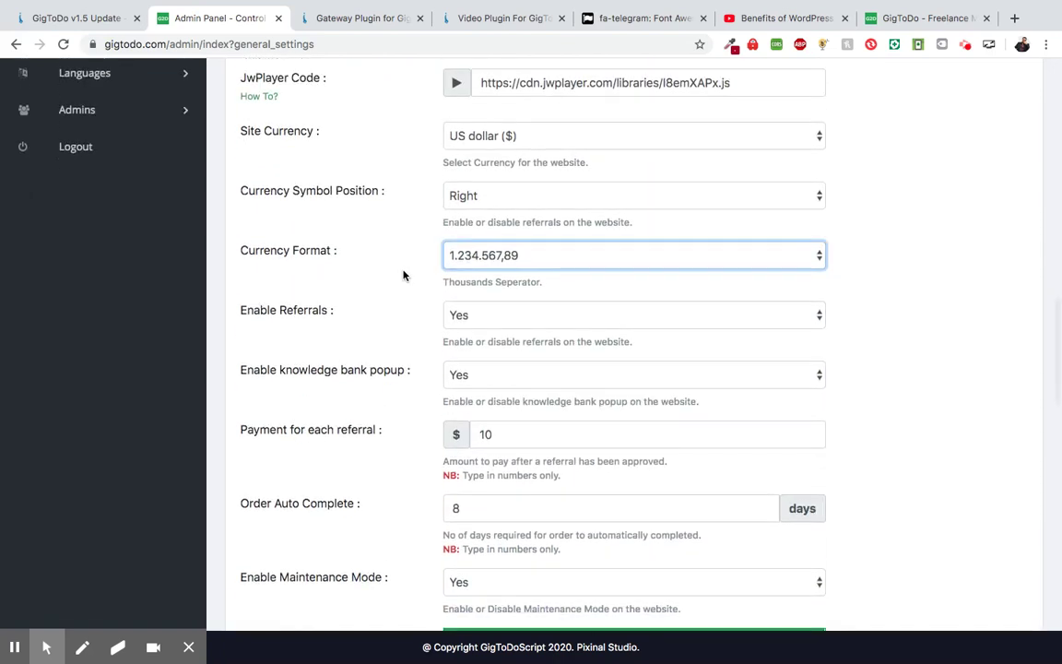
scroll(403, 274, "down", 3)
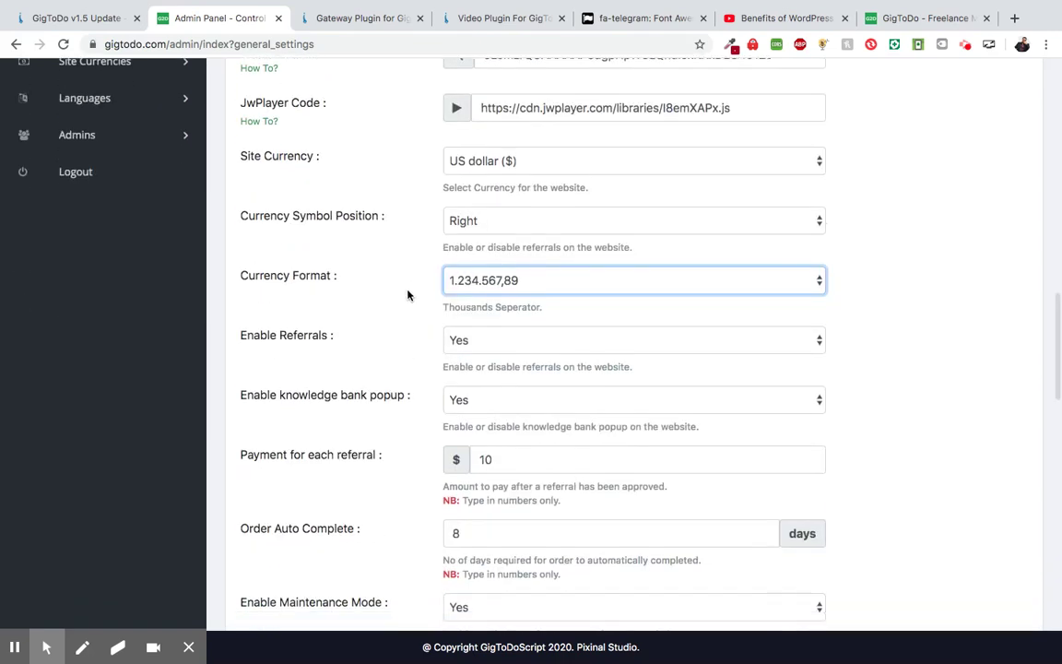
scroll(498, 187, "down", 1)
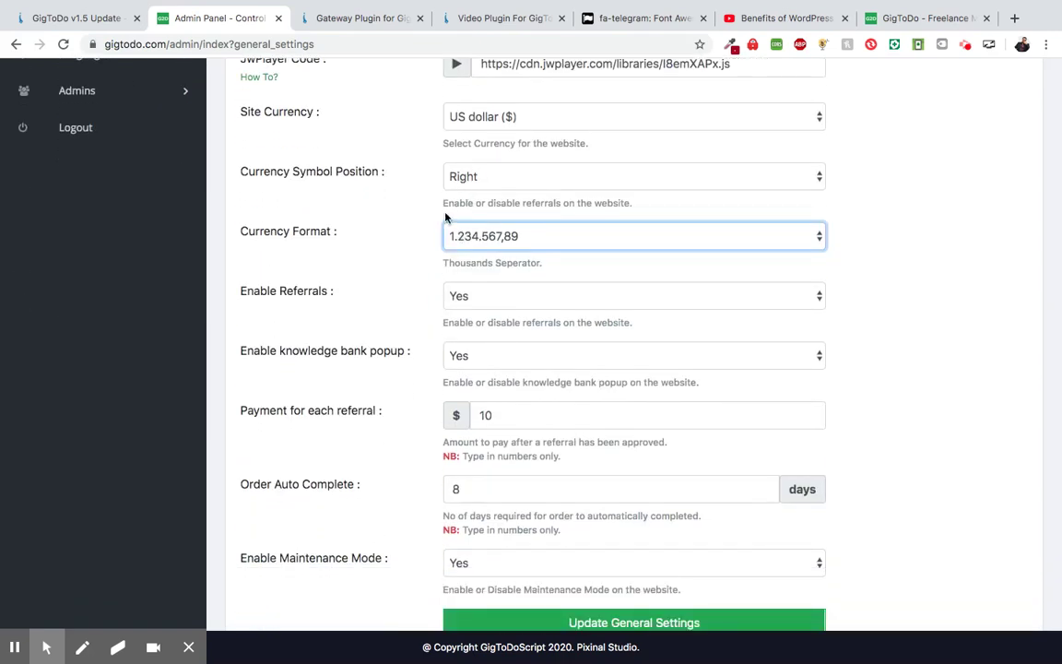
scroll(417, 272, "down", 1)
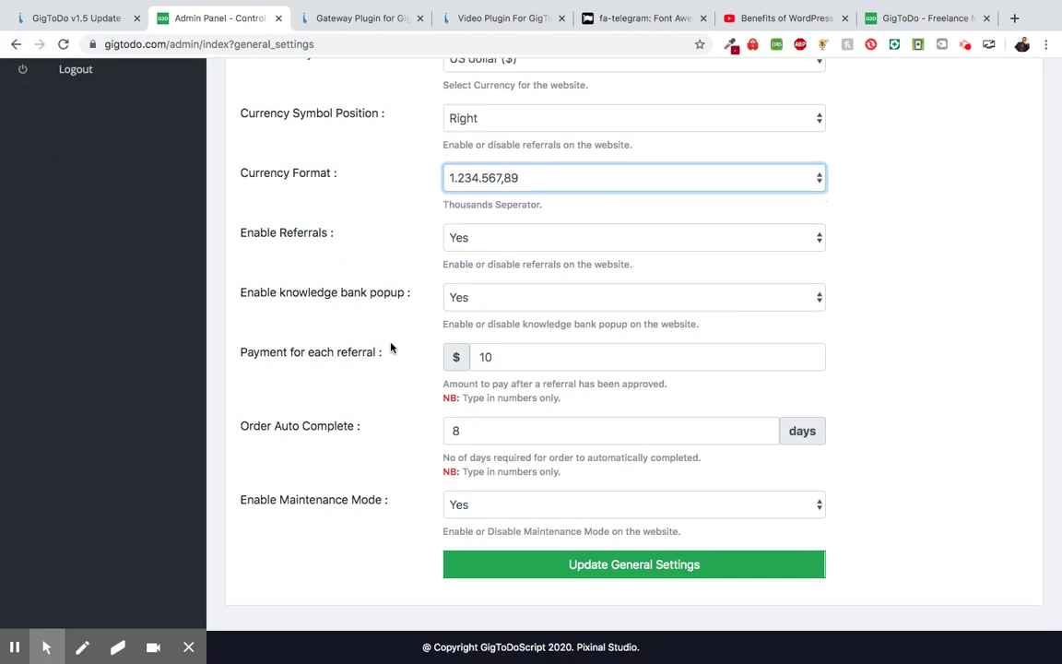
scroll(457, 348, "down", 3)
left_click(448, 431)
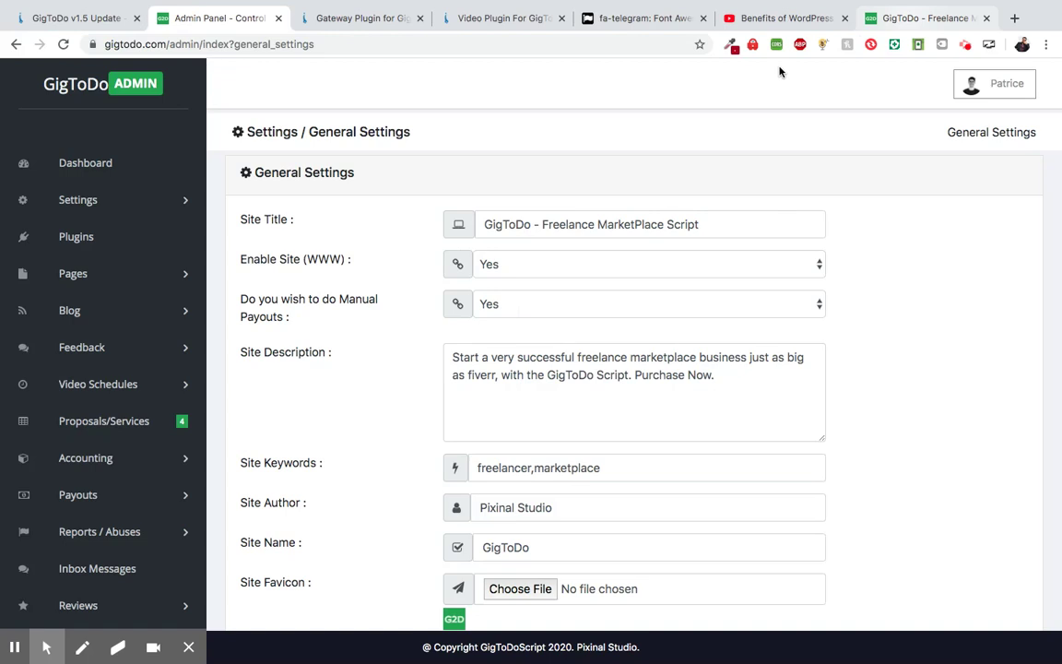
- Reload the storefront homepage to see its dark red buttons, then return to General Settings
left_click(922, 19)
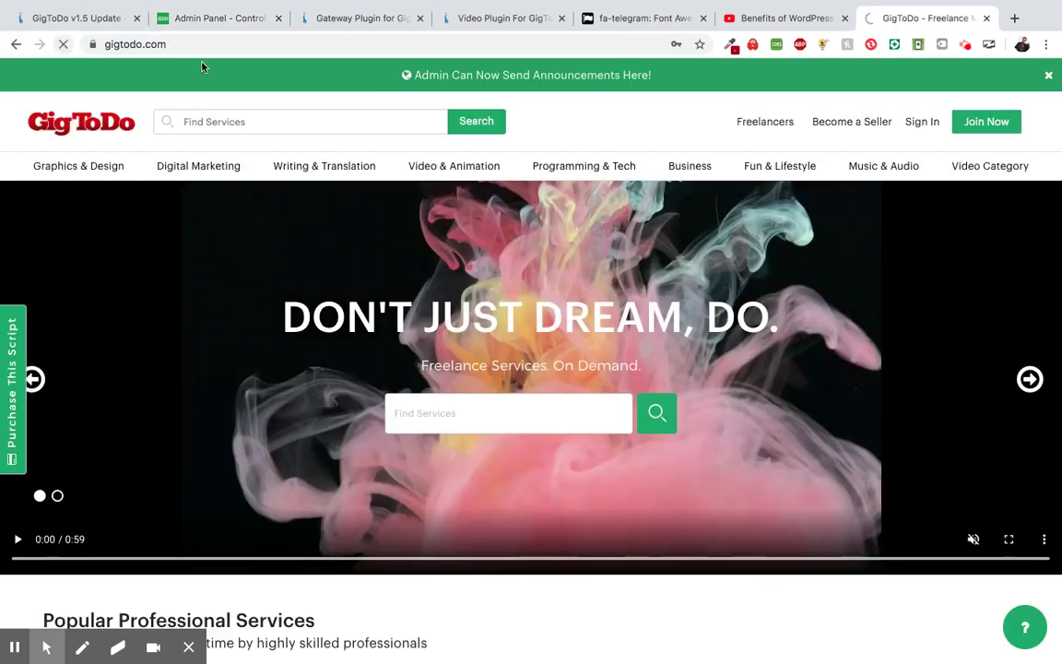
left_click(92, 120)
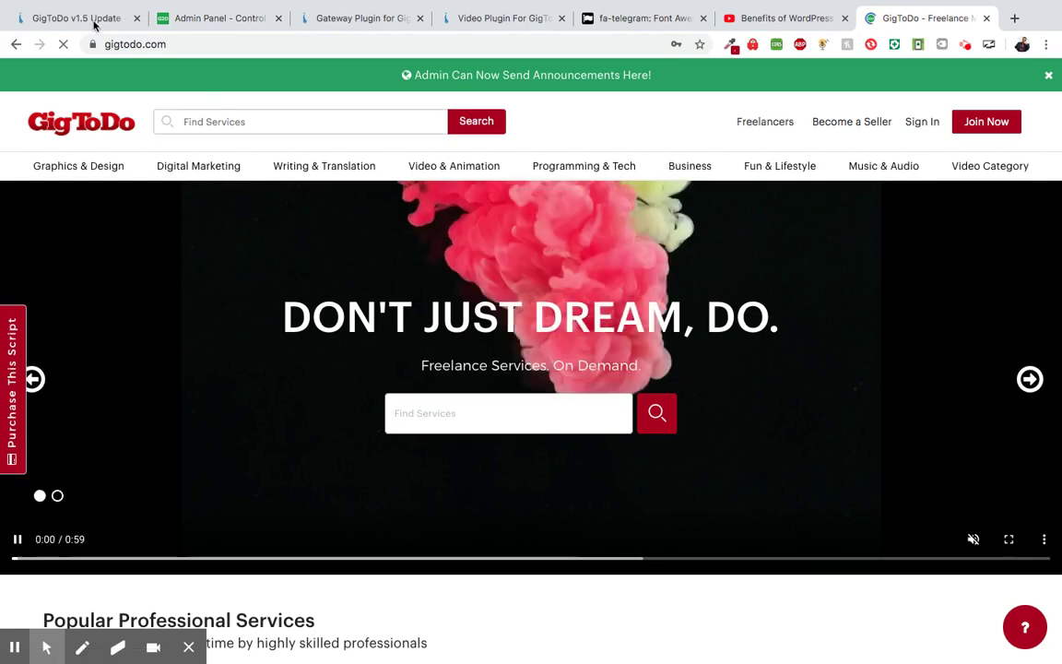
left_click(223, 18)
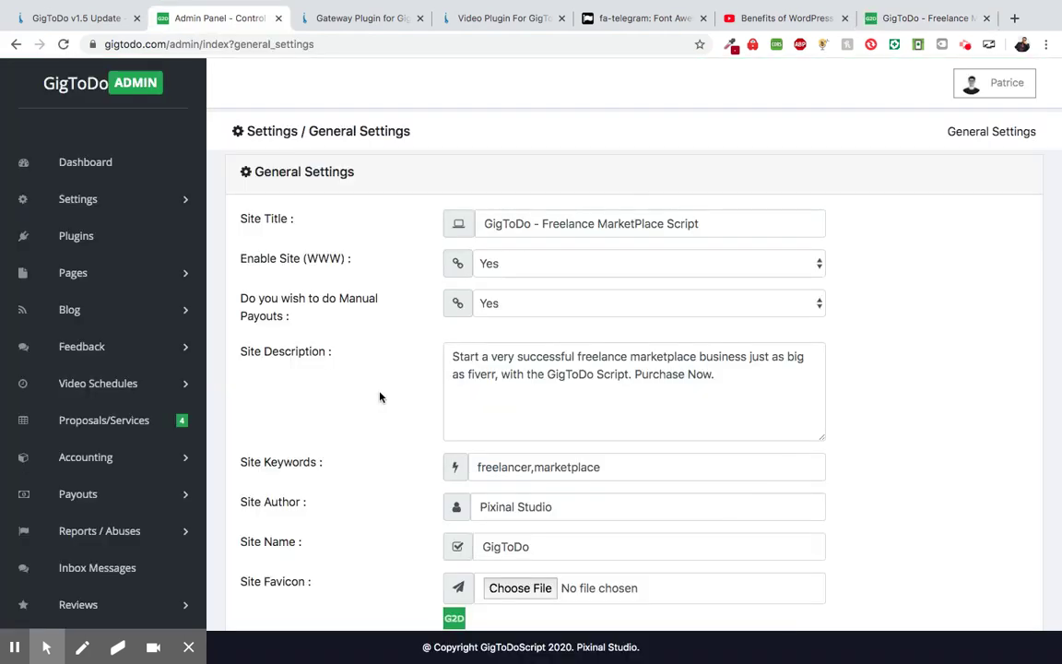
scroll(380, 396, "down", 10)
scroll(380, 397, "down", 2)
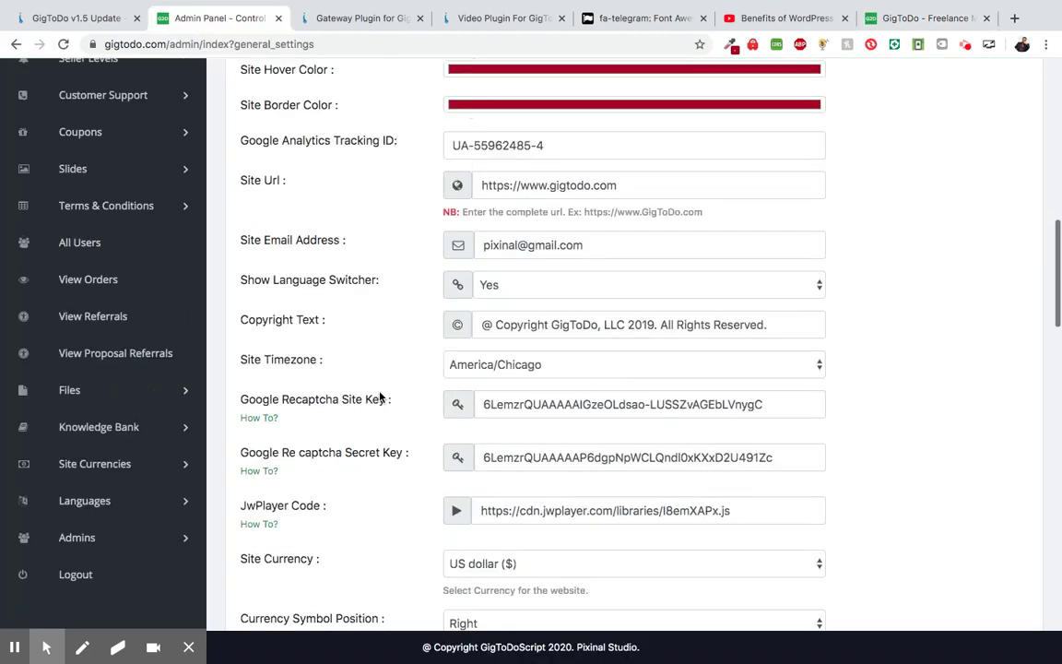
scroll(380, 397, "down", 15)
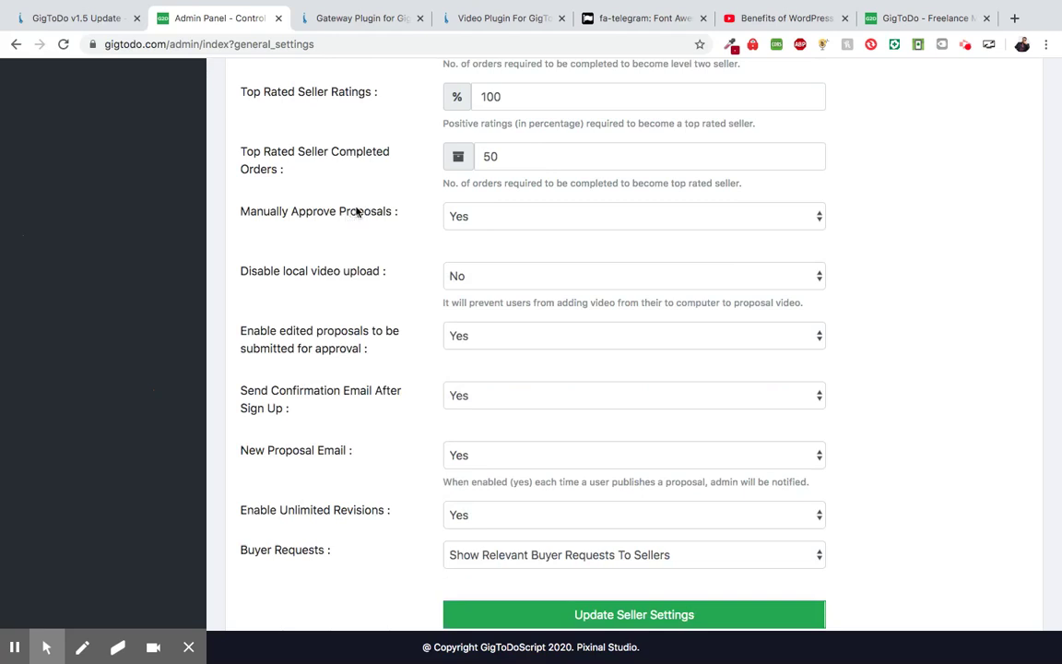
left_click(484, 214)
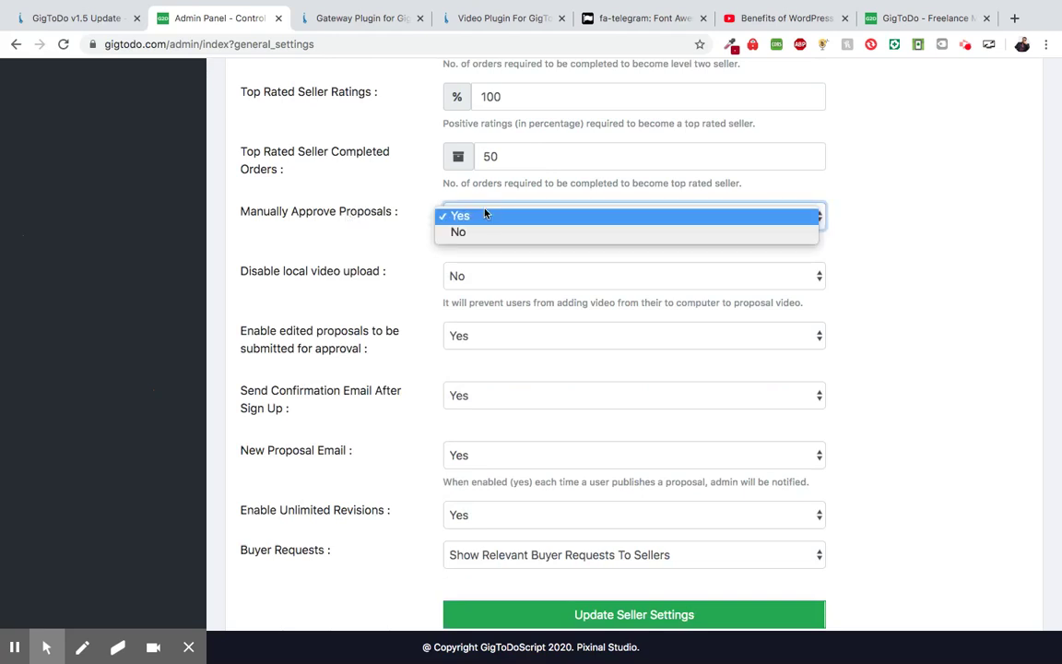
left_click(379, 219)
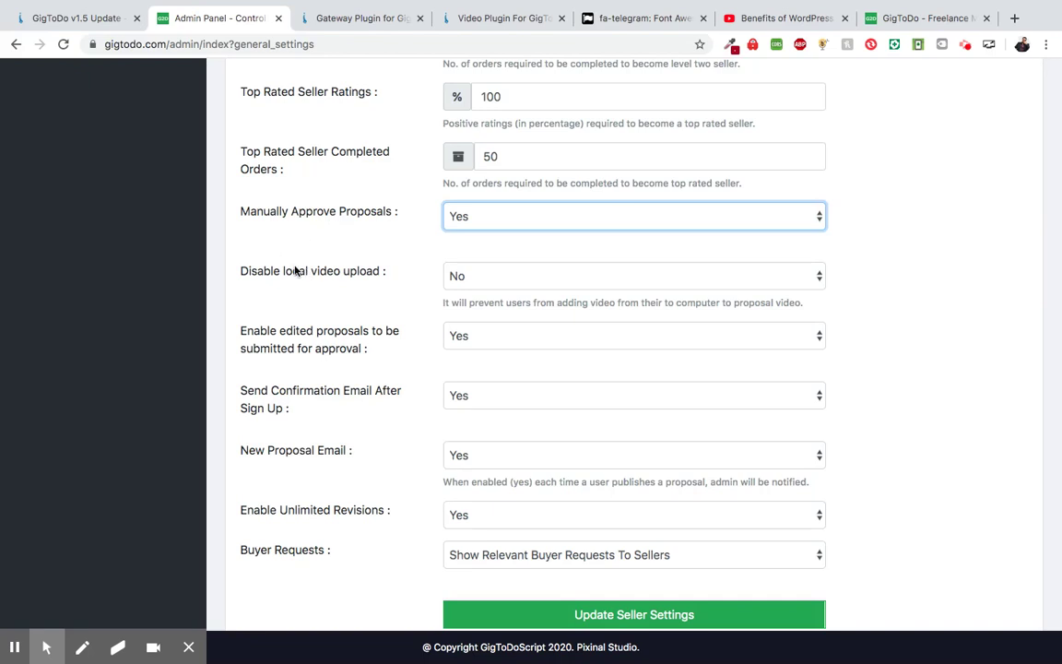
scroll(296, 270, "down", 3)
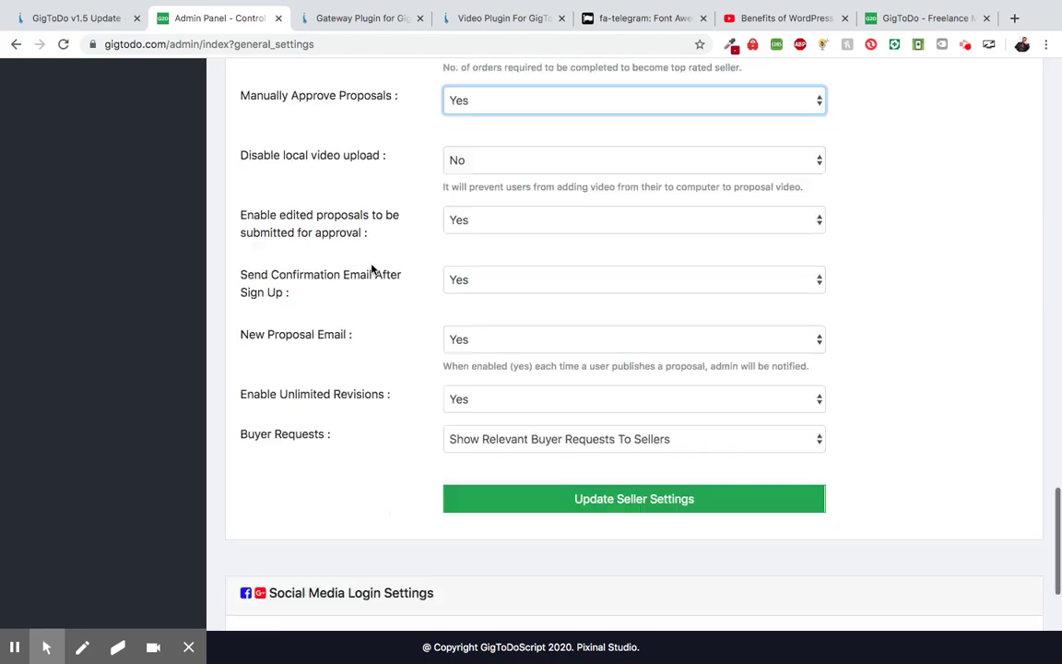
scroll(296, 237, "up", 1)
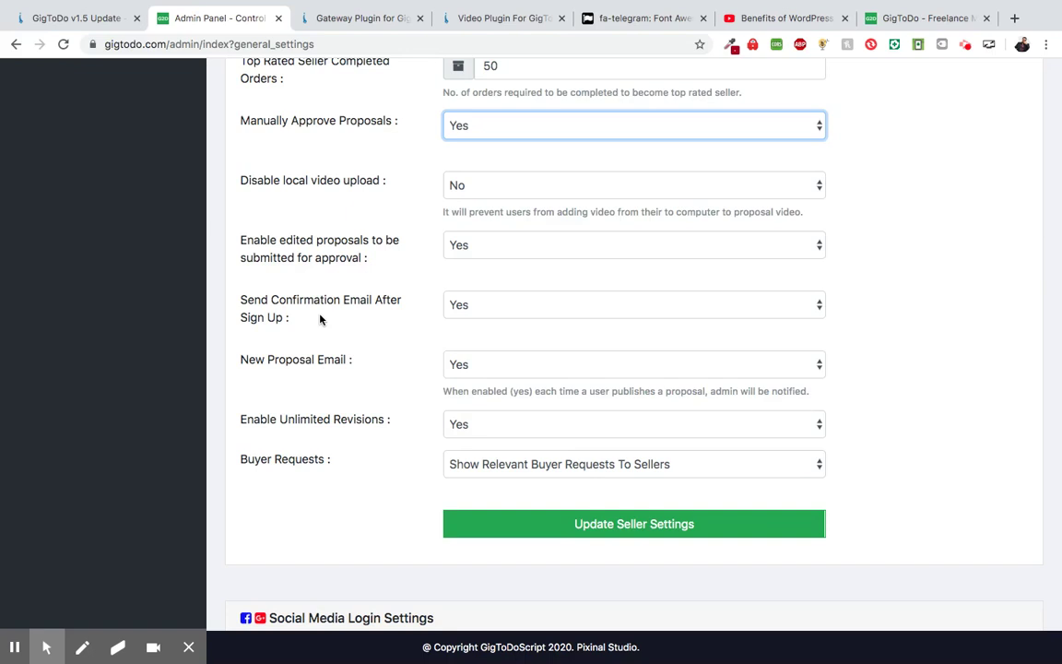
left_click(461, 307)
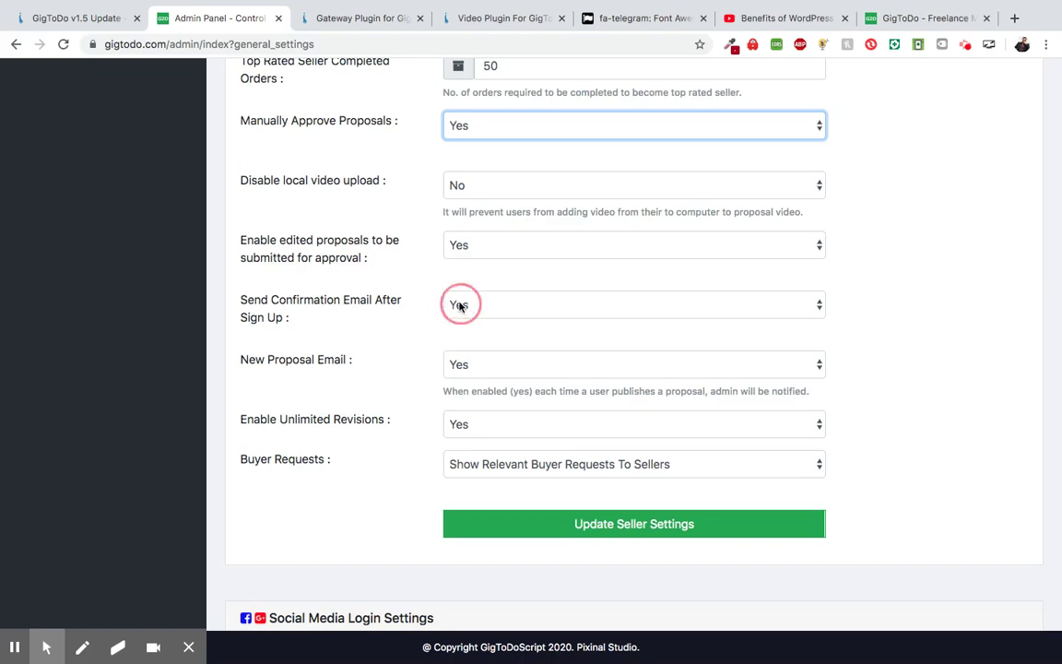
left_click(407, 323)
scroll(399, 323, "down", 3)
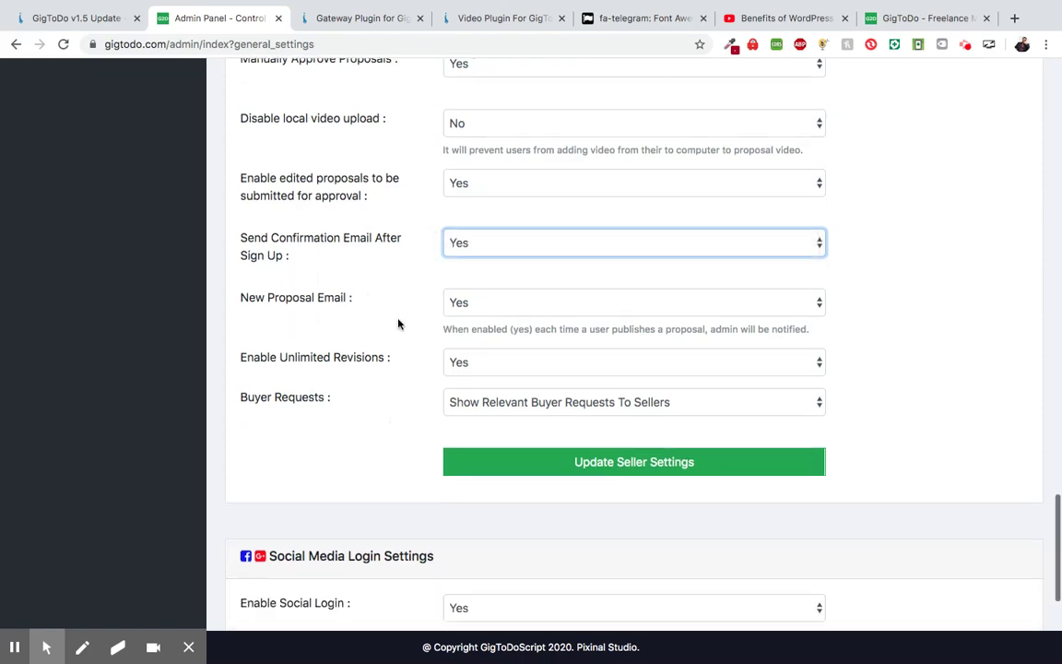
scroll(364, 366, "up", 1)
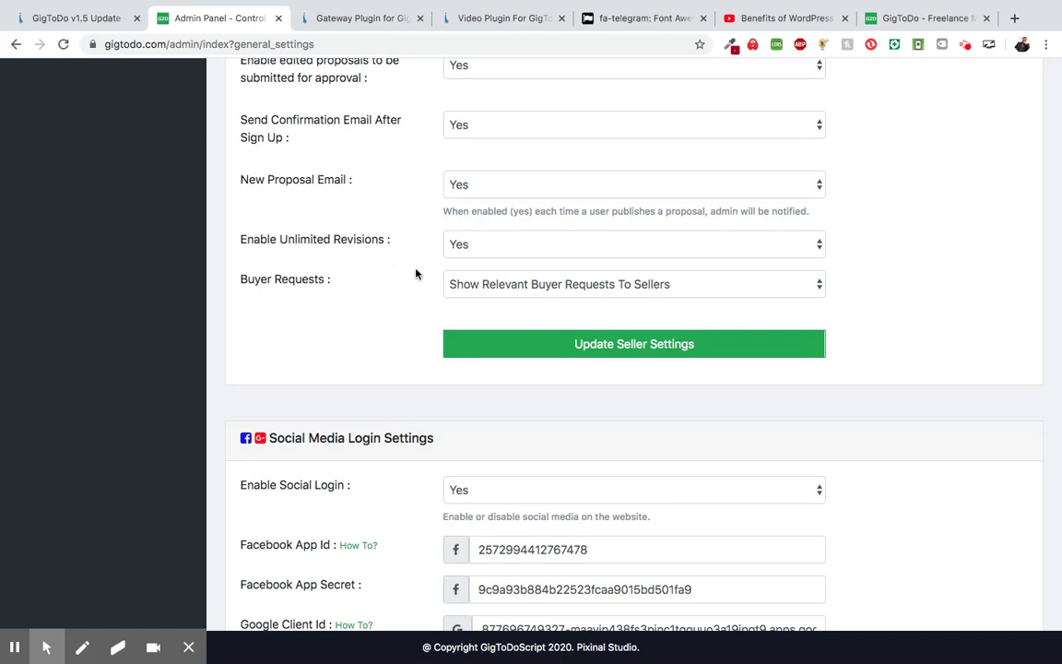
scroll(412, 267, "up", 4)
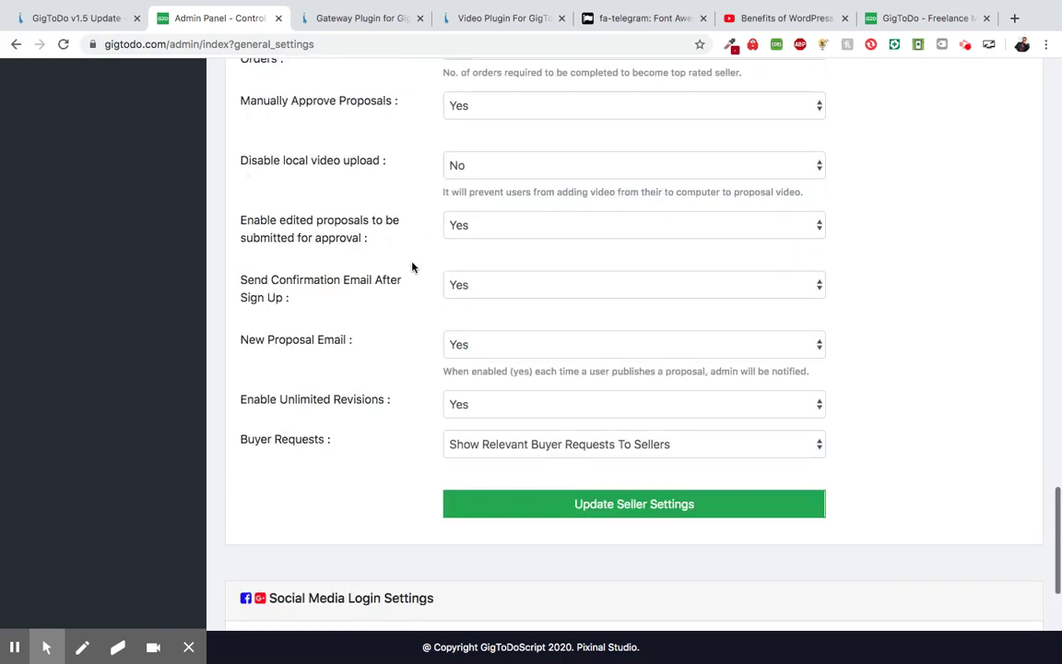
scroll(412, 268, "down", 3)
scroll(412, 267, "up", 15)
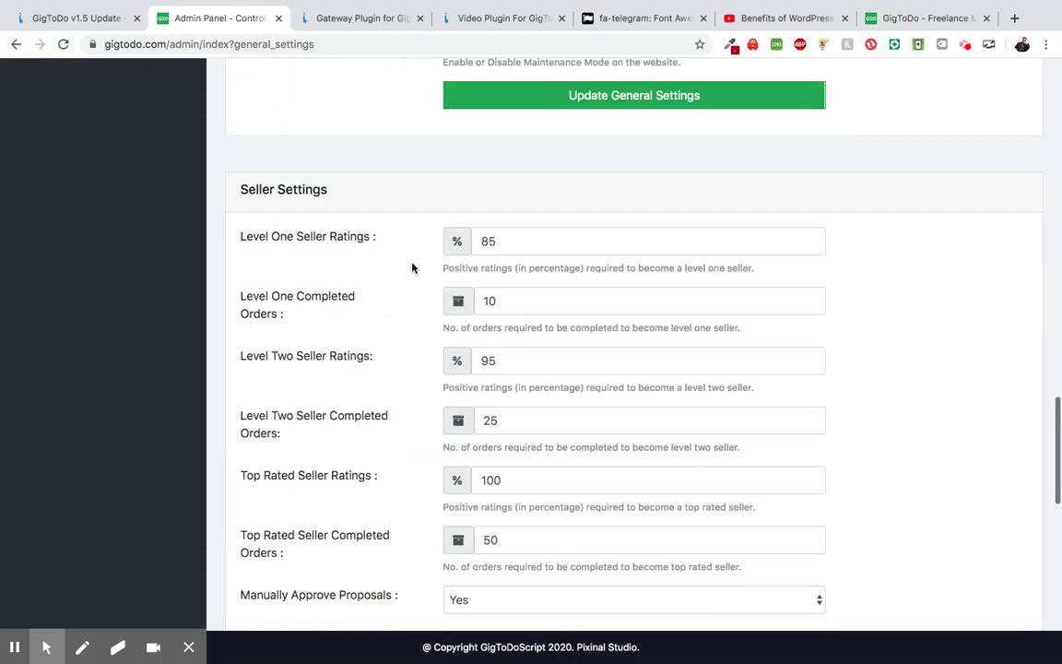
scroll(412, 267, "up", 8)
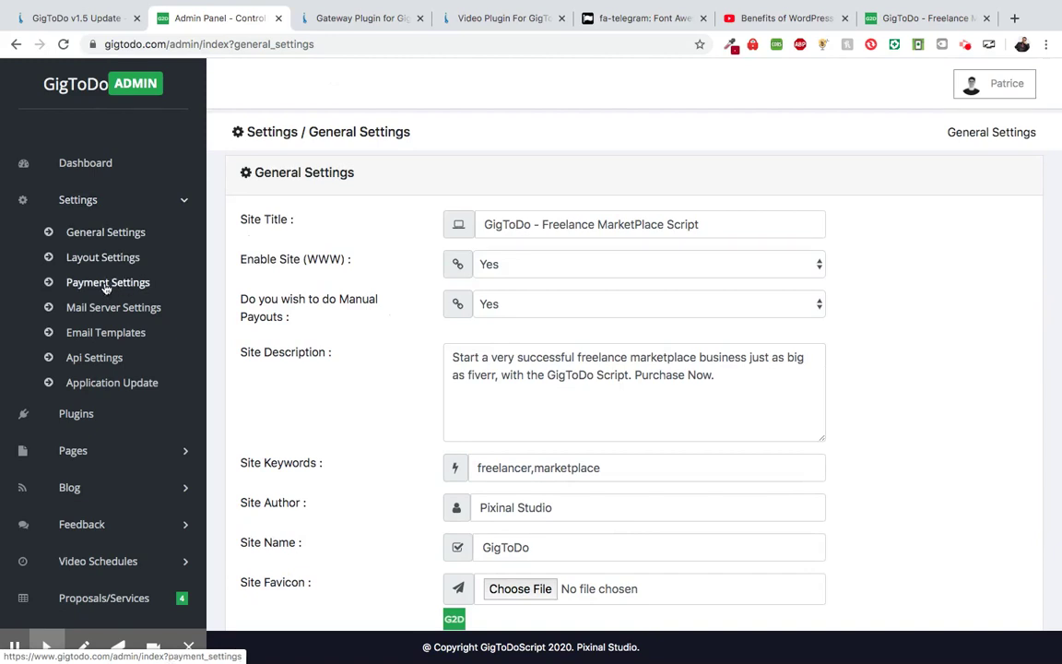
- Open Payment Settings and inspect the Minimum Proposal Price value of 0
left_click(106, 284)
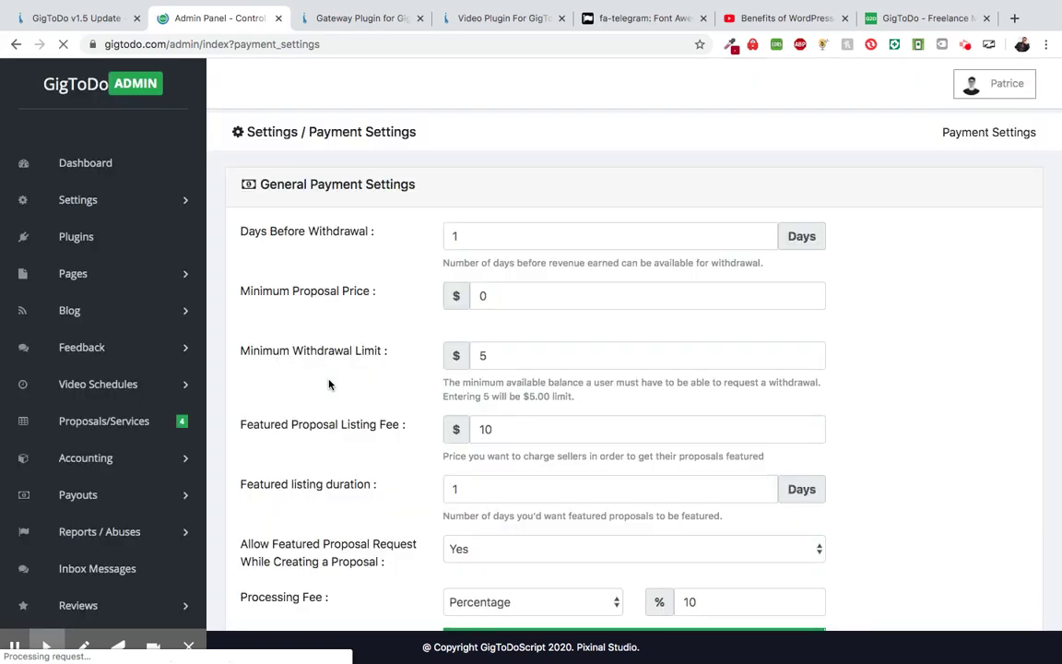
scroll(373, 323, "down", 2)
scroll(372, 320, "down", 2)
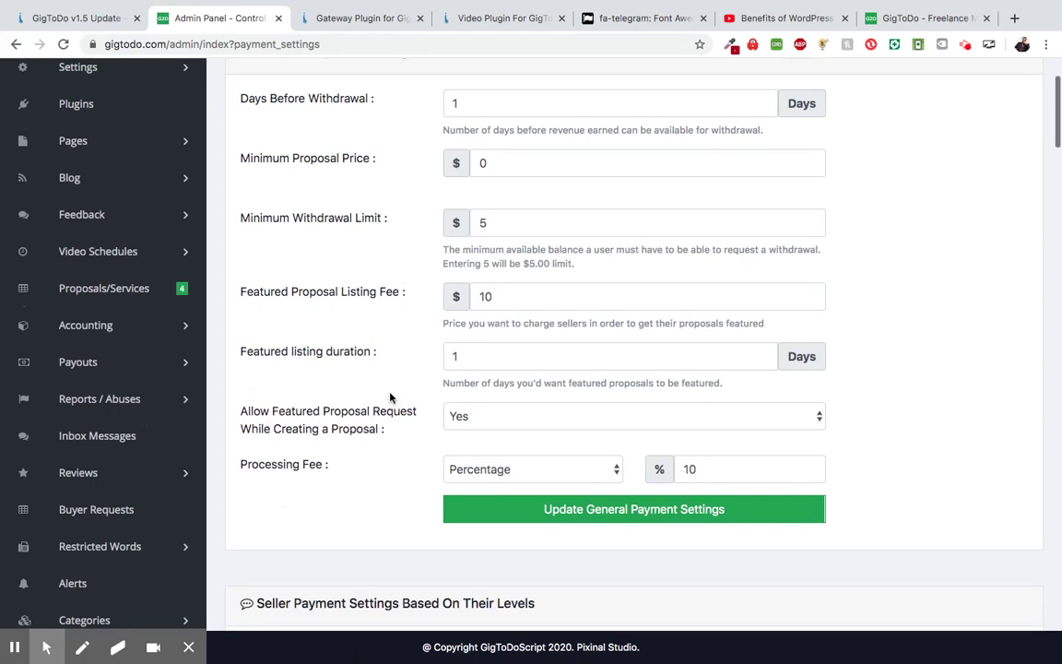
scroll(391, 398, "up", 1)
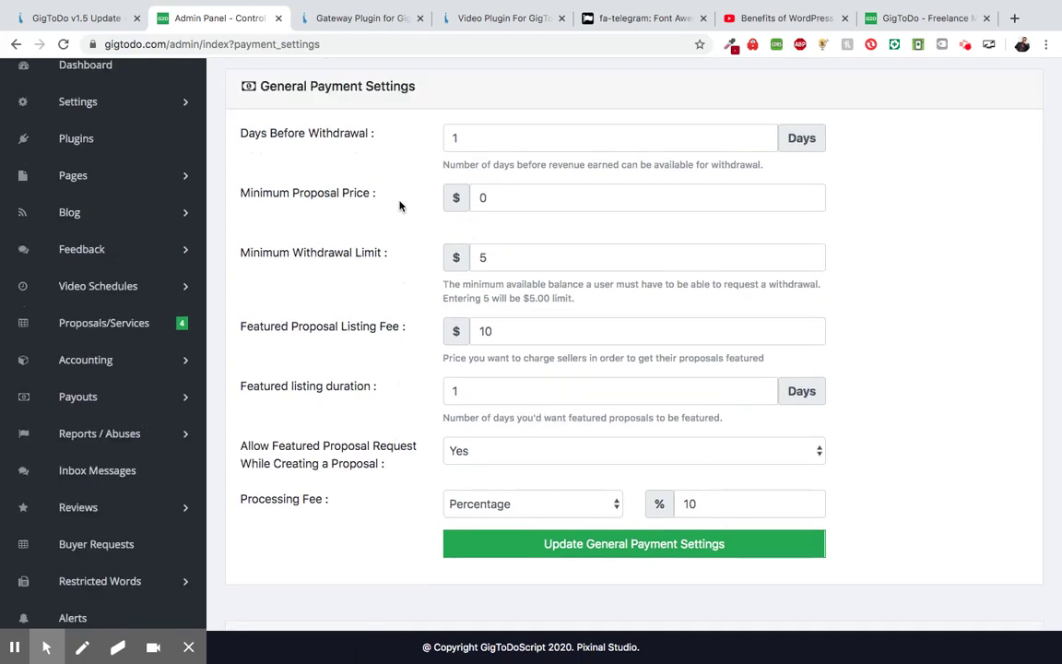
double_click(467, 199)
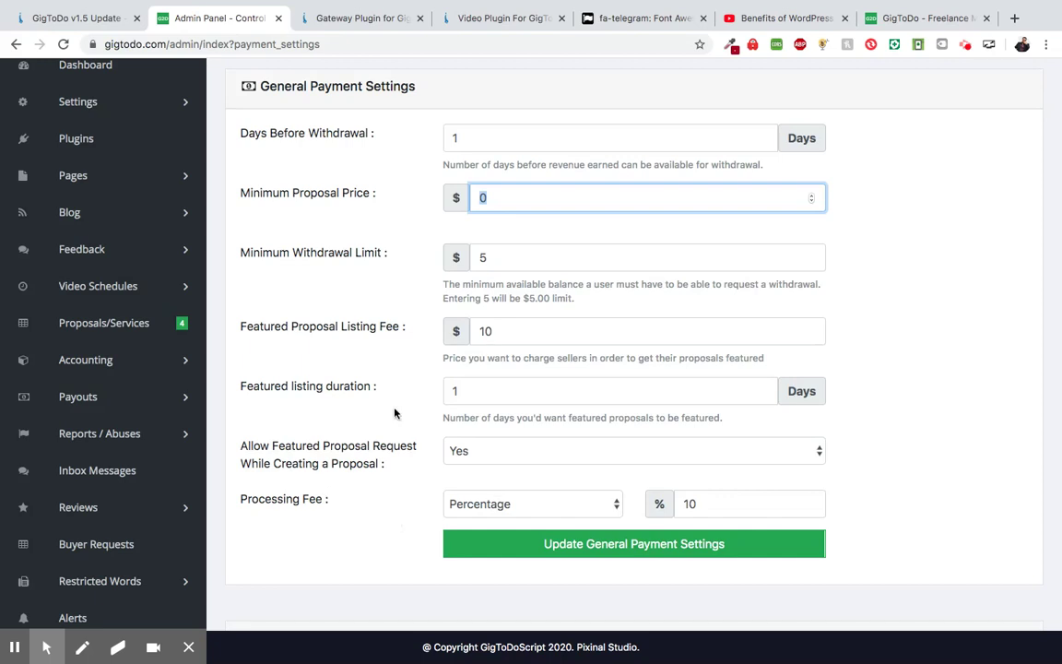
scroll(361, 346, "up", 1)
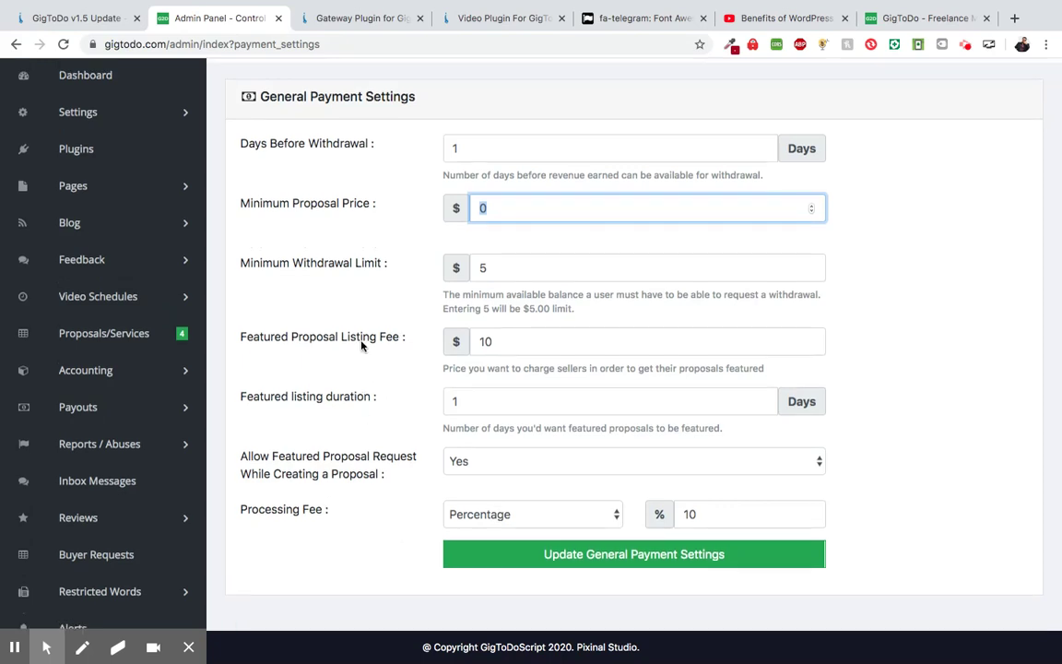
scroll(362, 346, "down", 1)
- Confirm the Processing Fee type stays Percentage and leave Minimum Proposal Price at 0
left_click(486, 480)
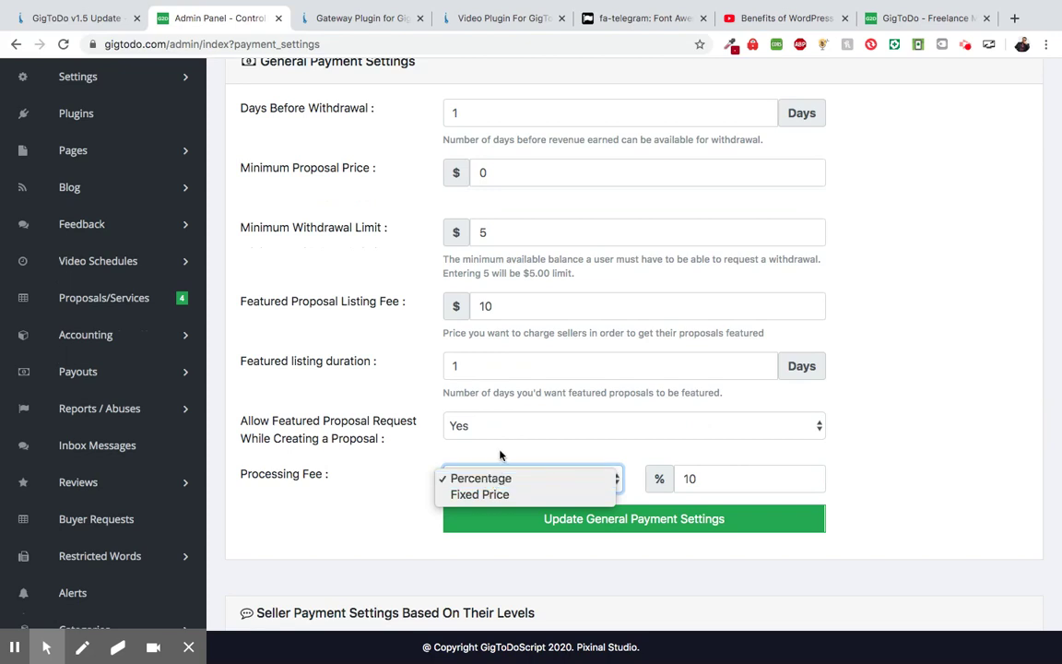
left_click(499, 452)
scroll(401, 324, "up", 1)
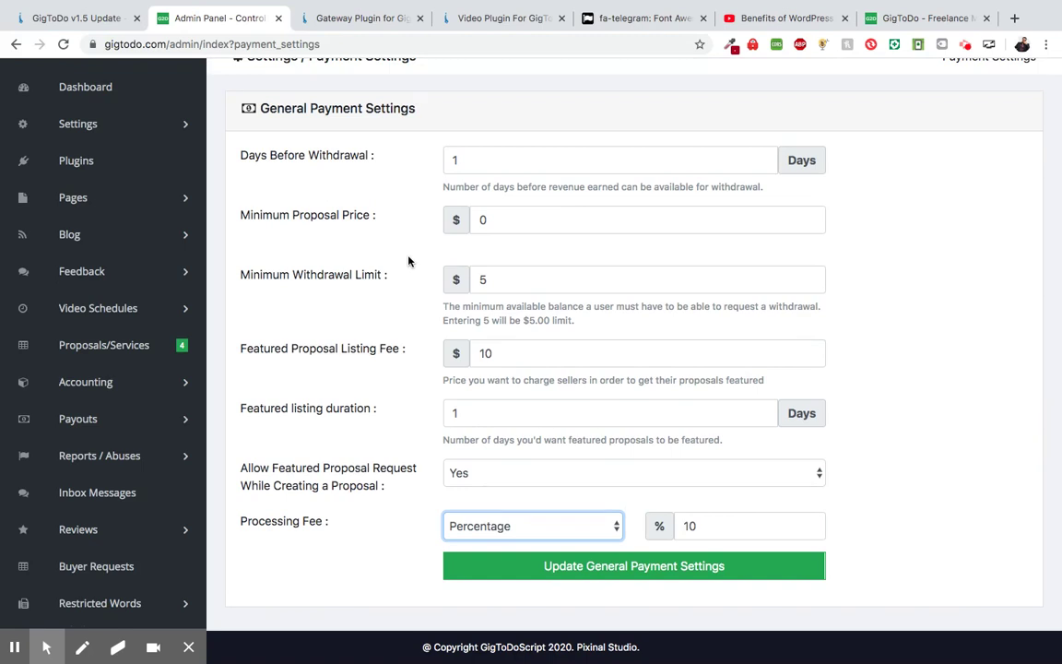
left_click(483, 220)
left_click_drag(493, 222, 469, 221)
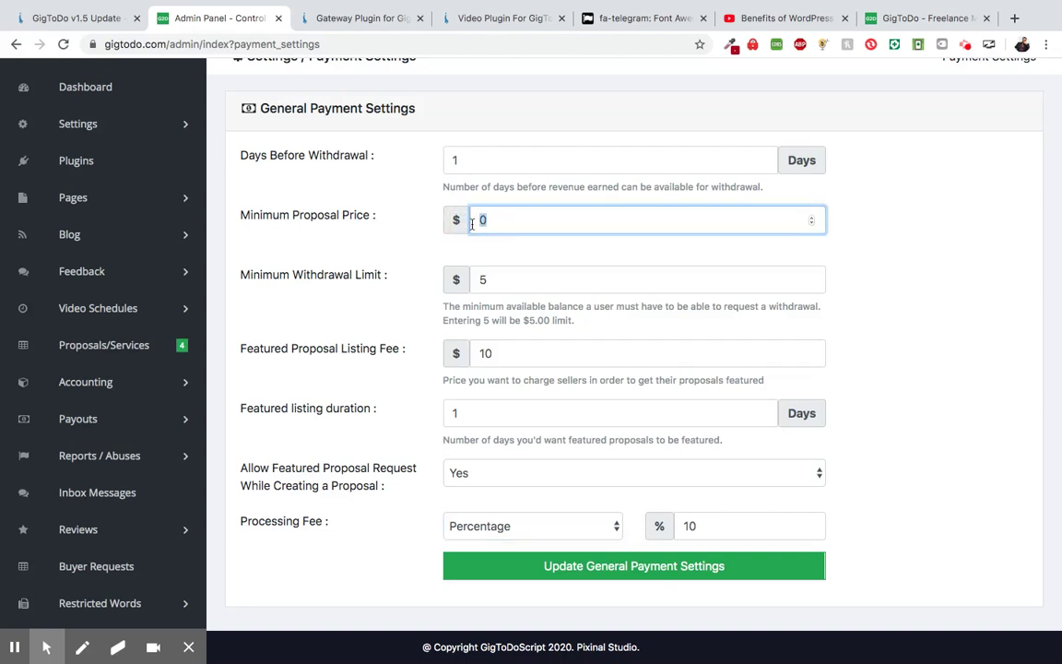
left_click(393, 245)
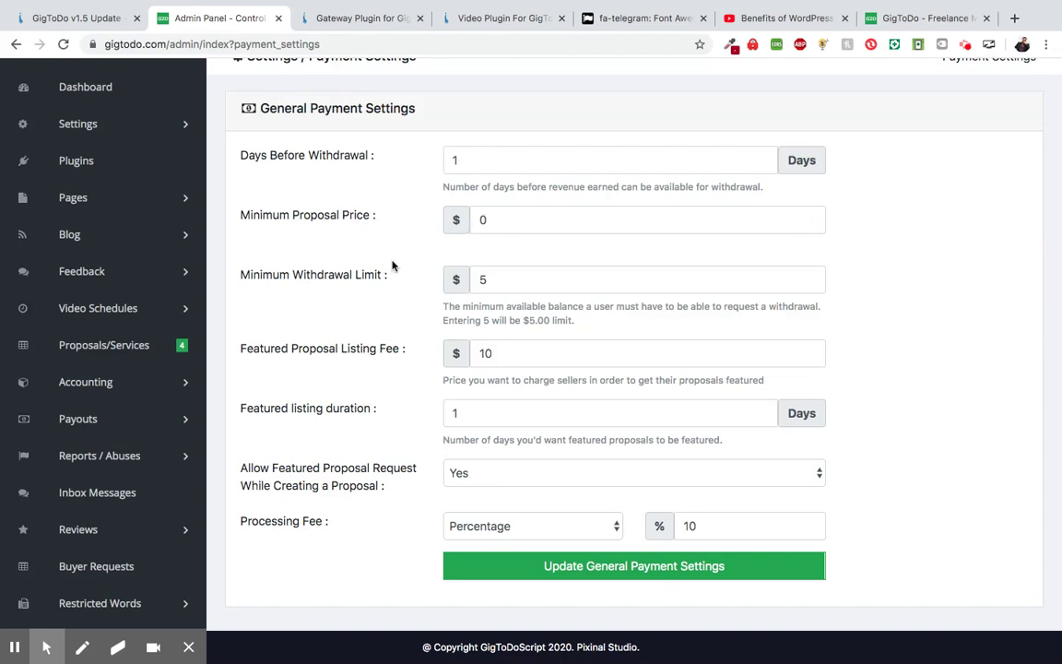
scroll(391, 267, "down", 1)
scroll(391, 266, "down", 3)
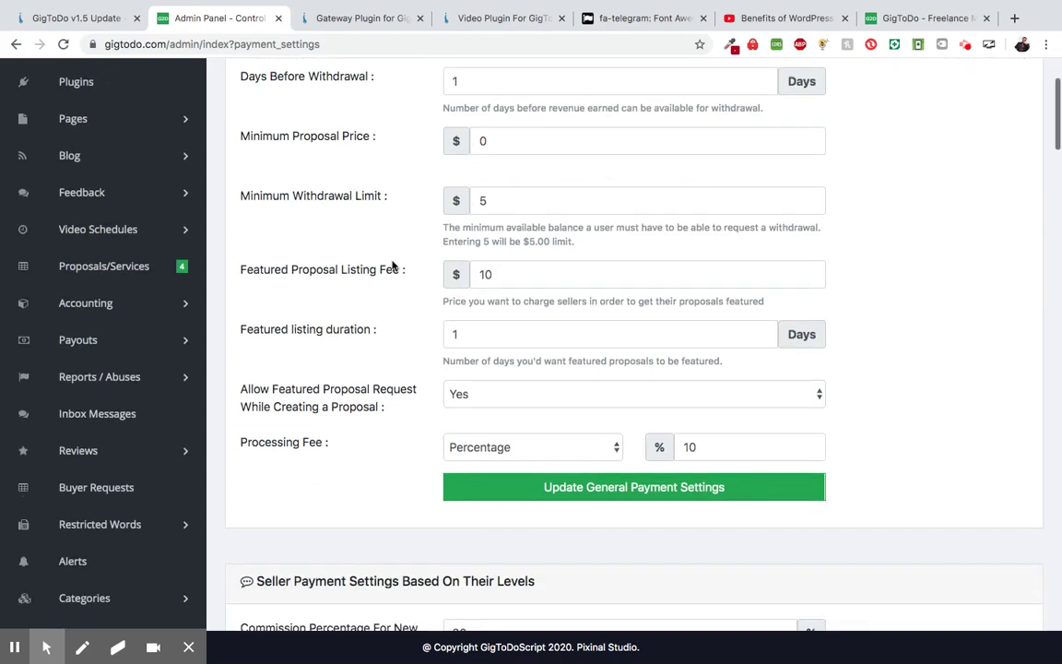
scroll(391, 266, "down", 1)
scroll(391, 266, "down", 10)
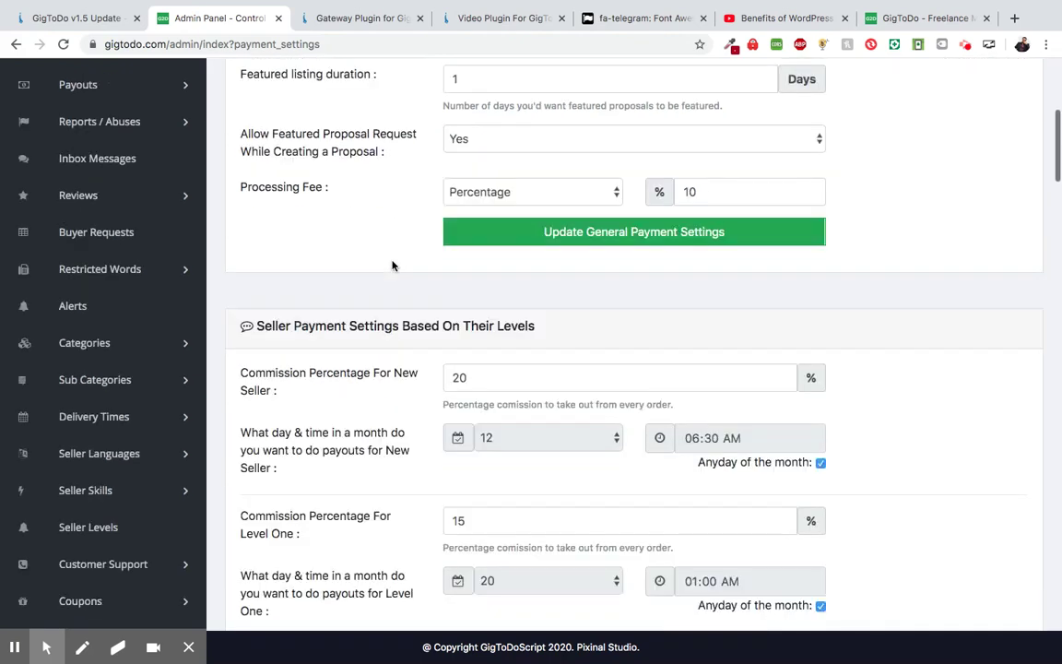
scroll(392, 265, "down", 10)
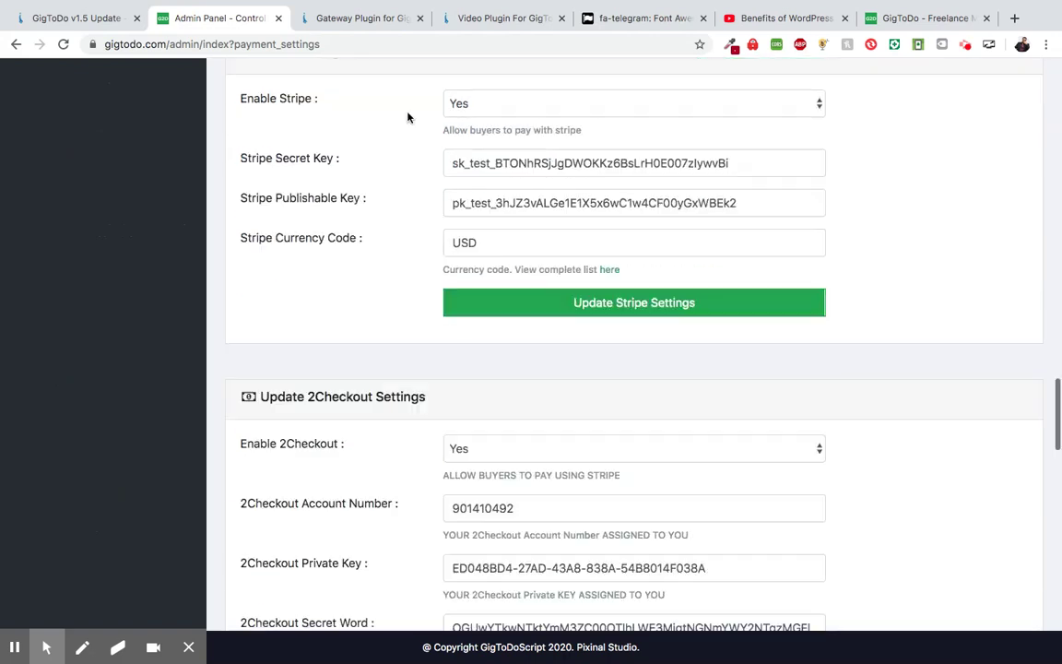
scroll(382, 324, "down", 13)
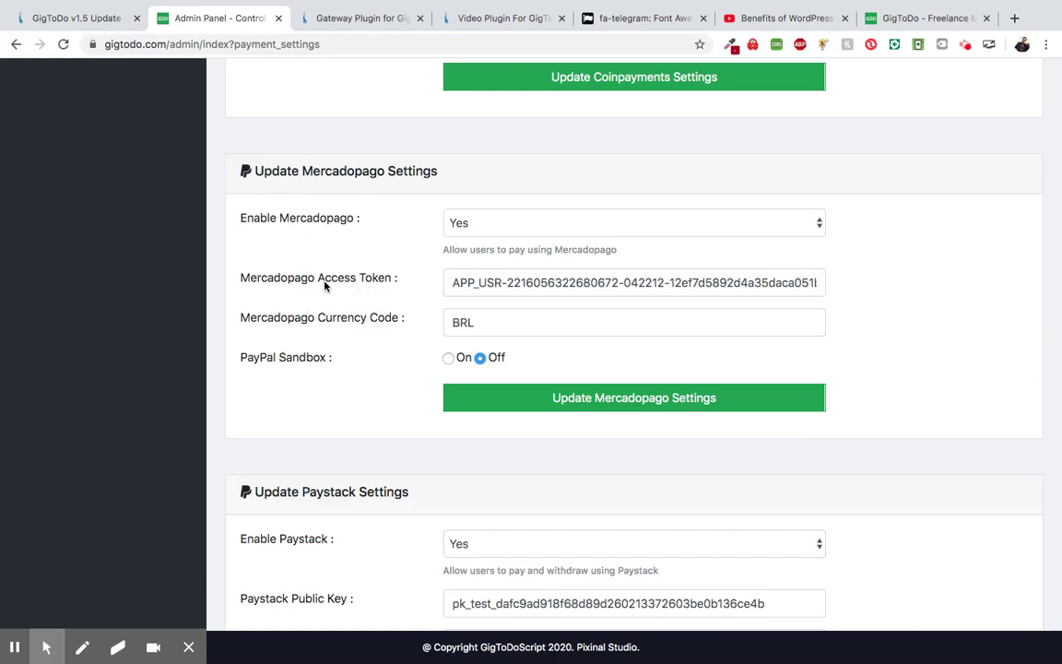
scroll(404, 339, "up", 10)
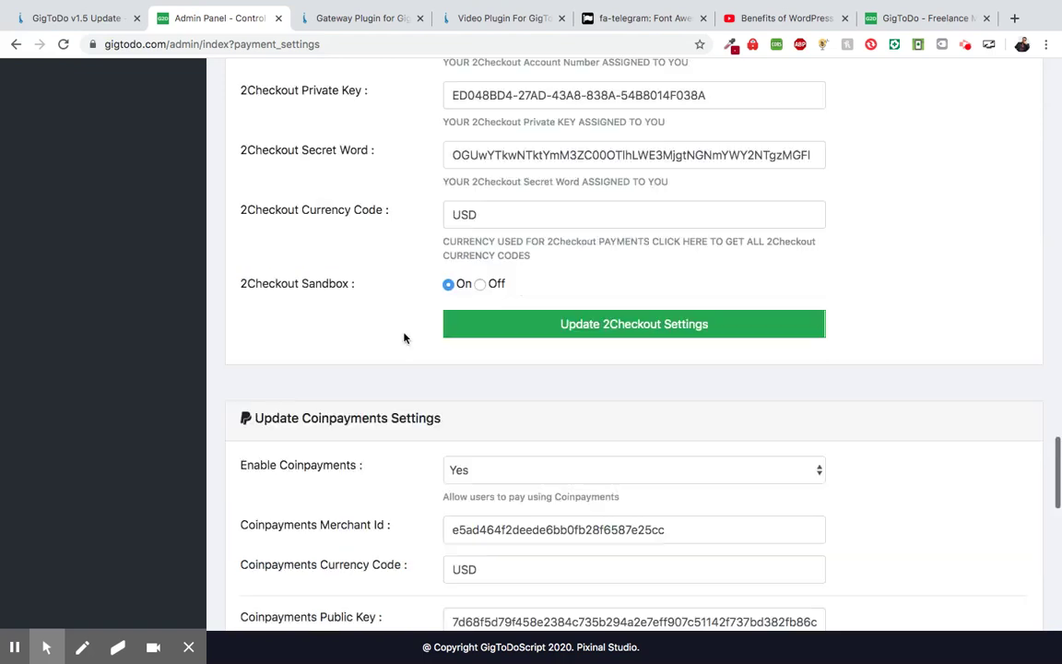
scroll(404, 338, "up", 10)
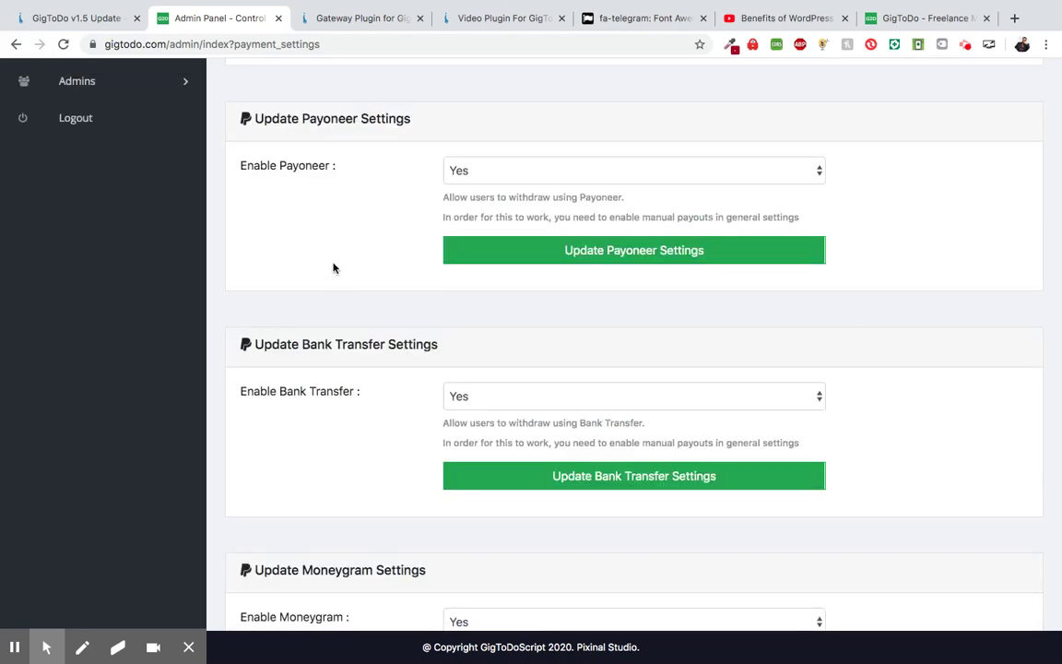
scroll(334, 268, "up", 4)
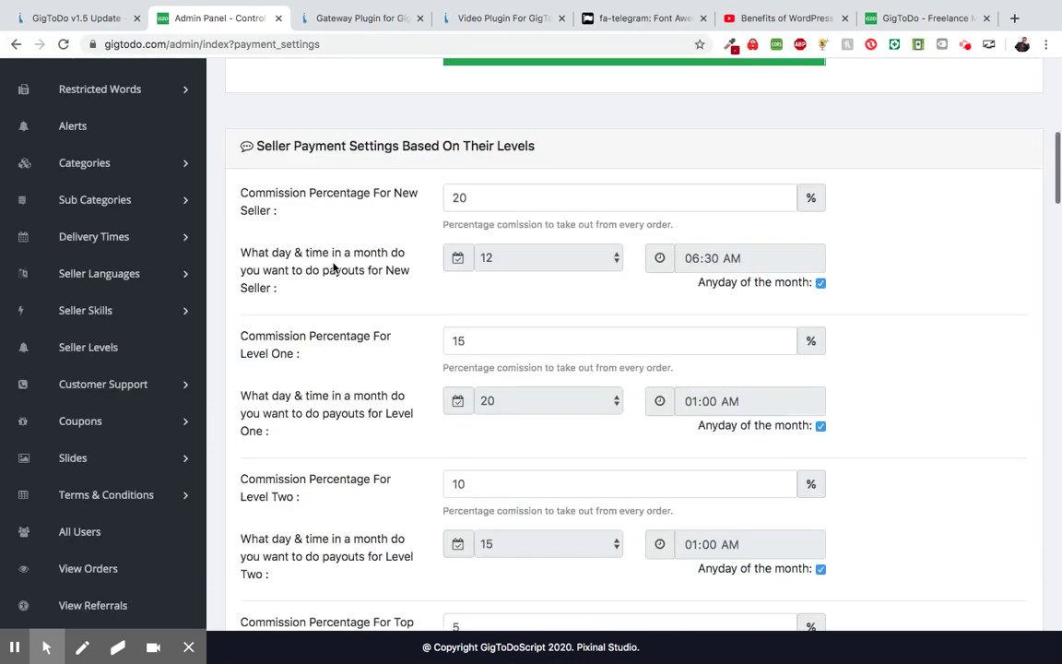
scroll(333, 267, "up", 1)
scroll(334, 267, "up", 6)
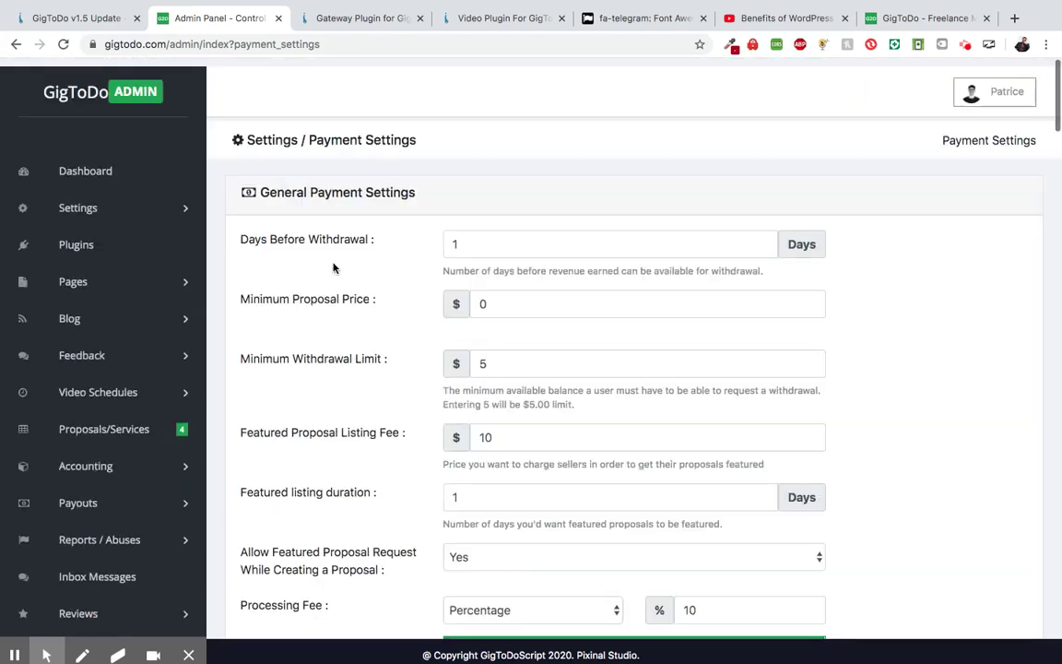
- Preview the Forgot Password email template, revealing its 'Password Resett' heading
left_click(152, 207)
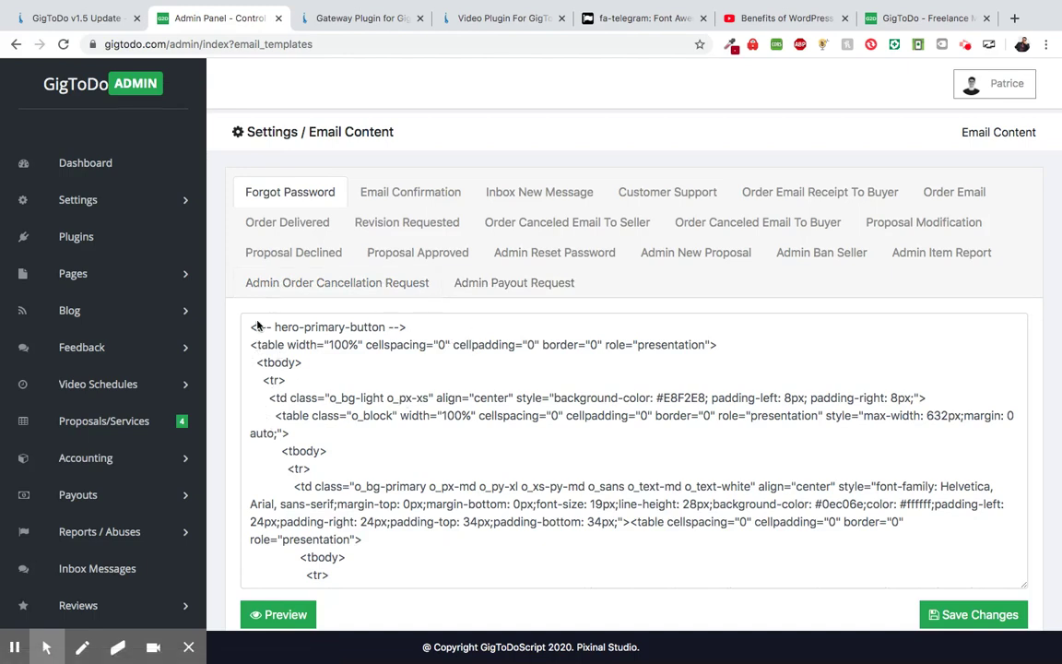
scroll(469, 109, "down", 1)
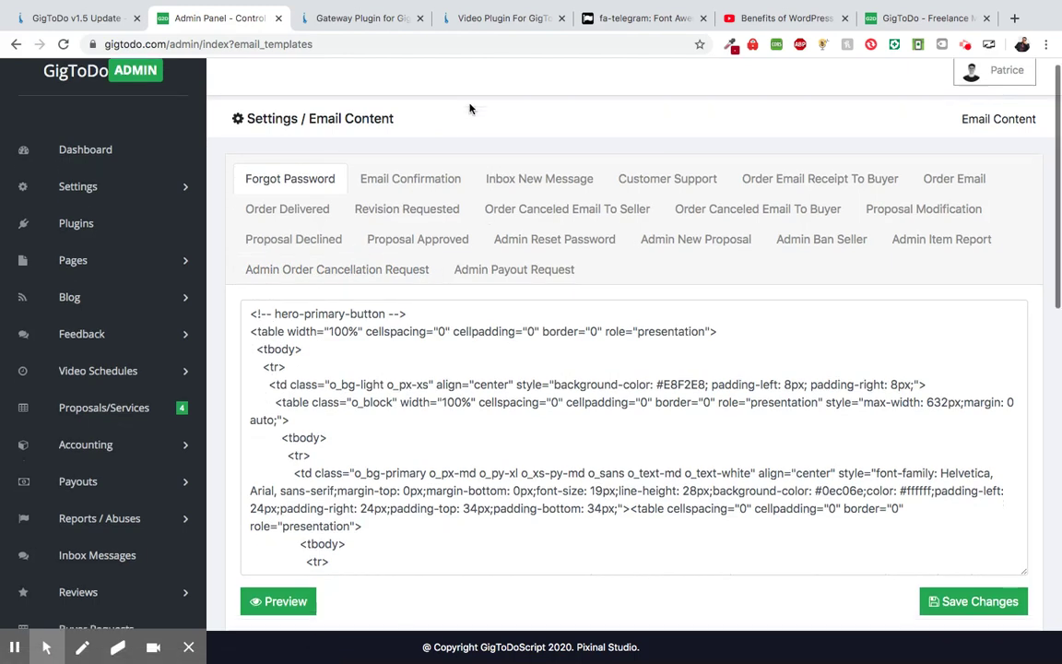
scroll(421, 343, "down", 2)
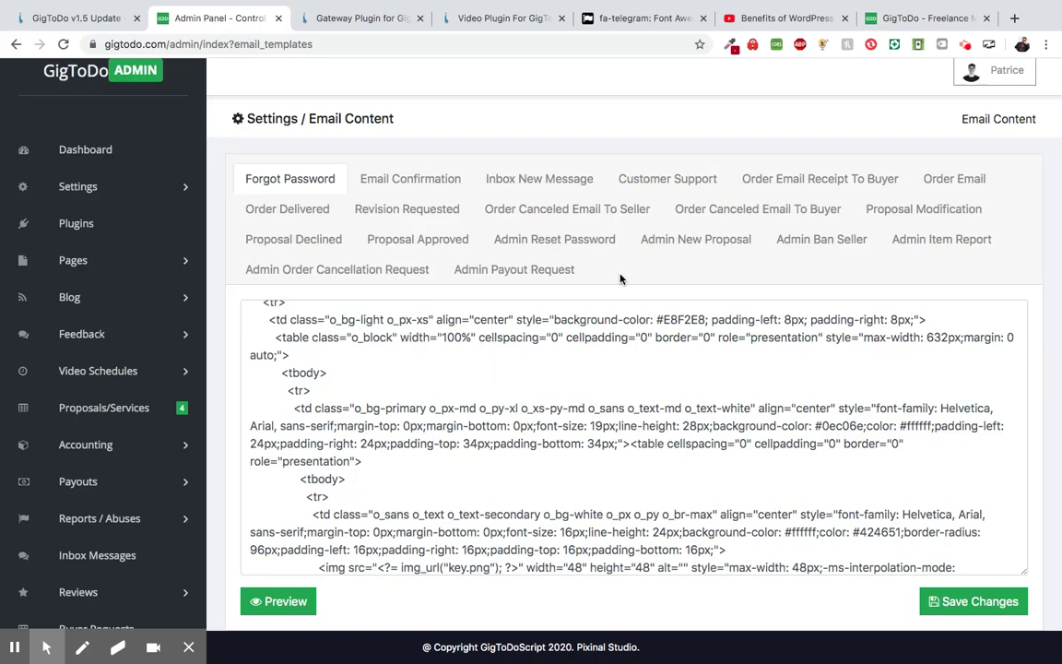
scroll(620, 279, "down", 1)
scroll(619, 278, "down", 2)
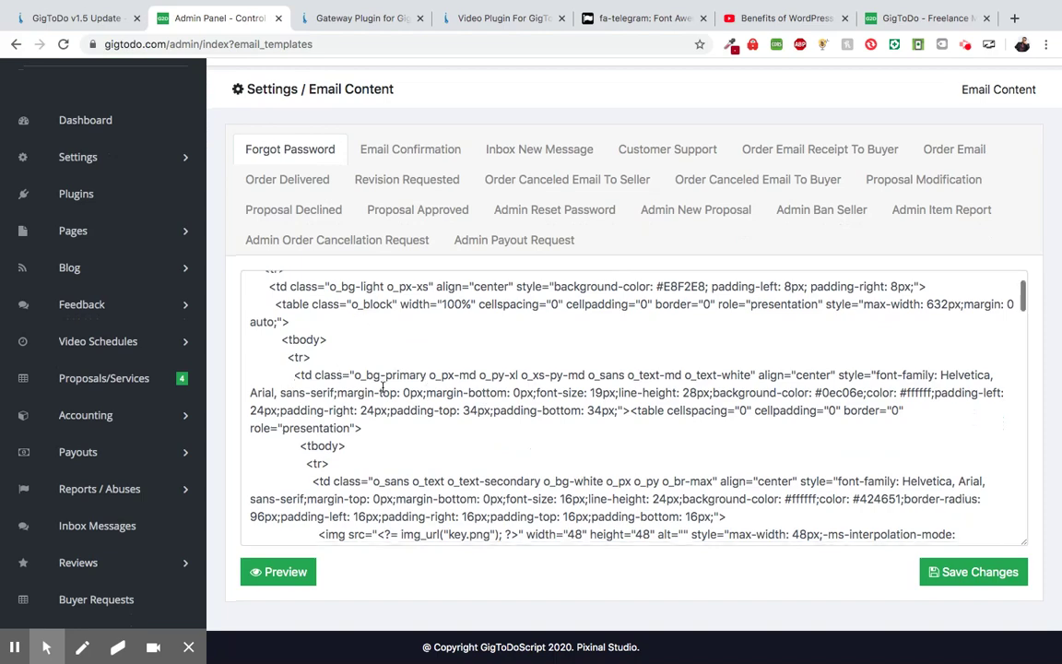
scroll(383, 383, "down", 2)
scroll(387, 374, "up", 2)
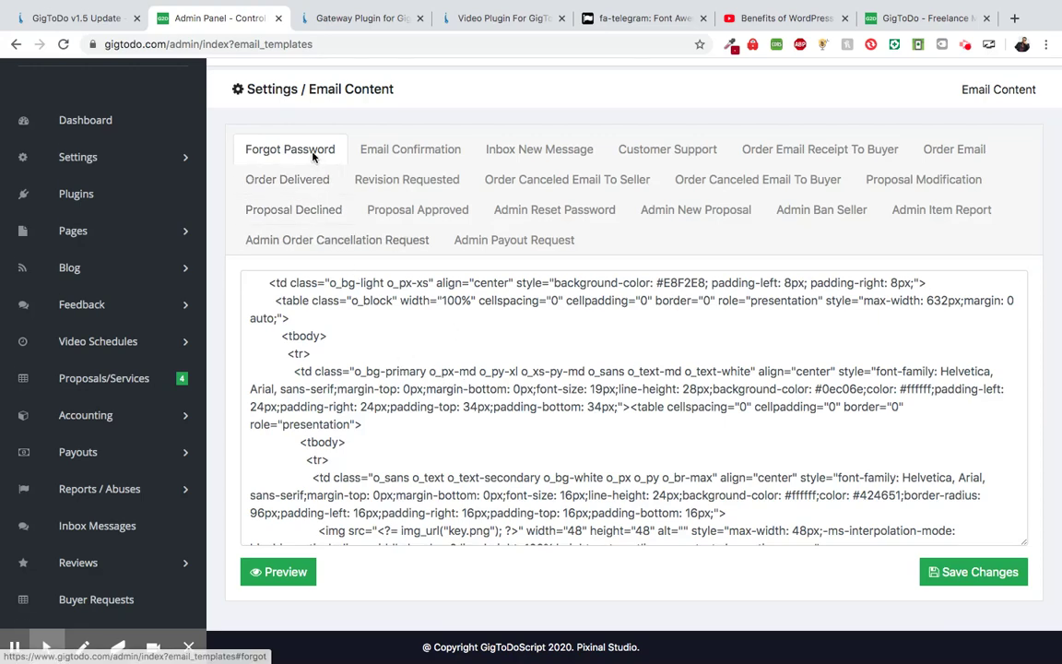
scroll(314, 157, "down", 2)
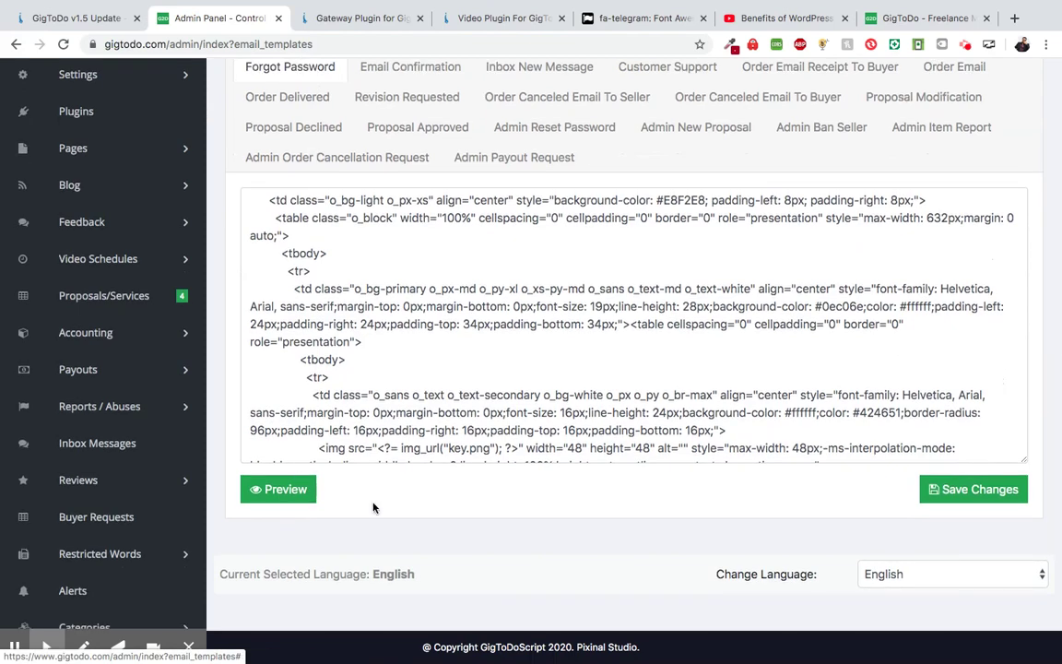
scroll(348, 322, "up", 3)
scroll(319, 198, "down", 2)
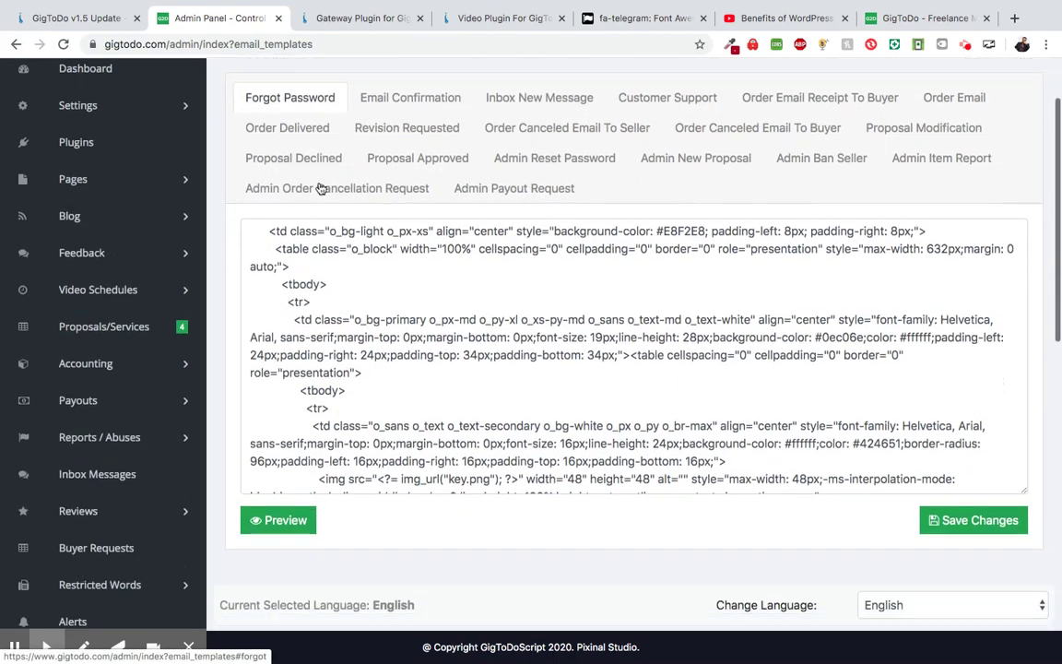
left_click(285, 522)
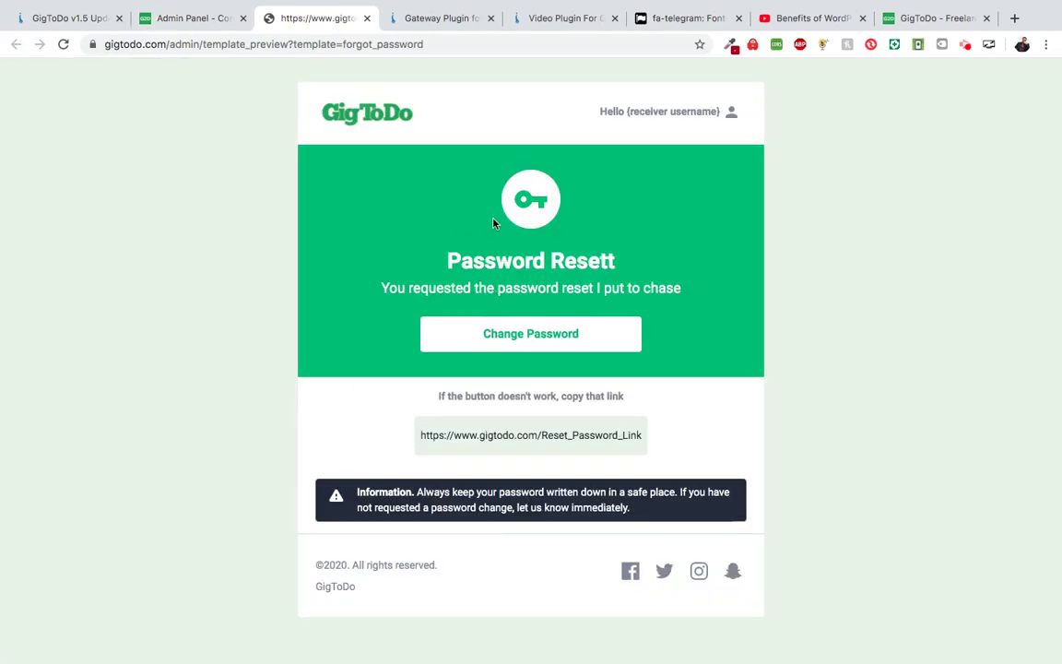
- Close the preview and search the Forgot Password template code for 'pass'
scroll(402, 358, "down", 1)
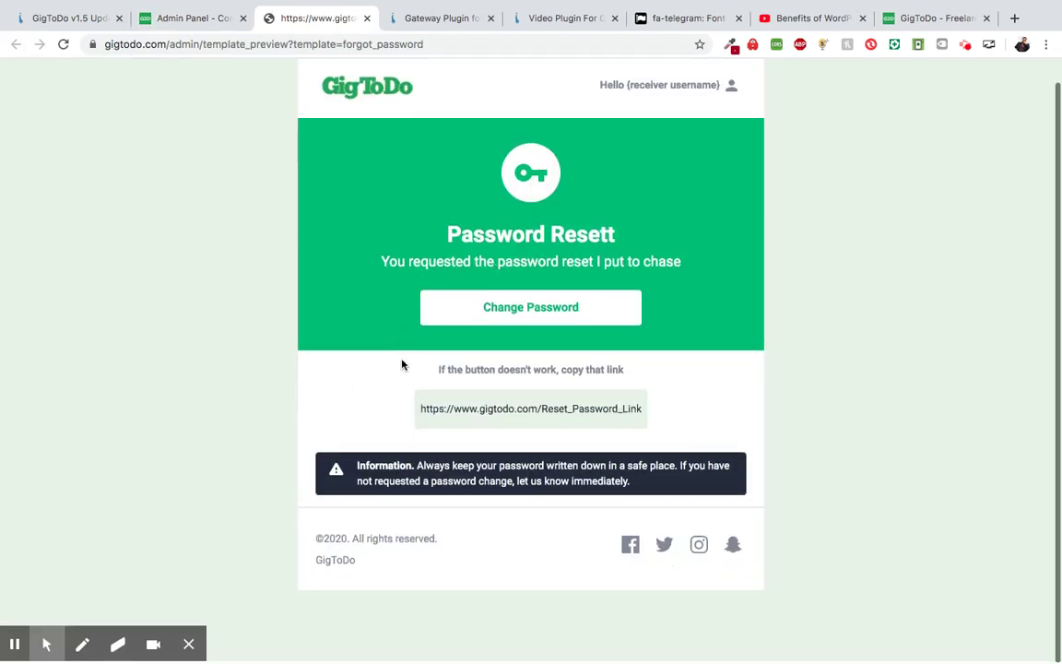
scroll(541, 265, "up", 1)
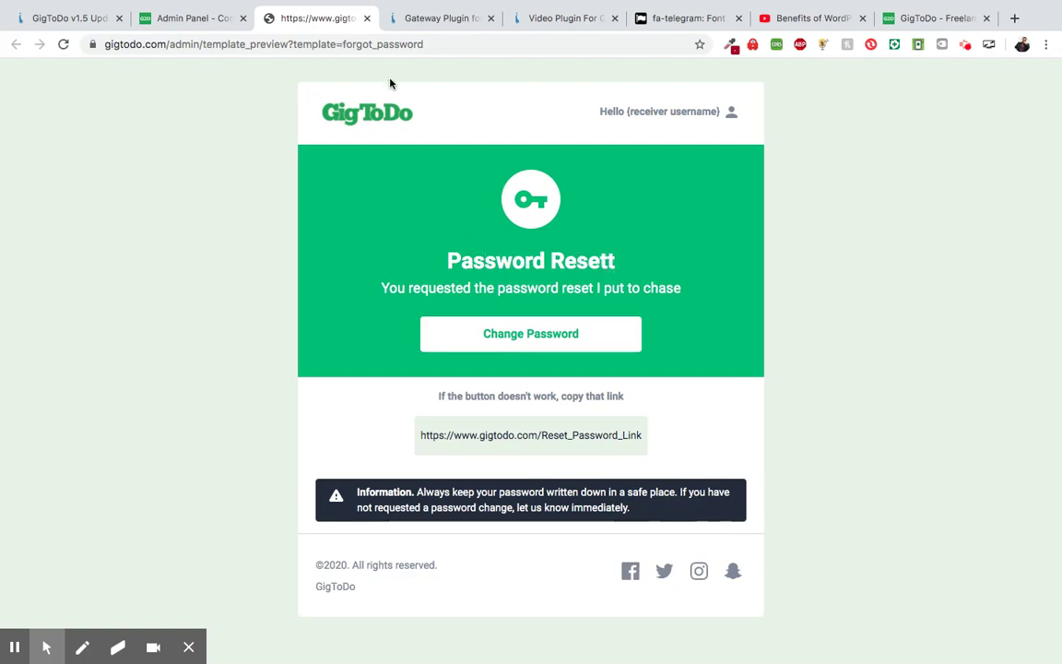
left_click(208, 20)
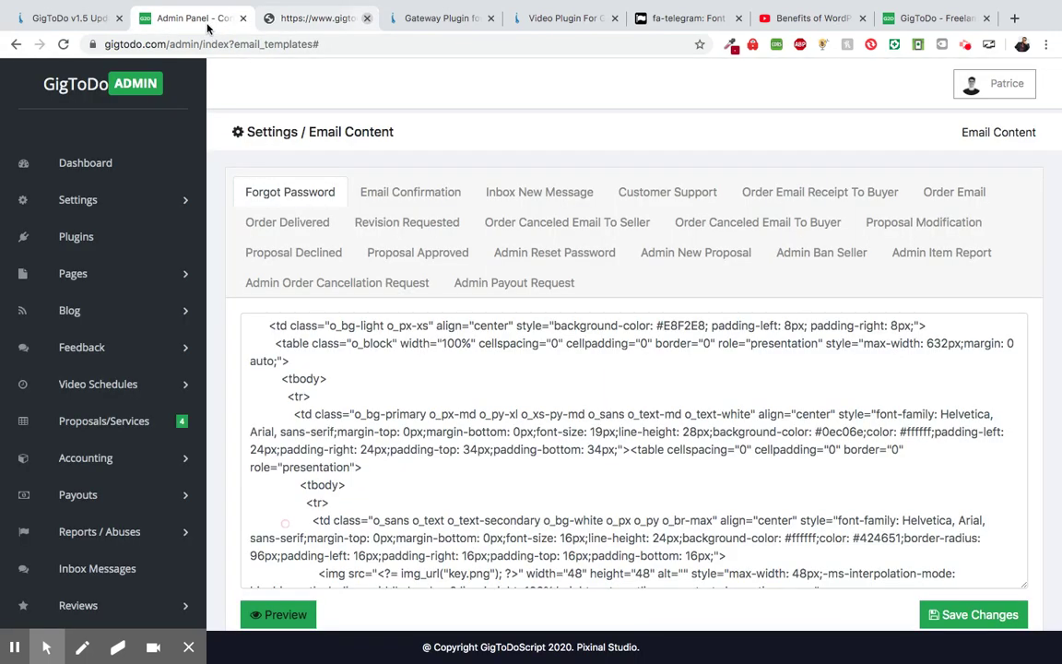
left_click(435, 431)
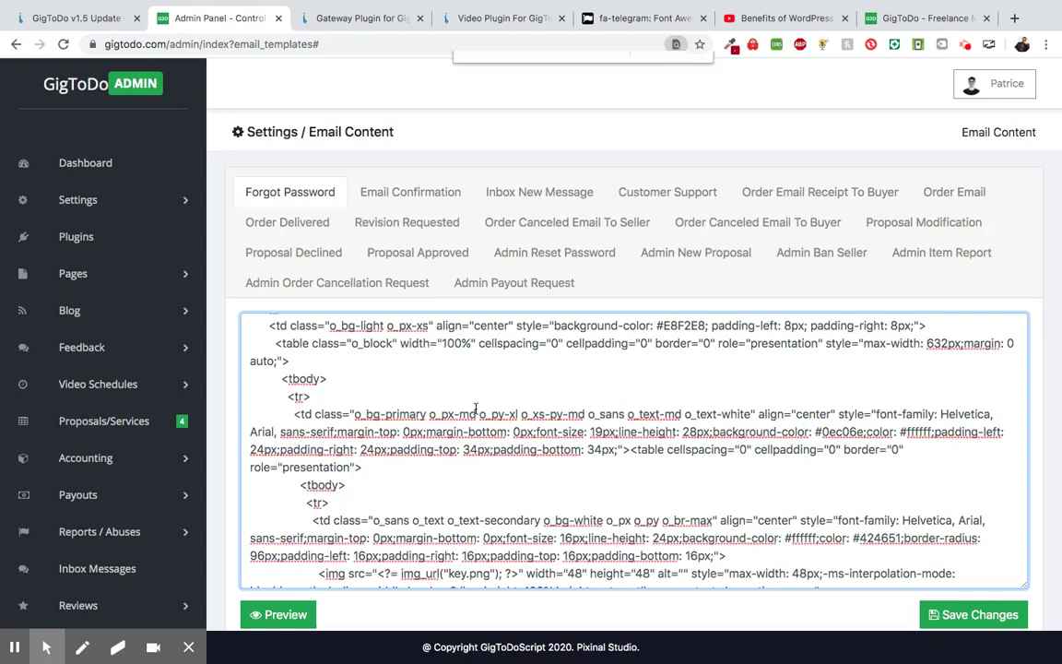
key("ctrl+f")
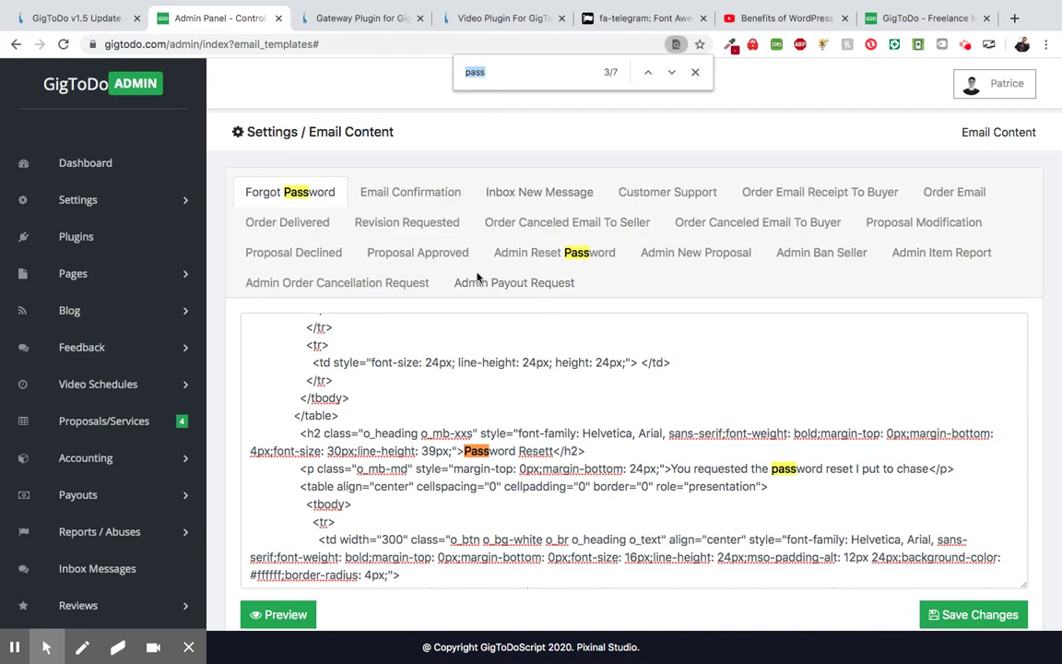
- Correct 'Resett' to 'Reset' in the Forgot Password heading, save, and confirm it in preview
left_click(554, 450)
key("BackSpace")
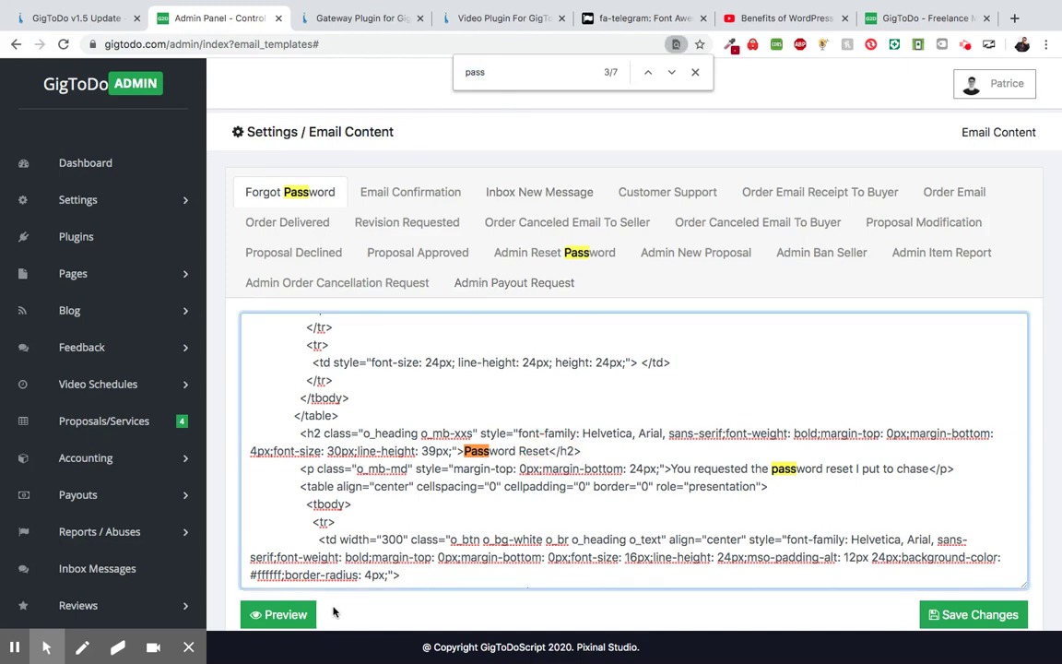
left_click(977, 614)
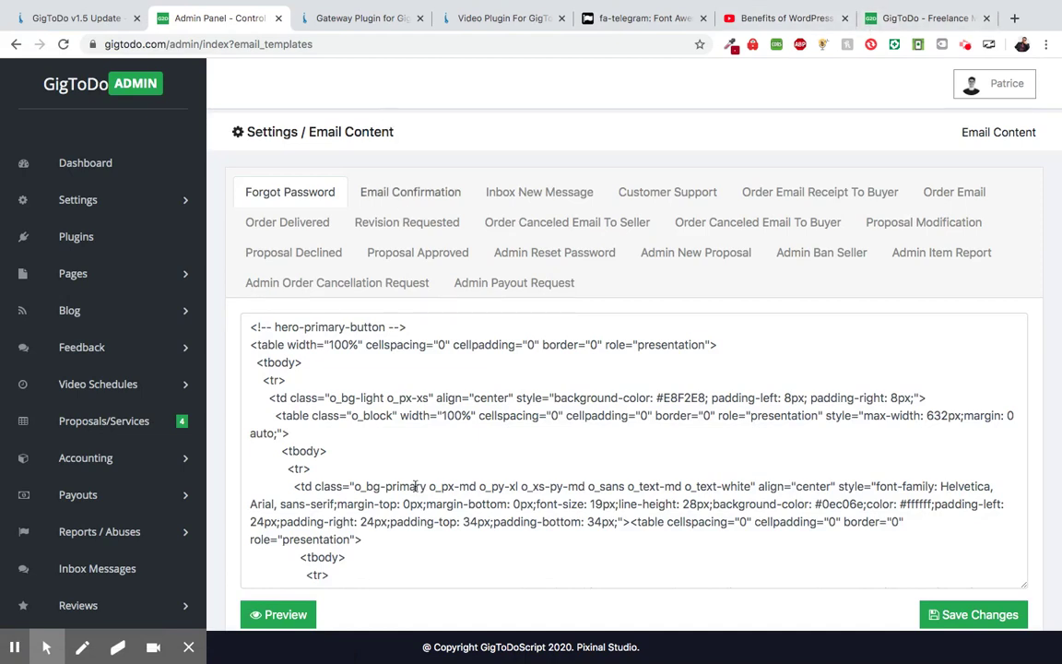
scroll(364, 608, "down", 1)
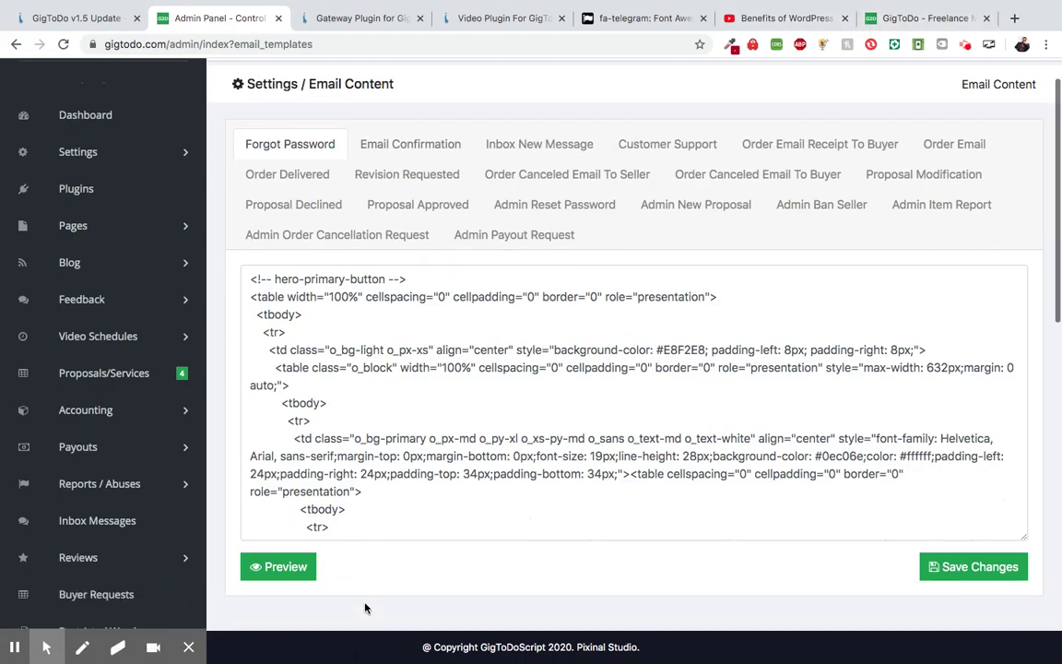
left_click(299, 575)
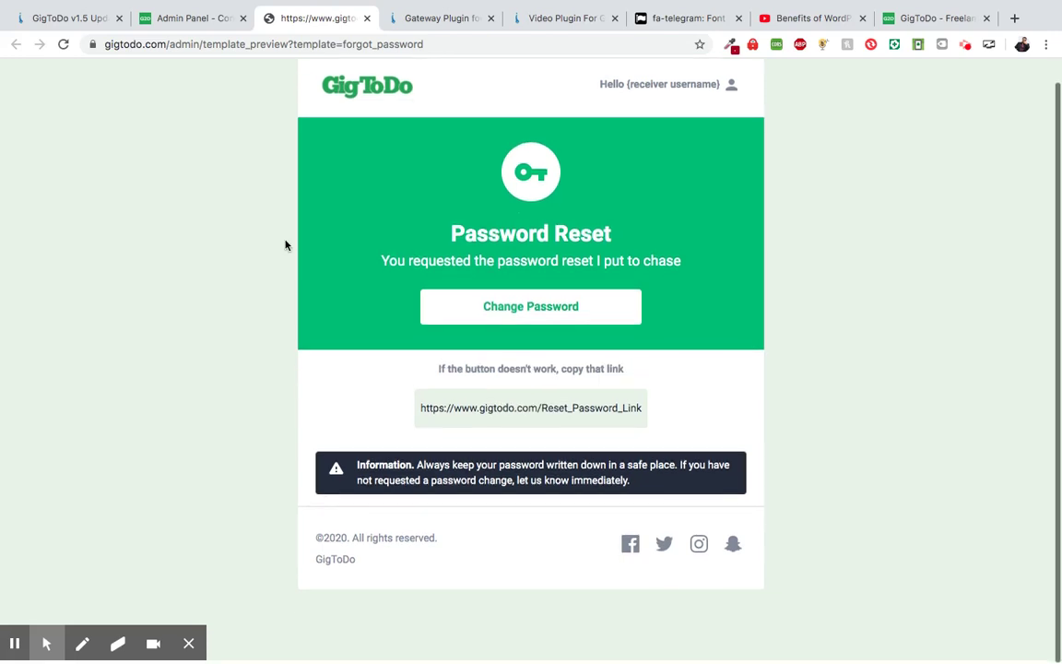
left_click(366, 19)
scroll(479, 138, "up", 1)
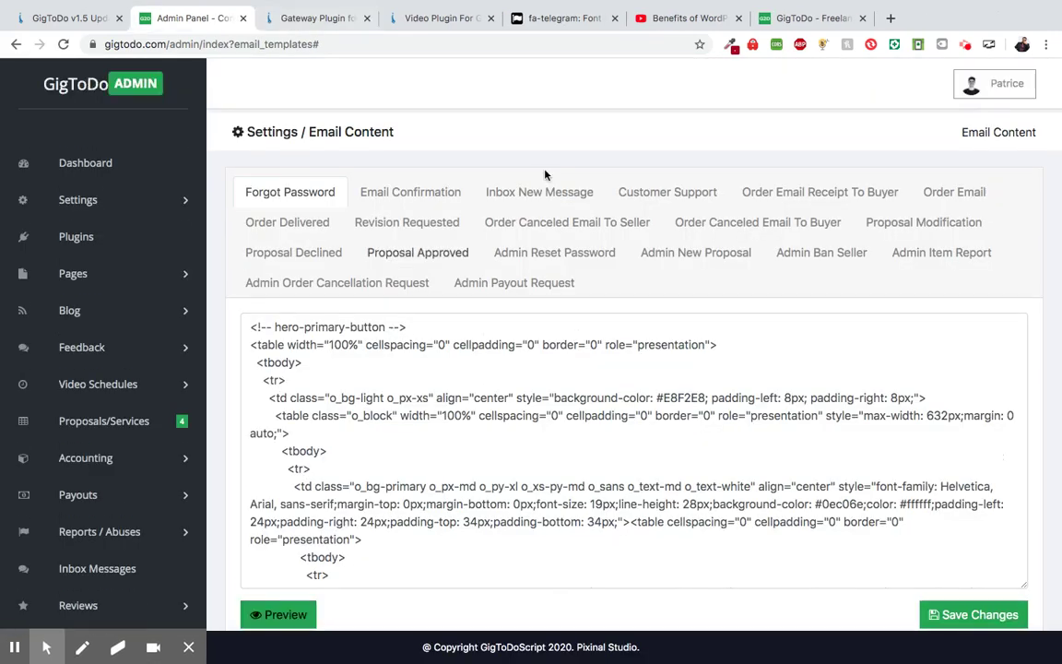
- Open the Inbox New Message template and view its 'You have a message' preview
left_click(454, 195)
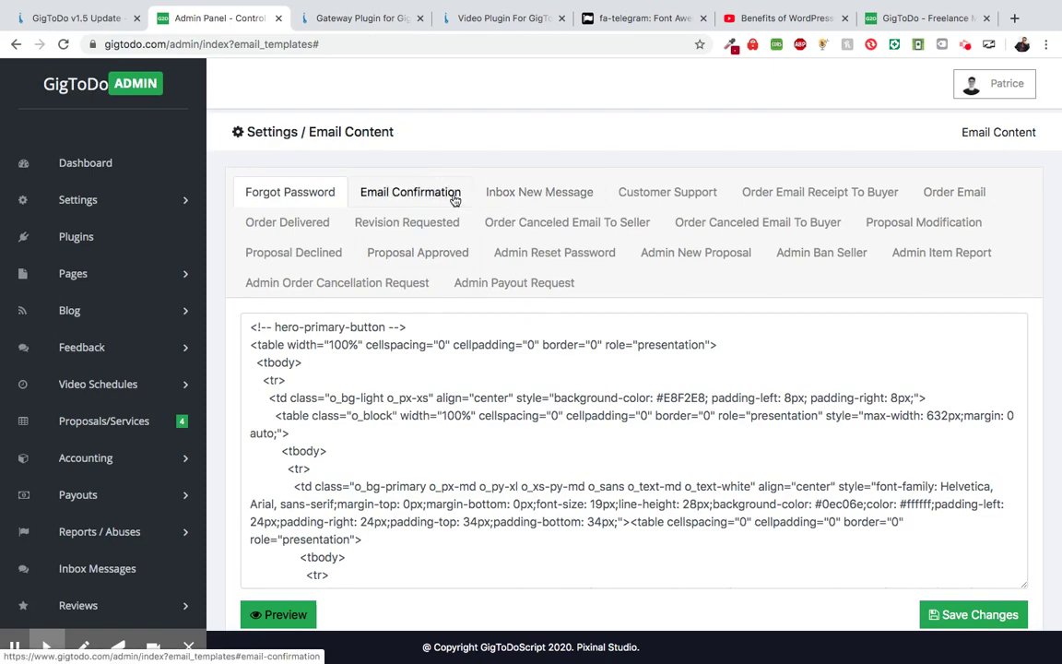
left_click(530, 195)
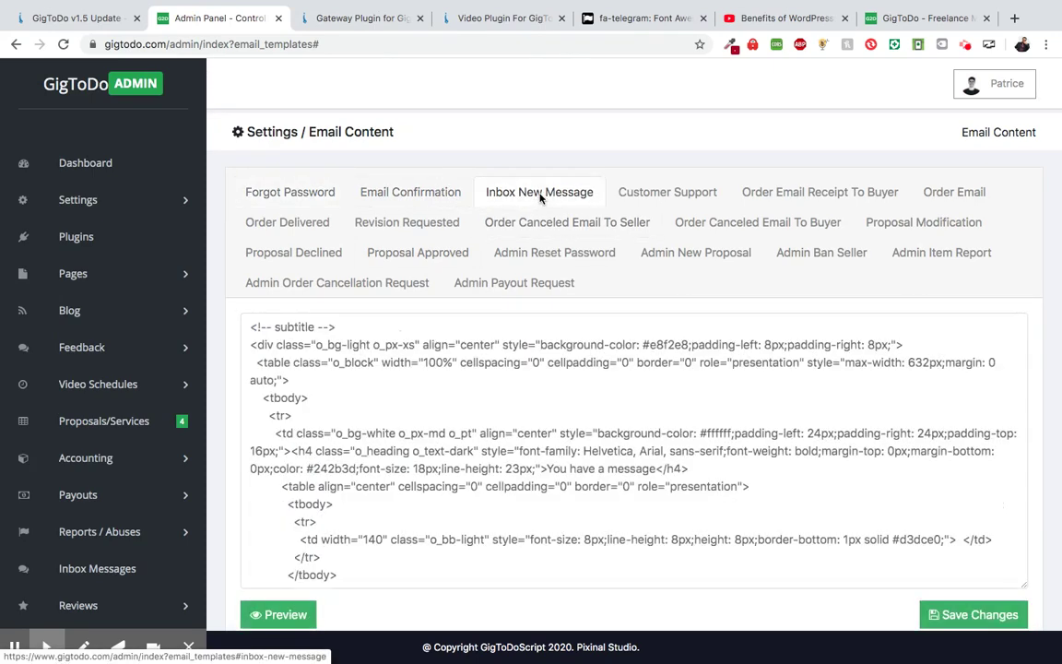
scroll(554, 166, "down", 2)
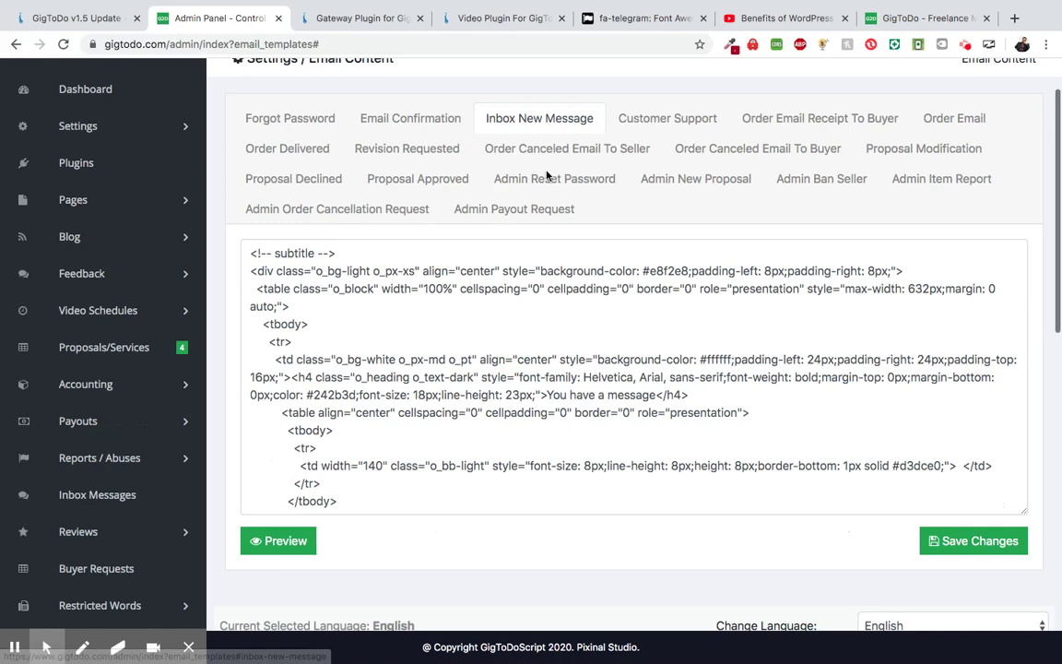
scroll(546, 175, "down", 2)
left_click(275, 469)
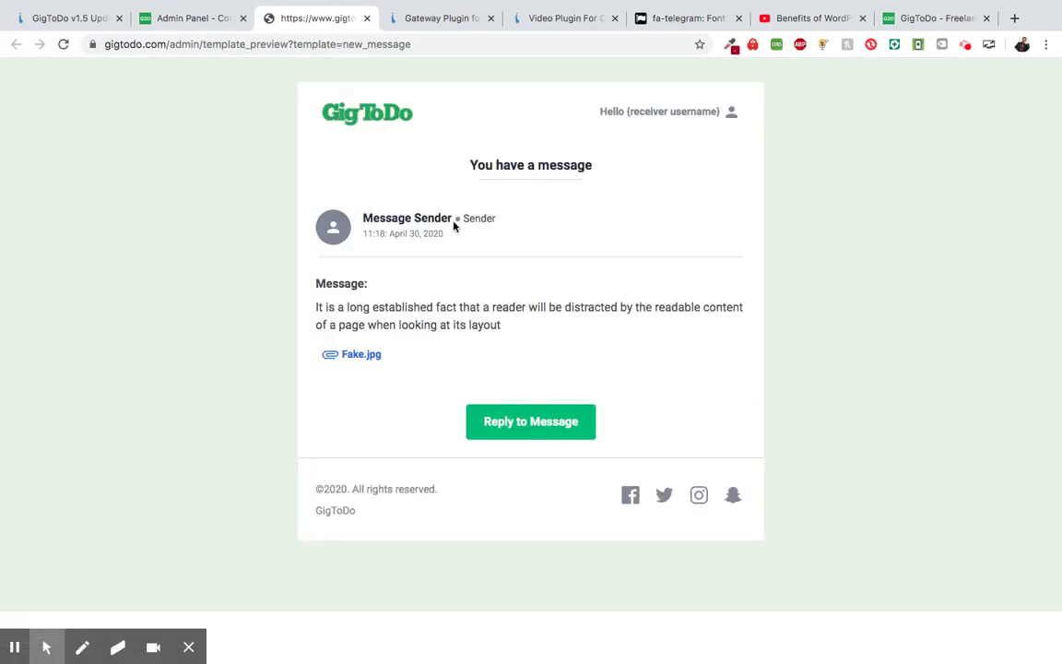
left_click(366, 18)
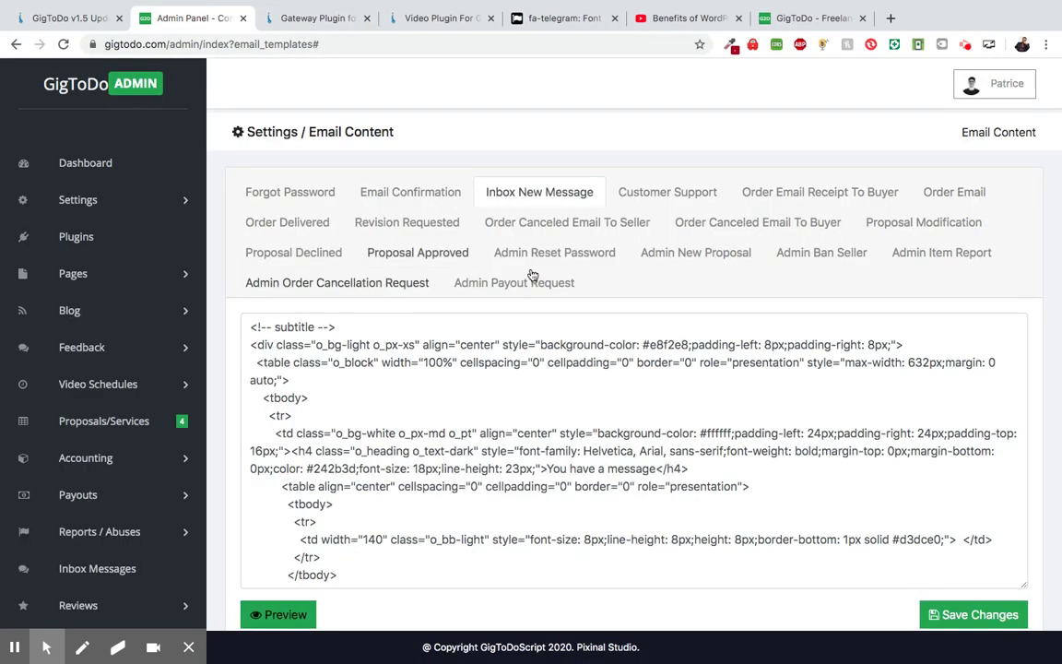
scroll(740, 129, "down", 1)
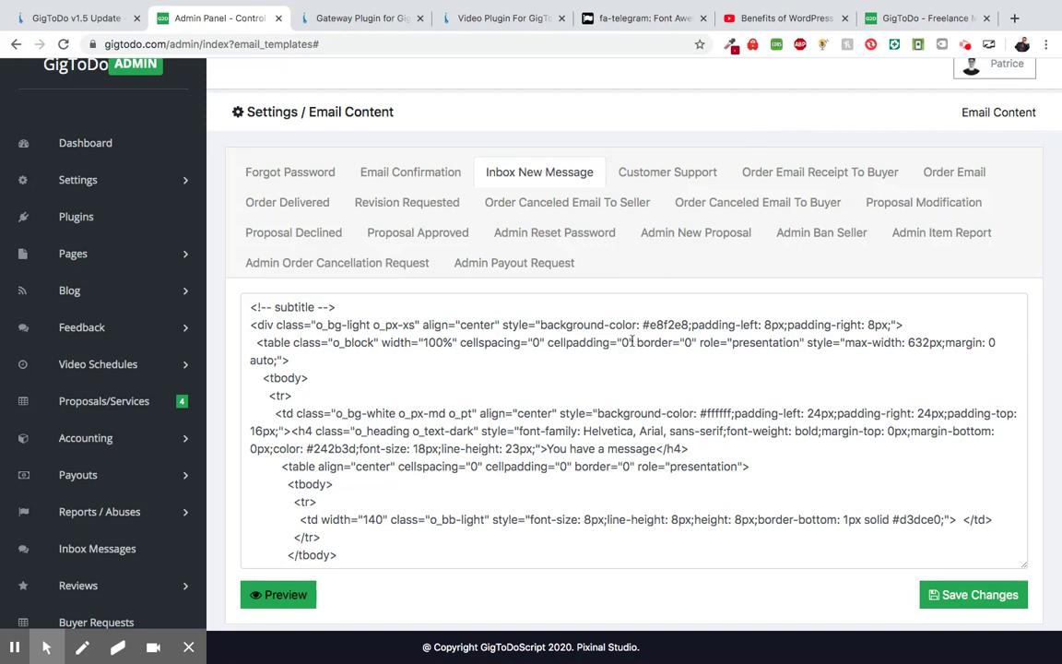
- Open the Order Email Receipt To Buyer template and check its order-receipt preview
left_click(796, 172)
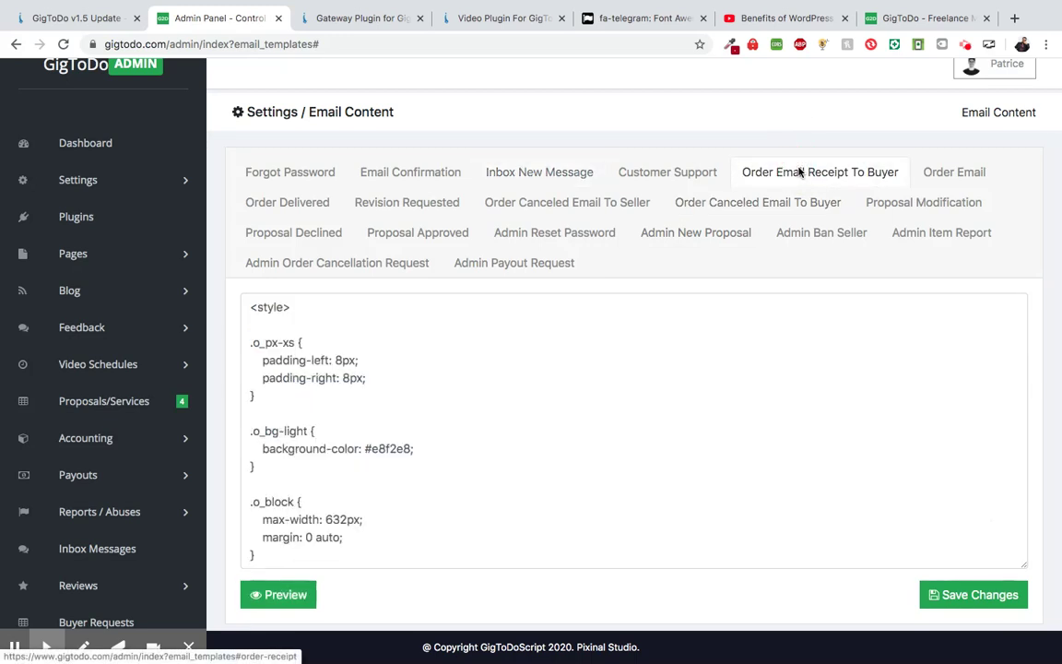
scroll(399, 449, "down", 1)
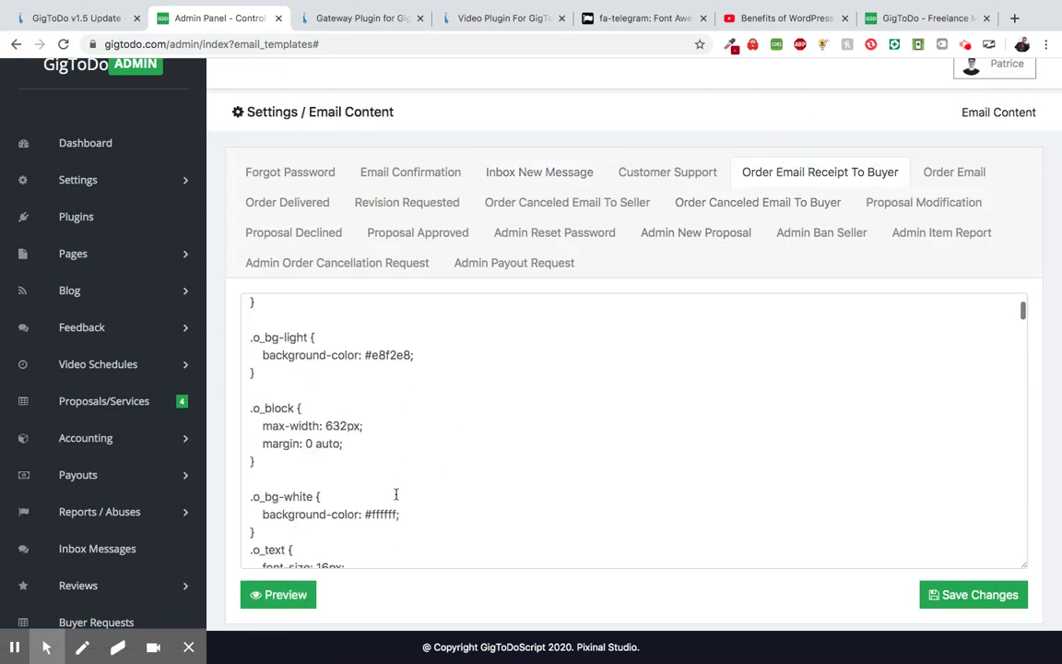
scroll(395, 490, "down", 1)
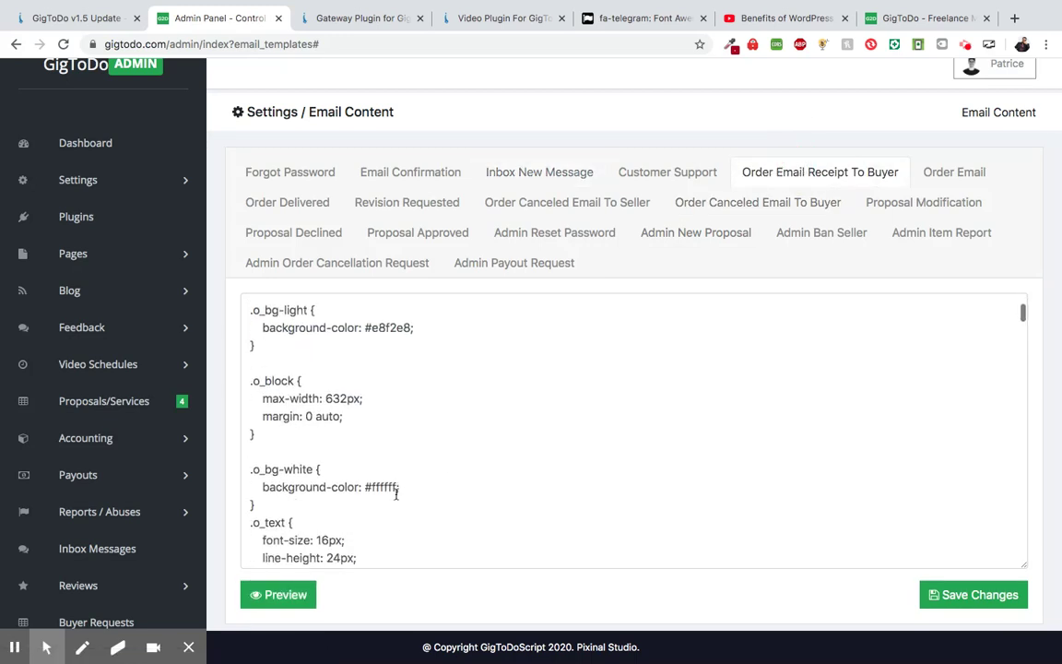
left_click(289, 599)
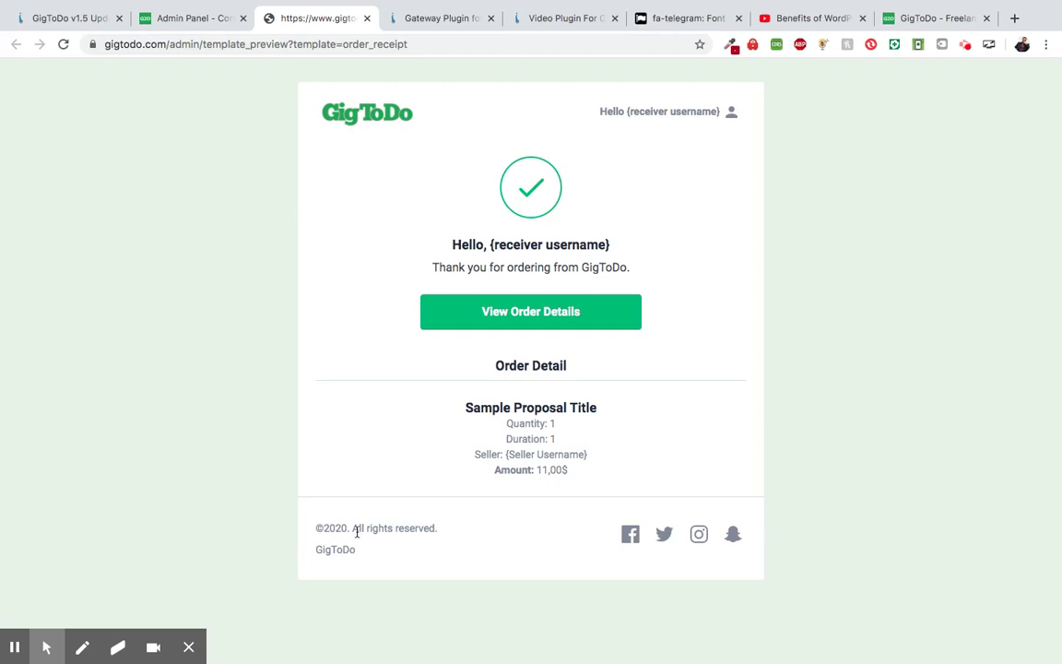
left_click(367, 18)
scroll(403, 339, "up", 1)
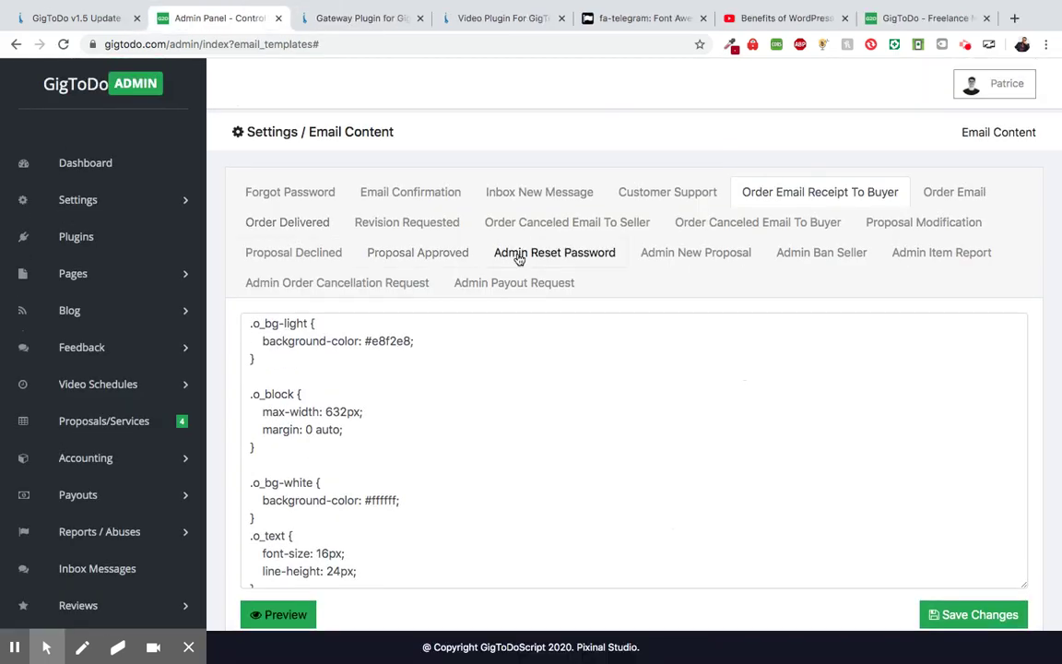
- Select the Proposal Approved email template and preview, then close, its email
left_click(445, 259)
scroll(534, 92, "down", 1)
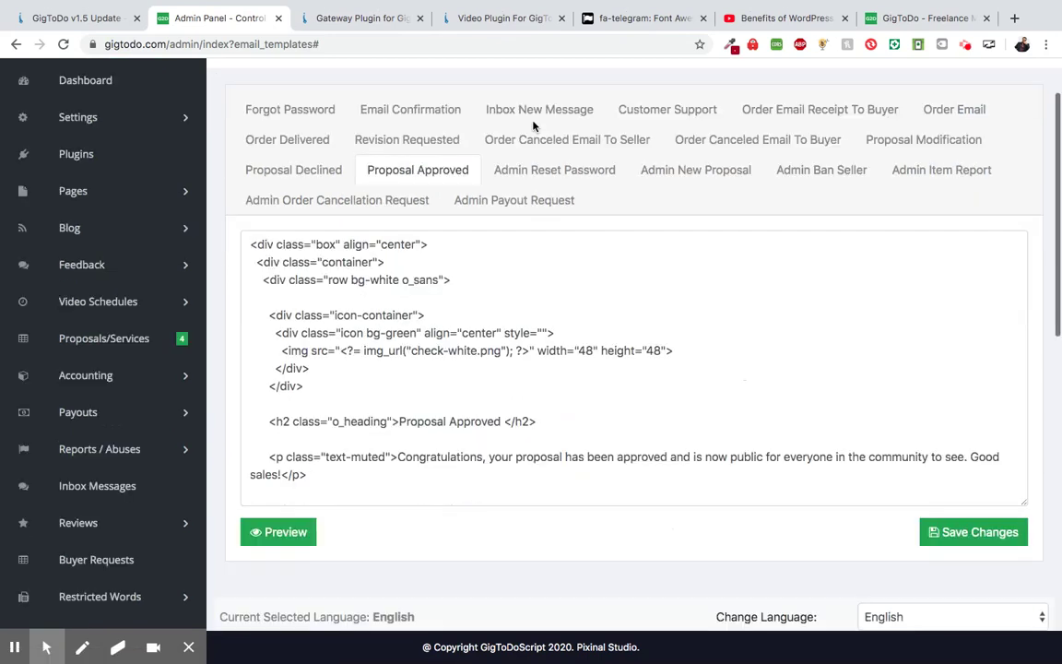
left_click(288, 531)
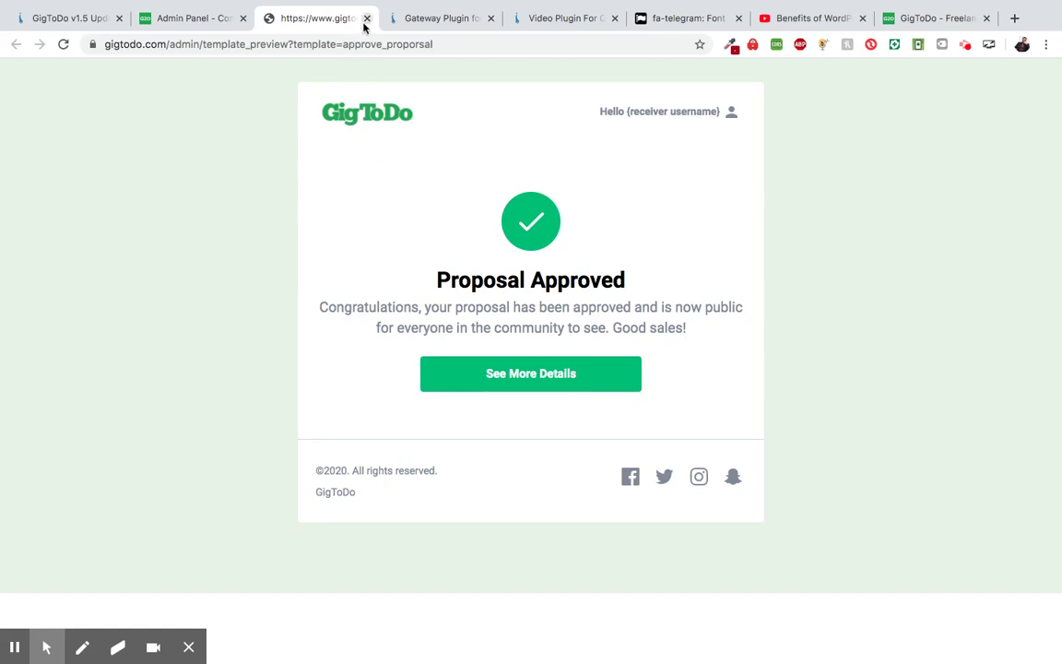
left_click(366, 18)
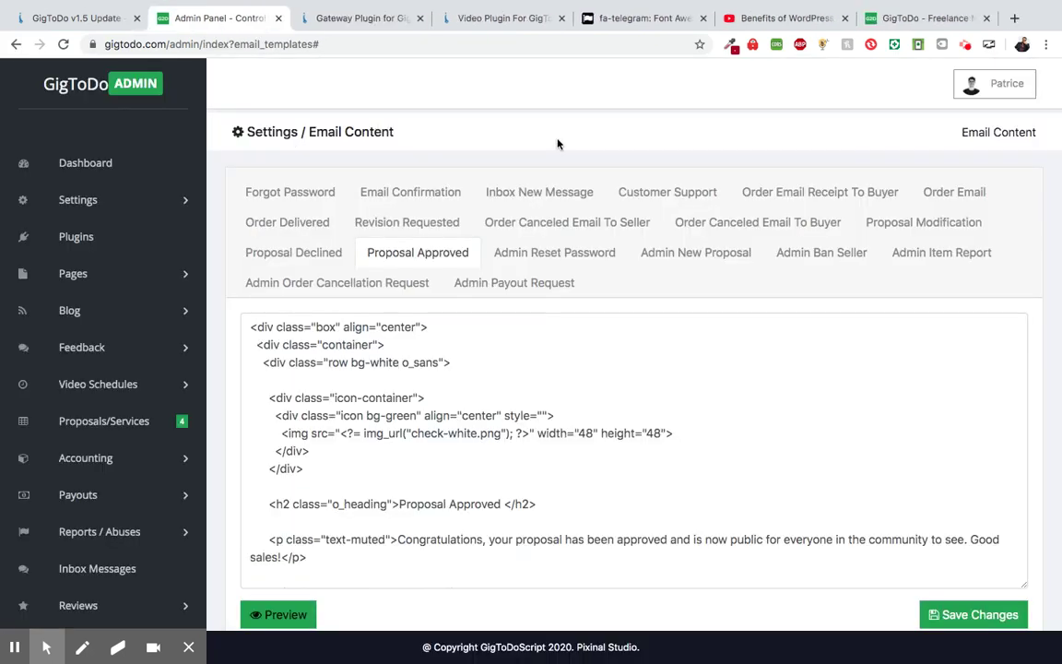
- Scroll through the Proposal Approved template and expand the admin Settings submenu
scroll(557, 144, "down", 5)
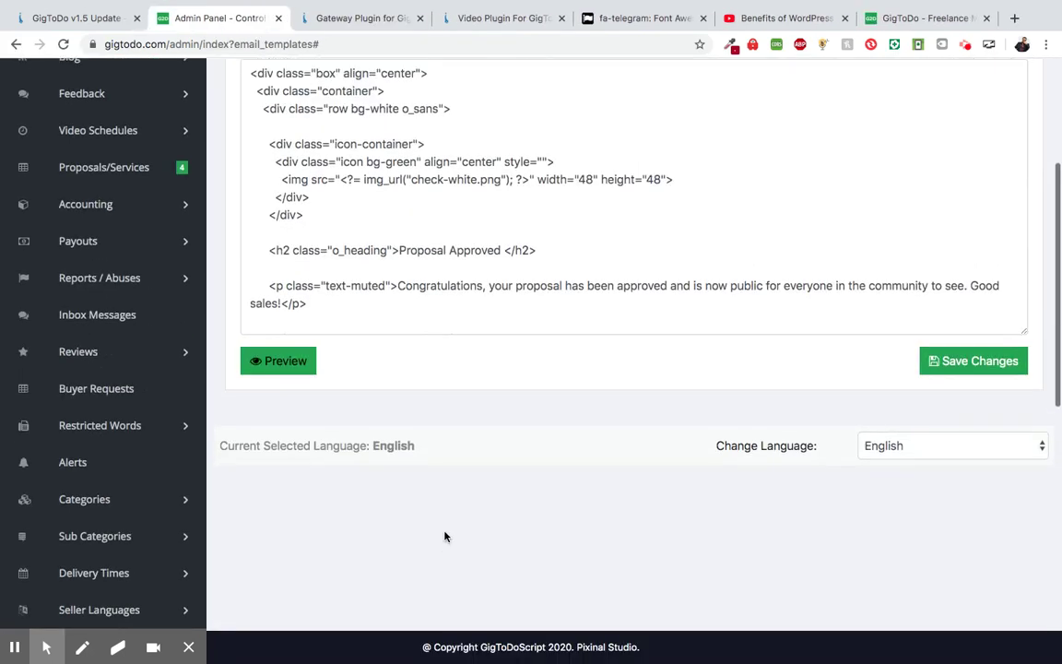
scroll(445, 536, "up", 5)
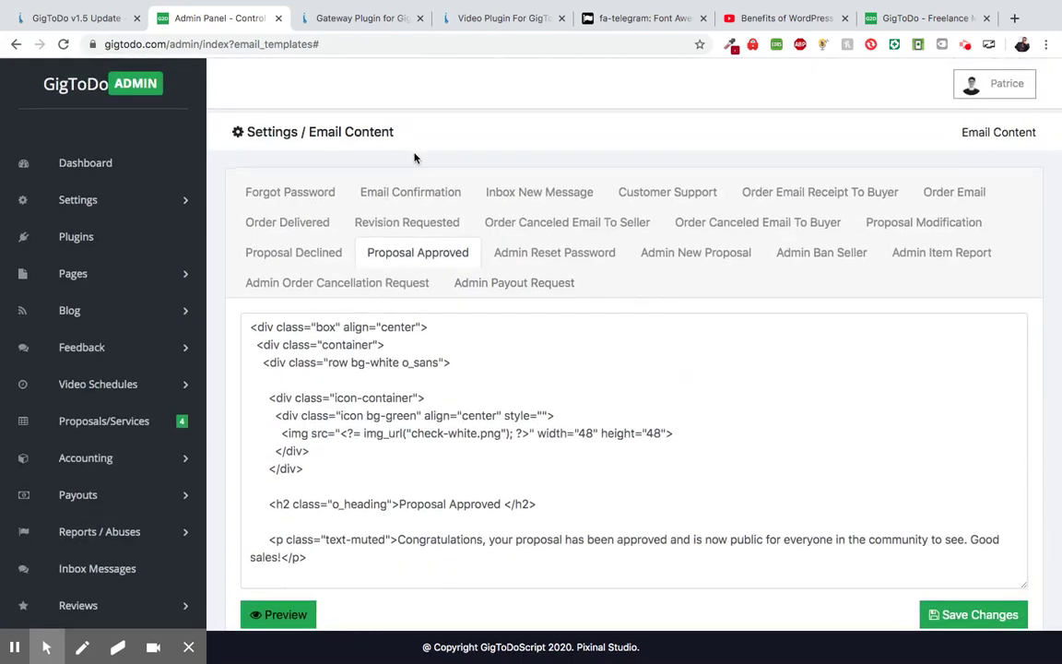
scroll(415, 158, "down", 2)
left_click(130, 132)
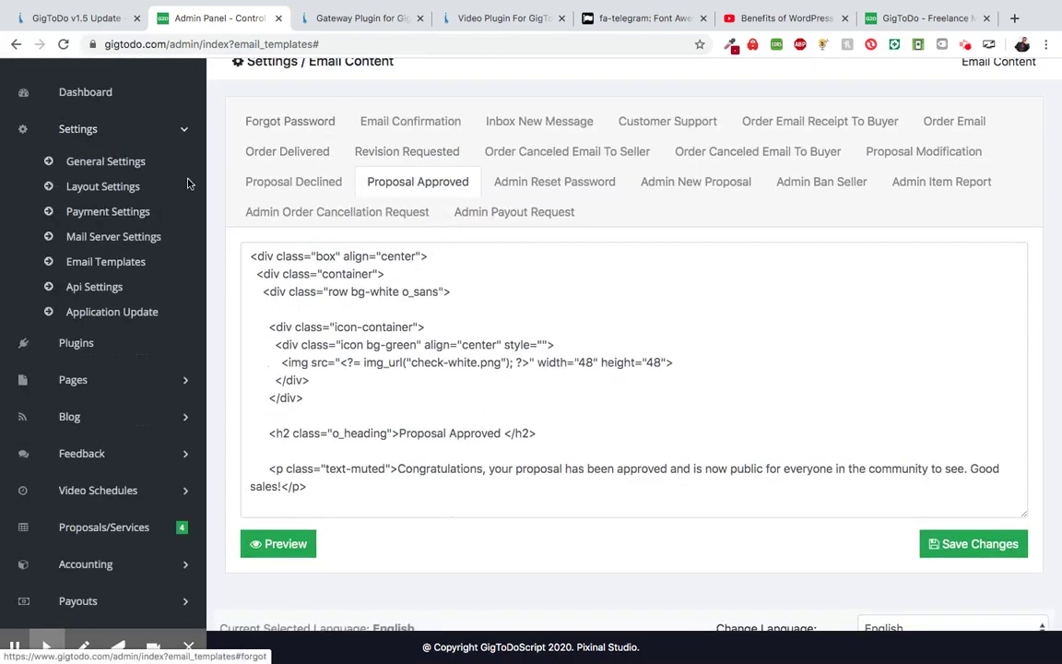
- Review the Amazon S3, Currency Convert and Video Chat sections of API Settings, then show the Video Plugin page
left_click(138, 265)
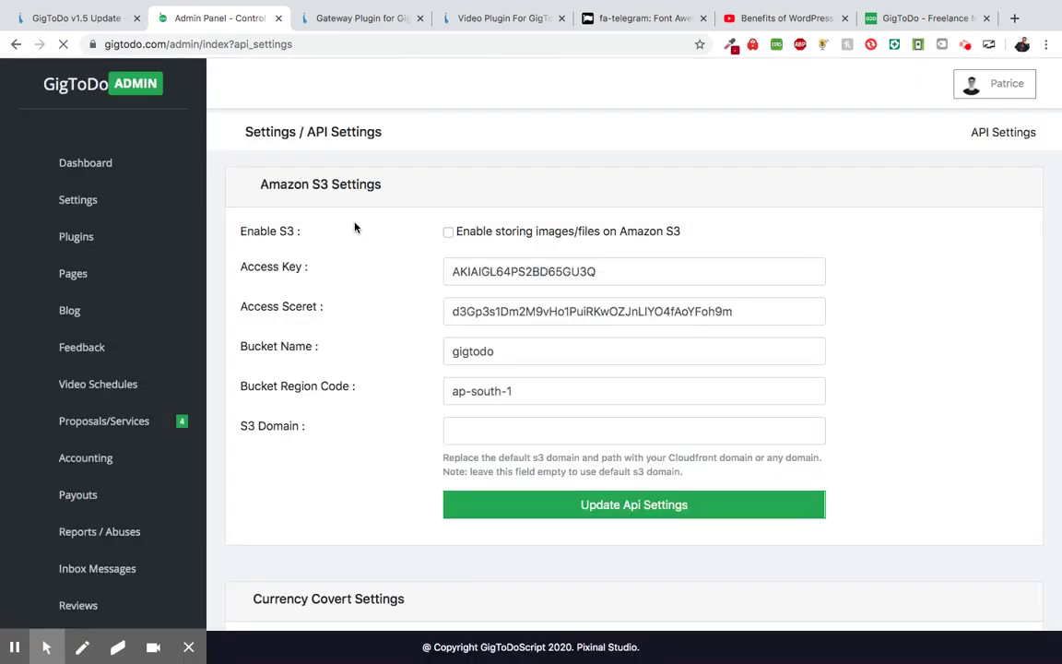
scroll(332, 216, "down", 1)
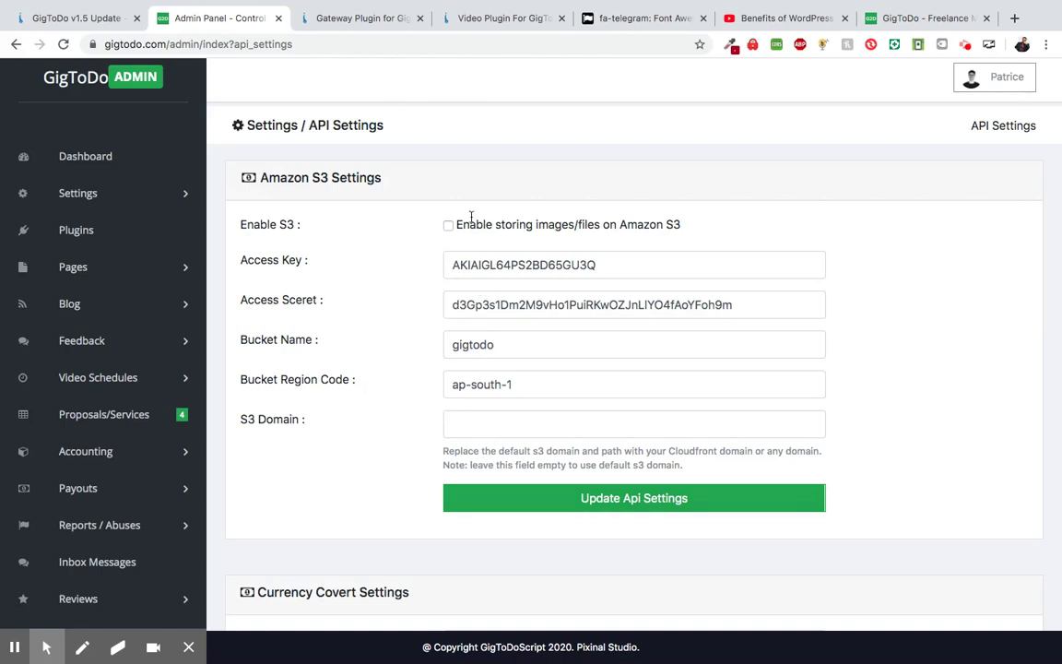
scroll(517, 87, "down", 3)
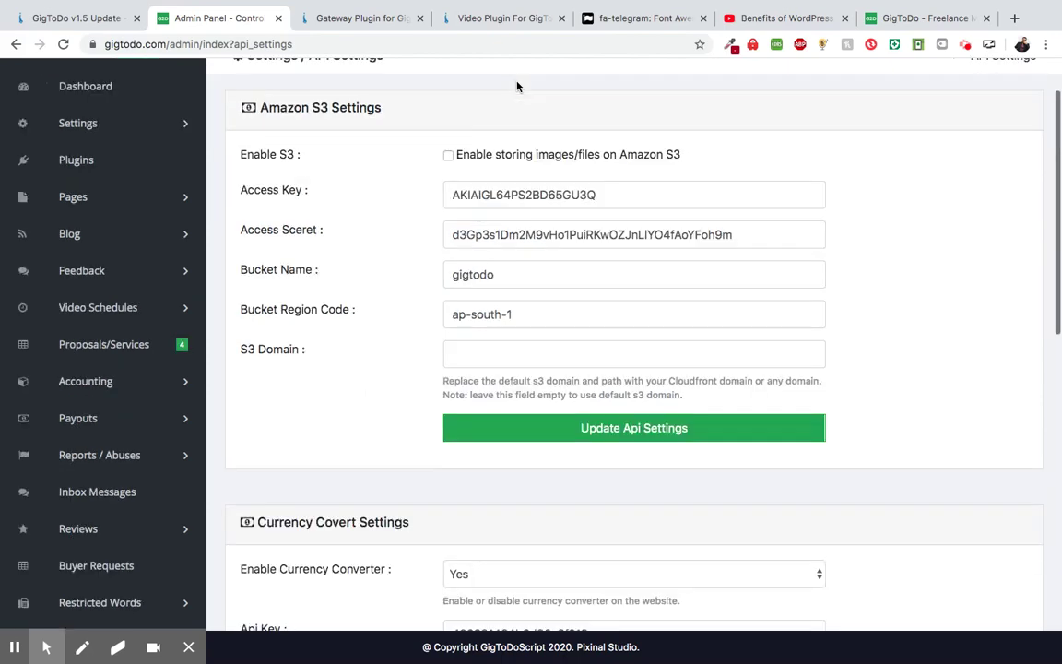
scroll(931, 367, "down", 5)
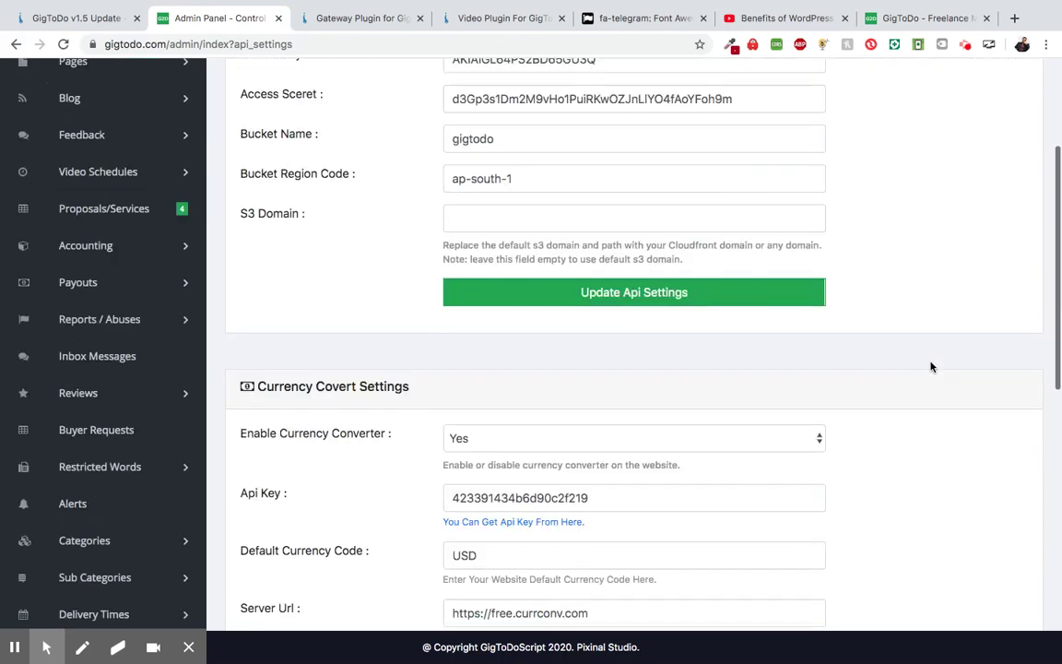
scroll(931, 367, "down", 3)
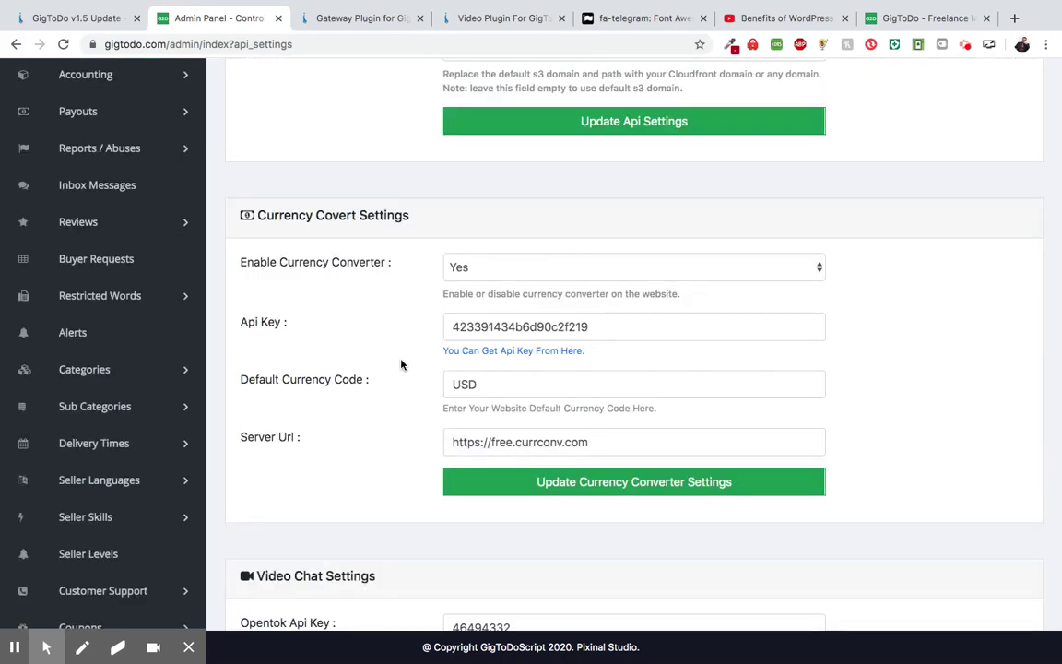
scroll(365, 403, "down", 6)
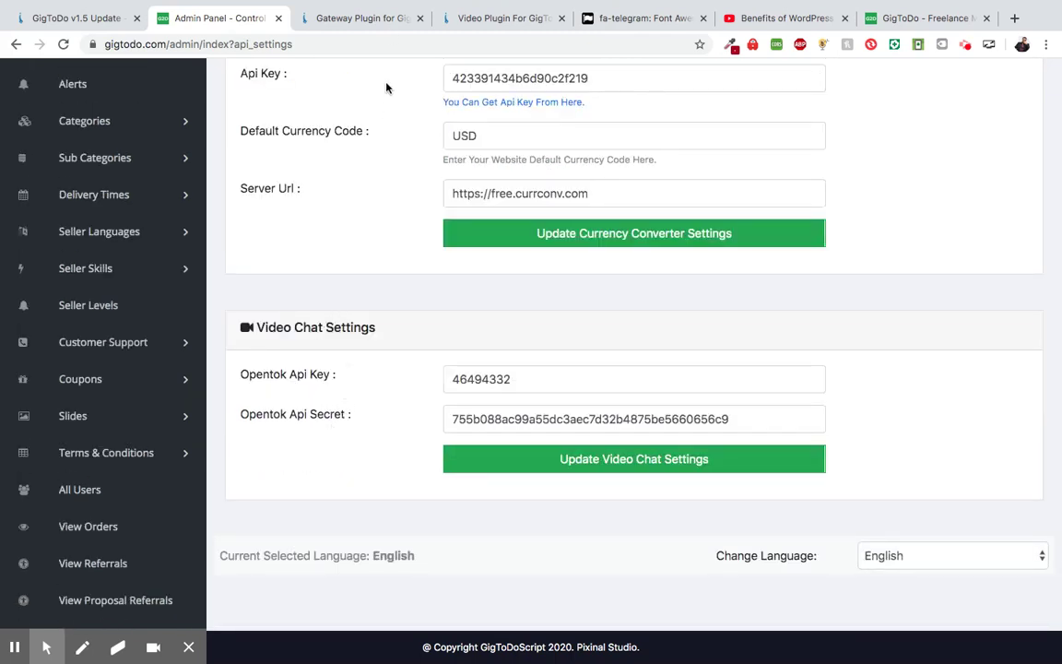
left_click(473, 19)
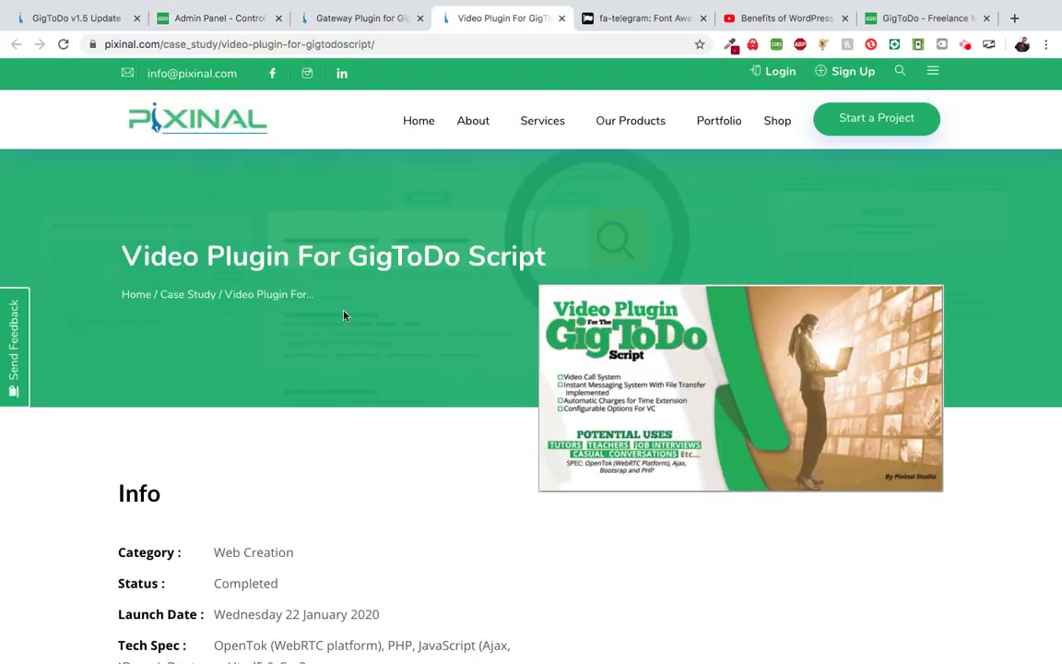
- Scroll up and down through Pixinal's 'Video Plugin For GigToDo Script' product page
scroll(343, 315, "down", 3)
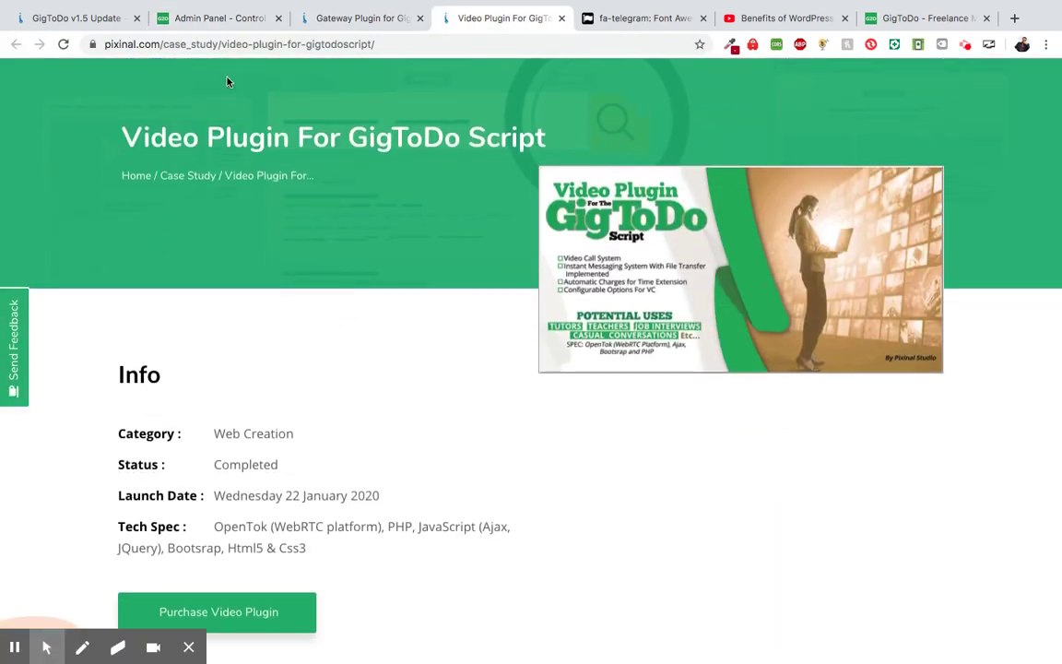
scroll(249, 179, "down", 2)
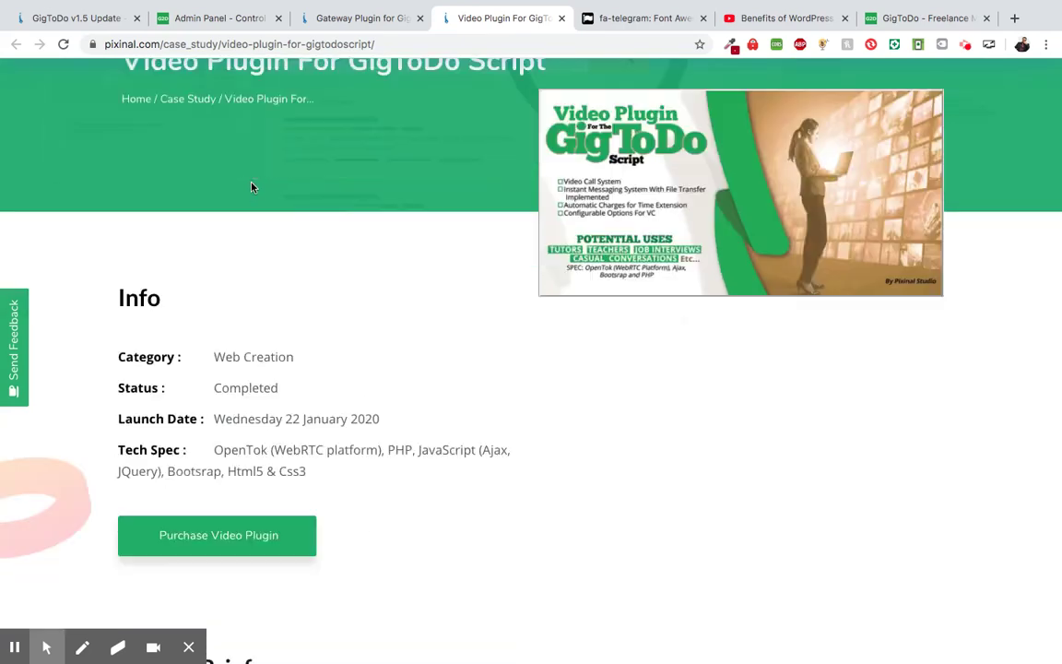
scroll(273, 299, "down", 3)
scroll(272, 357, "up", 5)
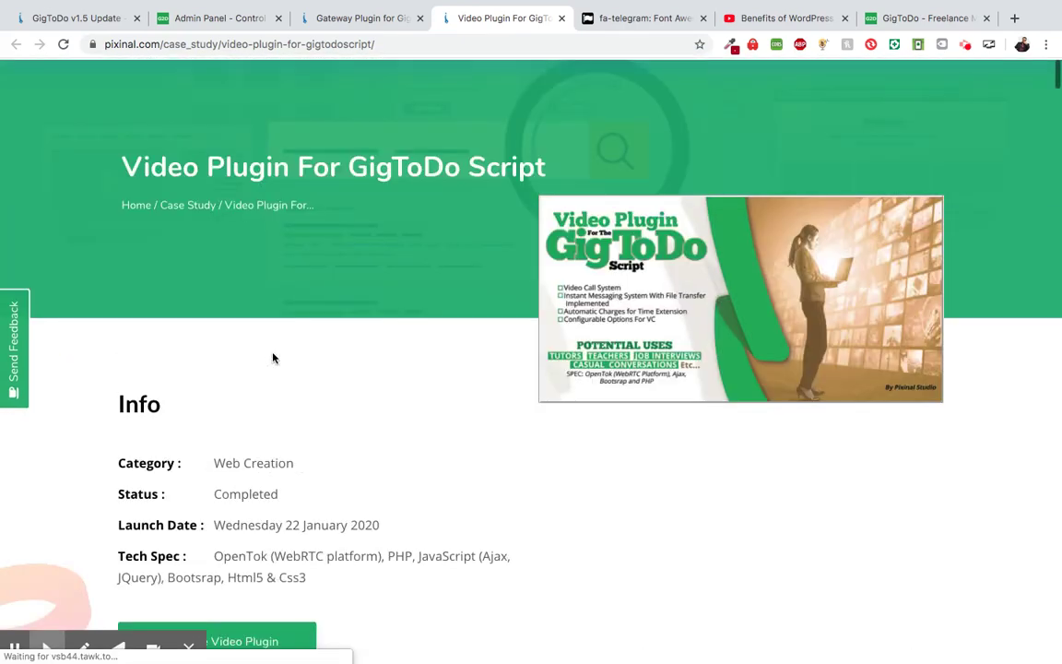
scroll(455, 328, "up", 2)
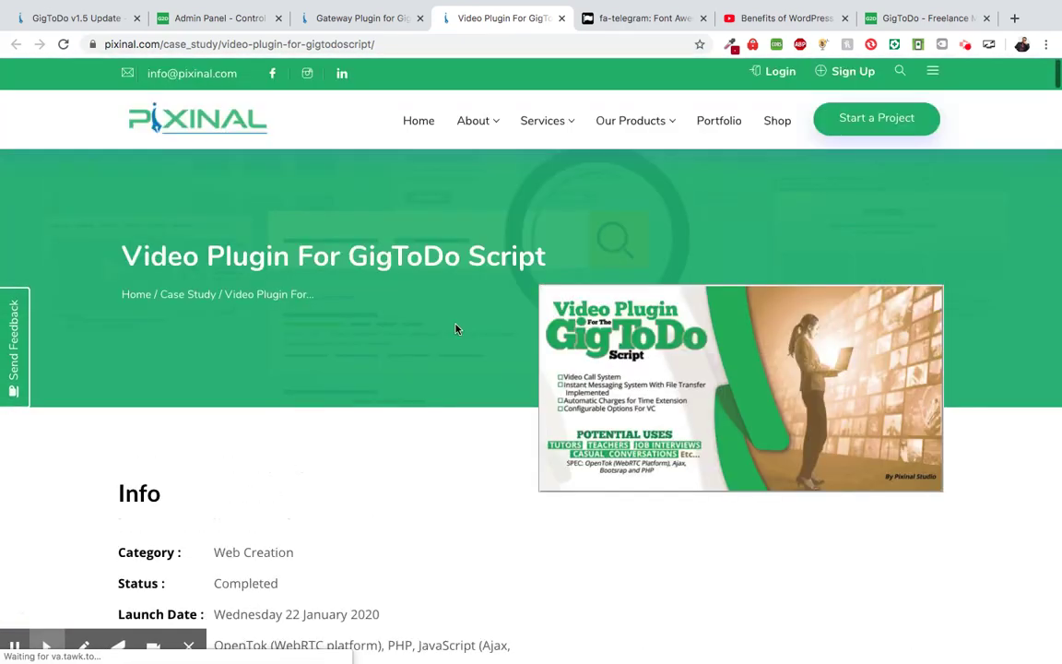
scroll(410, 361, "down", 4)
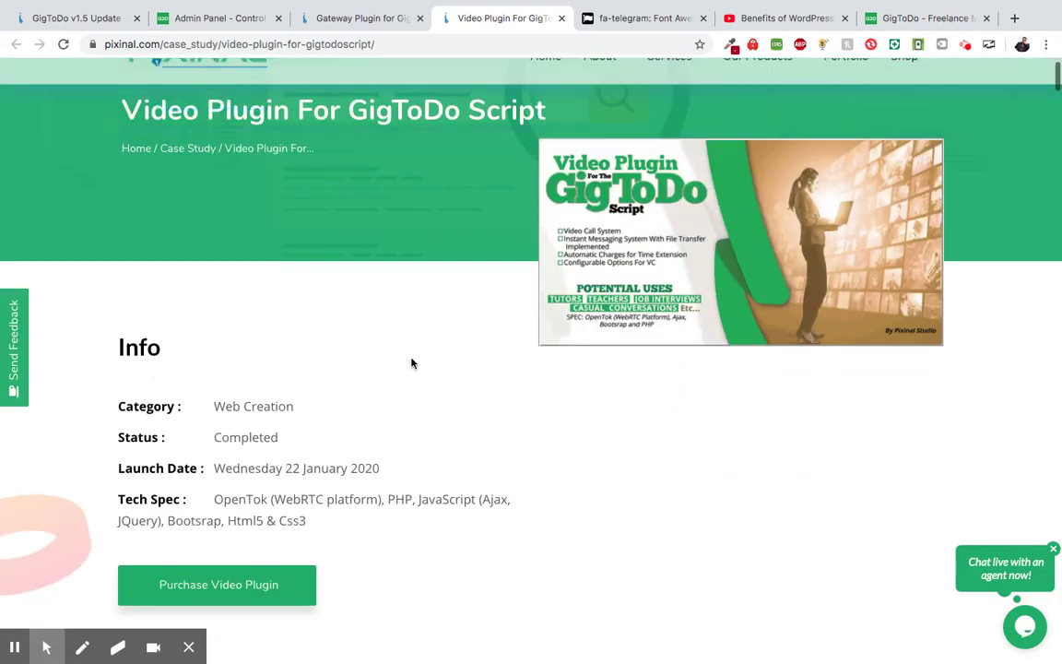
scroll(408, 417, "down", 6)
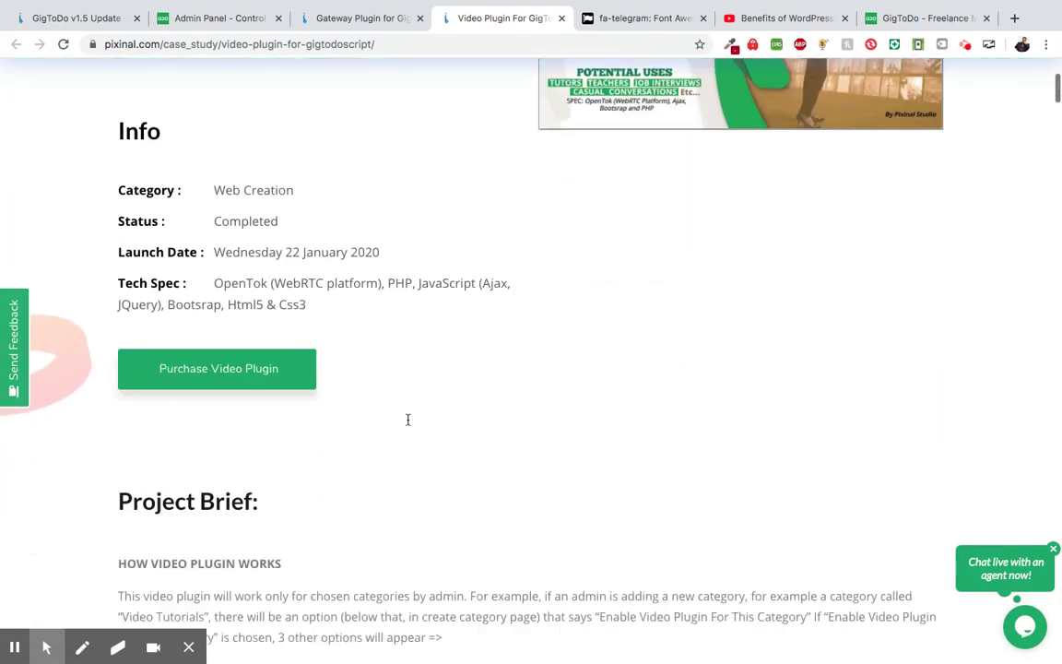
scroll(424, 417, "up", 10)
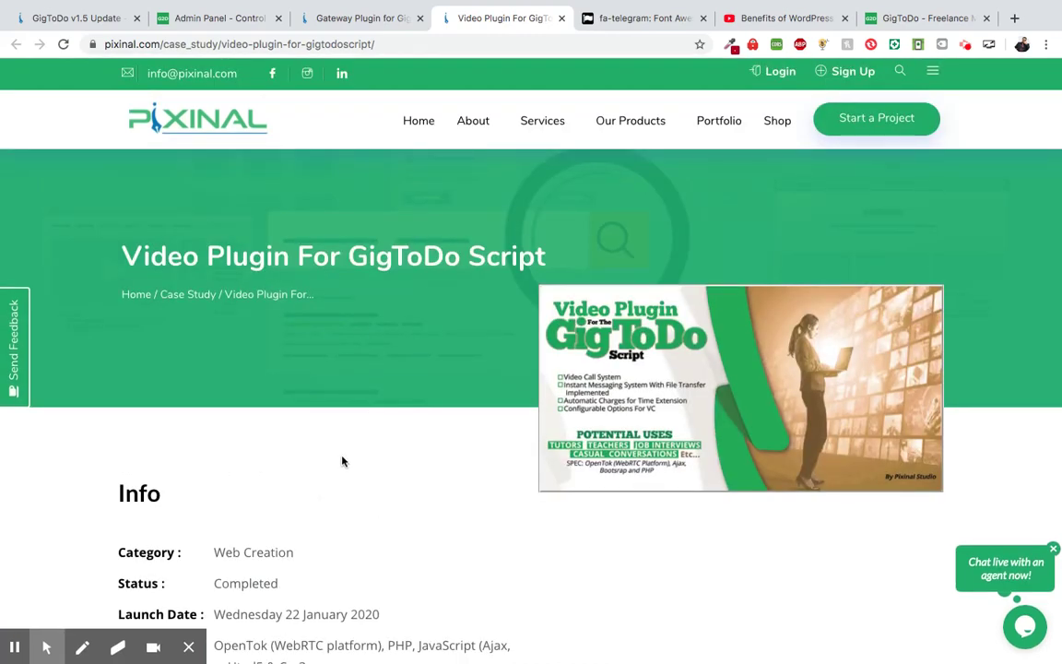
scroll(342, 460, "down", 4)
scroll(342, 461, "up", 4)
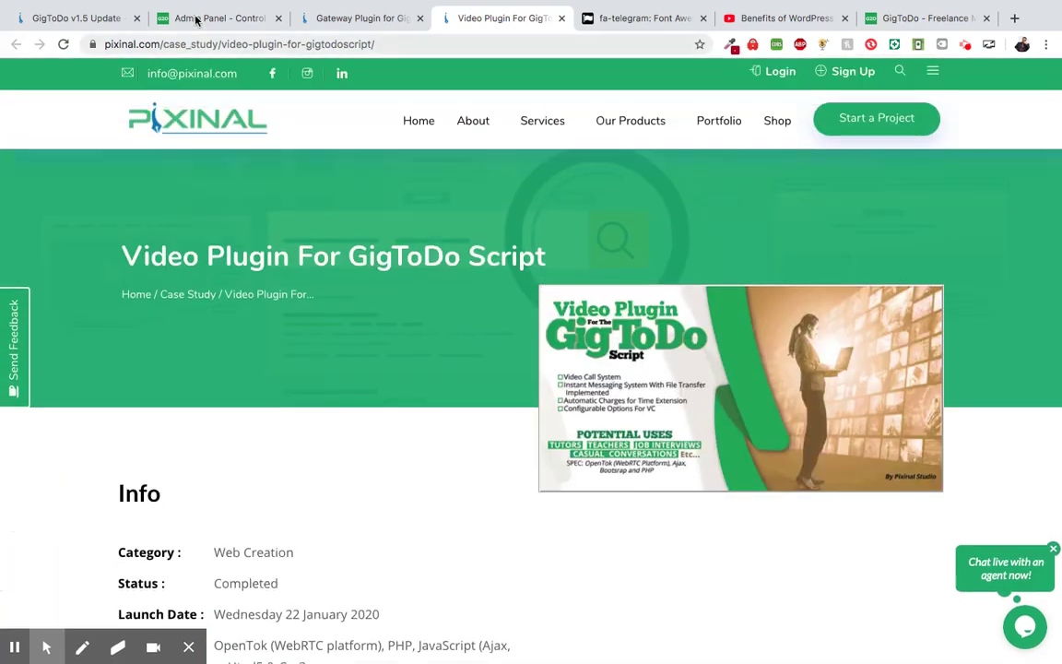
- Check the admin API Settings, read the GigToDo v1.5 Update post's feature list, then return to admin
left_click(195, 18)
scroll(318, 239, "up", 5)
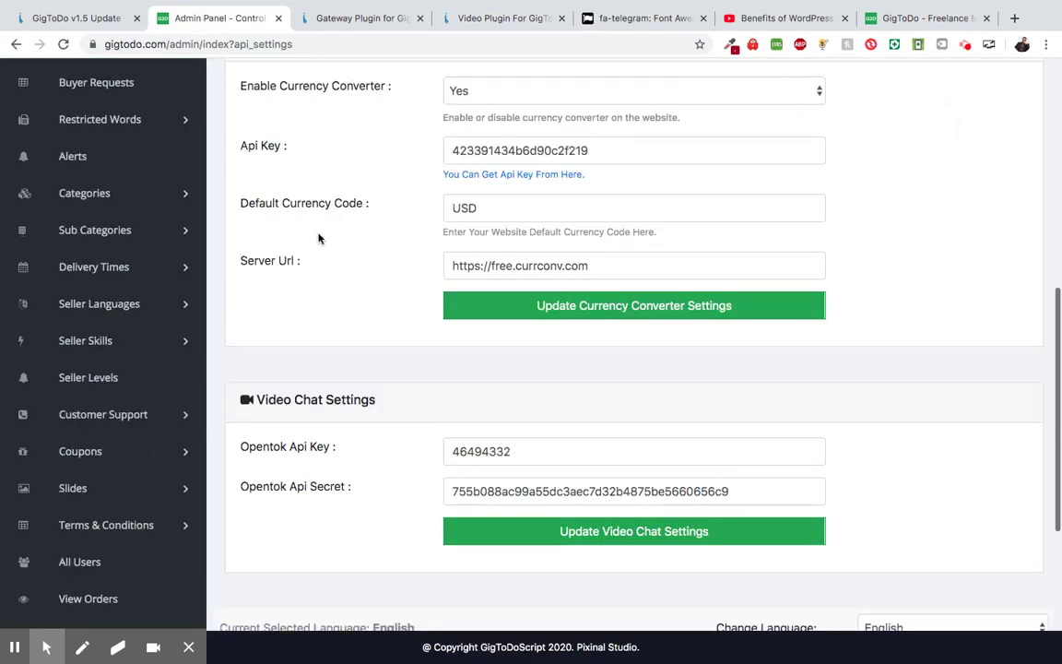
scroll(318, 239, "up", 5)
left_click(71, 28)
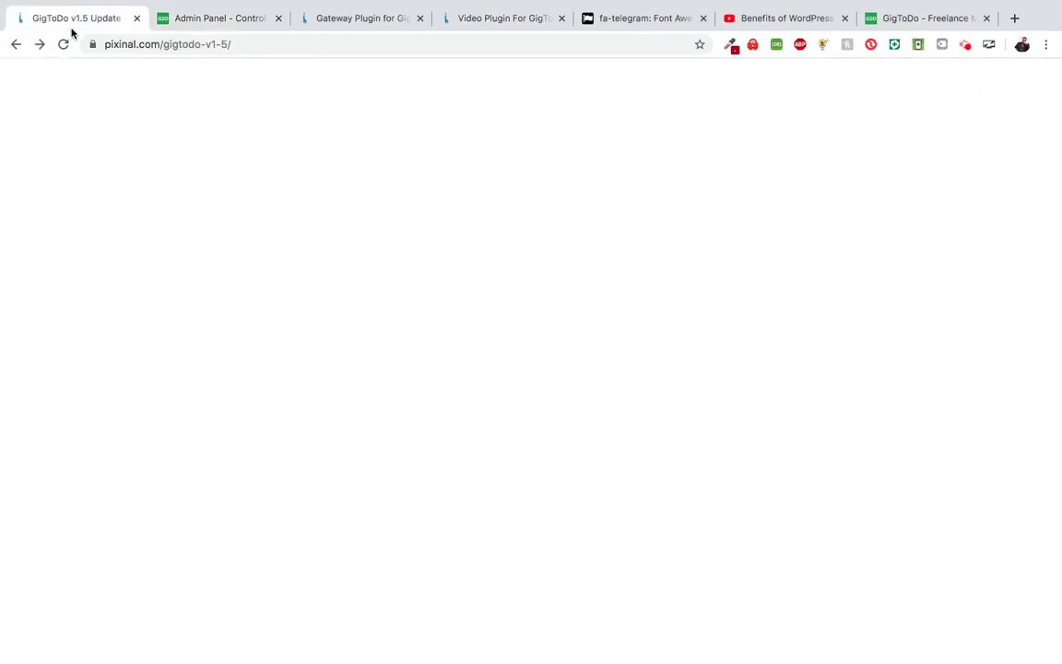
scroll(218, 405, "down", 5)
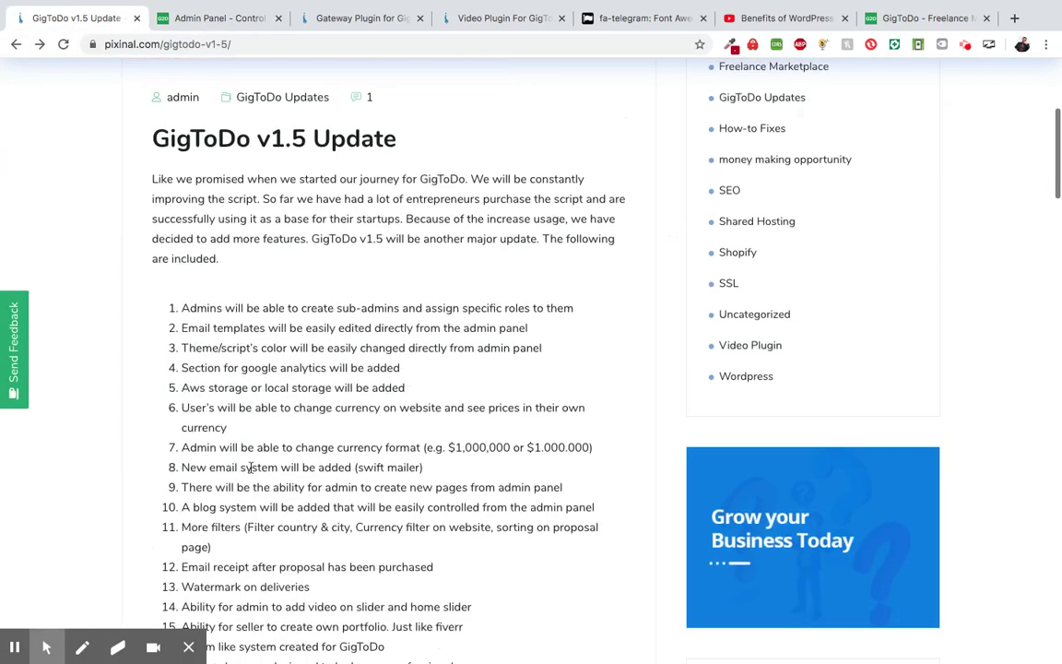
scroll(190, 339, "down", 1)
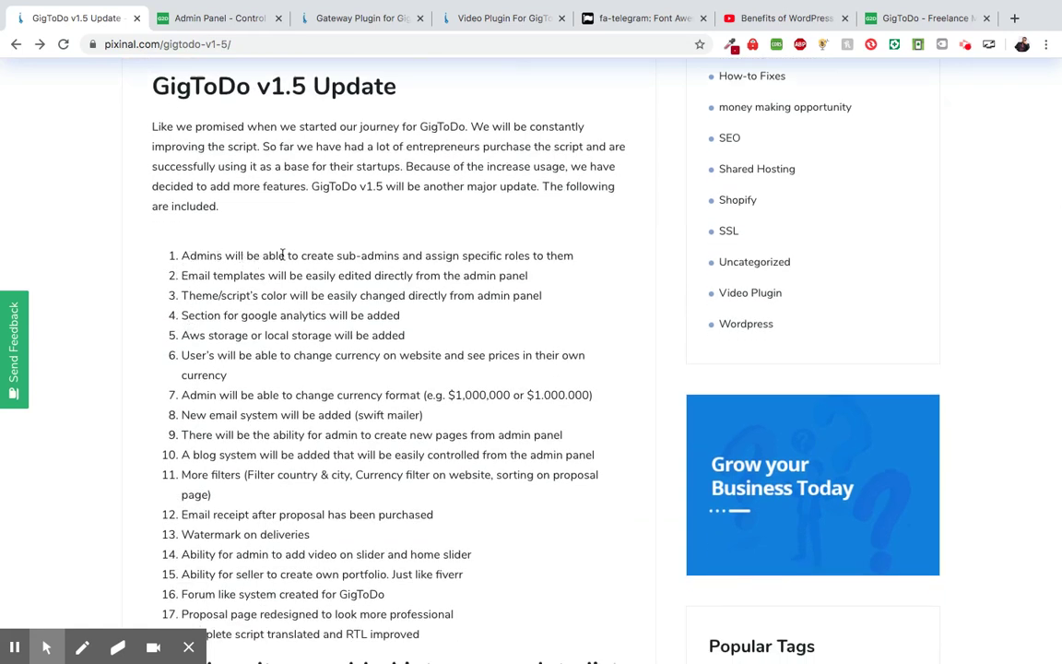
left_click(215, 22)
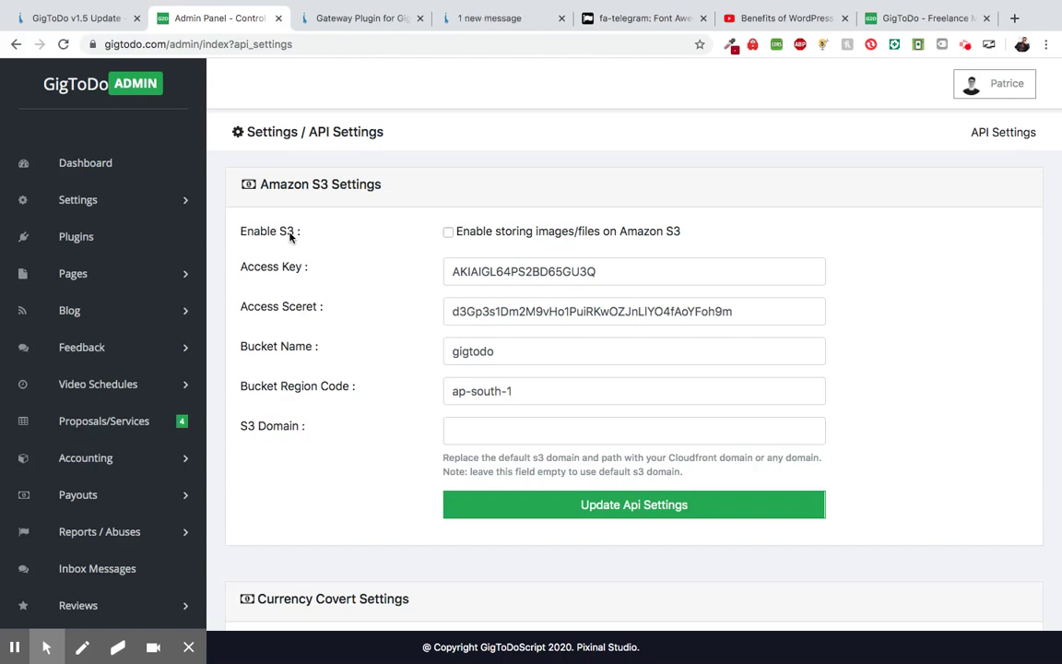
- Open the View Admins list showing both administrators with e-mail, image, country and job
scroll(291, 231, "down", 5)
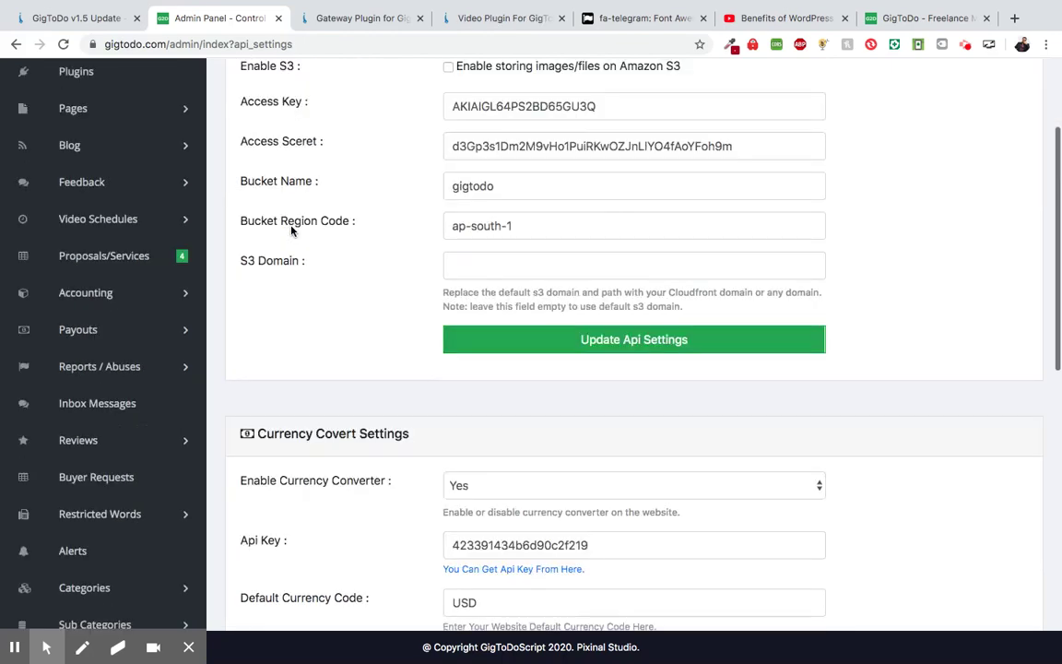
scroll(291, 231, "down", 10)
left_click(98, 534)
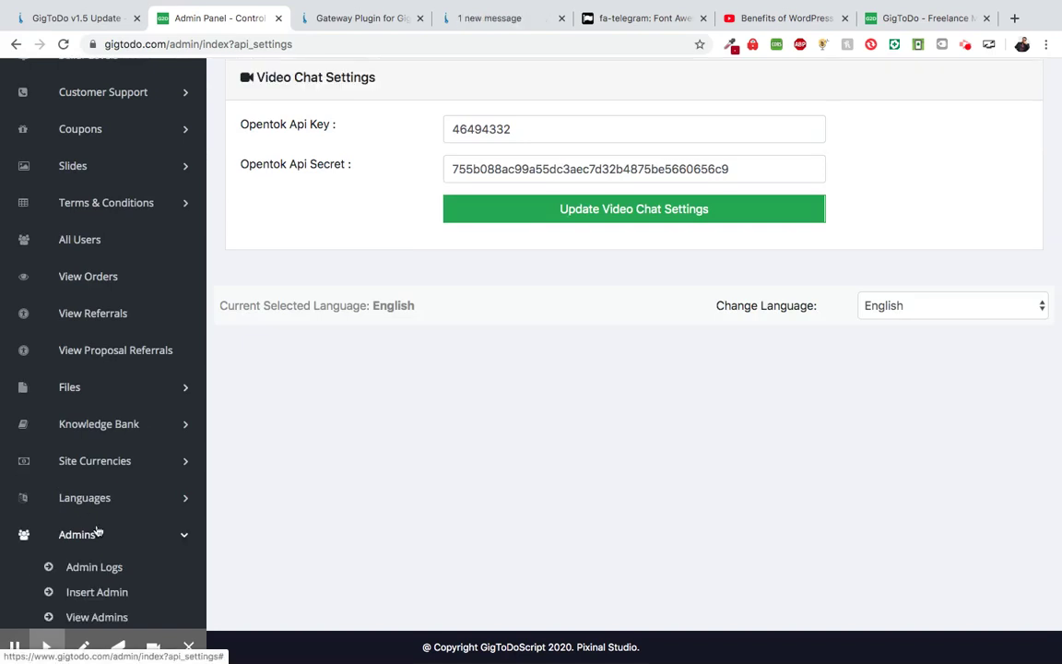
scroll(97, 531, "down", 1)
scroll(98, 531, "down", 1)
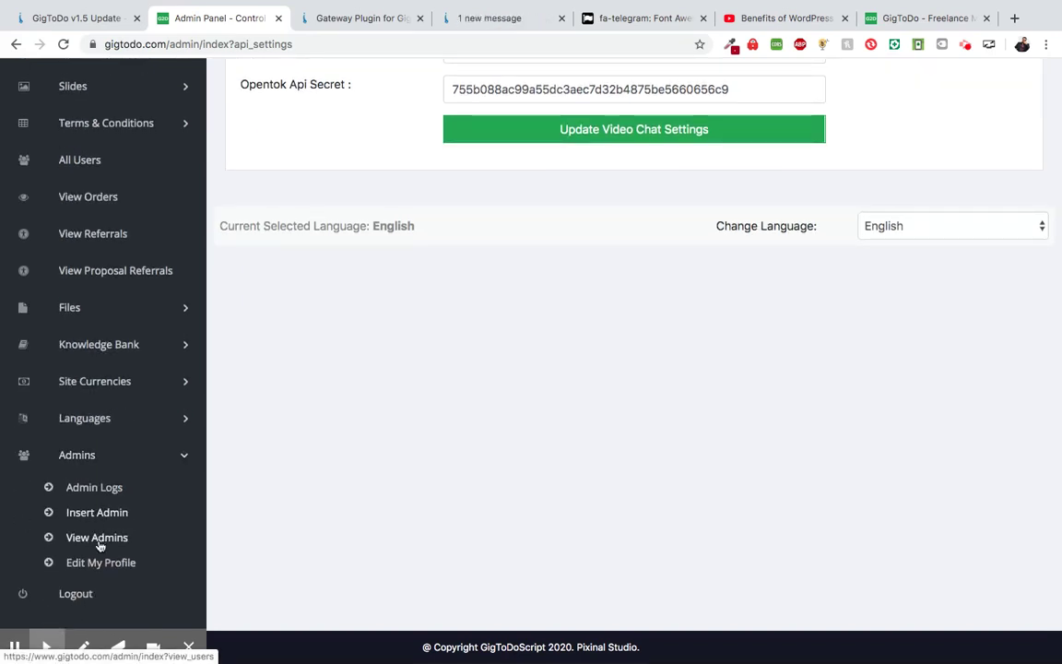
left_click(100, 540)
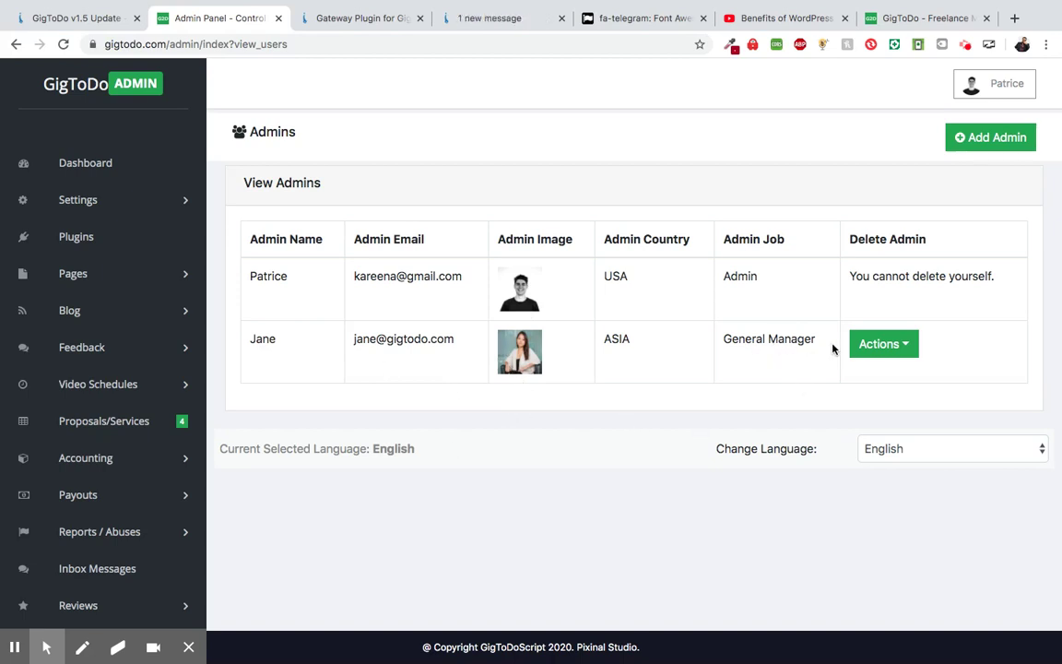
- Open the General Manager's Edit Rights and review her ticked rights, including Blog, Proposals, Payouts, Orders
left_click(880, 343)
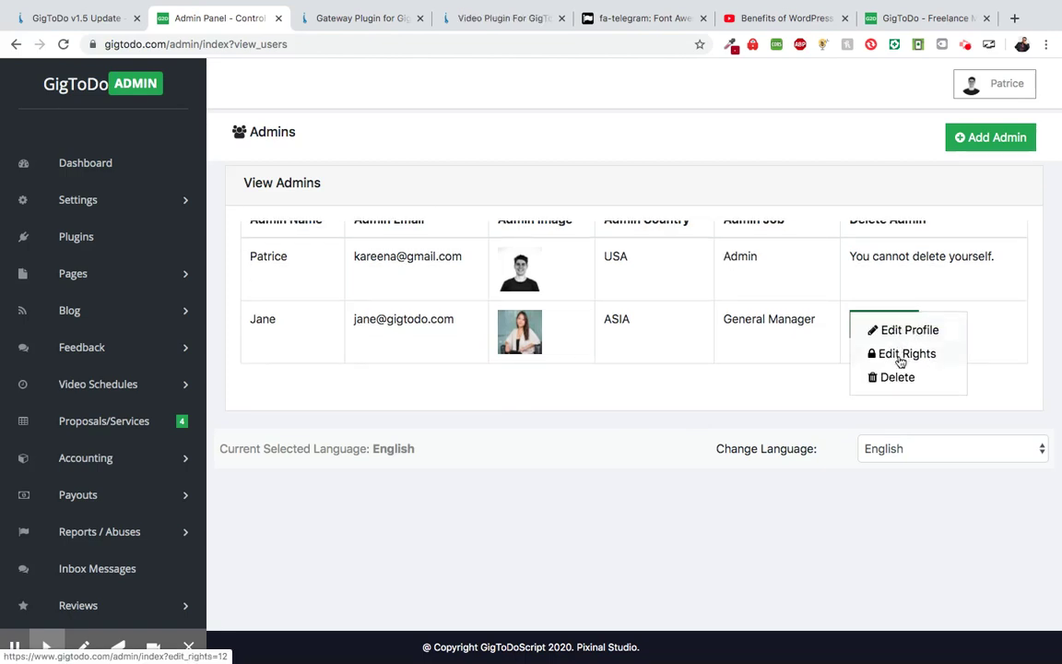
left_click(901, 354)
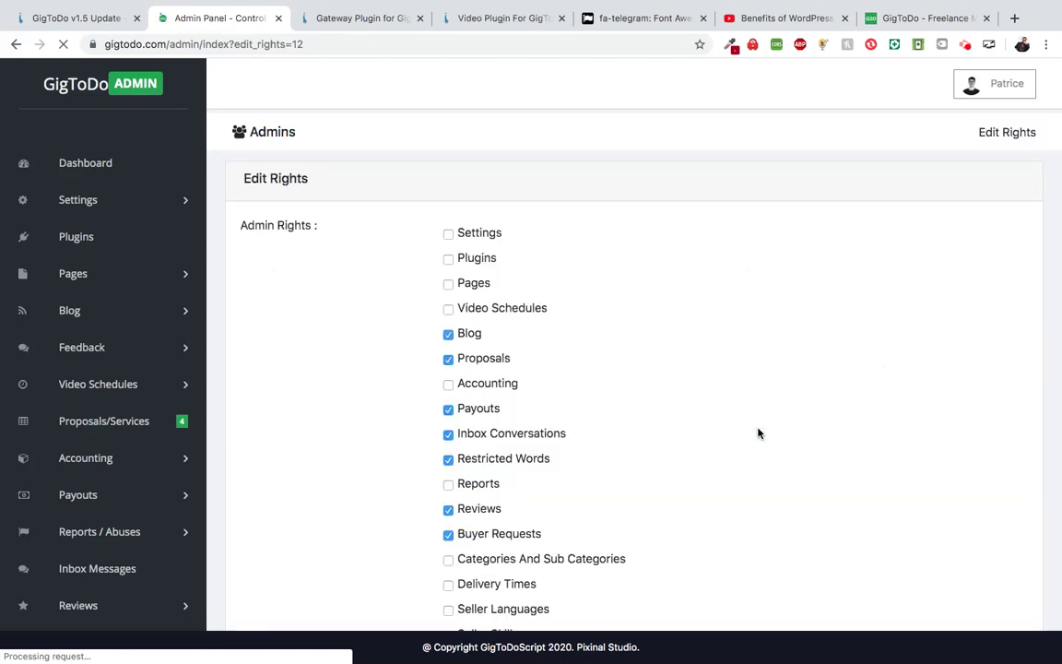
scroll(705, 395, "down", 4)
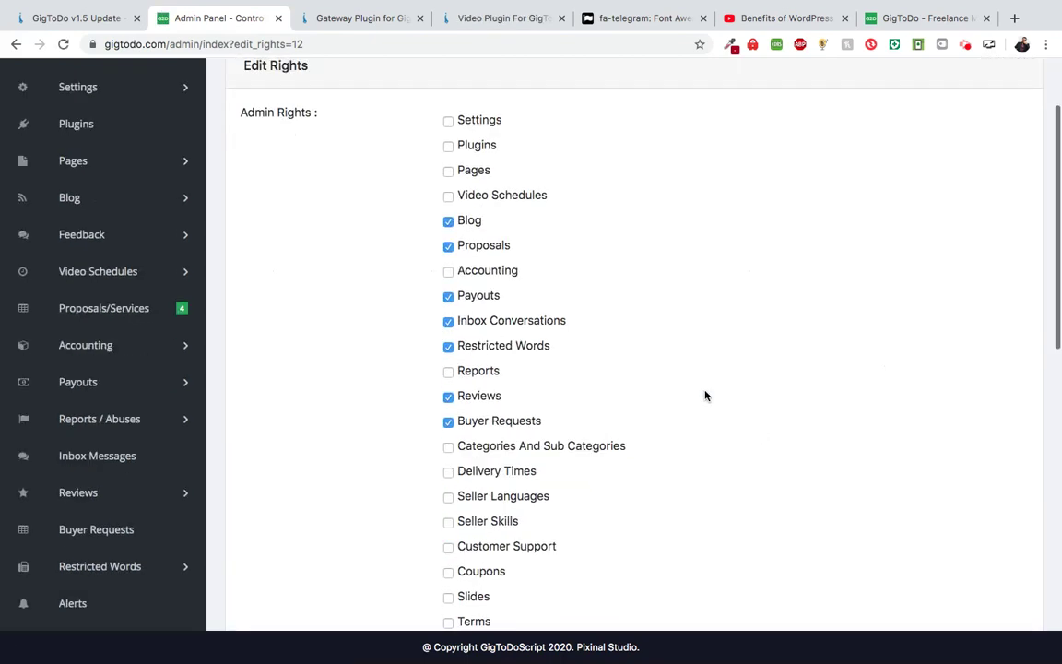
scroll(705, 395, "up", 3)
scroll(706, 396, "up", 1)
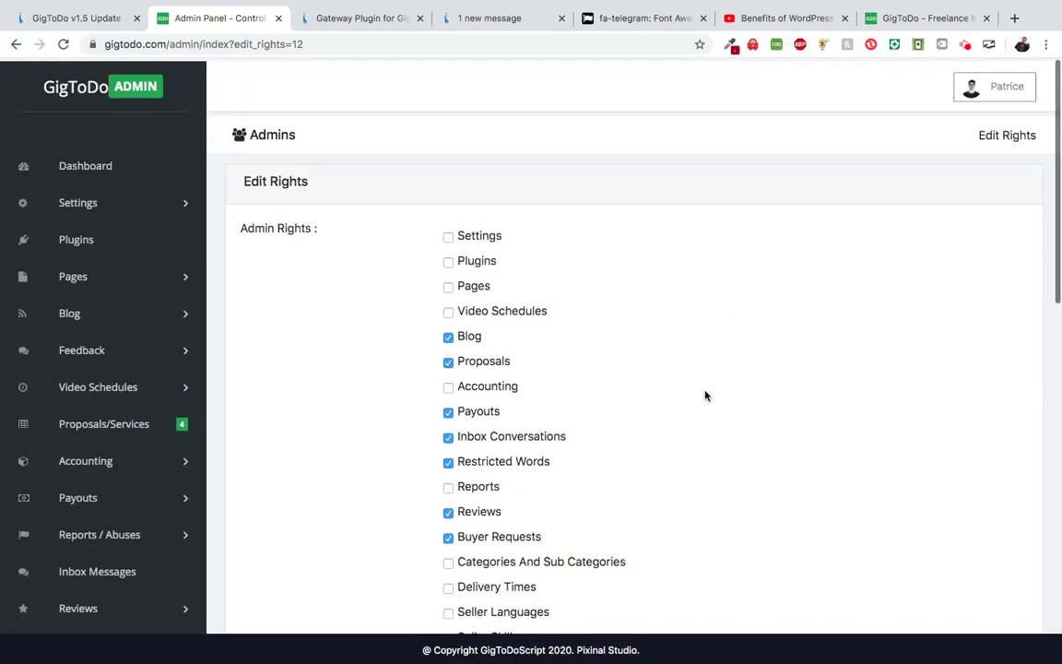
scroll(638, 360, "down", 1)
scroll(488, 305, "down", 1)
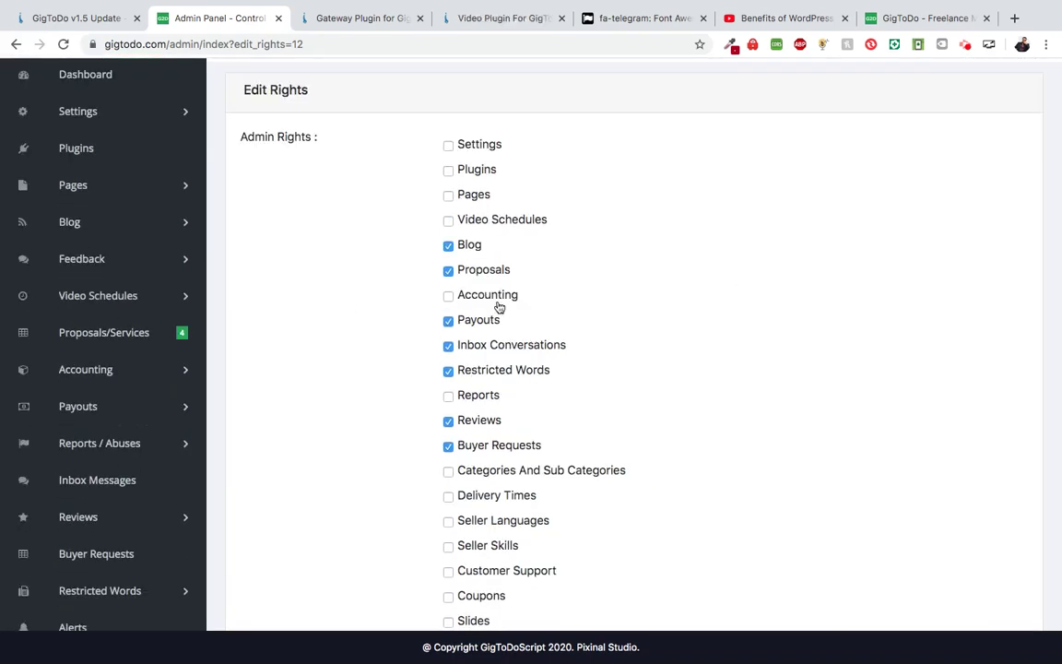
scroll(497, 270, "up", 1)
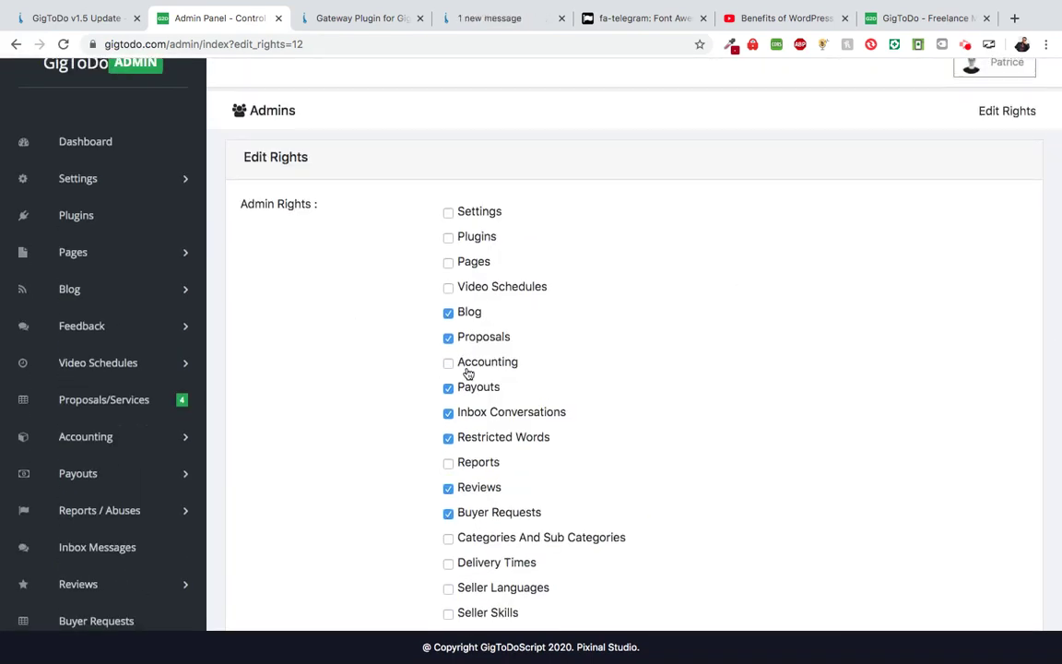
scroll(467, 372, "down", 1)
scroll(466, 373, "down", 1)
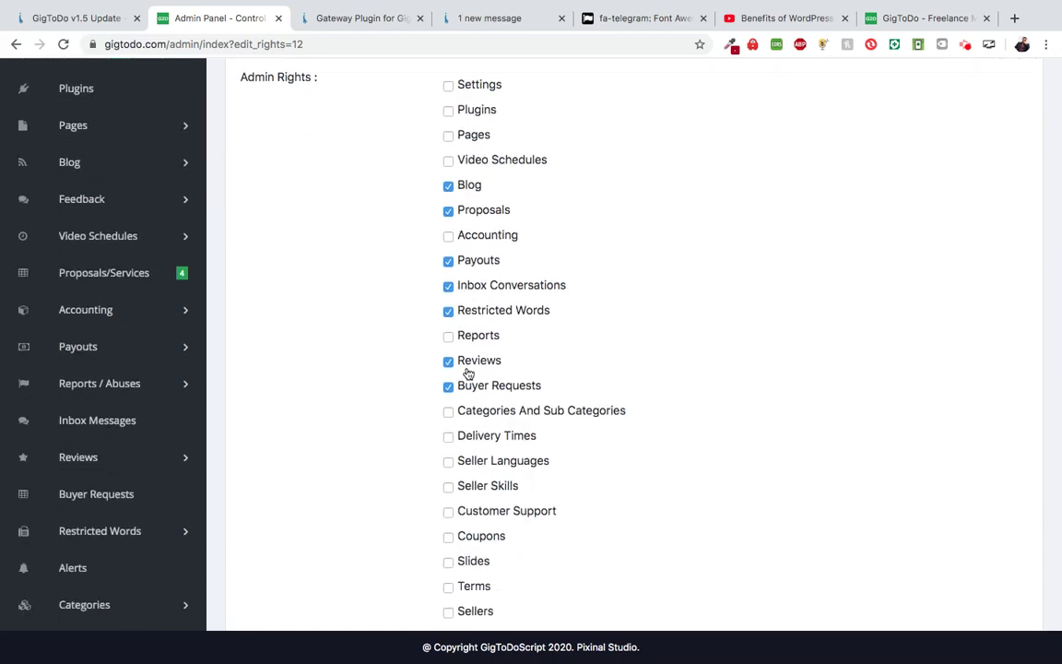
scroll(472, 367, "down", 1)
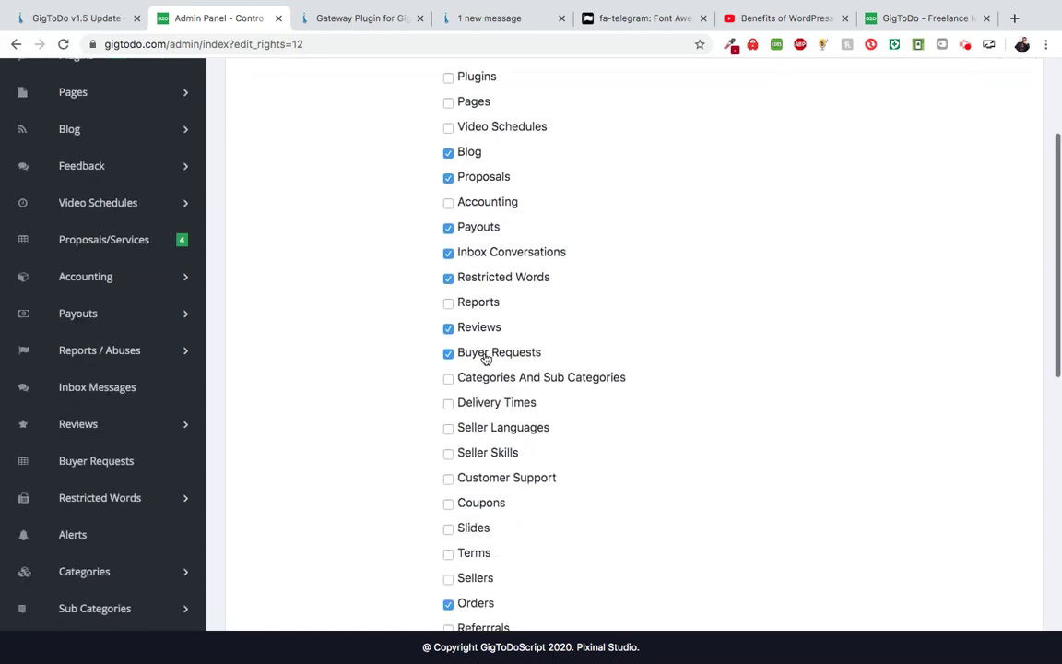
scroll(483, 356, "down", 2)
scroll(486, 358, "up", 5)
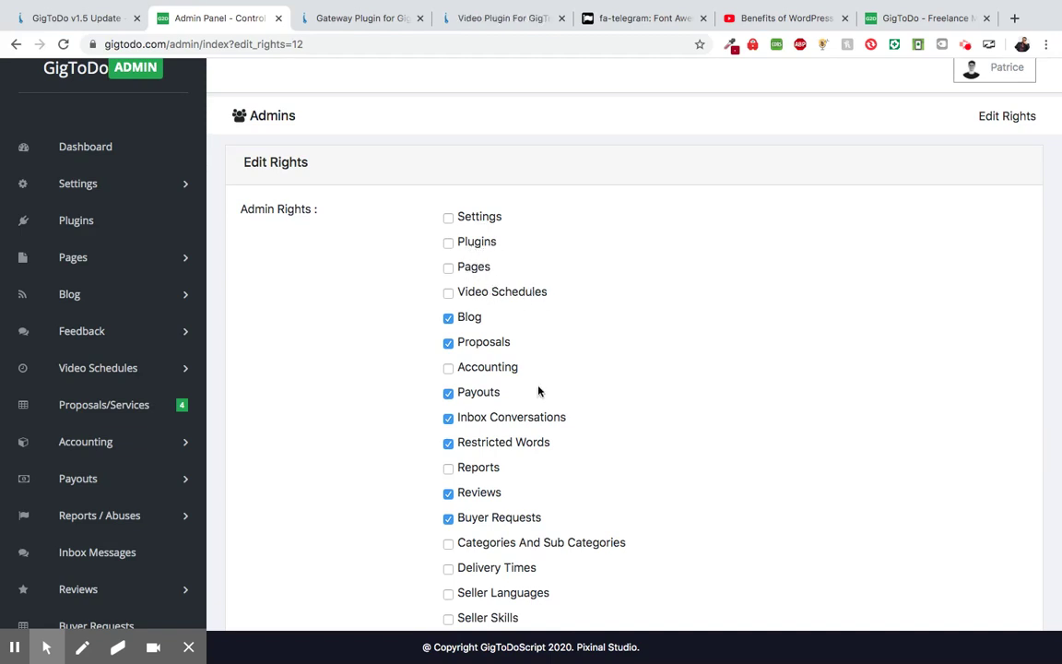
scroll(536, 435, "down", 5)
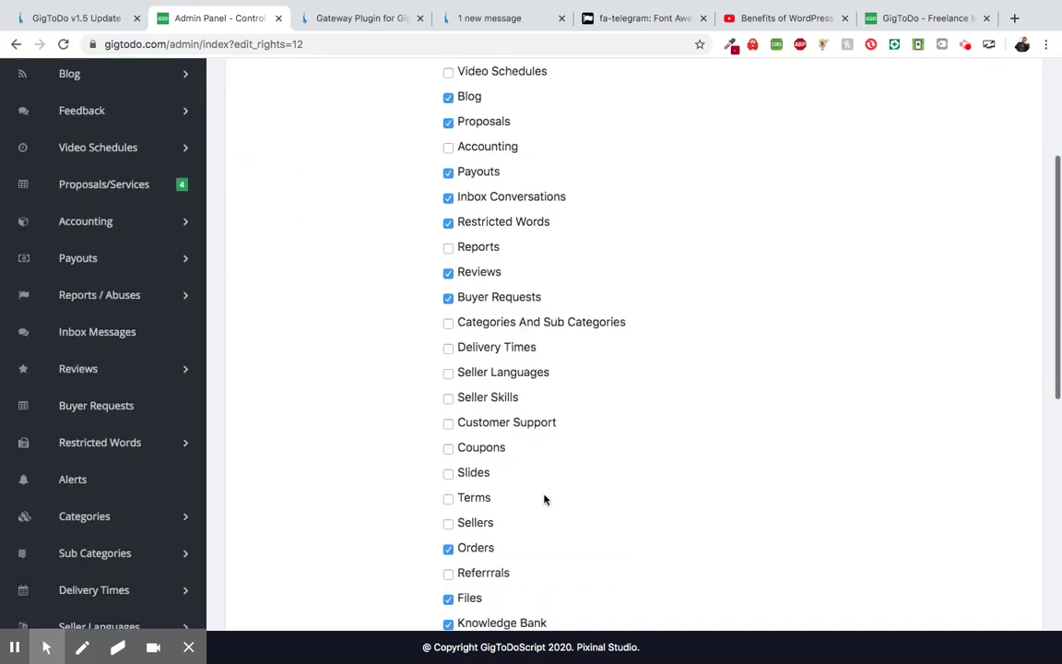
scroll(544, 499, "down", 5)
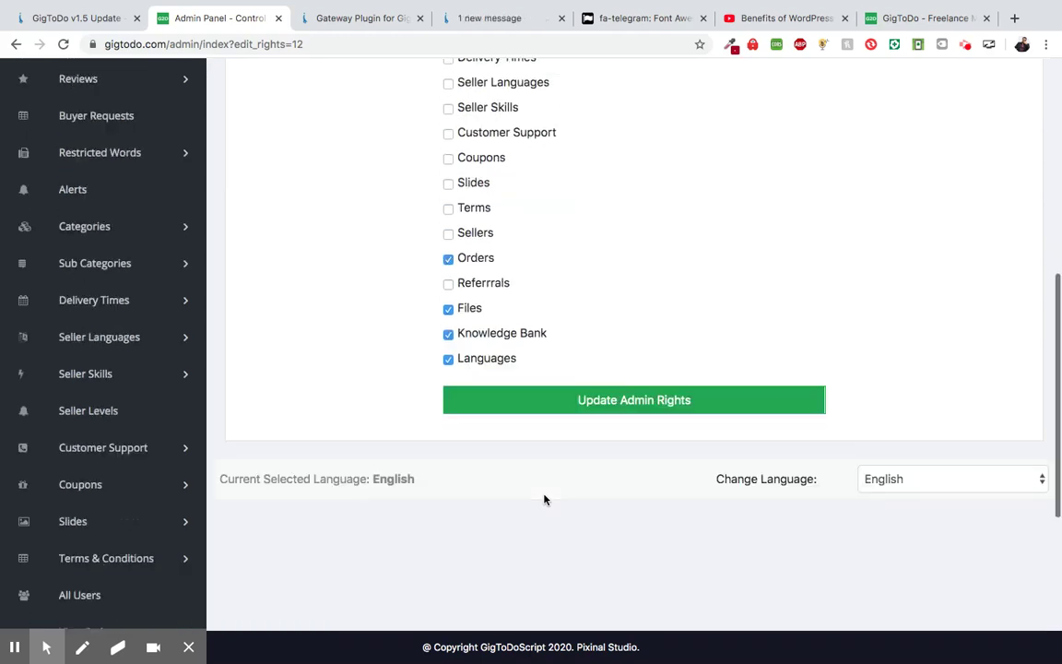
scroll(538, 238, "up", 5)
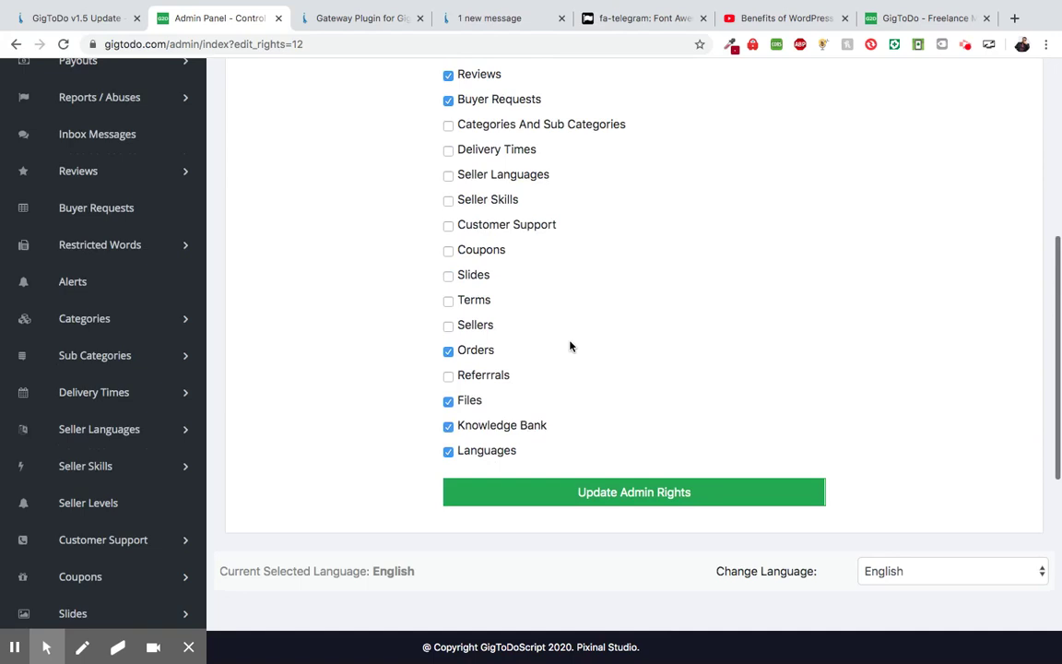
scroll(600, 388, "down", 1)
scroll(754, 291, "up", 6)
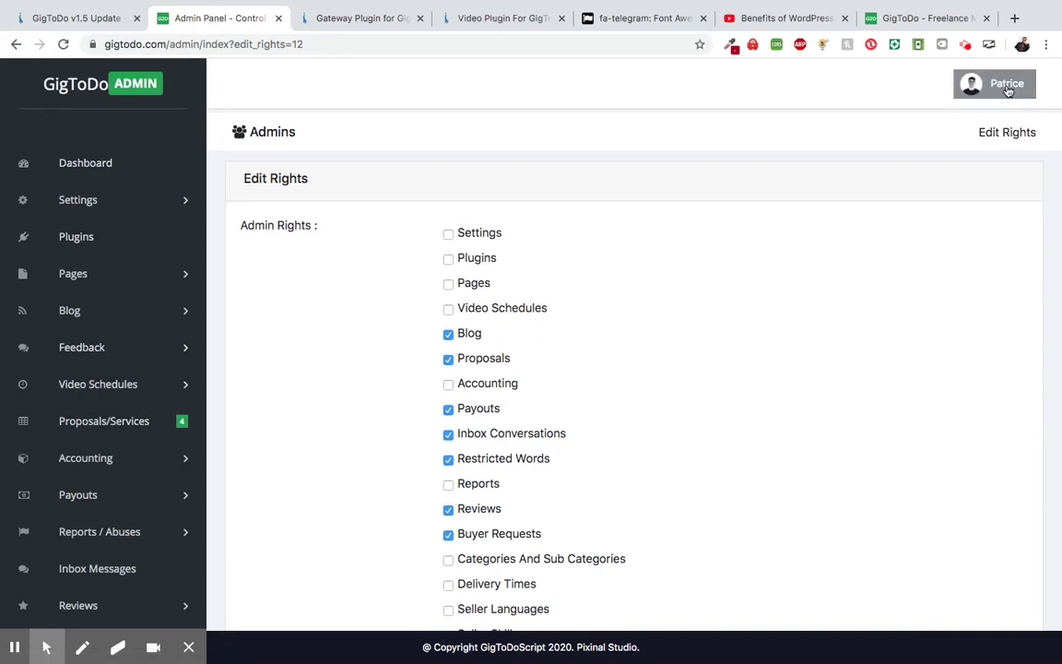
- Log out of the admin account and enter the General Manager's e-mail on the login form
left_click(1008, 89)
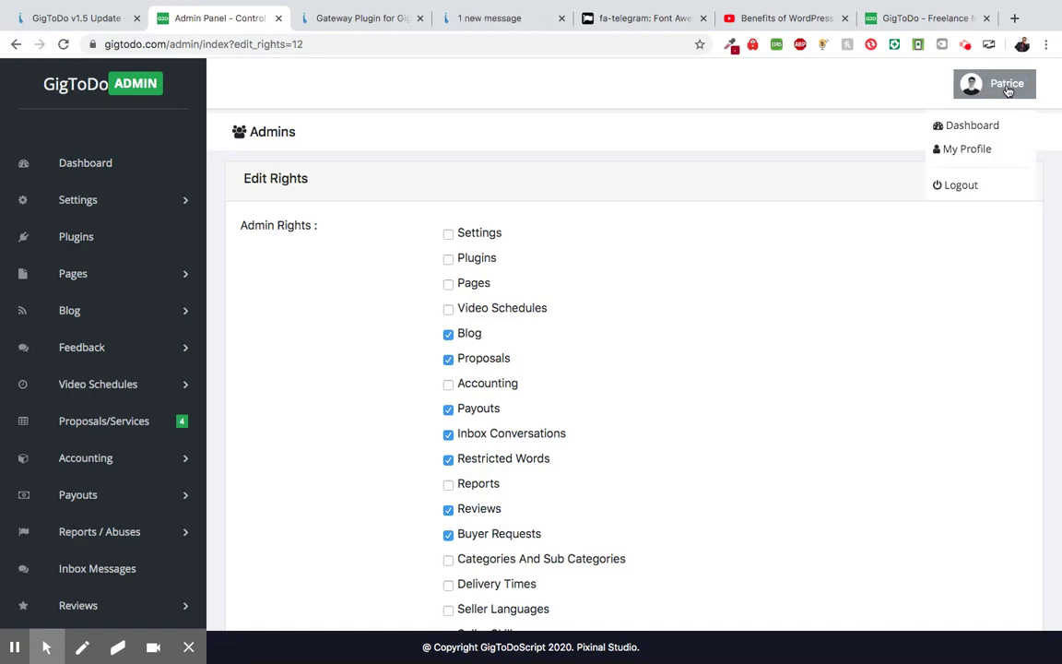
left_click(957, 185)
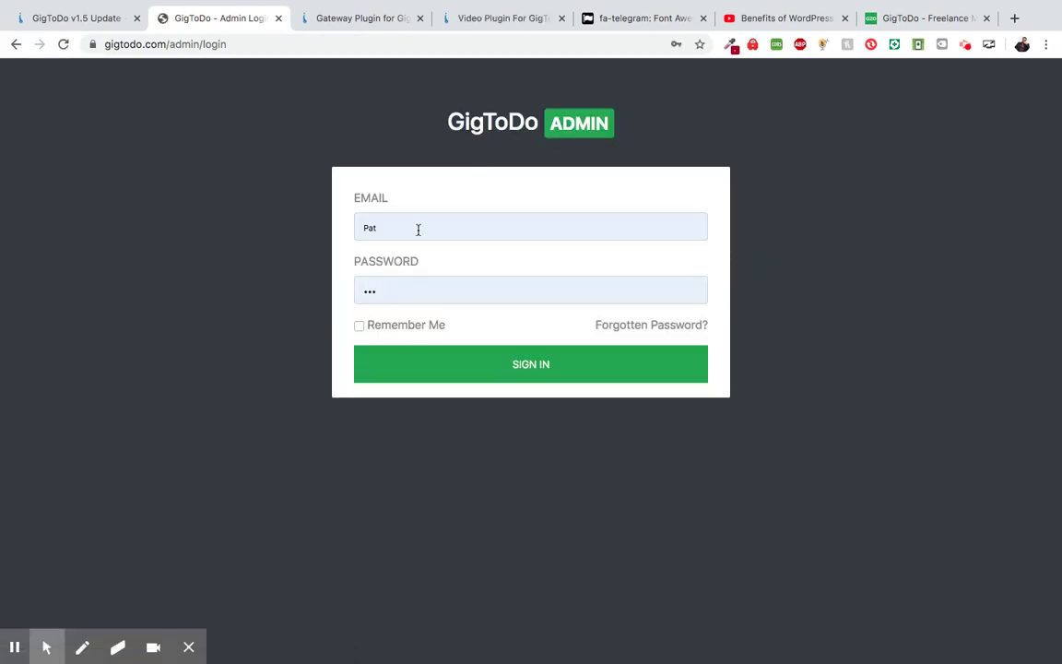
double_click(417, 230)
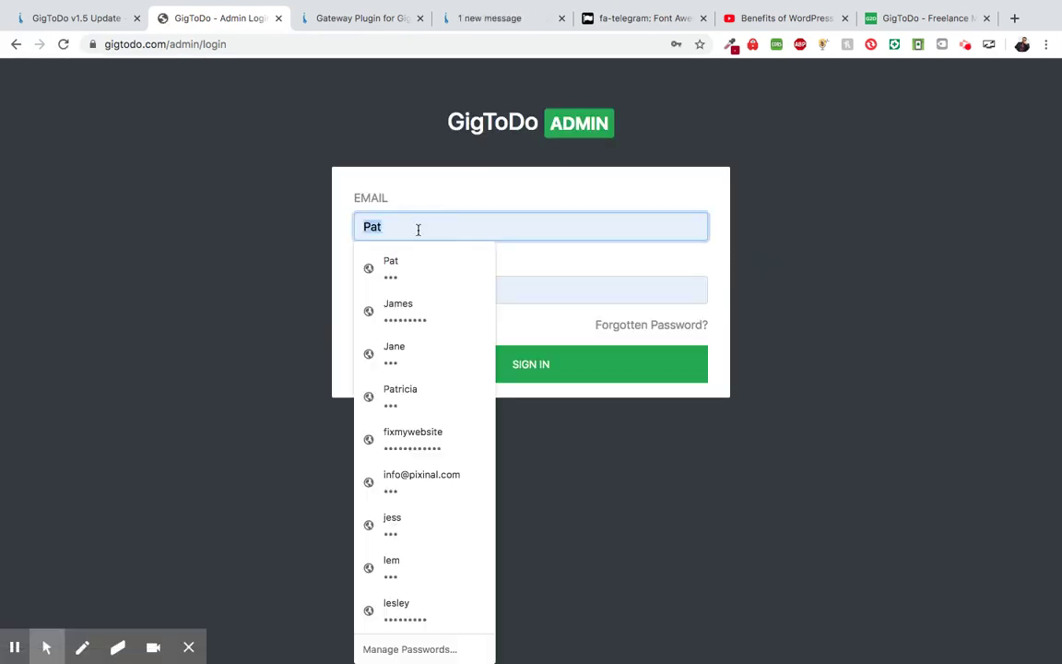
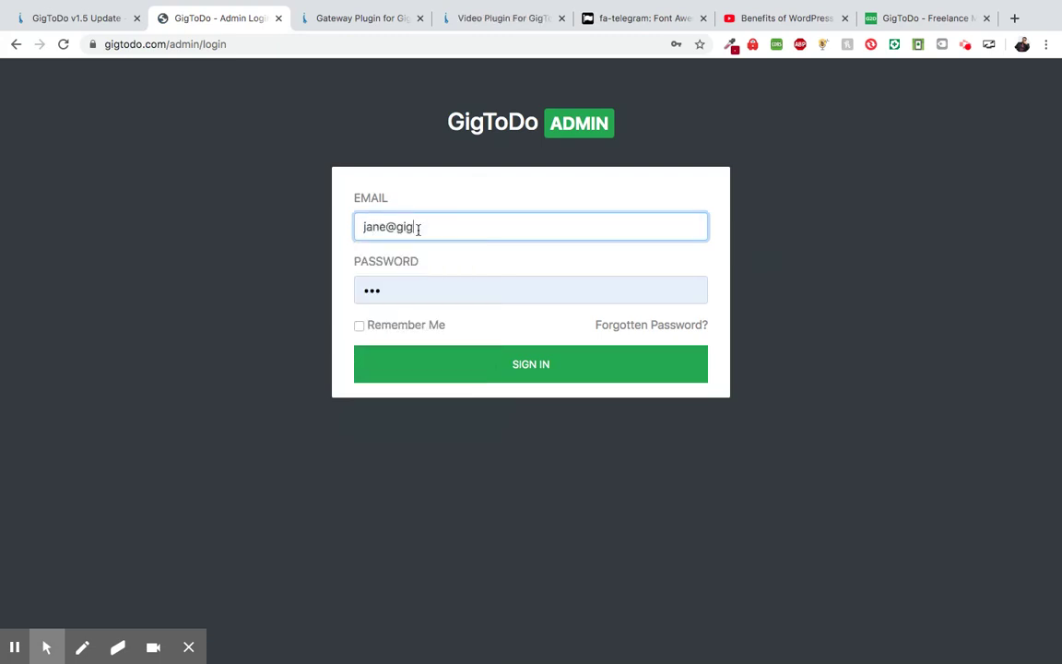
key("Tab")
- Sign in as the General Manager with her password and review her restricted dashboard sections
type("123")
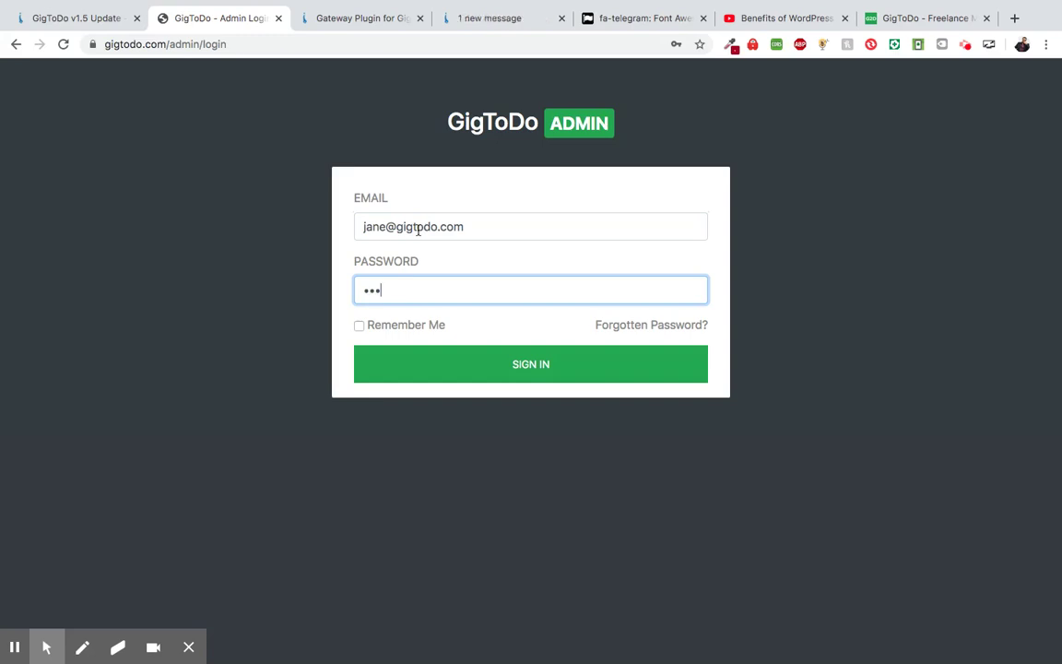
left_click(545, 350)
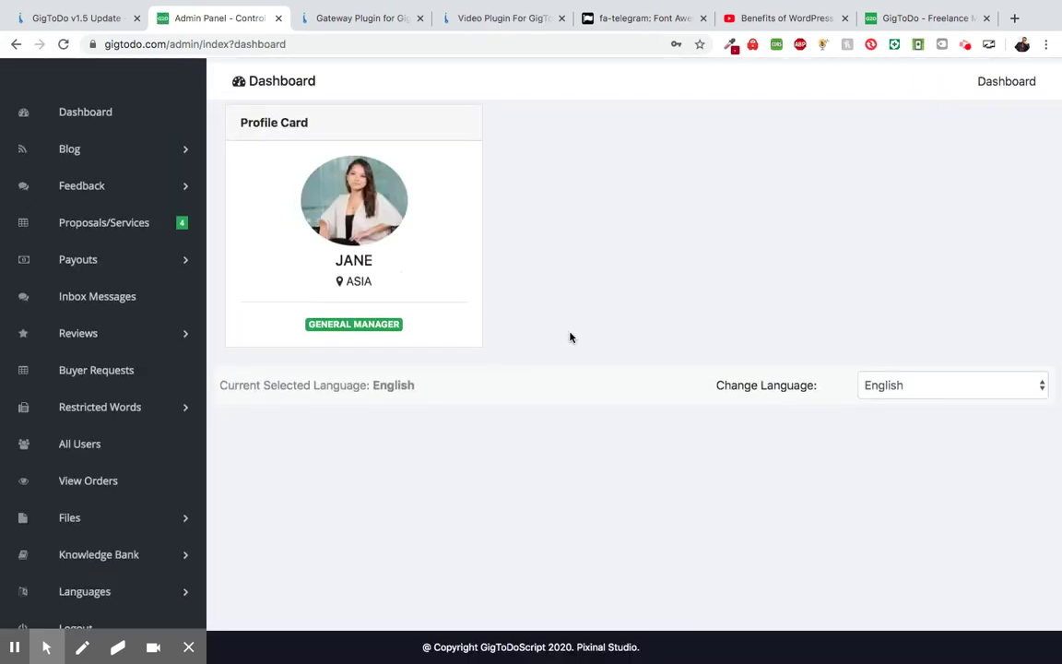
scroll(570, 337, "down", 2)
scroll(570, 337, "up", 3)
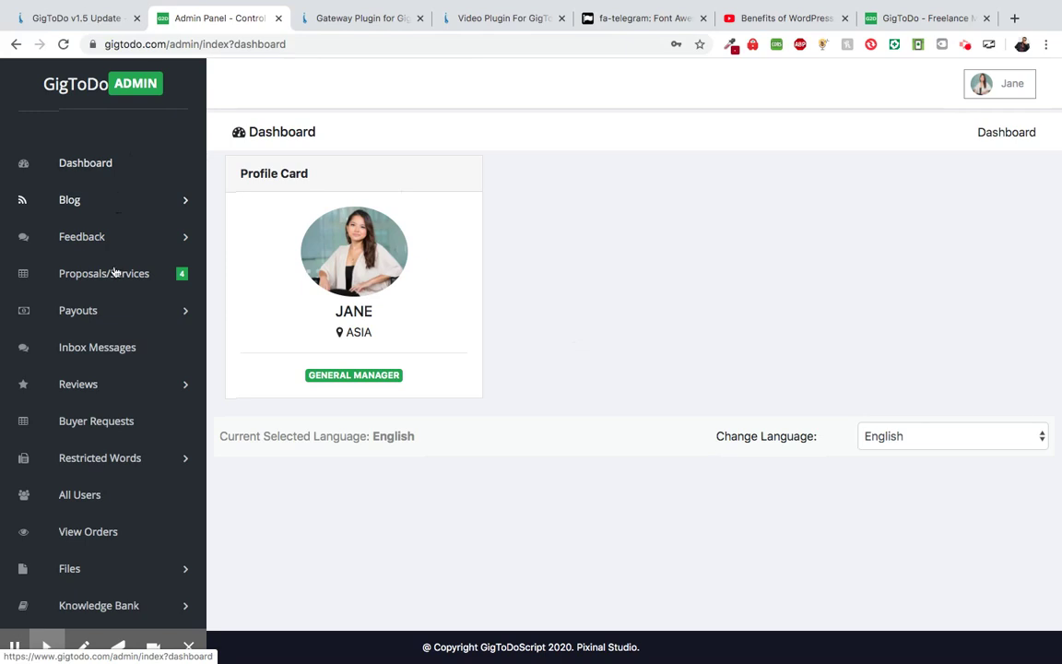
scroll(108, 349, "down", 2)
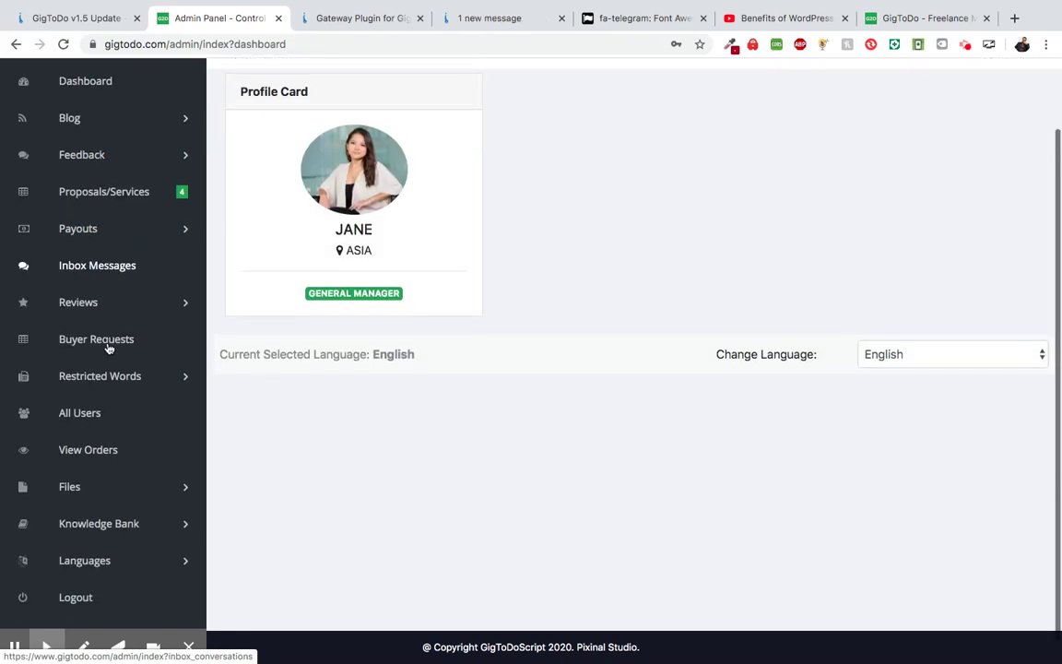
scroll(240, 398, "up", 3)
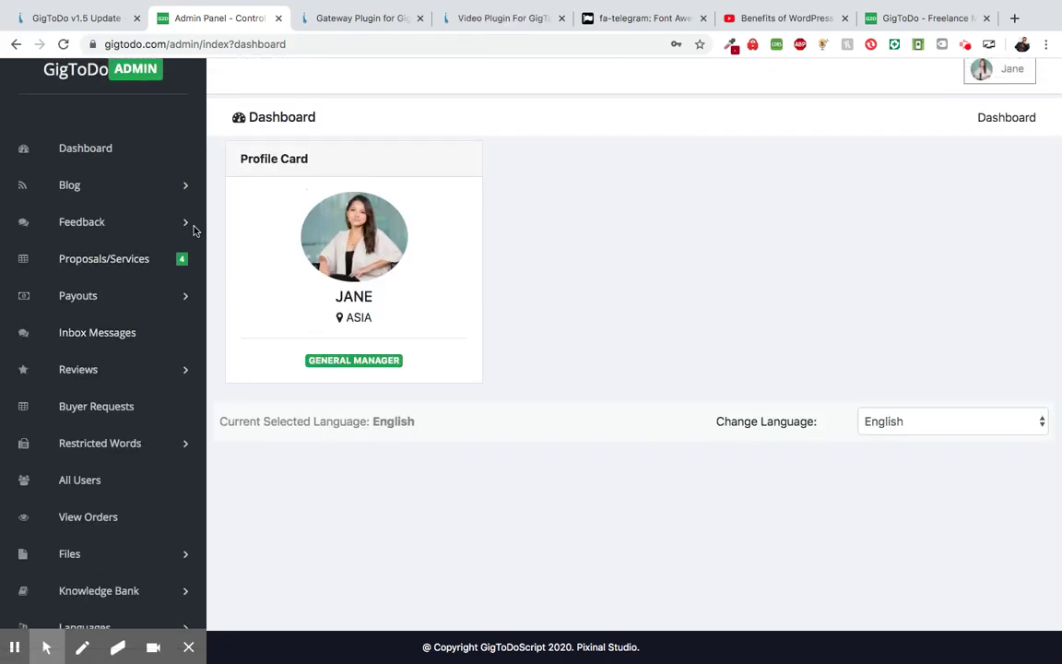
scroll(112, 550, "down", 3)
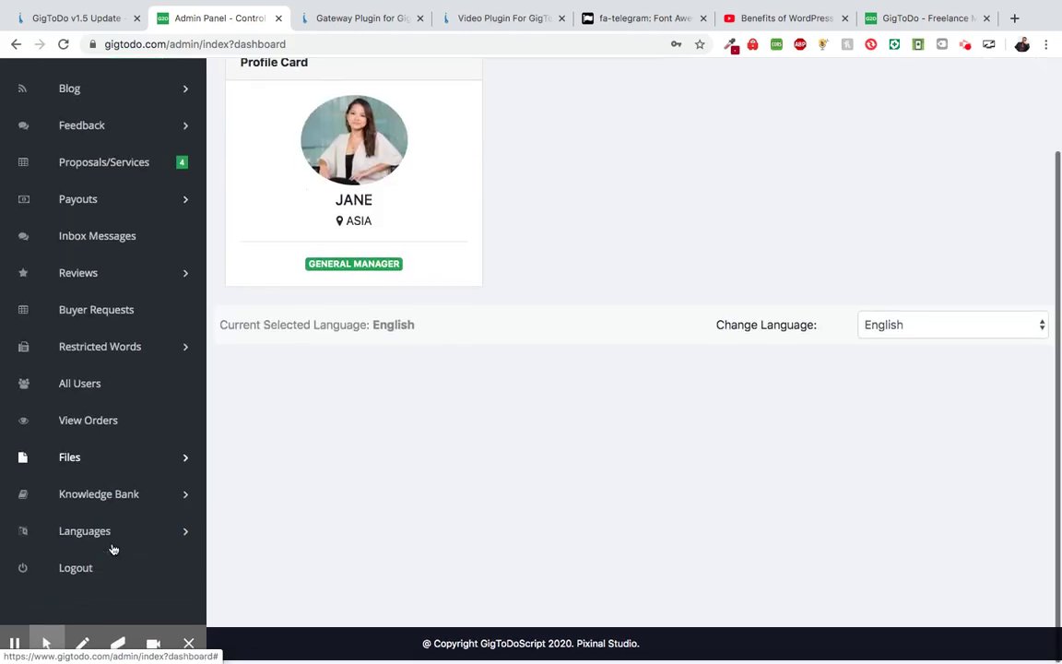
scroll(111, 547, "up", 3)
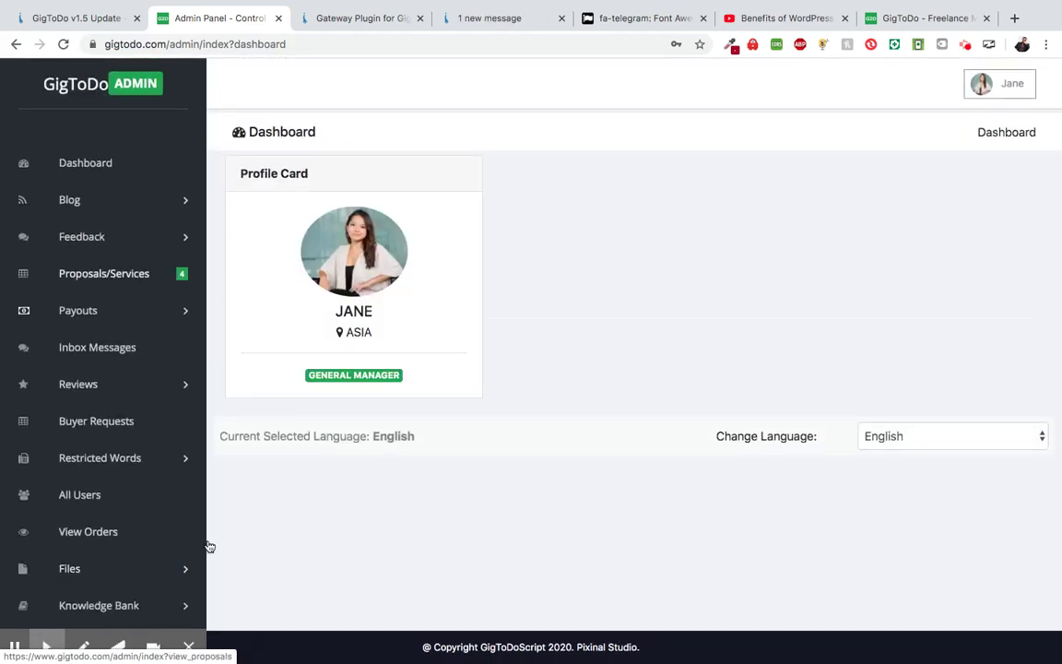
scroll(208, 545, "down", 3)
scroll(536, 363, "up", 3)
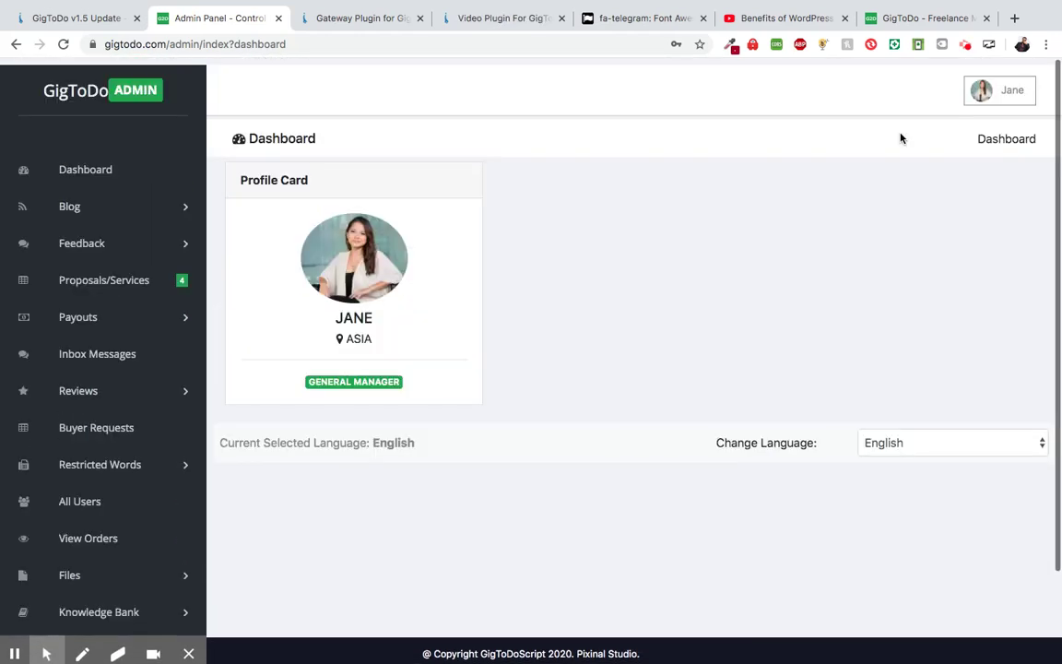
left_click(999, 85)
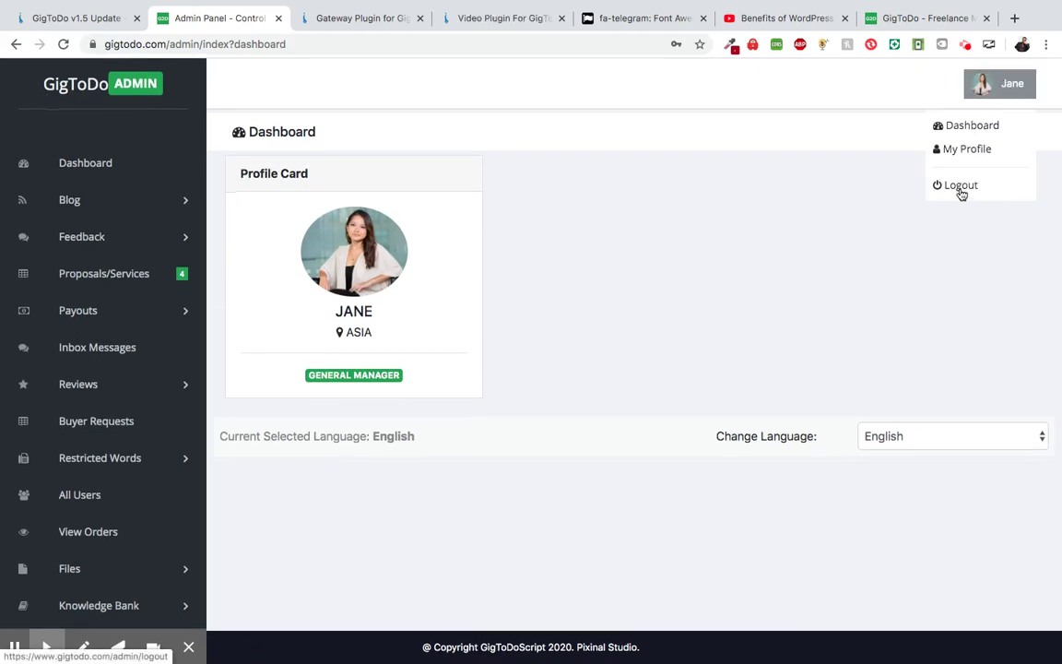
- Log out and sign back in as the original administrator with its e-mail and password
left_click(961, 187)
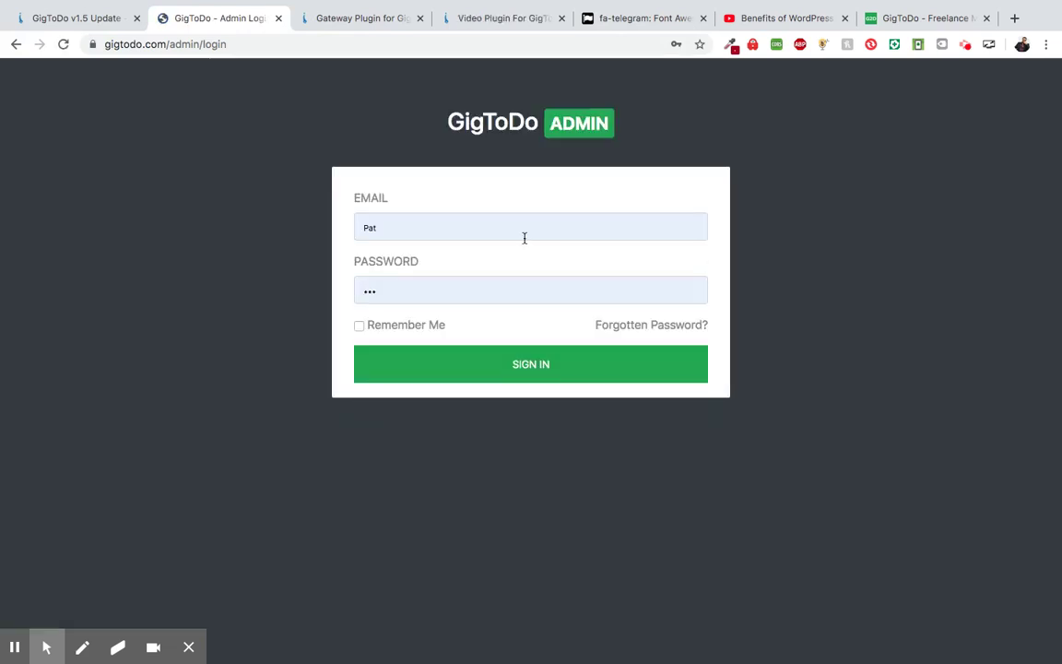
left_click(524, 237)
double_click(525, 238)
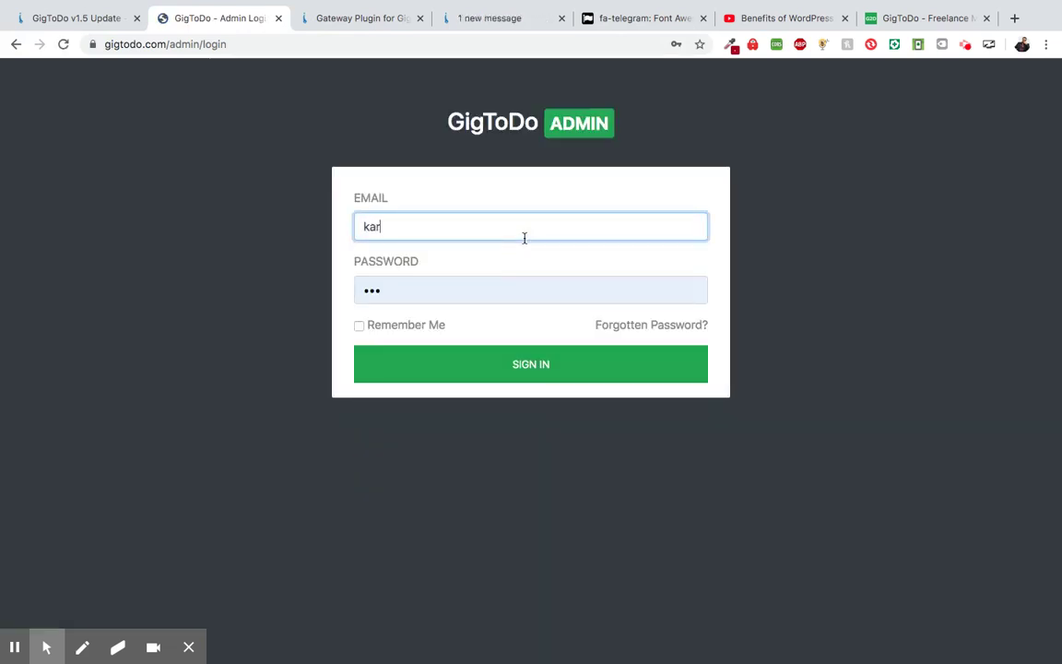
key("Tab")
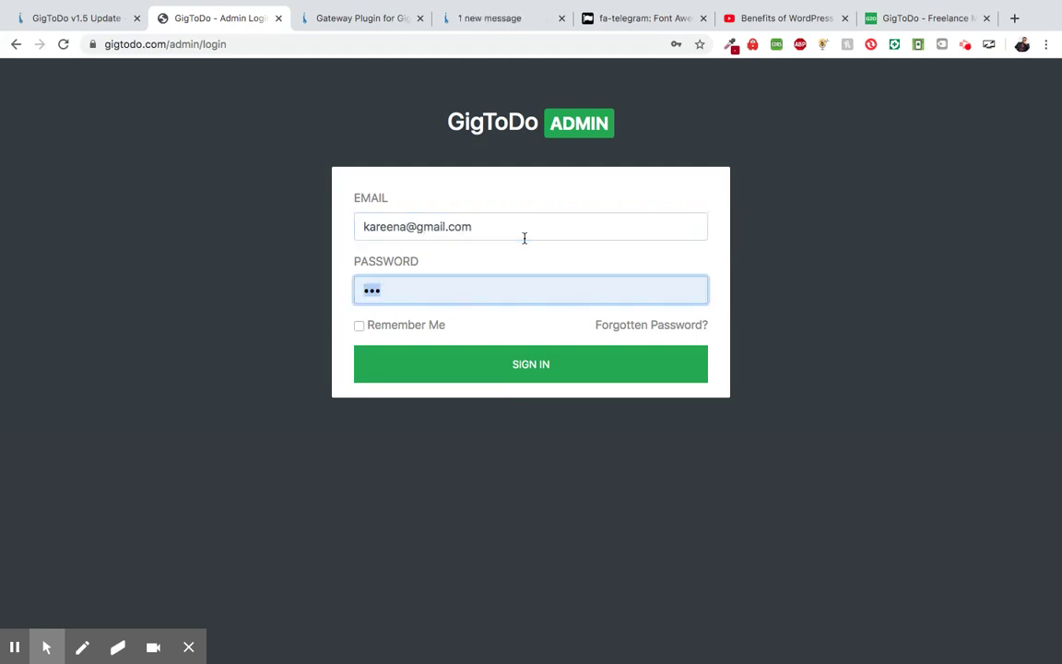
type("12")
key("BackSpace")
key("BackSpace")
type("1")
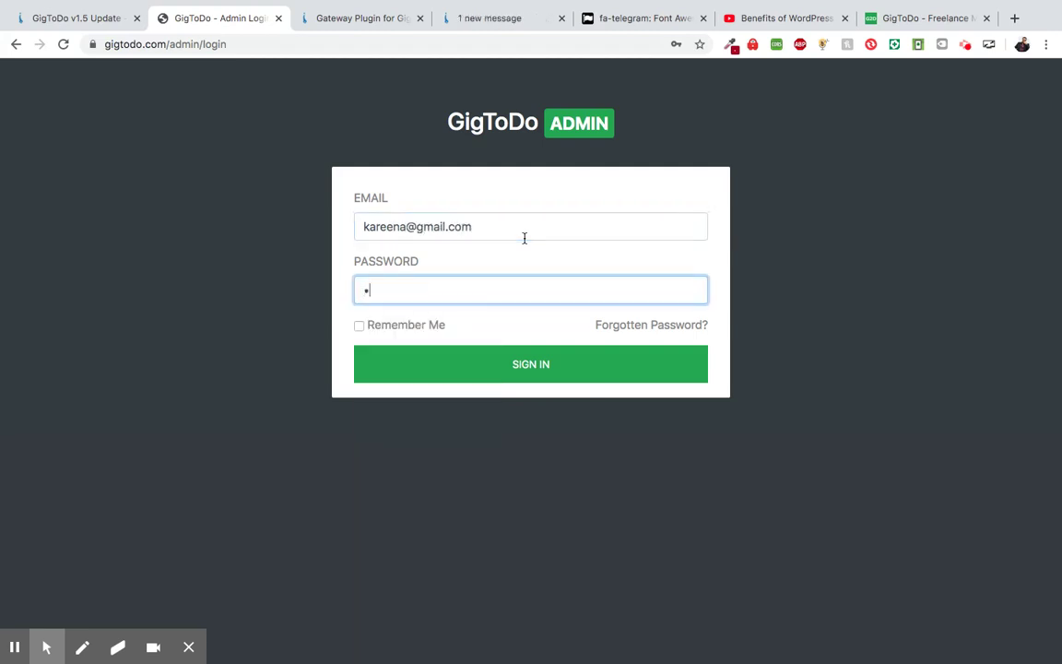
key("Return")
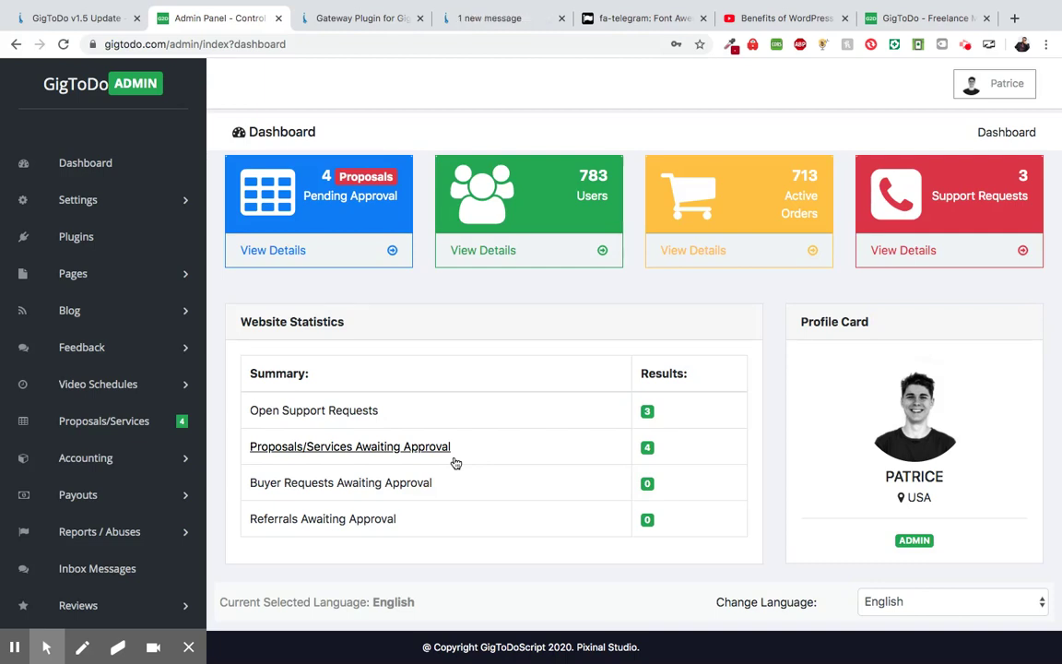
- Expand the Admins section to show Admin Logs, Insert Admin, View Admins and Edit My Profile
scroll(467, 420, "down", 3)
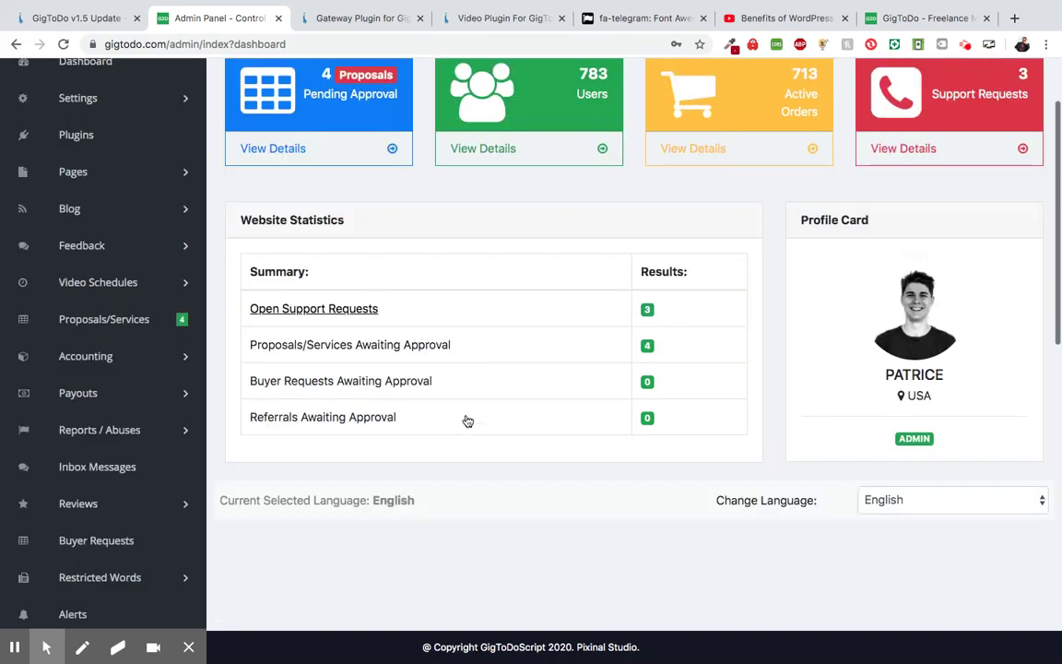
scroll(339, 462, "down", 10)
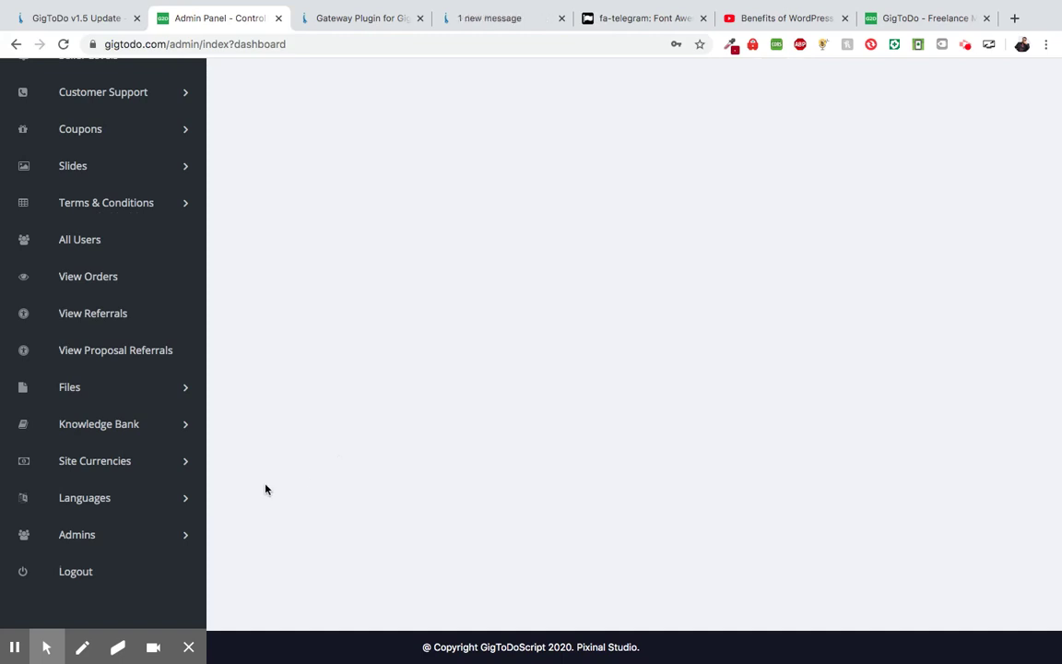
left_click(132, 540)
scroll(131, 542, "down", 2)
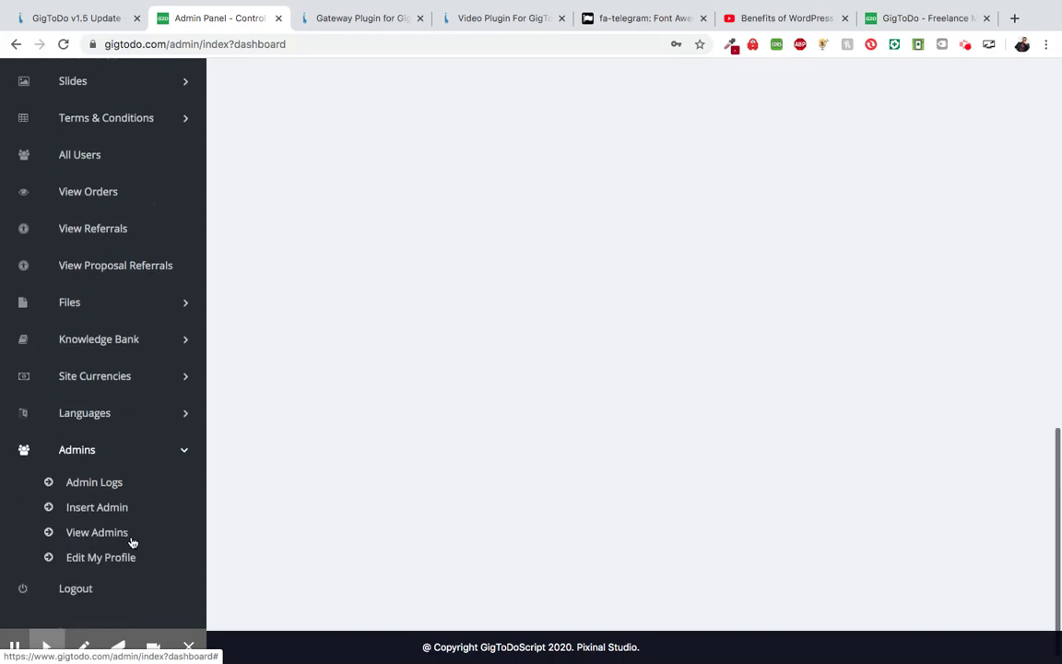
- Filter the Admin Logs page to the second admin, the General Manager
left_click(95, 472)
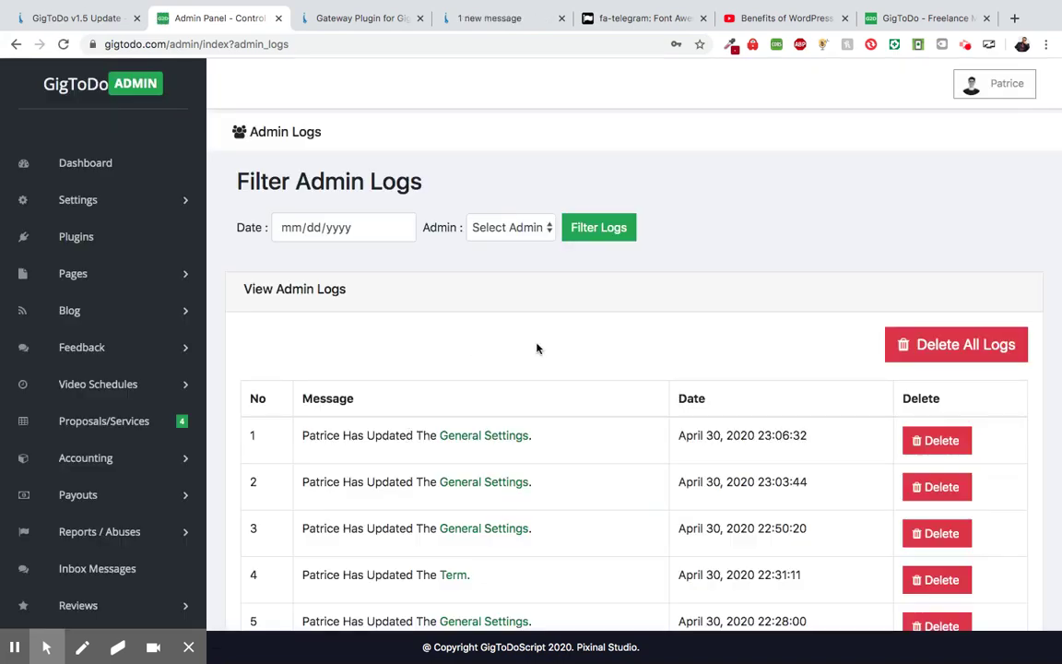
left_click(506, 226)
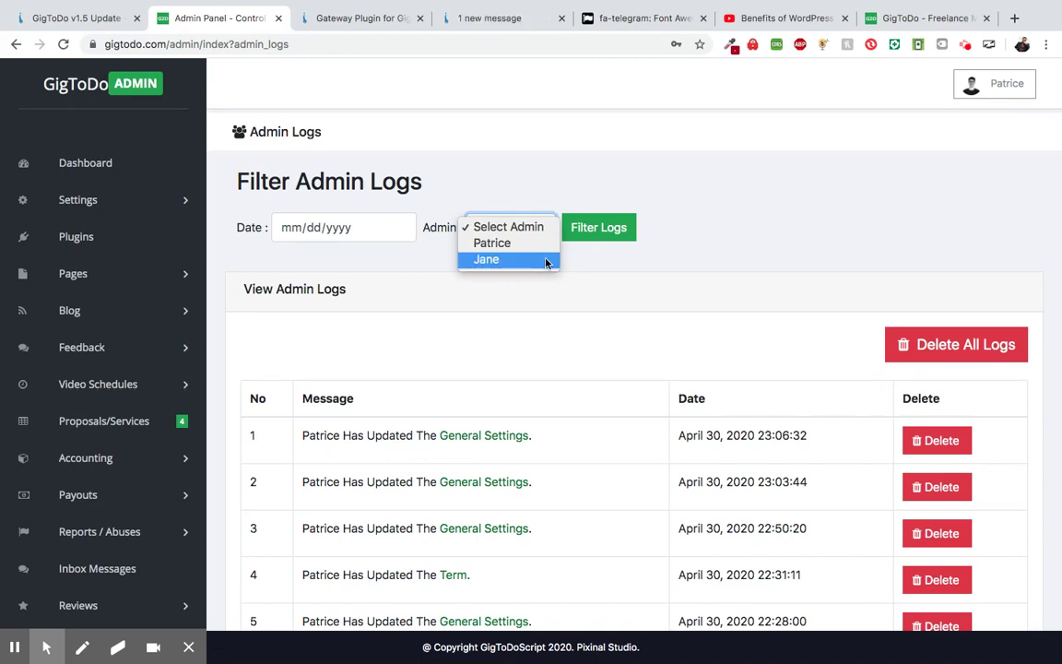
left_click(606, 264)
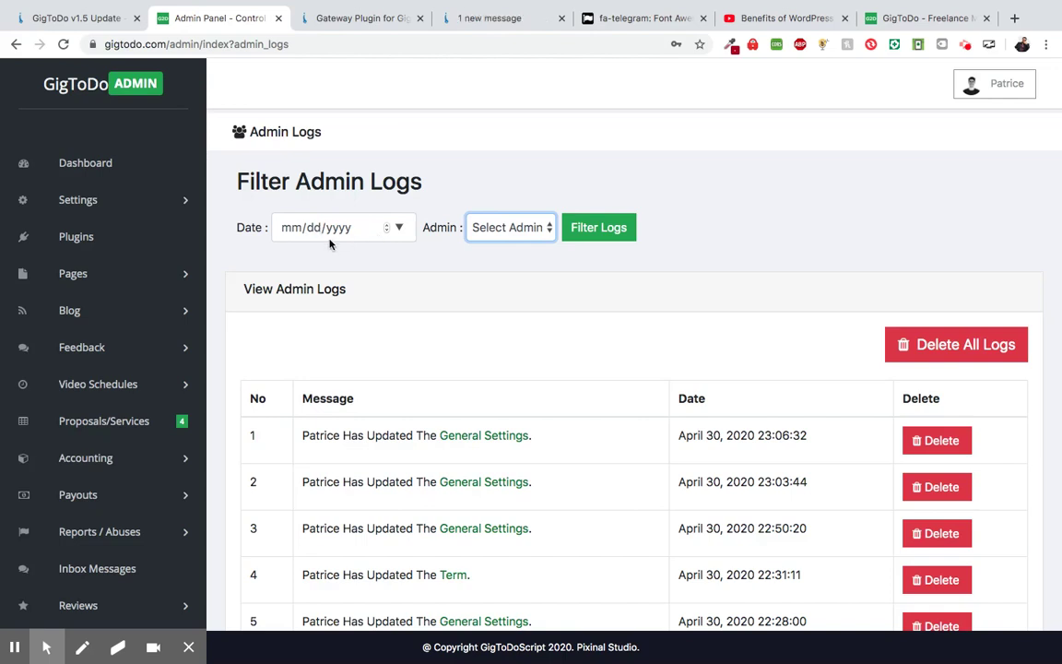
left_click(533, 229)
left_click(483, 154)
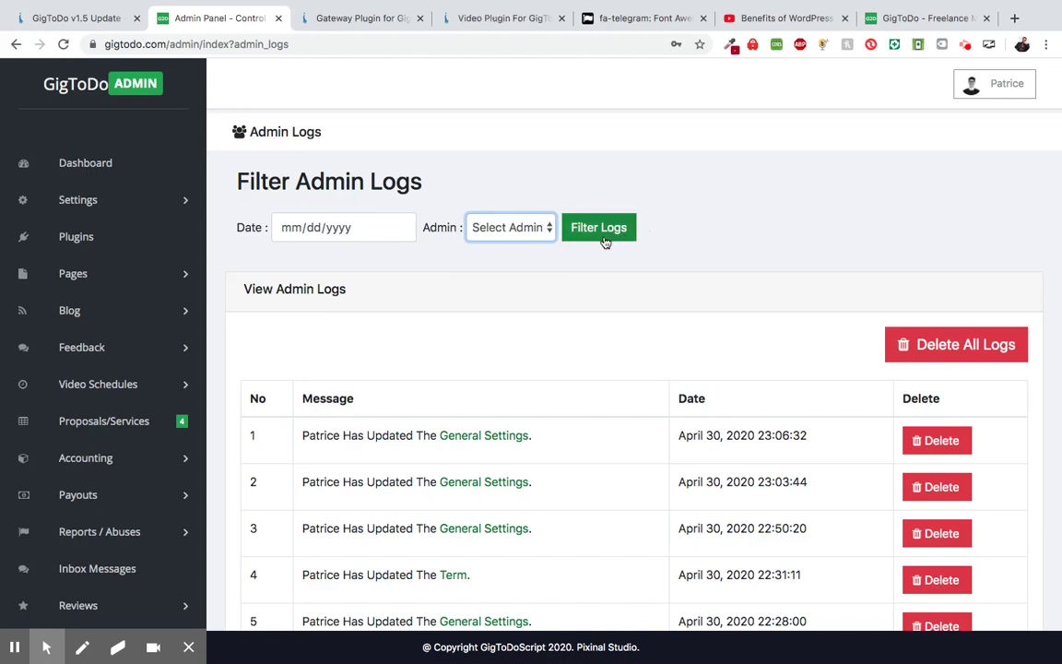
left_click(527, 238)
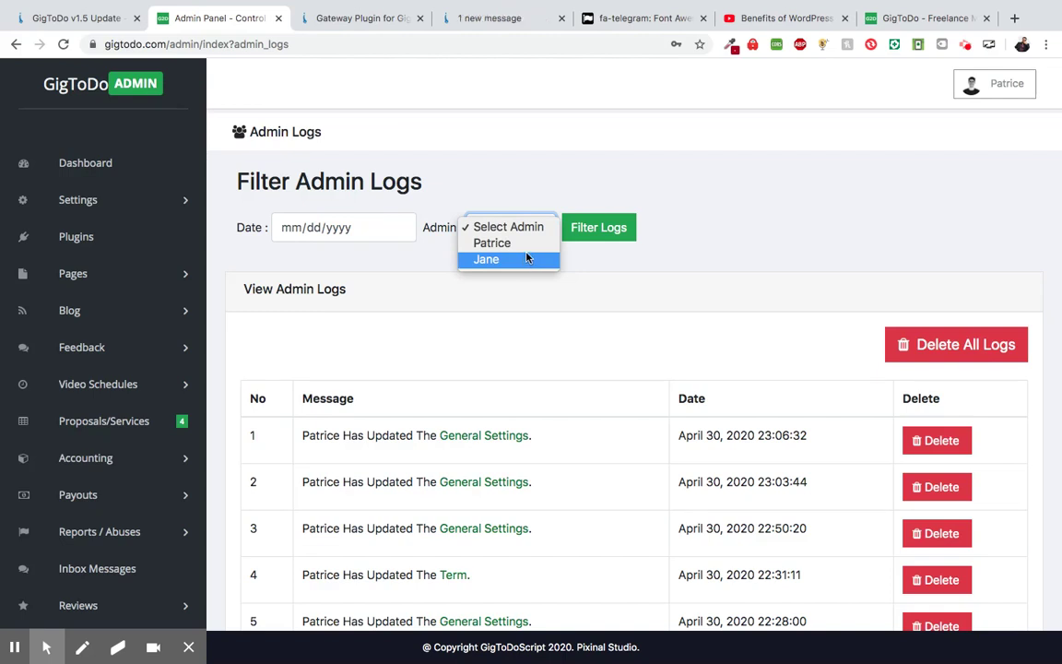
left_click(505, 260)
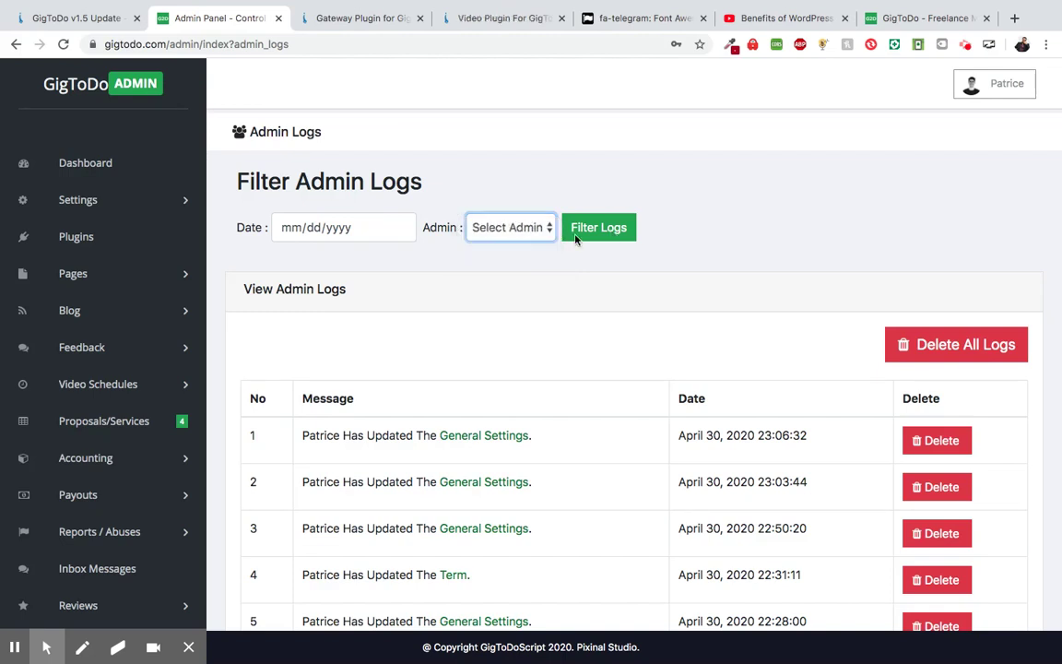
left_click(593, 232)
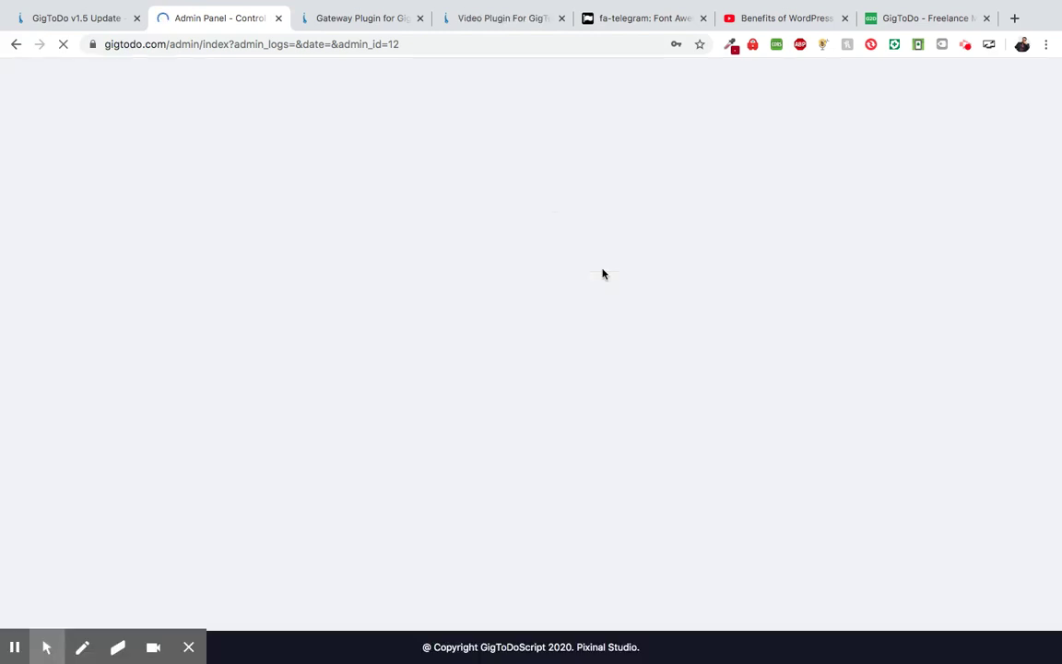
- Scroll through the filtered logs showing her single order-cancellation entry
scroll(572, 315, "down", 1)
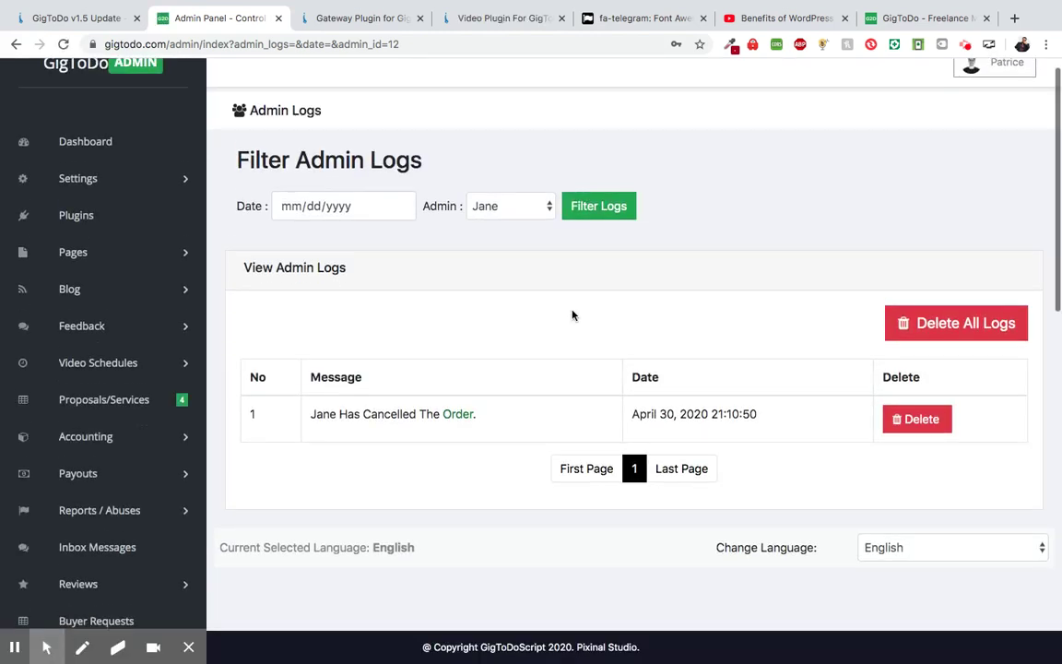
scroll(571, 312, "down", 2)
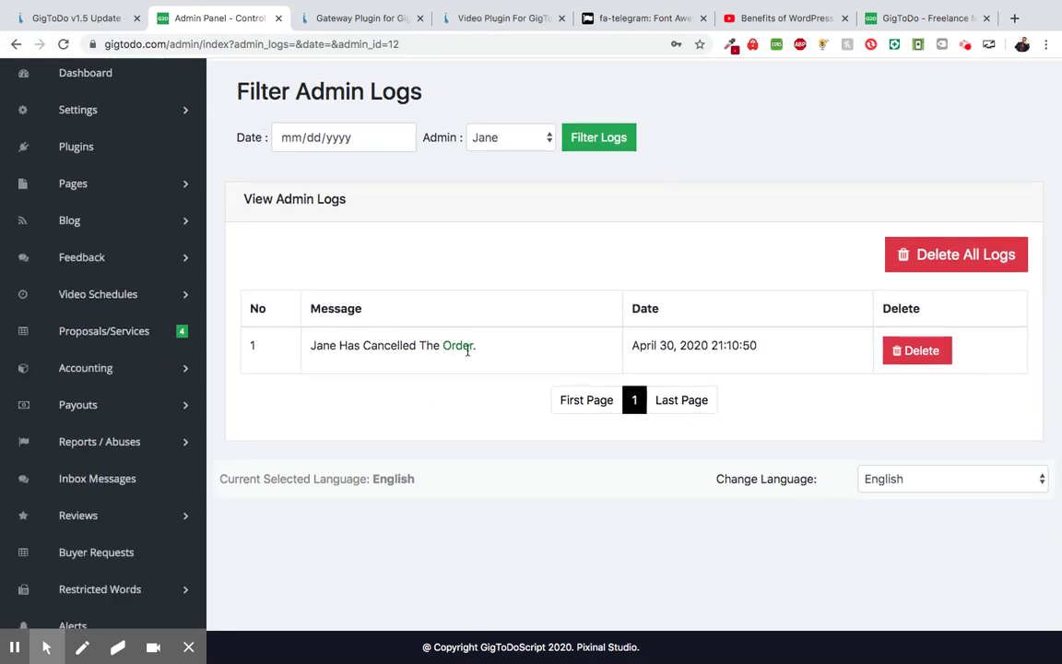
scroll(505, 339, "up", 1)
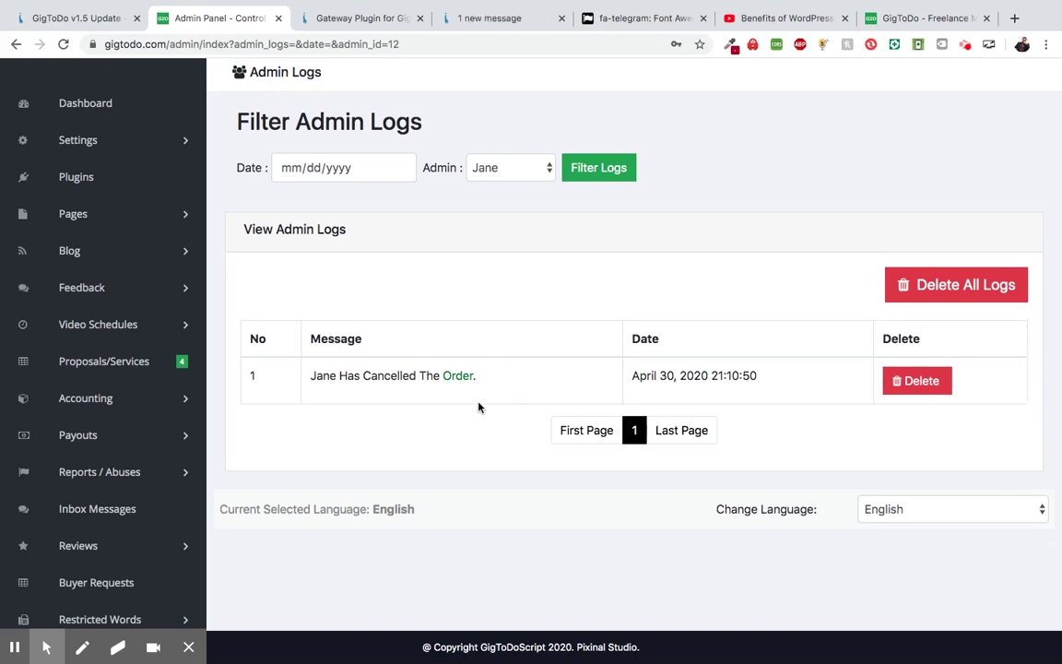
scroll(479, 407, "down", 2)
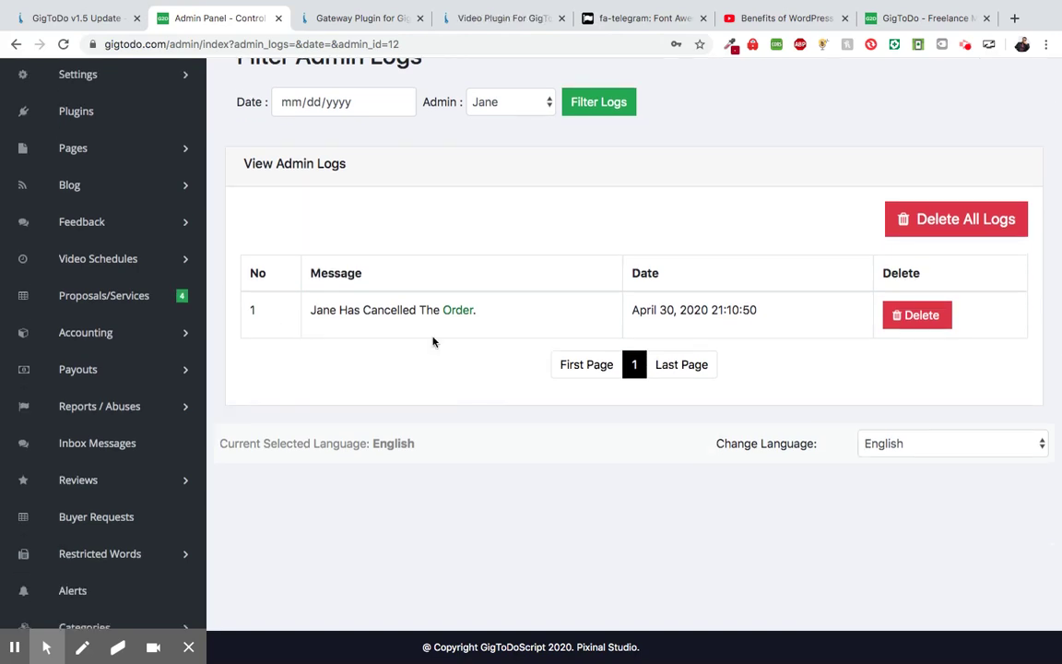
scroll(438, 396, "up", 3)
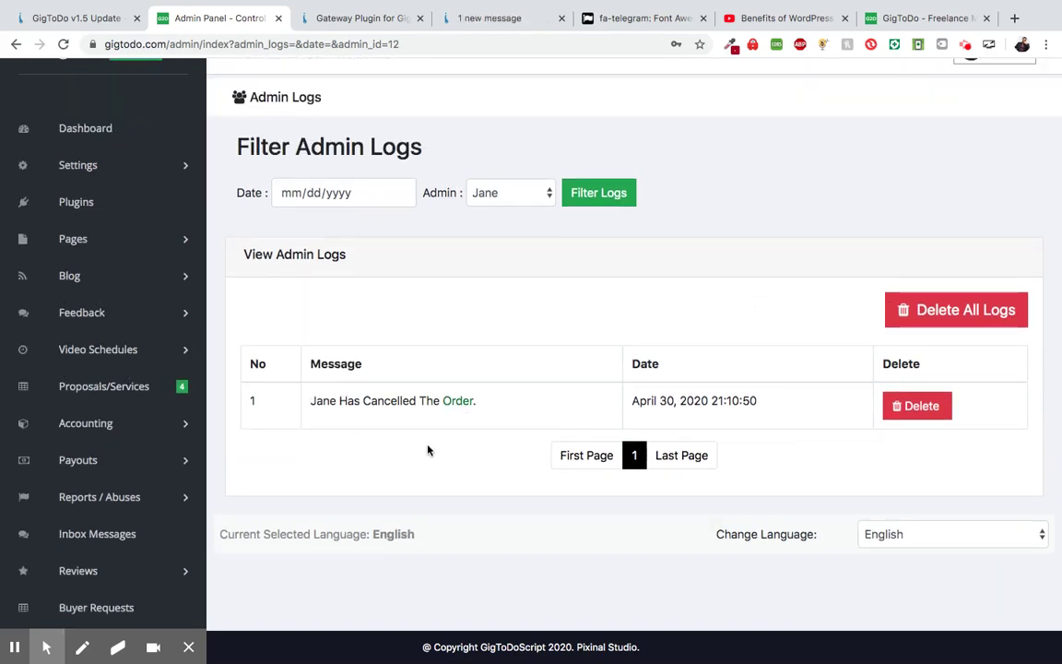
scroll(495, 424, "up", 1)
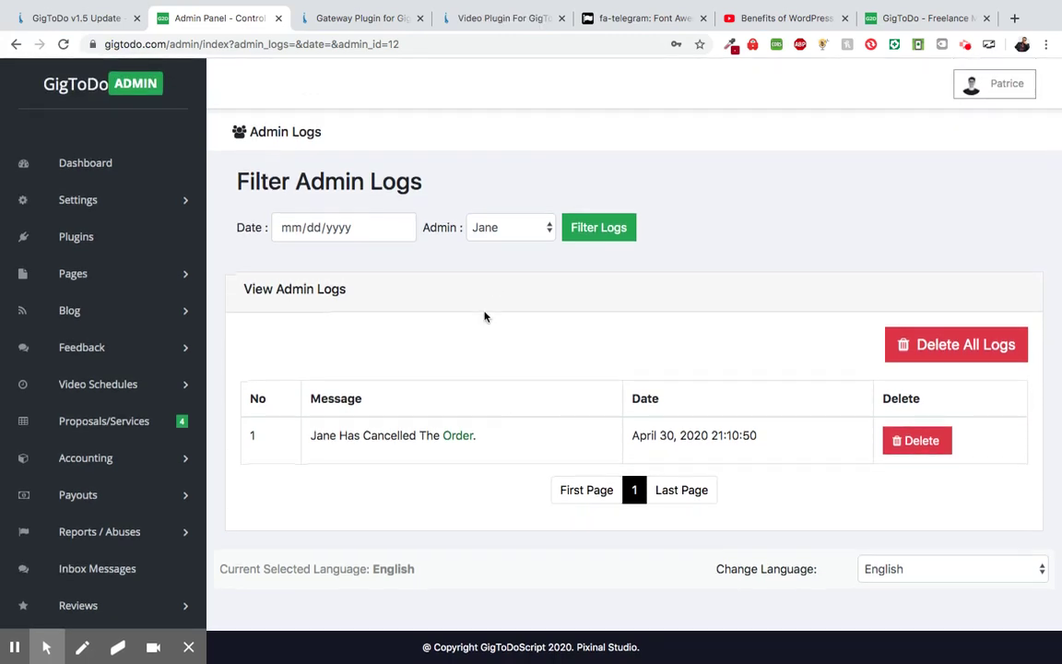
scroll(360, 367, "down", 4)
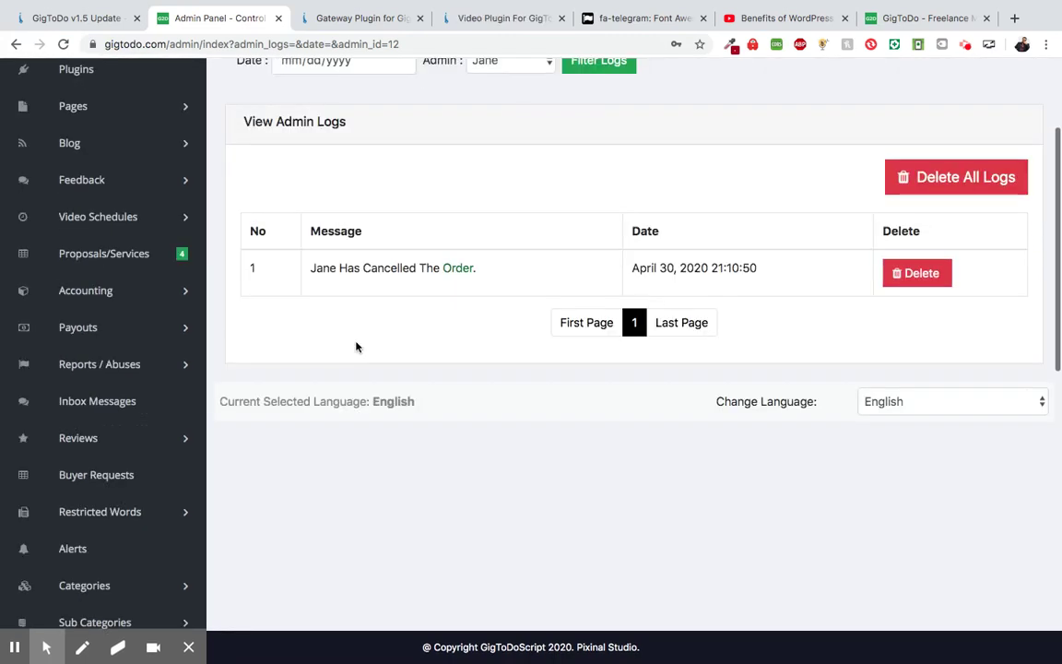
scroll(424, 380, "down", 5)
scroll(431, 336, "up", 9)
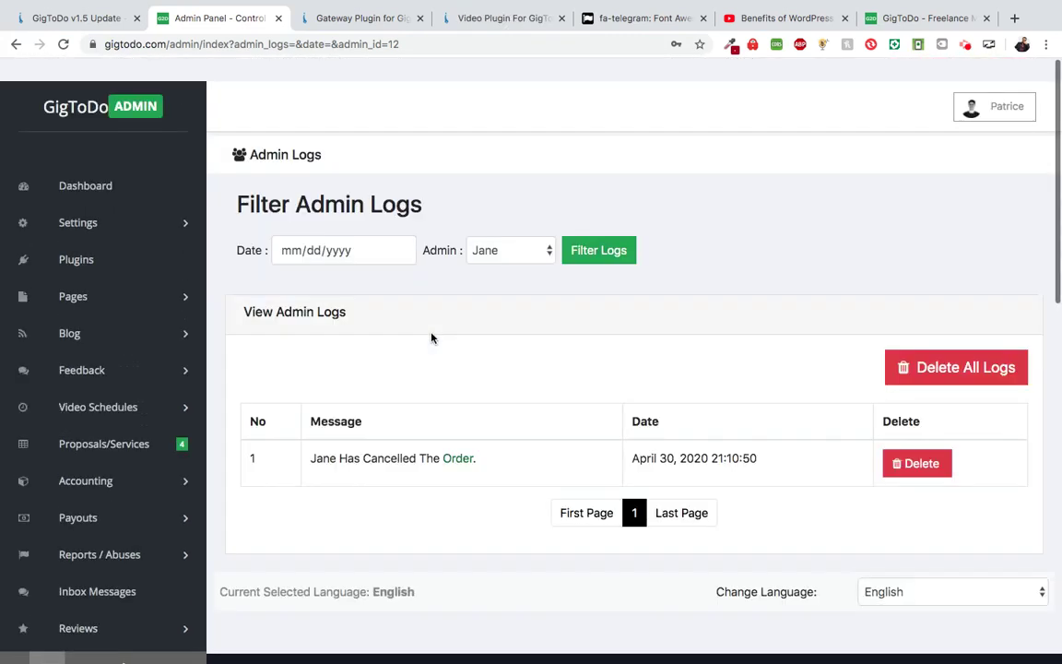
- Scroll through the GigToDo v1.5 Update post's list of 18 features, including sub-admins with roles
key("ctrl+shift+Tab")
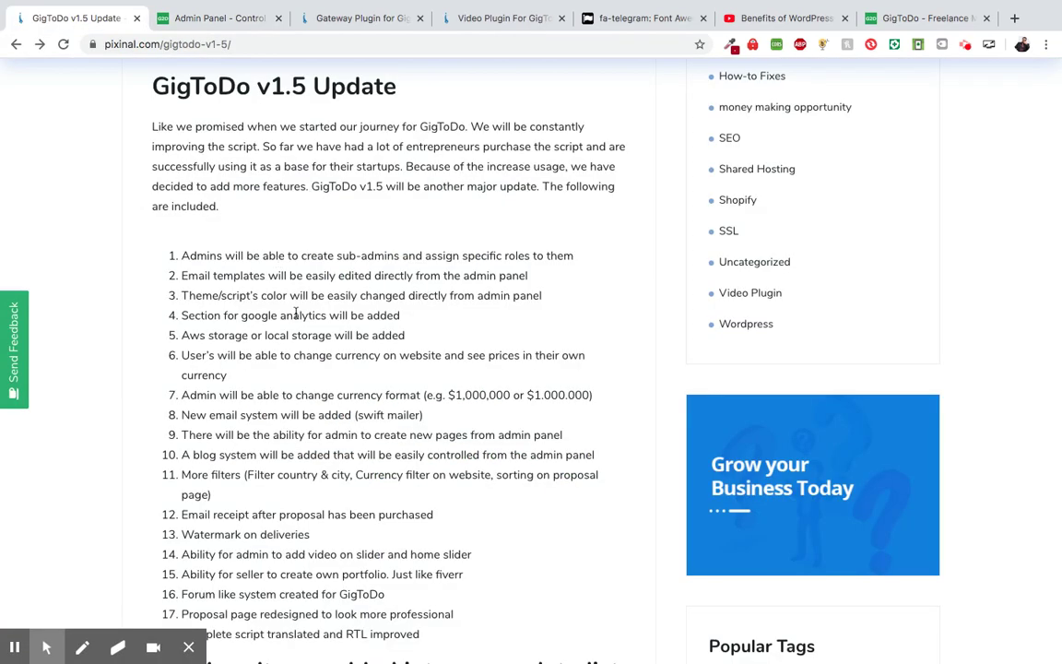
scroll(277, 305, "down", 1)
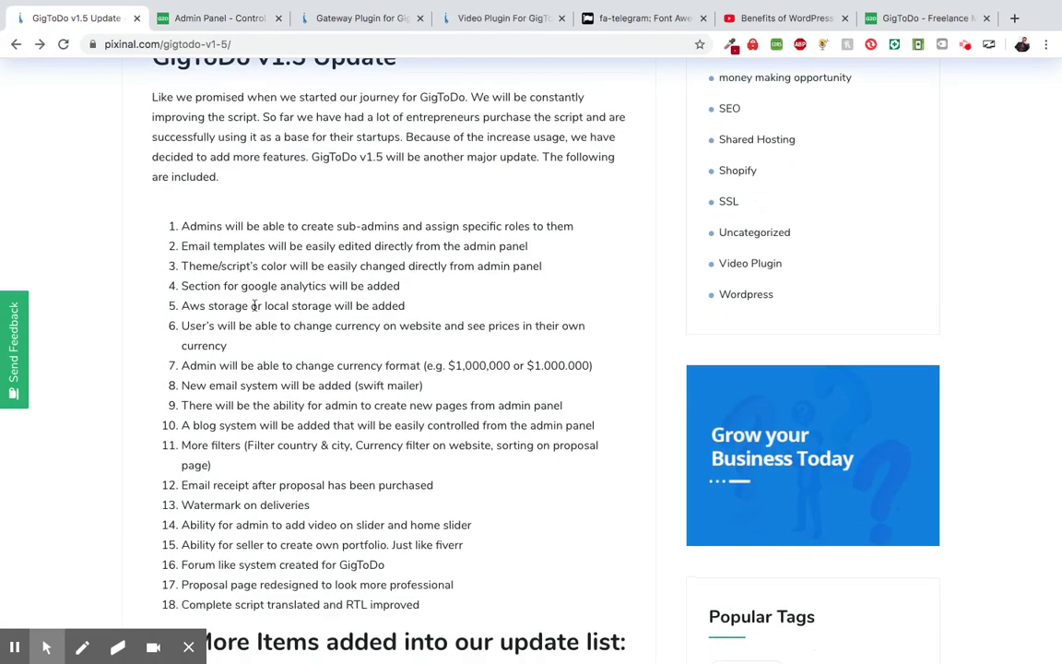
scroll(255, 306, "down", 1)
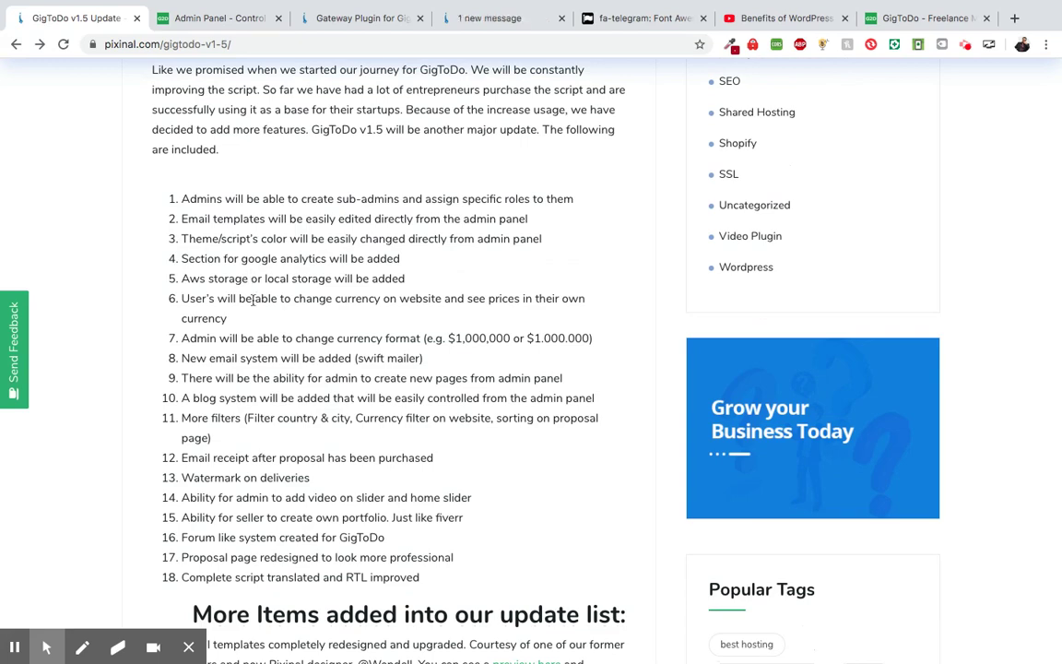
scroll(251, 297, "down", 1)
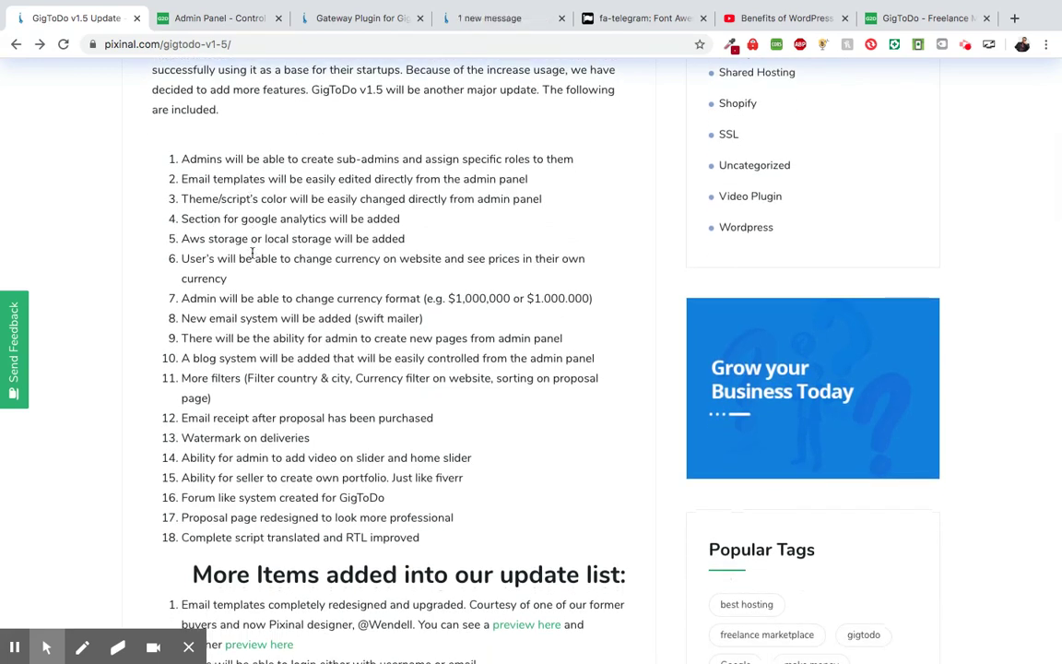
scroll(255, 235, "down", 1)
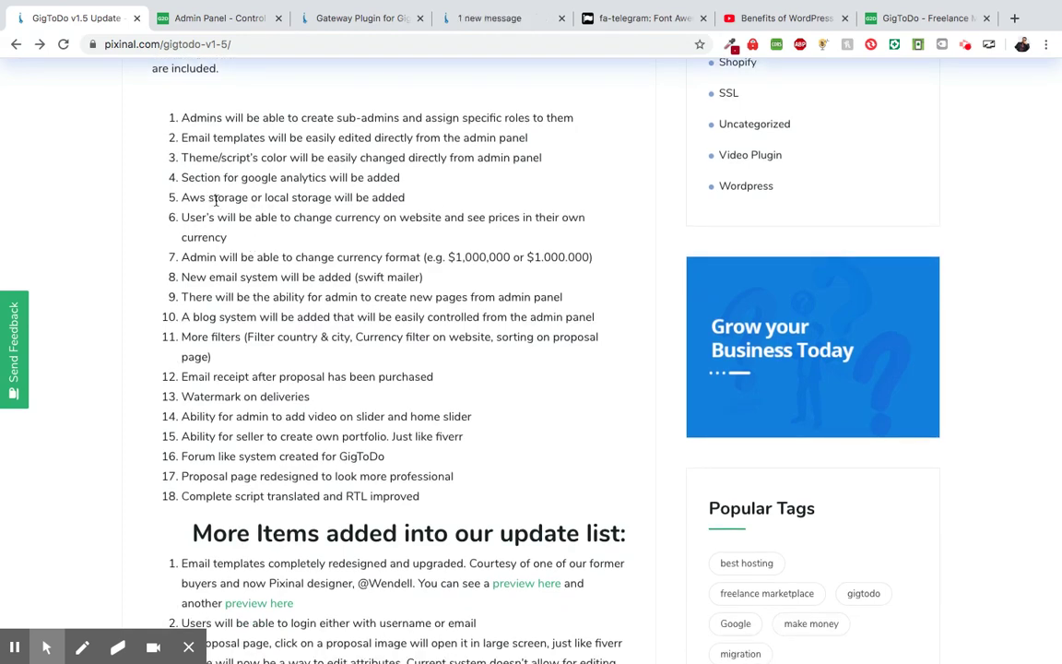
scroll(216, 202, "down", 1)
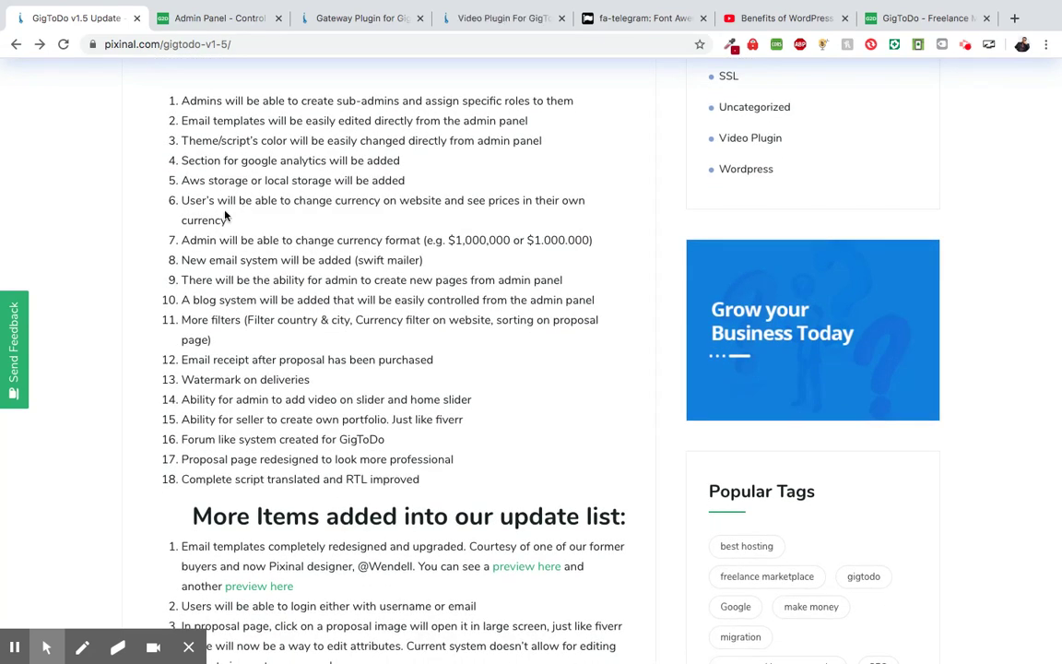
scroll(230, 217, "up", 1)
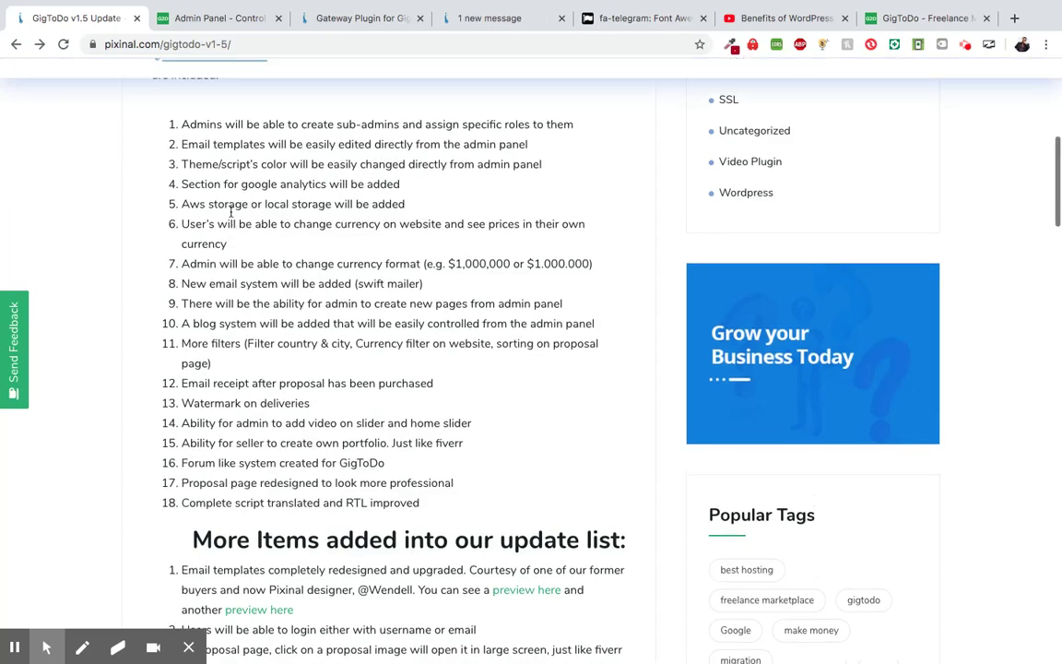
- Glance back at the filtered admin logs, then bring up the GigToDo marketplace home page
left_click(210, 19)
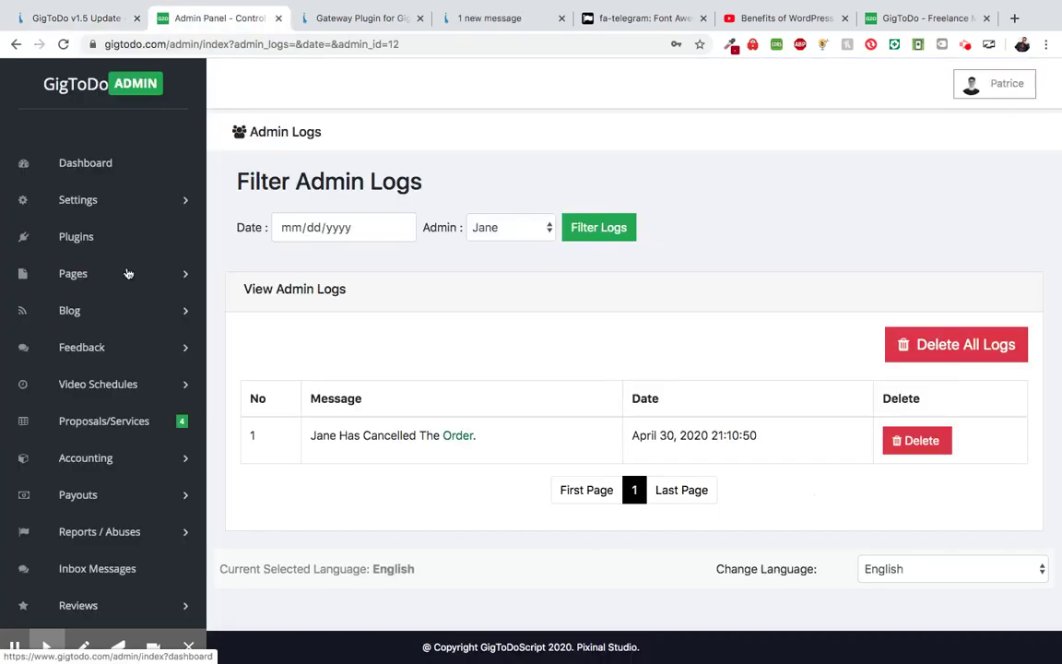
scroll(126, 273, "down", 5)
scroll(128, 273, "down", 10)
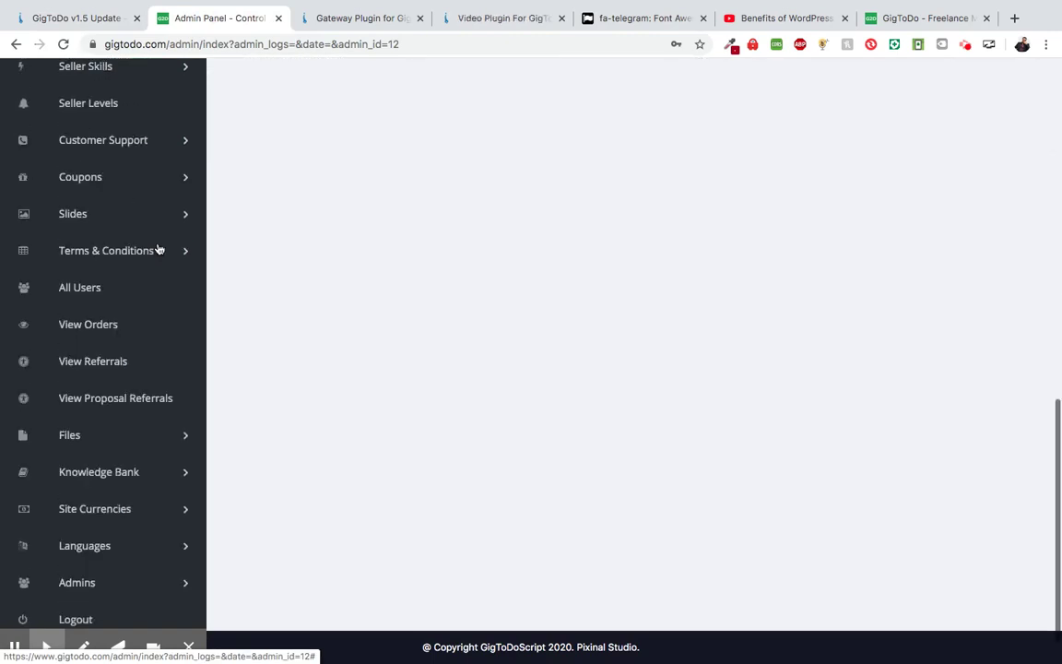
left_click(107, 21)
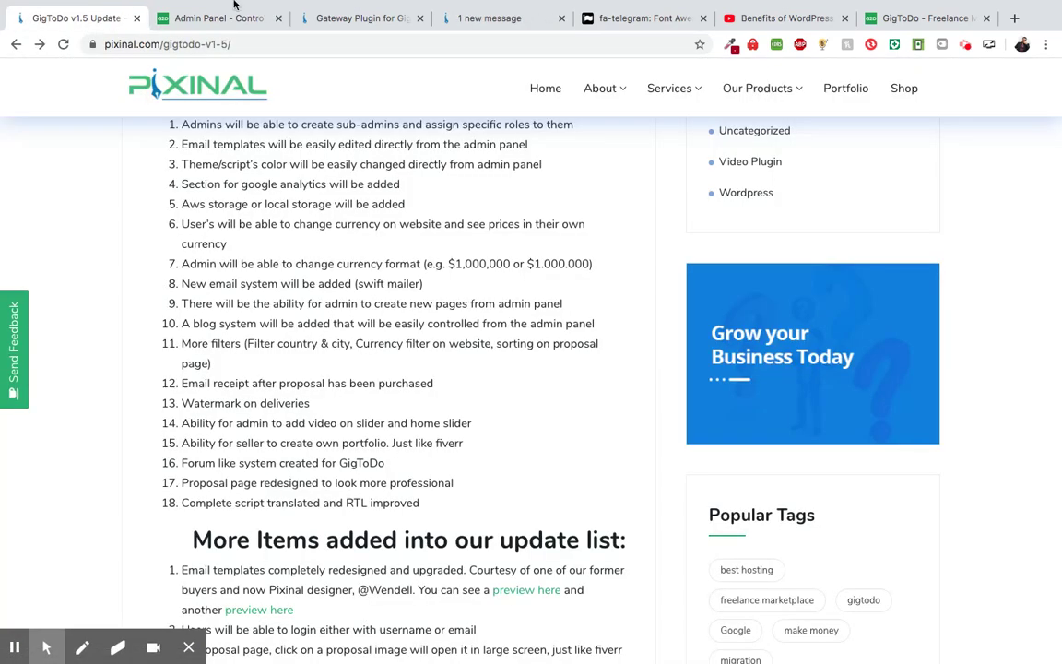
left_click(931, 26)
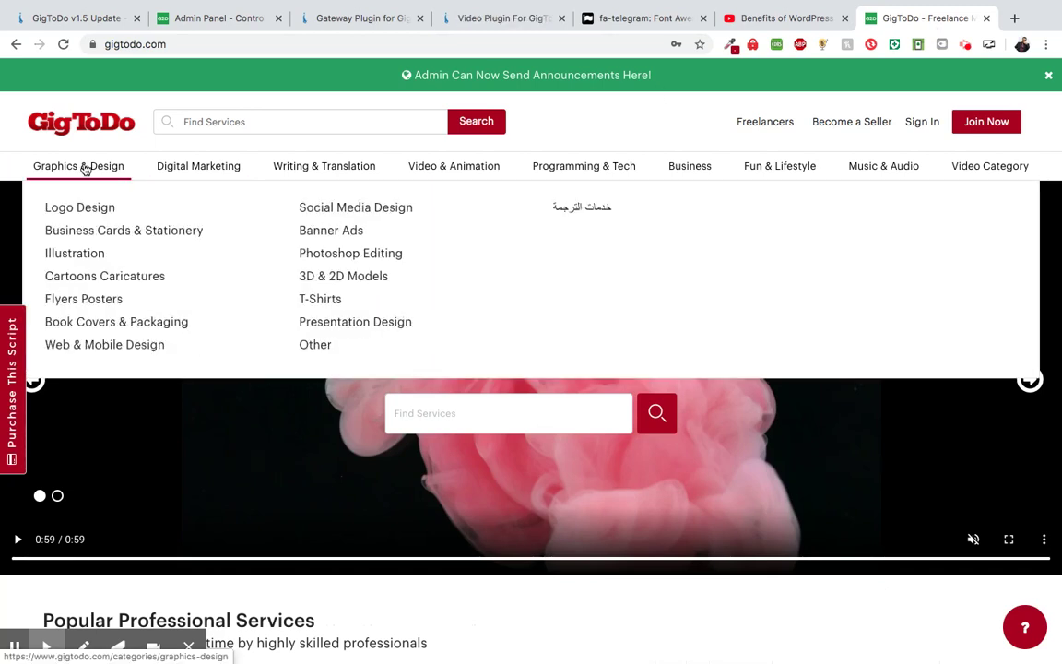
- Open Graphics & Design and list currencies: US dollar, Central African CFA franc, Euro, Afghan afghani
left_click(85, 169)
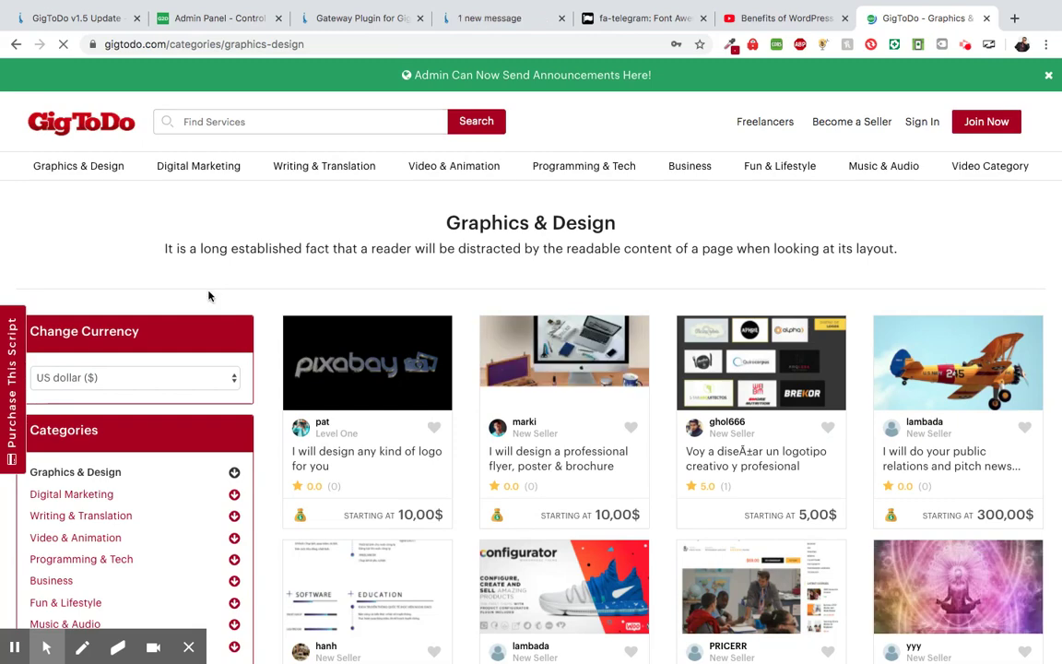
scroll(210, 296, "down", 1)
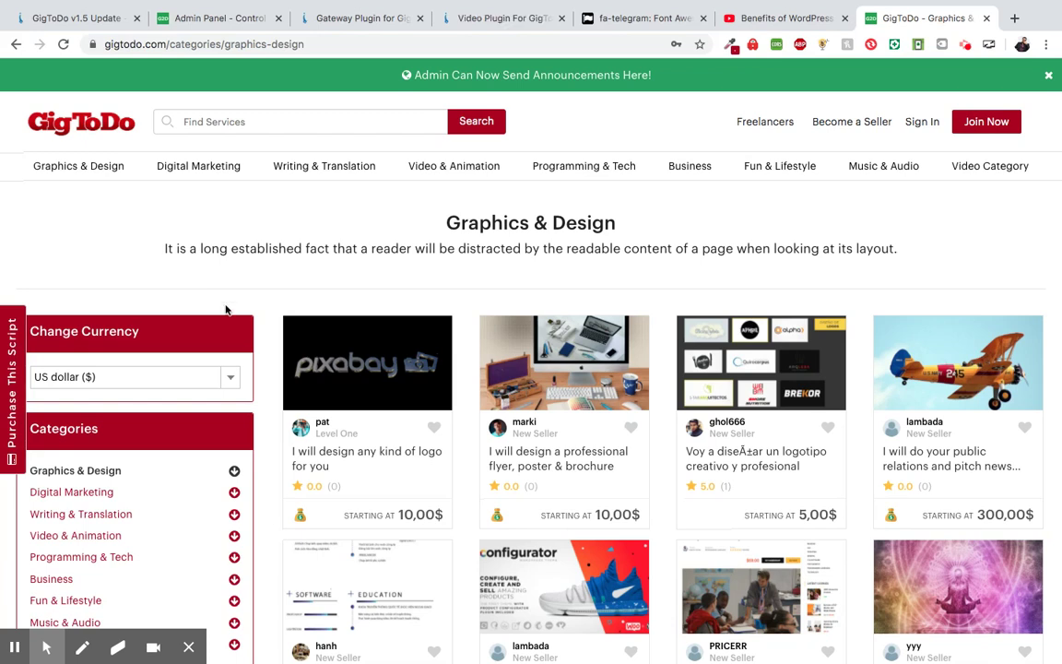
left_click(230, 378)
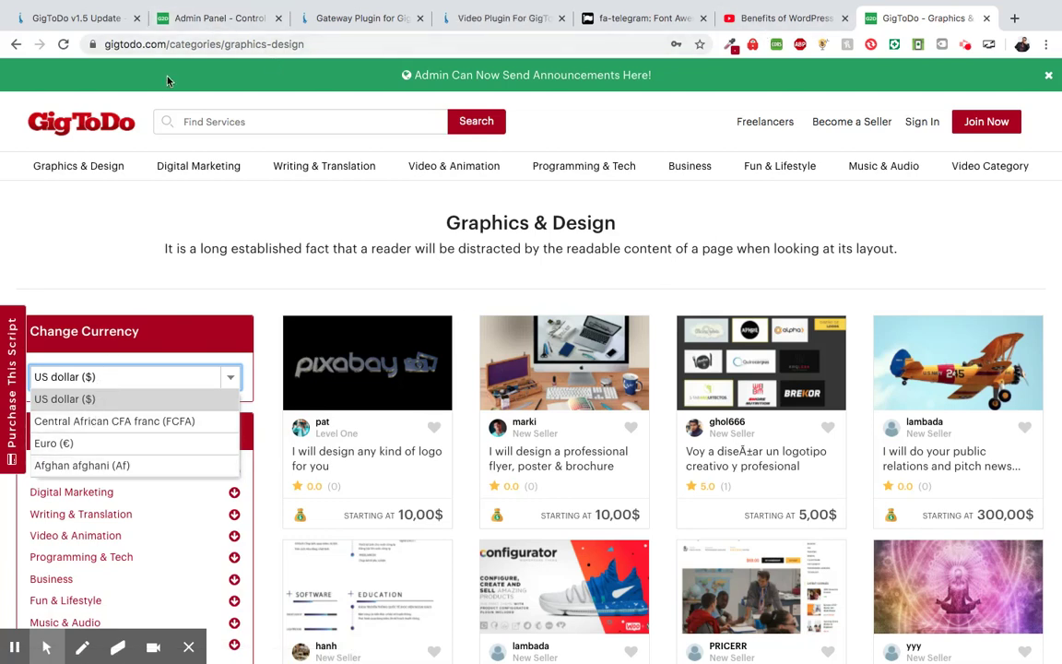
- In the admin panel, list the three site currencies, then open the Insert Currency form
left_click(203, 25)
scroll(451, 330, "up", 10)
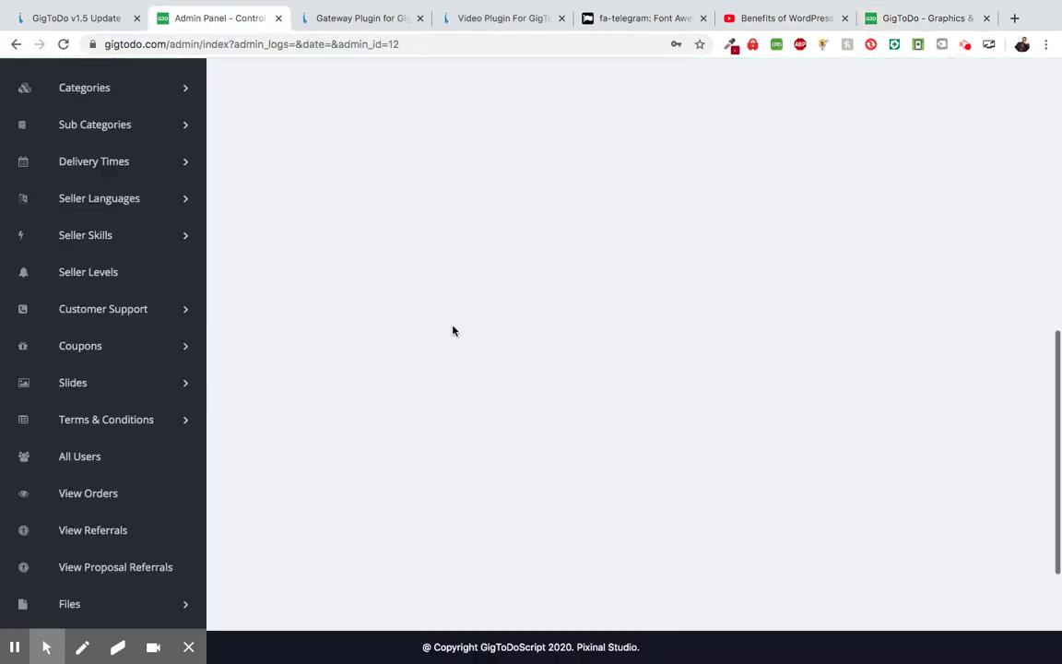
scroll(452, 330, "down", 8)
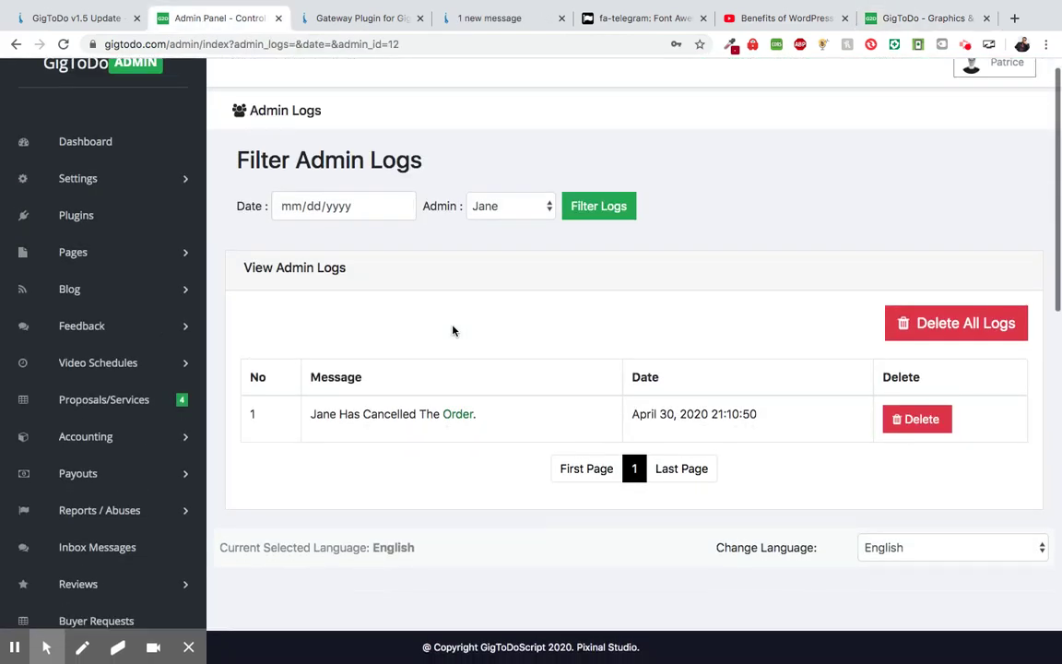
scroll(452, 330, "down", 2)
left_click(111, 465)
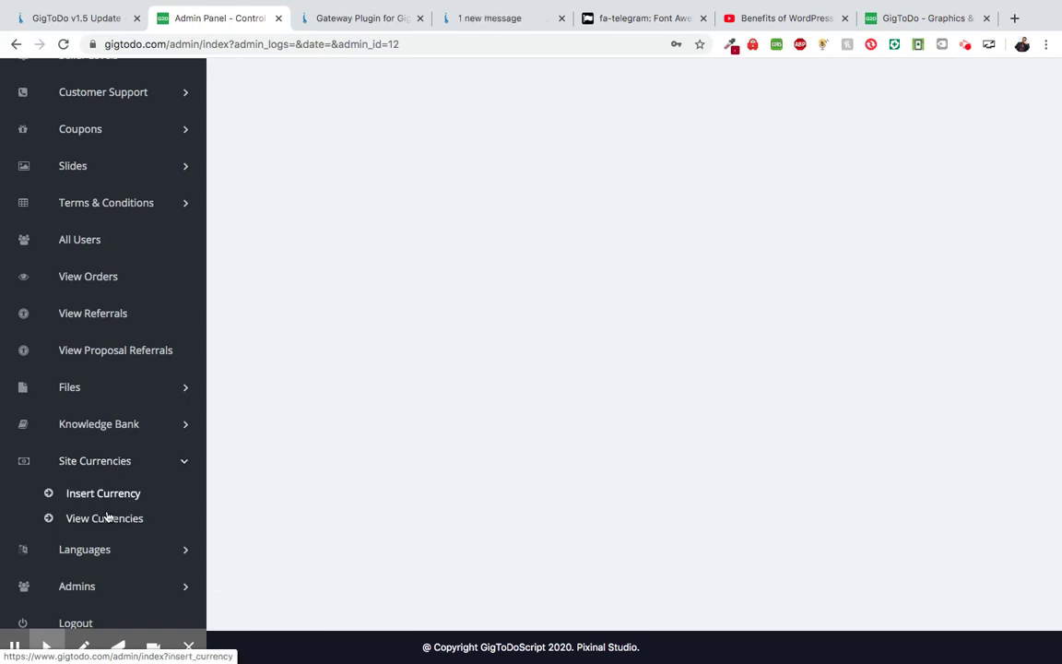
left_click(105, 518)
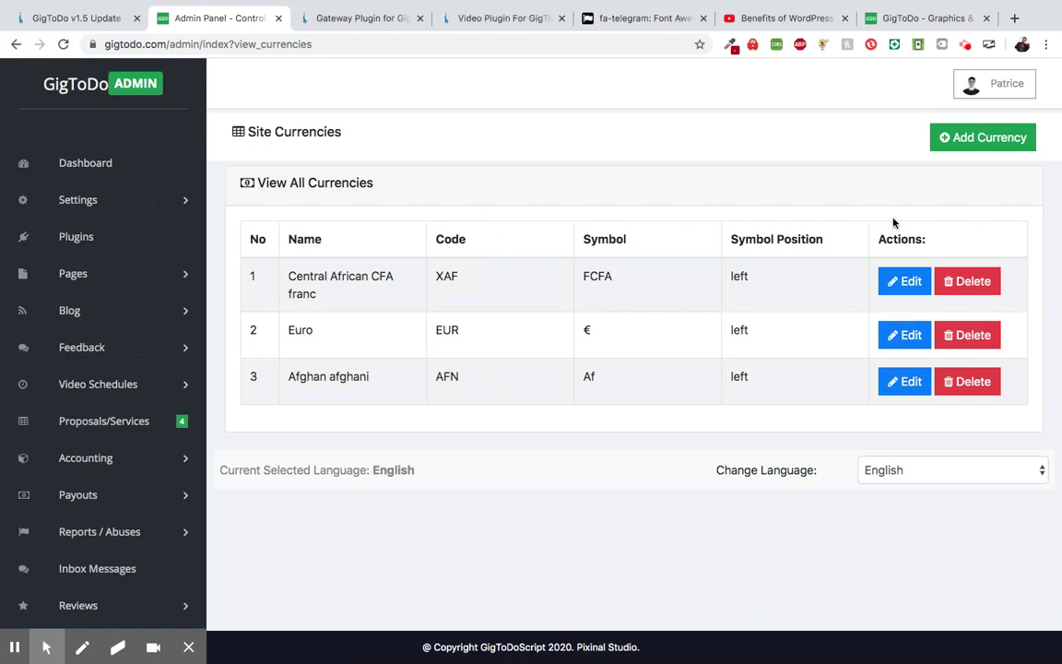
left_click(974, 147)
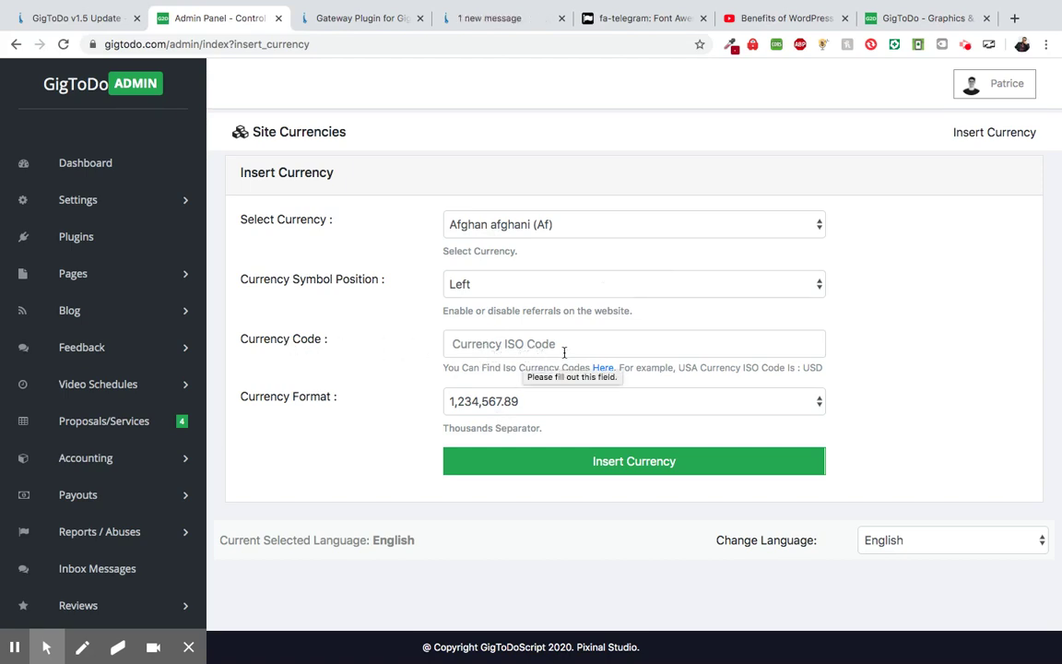
- Open the ISO 4217 currency codes table and select Albania's code ALL
left_click(607, 370)
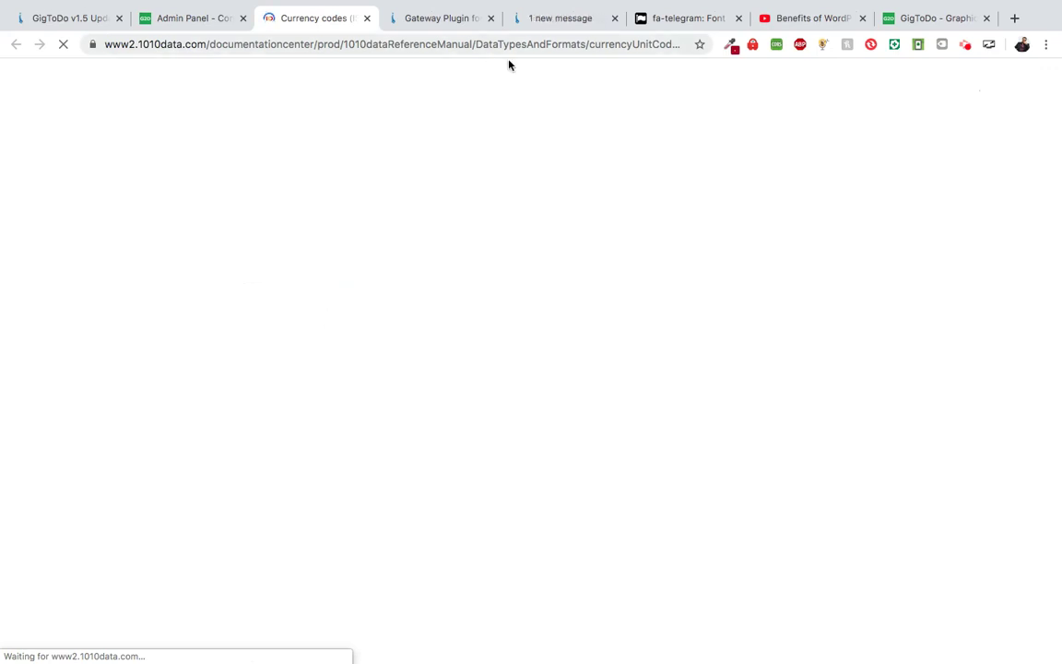
left_click(909, 18)
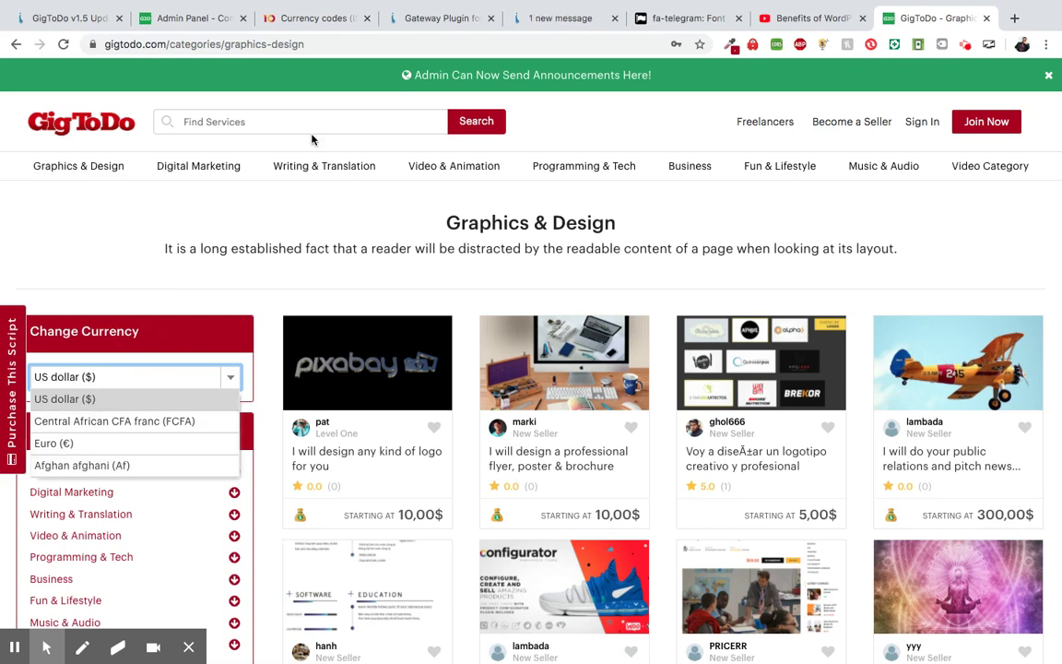
left_click(323, 22)
scroll(350, 319, "down", 1)
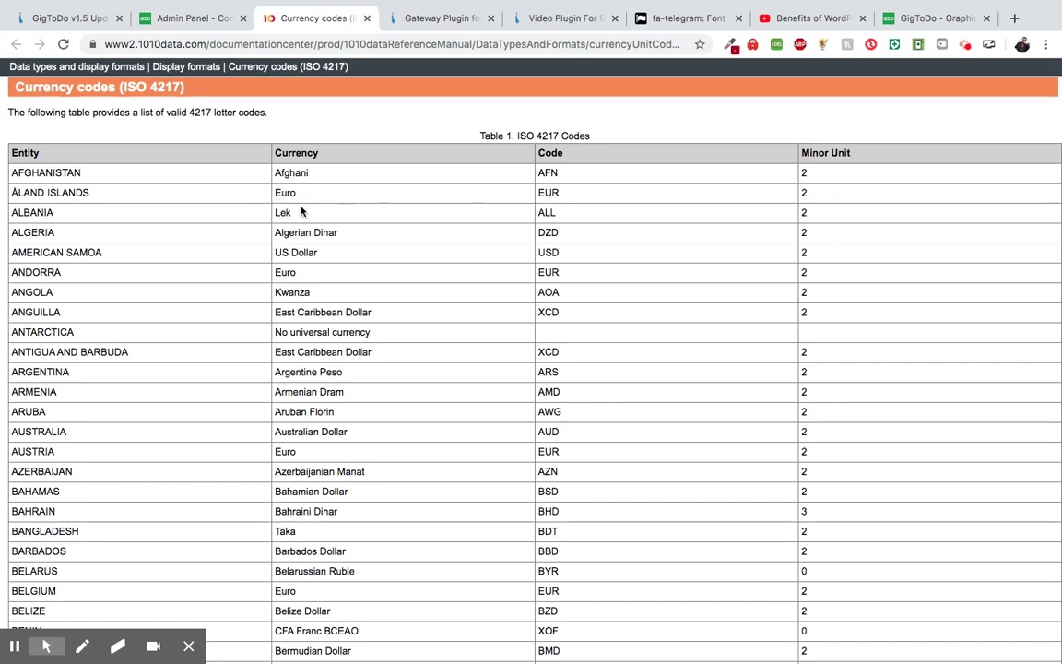
double_click(551, 213)
- Add Albanian lek as a site currency with ISO code ALL and the 1.234.567,89 number format
left_click(194, 18)
left_click(553, 223)
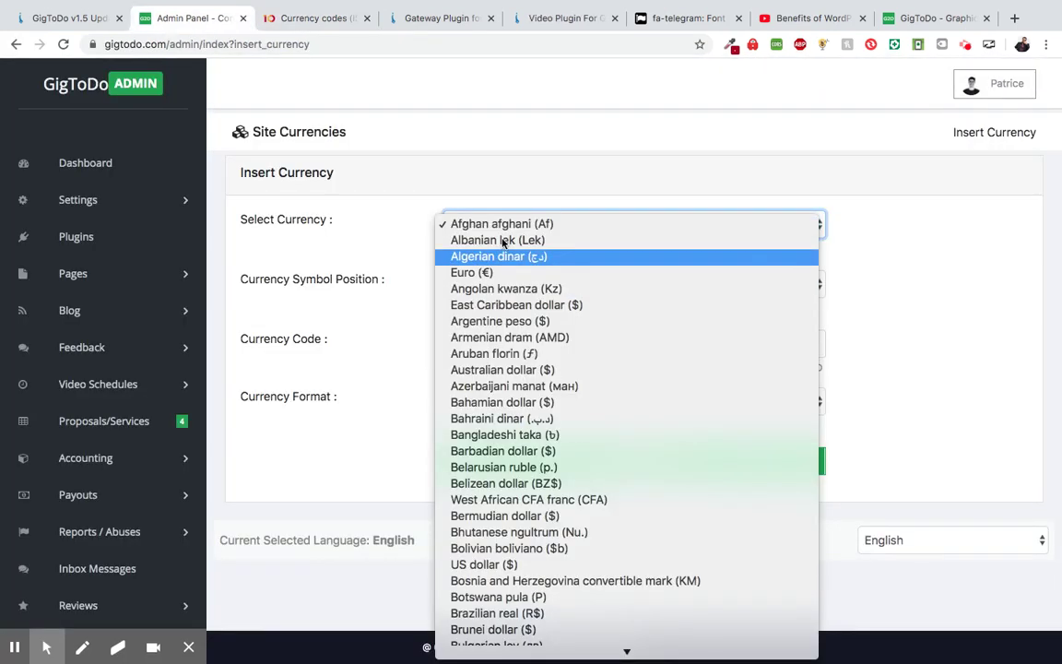
left_click(502, 241)
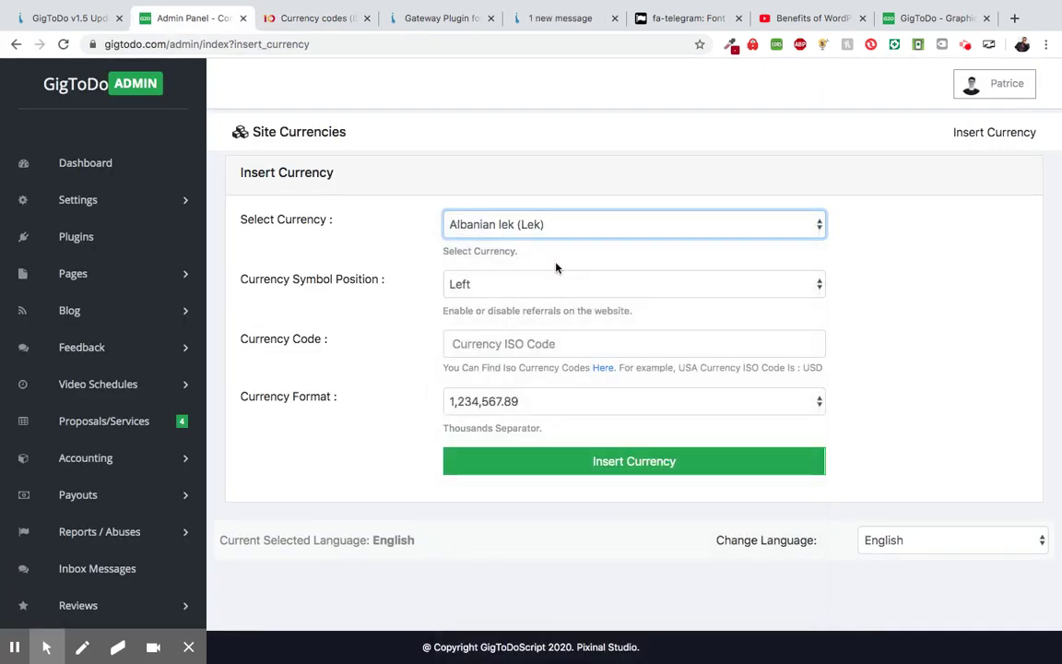
left_click(472, 341)
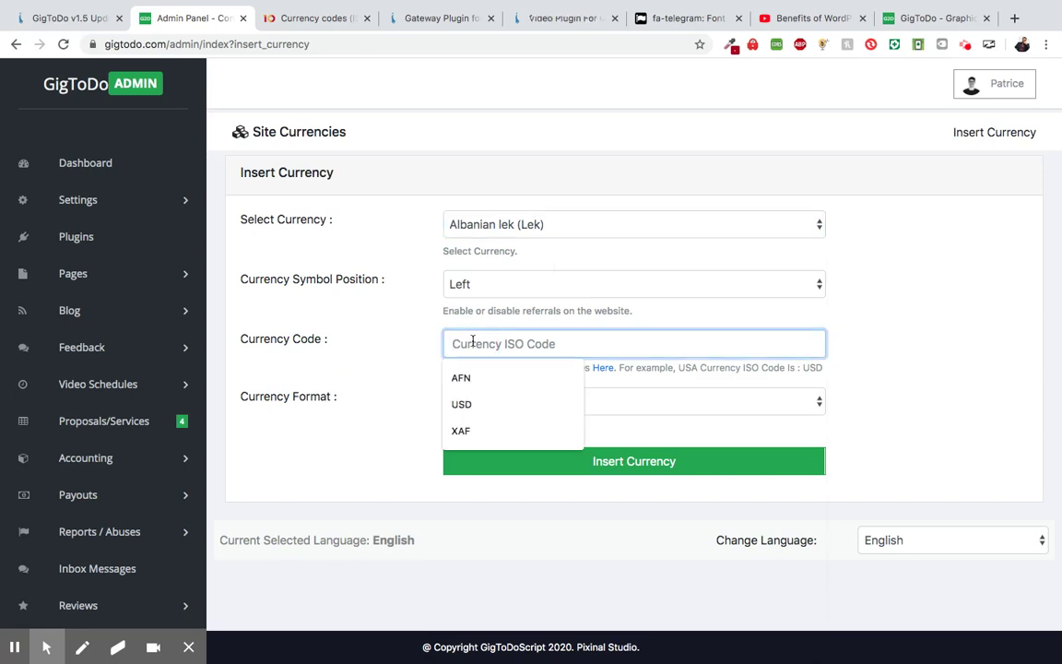
type("ALL")
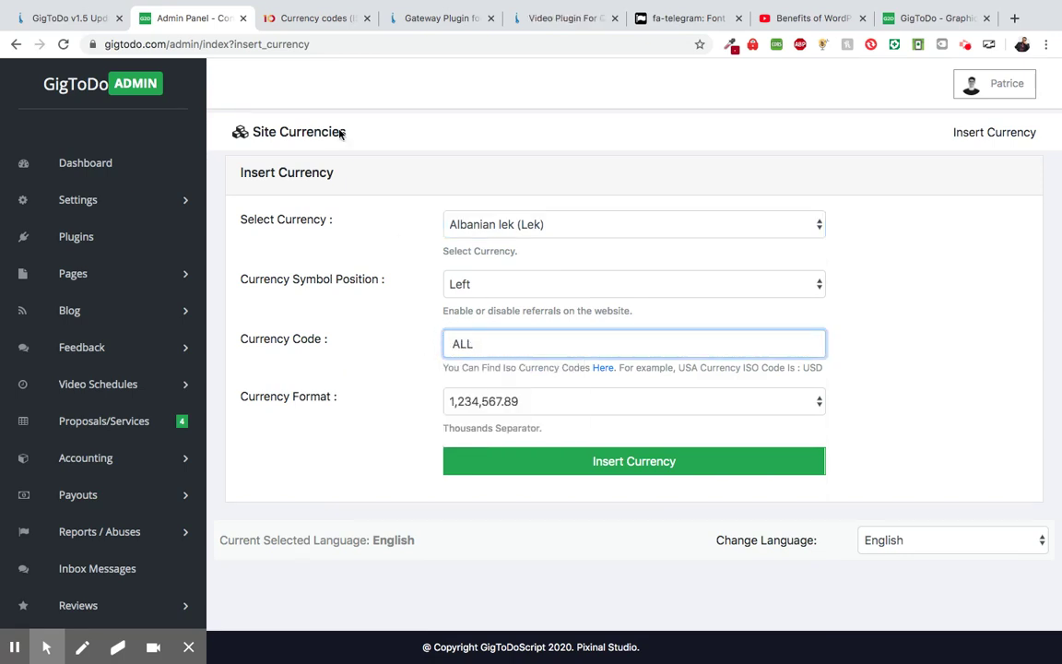
left_click(304, 17)
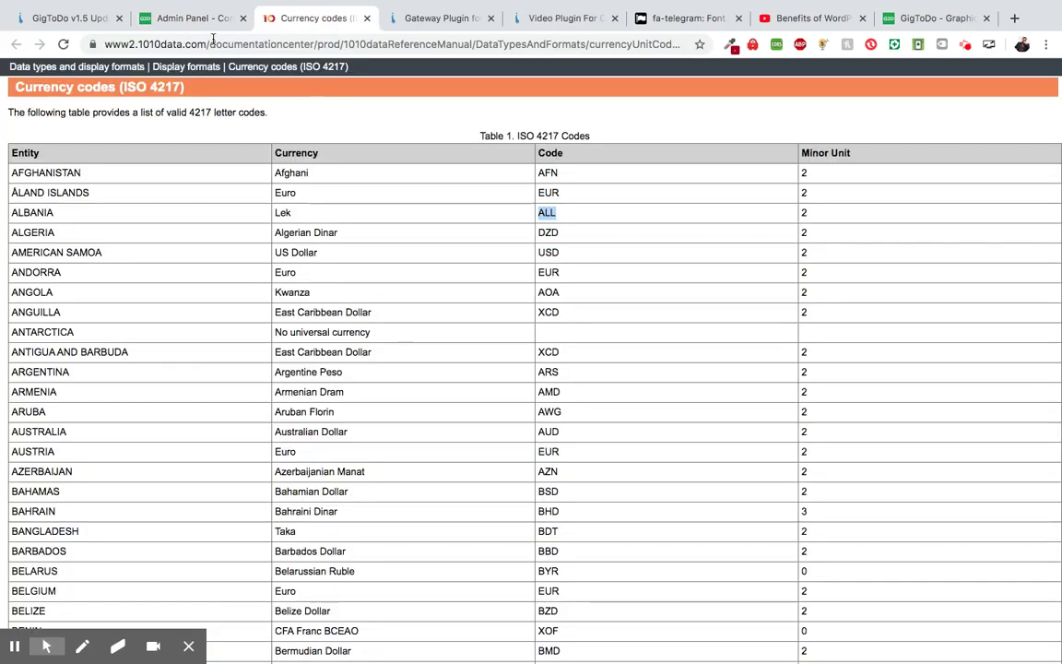
left_click(172, 20)
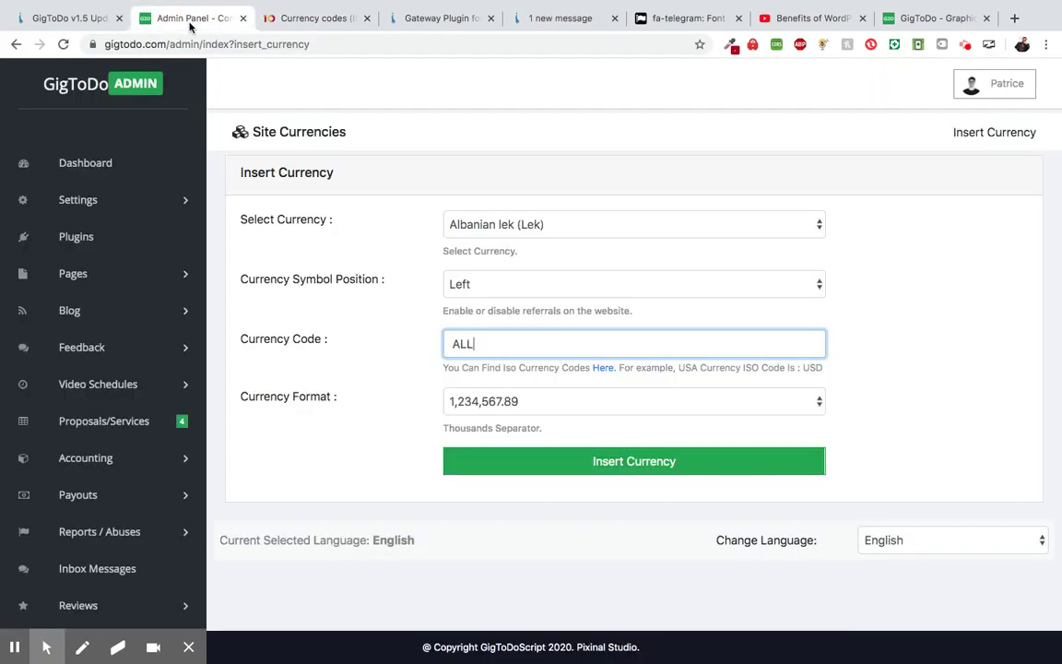
left_click(473, 398)
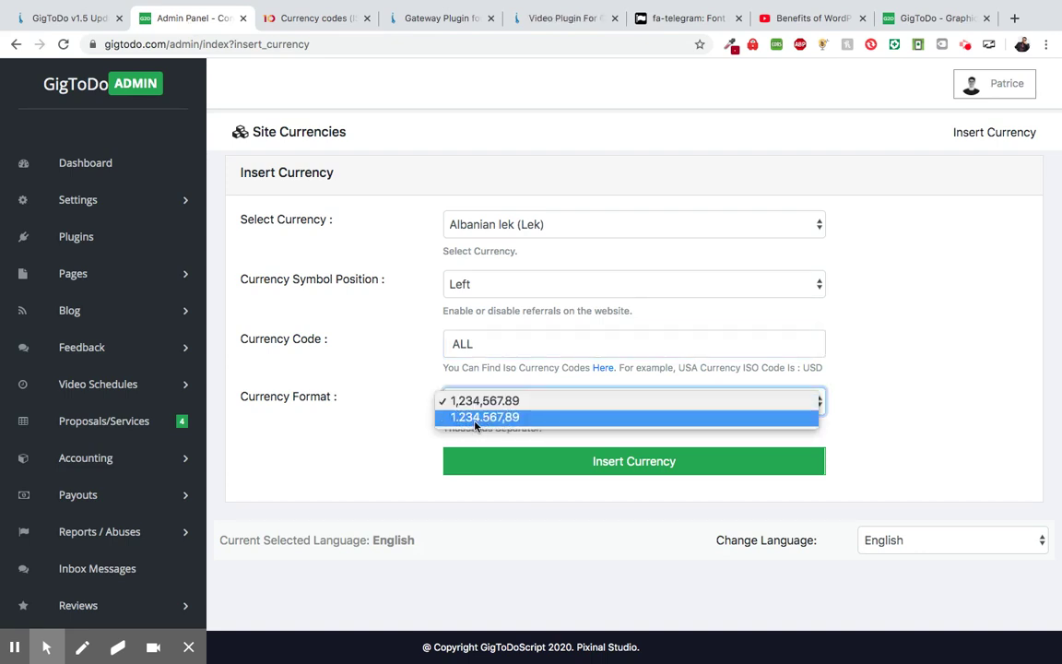
left_click(451, 419)
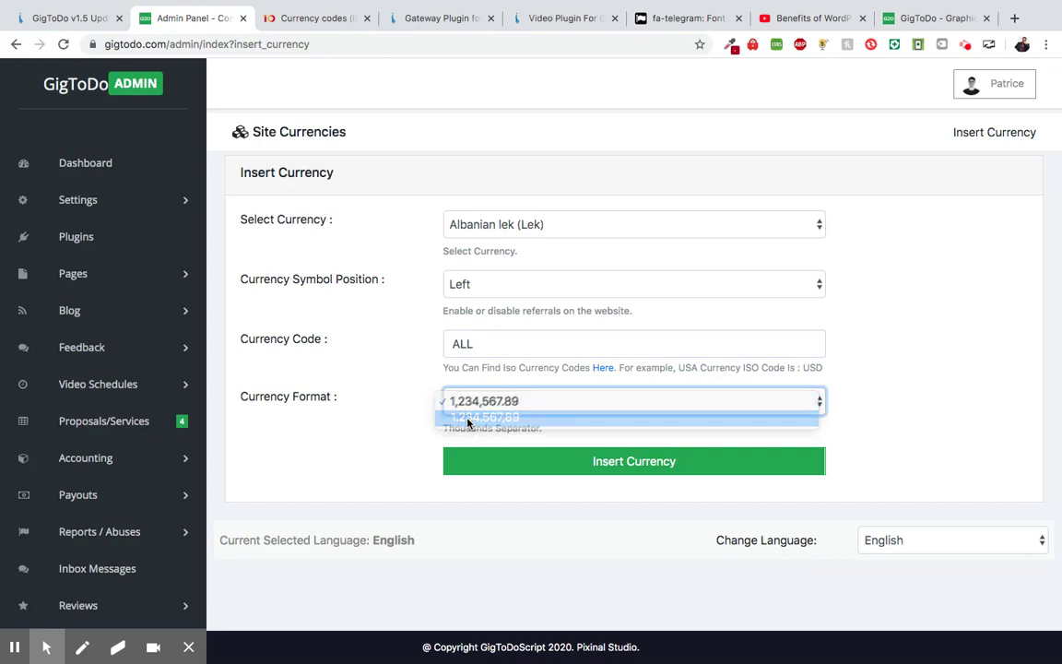
left_click(512, 473)
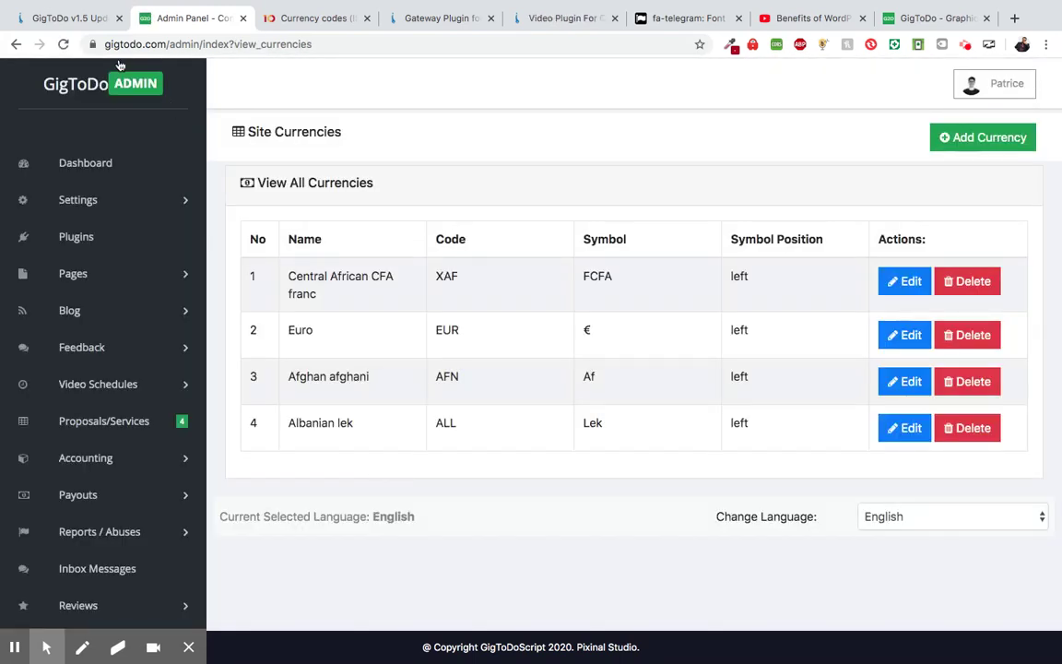
- Reload the Graphics & Design storefront, show prices in Euro, then switch back to US dollars
left_click(933, 17)
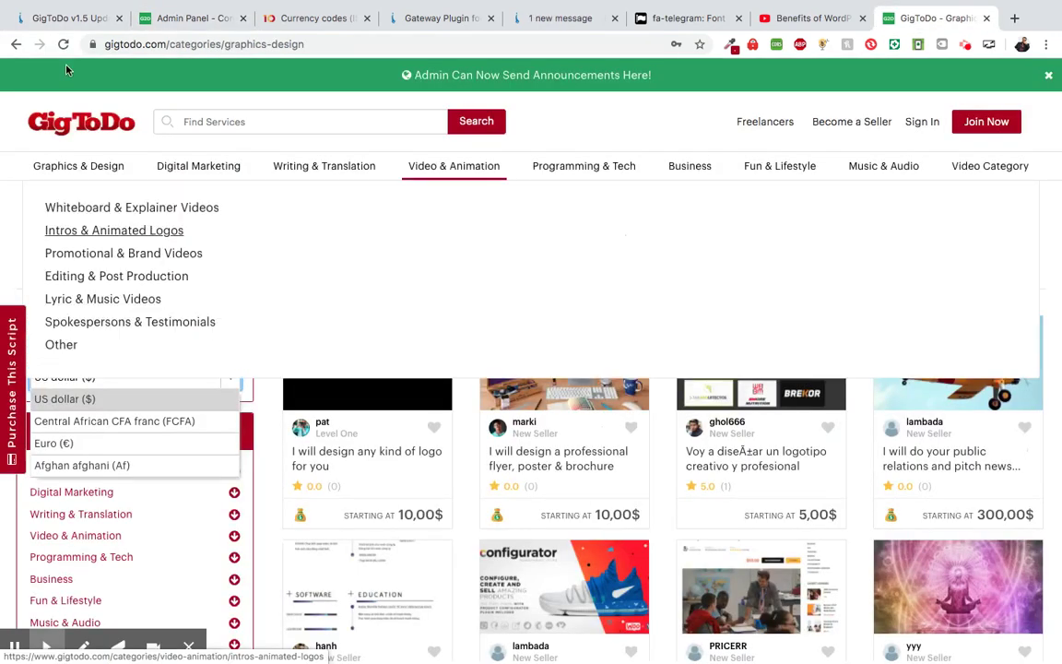
left_click(64, 44)
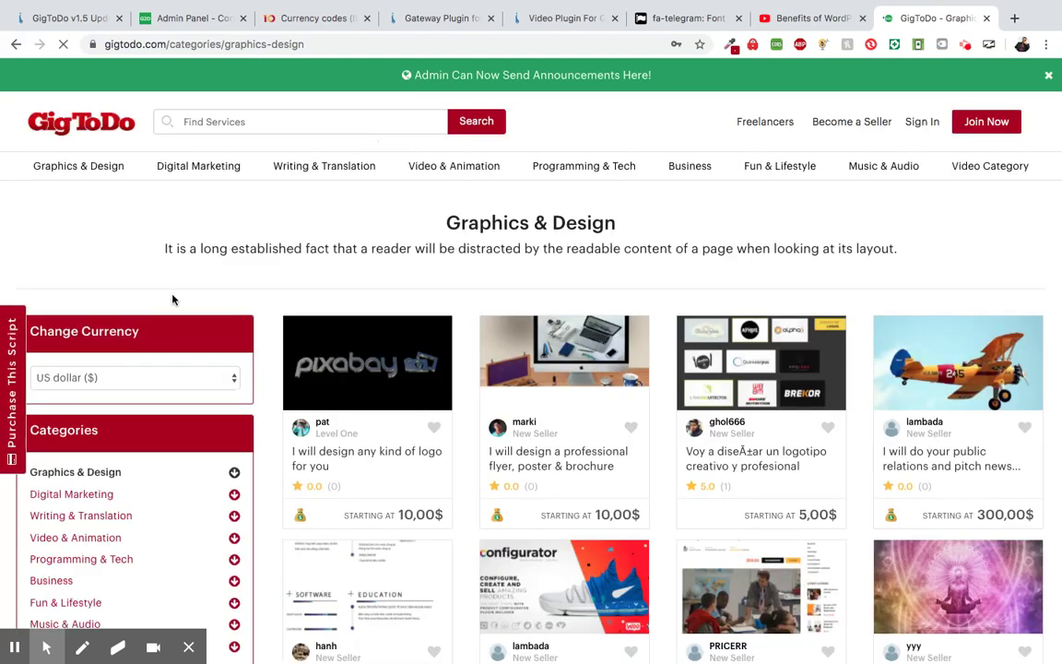
scroll(171, 299, "down", 1)
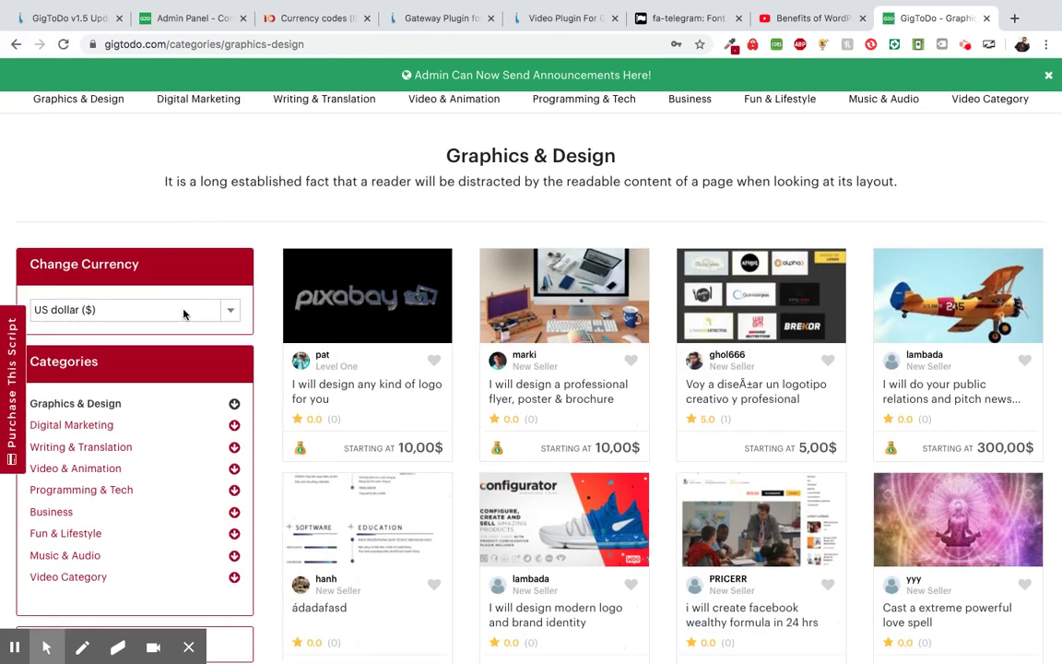
left_click(120, 310)
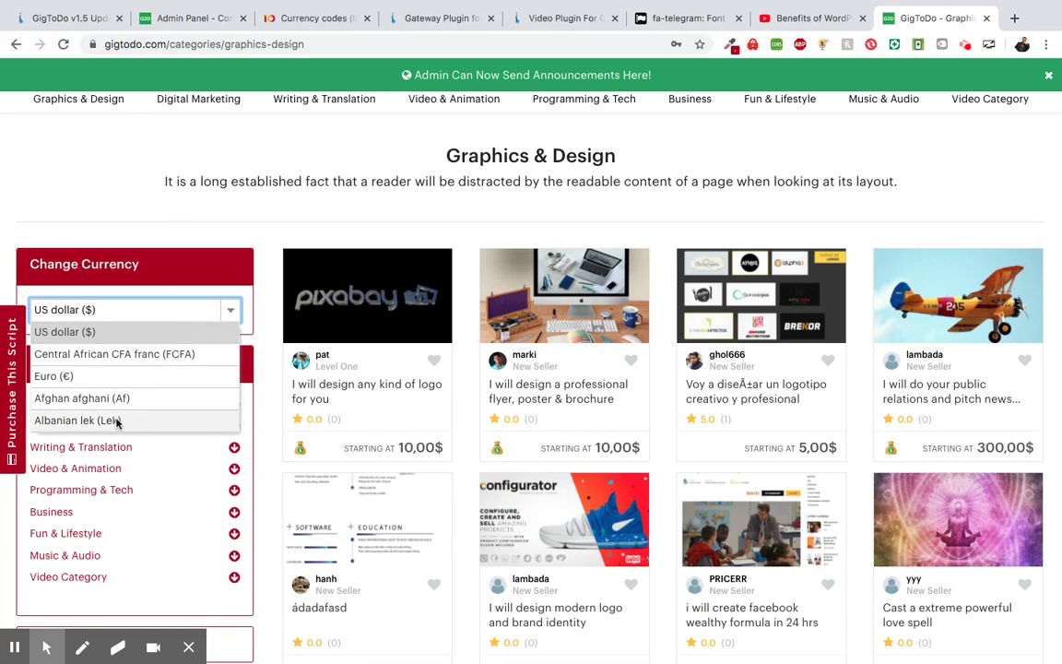
left_click(109, 376)
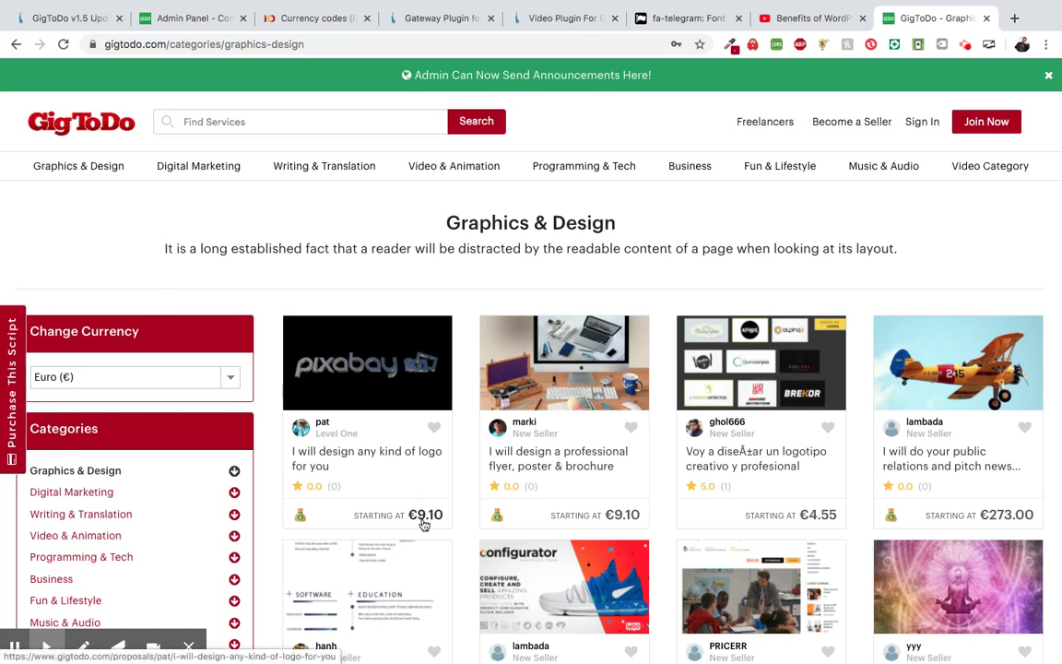
left_click(229, 377)
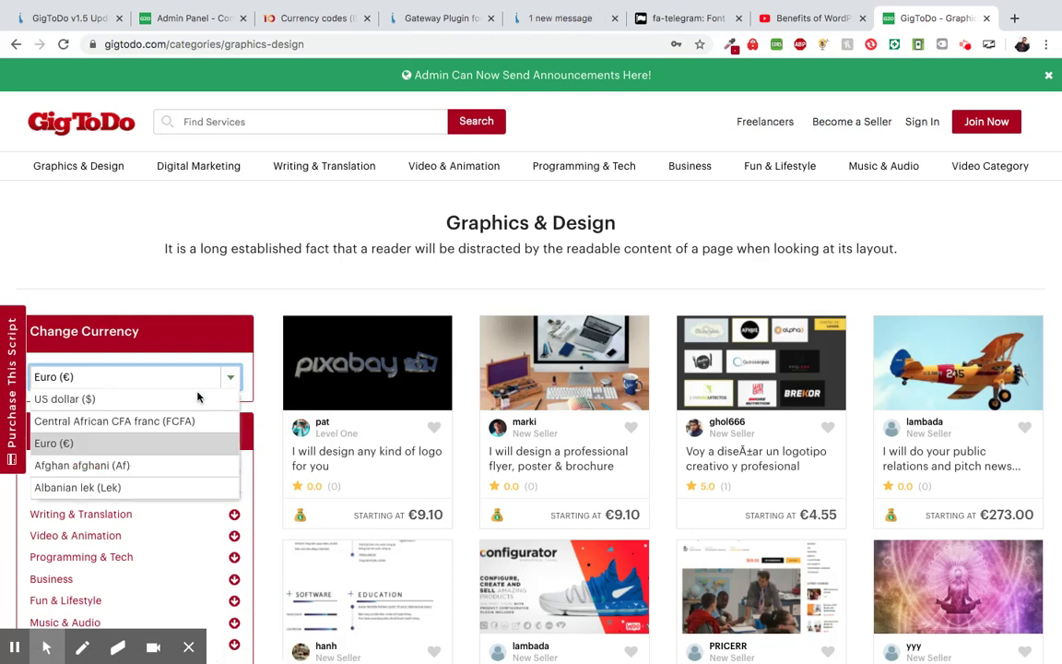
left_click(133, 401)
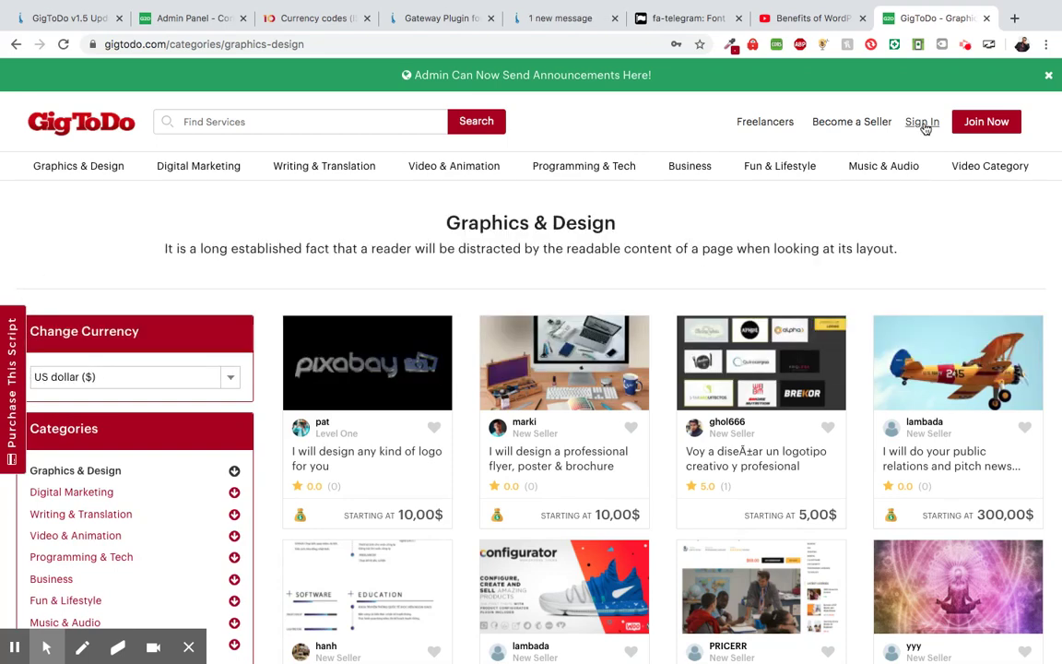
- Sign in to the storefront and go to the GigToDo home page
left_click(923, 124)
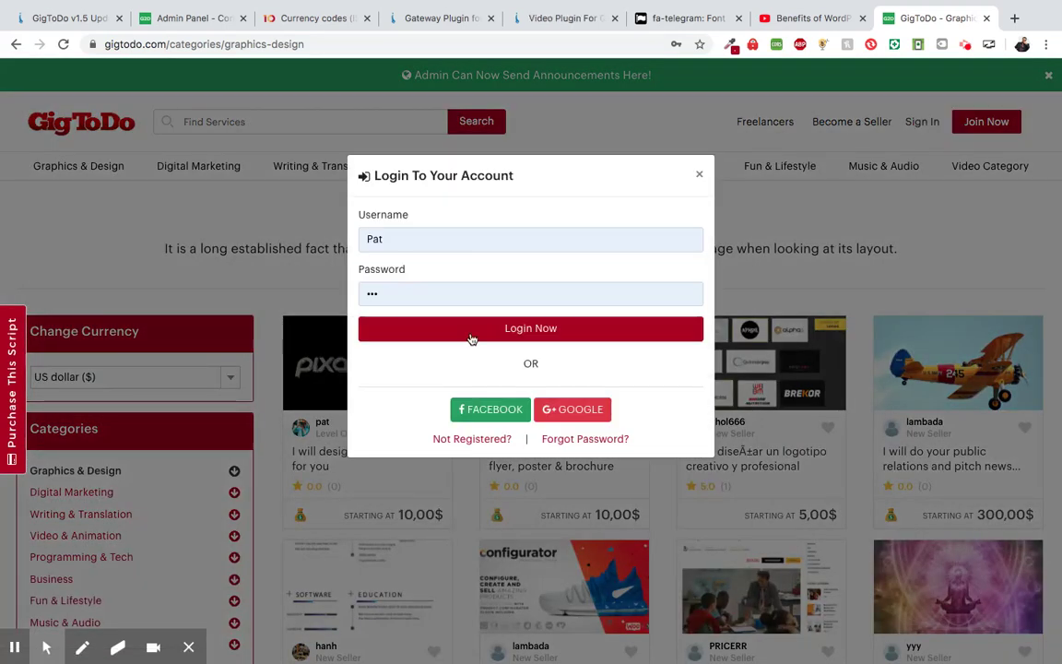
left_click(487, 330)
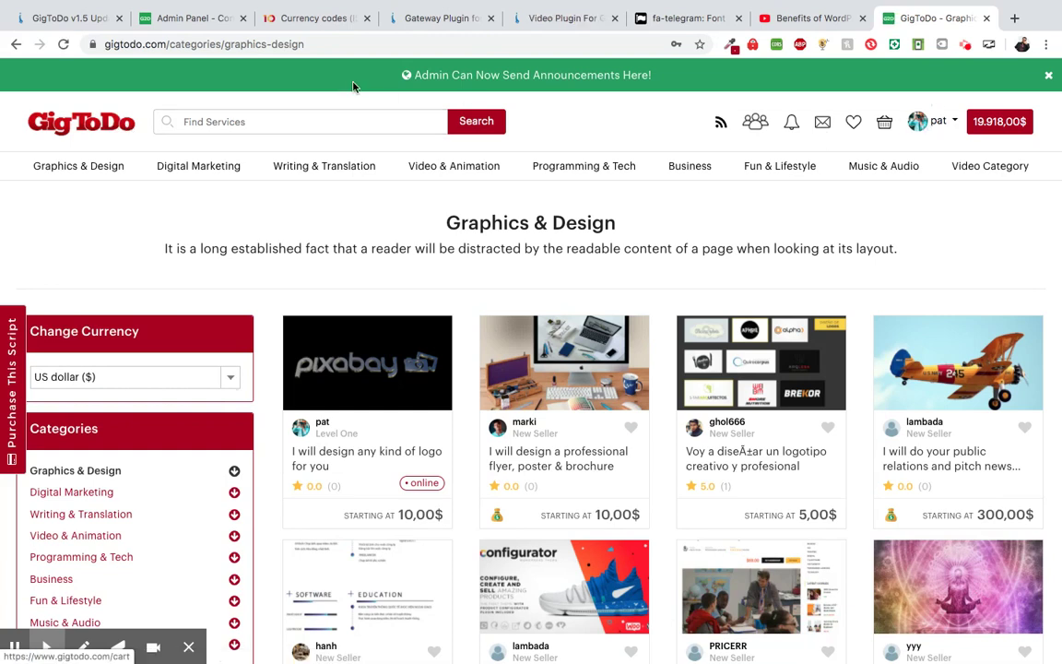
left_click(108, 131)
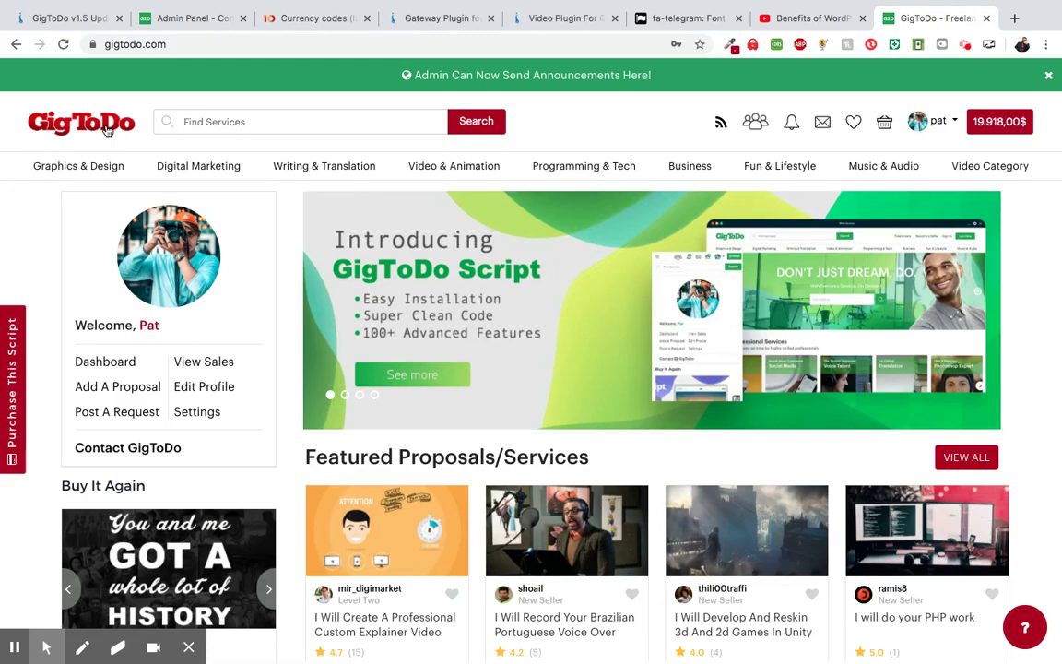
- Open the 'Blog - Stay Informed' link in the home page footer
scroll(351, 432, "down", 3)
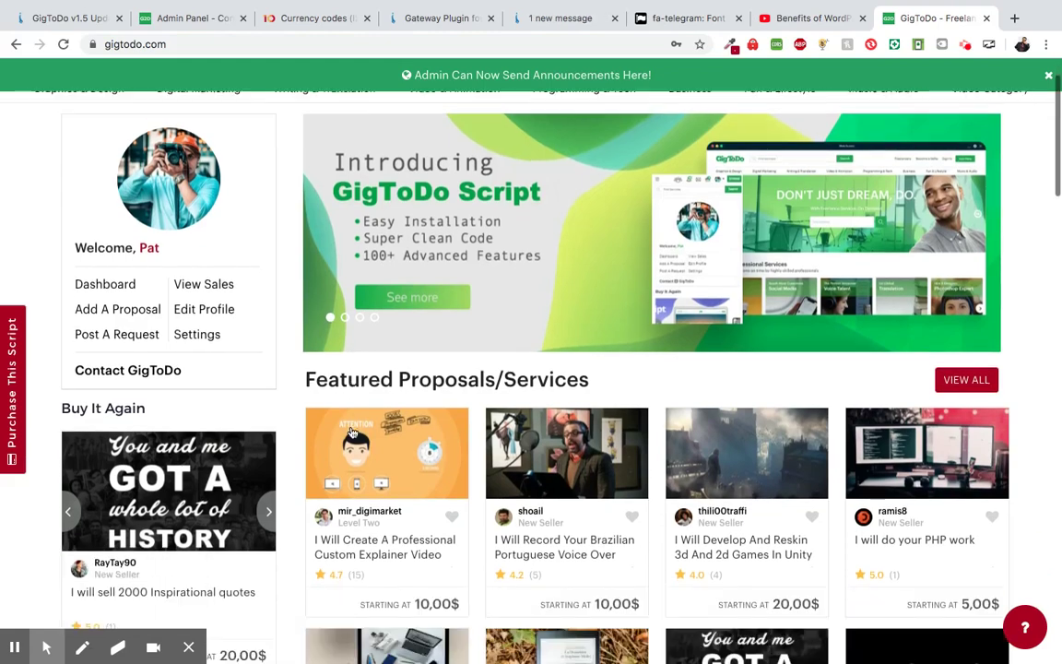
scroll(352, 432, "down", 3)
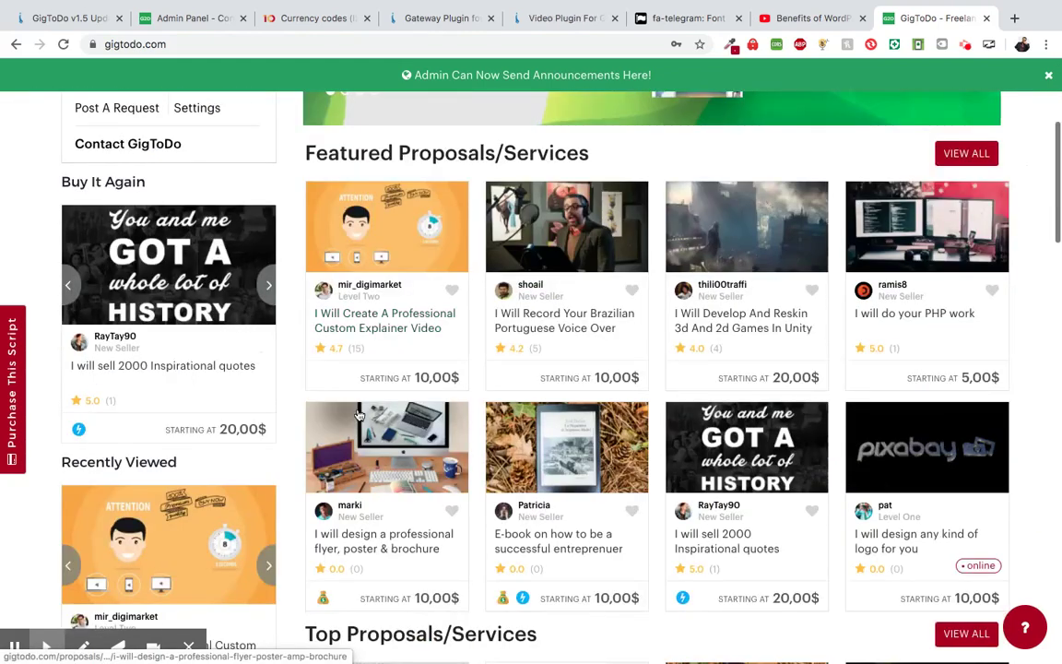
scroll(359, 414, "down", 8)
scroll(359, 414, "down", 8)
scroll(358, 414, "up", 3)
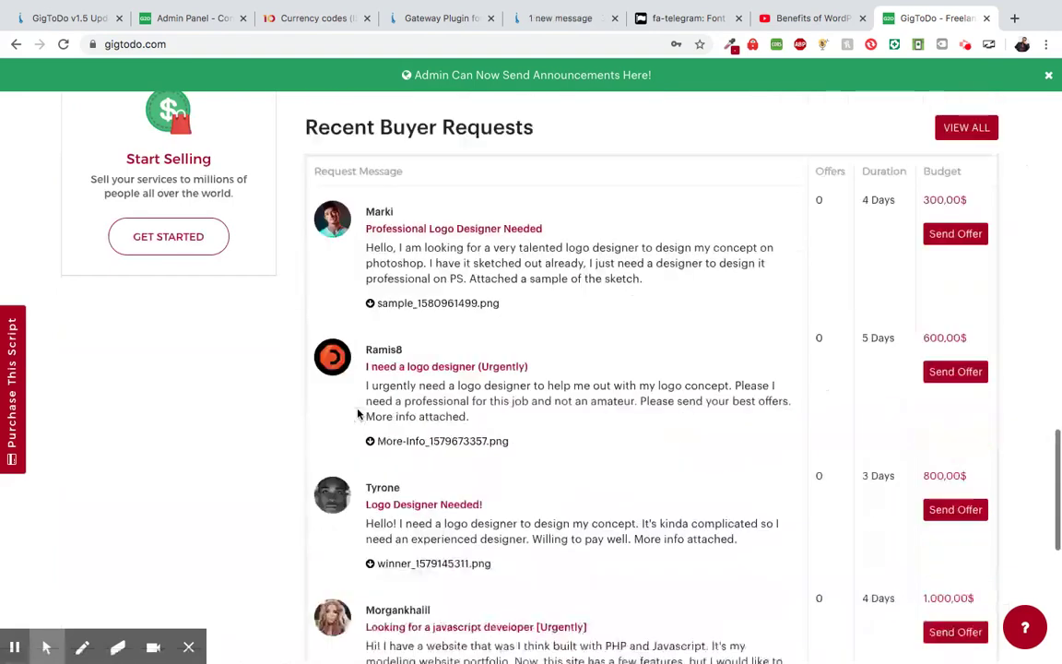
scroll(359, 414, "down", 7)
scroll(358, 414, "down", 3)
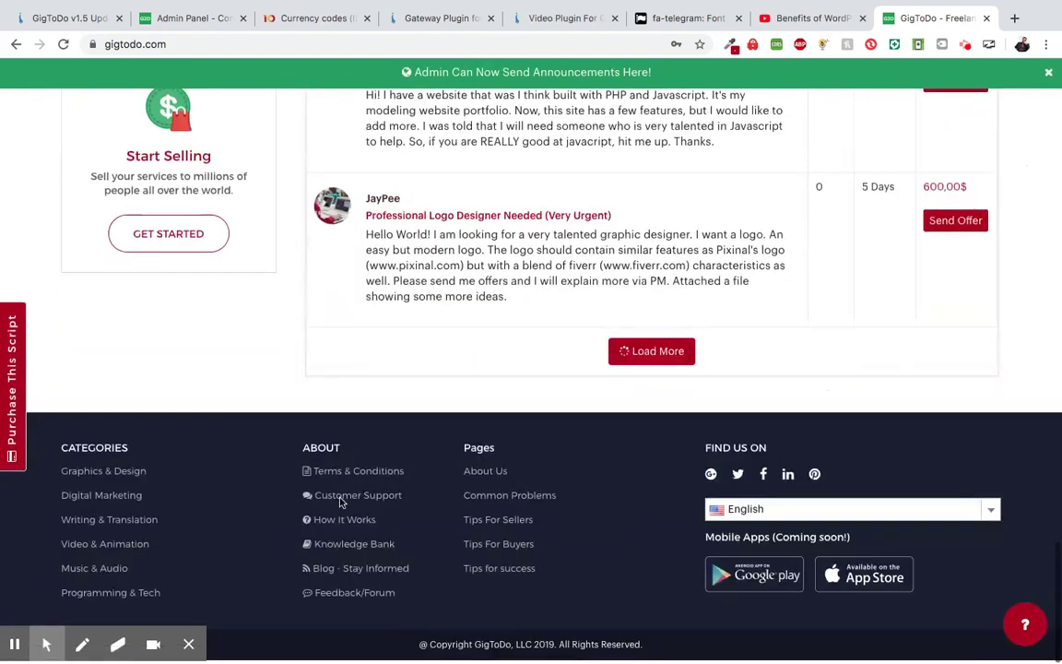
left_click(341, 576)
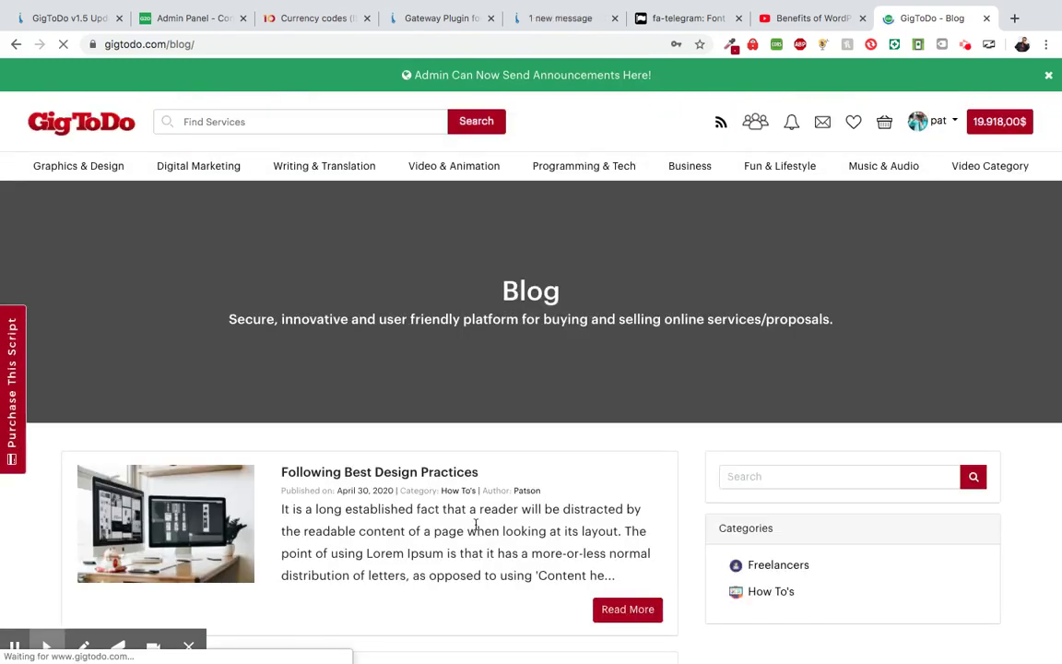
- Open the Following Best Design Practices post and click into its comment box
scroll(478, 524, "down", 2)
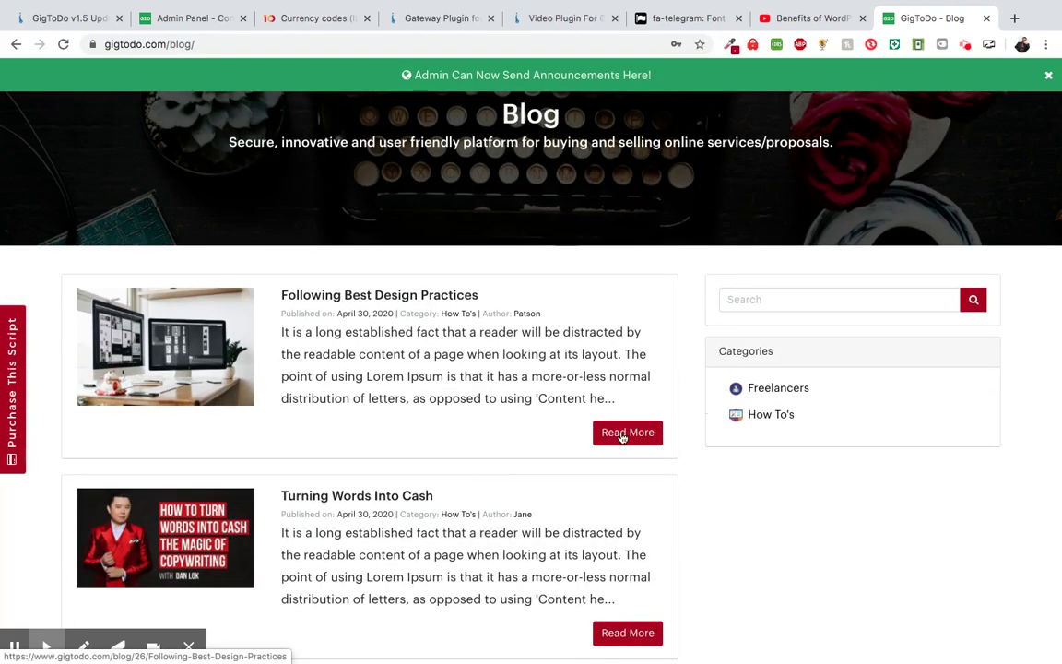
left_click(623, 435)
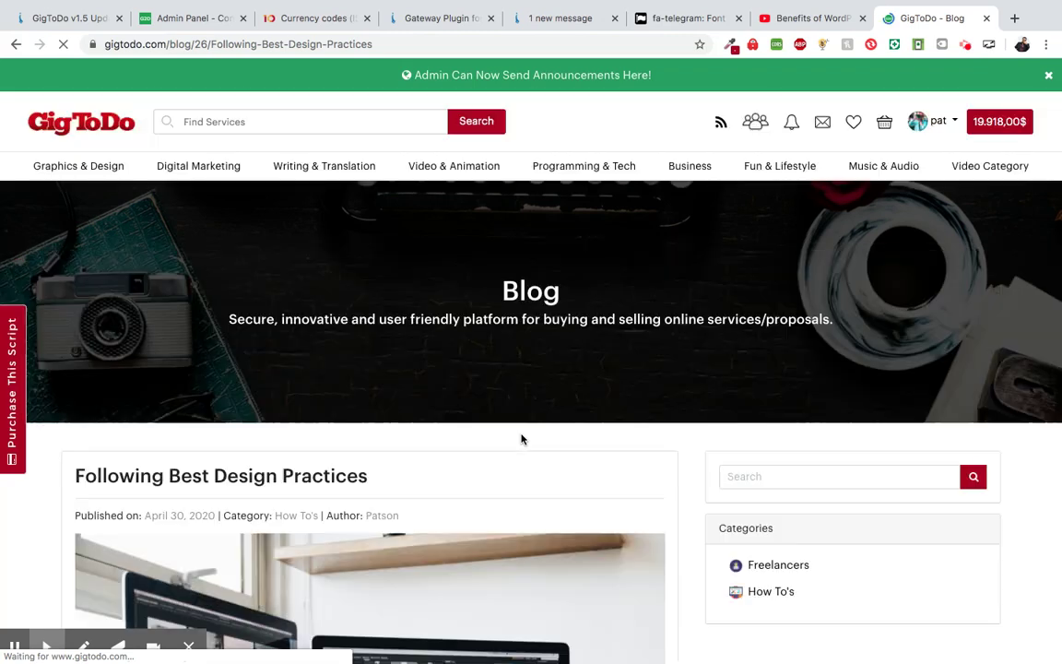
scroll(521, 439, "down", 2)
scroll(520, 439, "down", 2)
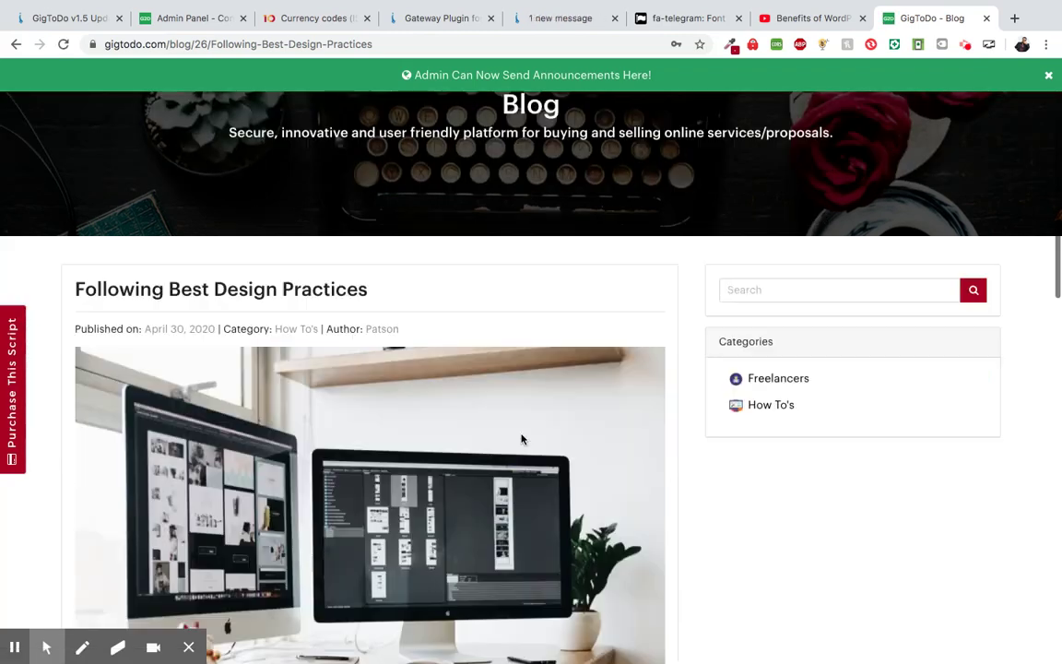
scroll(521, 439, "down", 15)
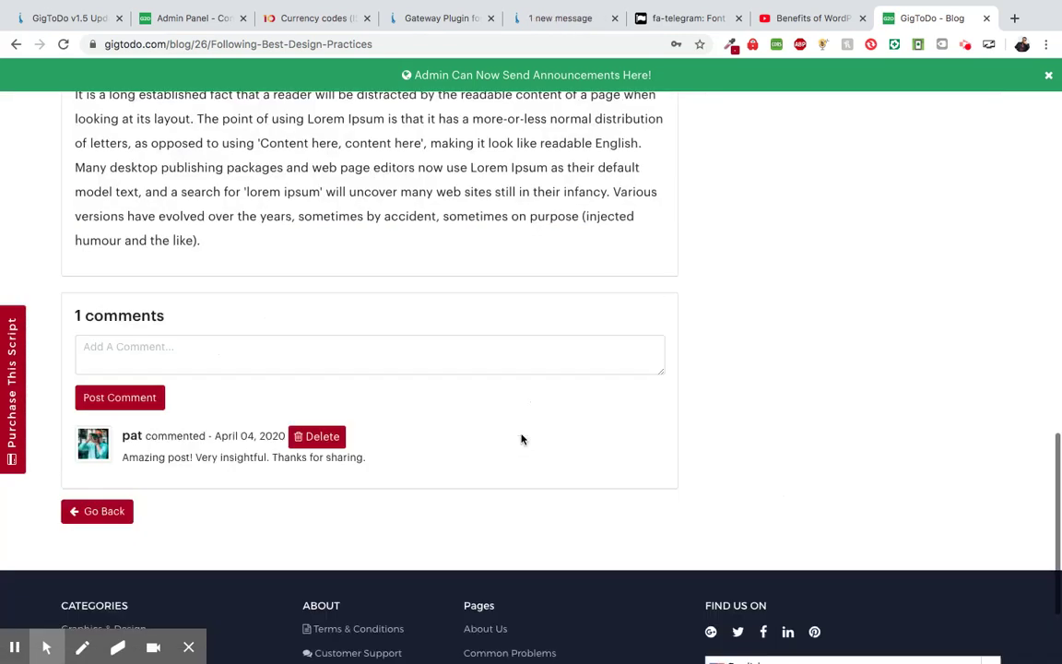
left_click(275, 318)
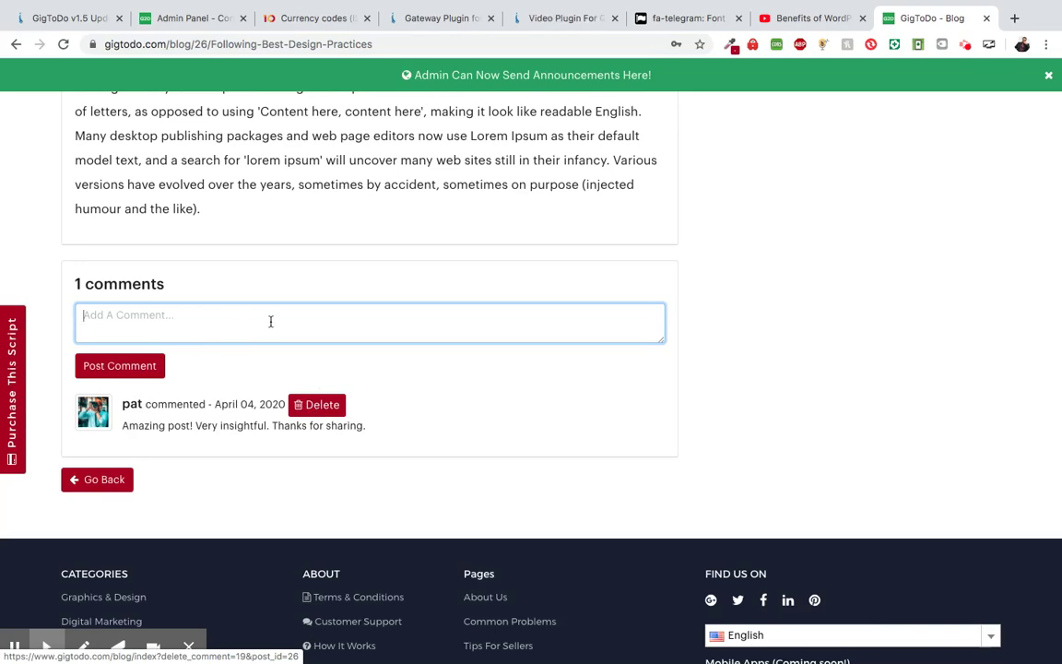
- Scroll back up through the post's article and image, then down to the comment
scroll(283, 333, "up", 1)
scroll(283, 333, "up", 10)
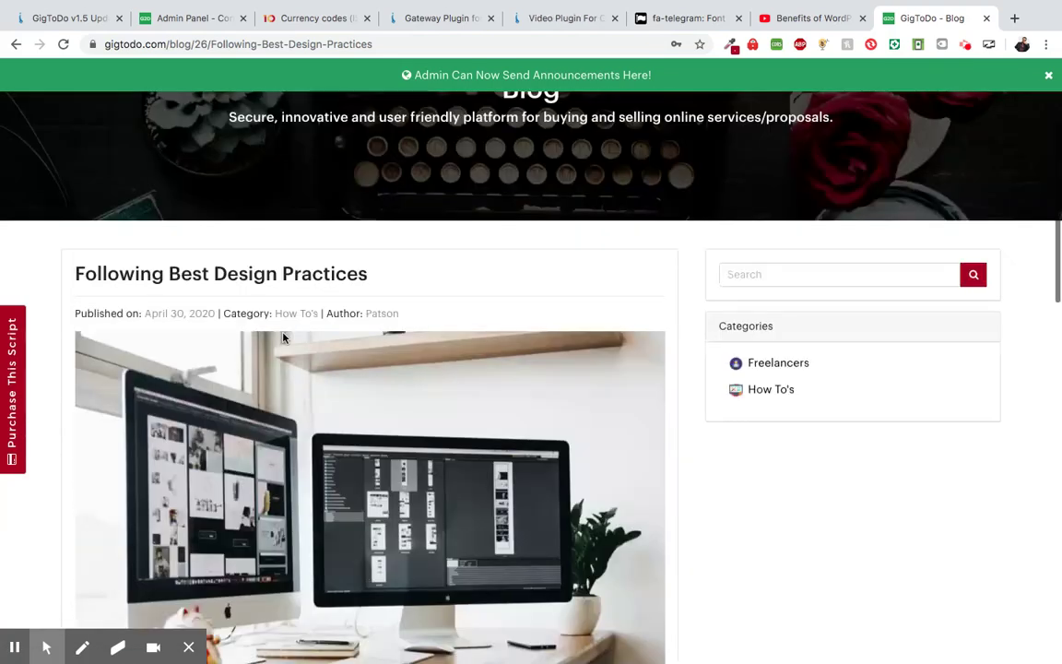
scroll(283, 338, "up", 3)
left_click_drag(208, 43, 378, 43)
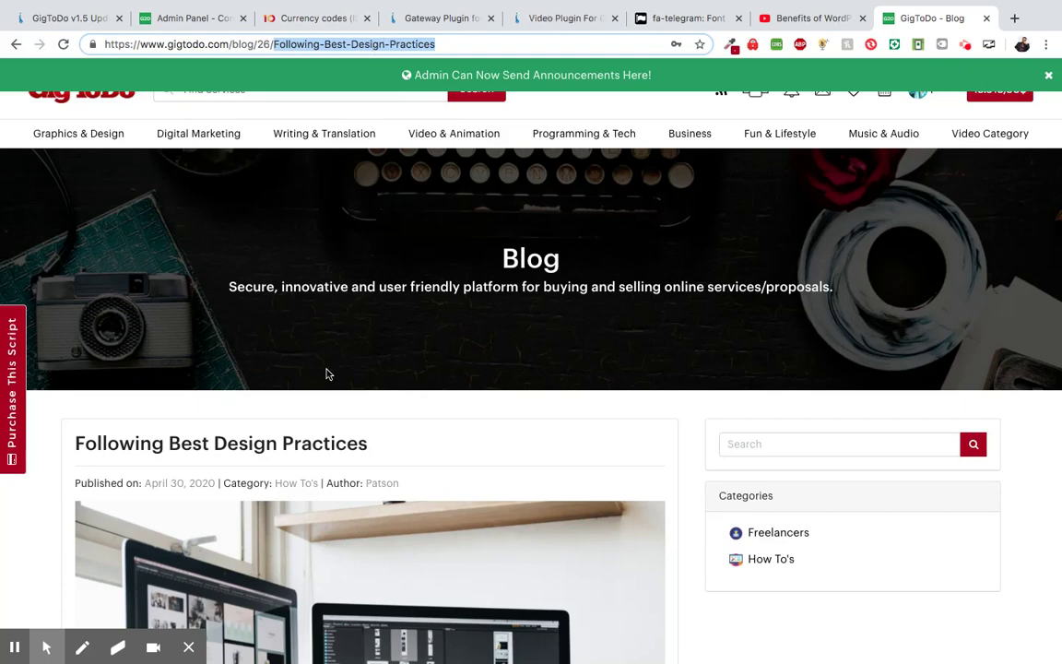
scroll(325, 373, "up", 1)
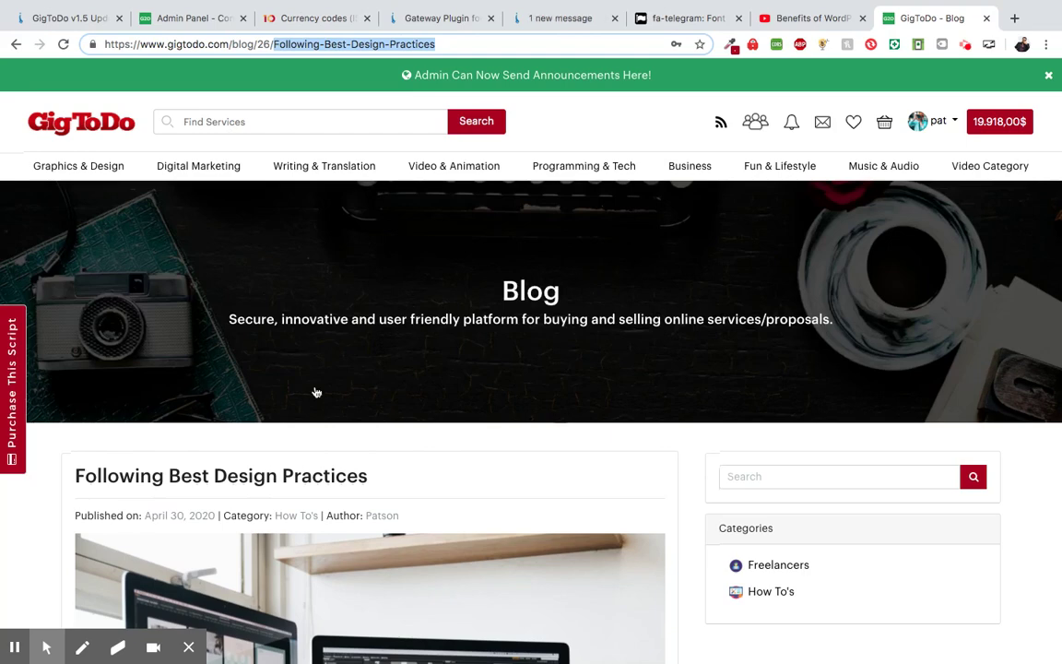
scroll(315, 391, "down", 2)
scroll(314, 391, "down", 15)
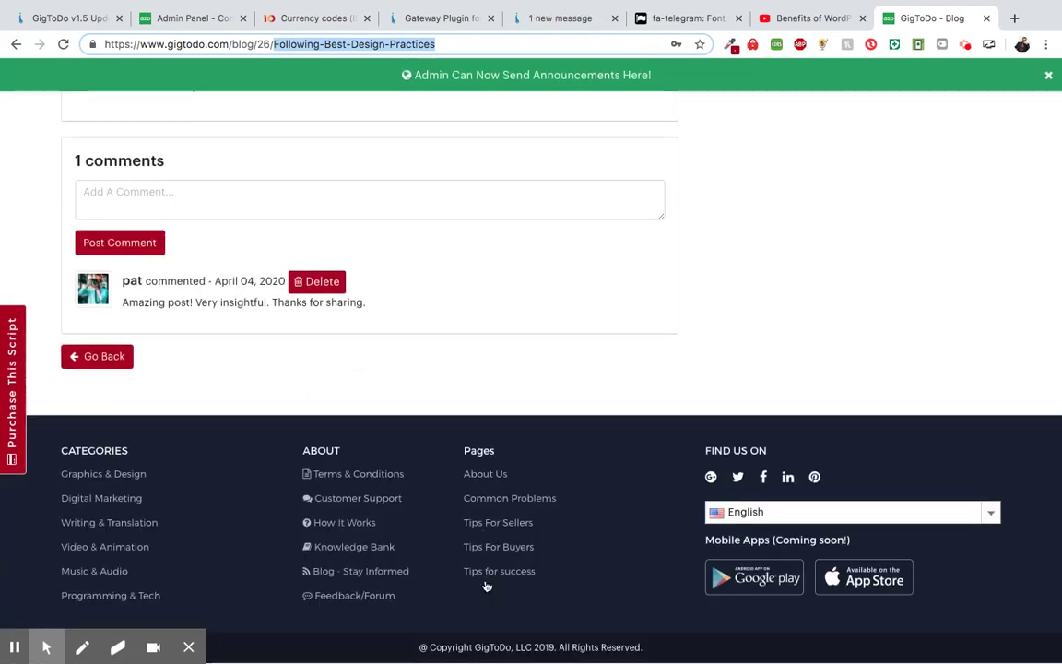
- List the admin site pages, check the About Us Actions menu, and compare with the blog footer
left_click(167, 20)
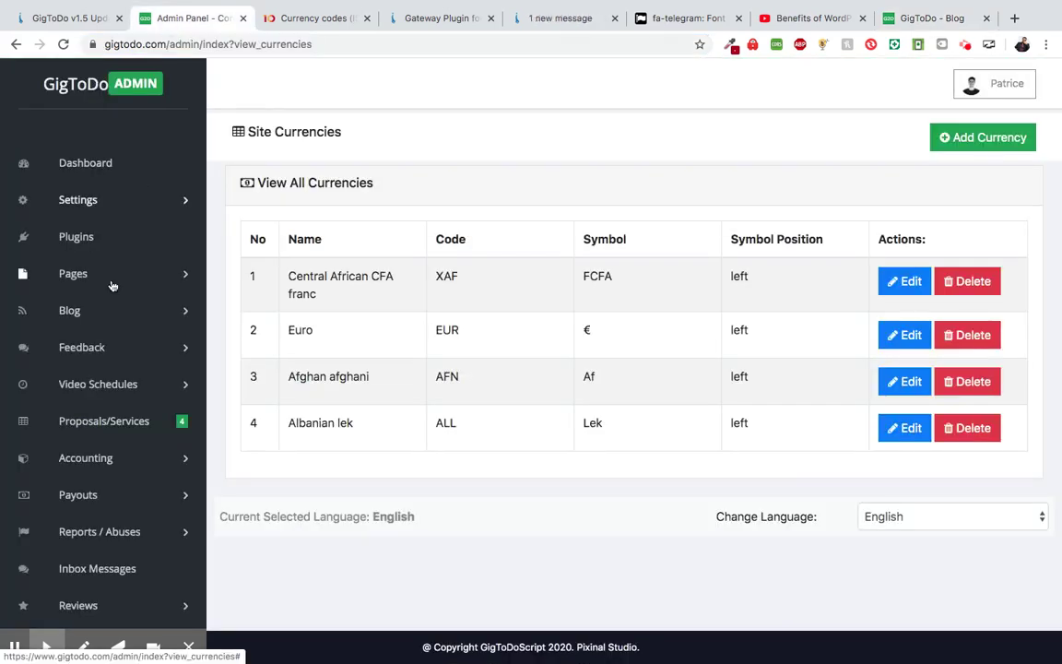
left_click(175, 276)
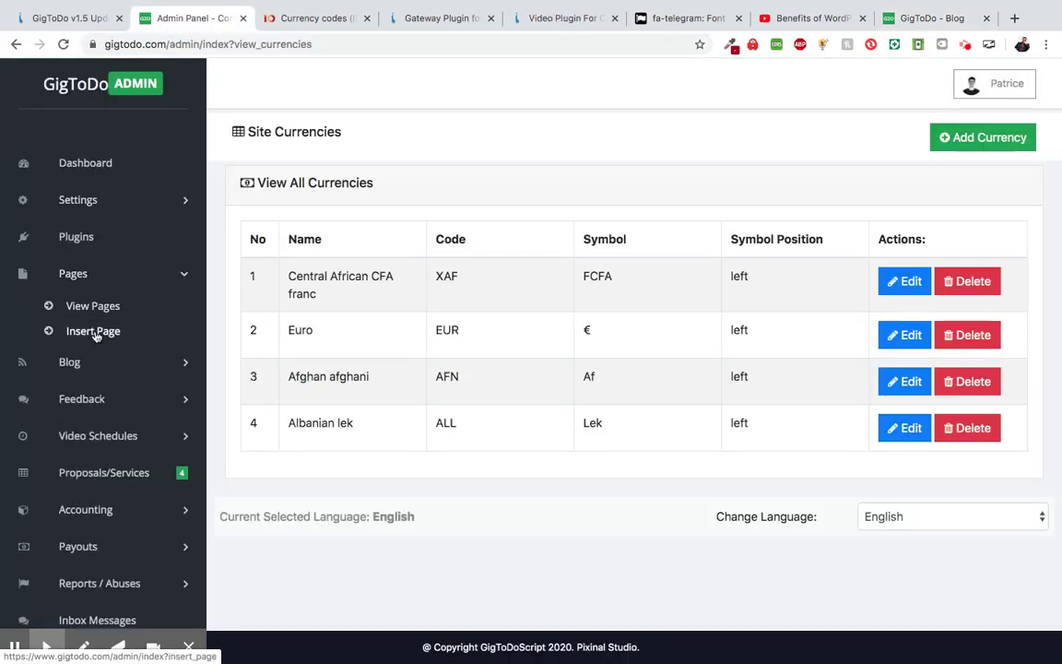
left_click(99, 315)
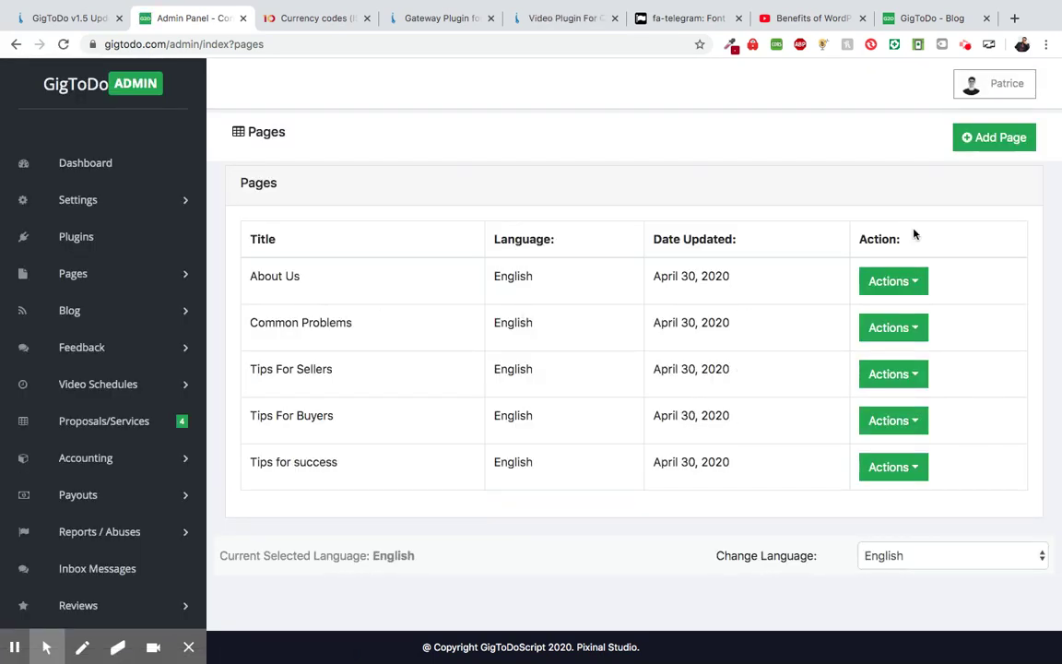
left_click(913, 284)
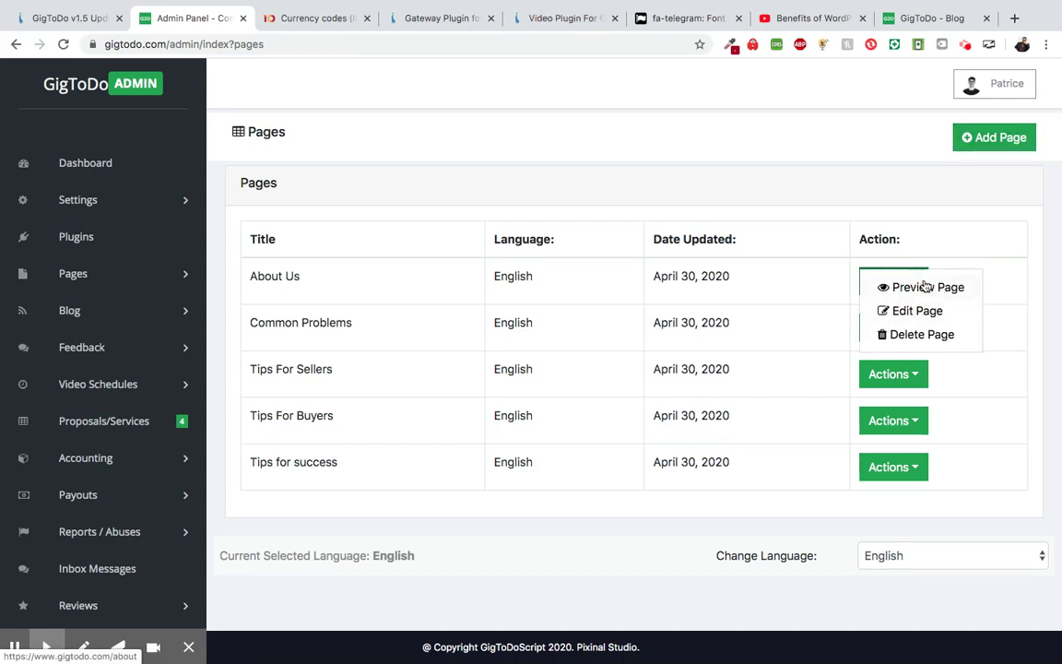
left_click(919, 24)
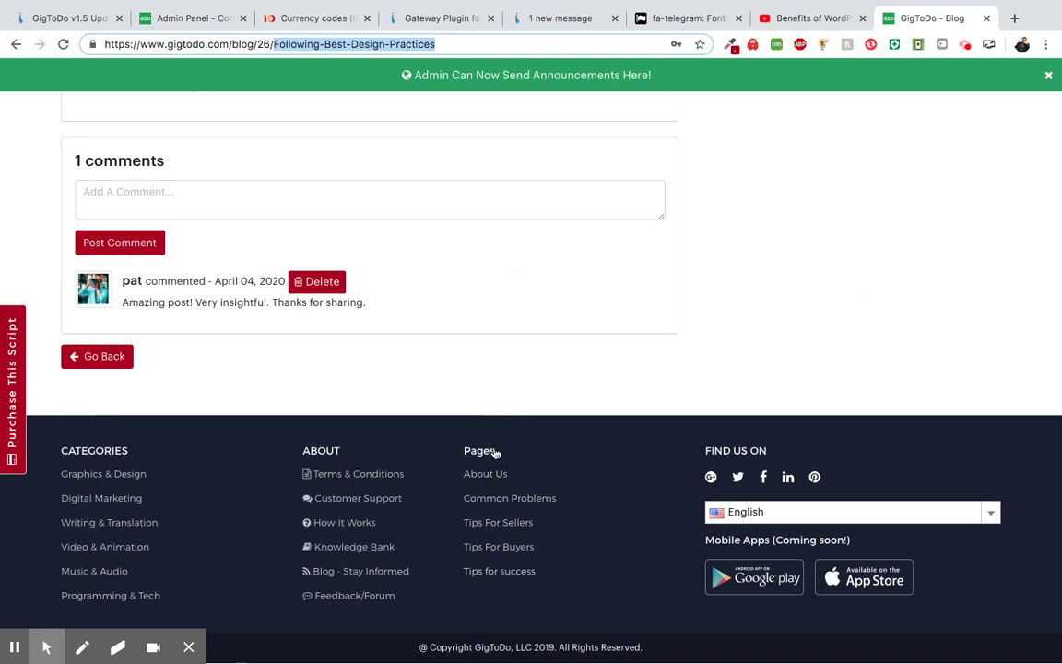
left_click(170, 21)
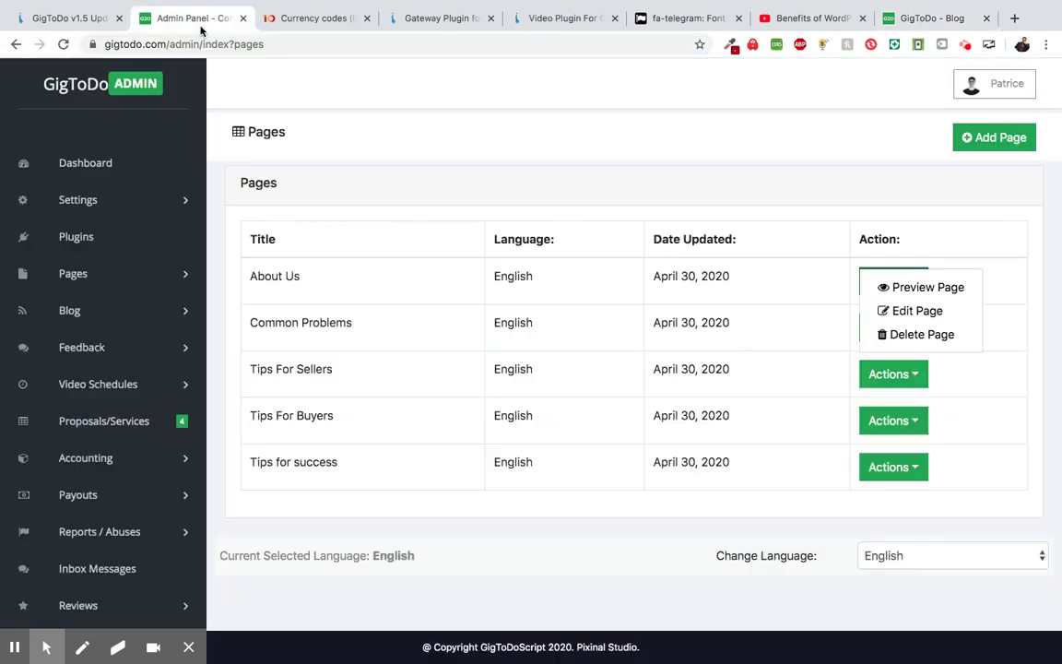
- Start a new page titled 'How Tos' and paste that title as its content
left_click(984, 140)
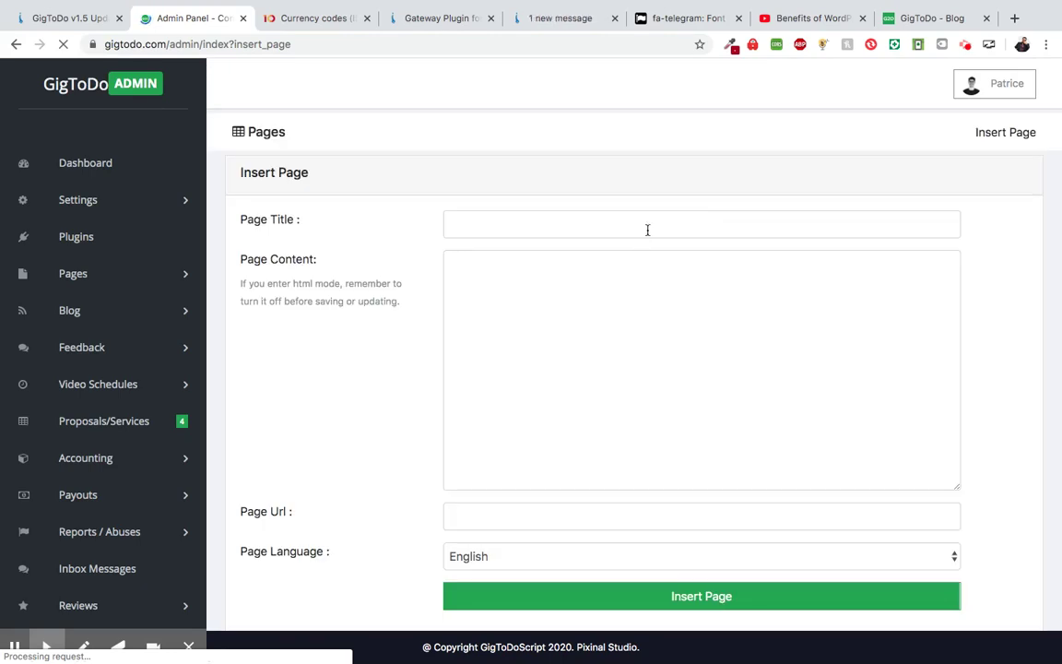
left_click(647, 229)
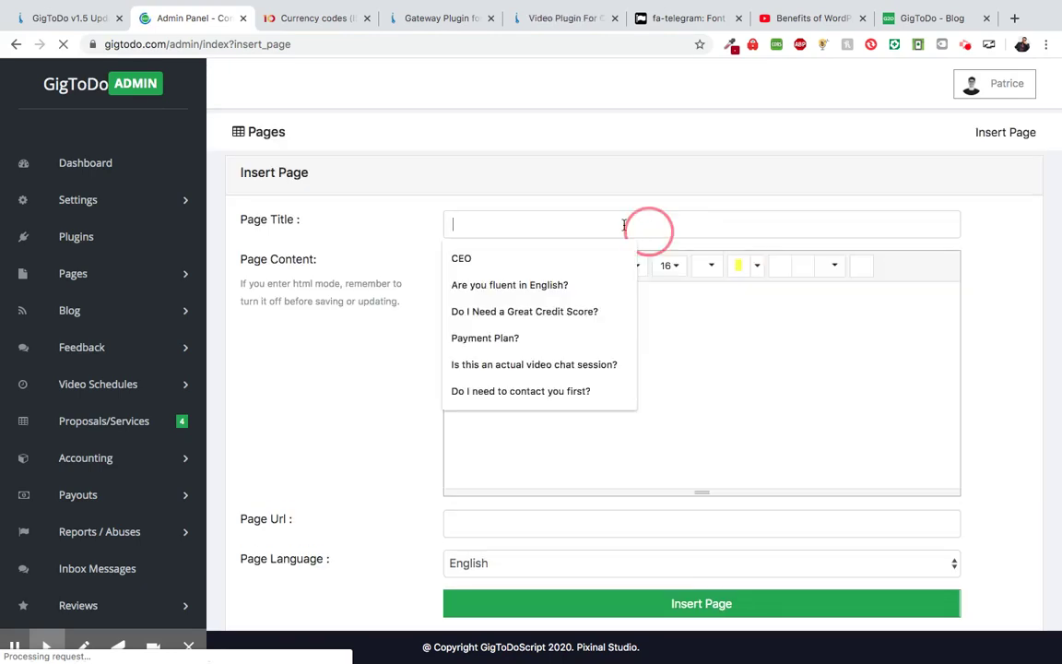
type("H")
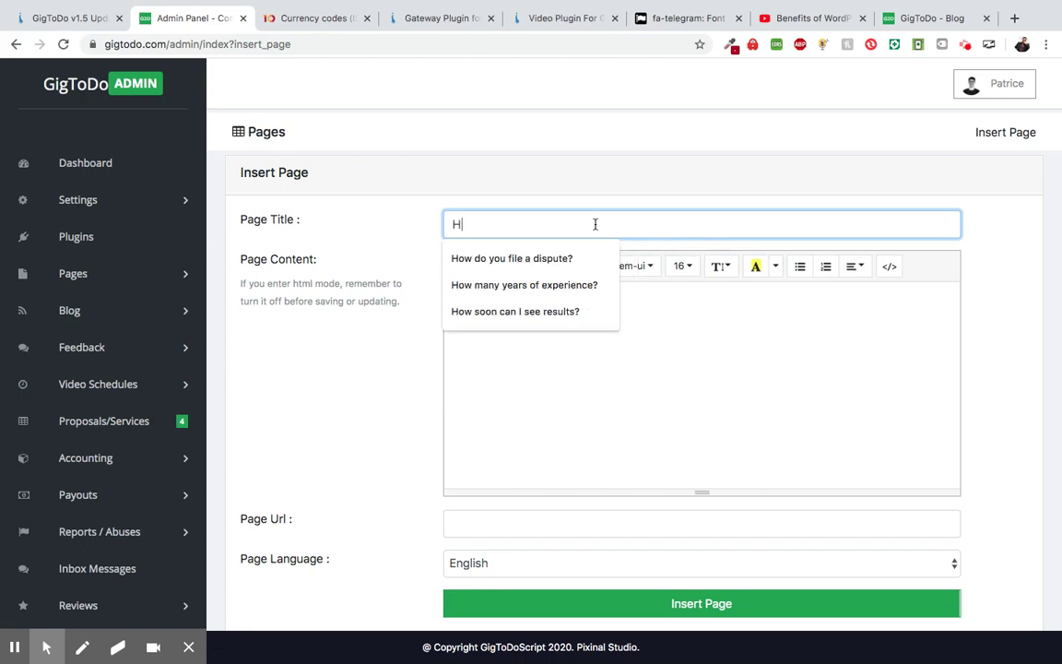
type("ow")
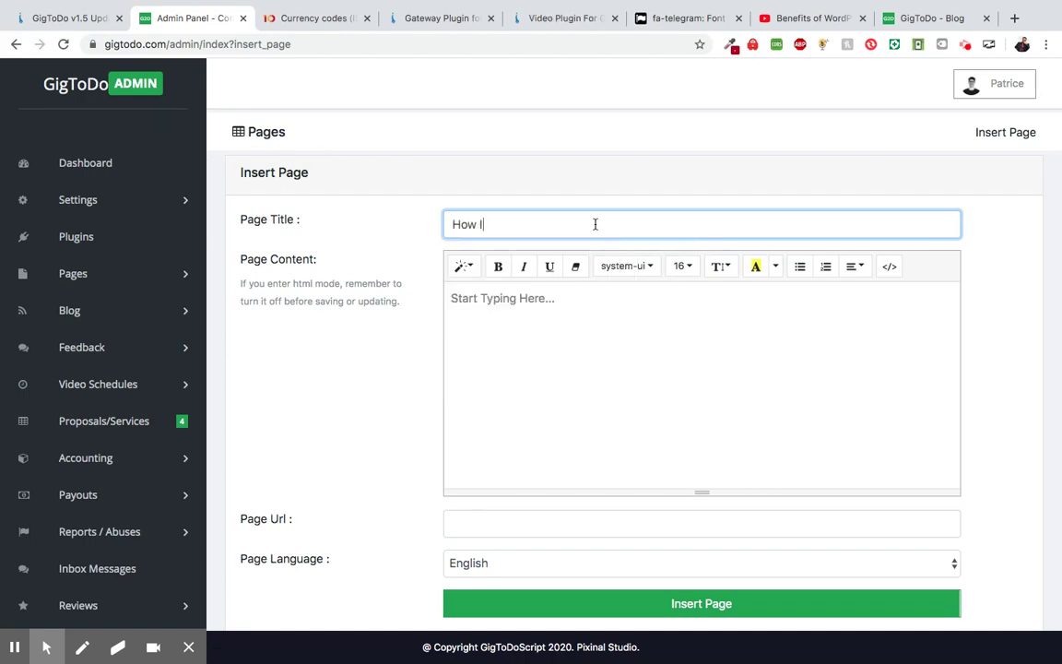
key("BackSpace")
key("BackSpace")
type("Tps")
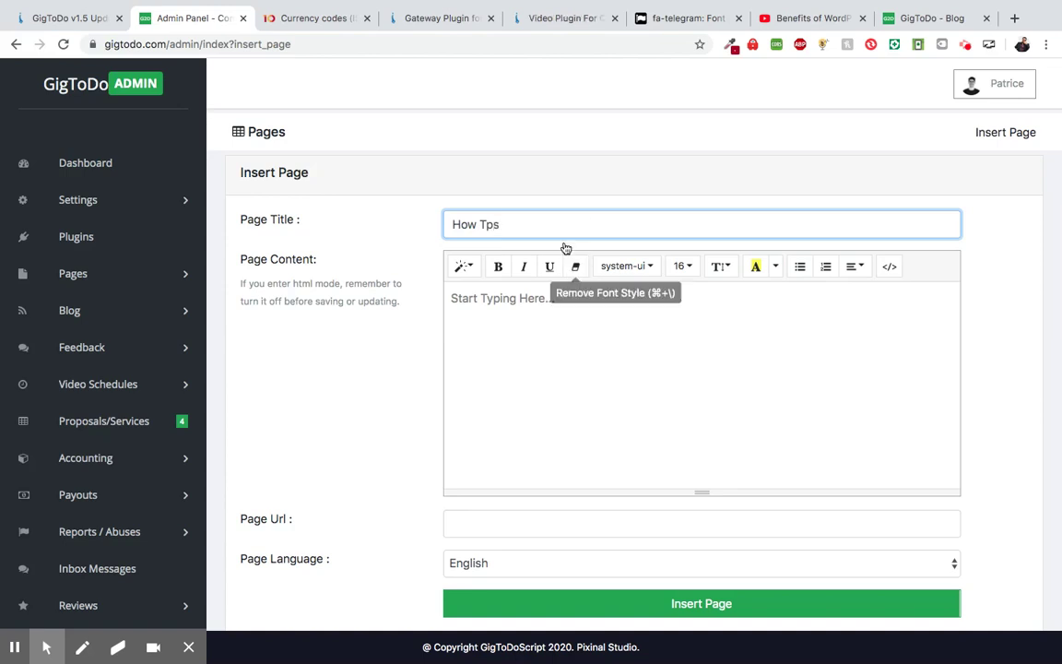
key("BackSpace")
key("BackSpace")
type("o")
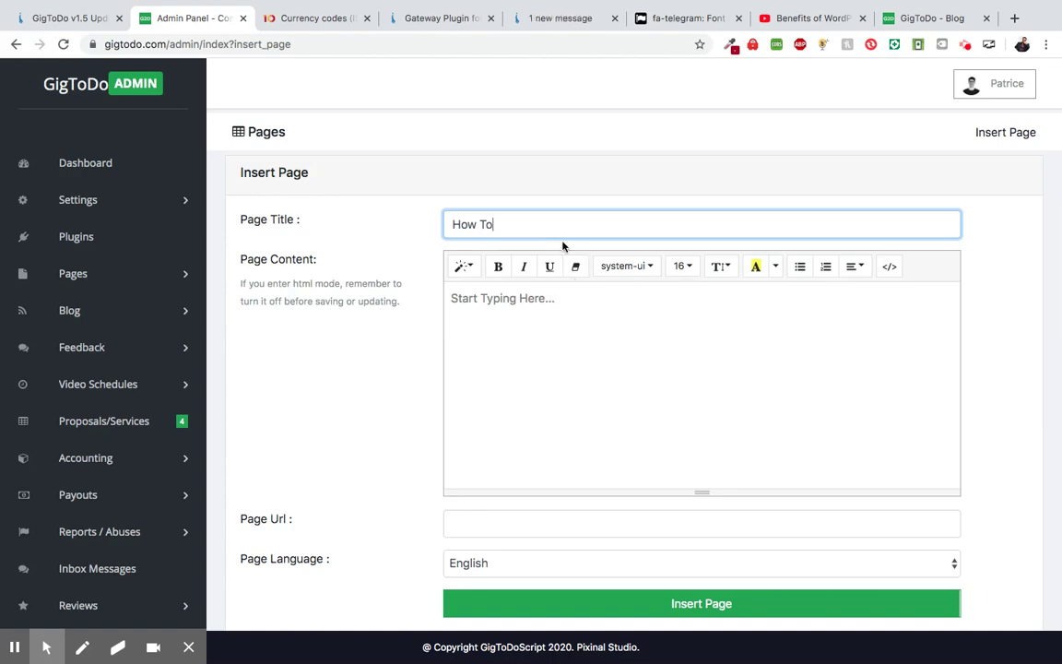
type("s")
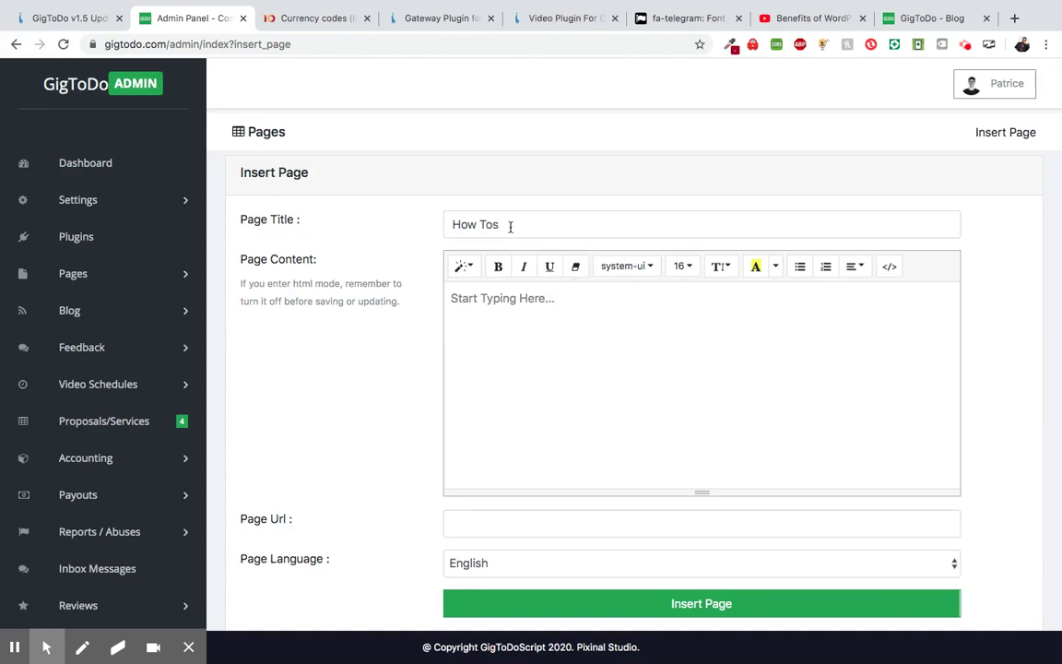
left_click_drag(512, 227, 439, 231)
key("ctrl+c")
left_click(478, 310)
key("ctrl+v")
key("ctrl+v")
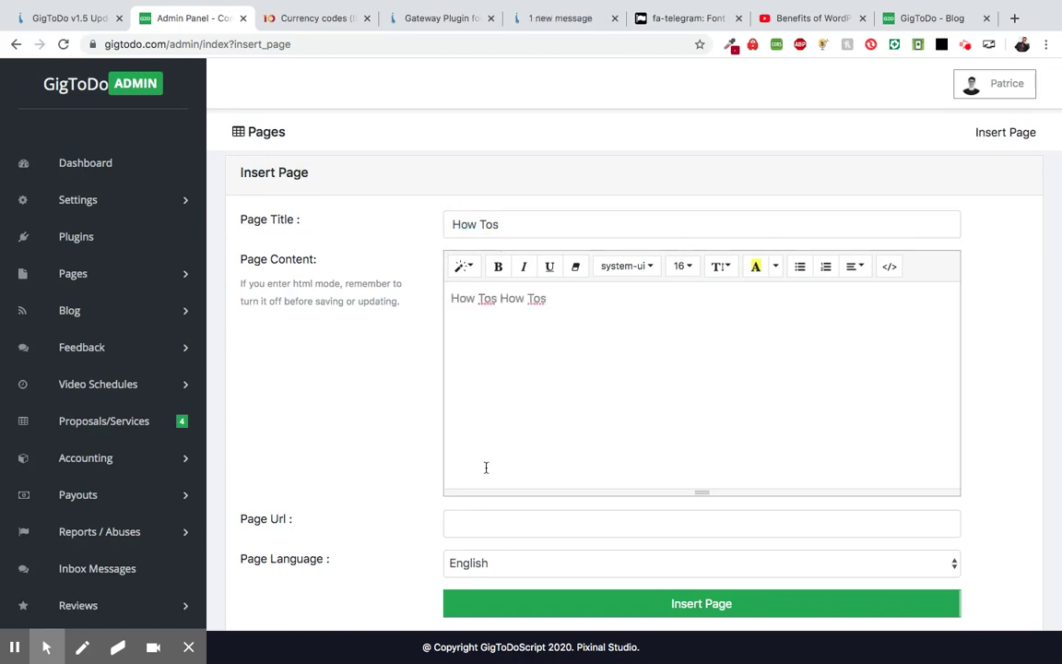
- Set the page URL to how-tos, keep English, and insert the page
scroll(486, 468, "down", 2)
left_click(487, 420)
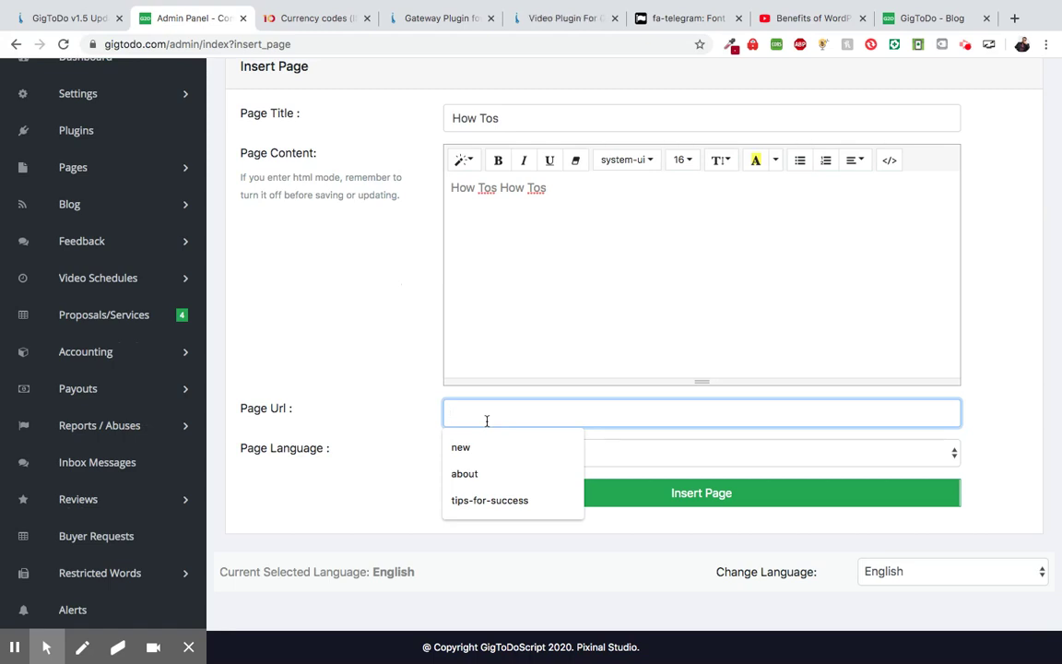
type("how")
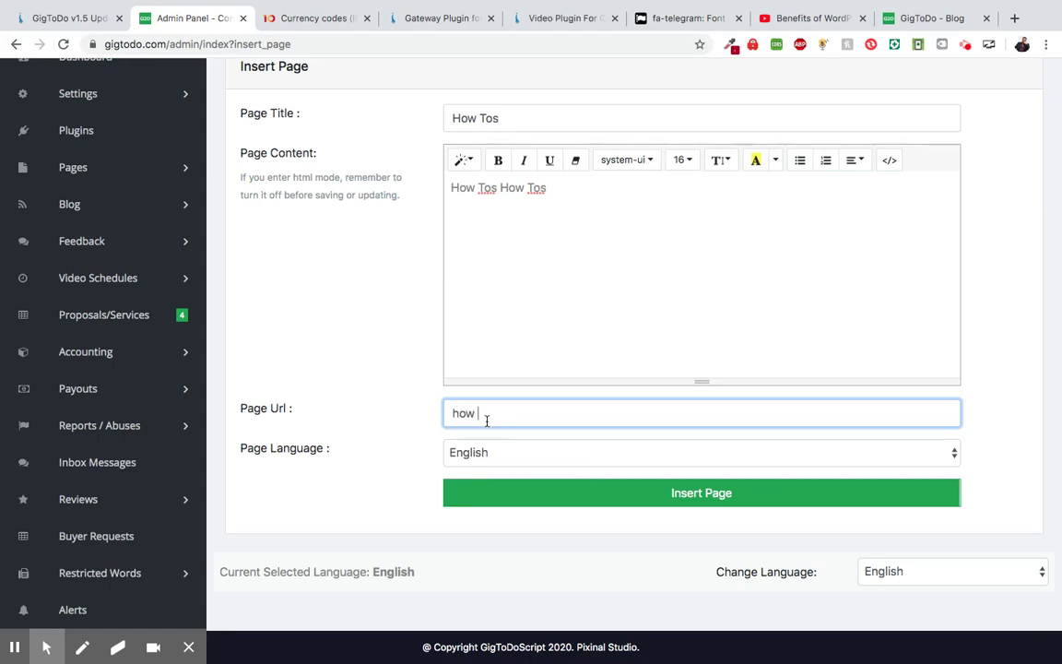
key("BackSpace")
key("BackSpace")
type("ab")
key("BackSpace")
type("bout u")
type("s")
key("BackSpace")
key("BackSpace")
type("-us")
key("BackSpace")
key("BackSpace")
key("BackSpace")
key("BackSpace")
key("BackSpace")
type("how-tos")
left_click(513, 451)
left_click(516, 501)
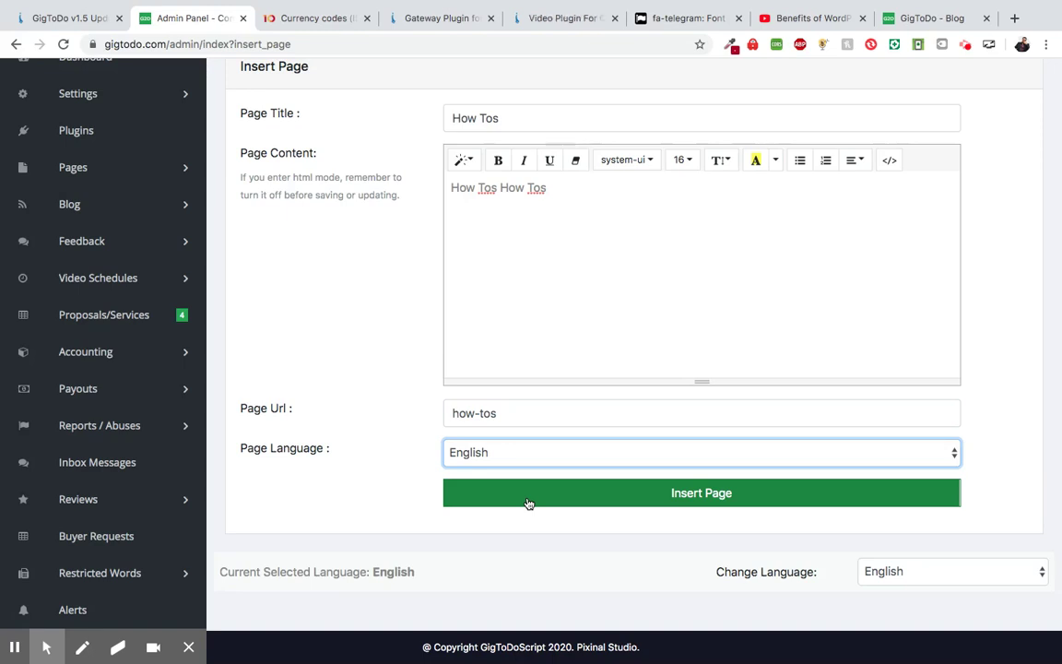
left_click(528, 502)
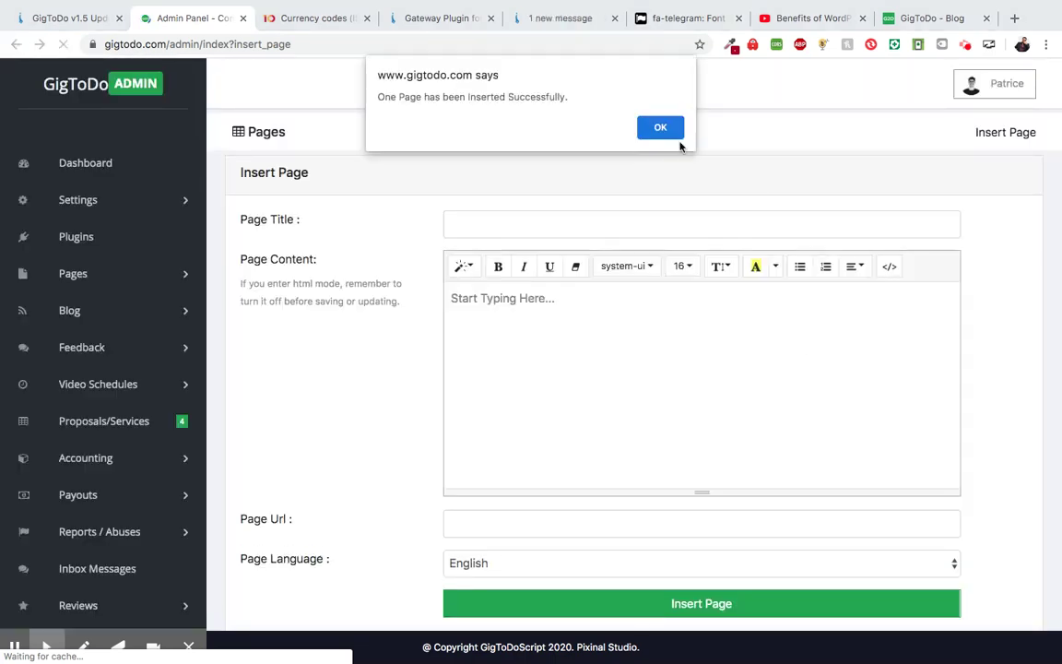
- Dismiss the confirmation, reload the blog post to see How Tos, then return to admin Pages
left_click(662, 126)
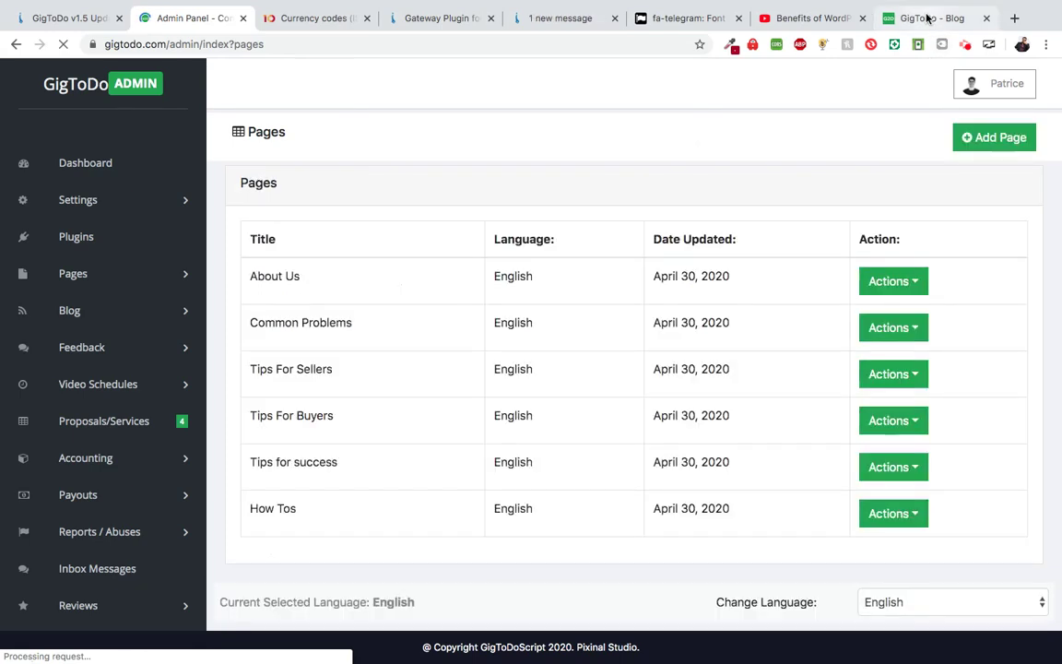
left_click(928, 18)
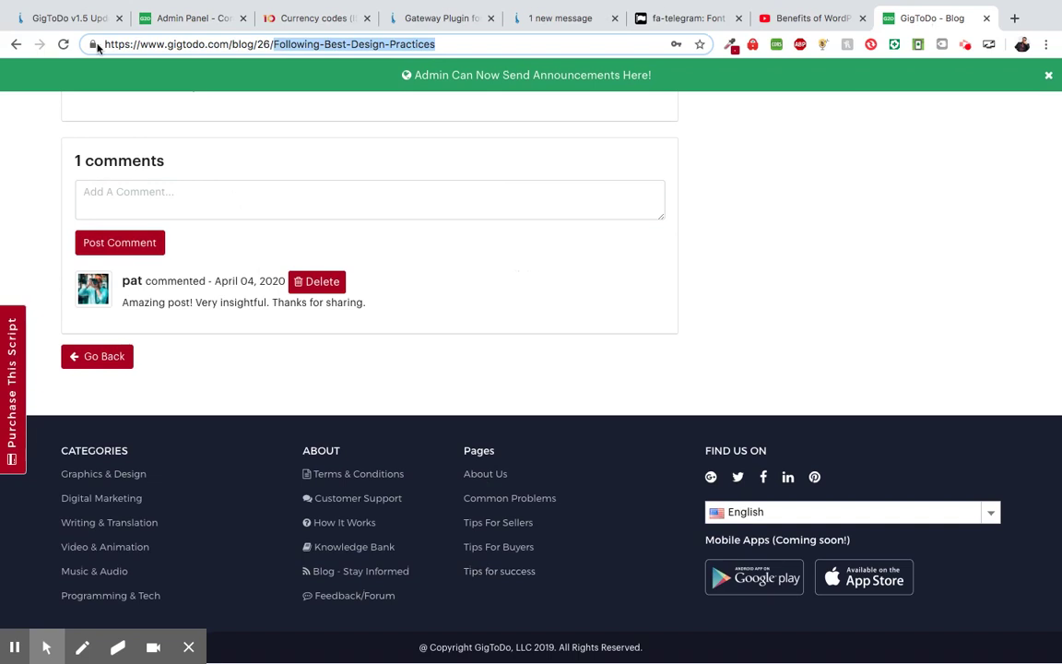
left_click(64, 45)
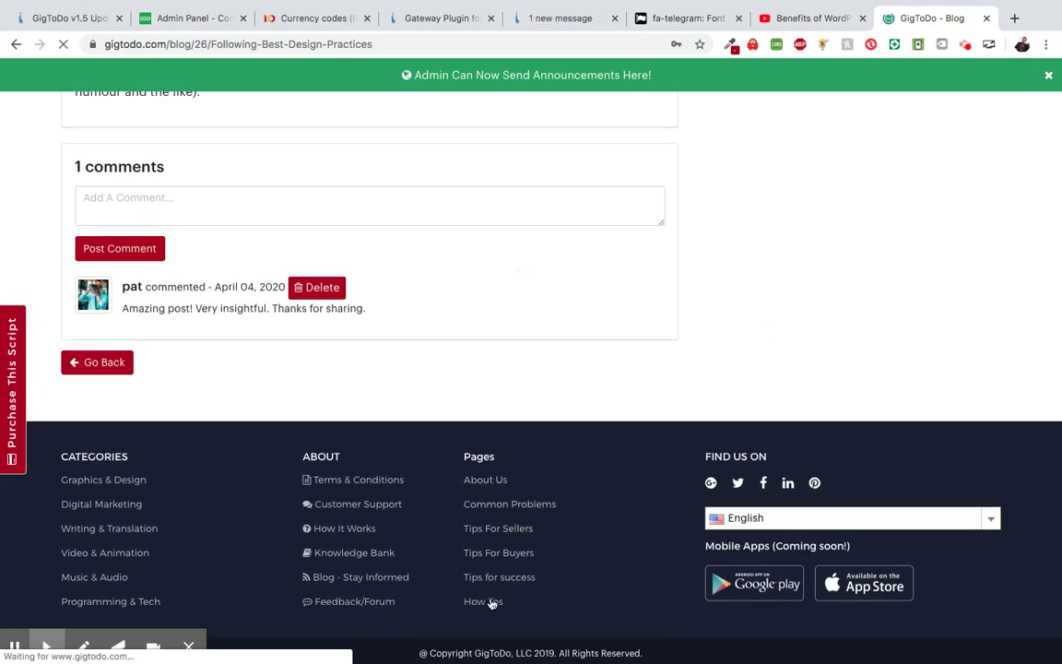
scroll(533, 254, "up", 4)
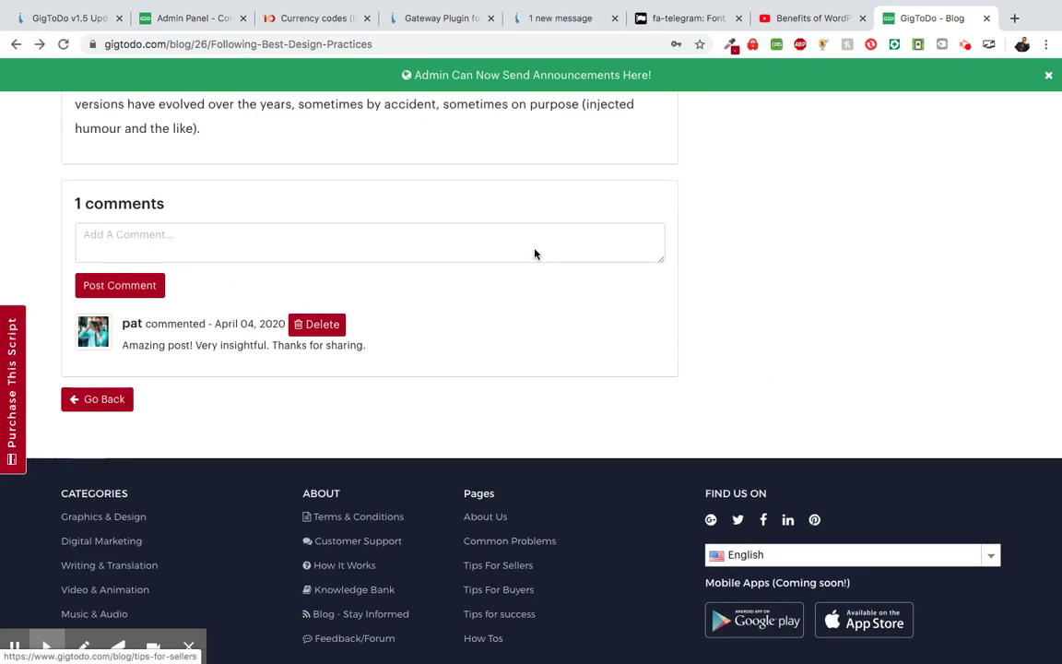
left_click(180, 18)
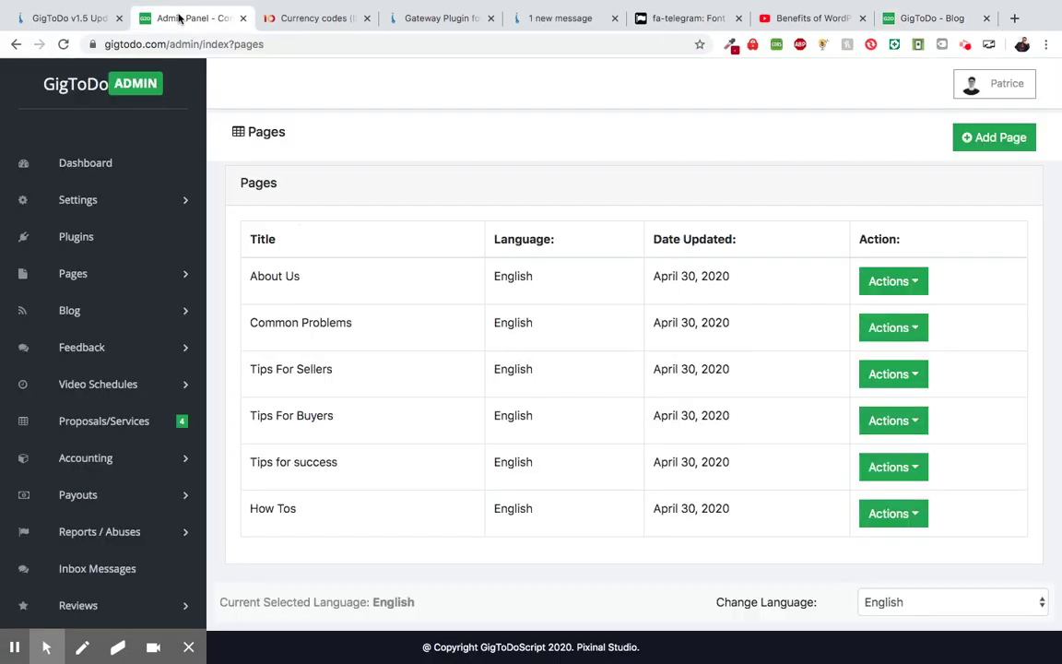
- Preview the About Us page on the live site and scroll through its text
scroll(507, 424, "down", 2)
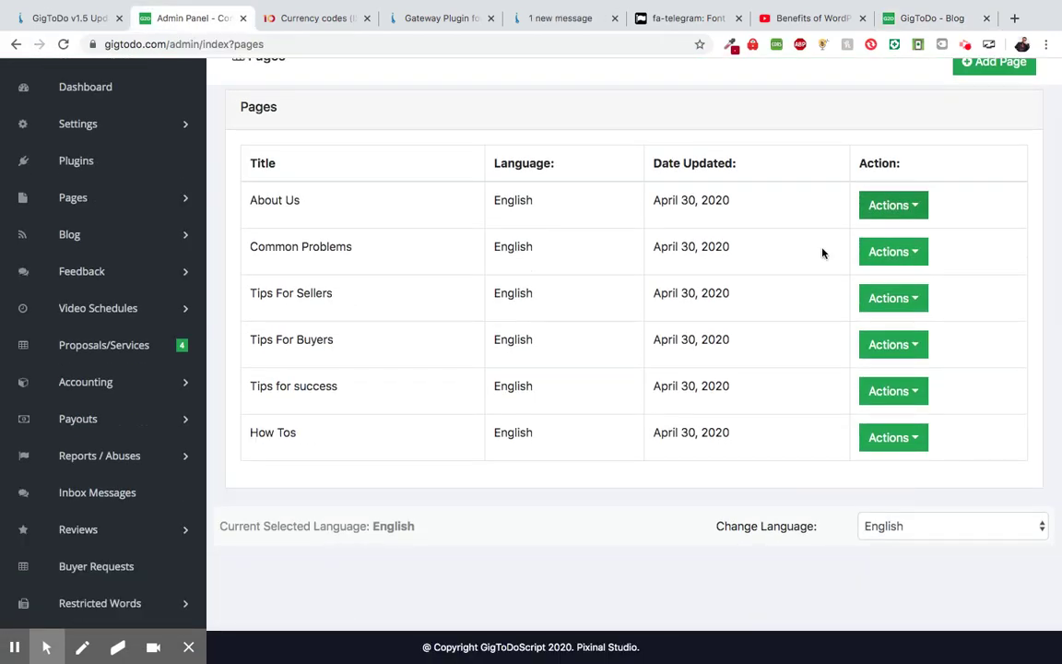
left_click(914, 214)
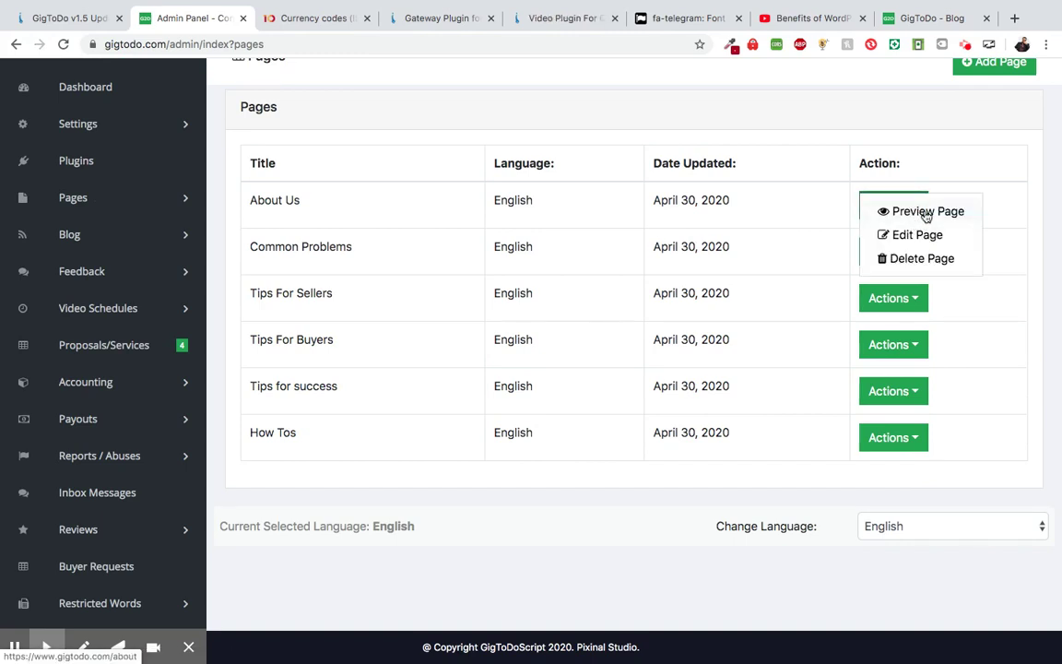
left_click(926, 213)
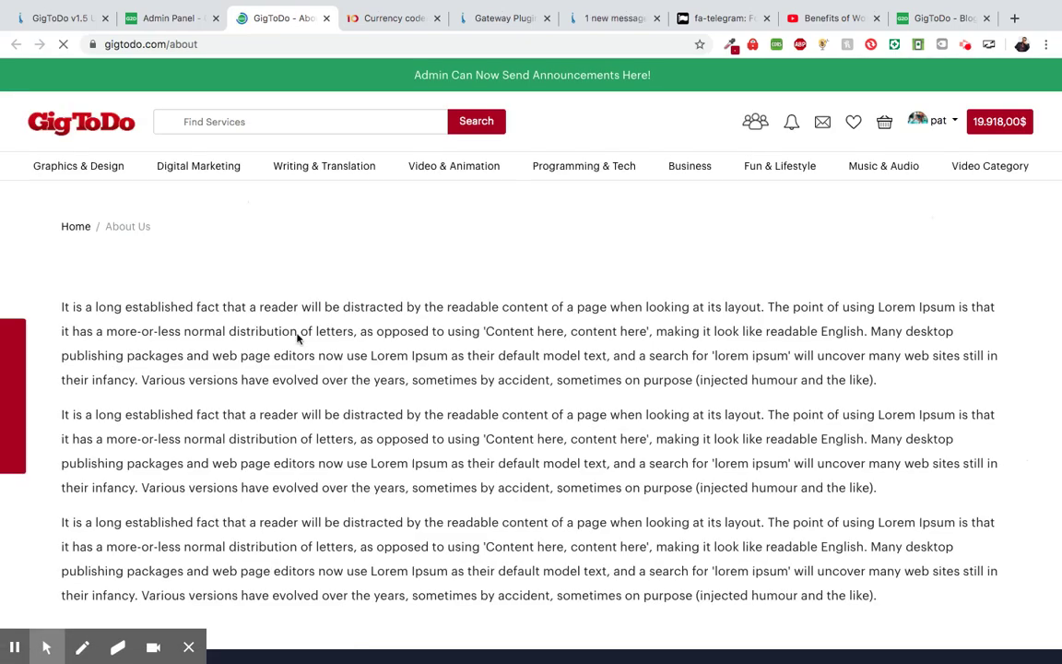
scroll(298, 335, "down", 1)
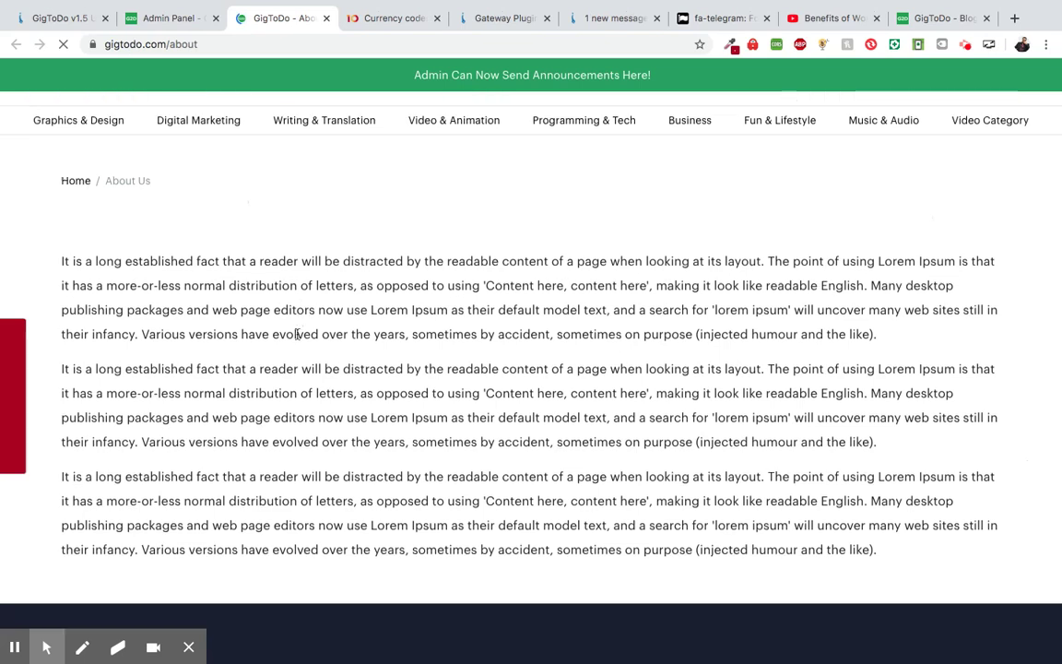
scroll(298, 336, "down", 1)
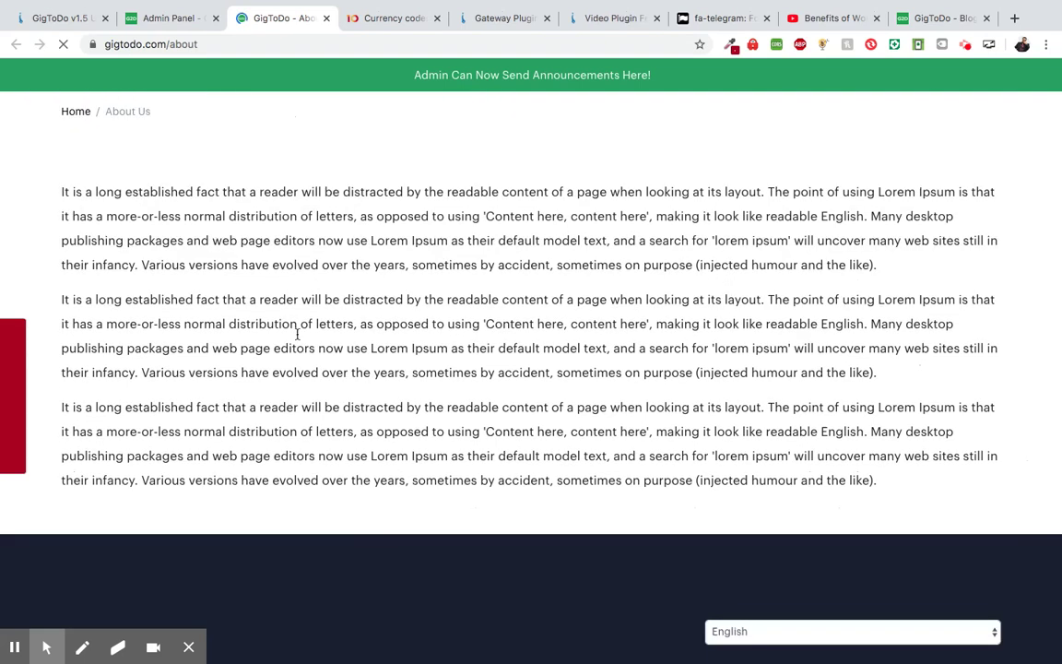
scroll(300, 327, "up", 2)
scroll(281, 354, "down", 4)
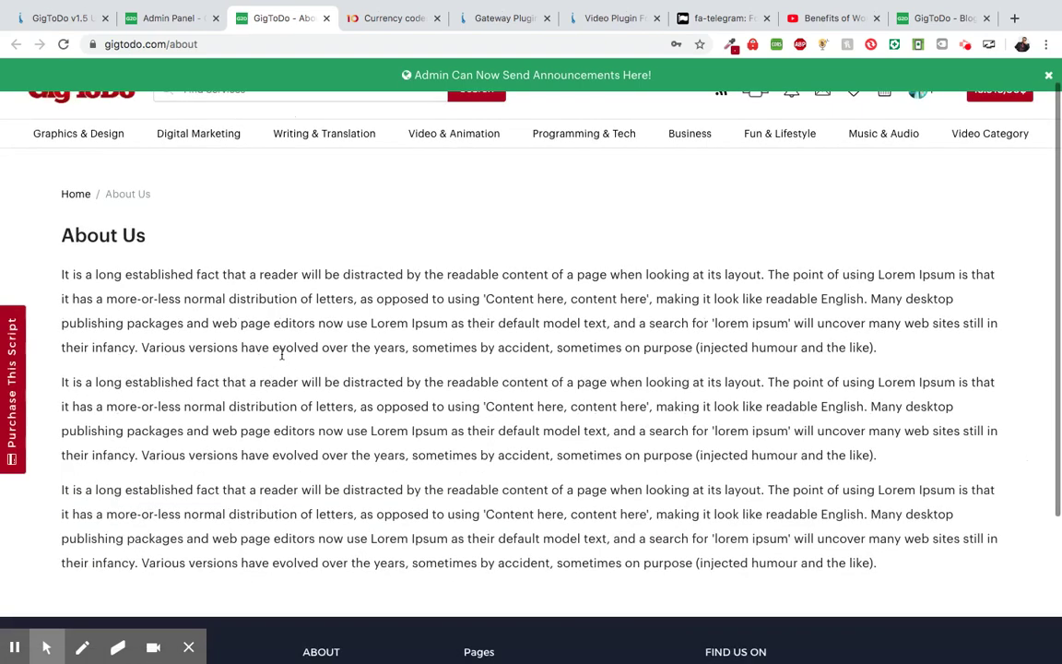
scroll(281, 355, "down", 1)
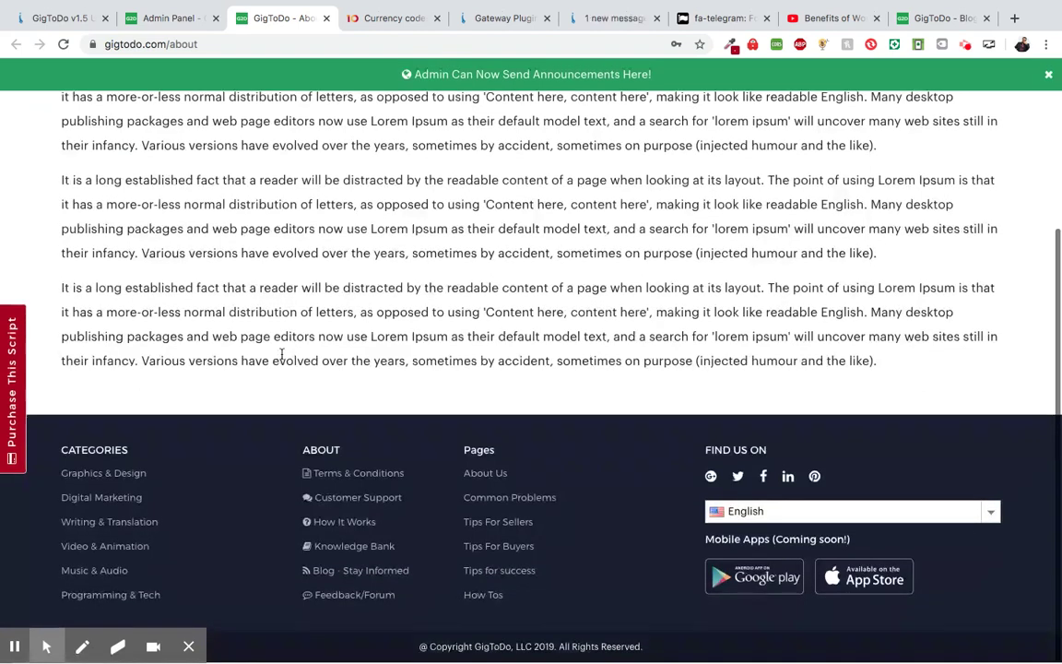
scroll(279, 355, "up", 5)
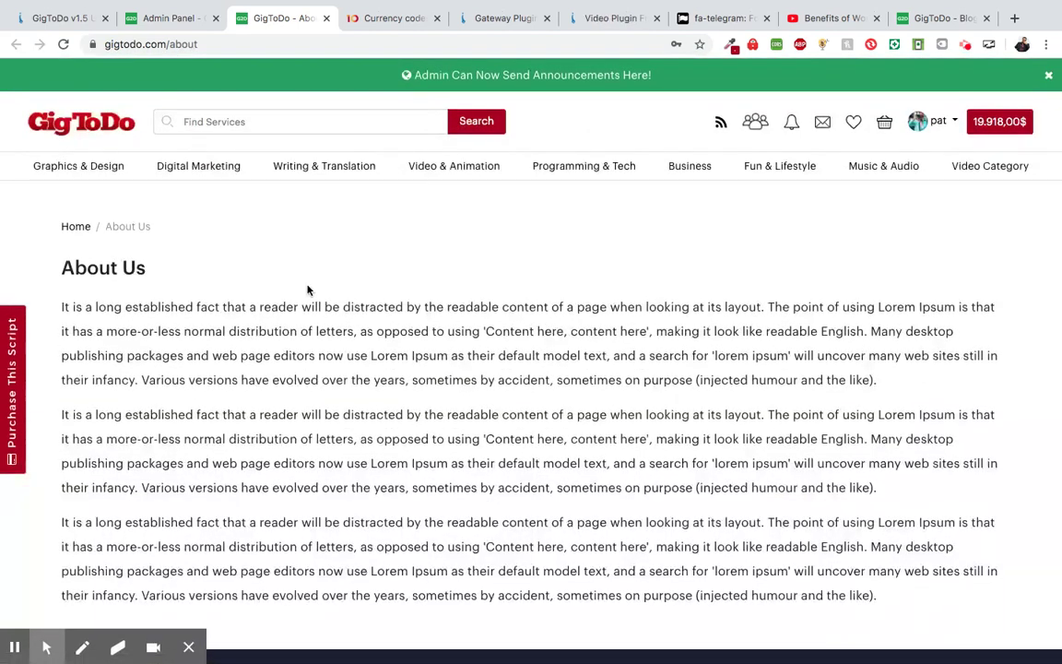
scroll(308, 289, "down", 1)
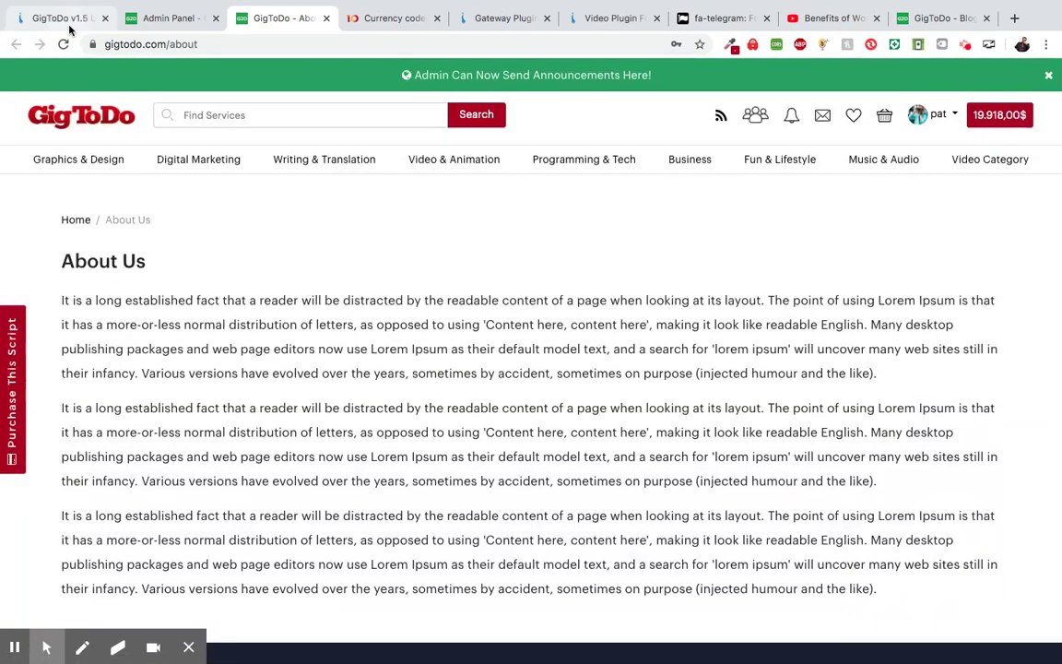
left_click(63, 19)
scroll(238, 375, "up", 1)
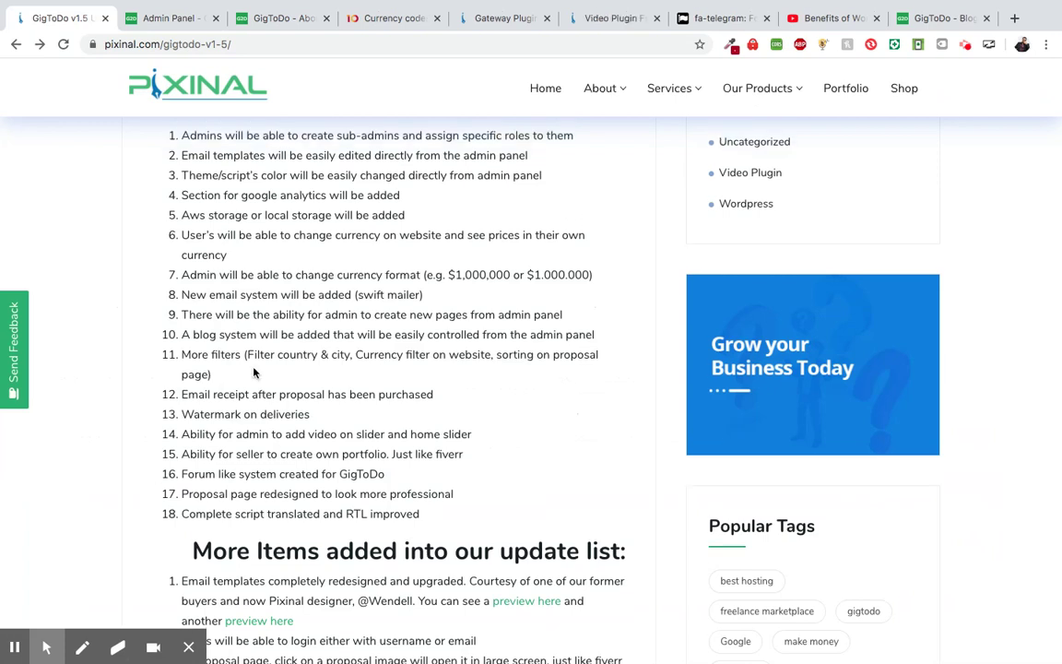
scroll(254, 373, "down", 1)
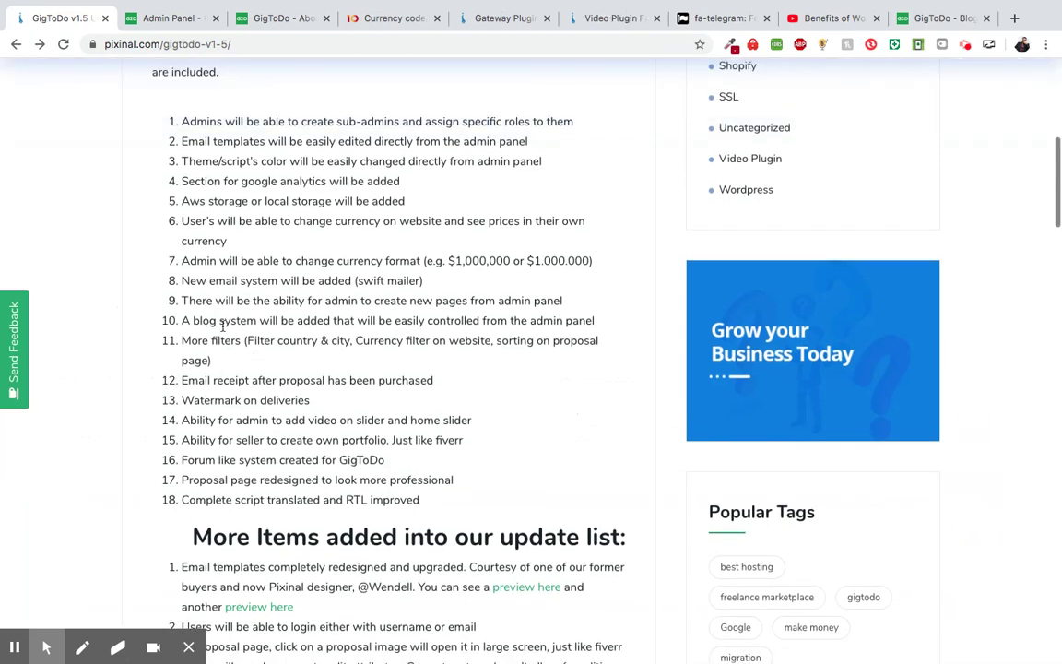
scroll(222, 325, "down", 3)
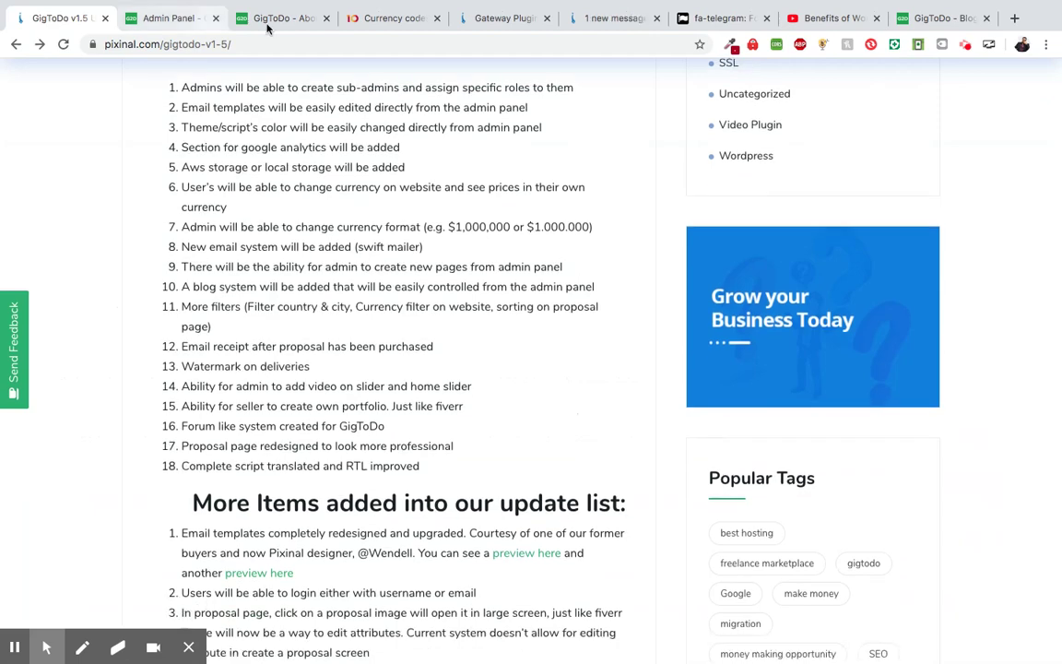
left_click(268, 29)
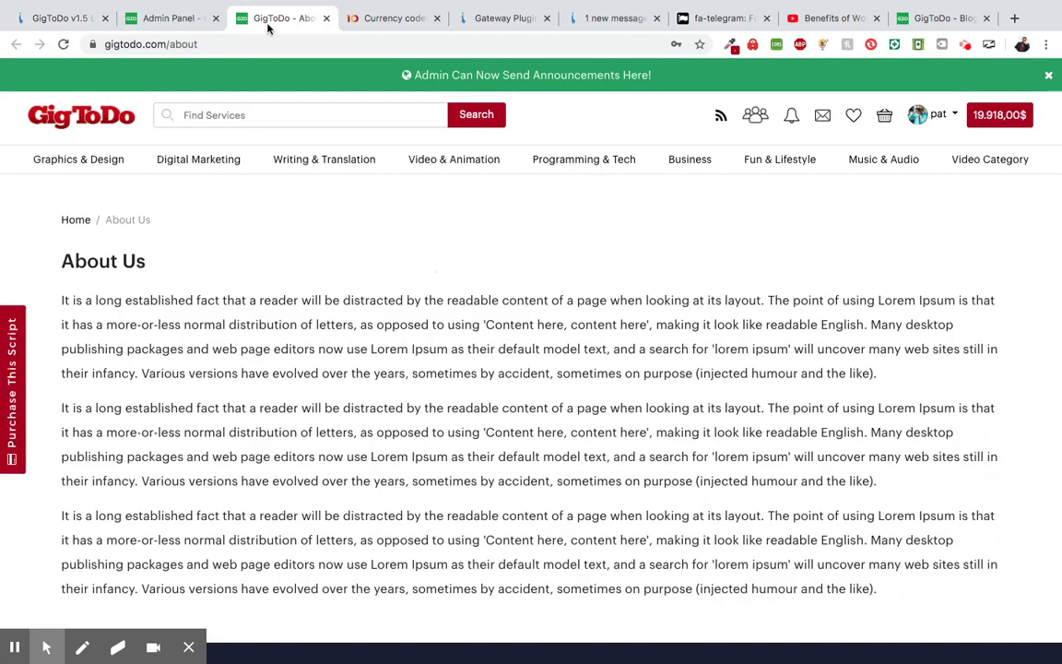
mouse_move(94, 163)
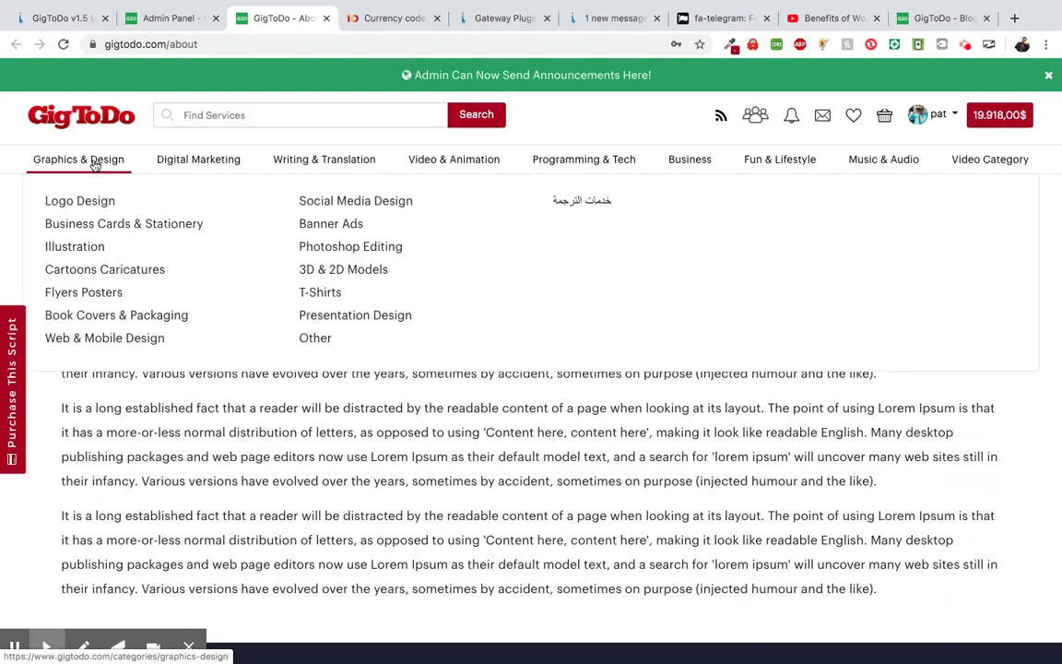
- Browse the Graphics & Design listing's sort, seller-country and delivery-time filters and gigs, then go home
left_click(94, 163)
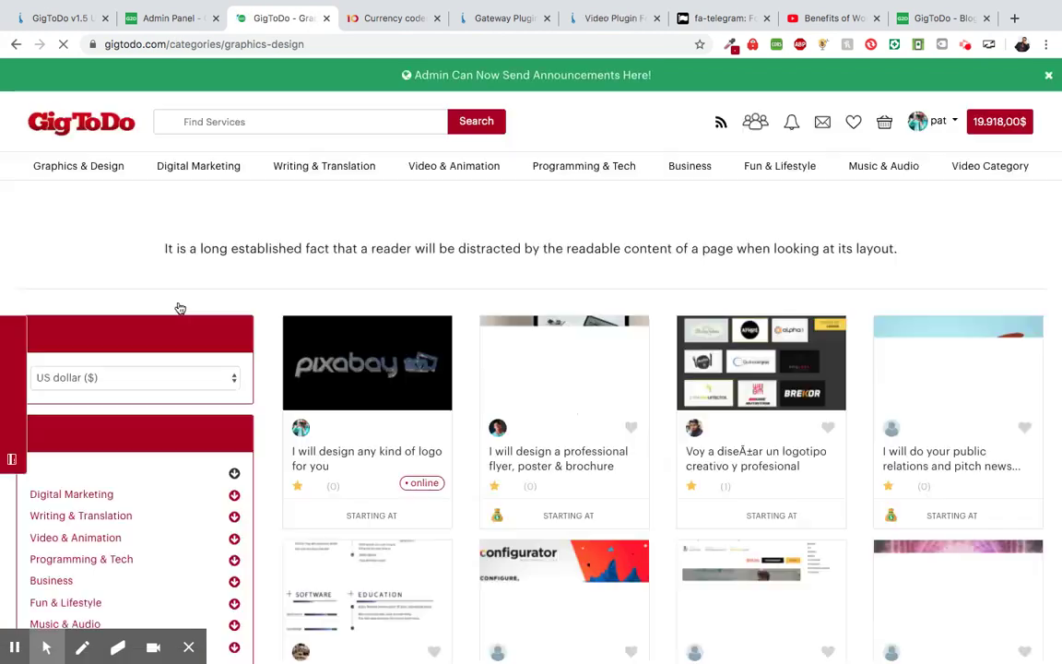
scroll(167, 295, "down", 2)
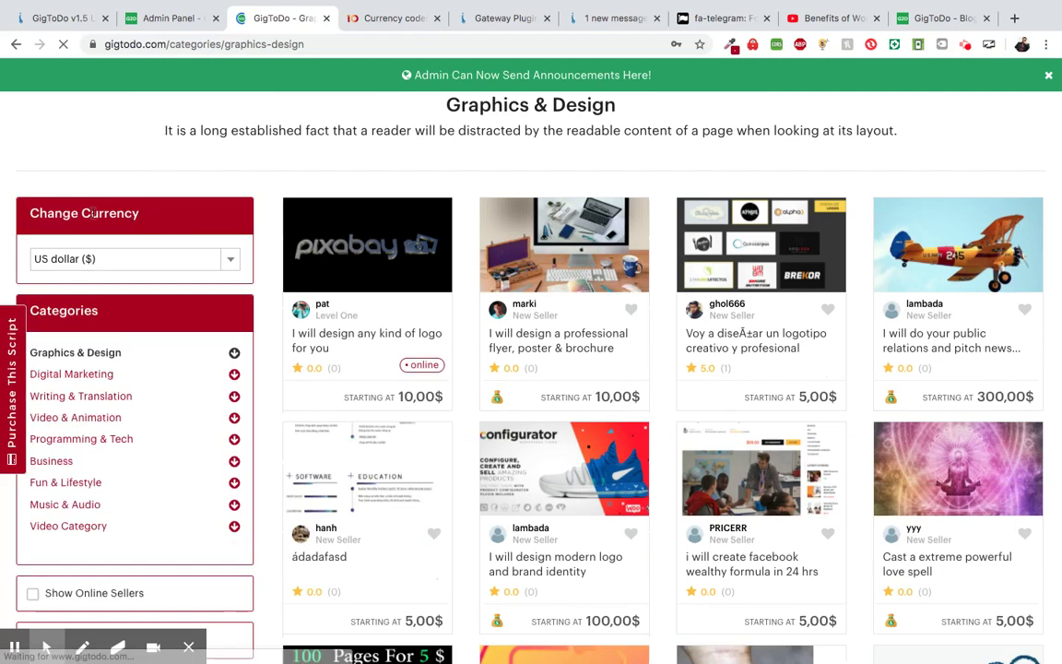
scroll(132, 219, "down", 2)
scroll(132, 218, "down", 4)
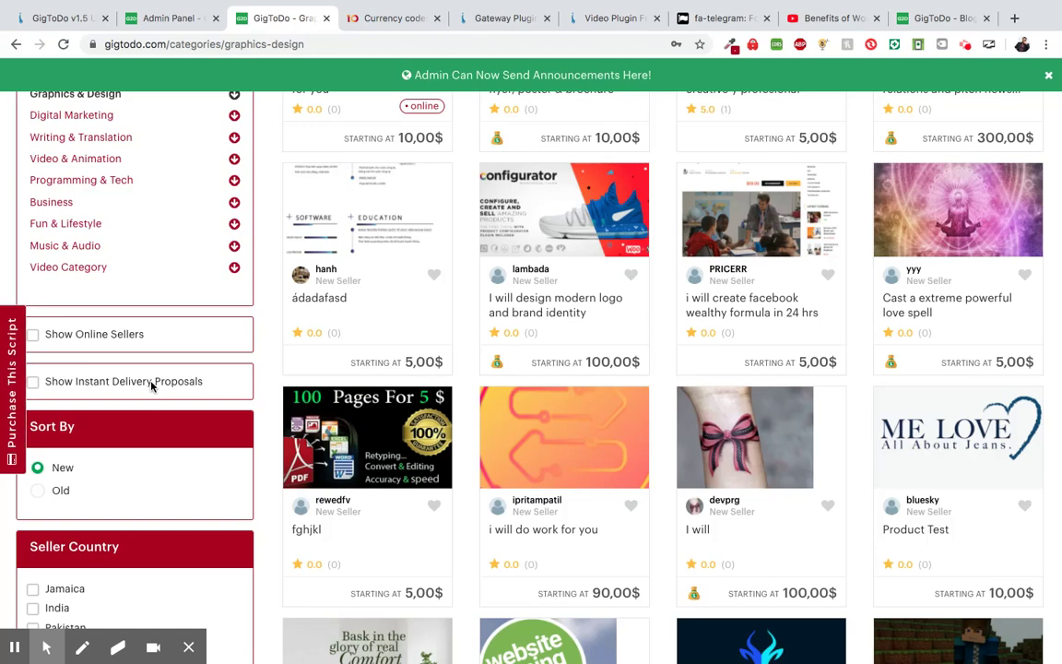
scroll(152, 386, "down", 2)
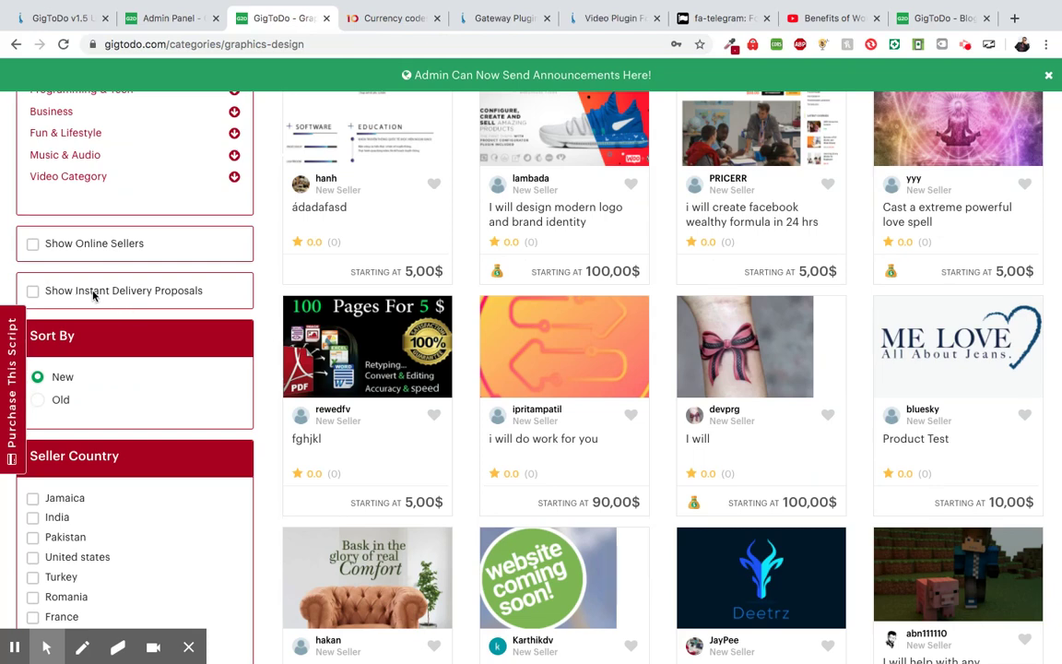
scroll(135, 296, "down", 2)
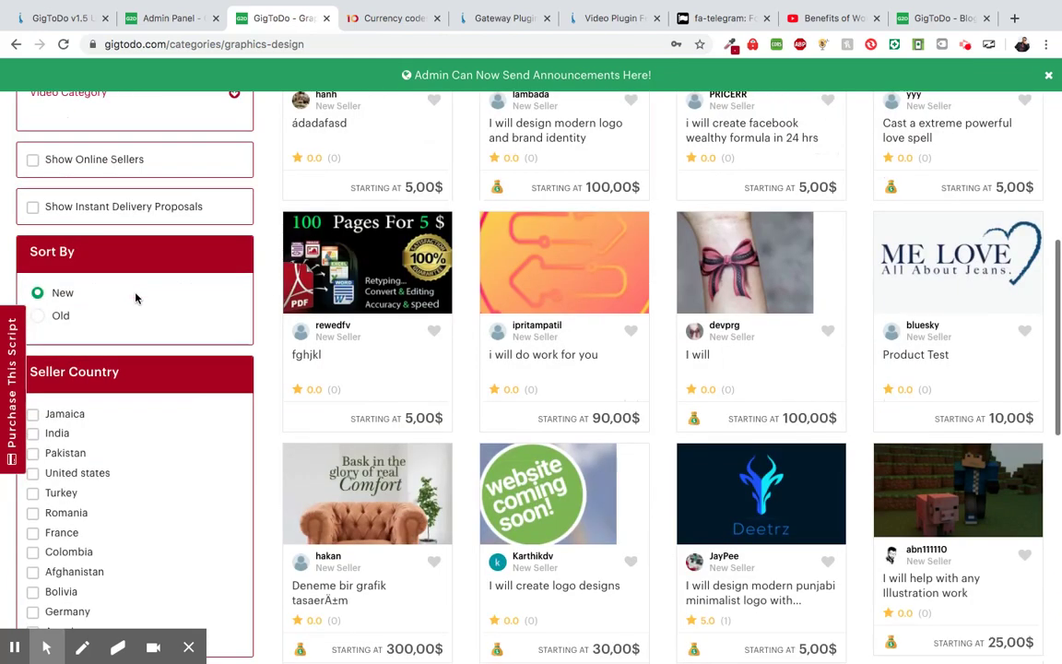
scroll(135, 296, "down", 1)
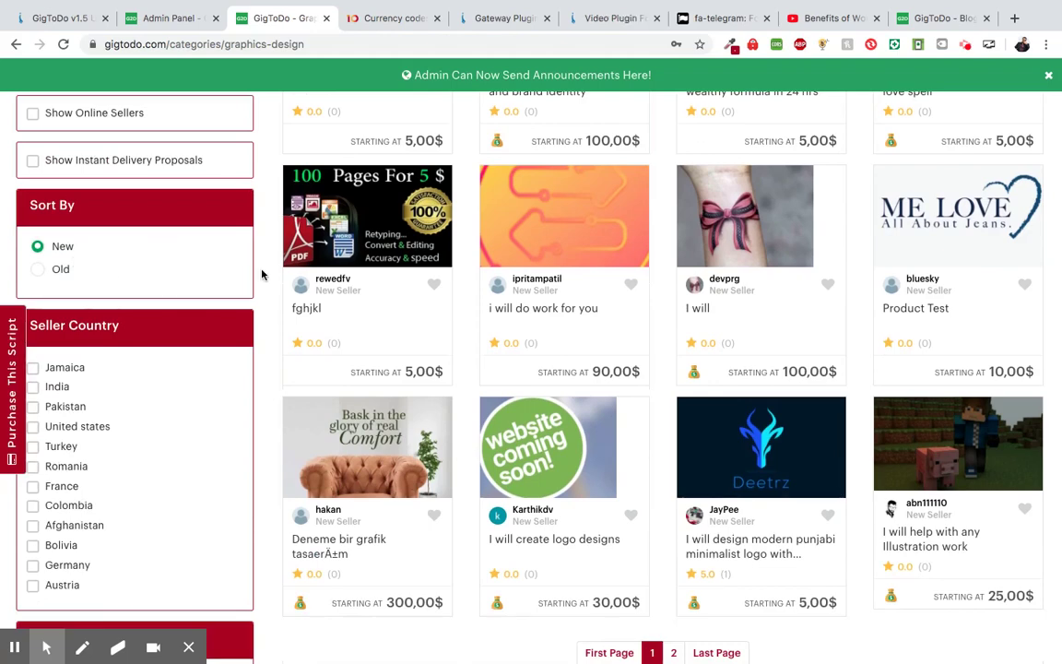
scroll(185, 240, "down", 4)
scroll(158, 225, "up", 1)
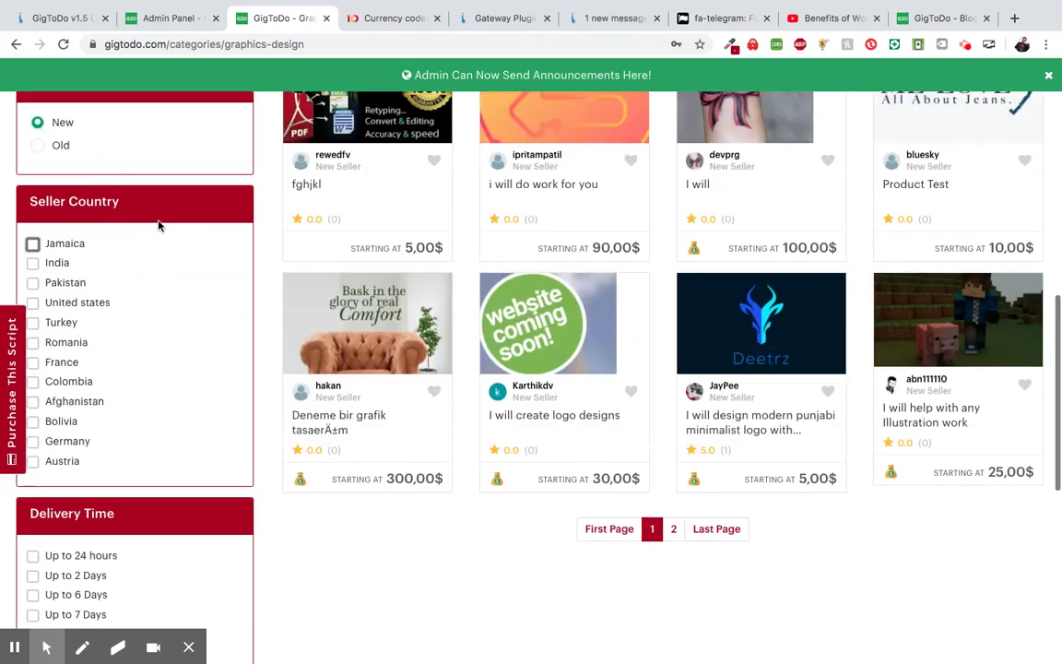
scroll(159, 225, "up", 2)
scroll(82, 236, "down", 2)
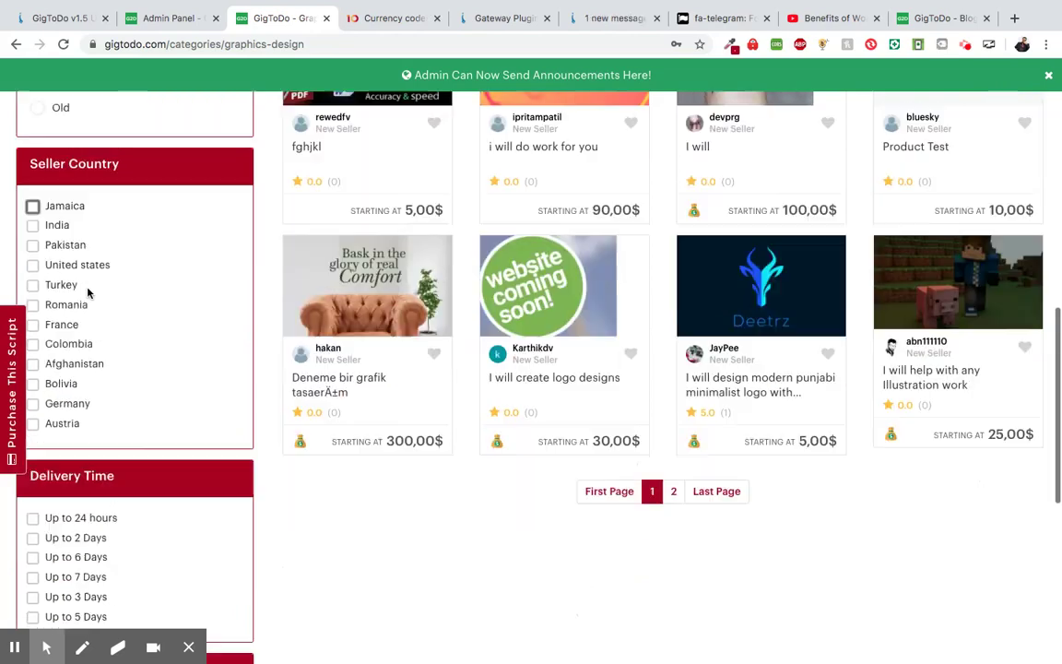
scroll(88, 292, "down", 2)
scroll(88, 292, "up", 7)
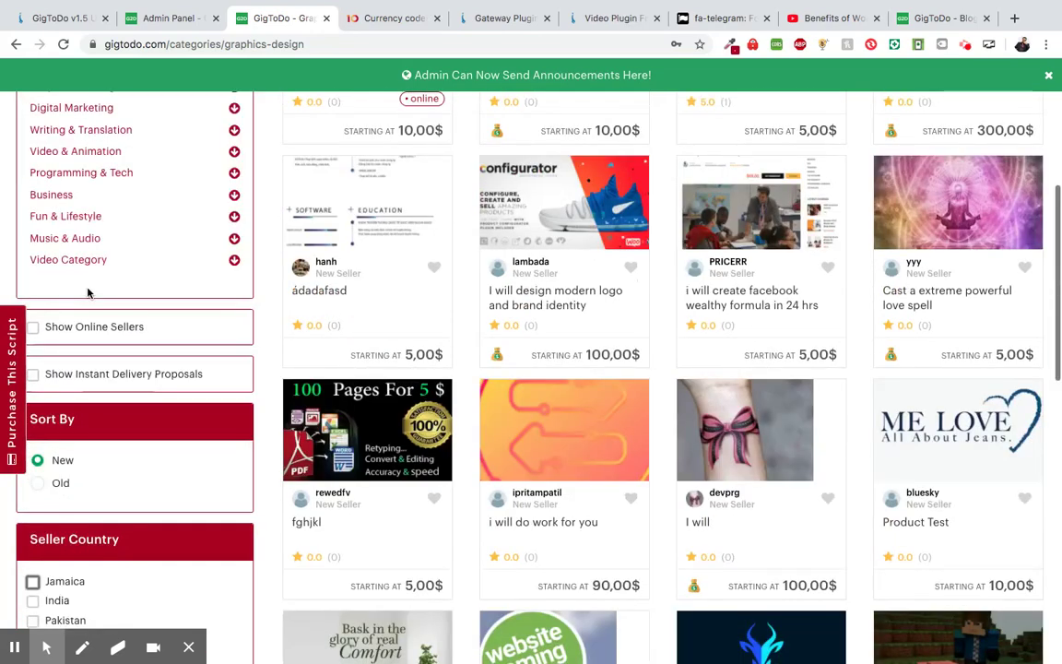
scroll(88, 293, "up", 5)
left_click(108, 131)
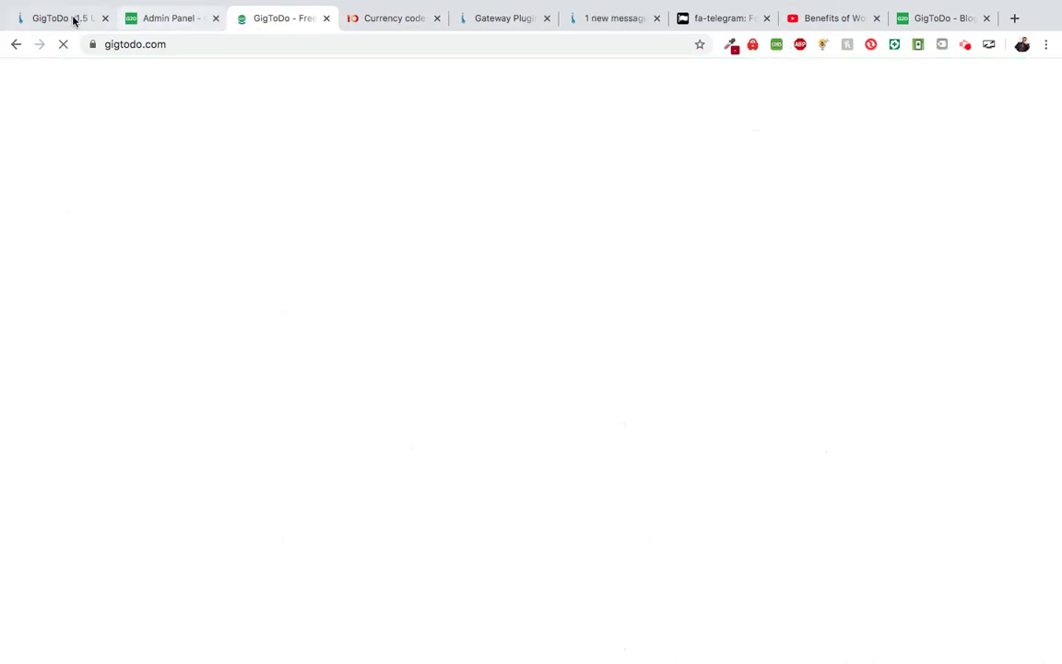
- Scroll through the GigToDo v1.5 update list, then return to the admin Pages list
left_click(75, 18)
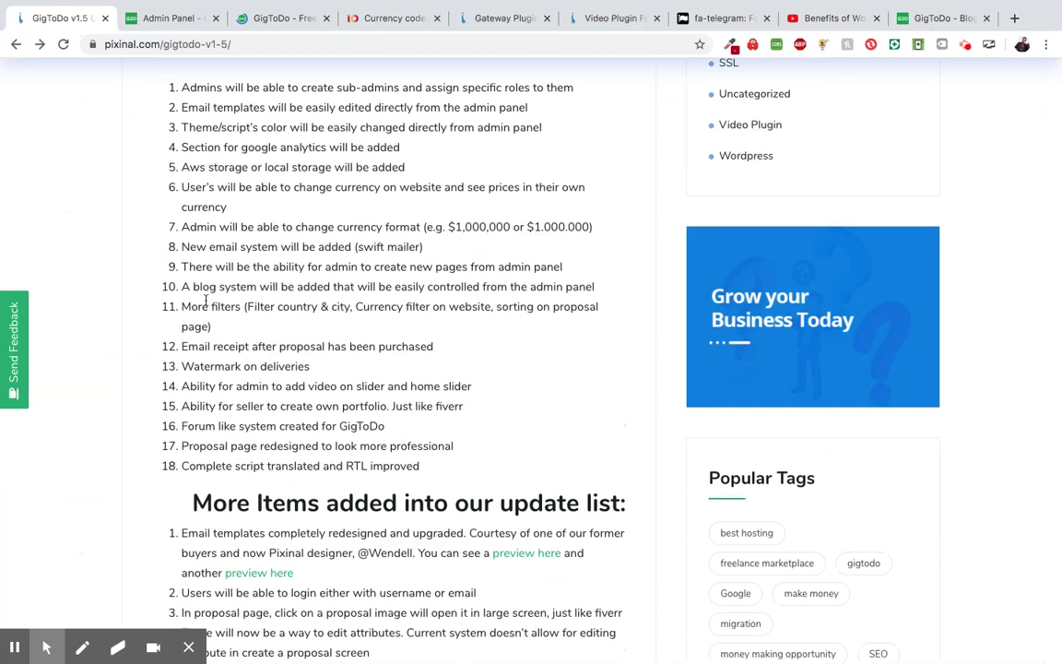
scroll(206, 299, "down", 1)
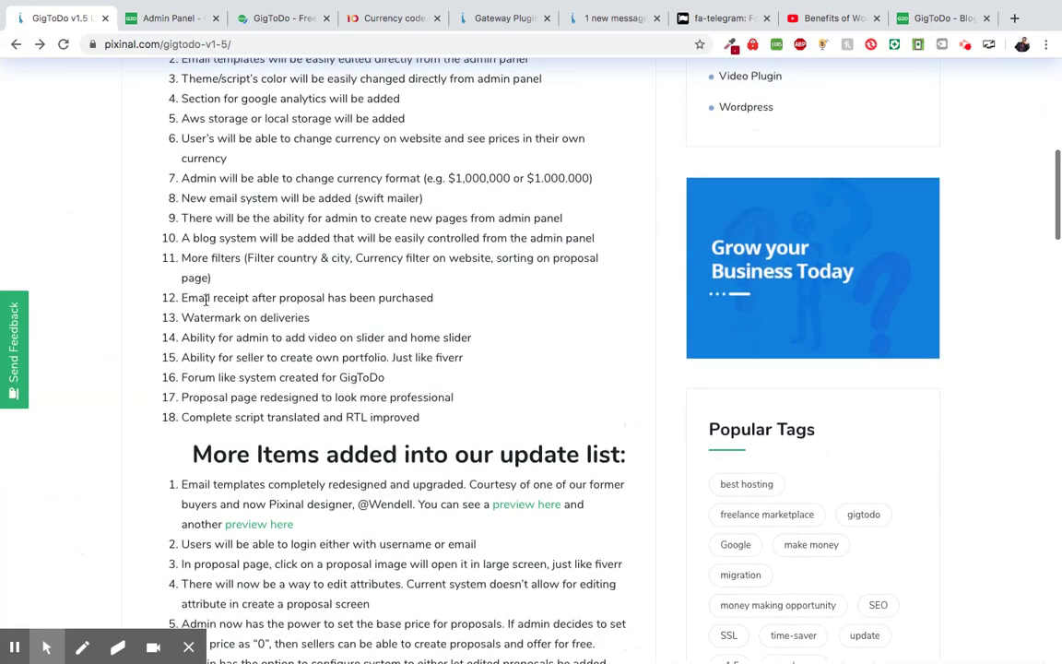
scroll(276, 274, "down", 1)
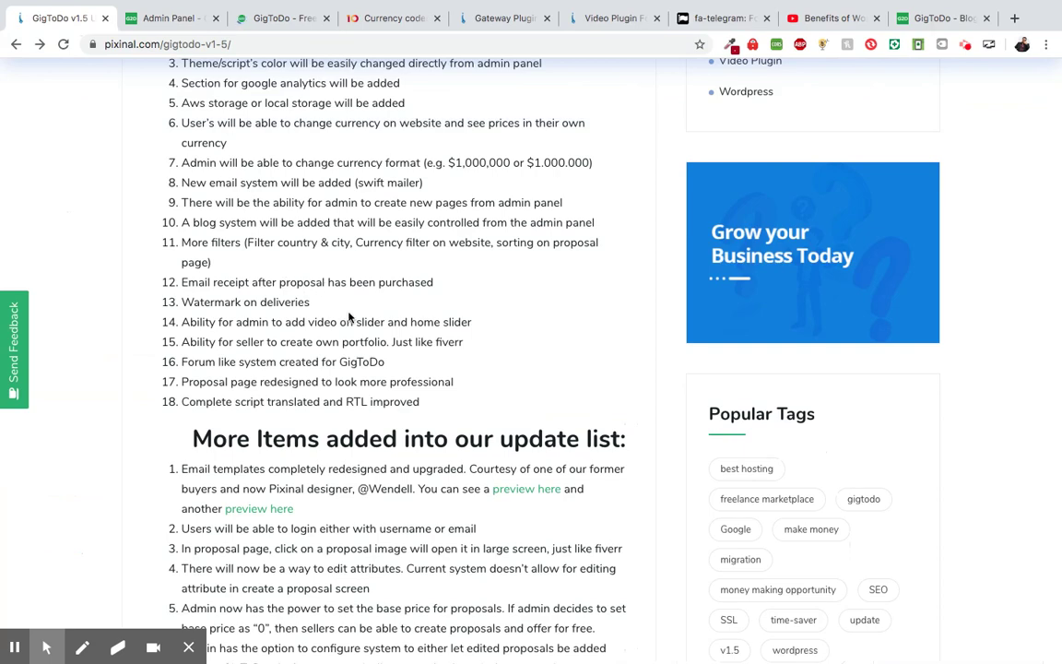
scroll(349, 316, "down", 1)
scroll(360, 277, "down", 1)
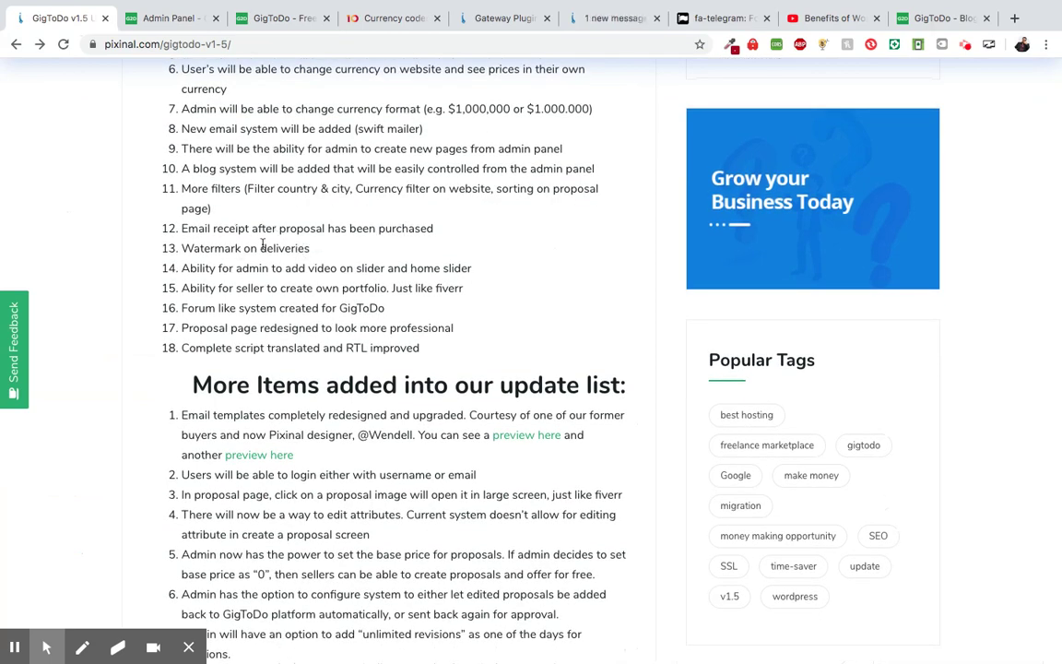
left_click(170, 29)
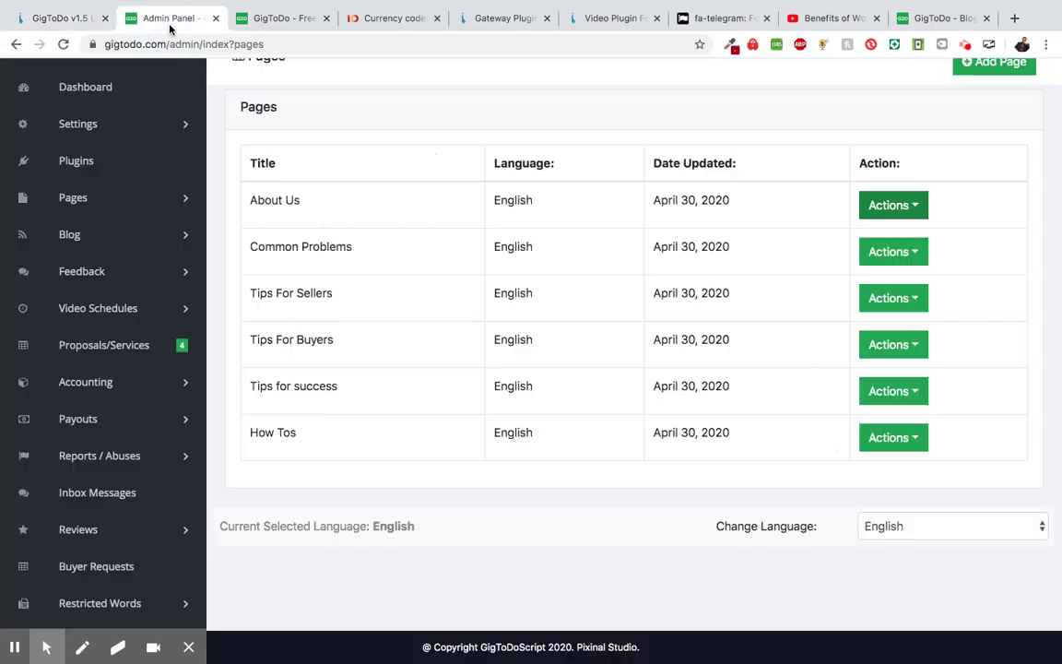
- Open the Edit Category form for Graphics & Design from Categories > View Categories
scroll(123, 269, "down", 2)
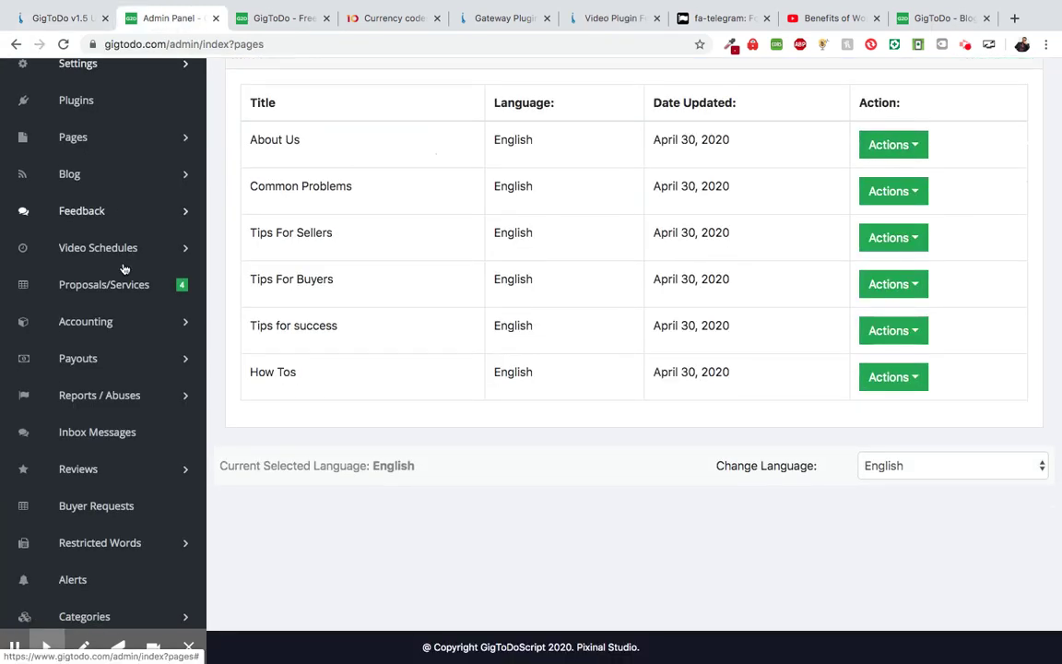
scroll(123, 268, "up", 2)
scroll(123, 269, "down", 3)
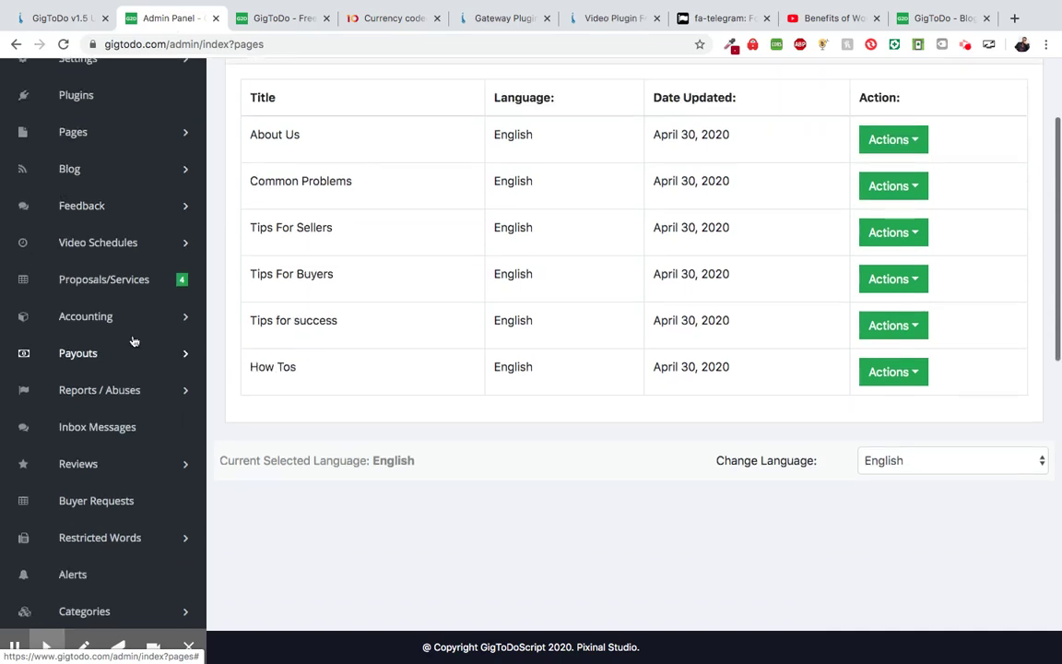
scroll(134, 341, "down", 5)
left_click(125, 417)
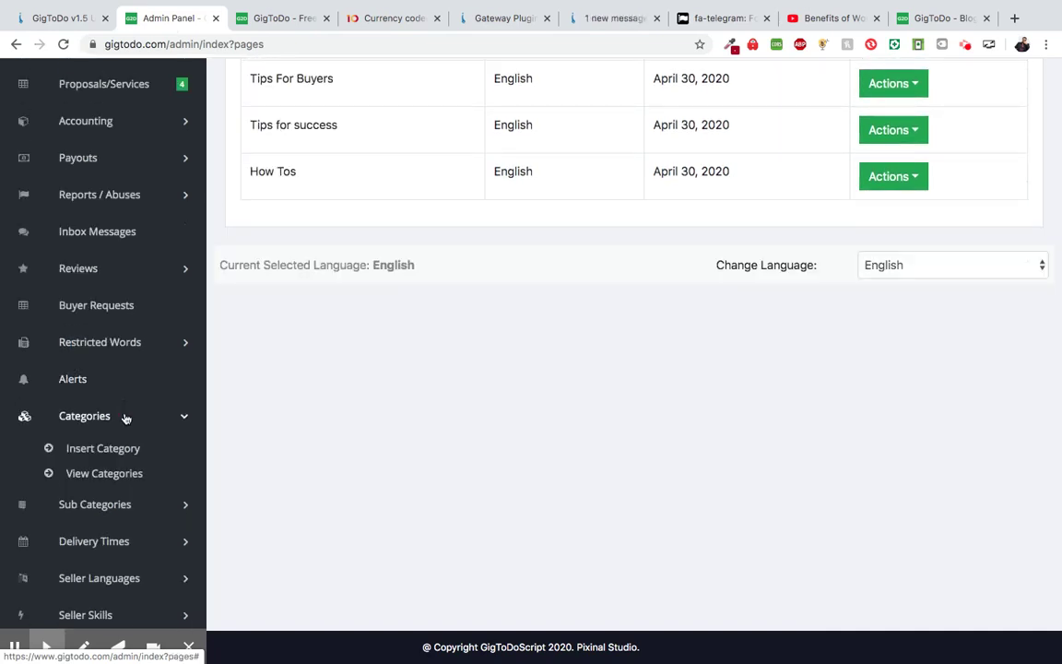
left_click(117, 475)
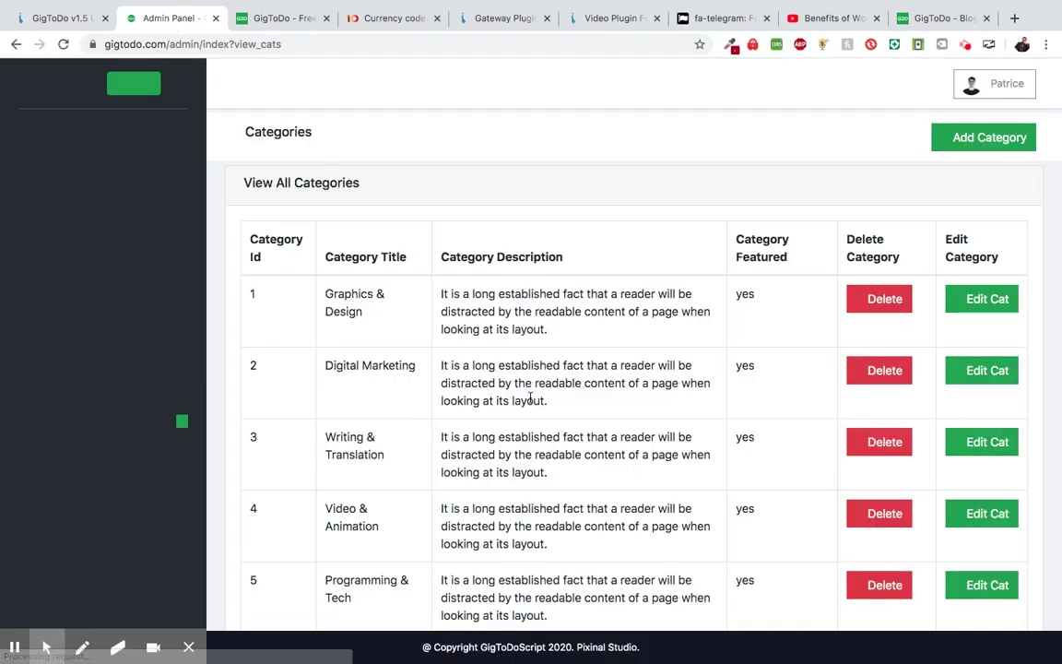
left_click(979, 310)
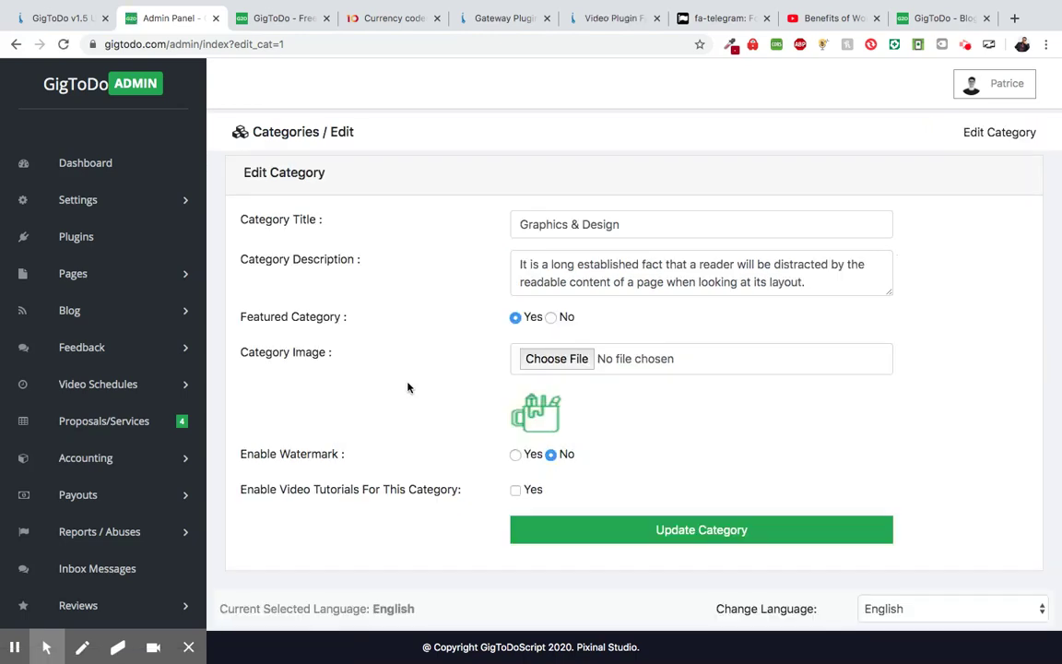
- Set Enable Watermark to Yes for the Graphics & Design category
scroll(408, 387, "down", 1)
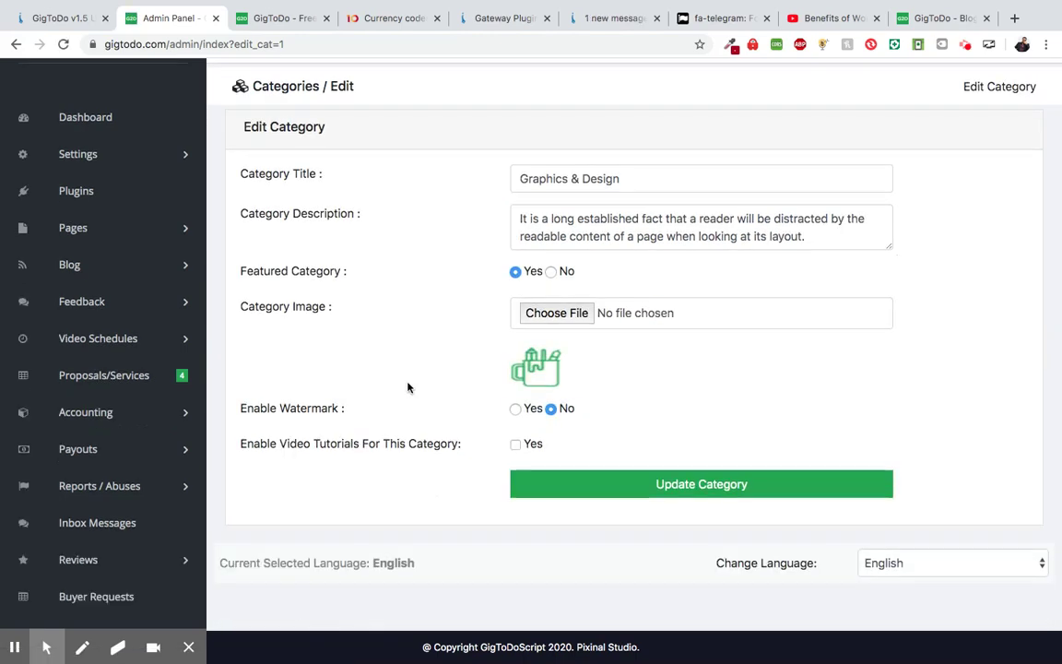
left_click(521, 411)
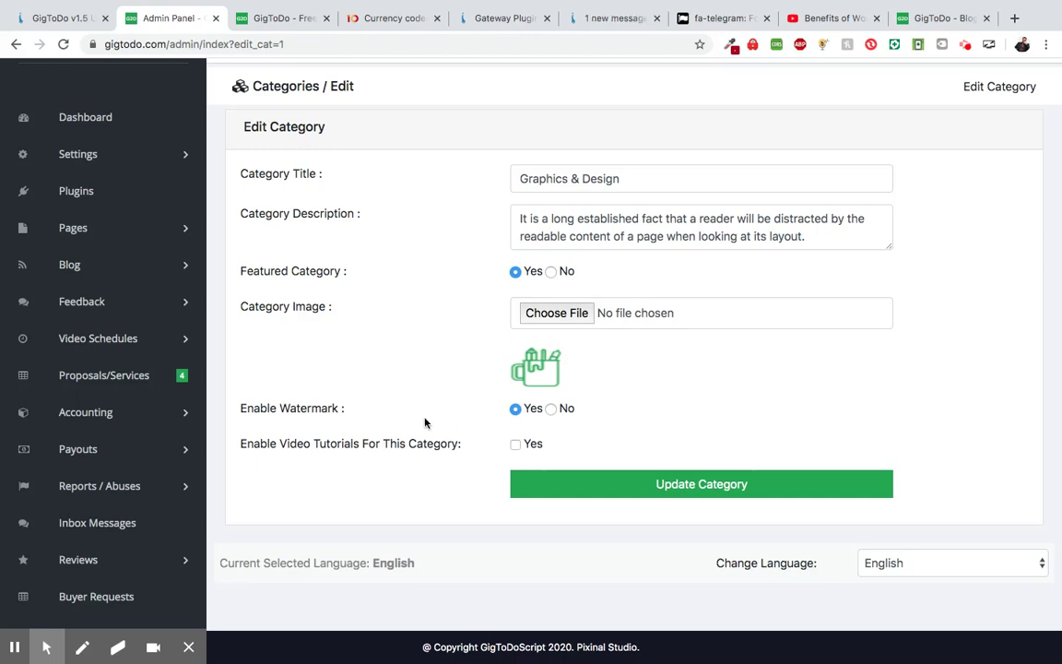
scroll(402, 410, "down", 1)
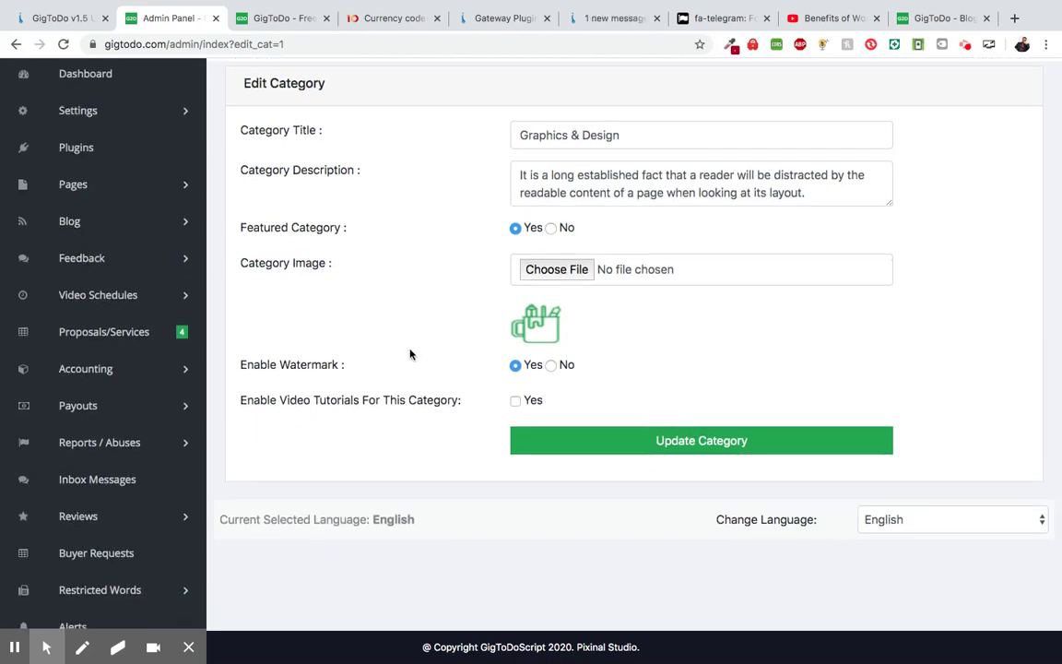
scroll(406, 369, "up", 1)
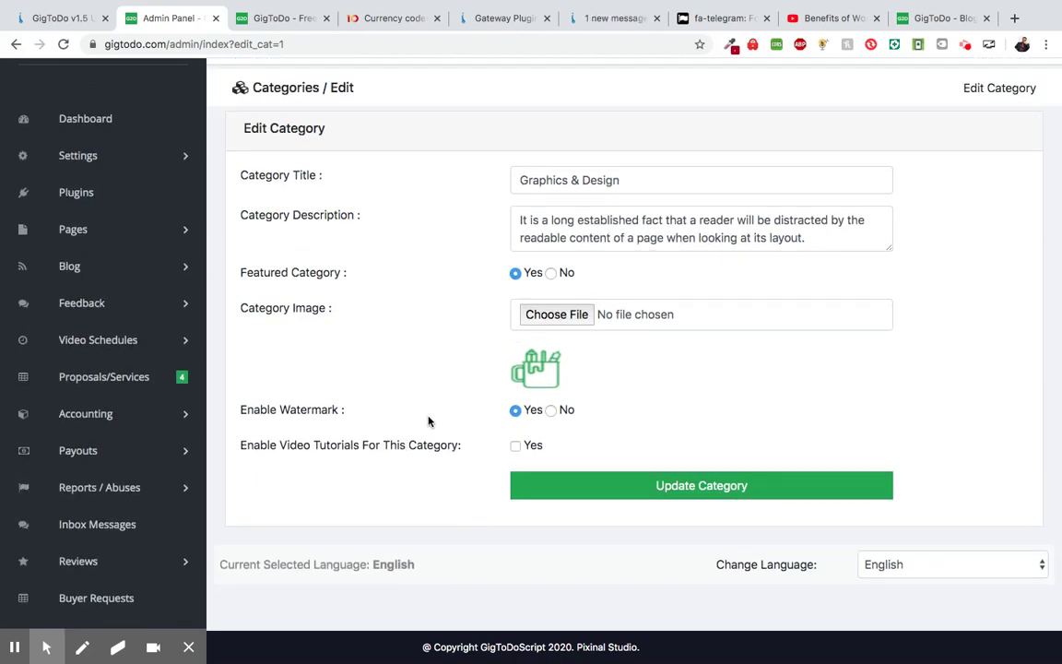
scroll(428, 421, "up", 1)
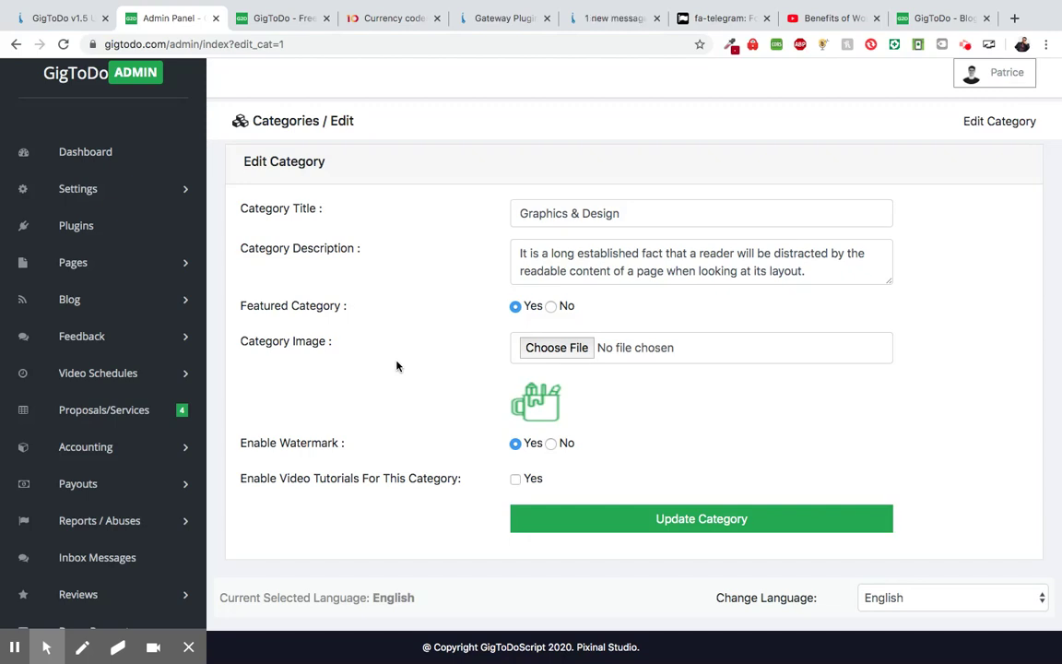
scroll(396, 366, "up", 1)
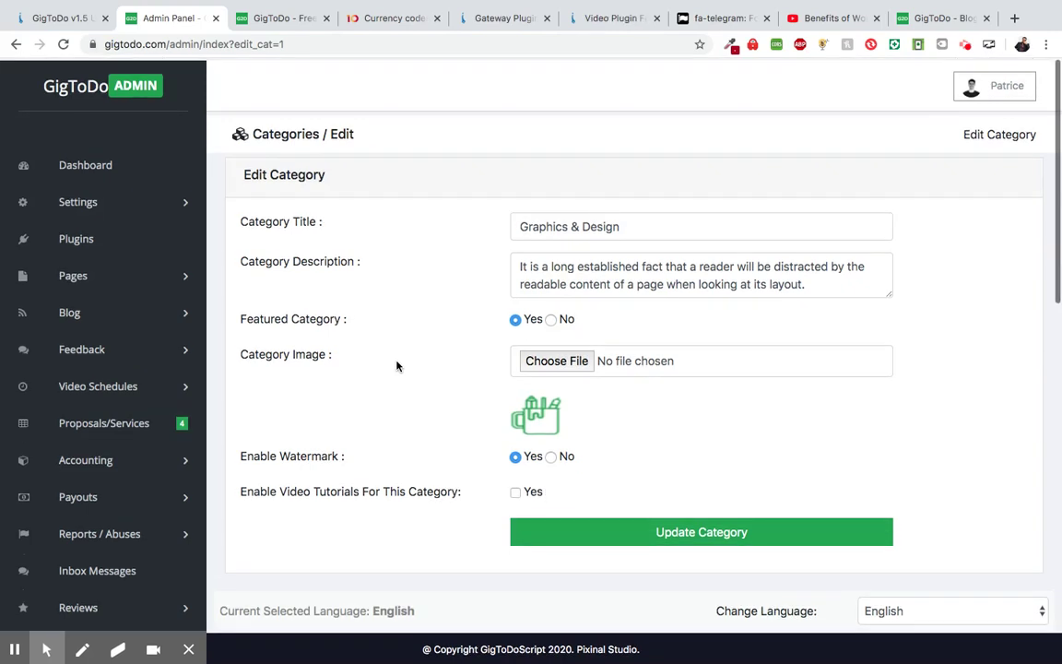
- Open Settings > General Settings and look over the site title, logos and watermark image fields
left_click(129, 199)
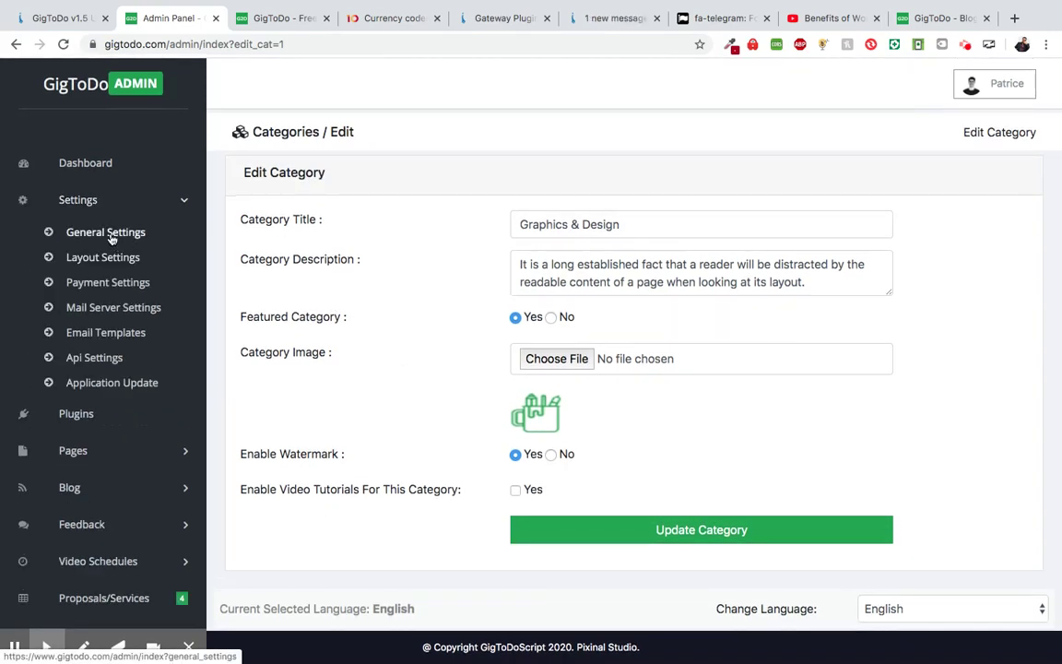
left_click(107, 235)
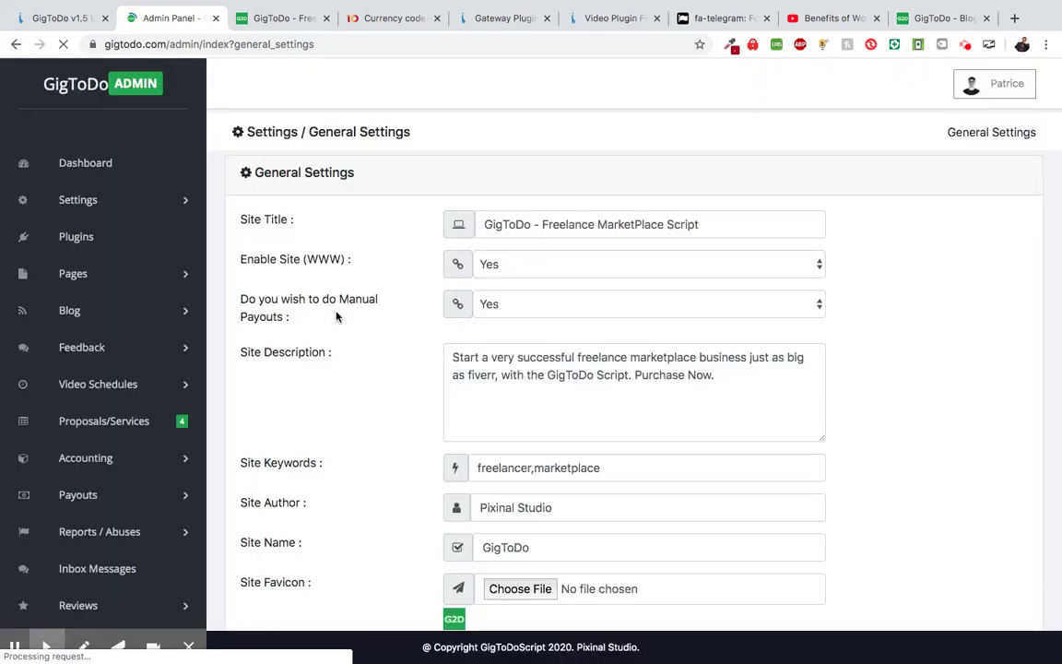
scroll(337, 316, "down", 5)
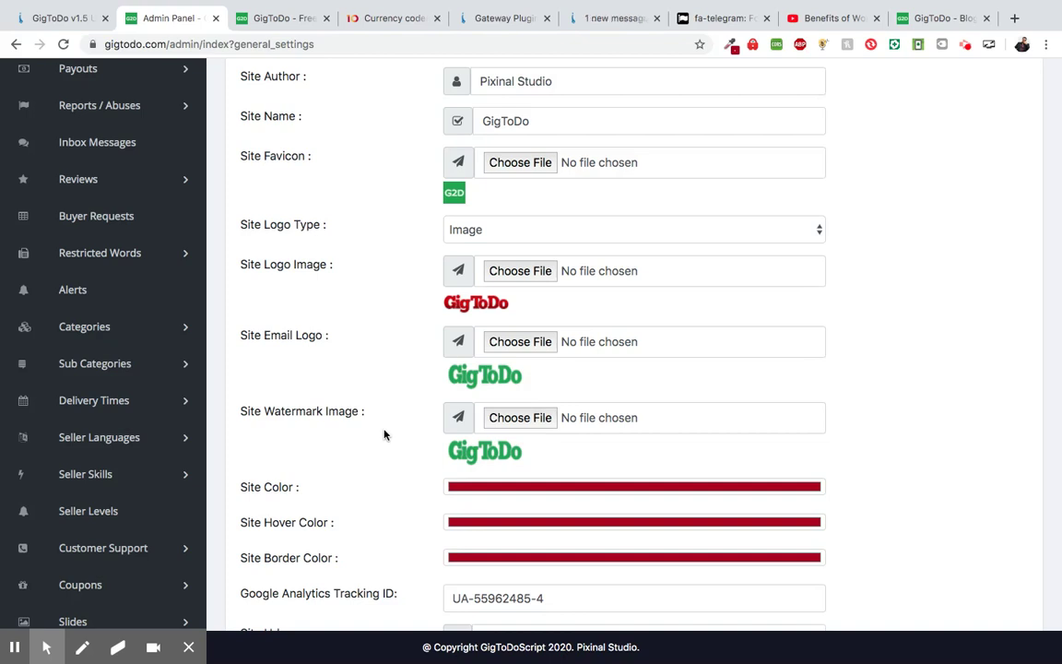
scroll(385, 434, "up", 1)
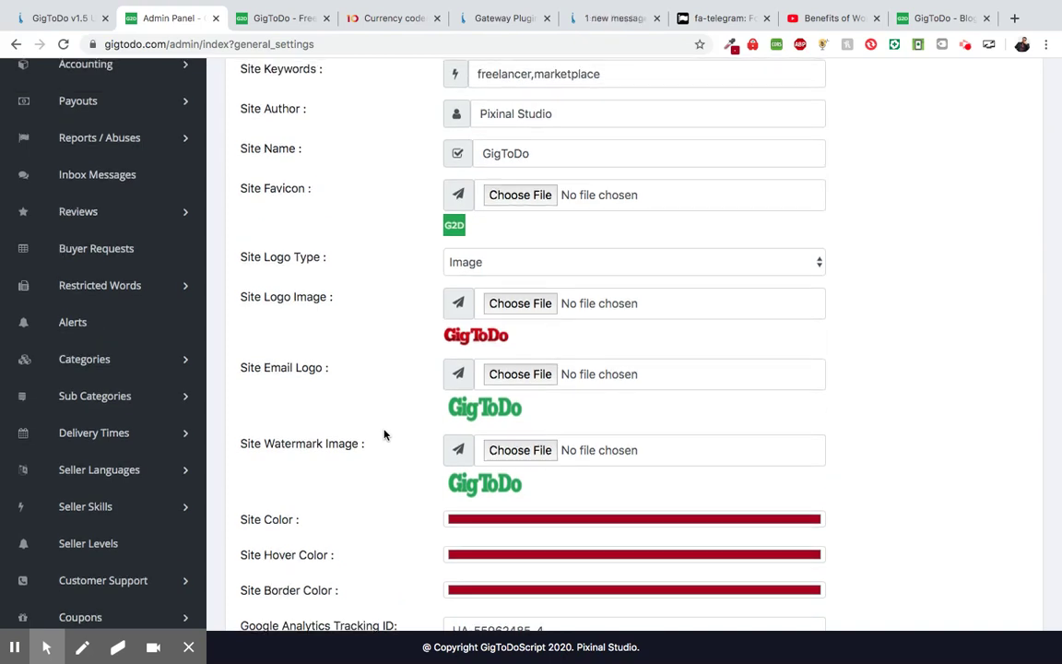
scroll(385, 433, "up", 4)
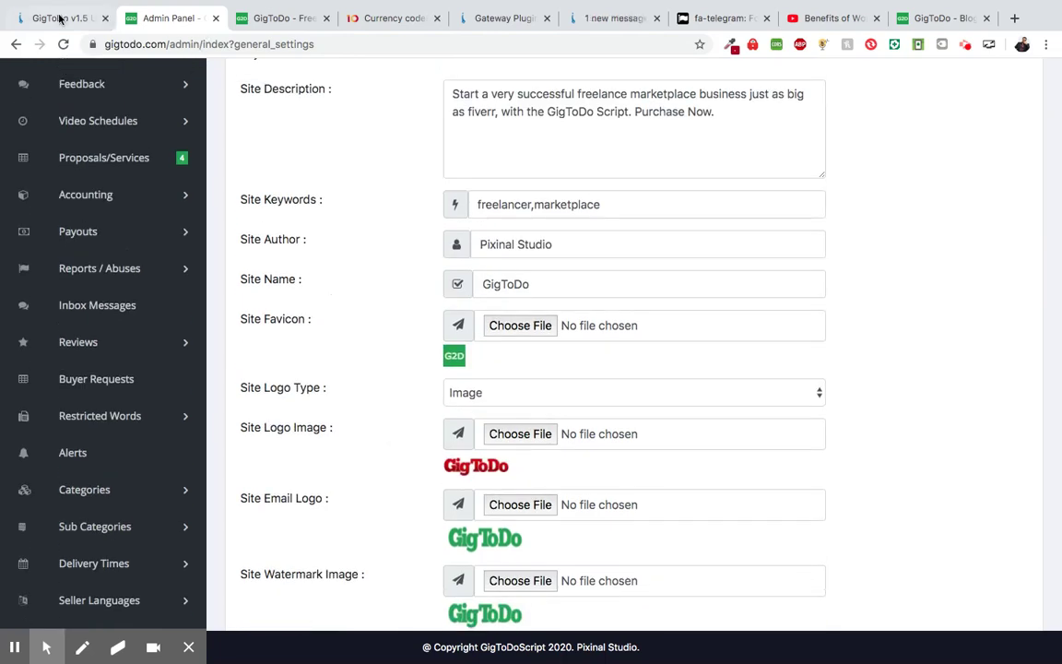
- Review the newly added items listed on the GigToDo v1.5 changelog page
left_click(59, 19)
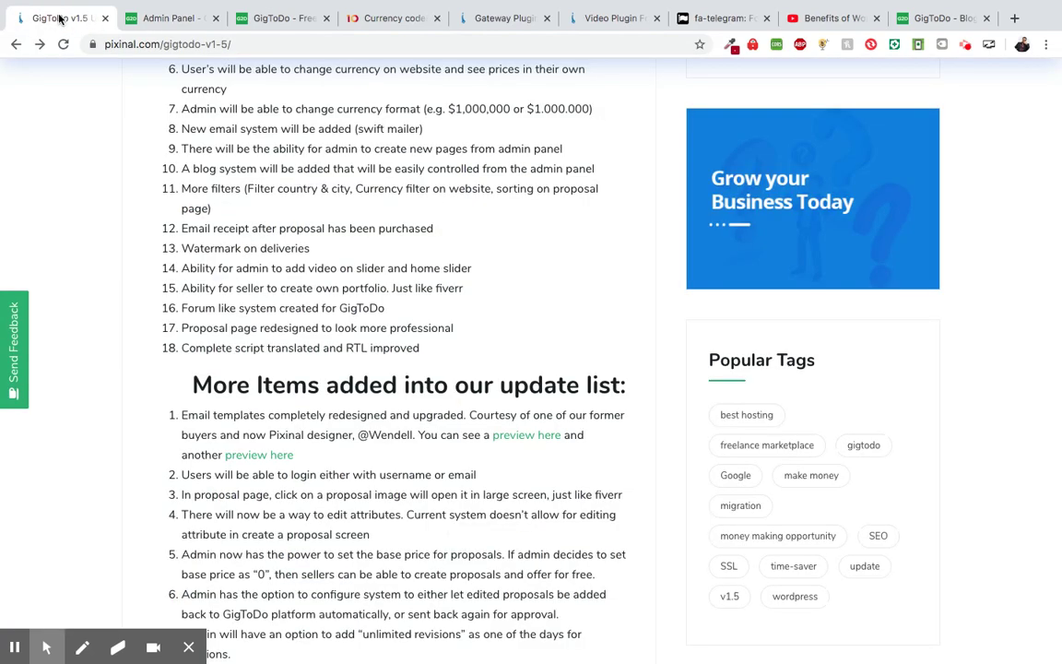
left_click(175, 18)
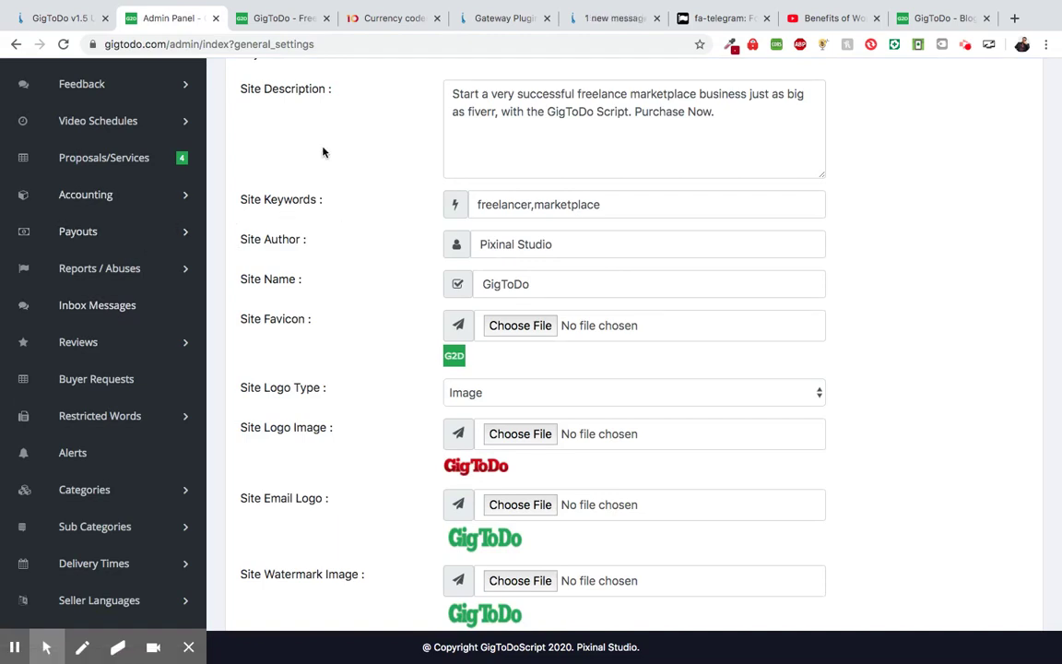
left_click(68, 19)
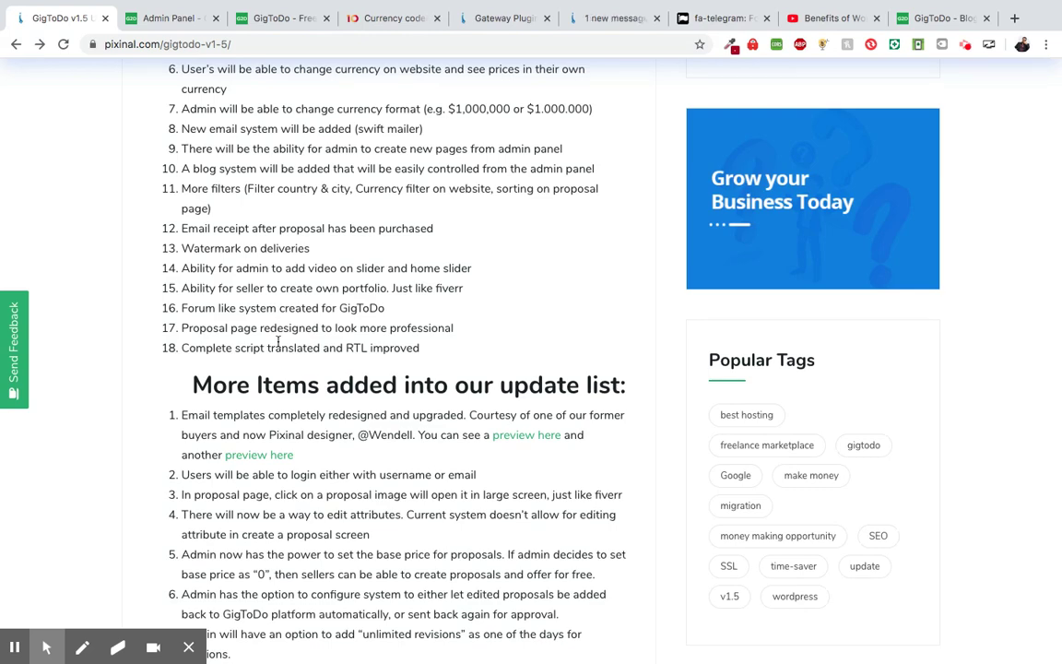
scroll(277, 341, "down", 1)
scroll(240, 304, "up", 1)
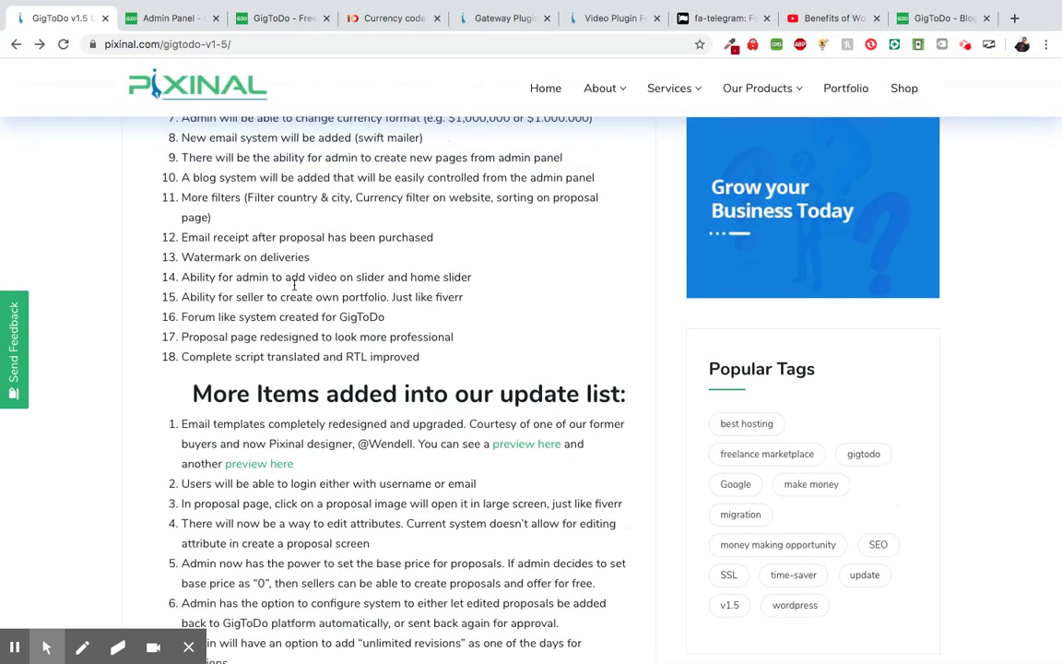
scroll(267, 285, "down", 1)
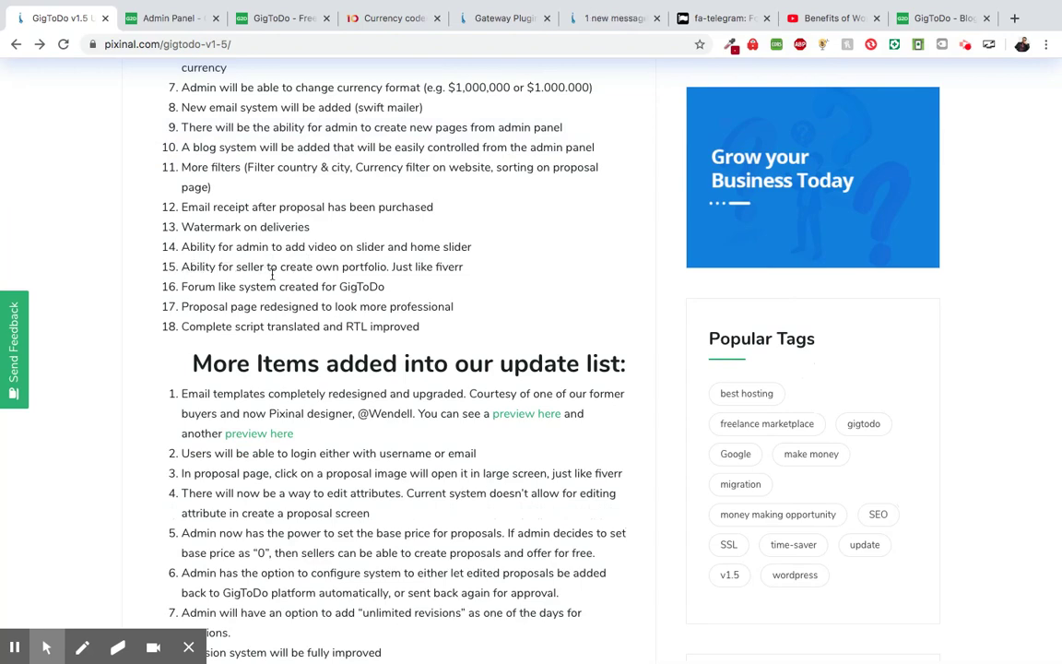
scroll(272, 274, "down", 2)
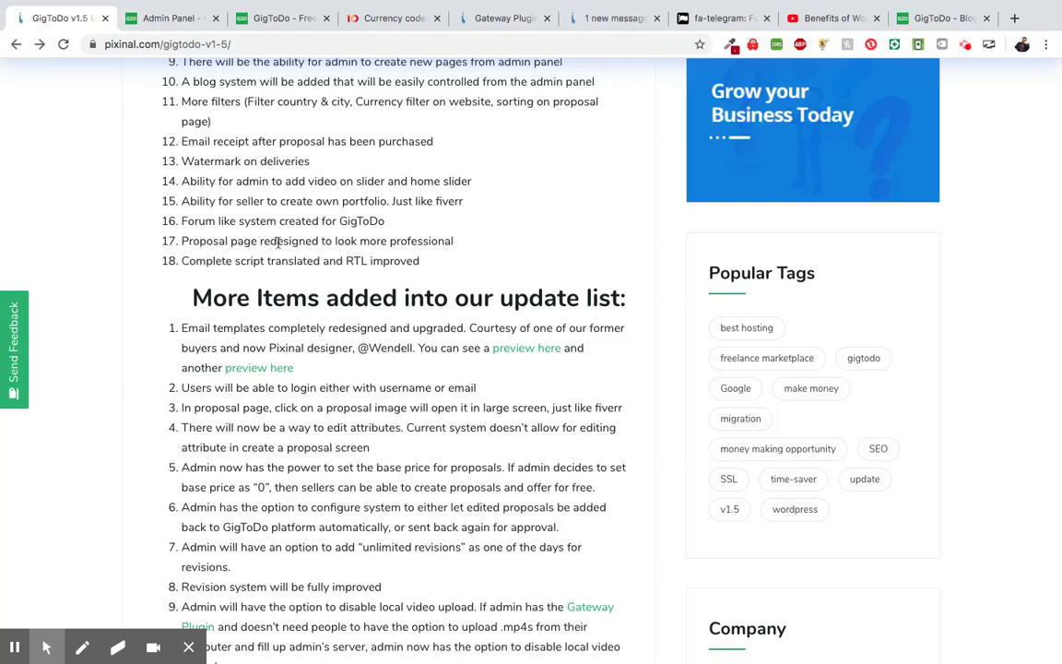
left_click(265, 19)
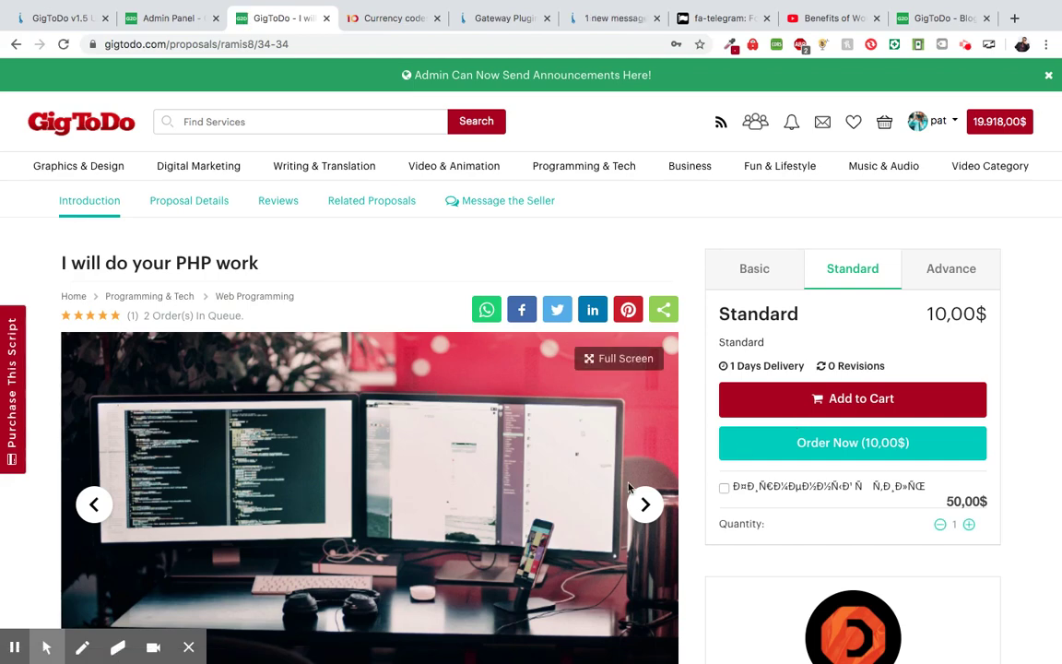
- Show the 'I will do your PHP work' proposal image full screen, then close the popup
scroll(630, 488, "down", 1)
scroll(630, 489, "down", 3)
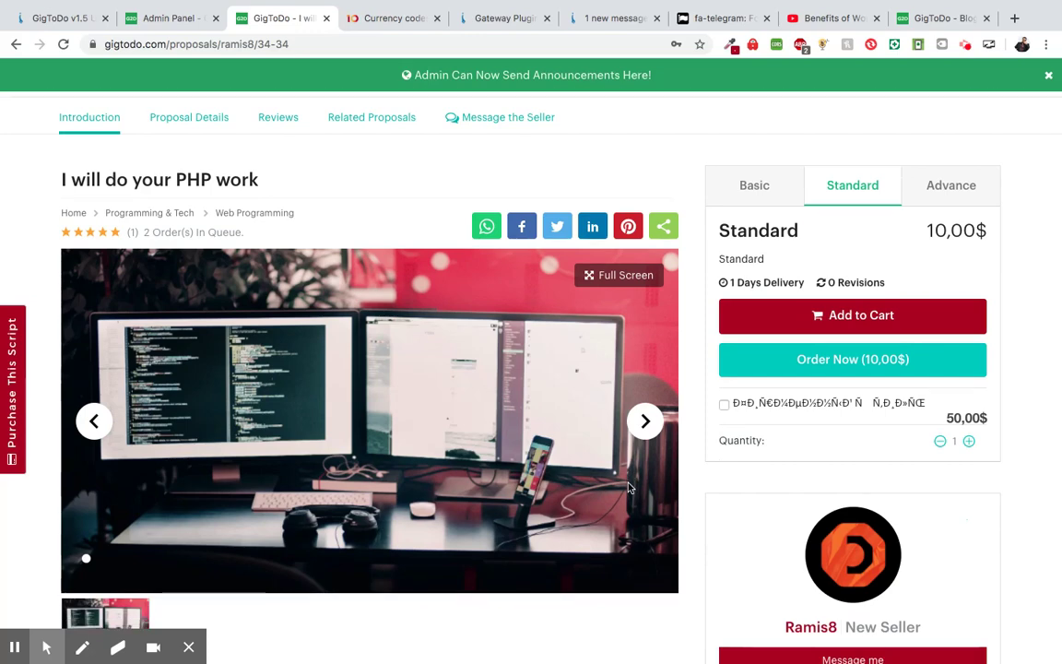
scroll(565, 434, "down", 3)
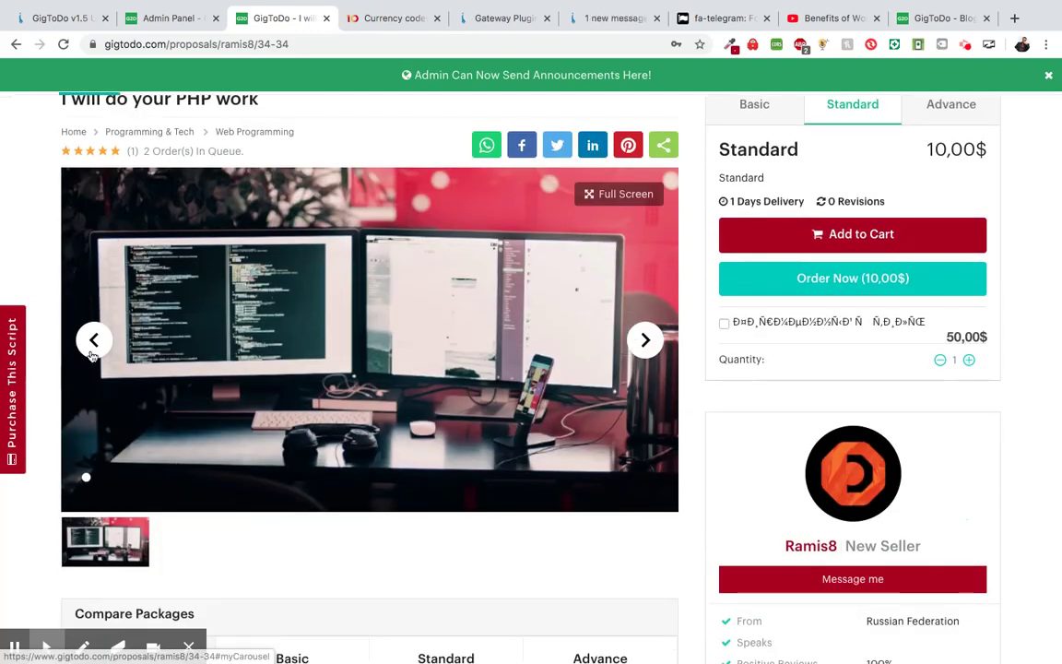
scroll(176, 600, "down", 1)
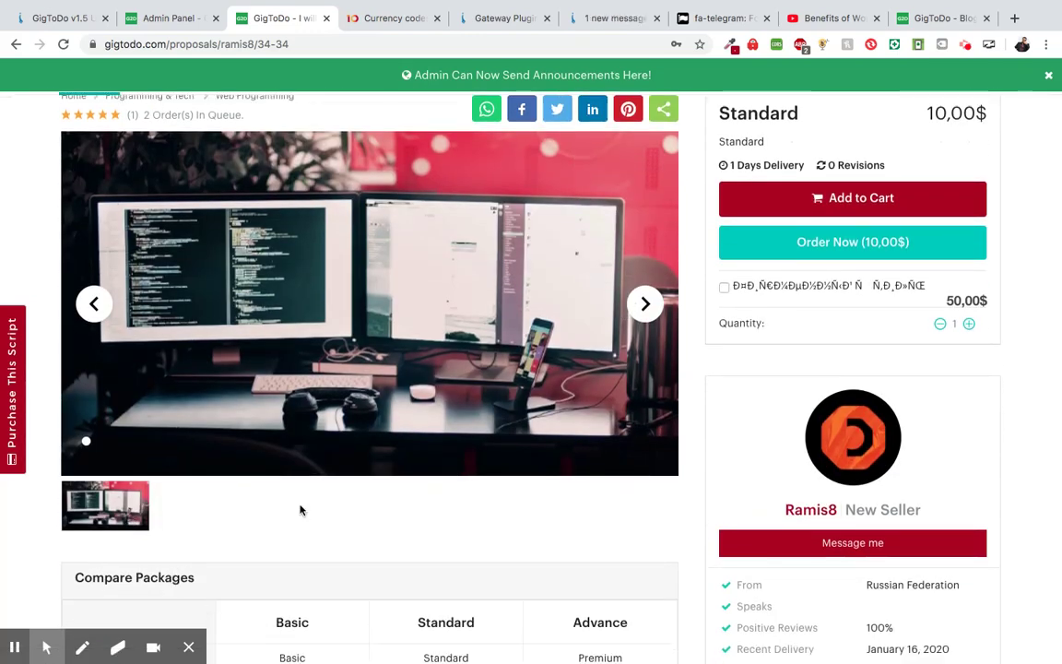
scroll(299, 510, "up", 1)
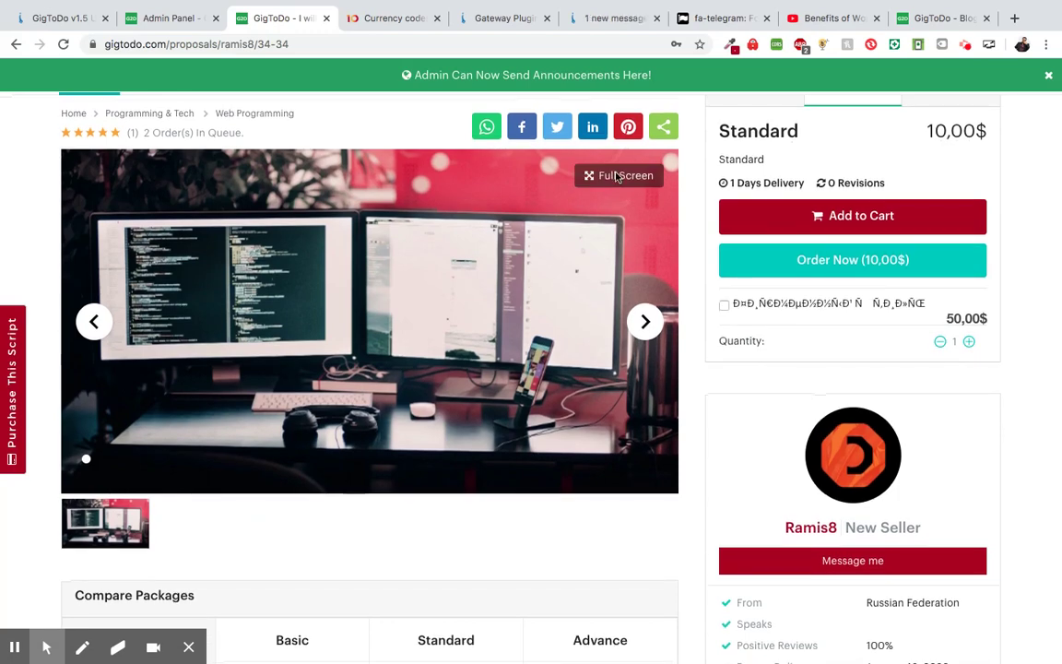
left_click(616, 176)
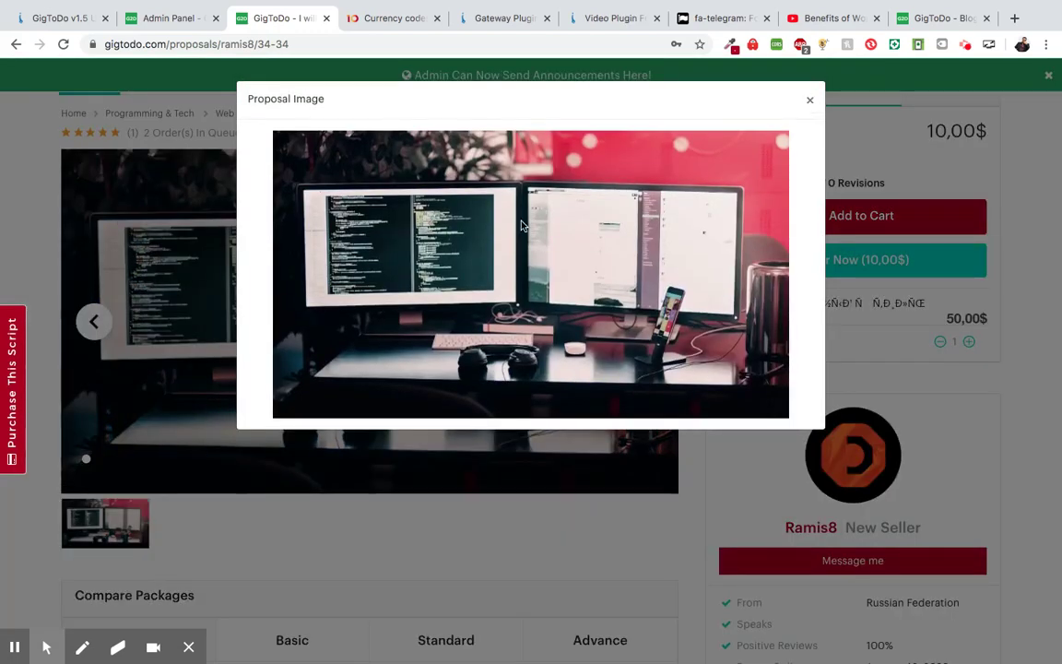
left_click(809, 100)
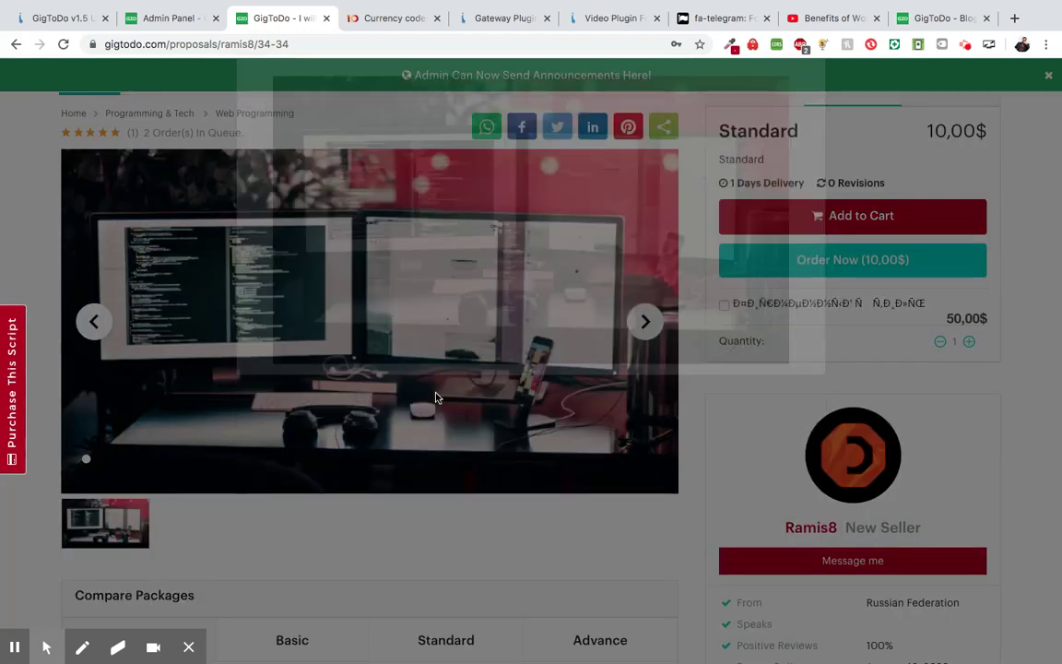
scroll(437, 396, "down", 2)
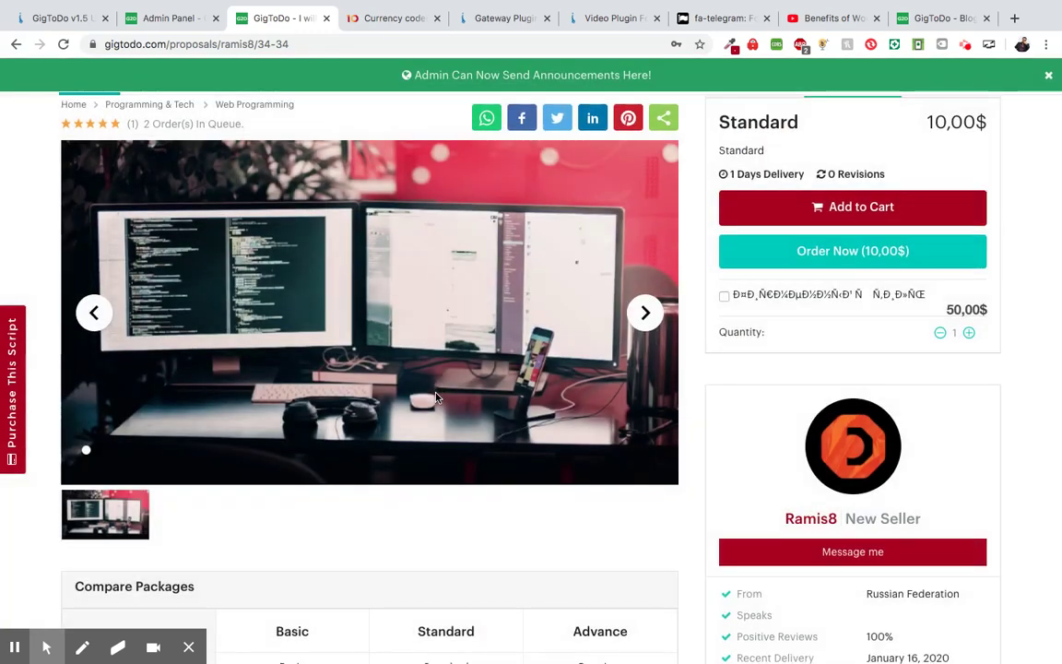
scroll(437, 396, "up", 4)
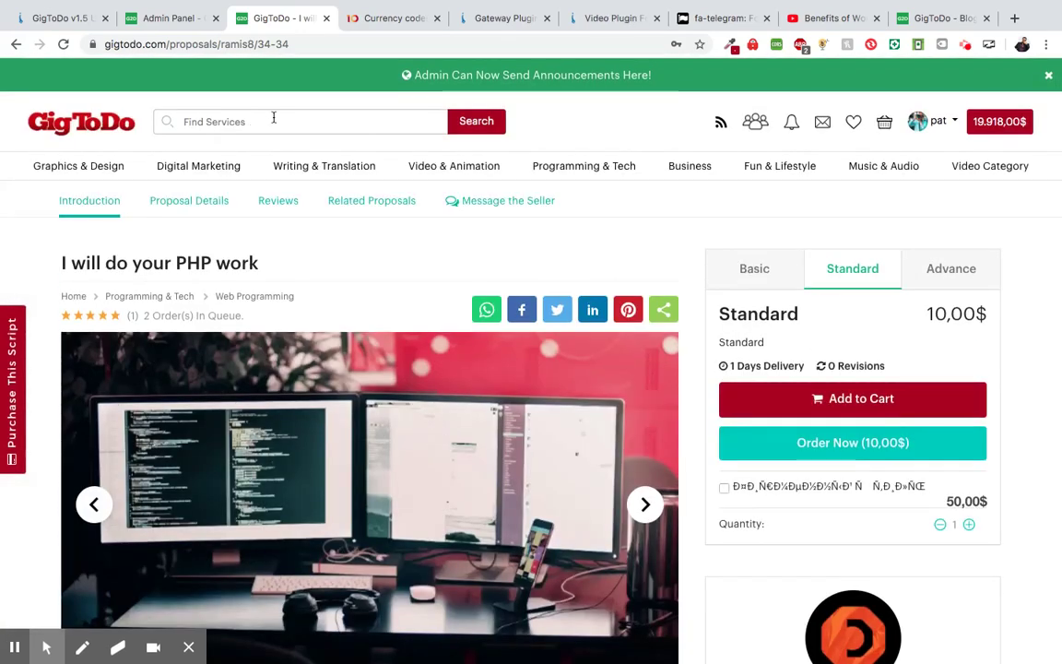
- Search for a username and open the matching user's profile listing their three proposals
left_click(274, 118)
type("pa")
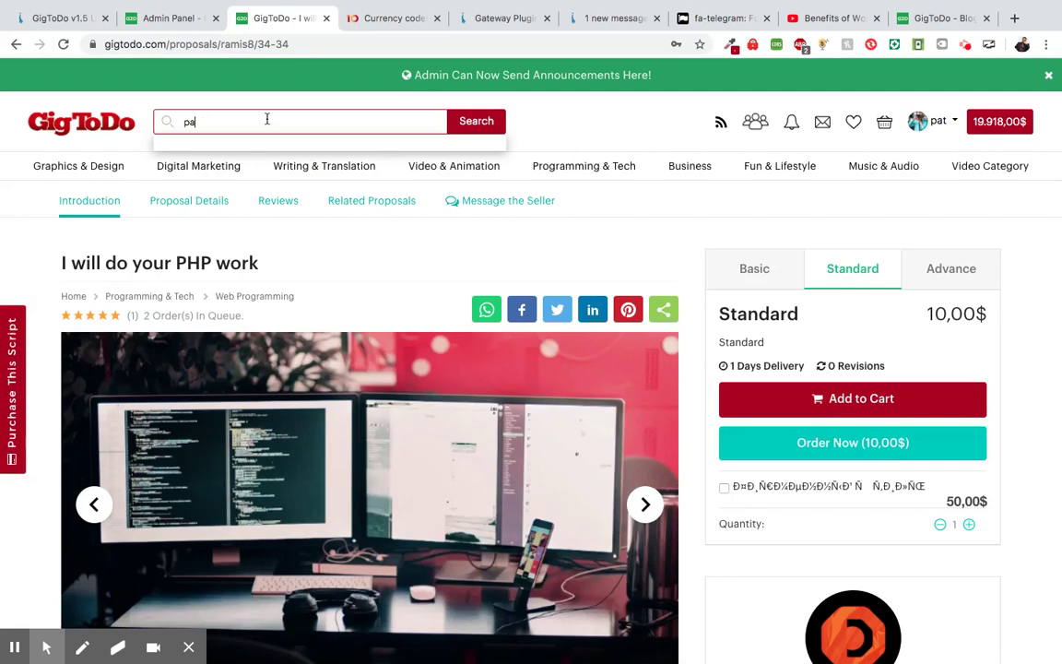
type("tr")
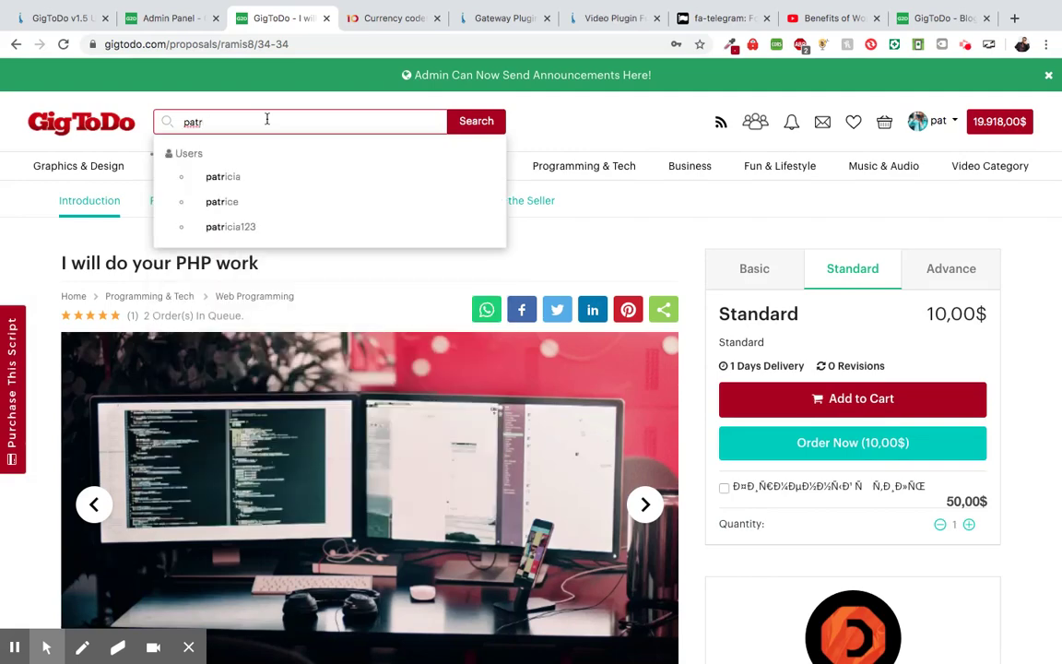
left_click(234, 178)
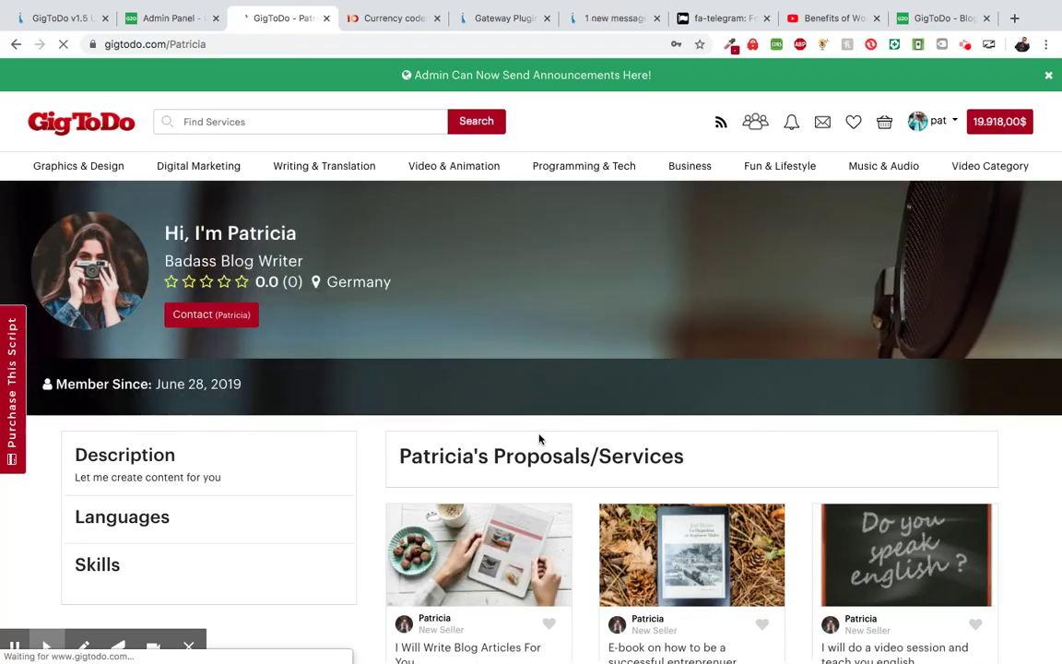
scroll(541, 441, "down", 1)
scroll(541, 440, "down", 1)
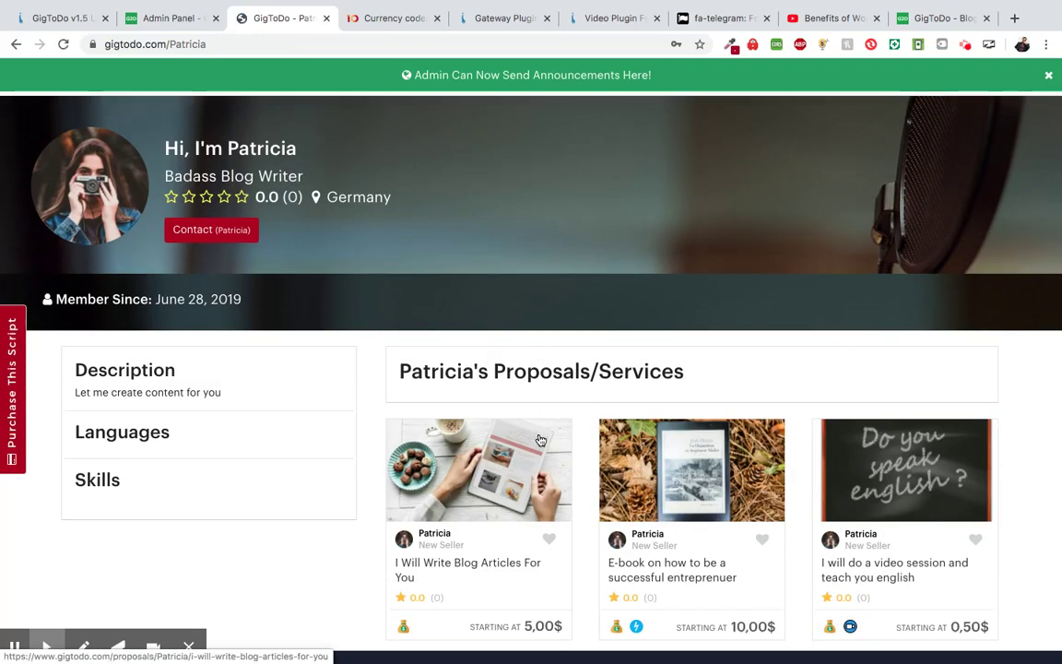
scroll(673, 539, "down", 1)
- Open the e-book proposal page and flip its image gallery to the second image and back
left_click(672, 539)
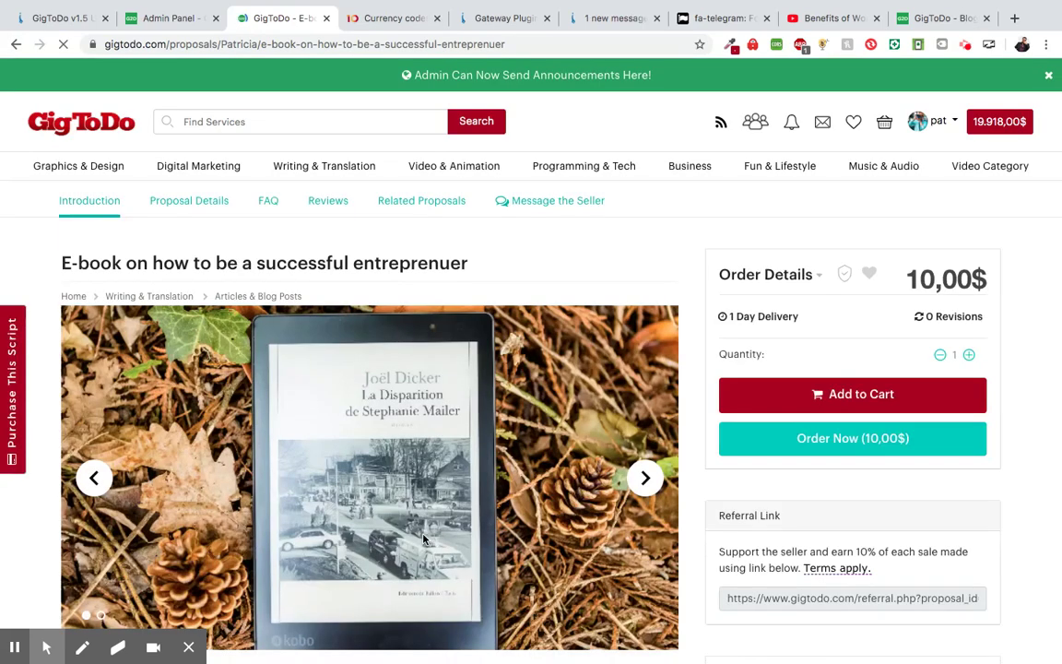
scroll(423, 539, "down", 3)
scroll(423, 540, "down", 2)
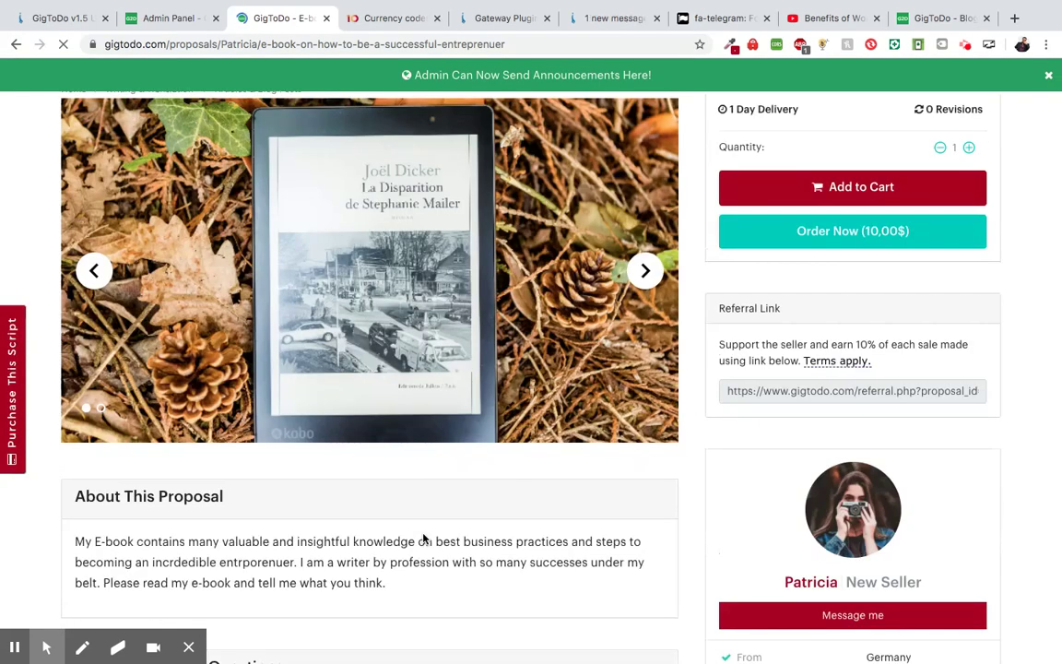
scroll(471, 412, "up", 1)
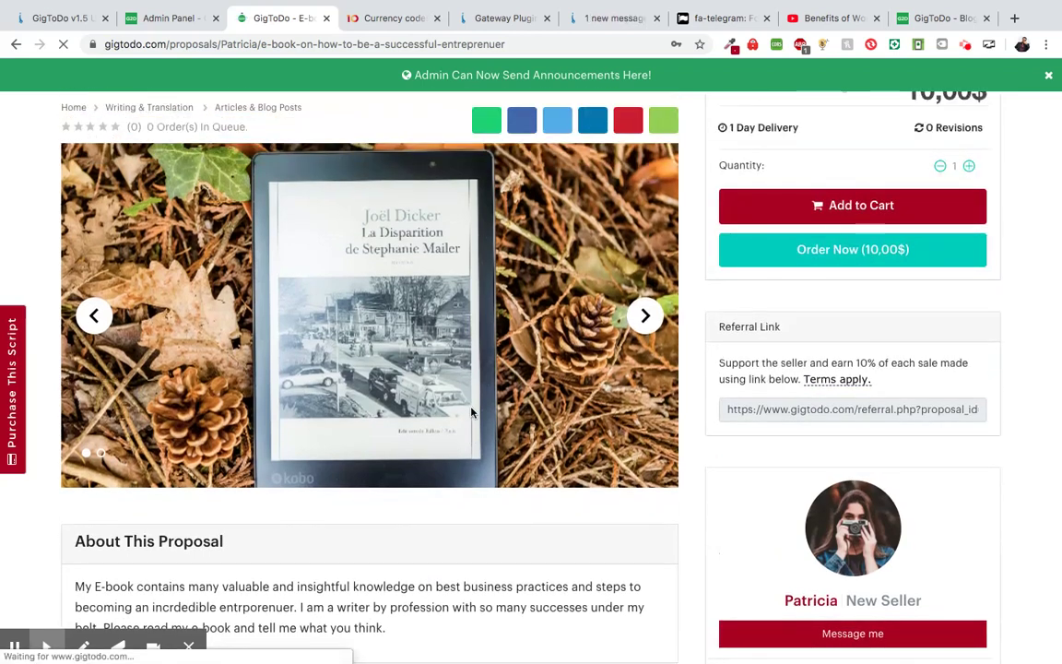
scroll(471, 412, "down", 1)
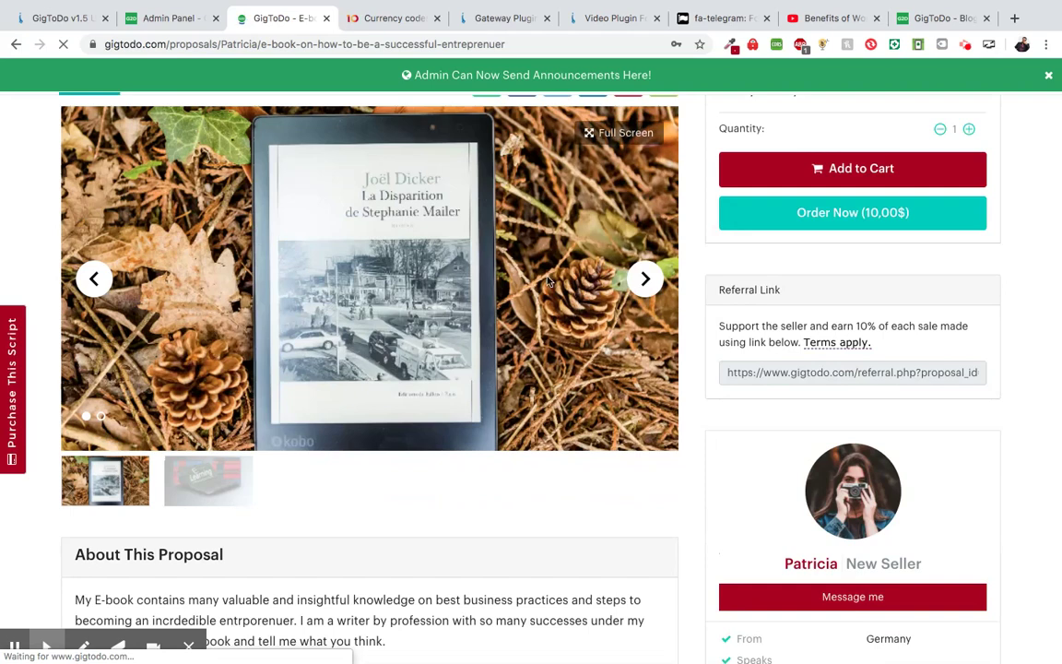
left_click(646, 280)
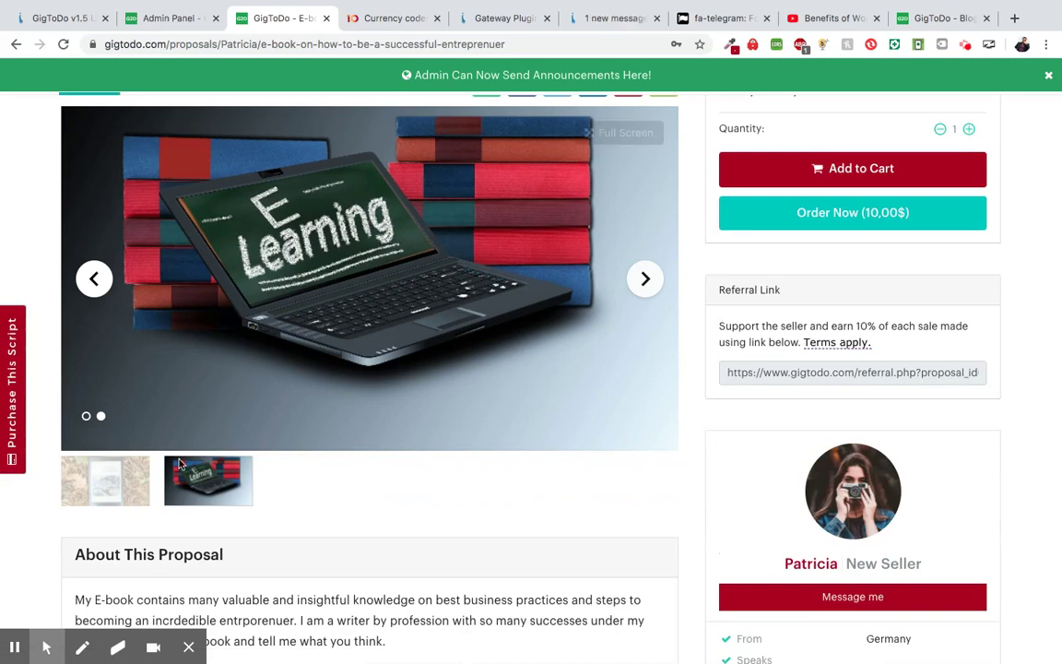
left_click(96, 288)
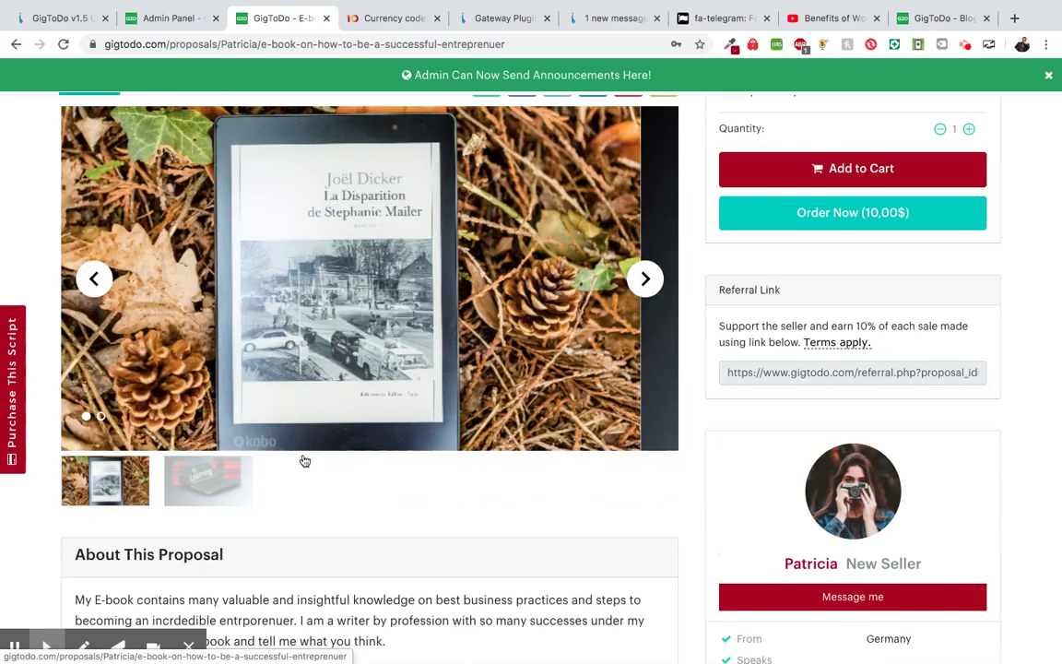
scroll(324, 475, "up", 3)
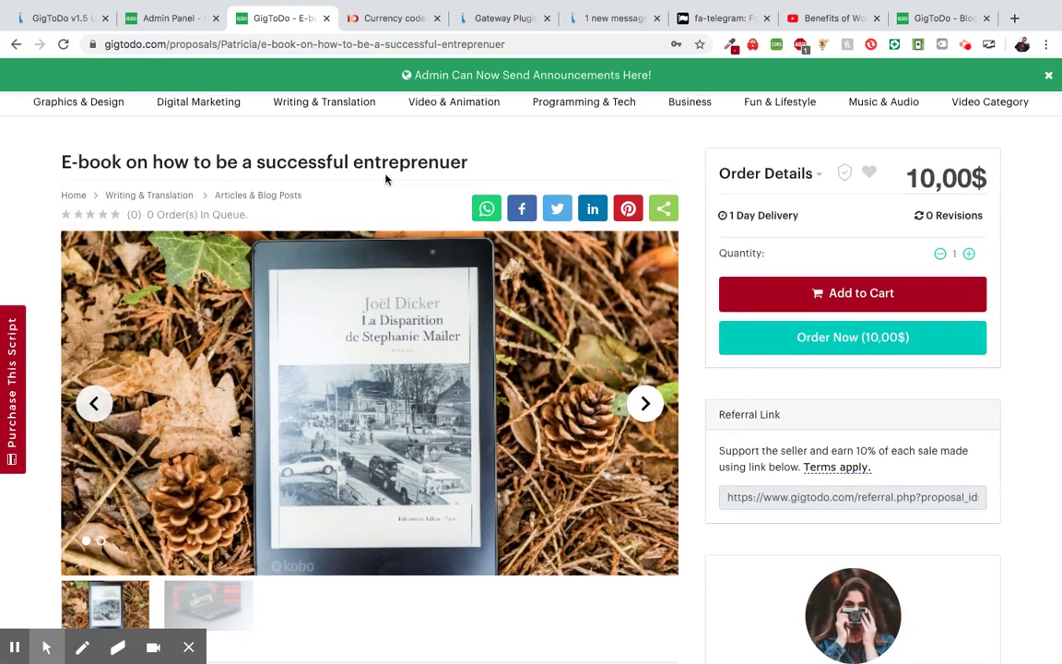
scroll(320, 209, "down", 1)
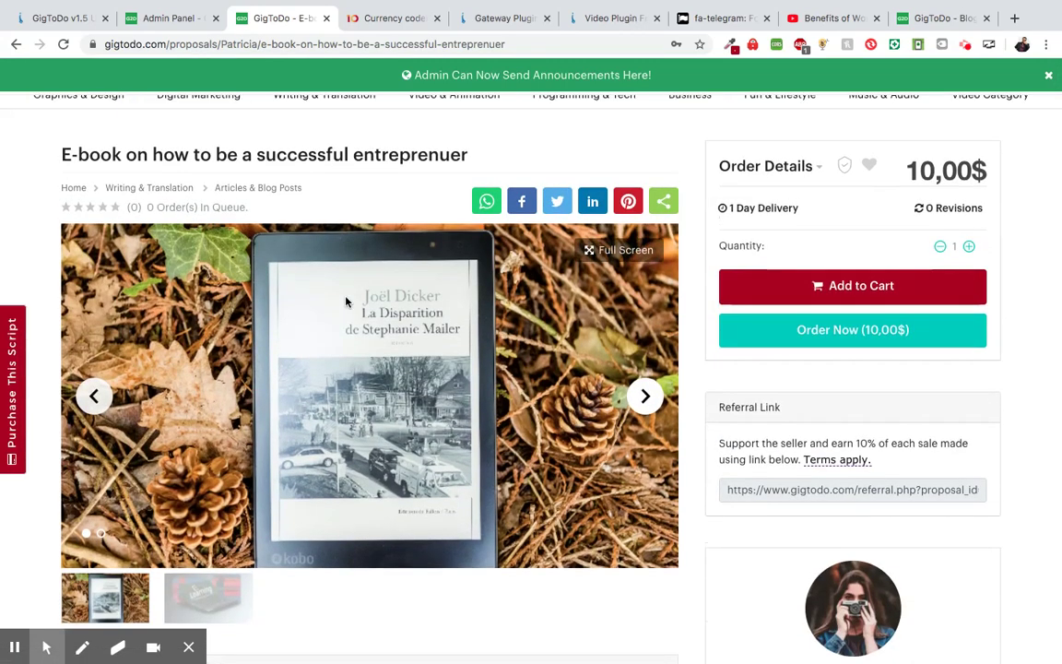
scroll(346, 302, "up", 1)
- View the e-book proposal image full screen and close the popup
left_click(601, 296)
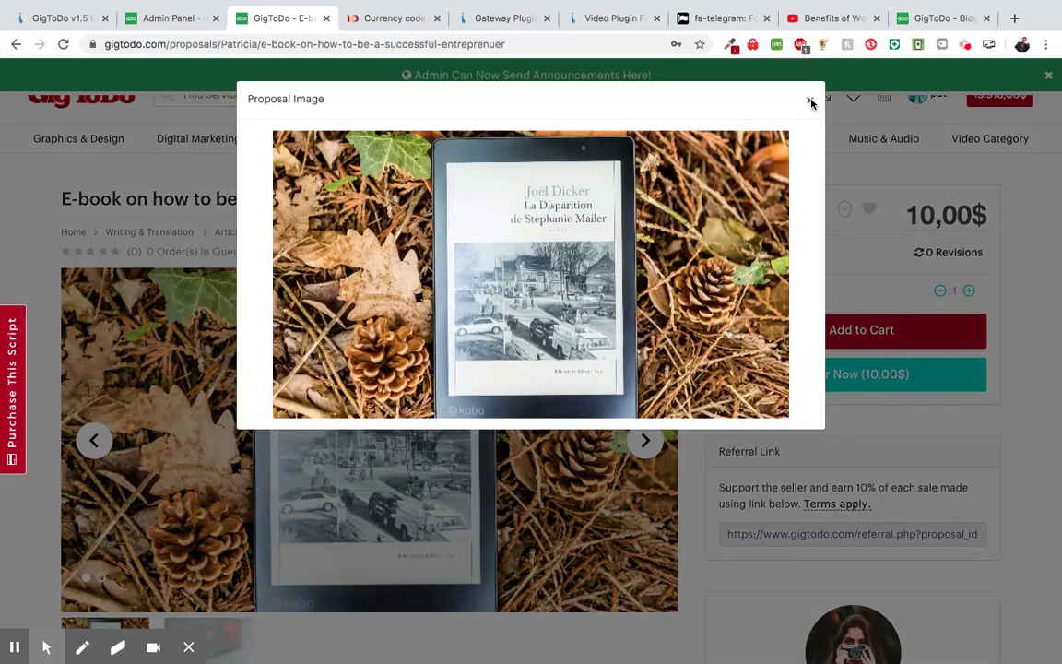
left_click(809, 101)
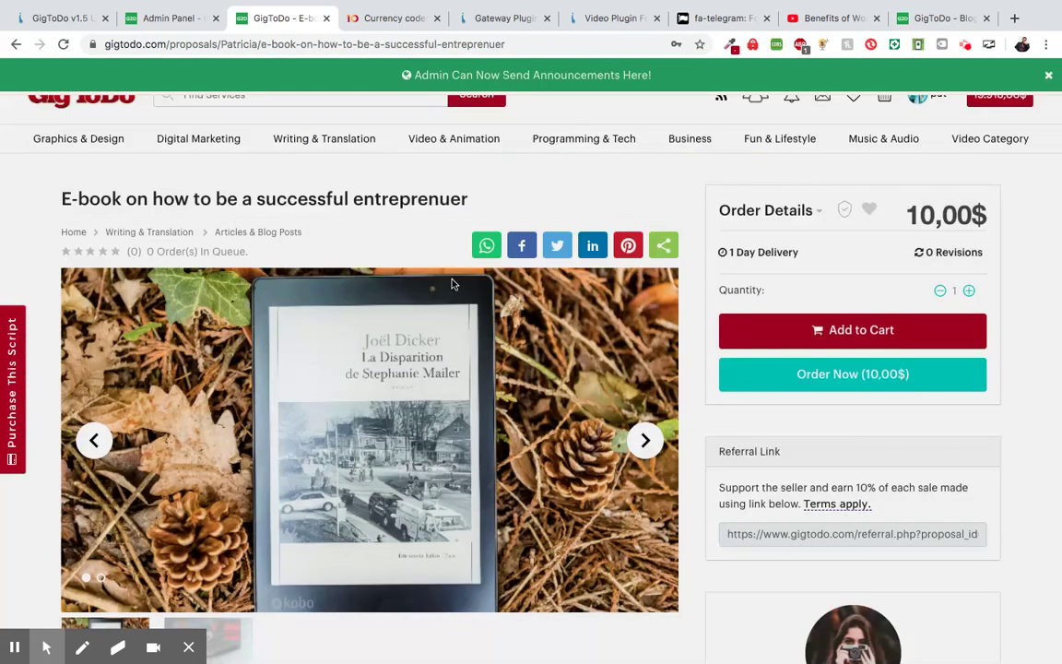
scroll(420, 212, "up", 1)
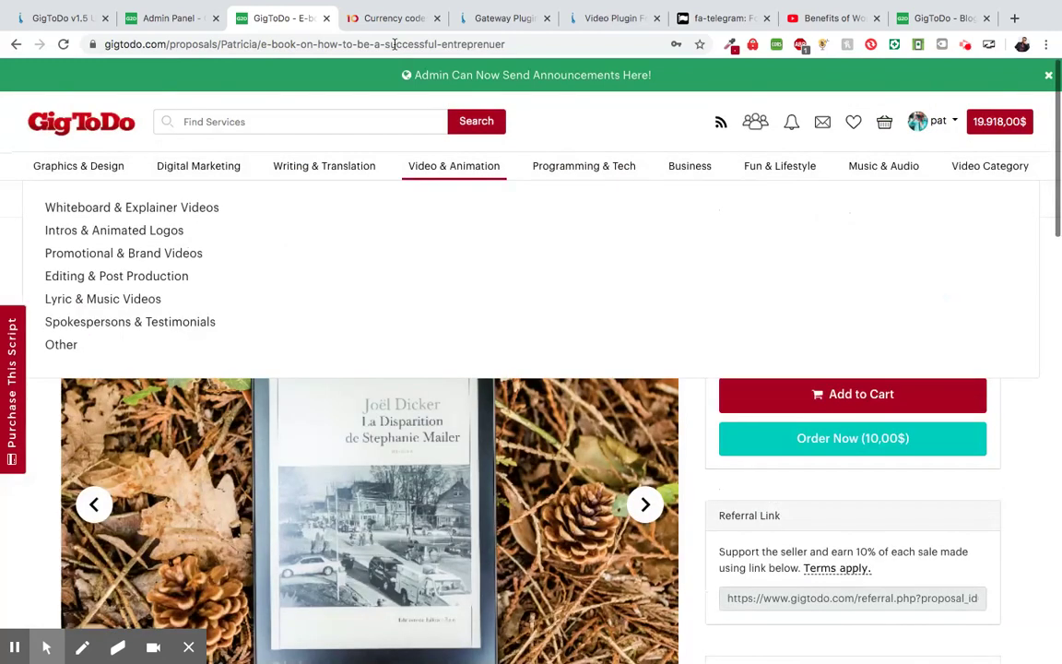
- Scroll through the 'More Items added into our update list' section of the GigToDo v1.5 post
left_click(74, 21)
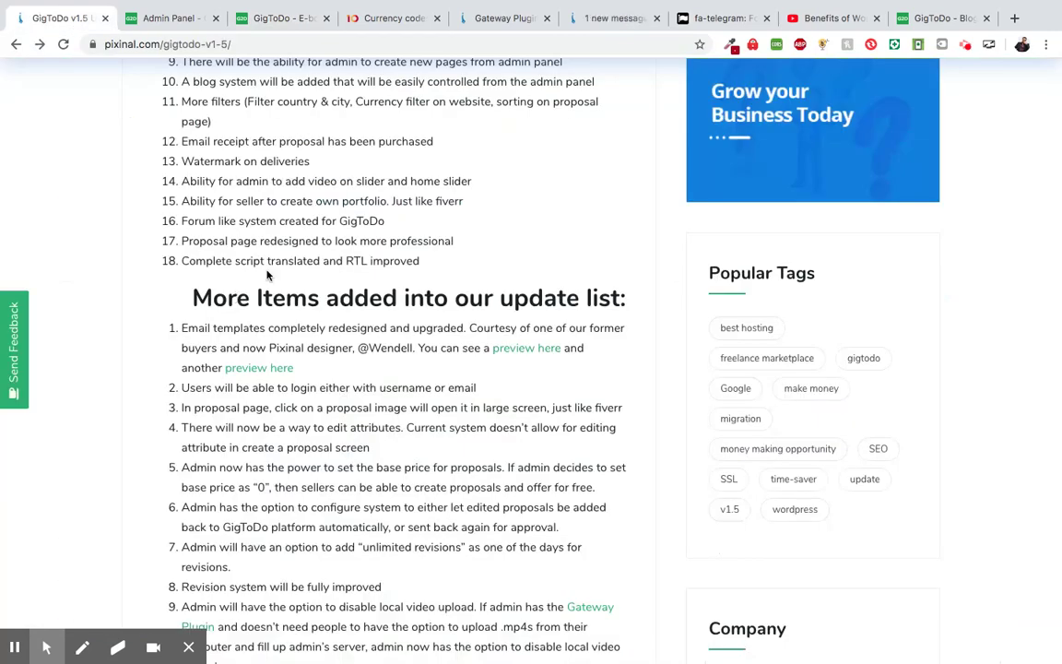
scroll(268, 274, "down", 1)
scroll(304, 266, "down", 1)
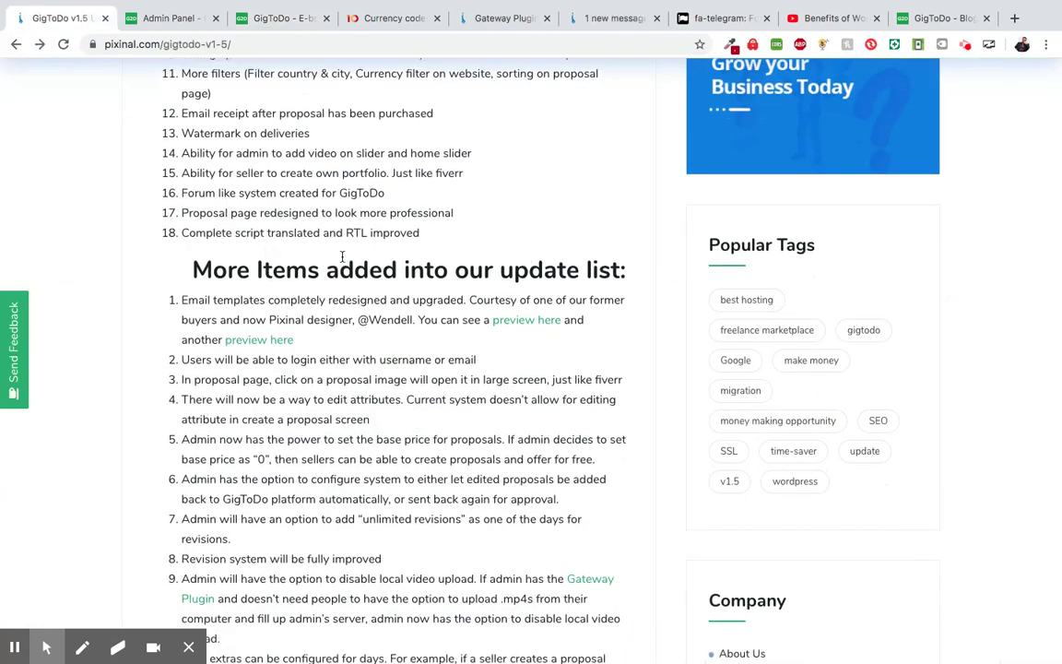
scroll(342, 256, "down", 1)
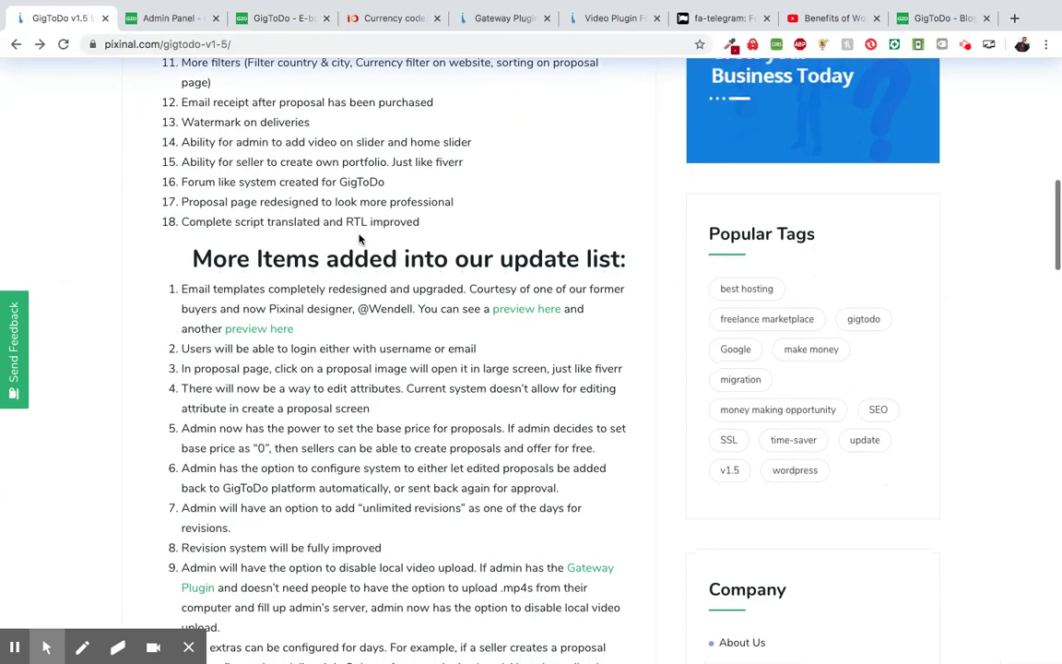
scroll(349, 284, "down", 2)
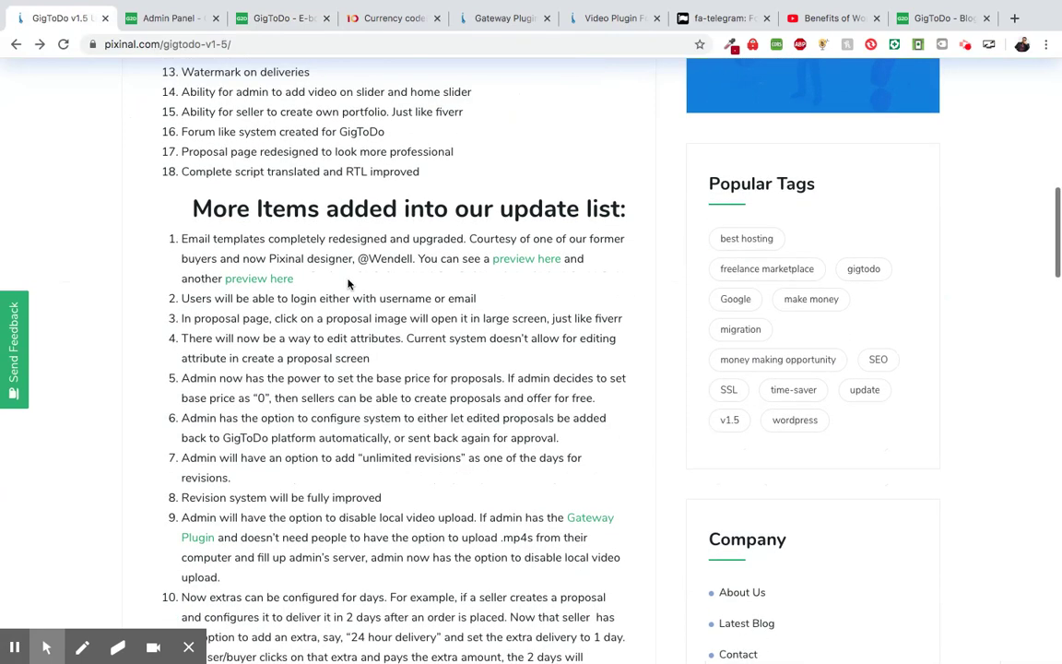
scroll(348, 284, "down", 1)
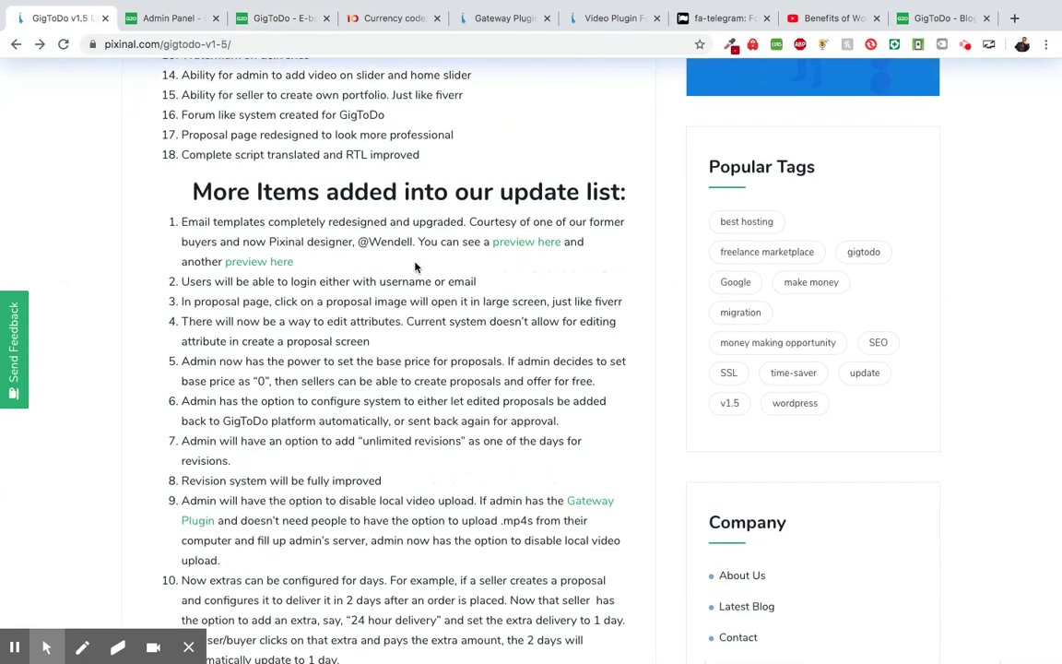
scroll(415, 267, "down", 1)
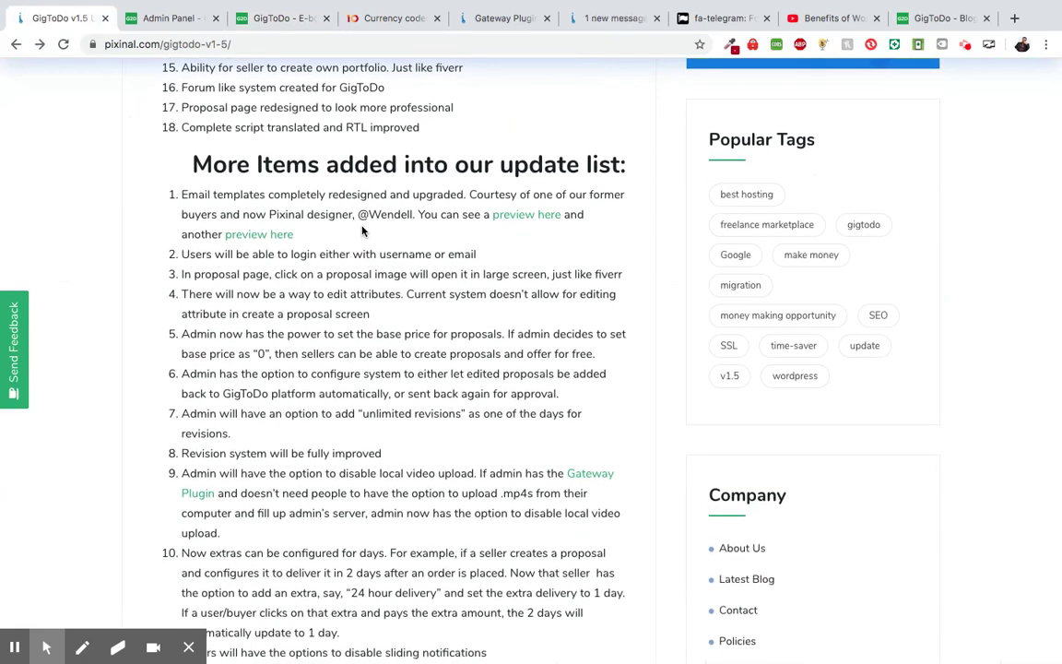
scroll(369, 226, "down", 1)
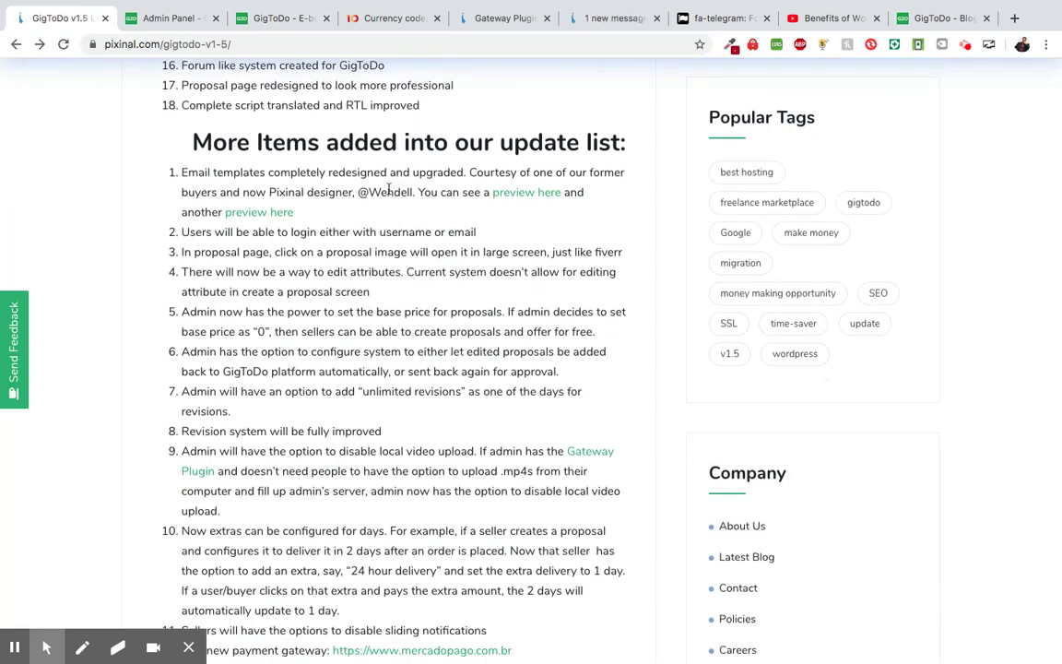
scroll(351, 228, "down", 1)
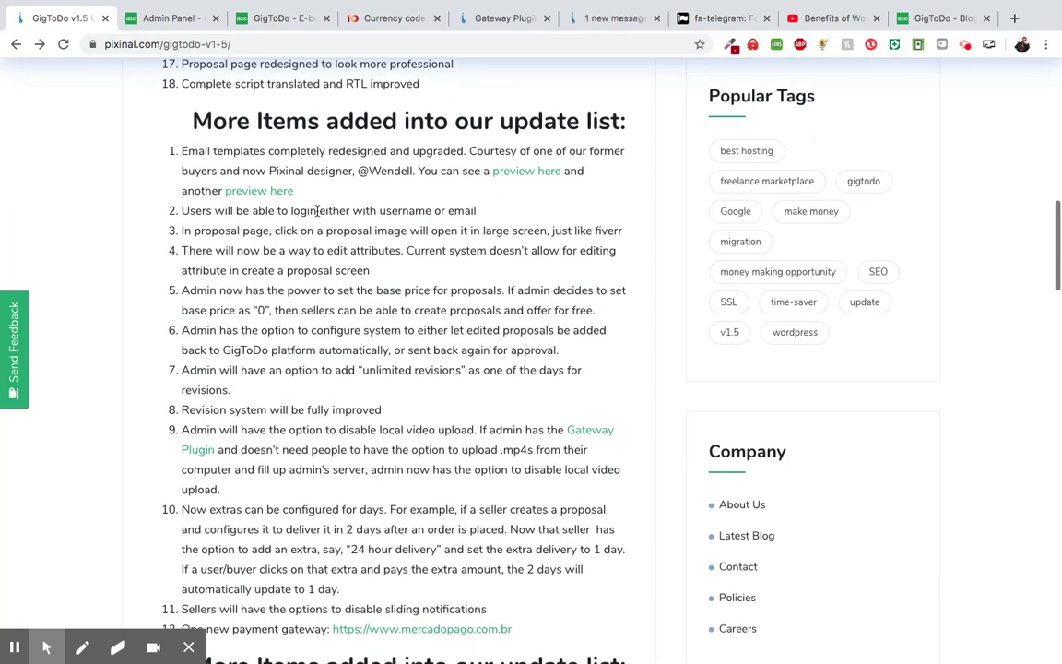
scroll(368, 251, "down", 2)
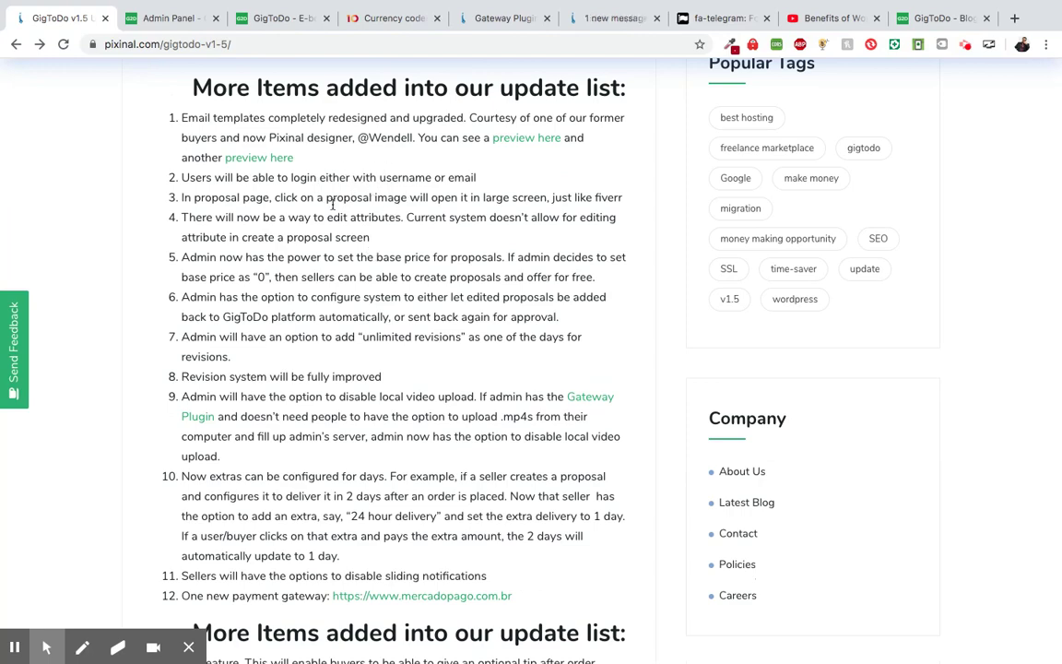
scroll(332, 204, "down", 2)
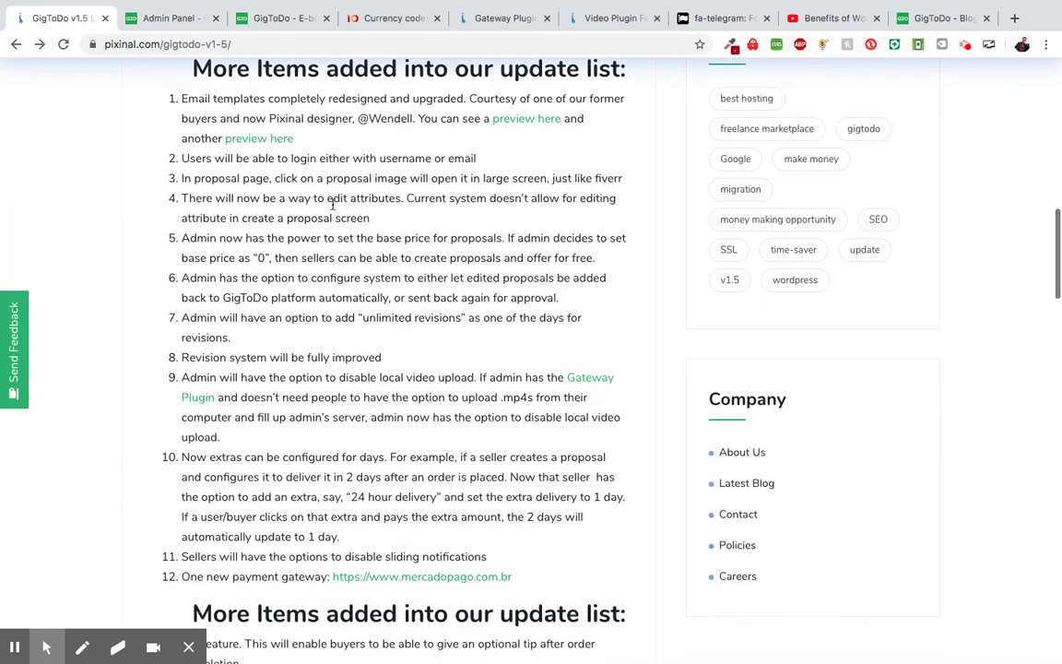
scroll(333, 205, "down", 4)
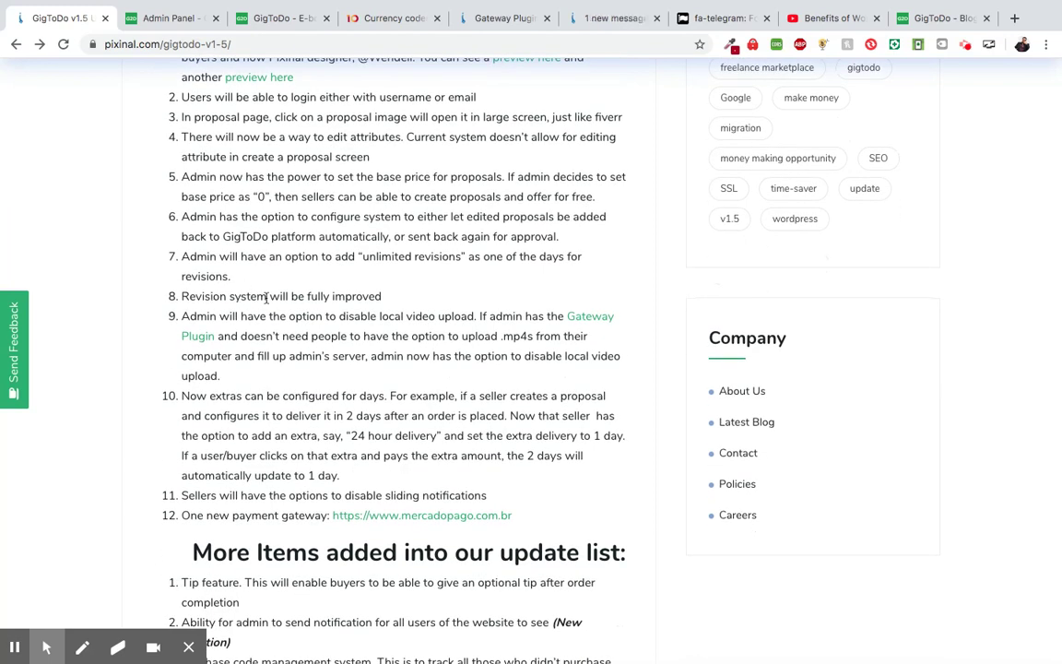
scroll(275, 302, "up", 2)
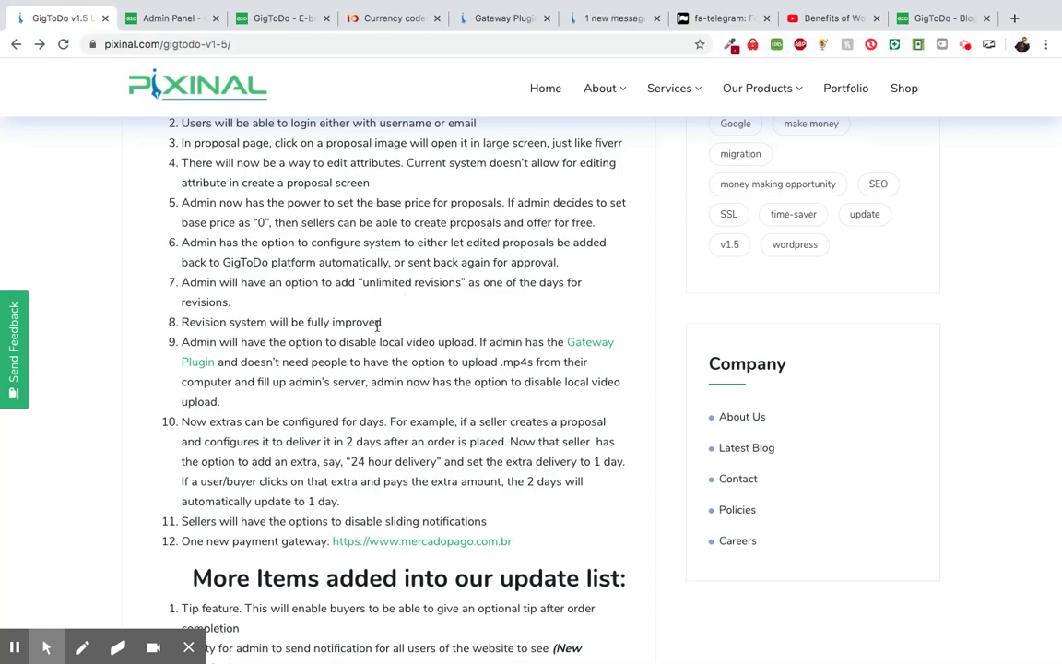
scroll(310, 337, "down", 1)
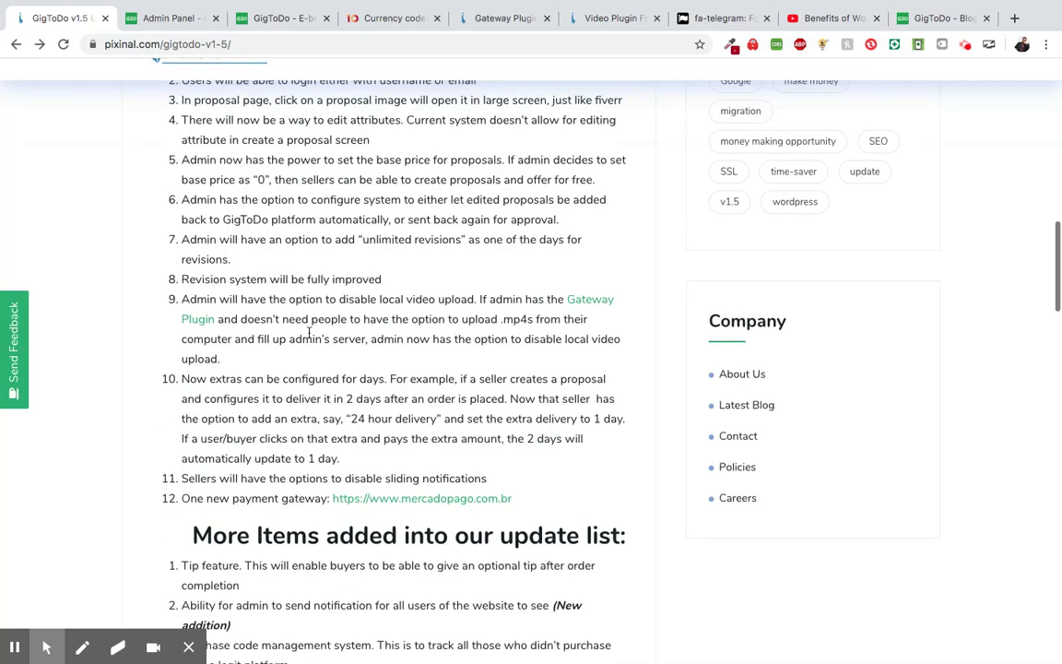
scroll(347, 288, "up", 1)
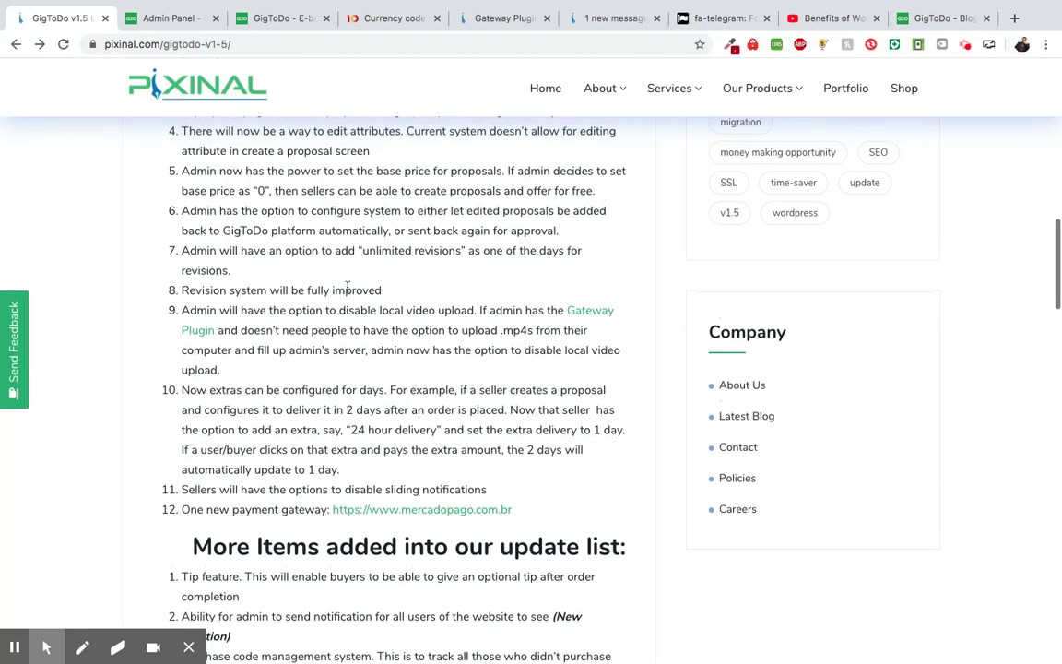
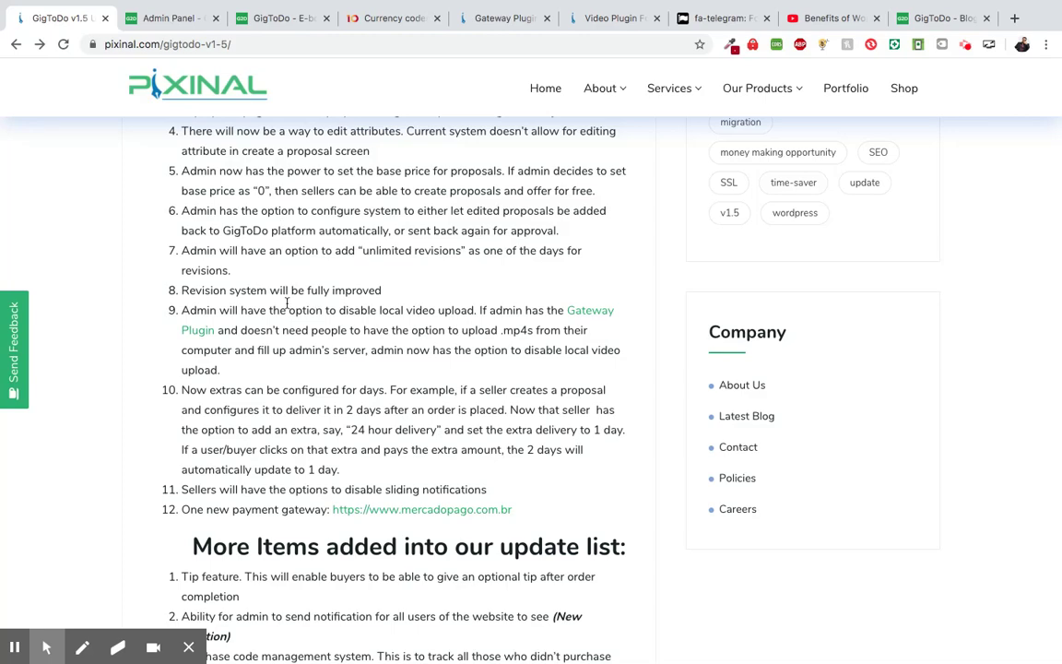
- Switch to the Admin Panel and open Settings > General Settings
scroll(287, 304, "down", 2)
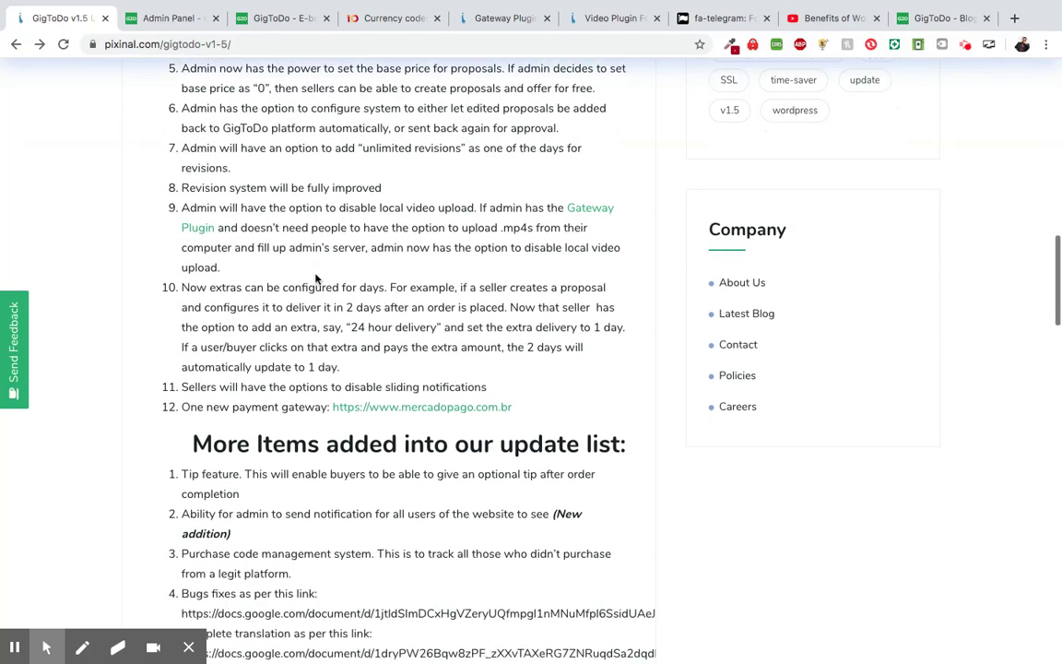
scroll(303, 274, "up", 1)
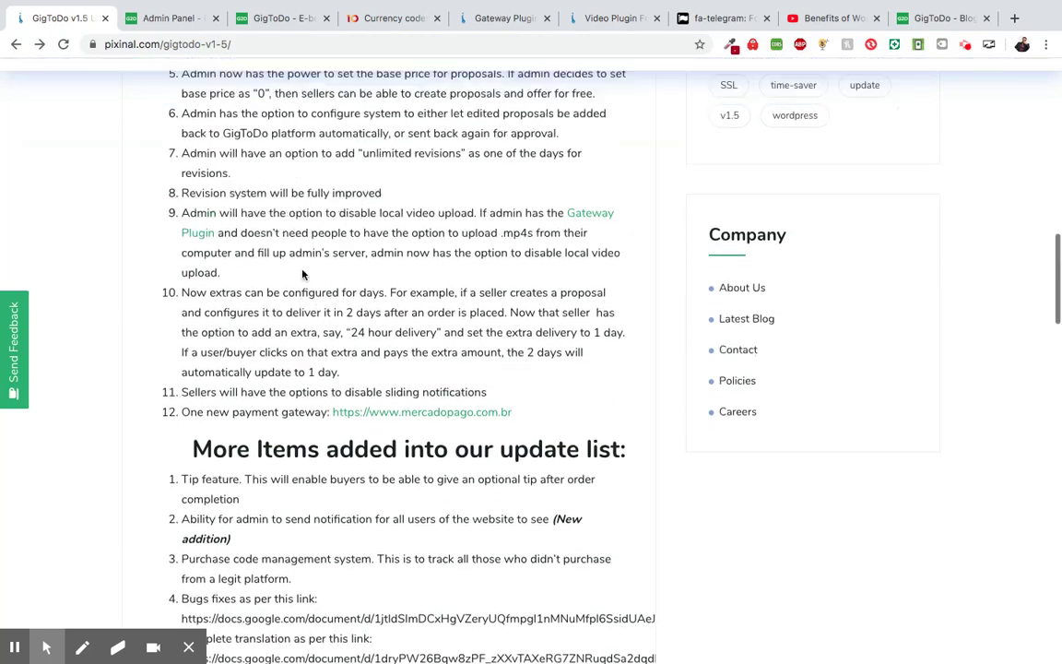
scroll(268, 217, "up", 1)
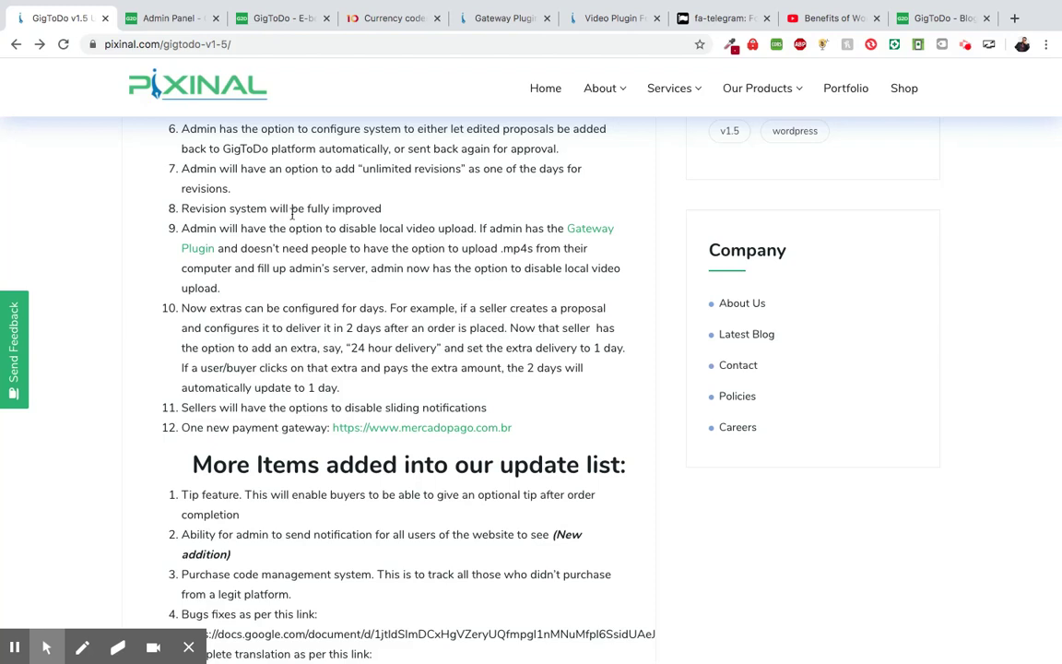
scroll(285, 242, "down", 1)
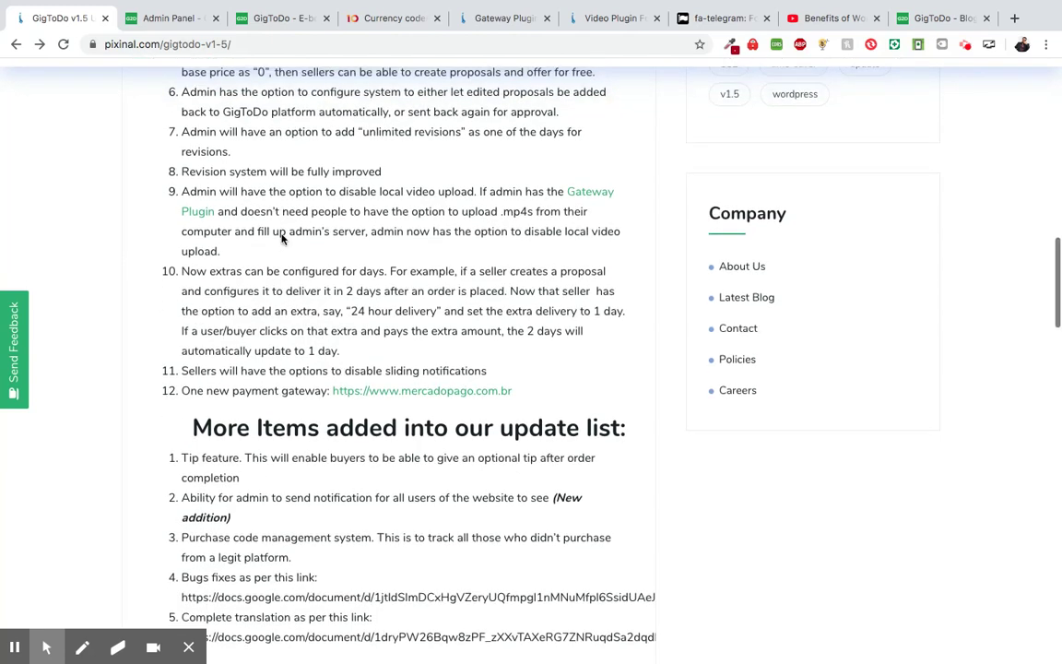
scroll(257, 257, "down", 1)
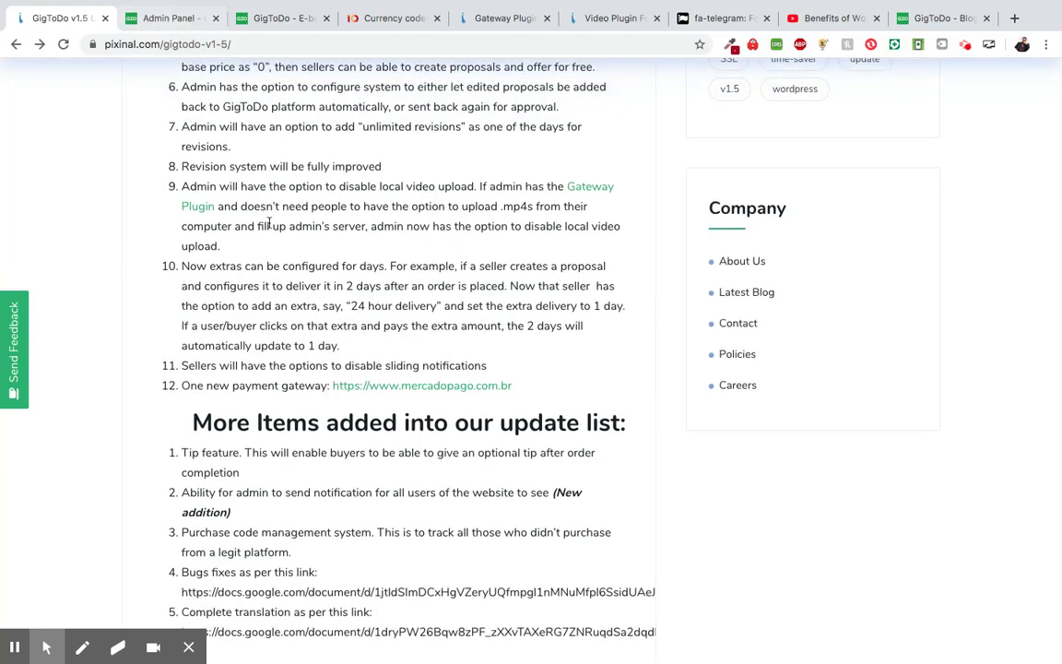
left_click(164, 21)
scroll(132, 148, "up", 3)
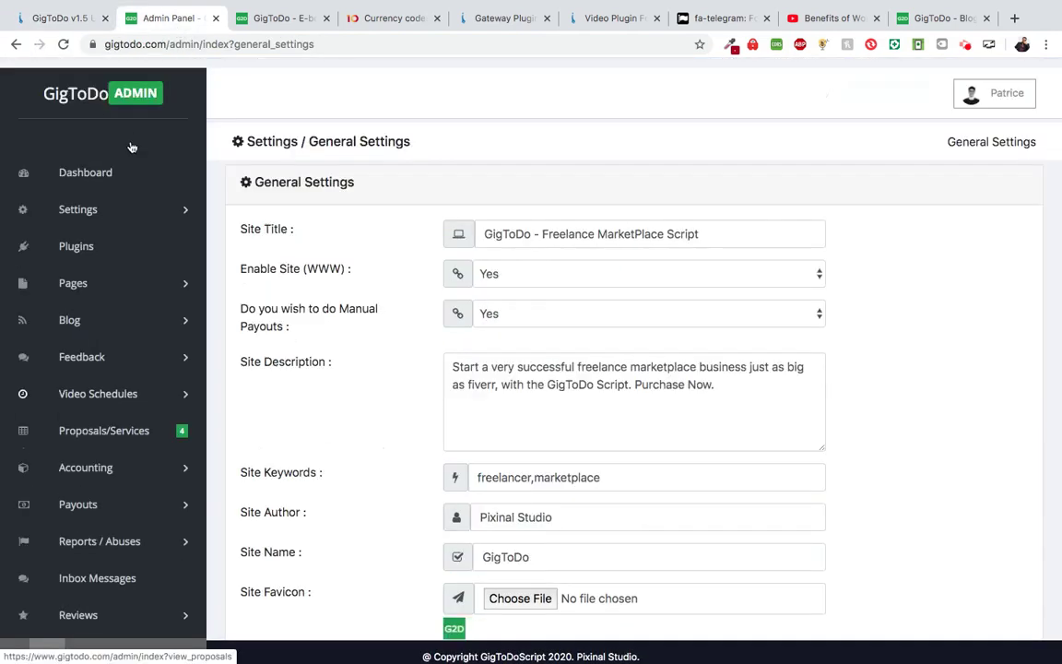
left_click(128, 206)
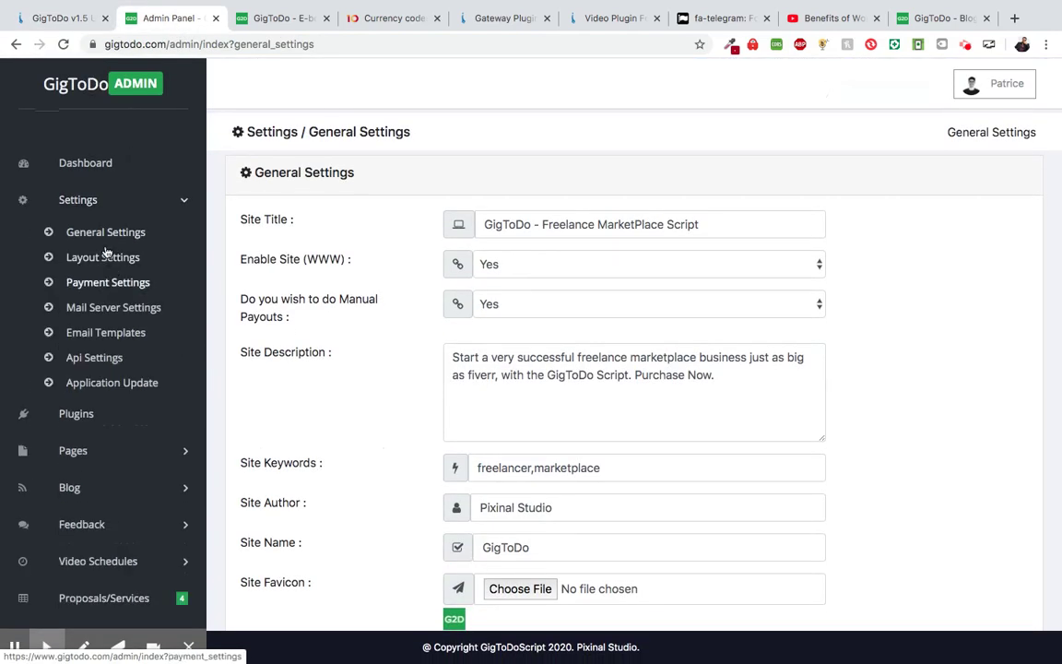
left_click(109, 234)
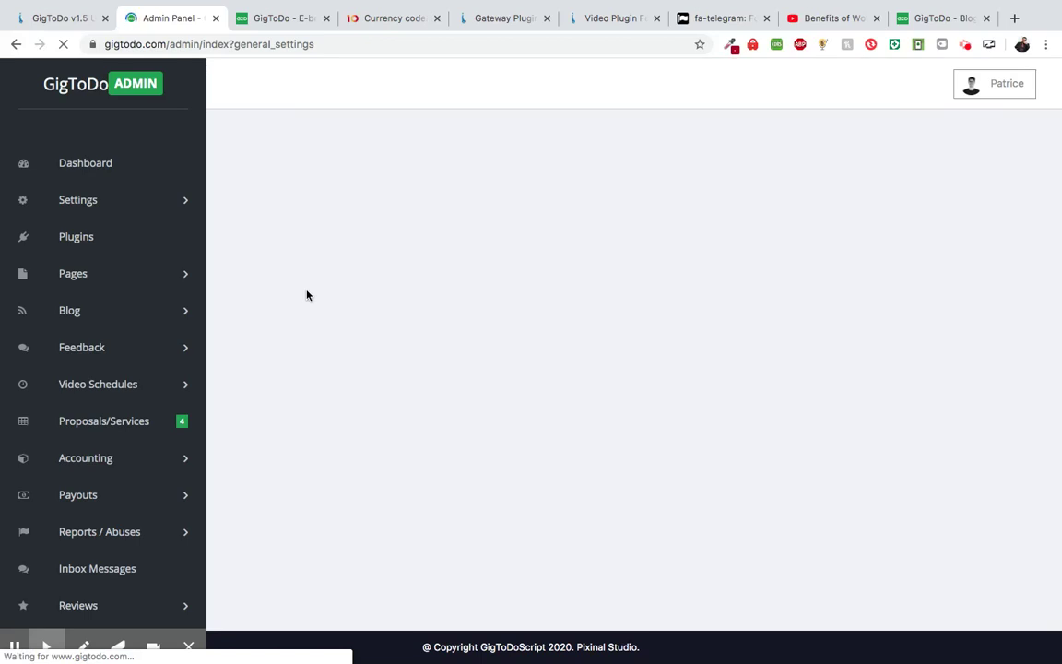
- Scroll down to Seller Settings, then bring up the Gateway Plugin for GigToDo Script page
scroll(325, 365, "down", 1)
scroll(326, 366, "down", 10)
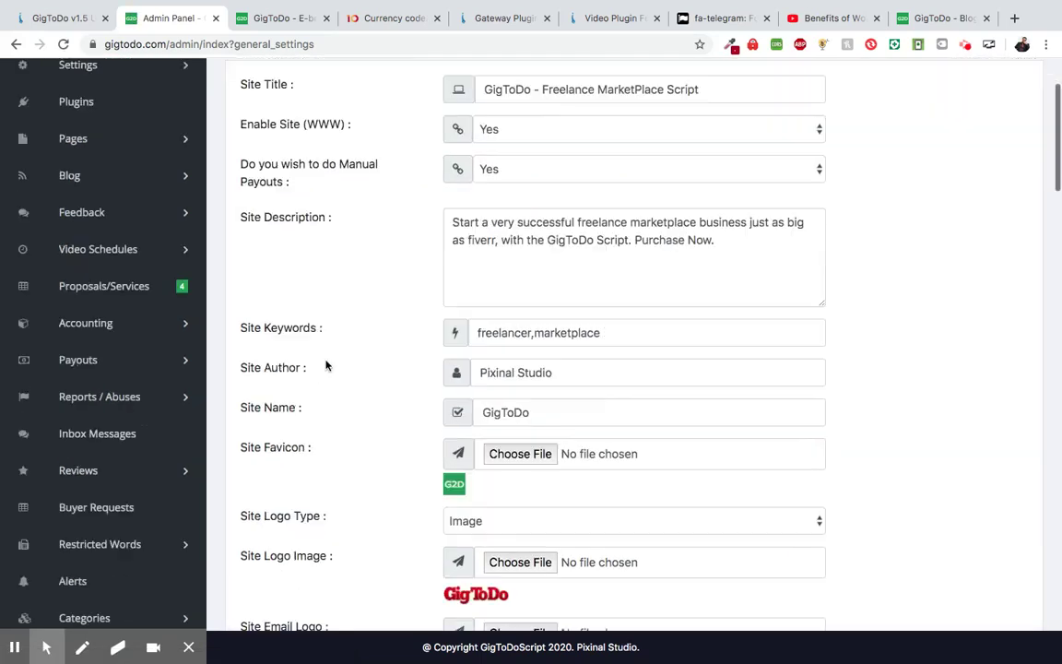
scroll(326, 366, "down", 15)
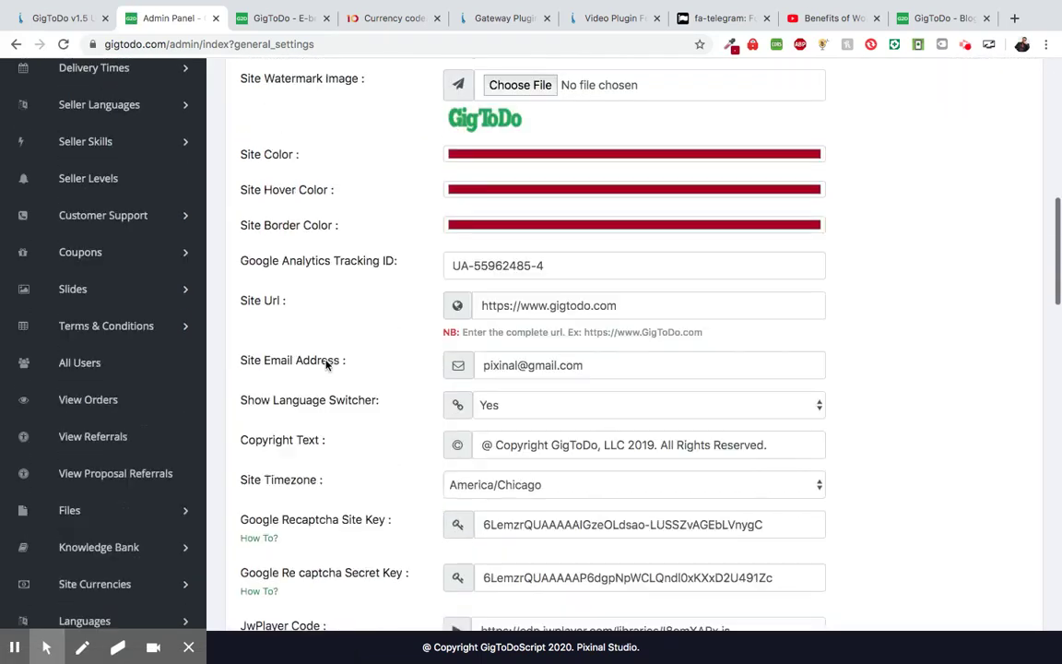
scroll(326, 366, "down", 7)
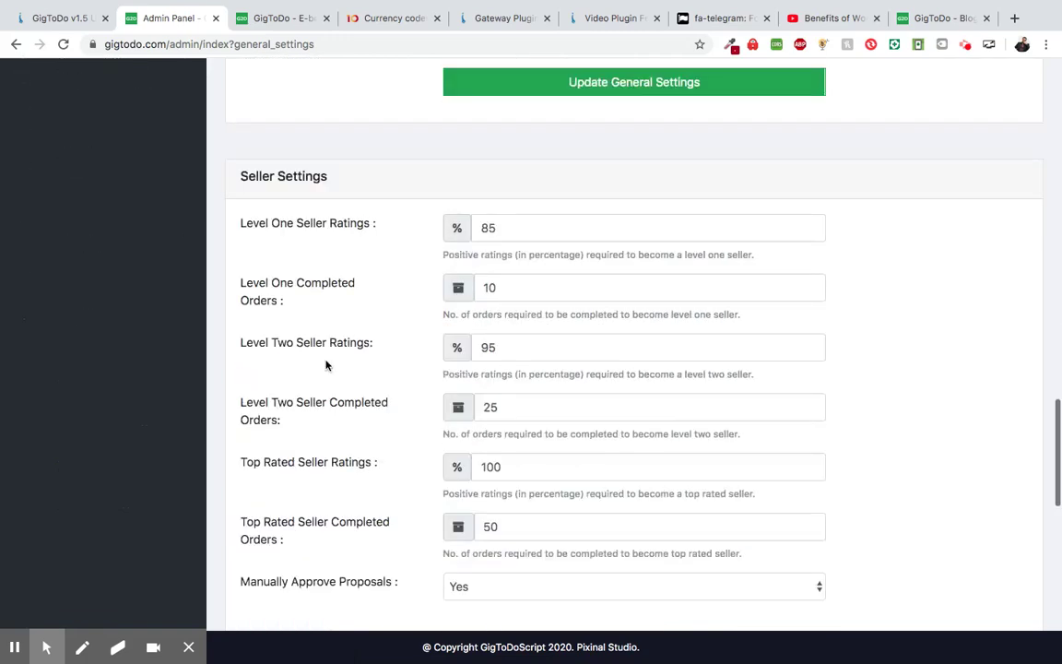
scroll(326, 366, "down", 1)
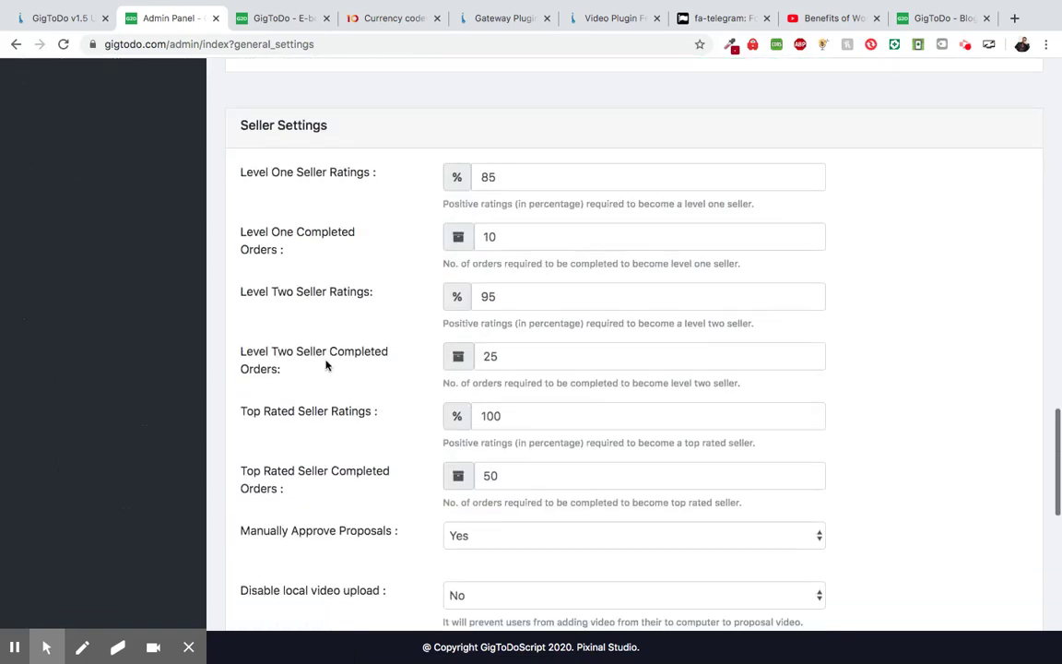
scroll(325, 366, "down", 2)
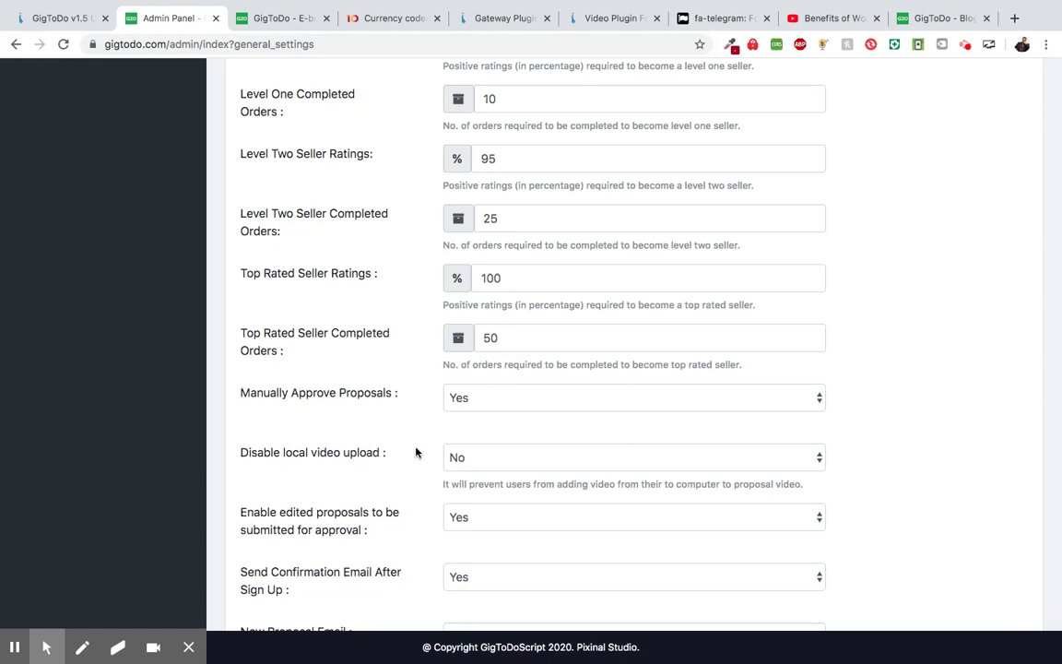
mouse_move(12, 654)
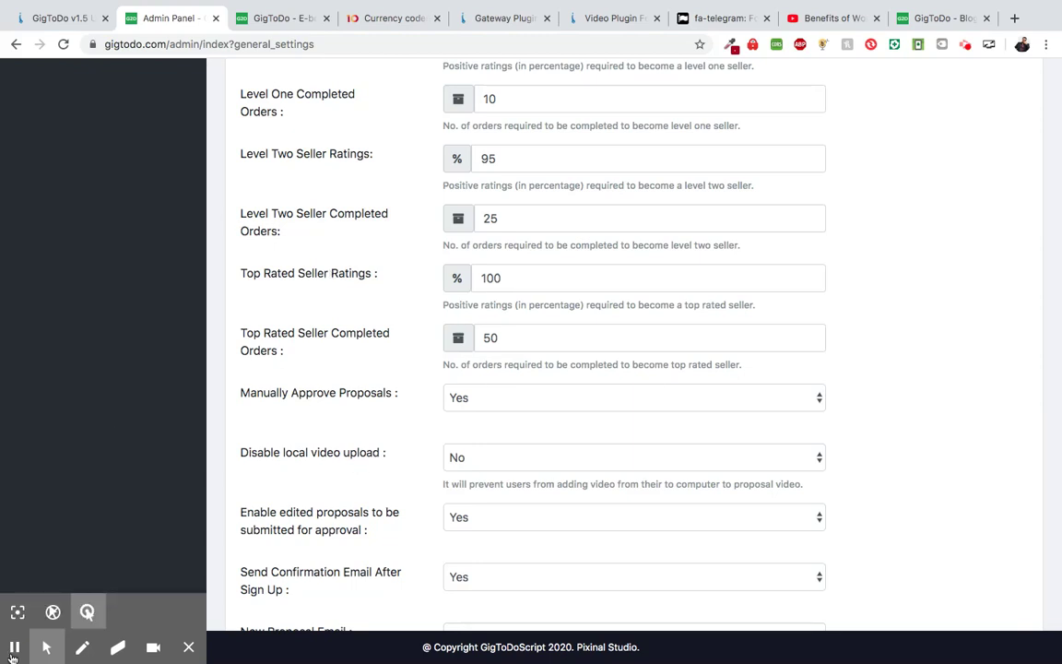
scroll(99, 511, "down", 1)
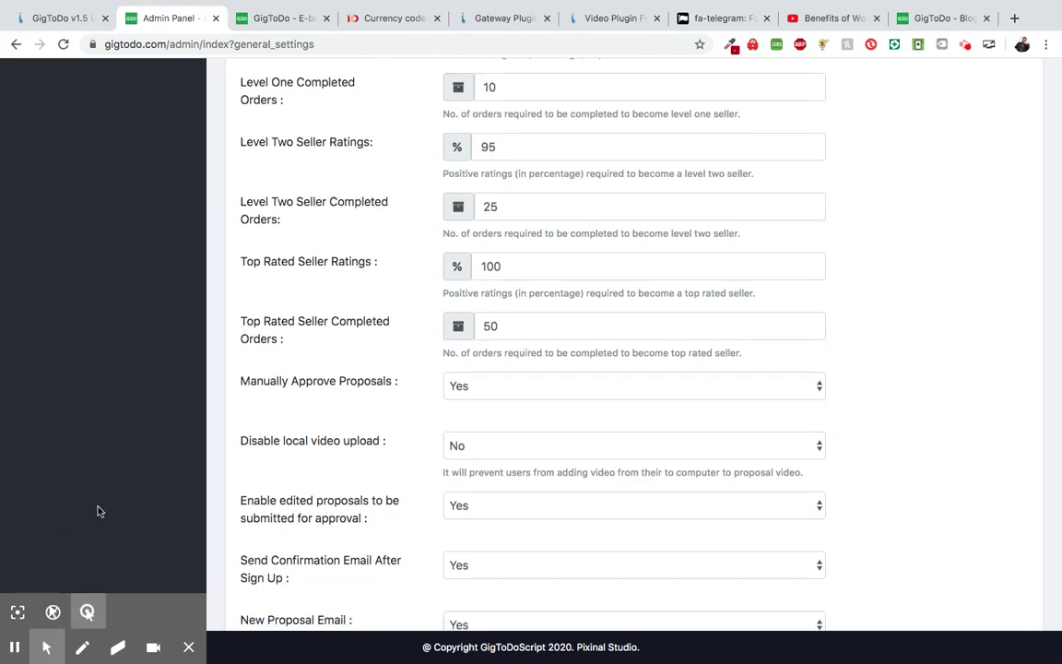
scroll(315, 386, "down", 2)
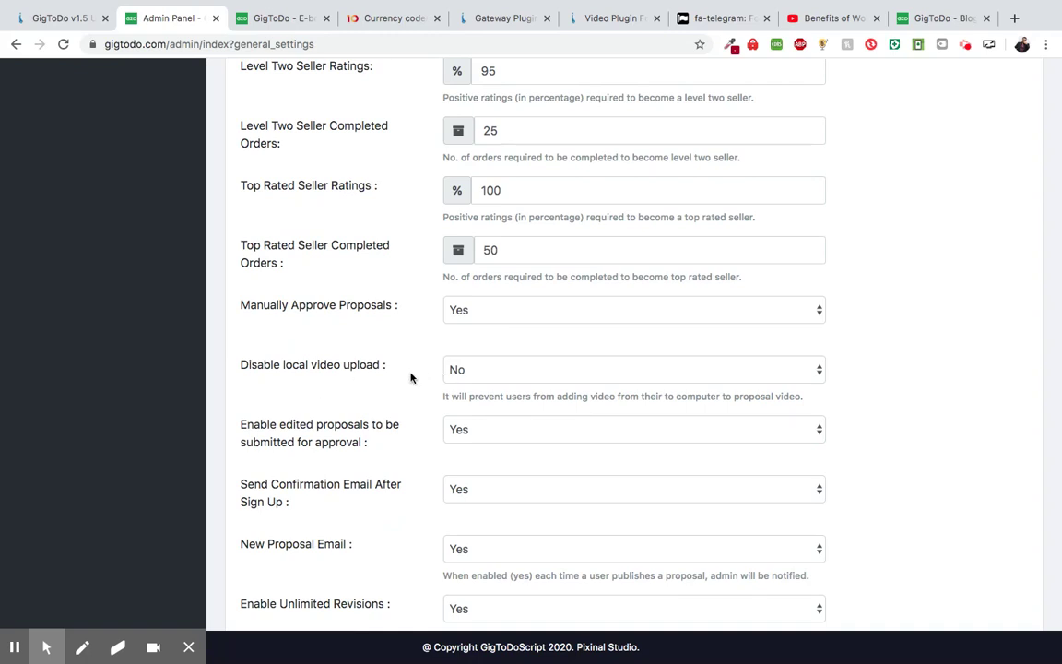
left_click(498, 19)
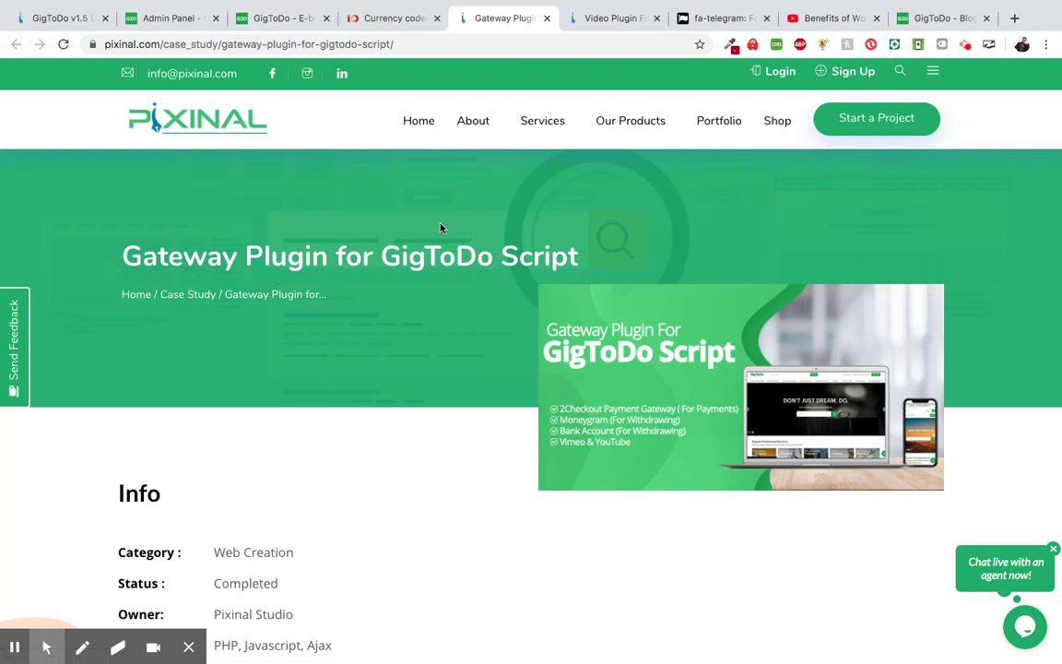
- Glance back at the admin settings and v1.5 blog post, then show the e-book proposal page
left_click(154, 20)
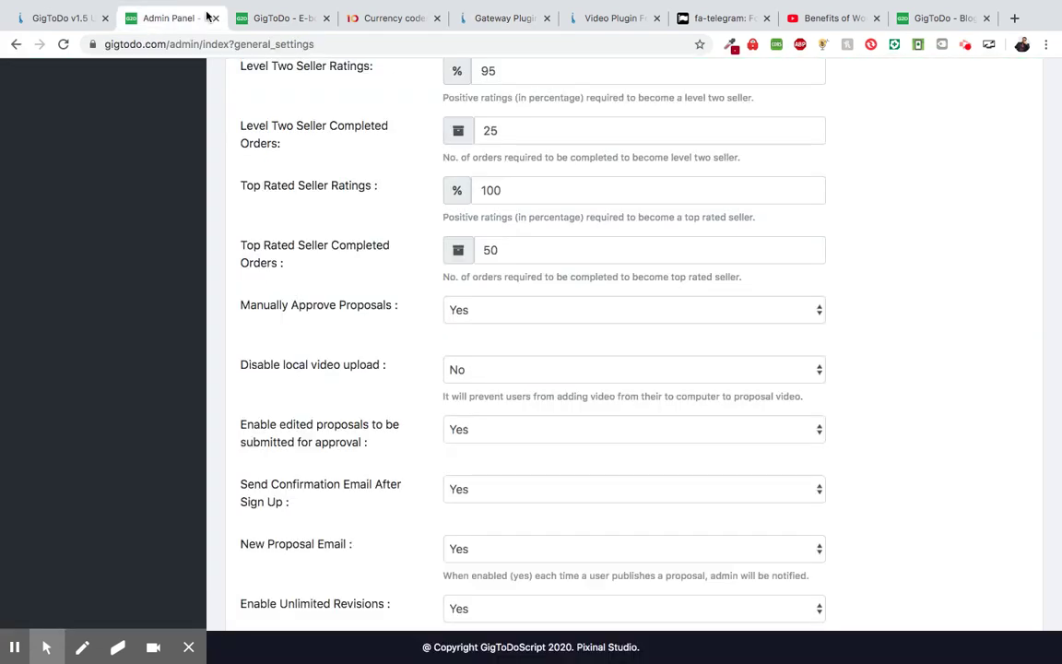
scroll(304, 201, "down", 1)
left_click(62, 18)
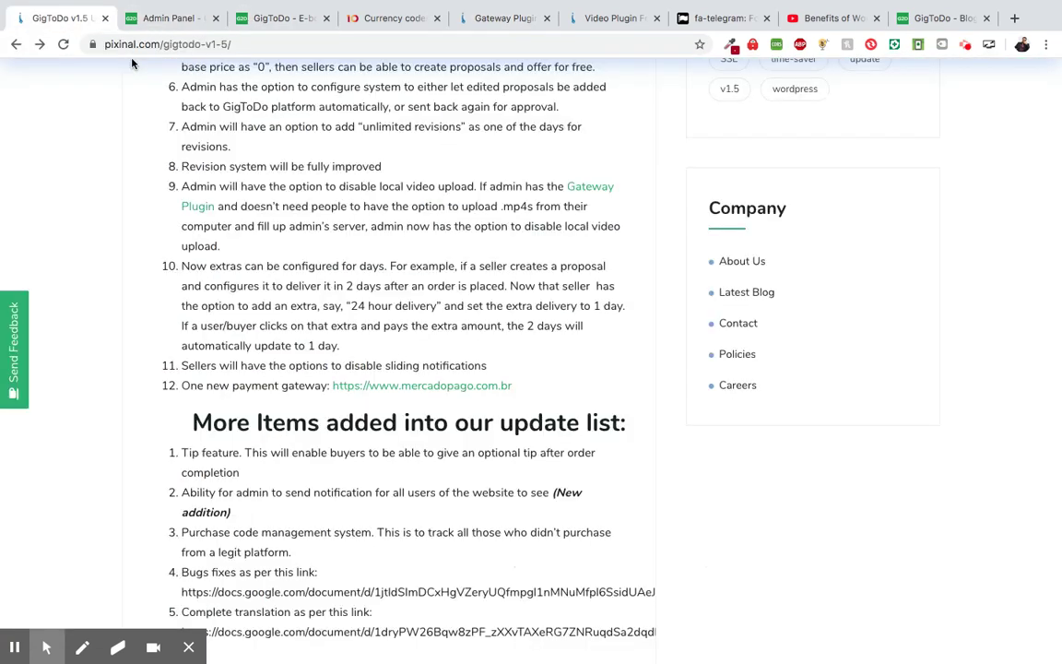
scroll(305, 348, "down", 1)
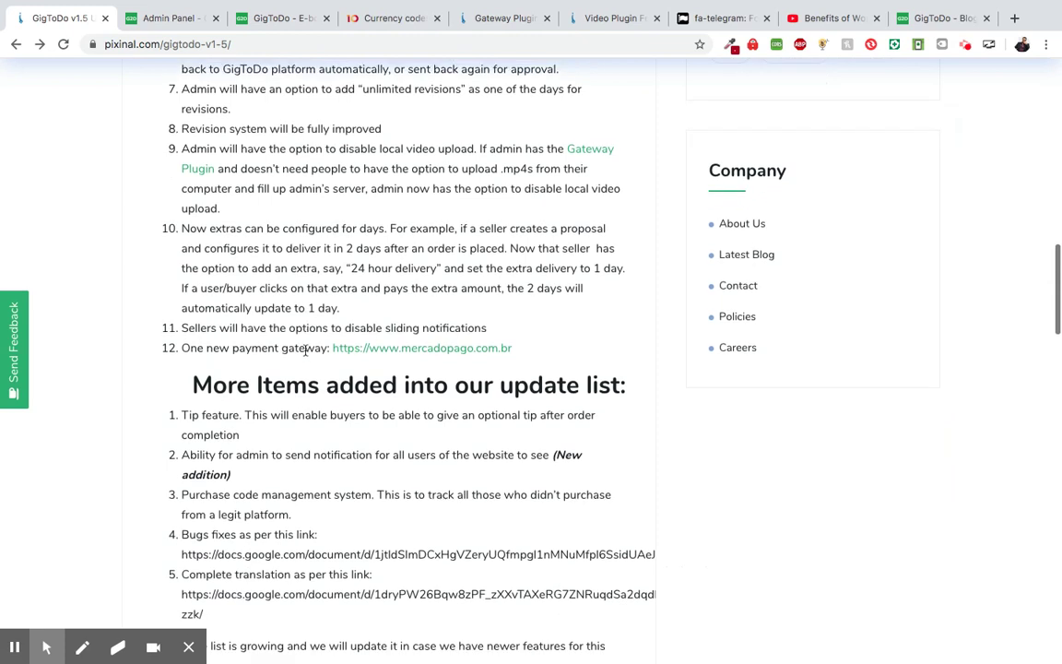
scroll(305, 349, "down", 1)
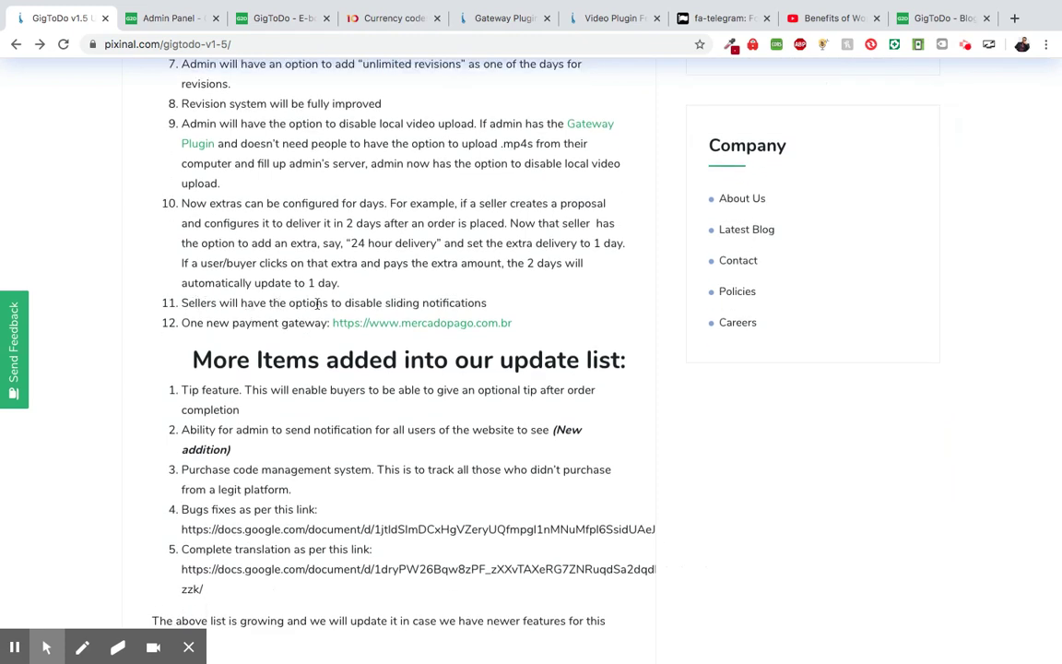
left_click(265, 21)
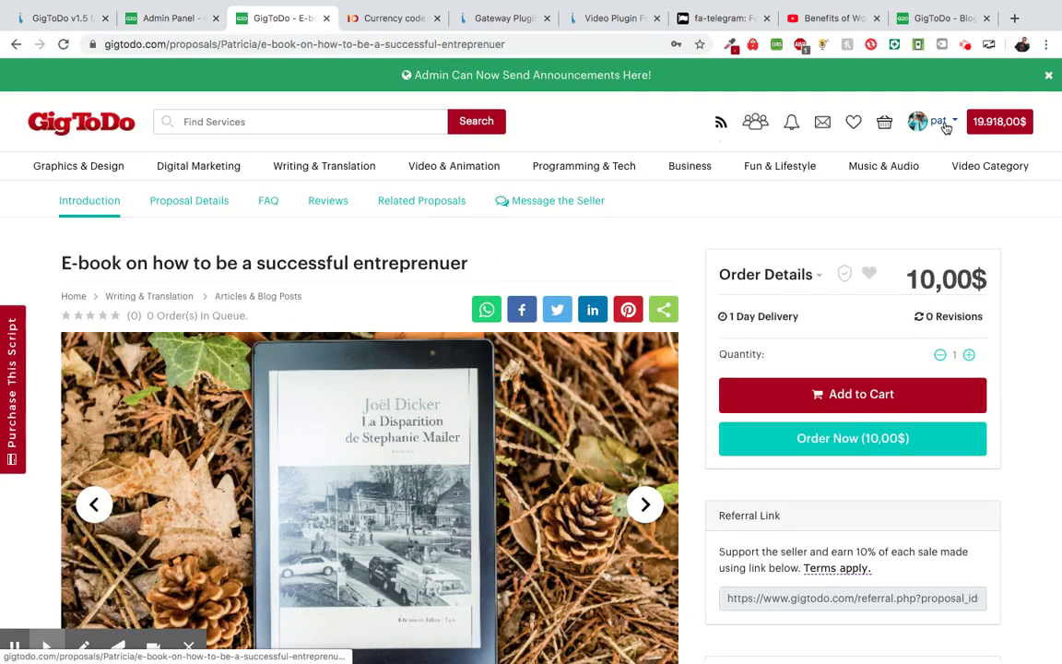
- Open the account settings page from the user menu and scroll through it
left_click(941, 127)
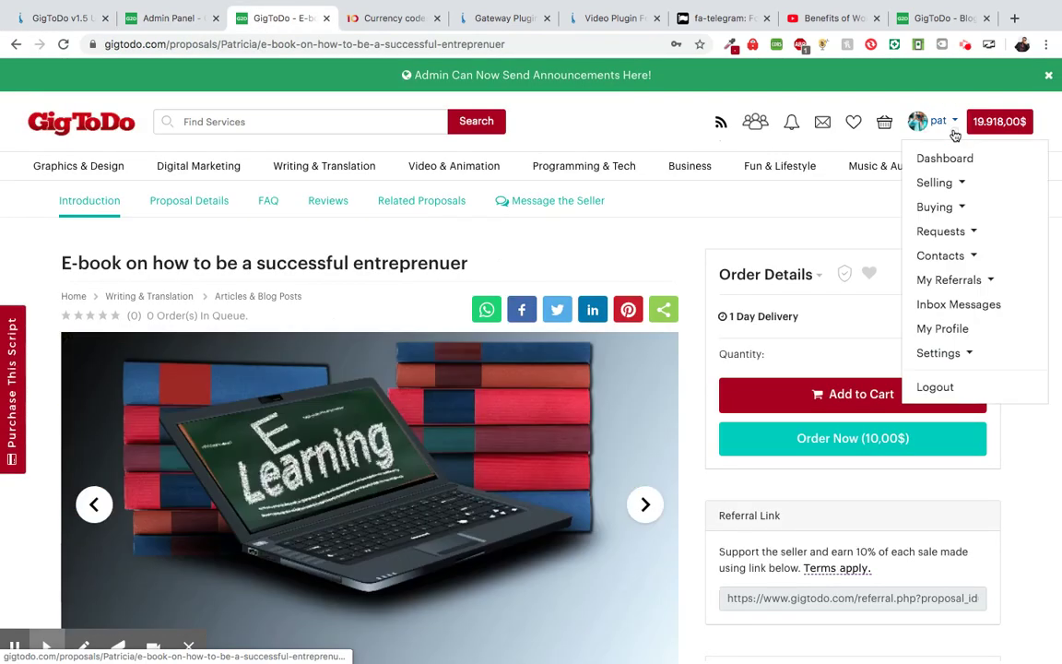
left_click(967, 356)
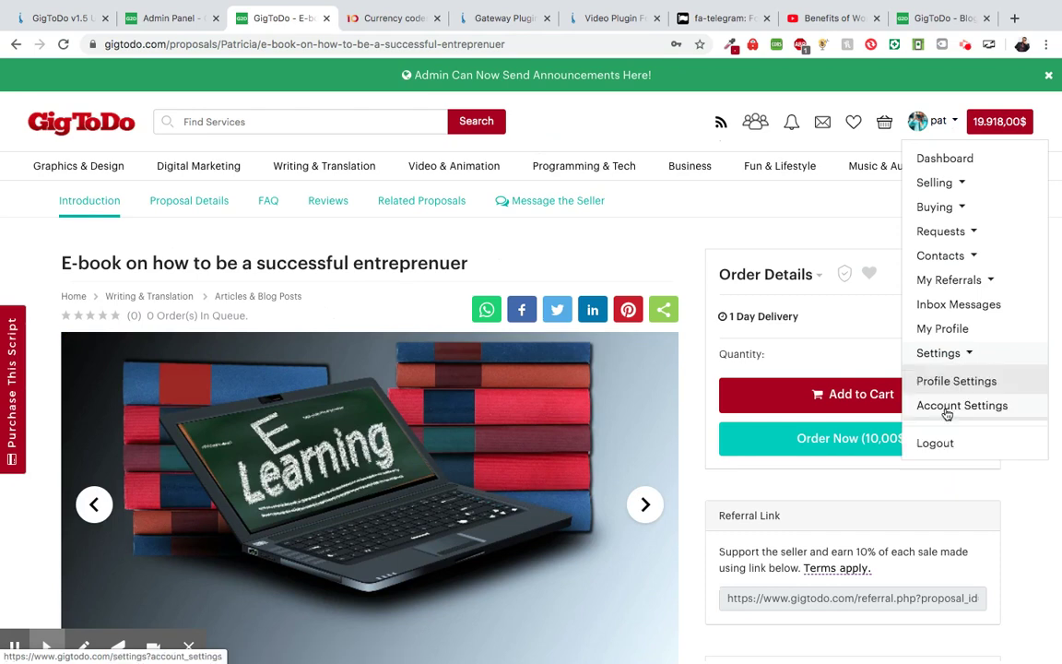
left_click(947, 407)
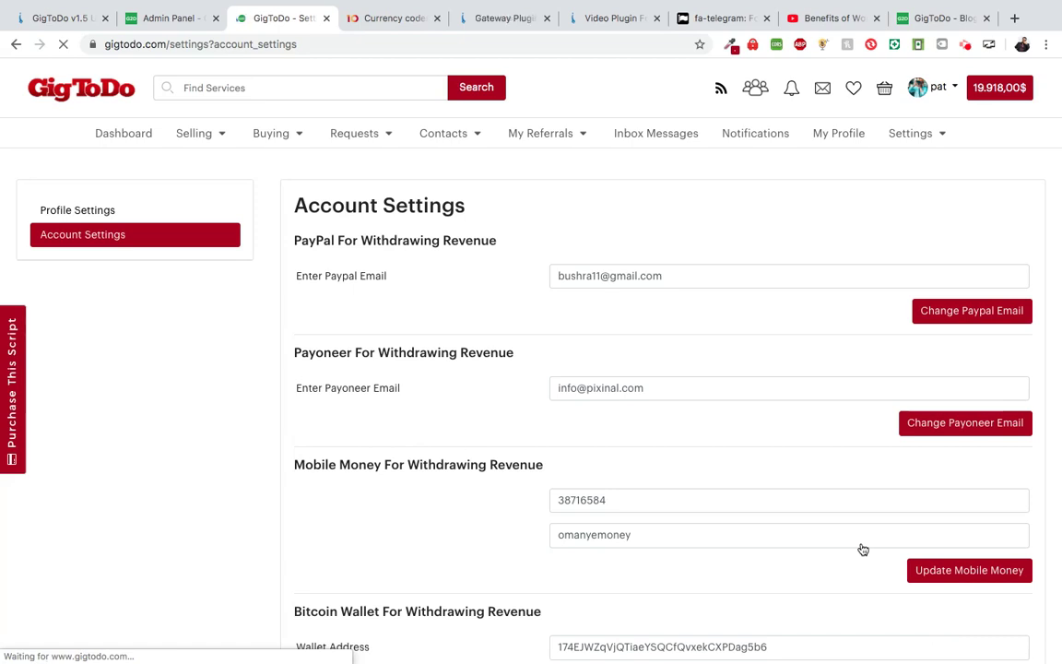
scroll(861, 546, "down", 3)
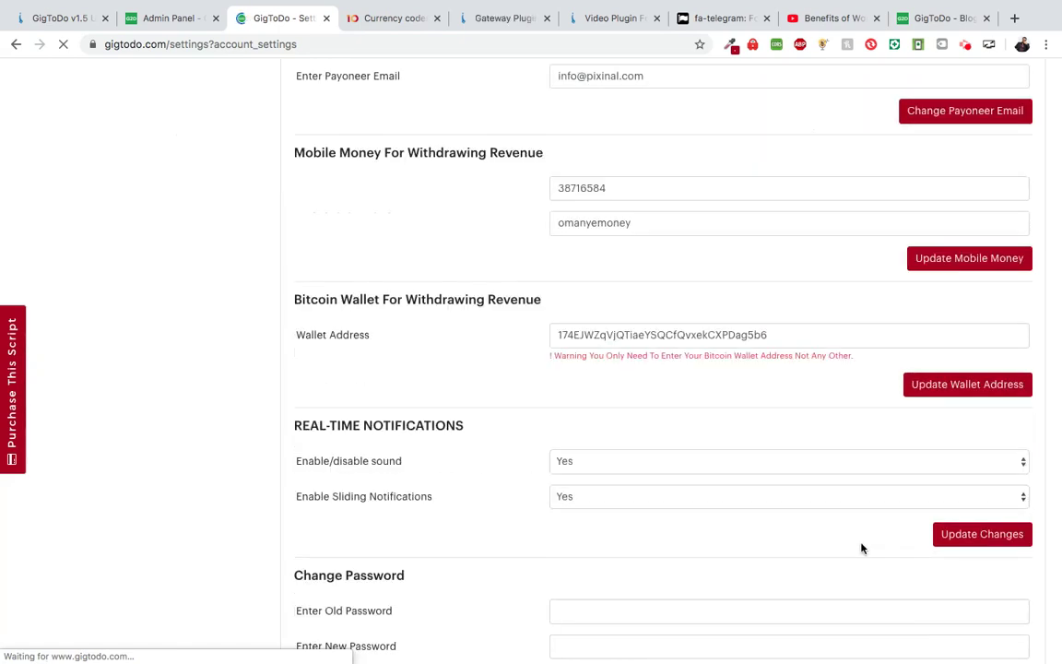
scroll(839, 528, "down", 2)
scroll(684, 388, "down", 1)
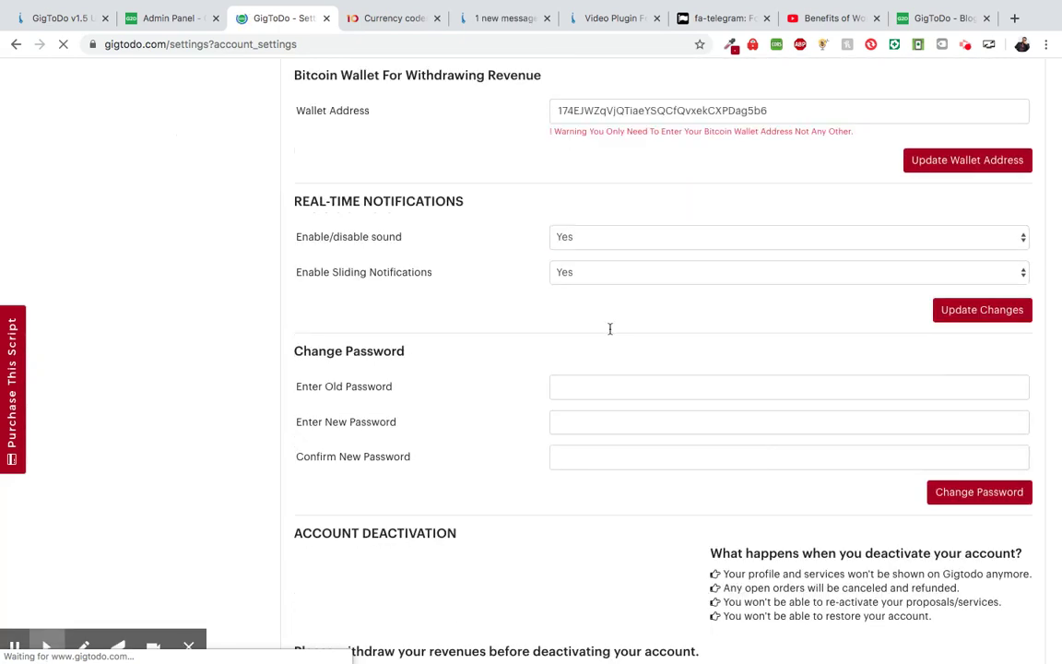
scroll(572, 267, "down", 2)
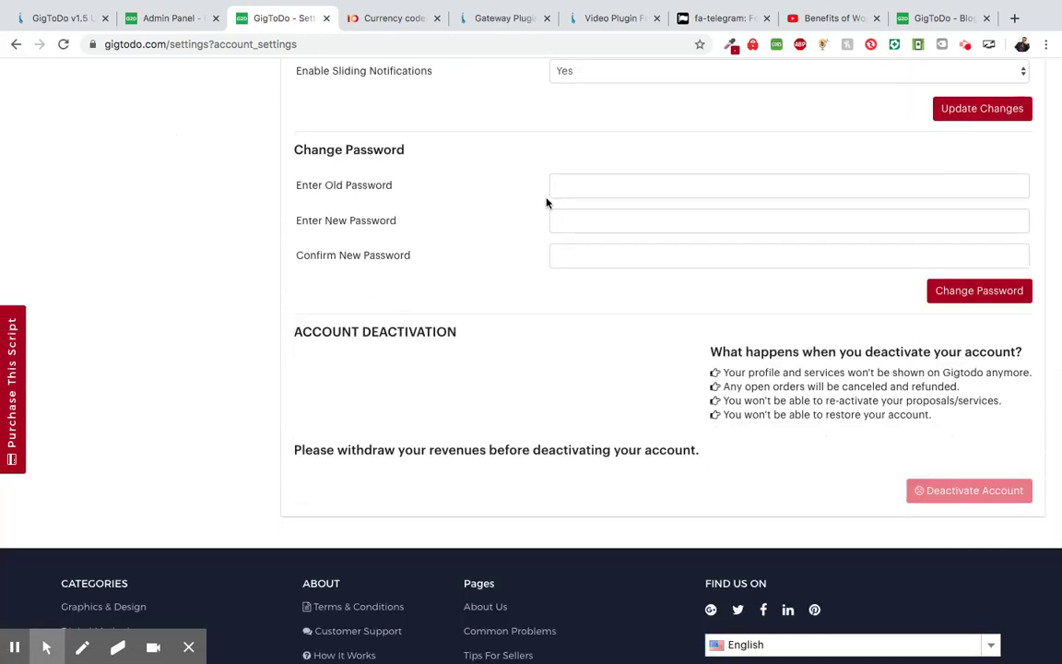
scroll(546, 202, "up", 3)
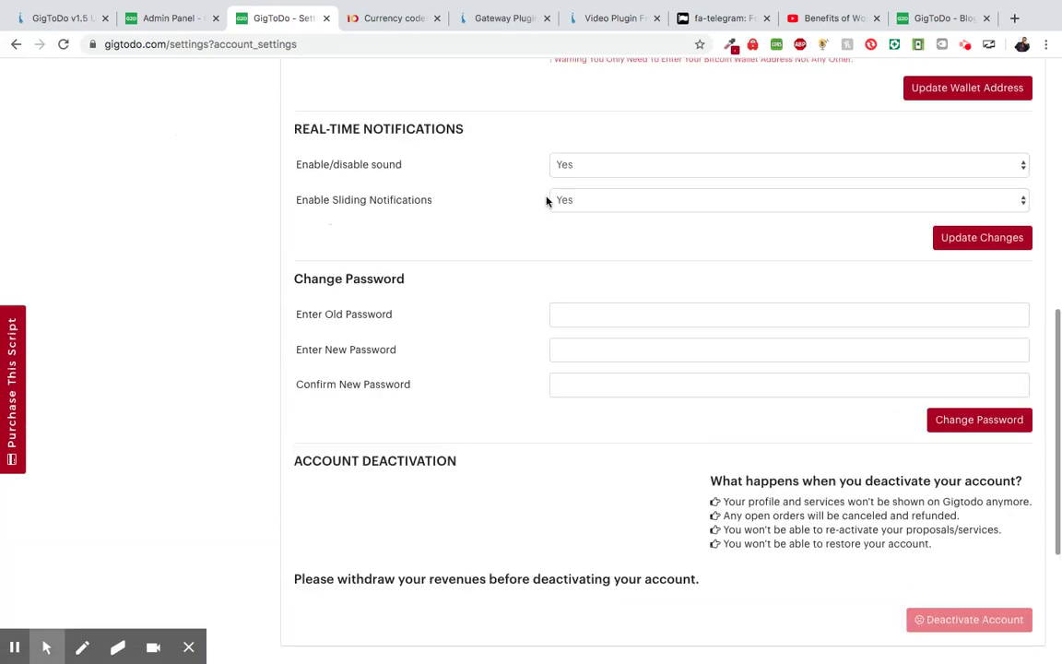
scroll(553, 202, "down", 1)
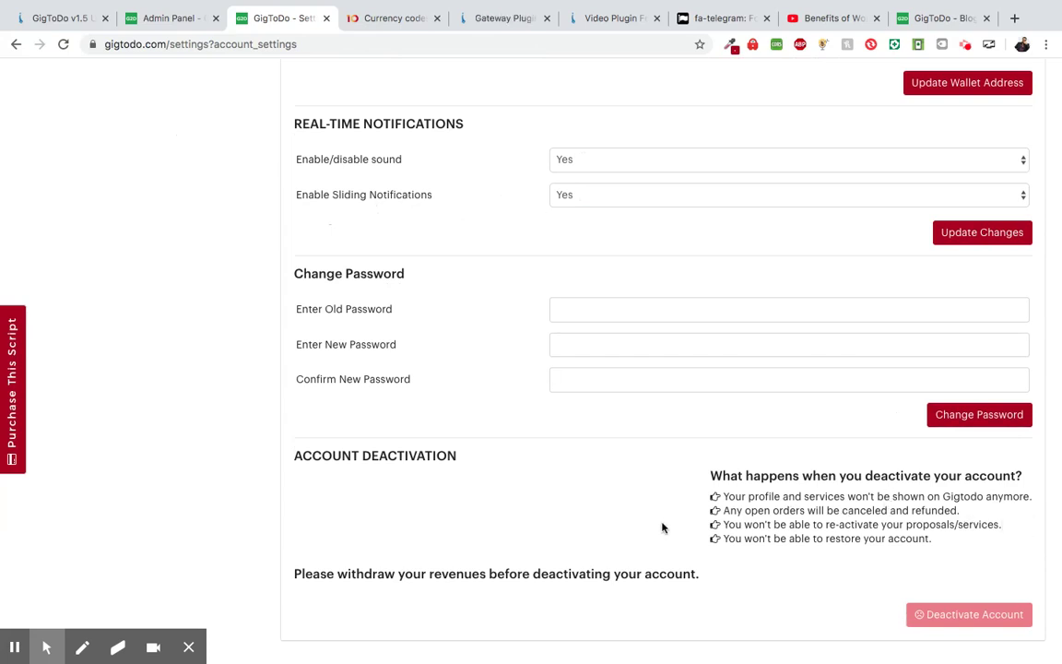
- Check the v1.5 update notes, then go from account settings to the marketplace homepage via the logo
left_click(57, 18)
scroll(337, 493, "down", 2)
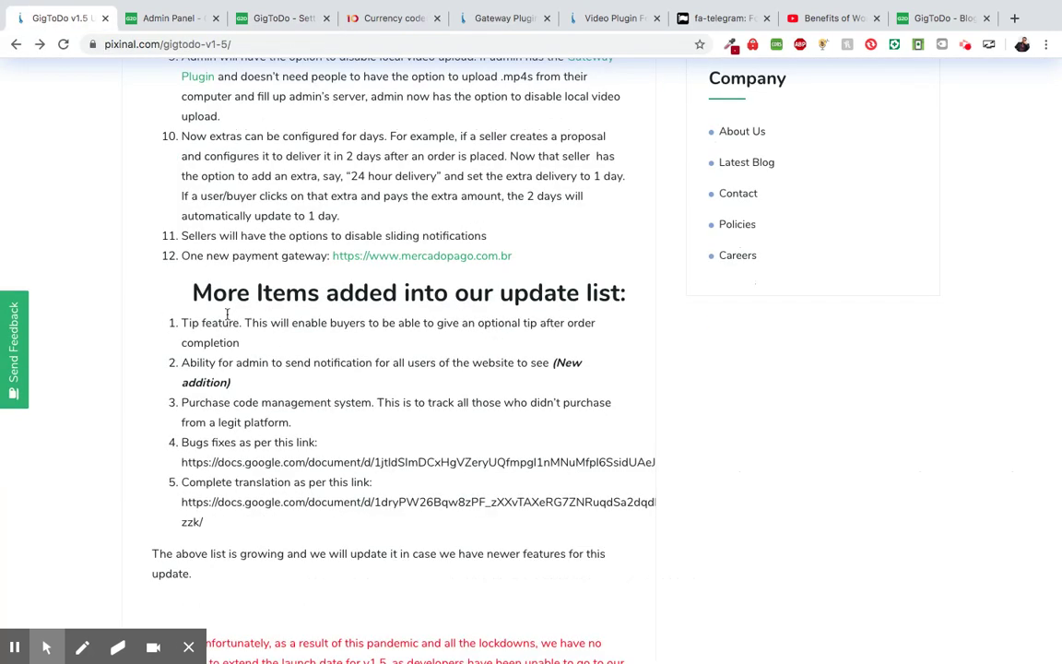
left_click(279, 18)
scroll(308, 295, "up", 2)
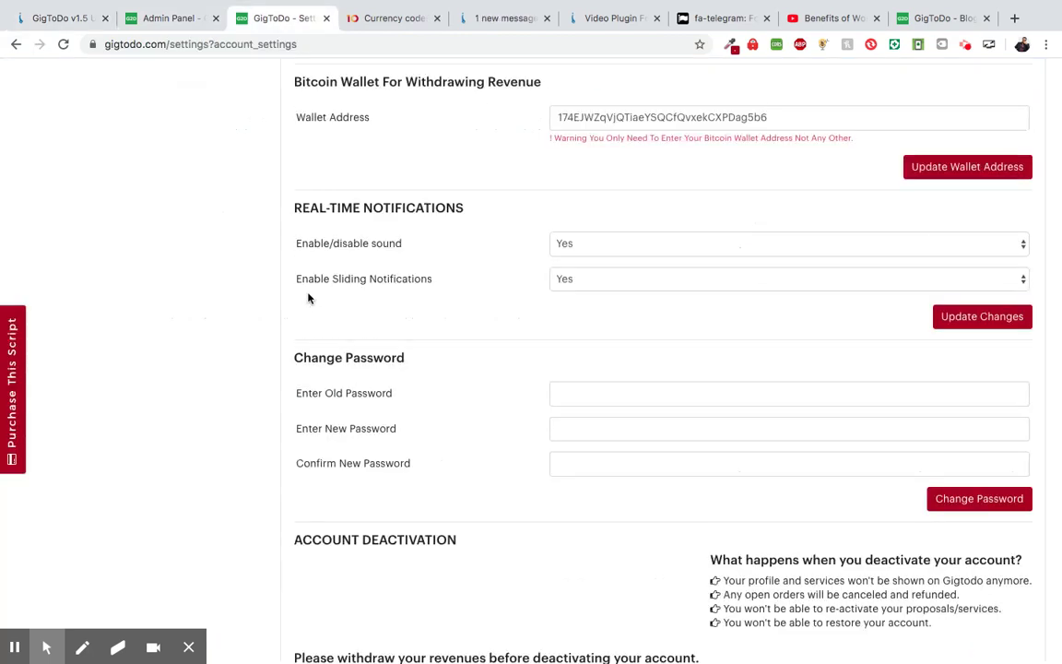
scroll(308, 297, "up", 5)
left_click(106, 92)
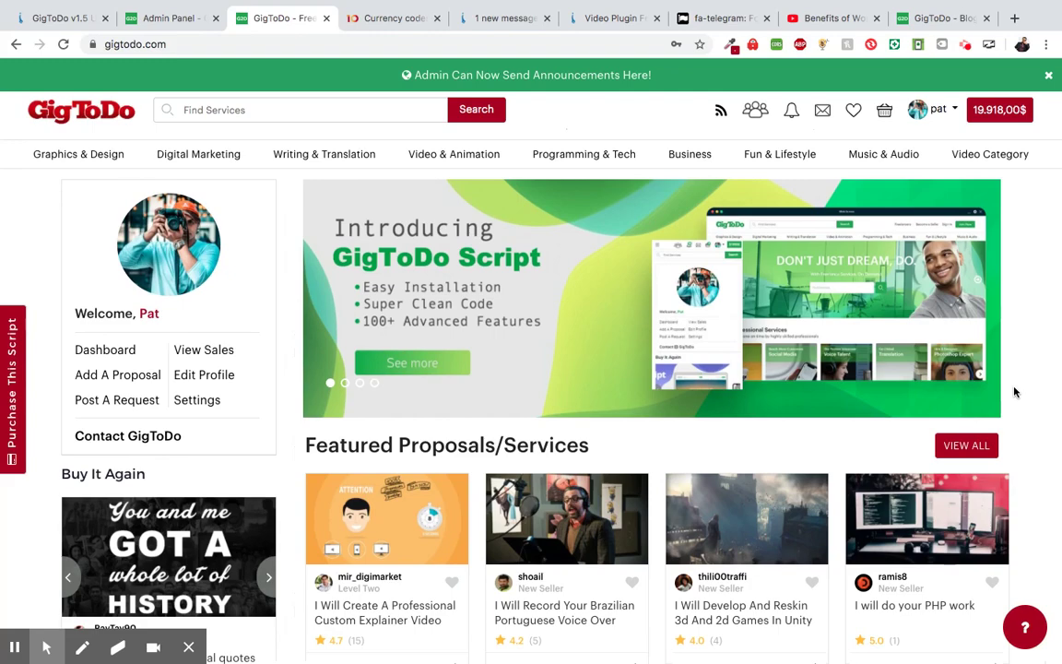
- Scroll the homepage, then show the admin General Settings with seller levels and proposal approval
scroll(1014, 393, "down", 3)
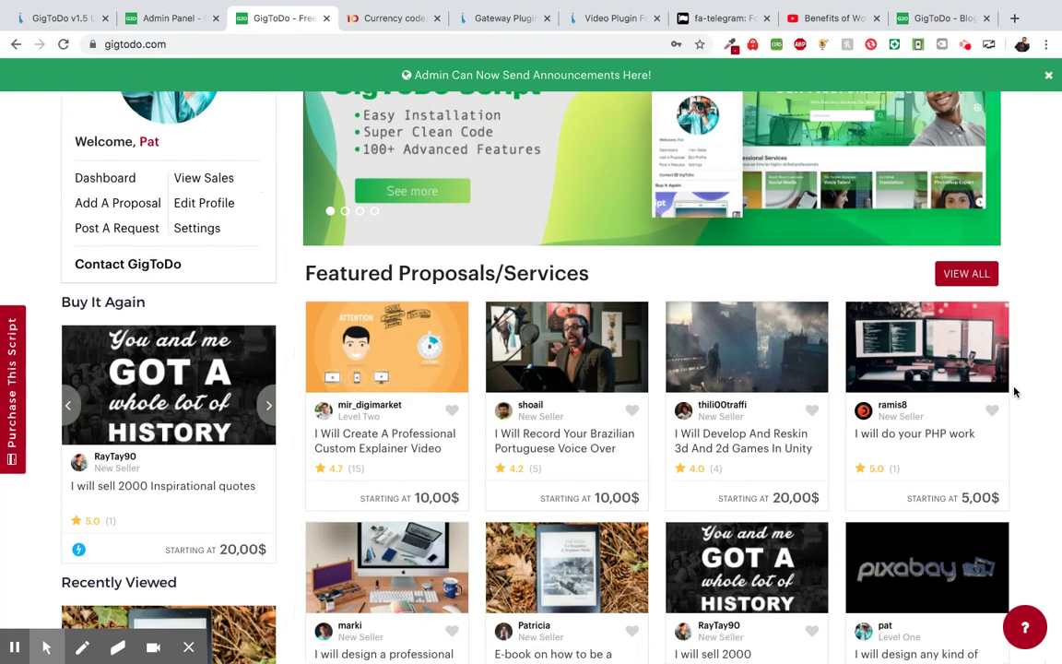
scroll(1014, 393, "up", 3)
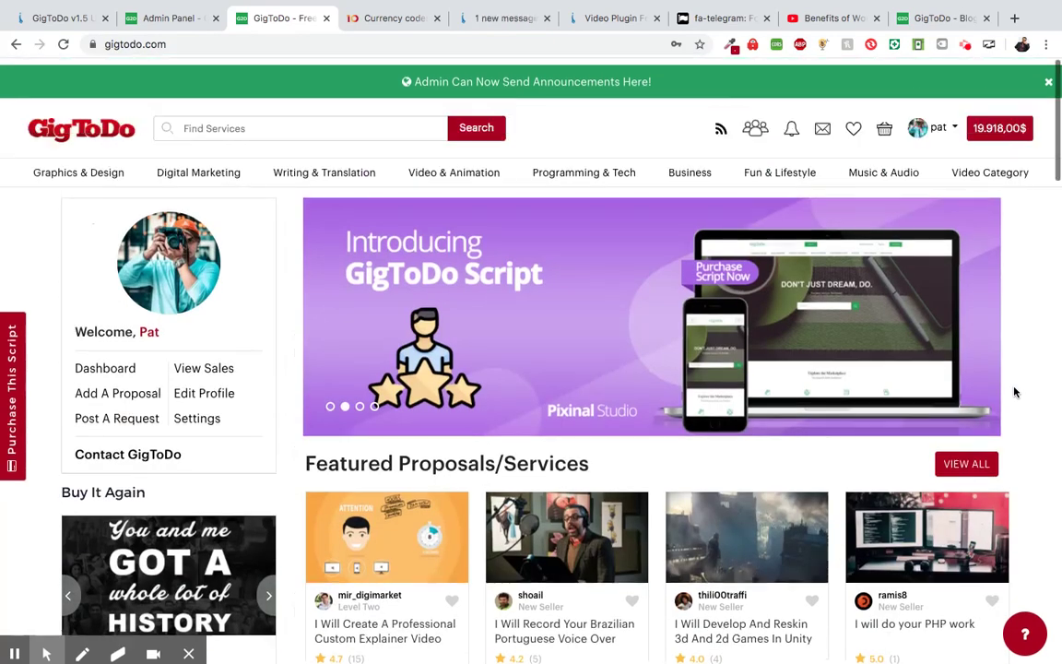
scroll(1014, 393, "down", 2)
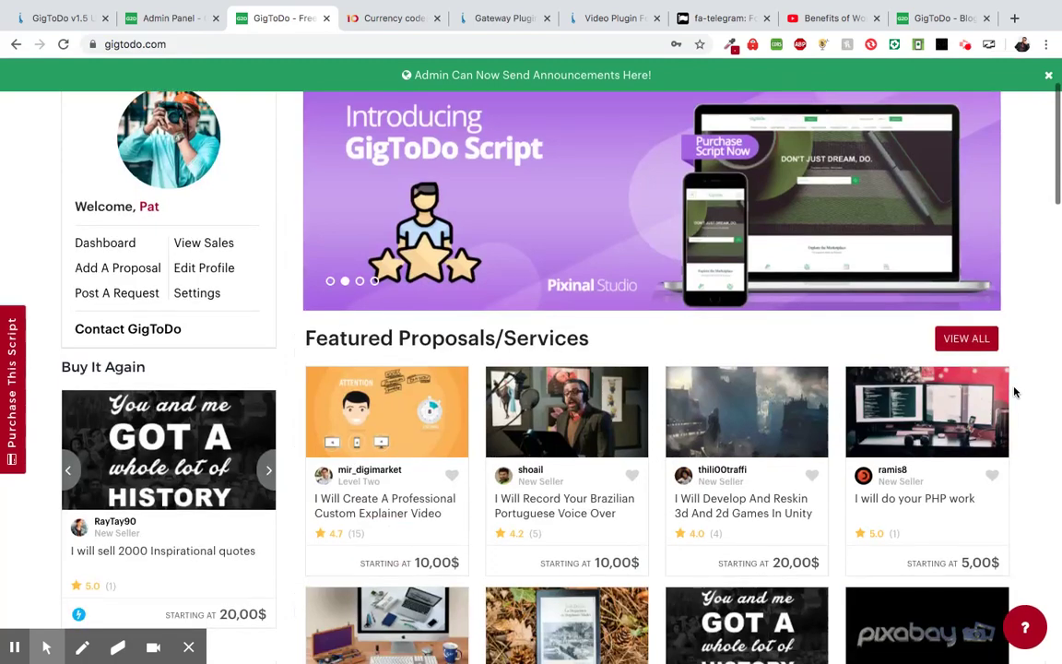
scroll(1014, 393, "down", 1)
scroll(1014, 393, "up", 3)
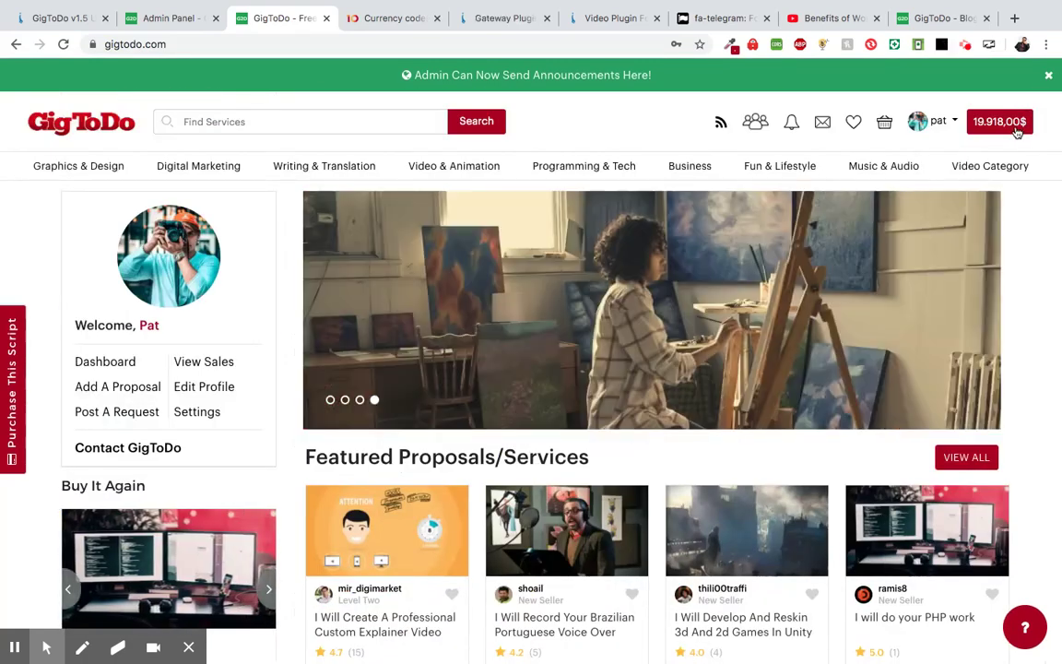
left_click(160, 29)
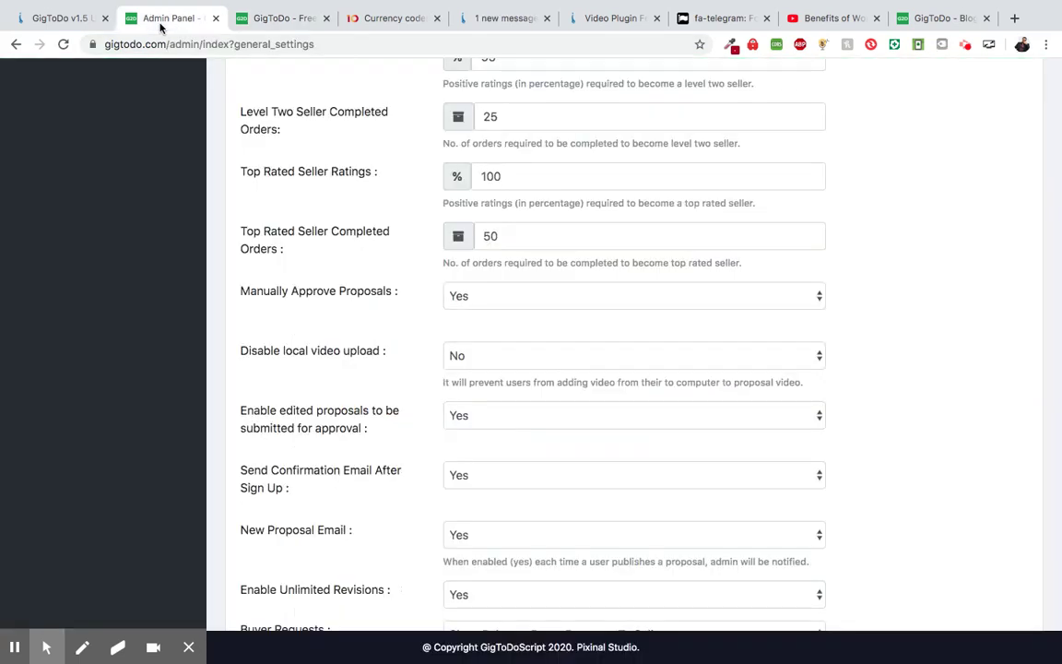
- Set Currency Symbol Position to Left, save the general settings, and return to the storefront
scroll(152, 184, "up", 5)
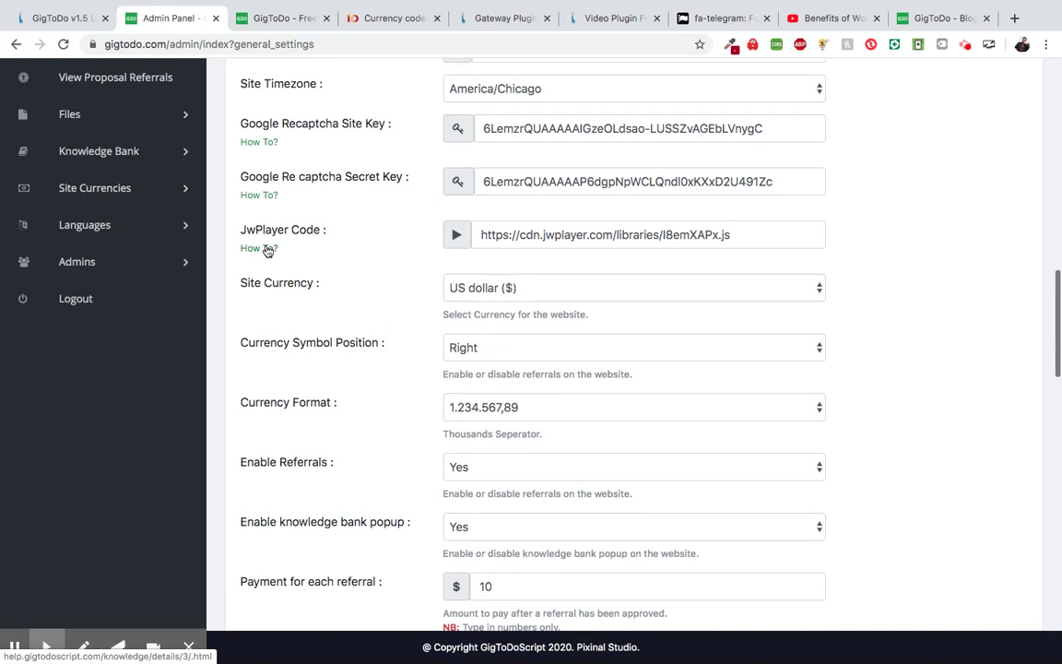
left_click(516, 348)
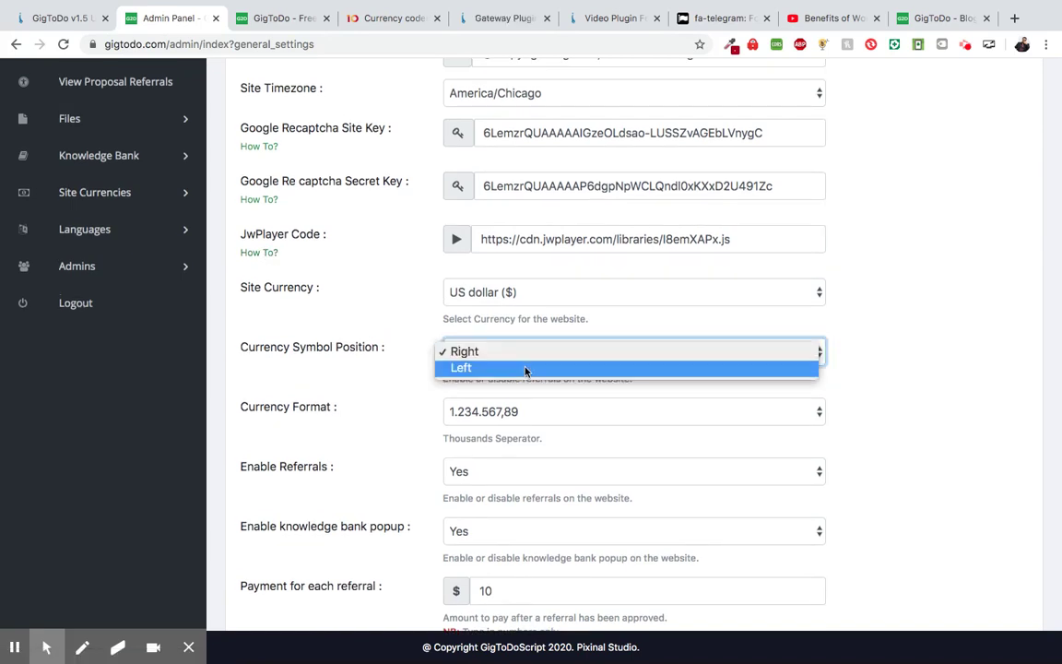
left_click(526, 367)
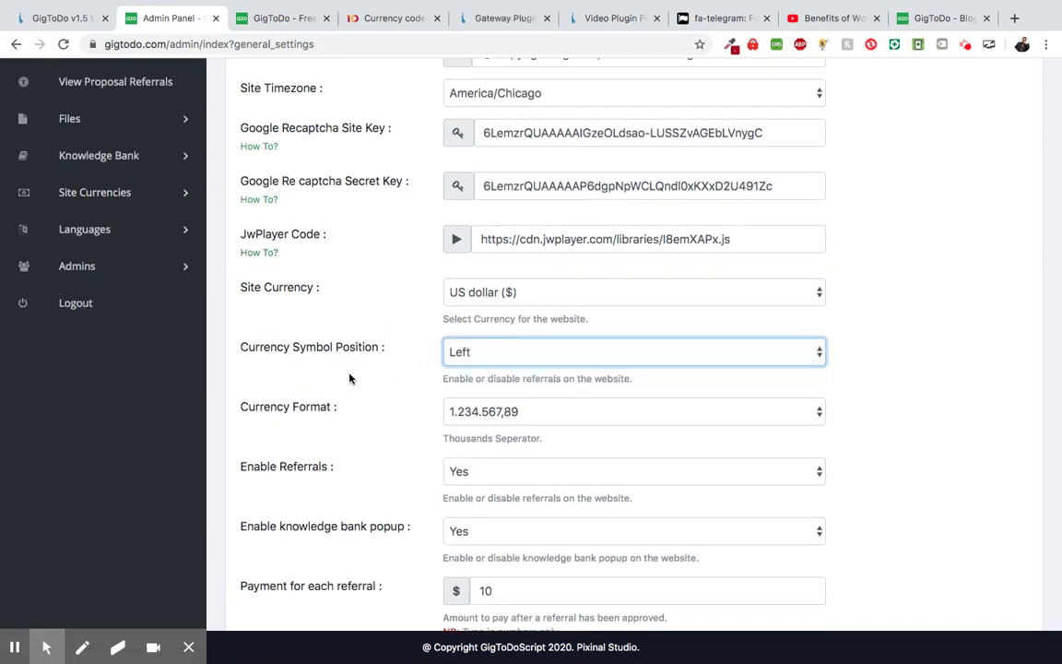
scroll(350, 378, "down", 4)
scroll(349, 378, "down", 5)
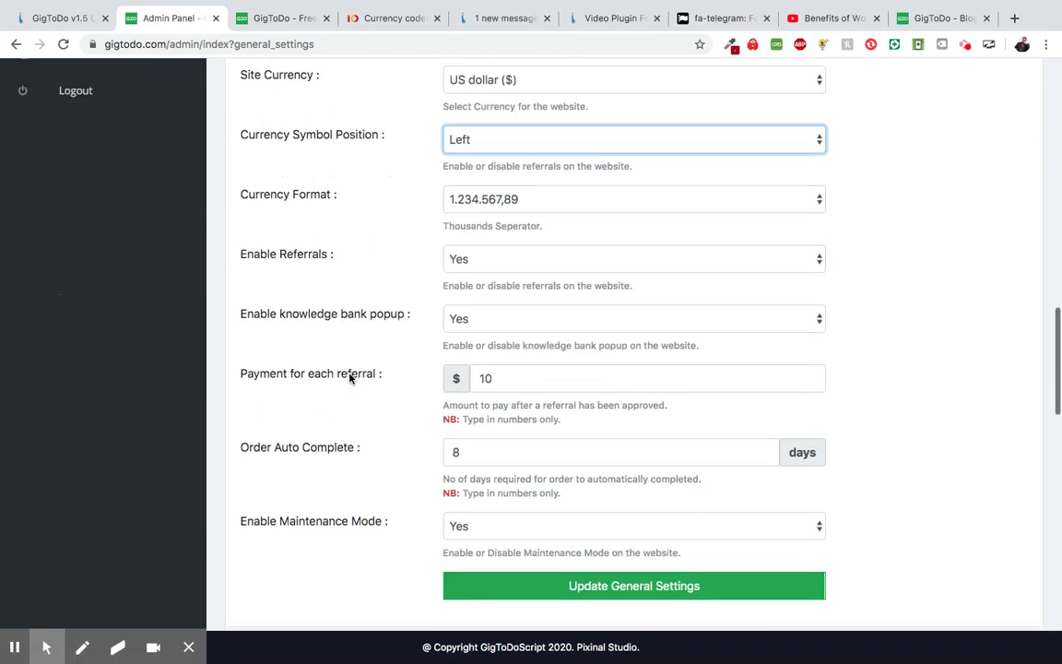
key("Return")
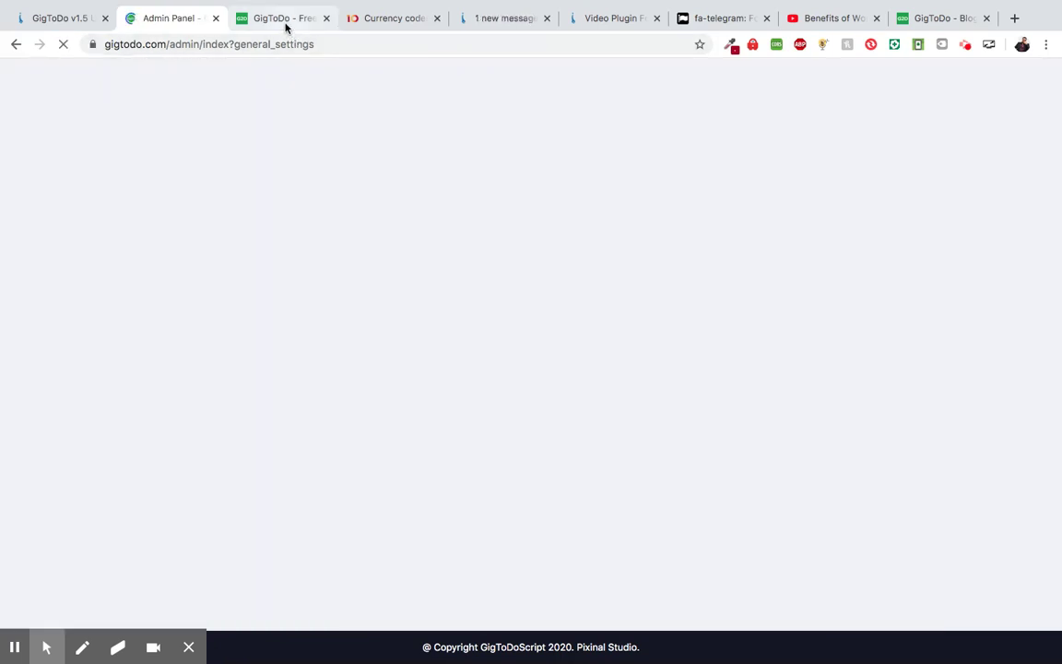
key("ctrl+Tab")
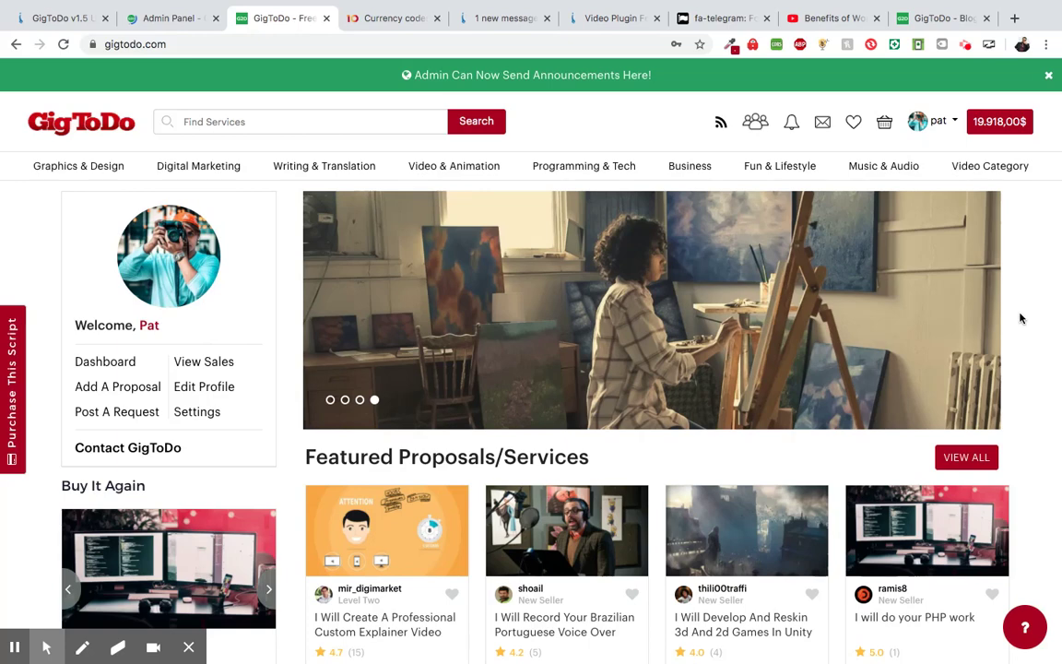
- Reload the homepage to apply the new currency format
scroll(1020, 318, "down", 3)
scroll(1020, 318, "down", 1)
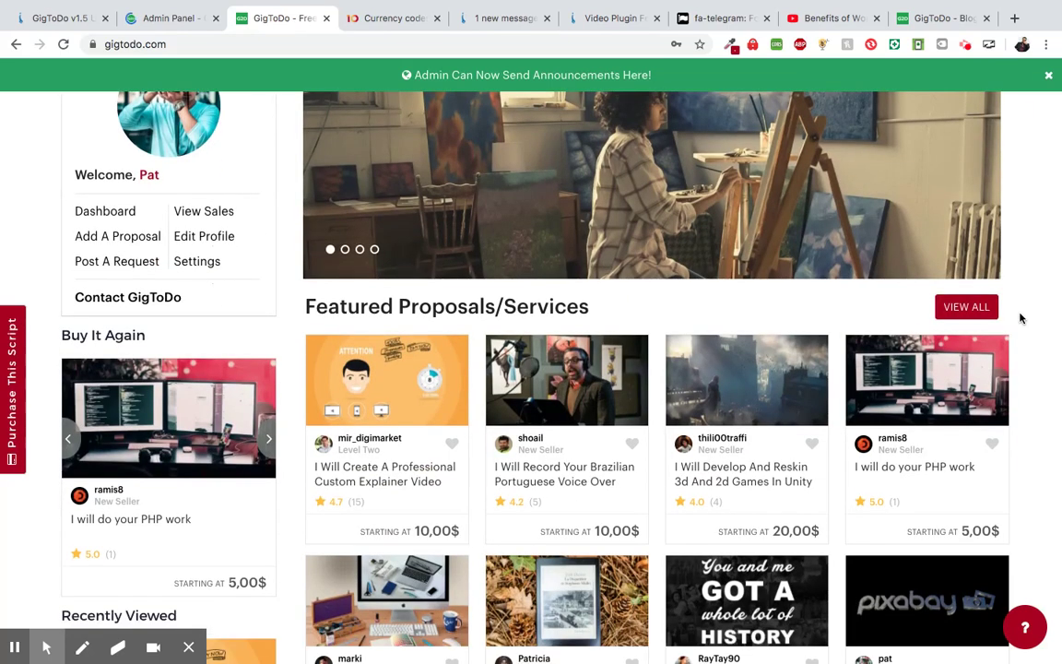
scroll(1048, 372, "down", 3)
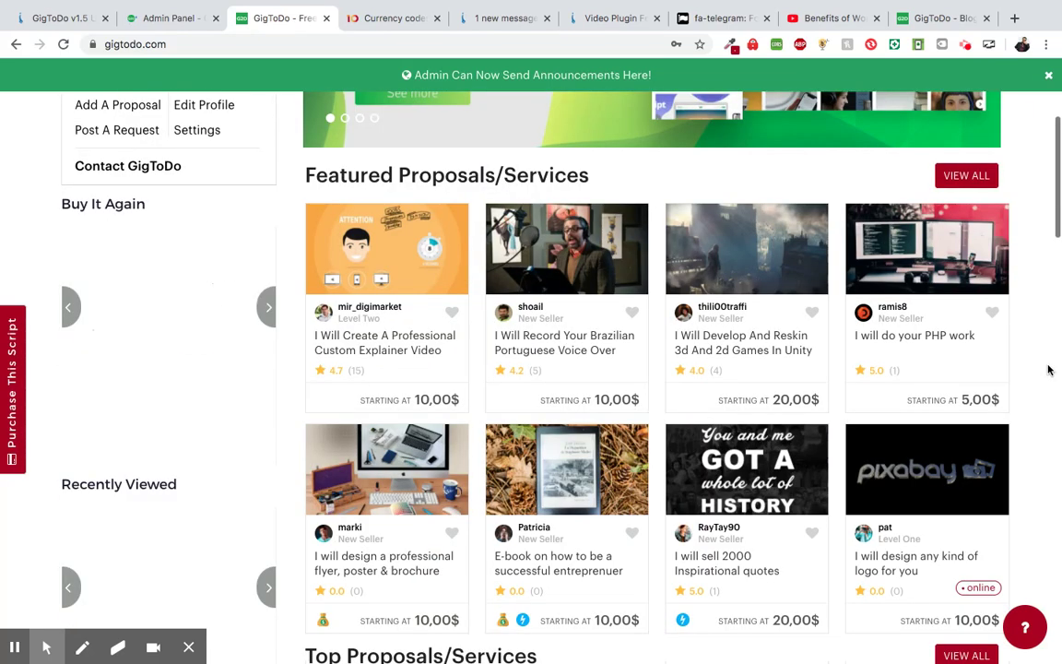
scroll(1048, 370, "up", 7)
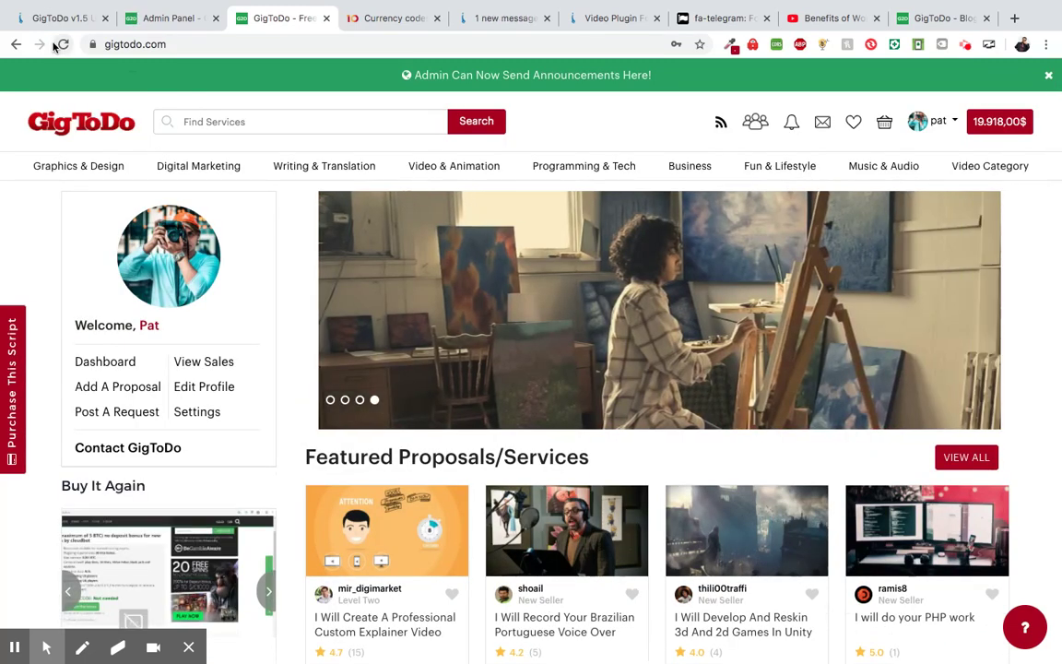
left_click(61, 45)
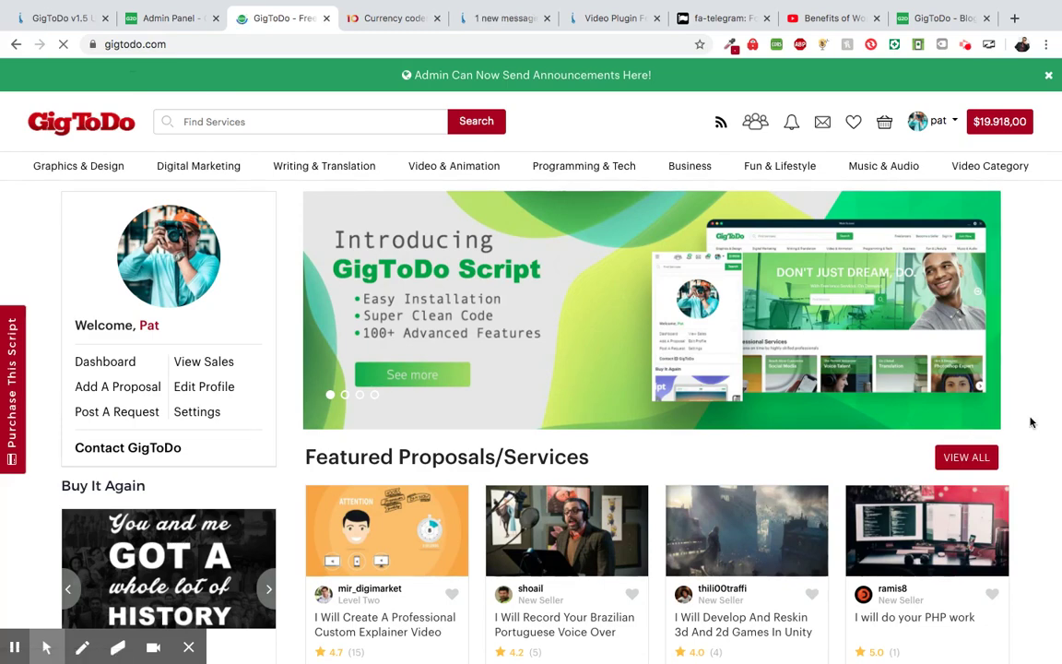
- Confirm proposal prices now read like $10,00, then bring up the Pixinal video plugin page
scroll(1031, 422, "down", 2)
scroll(1030, 422, "down", 1)
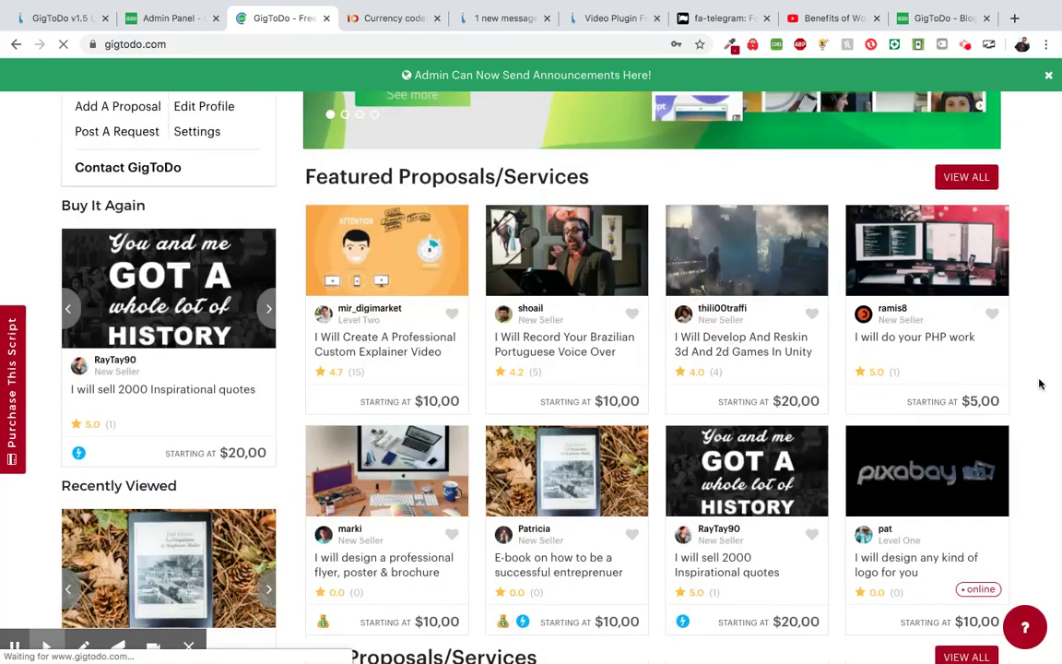
scroll(1040, 384, "down", 1)
scroll(1040, 383, "up", 2)
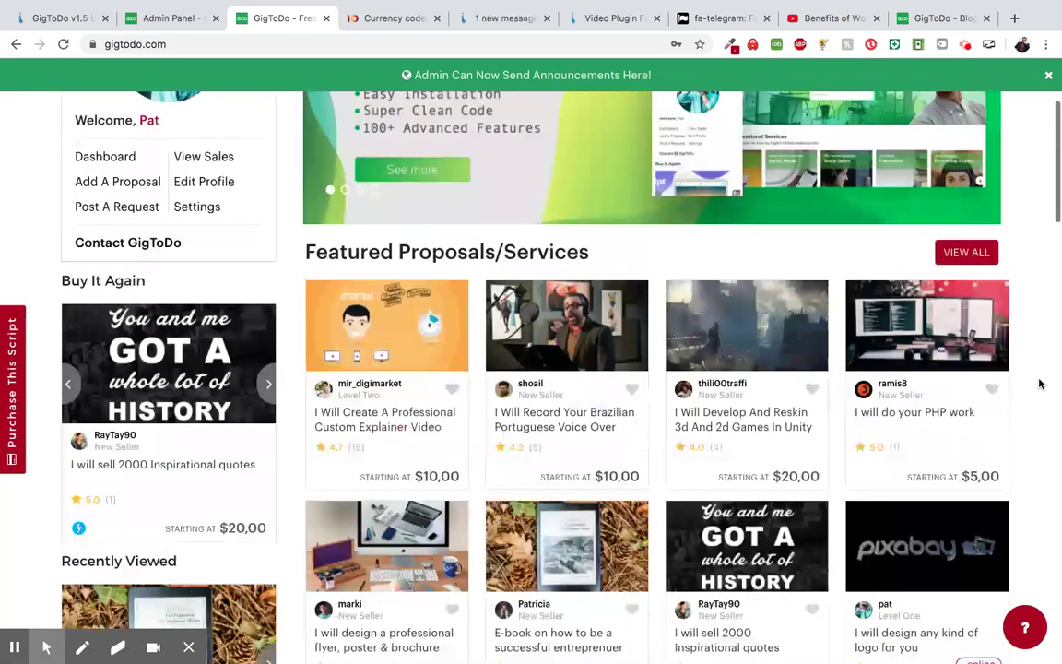
scroll(1039, 383, "down", 3)
scroll(1040, 383, "down", 1)
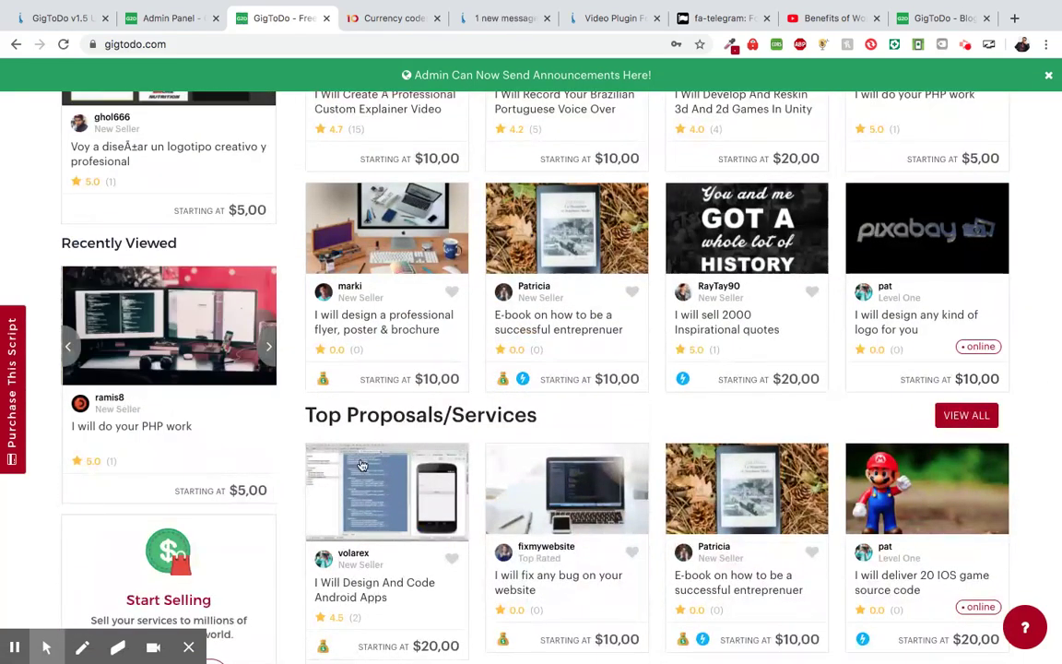
scroll(362, 465, "down", 1)
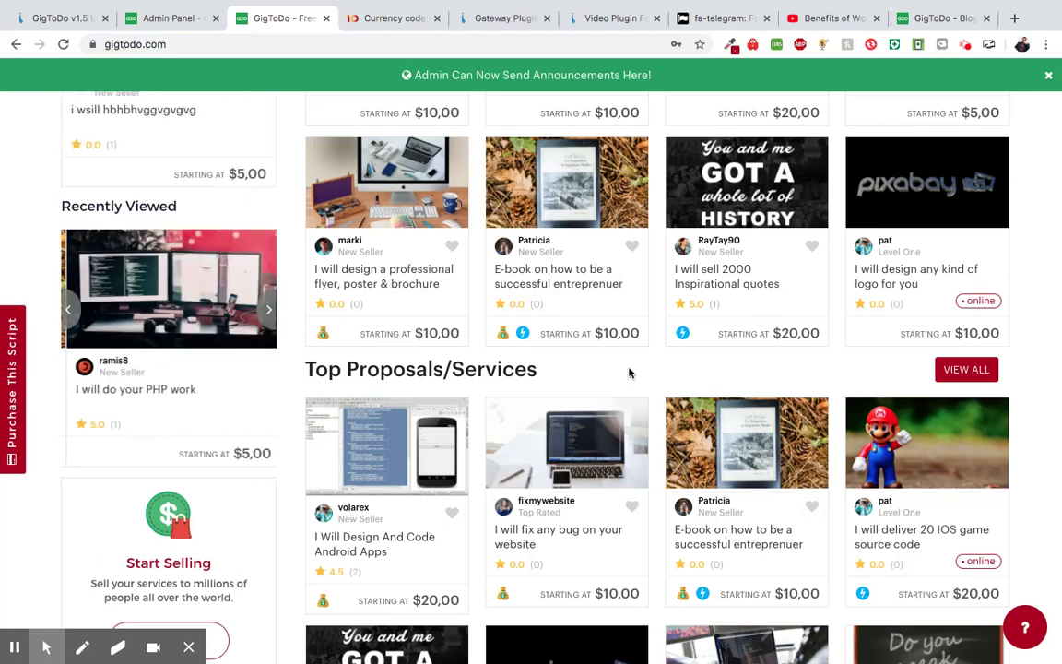
scroll(628, 395, "down", 2)
scroll(629, 372, "down", 1)
scroll(630, 372, "down", 3)
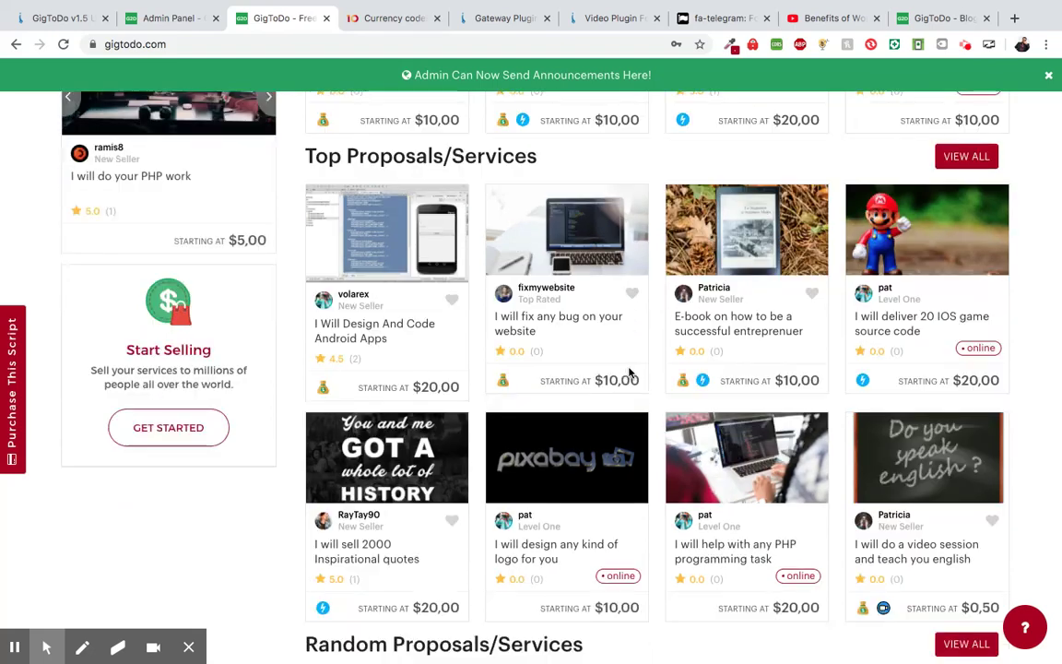
scroll(630, 373, "down", 4)
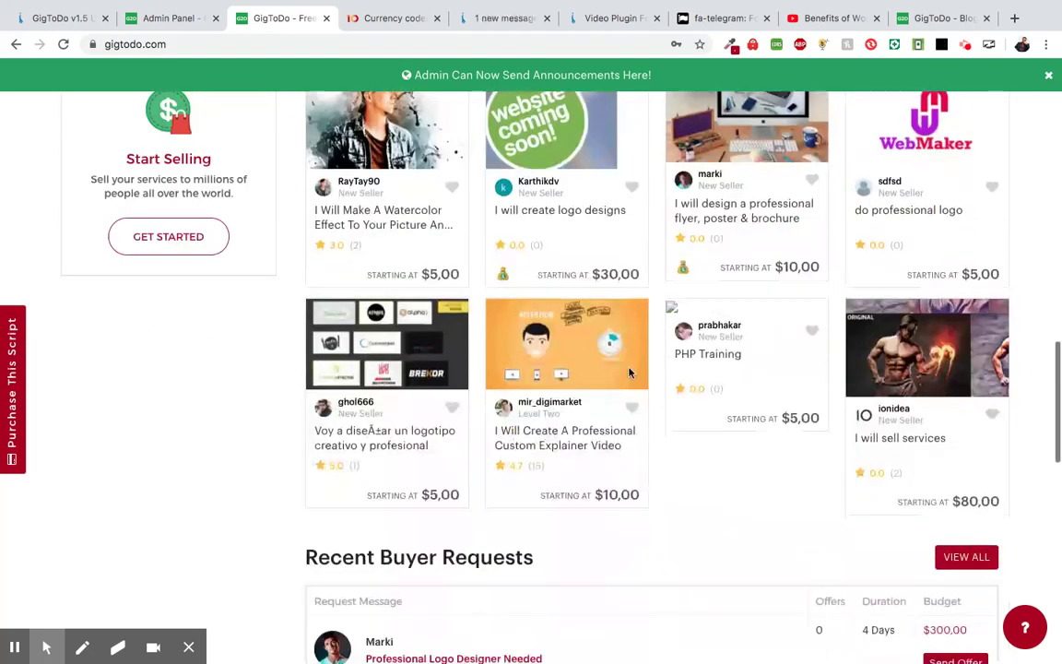
scroll(630, 372, "up", 1)
scroll(630, 372, "up", 2)
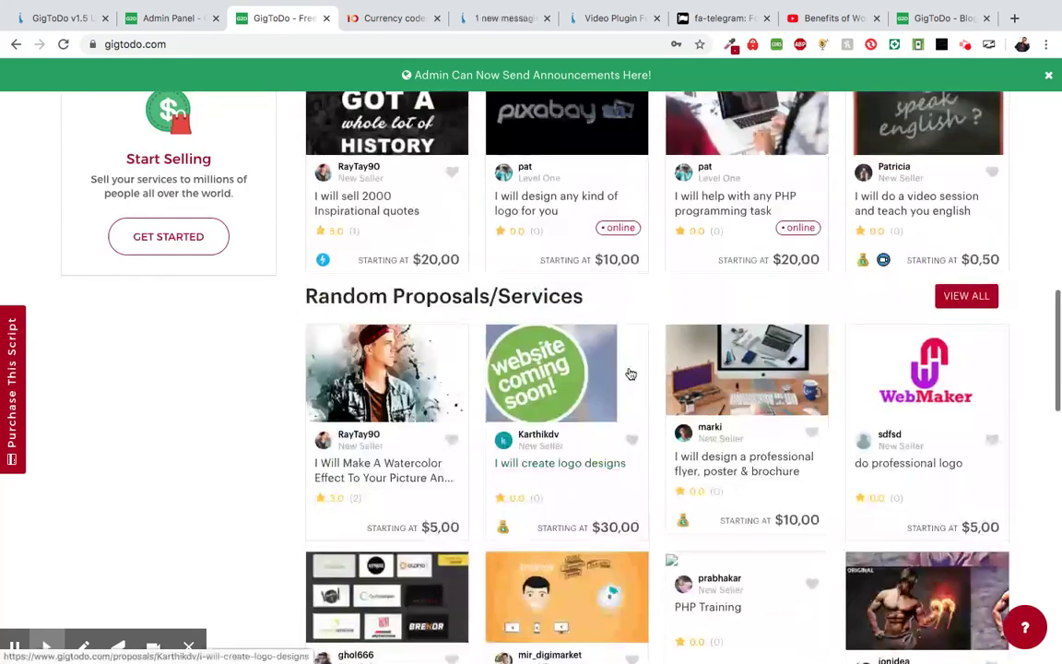
mouse_move(882, 372)
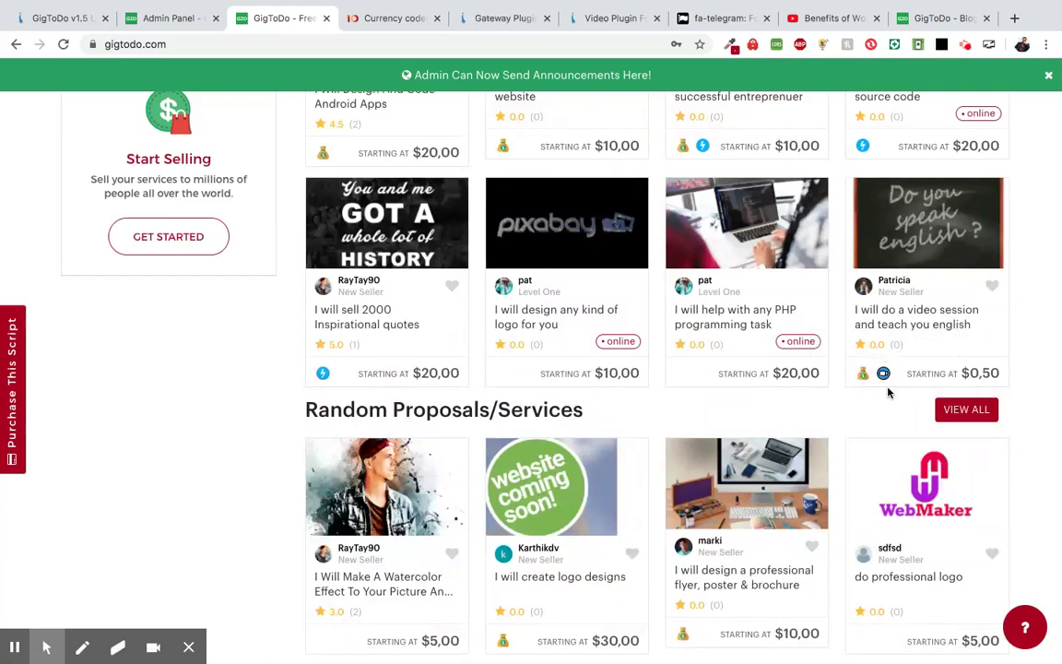
left_click(619, 22)
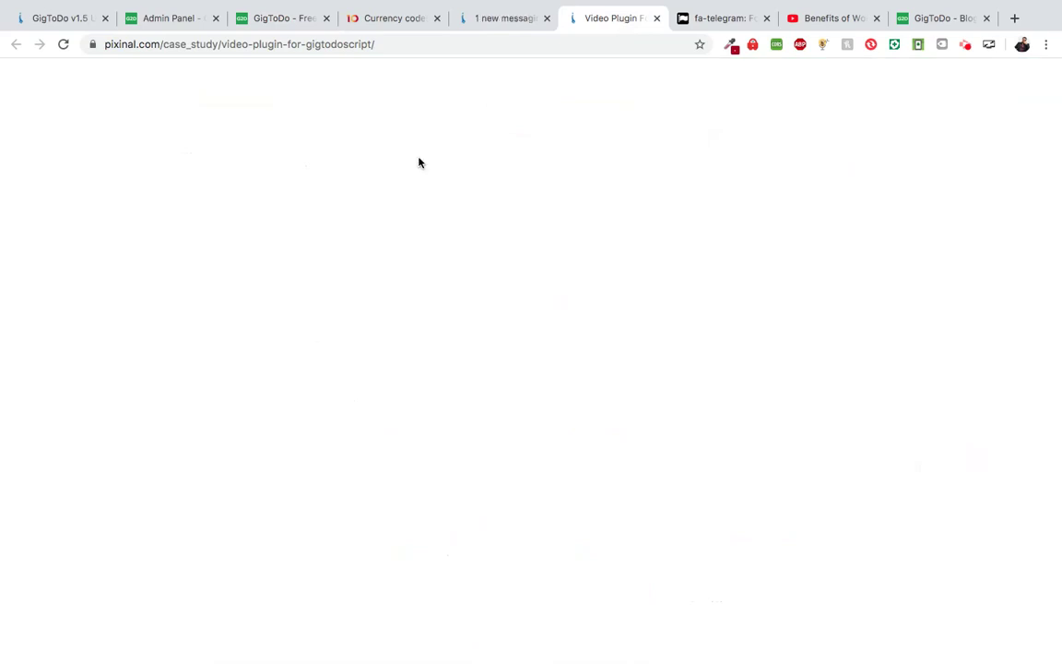
- Scroll the Video Plugin For GigToDo Script case study, then return to the GigToDo tab
scroll(383, 276, "down", 2)
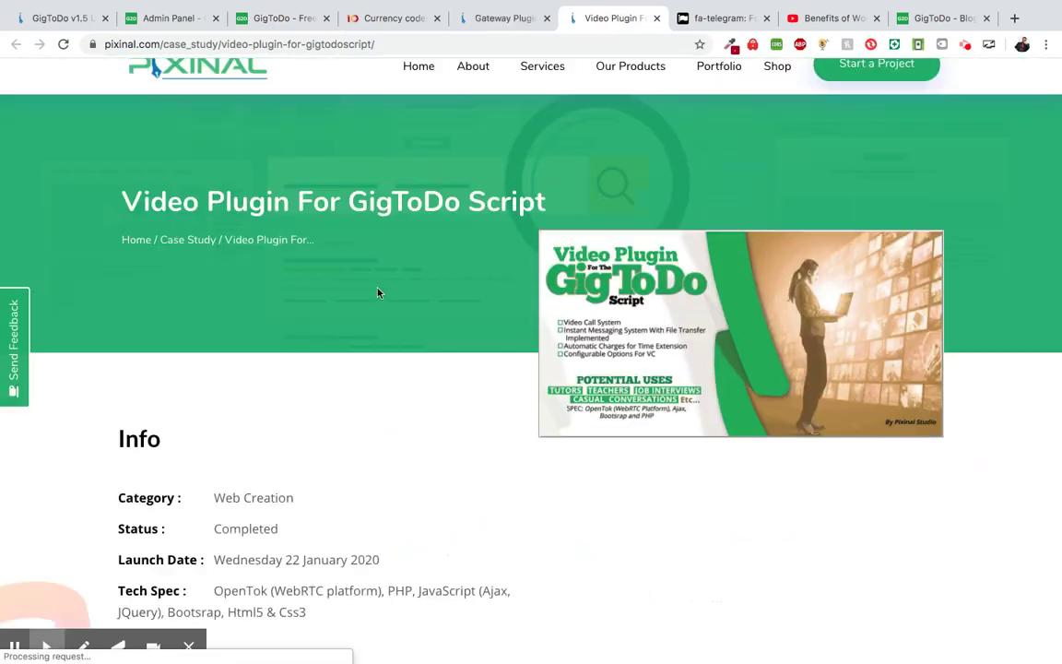
scroll(398, 306, "down", 2)
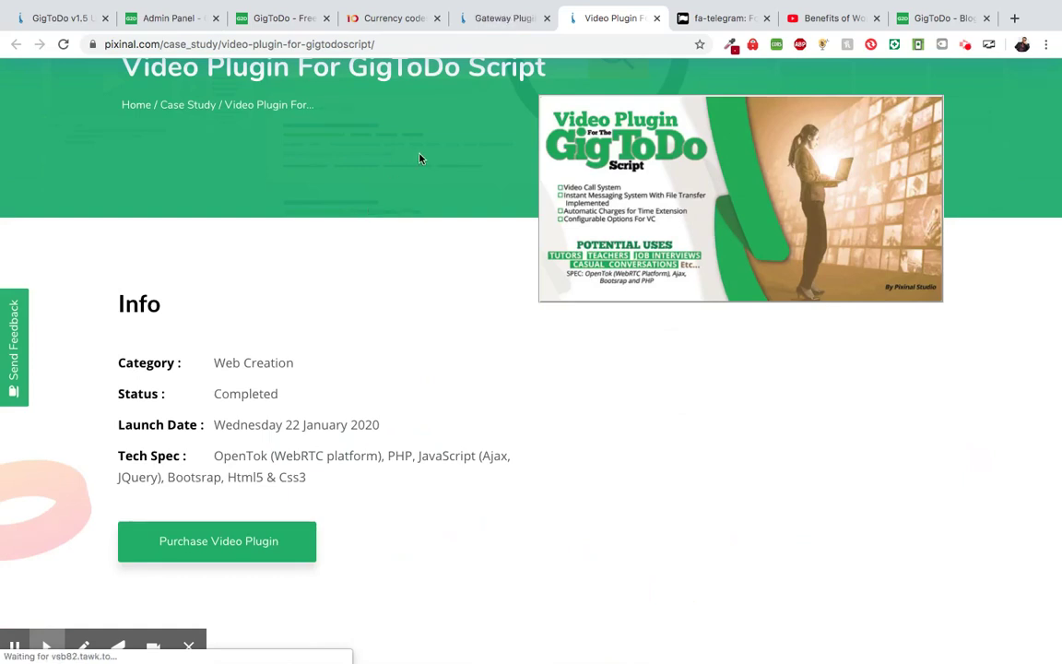
scroll(419, 158, "up", 2)
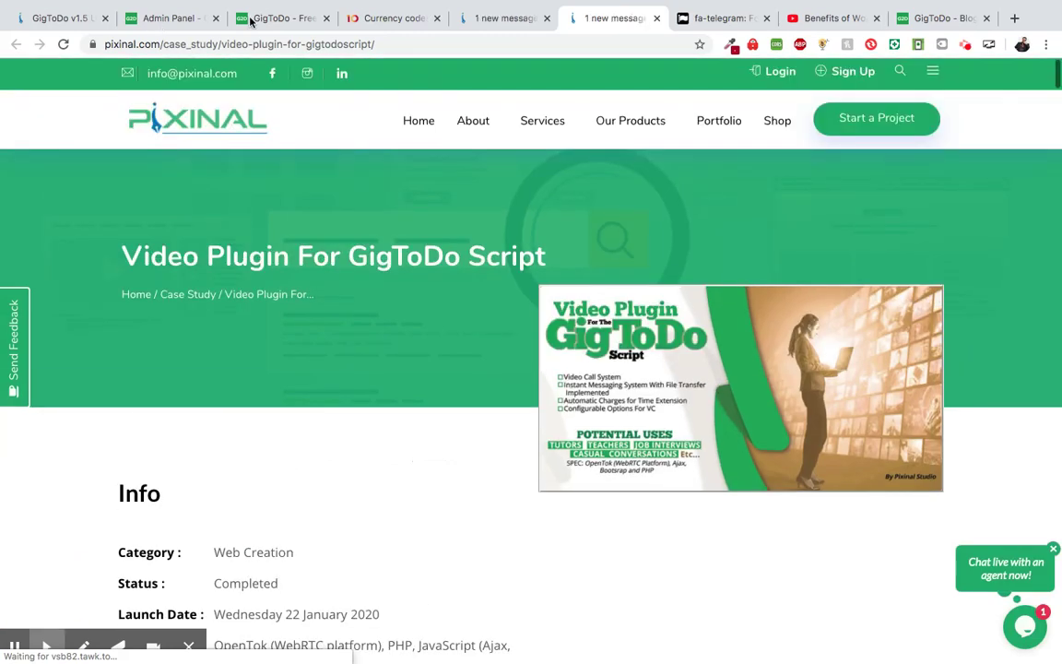
left_click(277, 18)
scroll(167, 507, "up", 2)
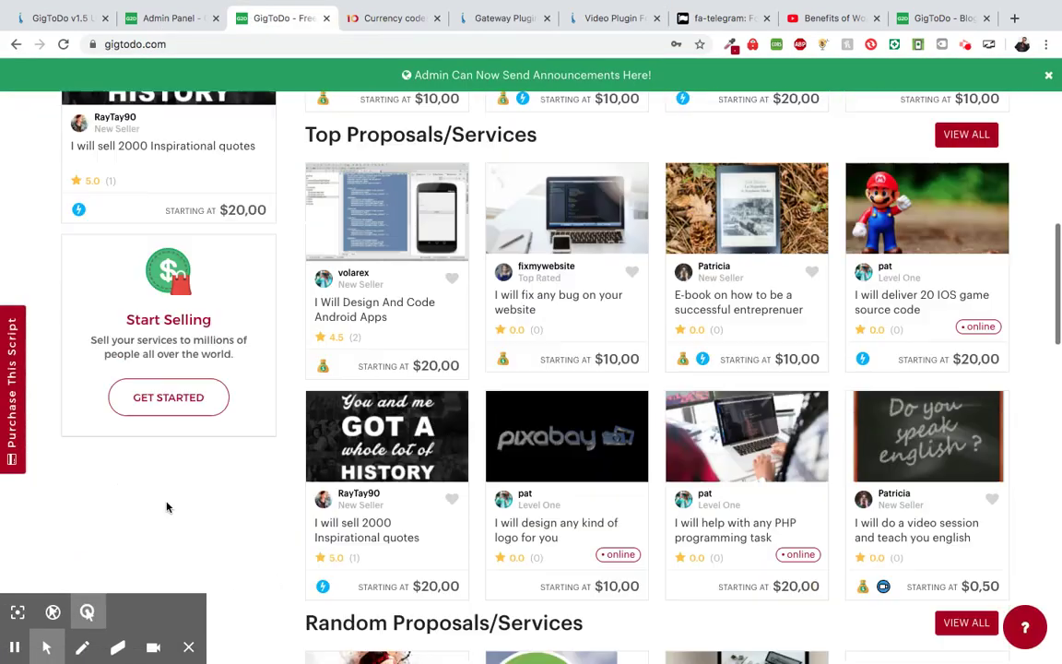
scroll(867, 313, "down", 2)
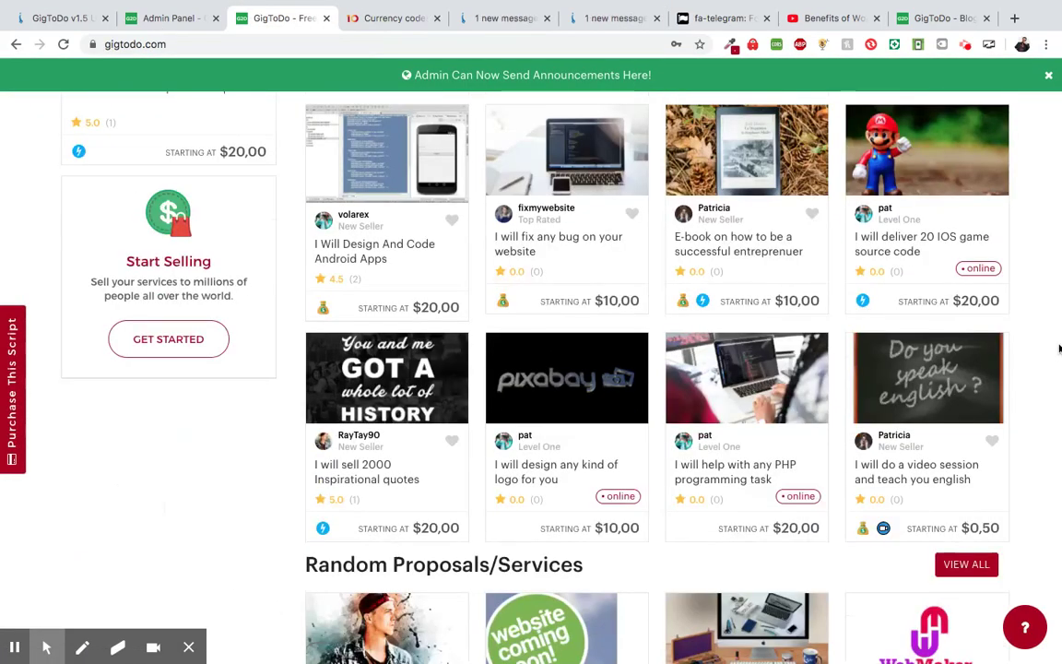
scroll(1059, 348, "down", 1)
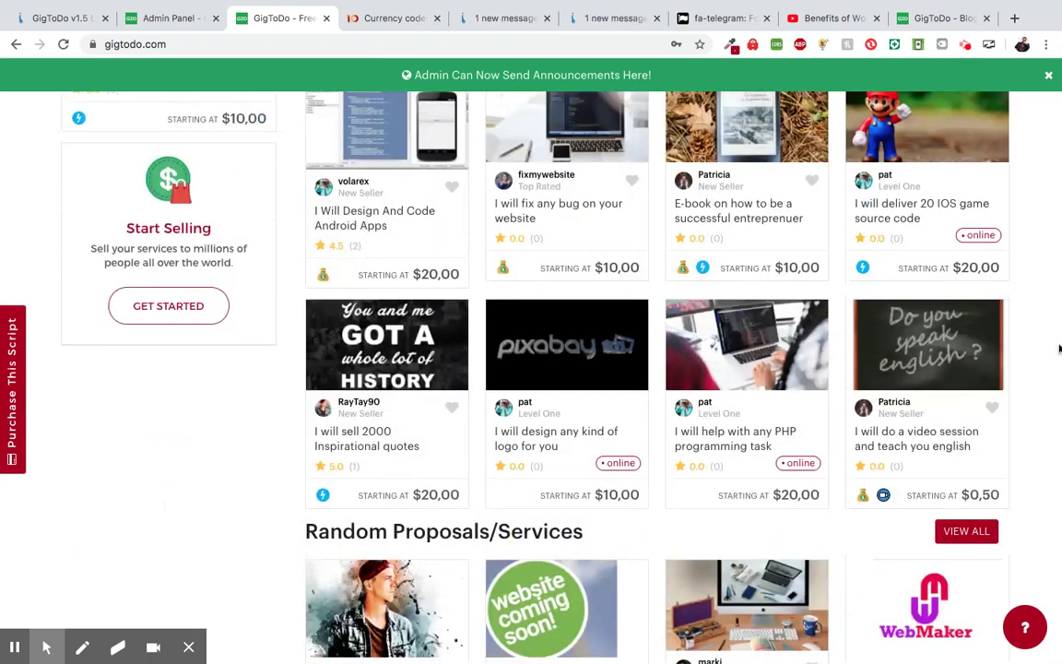
scroll(1058, 348, "down", 1)
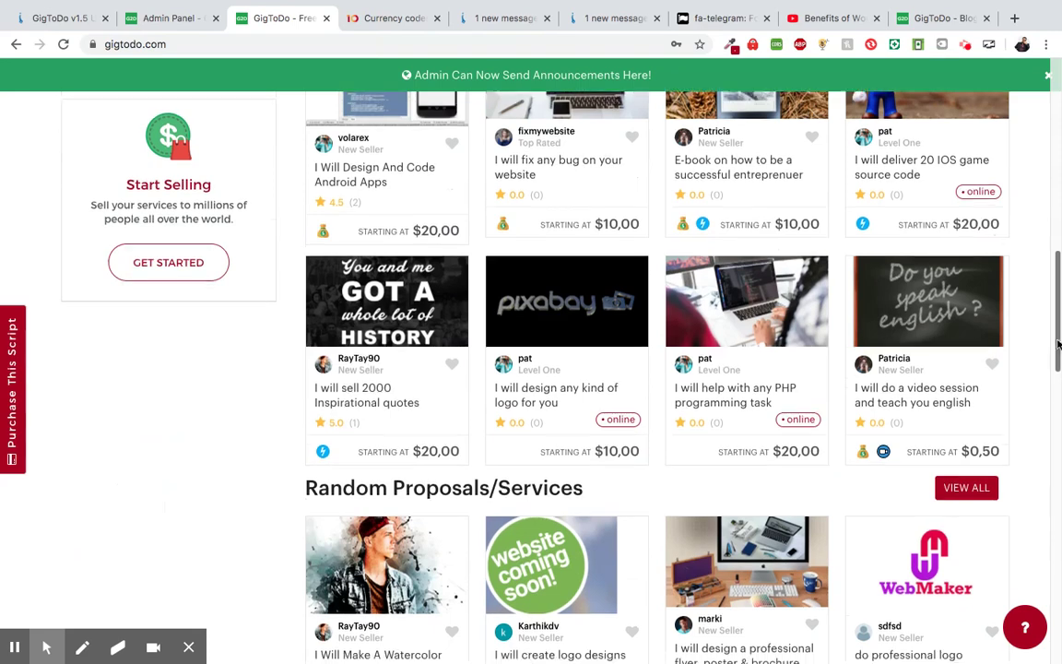
scroll(1012, 261, "up", 3)
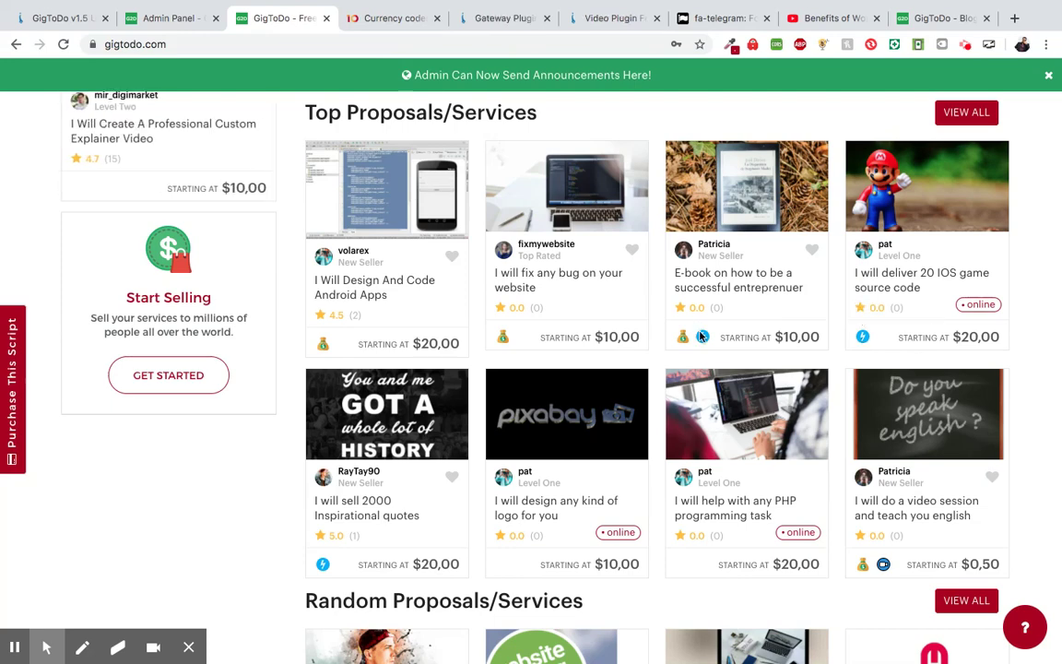
scroll(1060, 245, "up", 1)
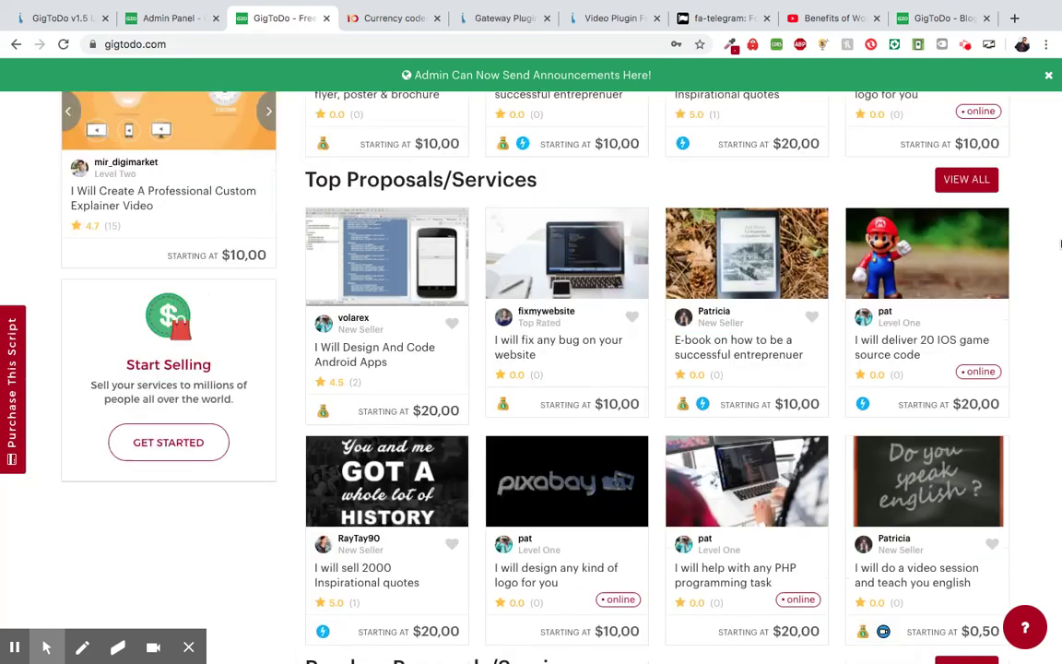
- Open the 'E-book on how to be a successful entreprenuer' proposal and check its $10,00 price
left_click(716, 347)
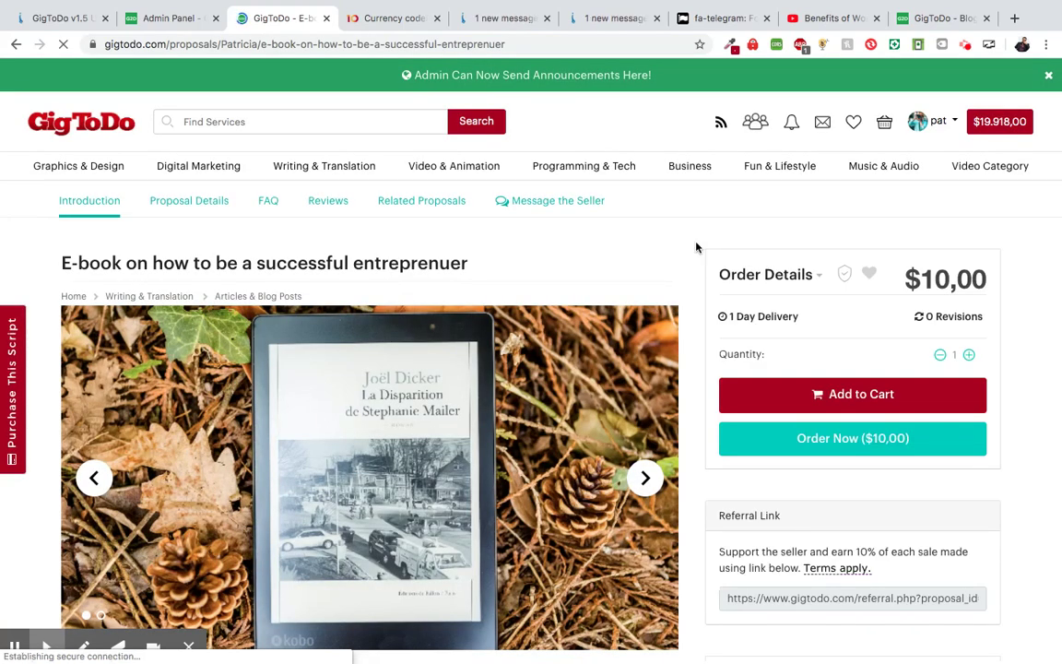
scroll(696, 247, "down", 1)
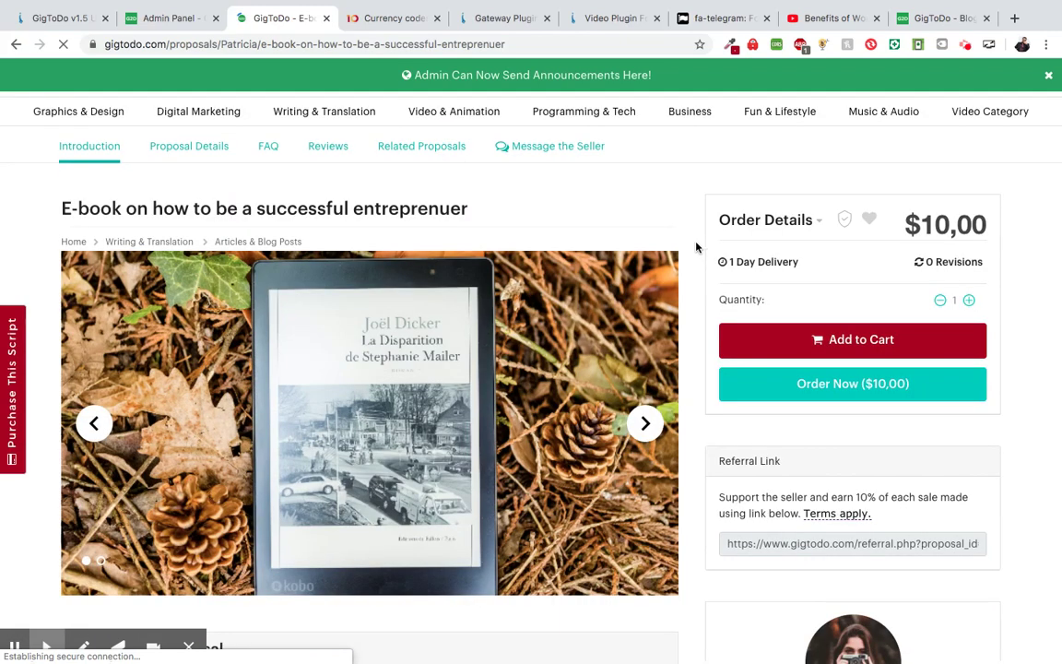
scroll(682, 295, "down", 5)
scroll(667, 350, "up", 4)
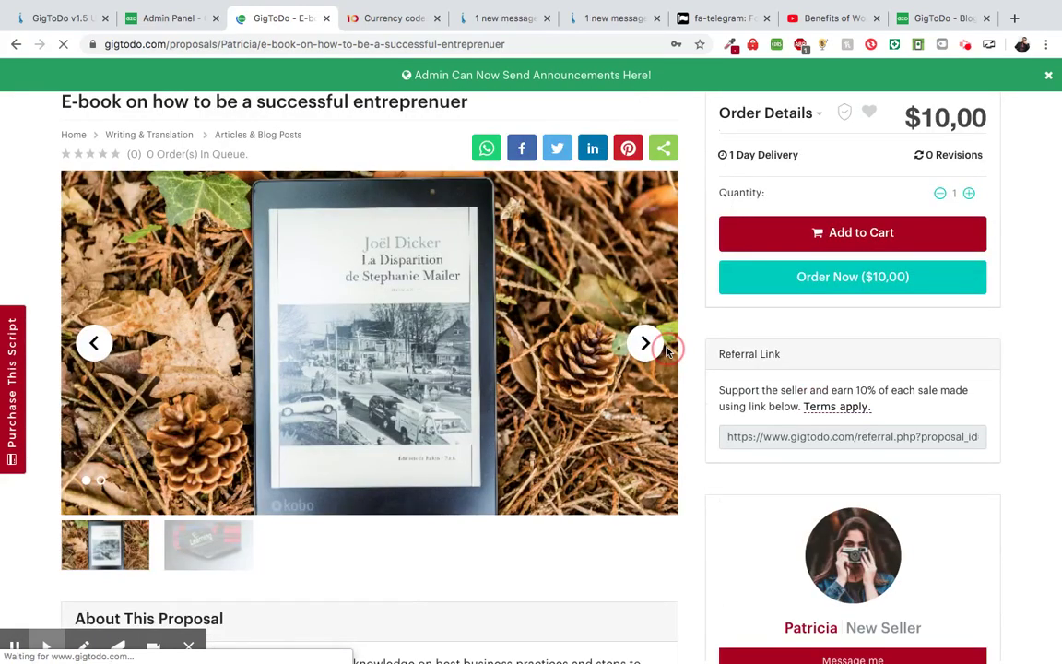
scroll(667, 350, "down", 3)
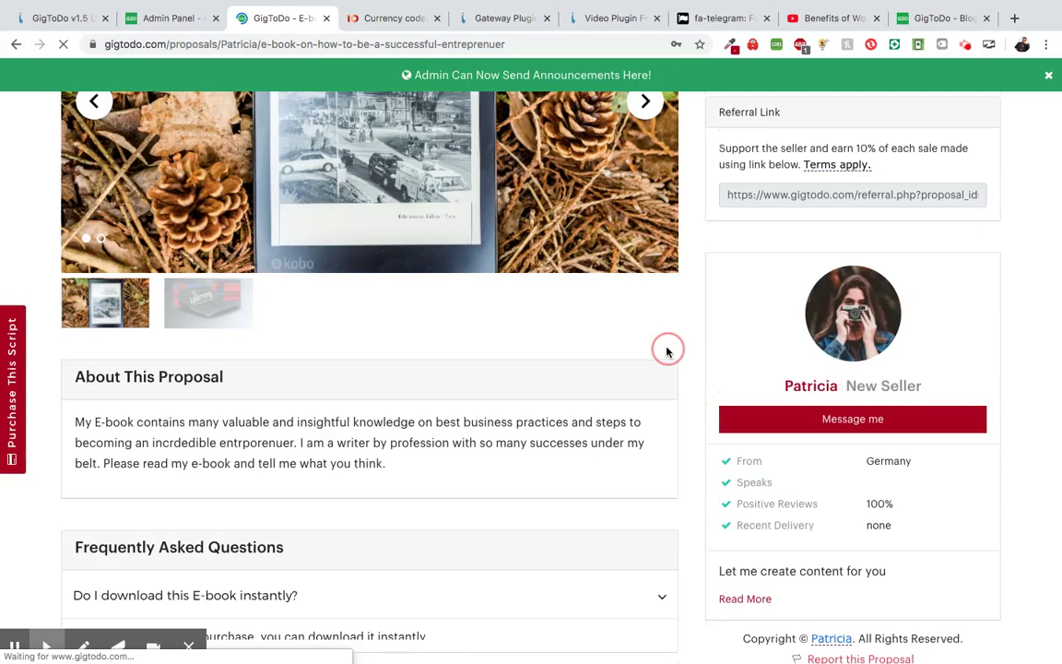
scroll(667, 349, "down", 1)
scroll(591, 486, "up", 3)
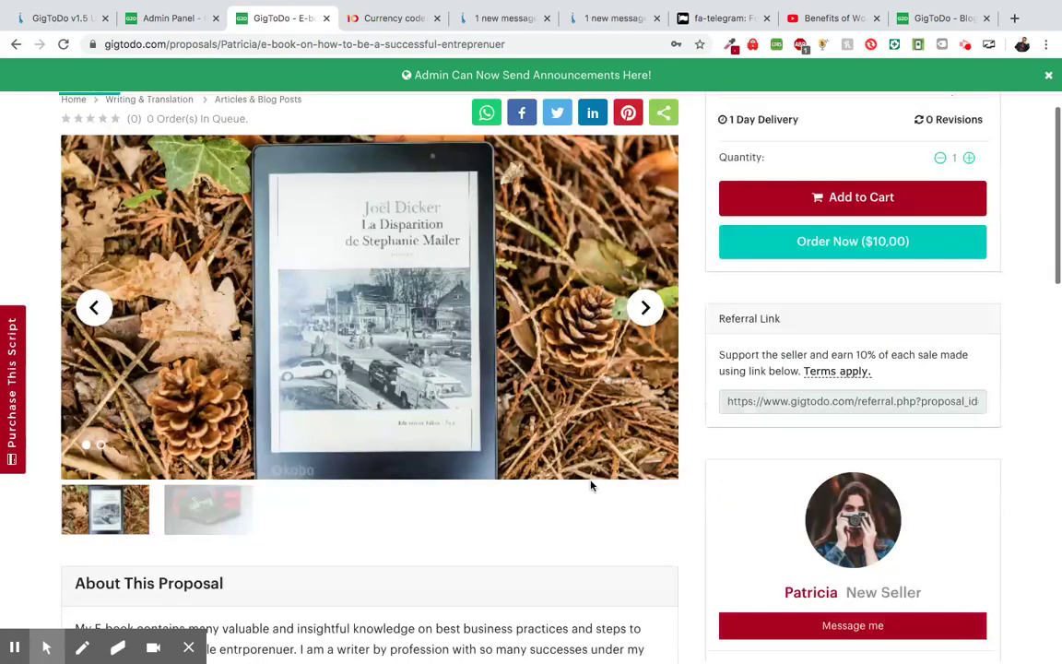
scroll(591, 486, "up", 1)
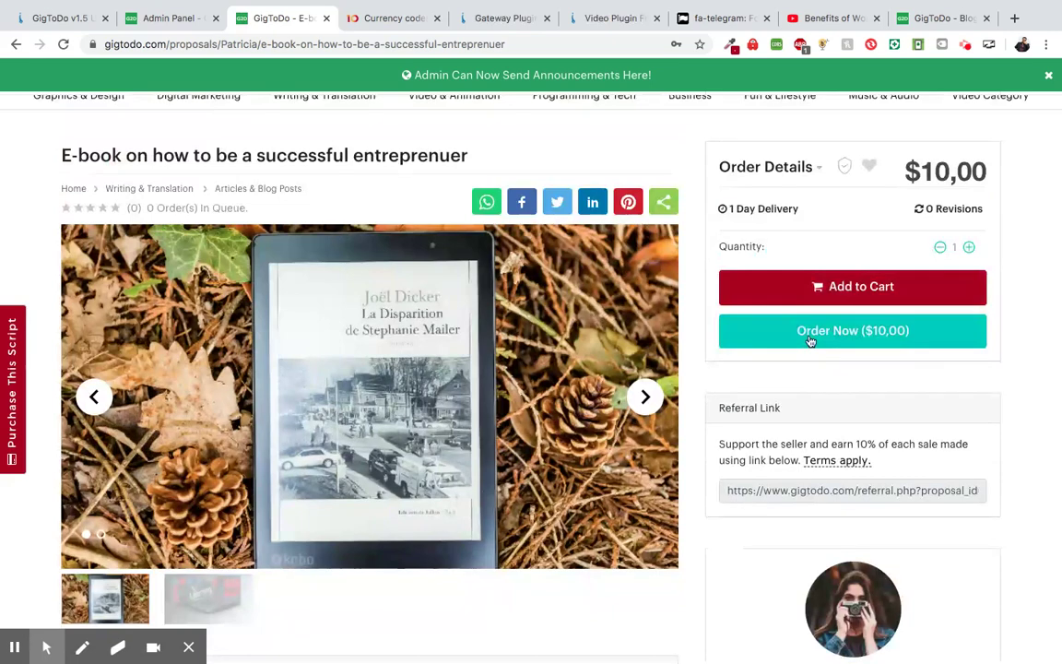
- Order the $10 e-book and pay with the shopping balance, confirming the prompt
left_click(809, 342)
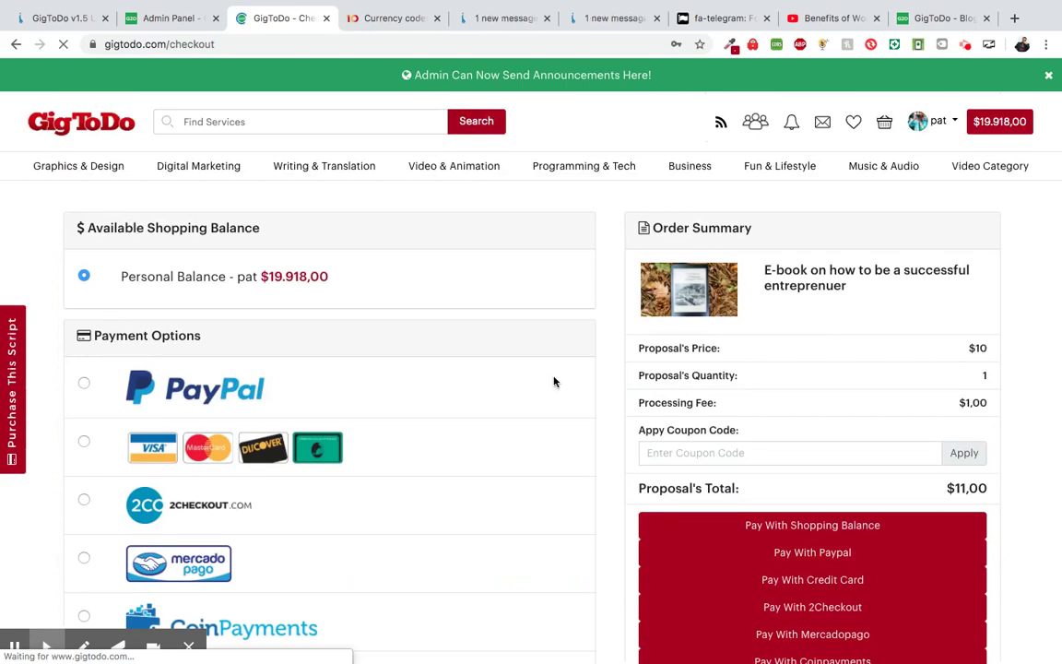
scroll(554, 381, "down", 1)
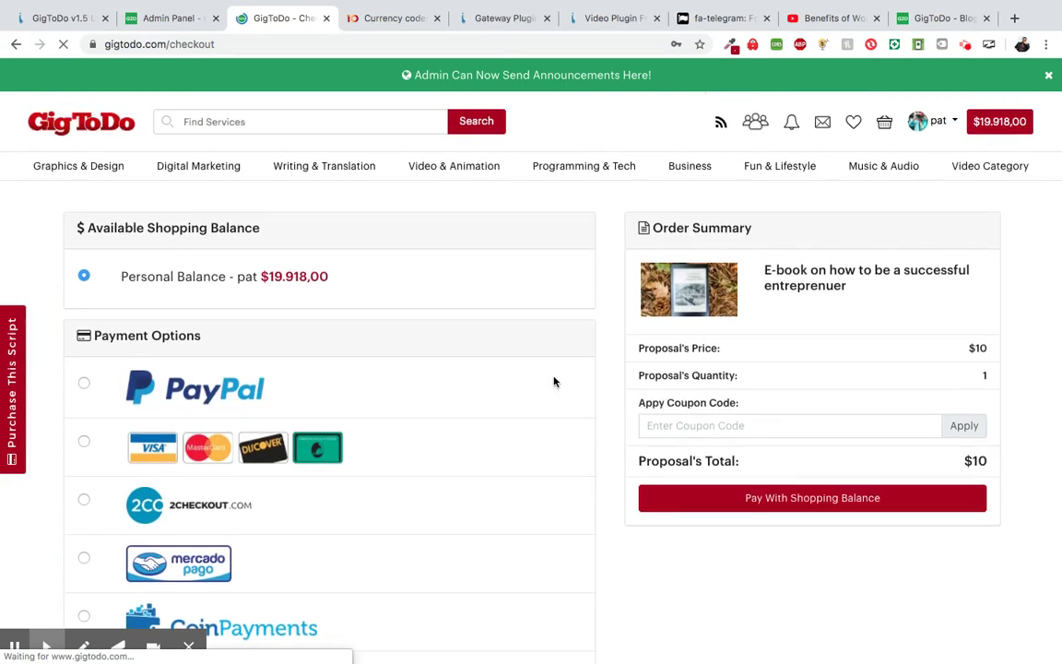
scroll(554, 381, "down", 2)
left_click(759, 456)
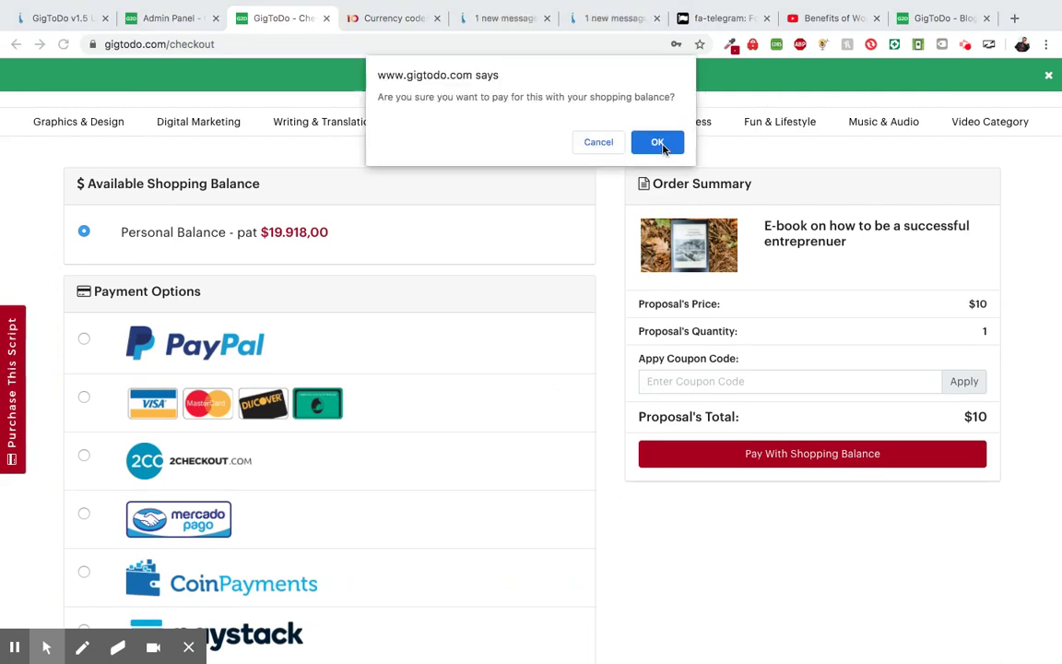
left_click(598, 141)
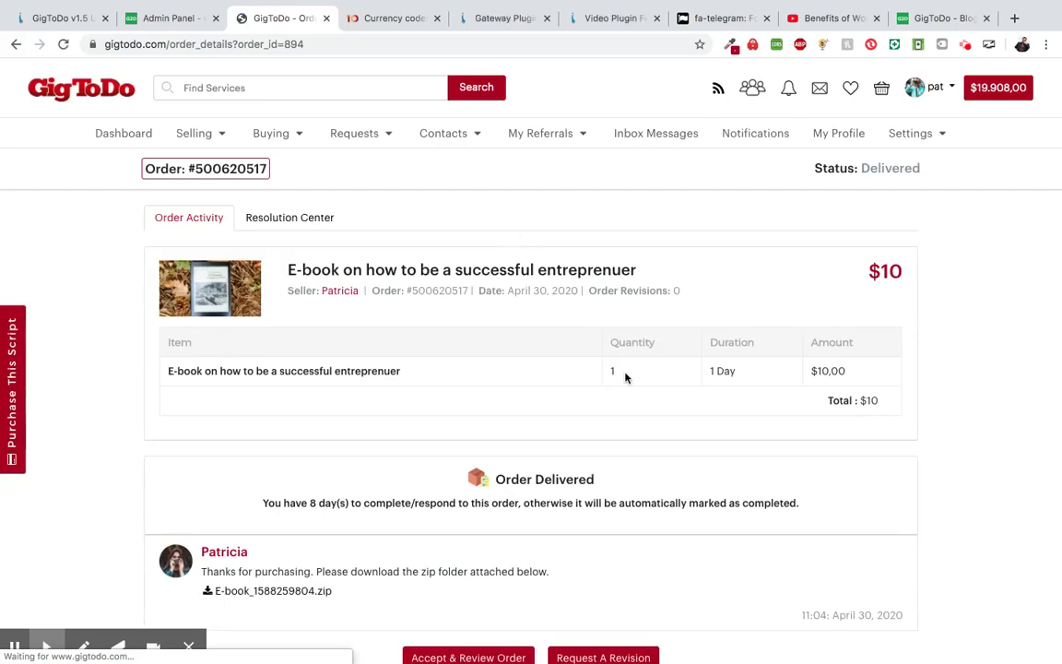
- Scroll the delivered e-book order page to the zip download and Accept & Review Order button
scroll(625, 378, "down", 2)
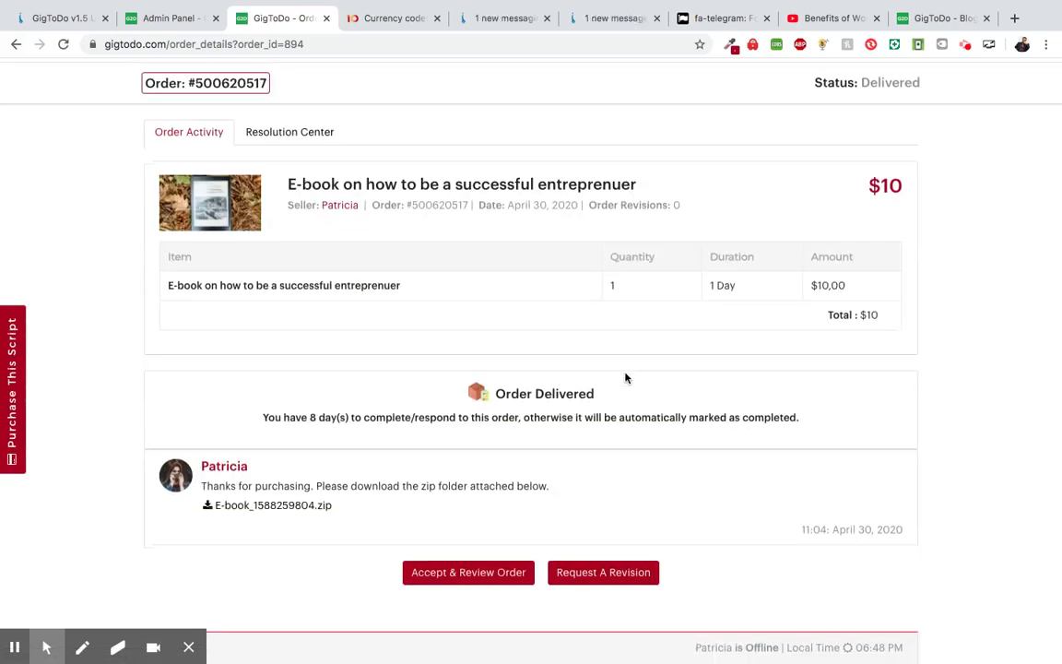
scroll(625, 378, "up", 2)
scroll(625, 378, "down", 2)
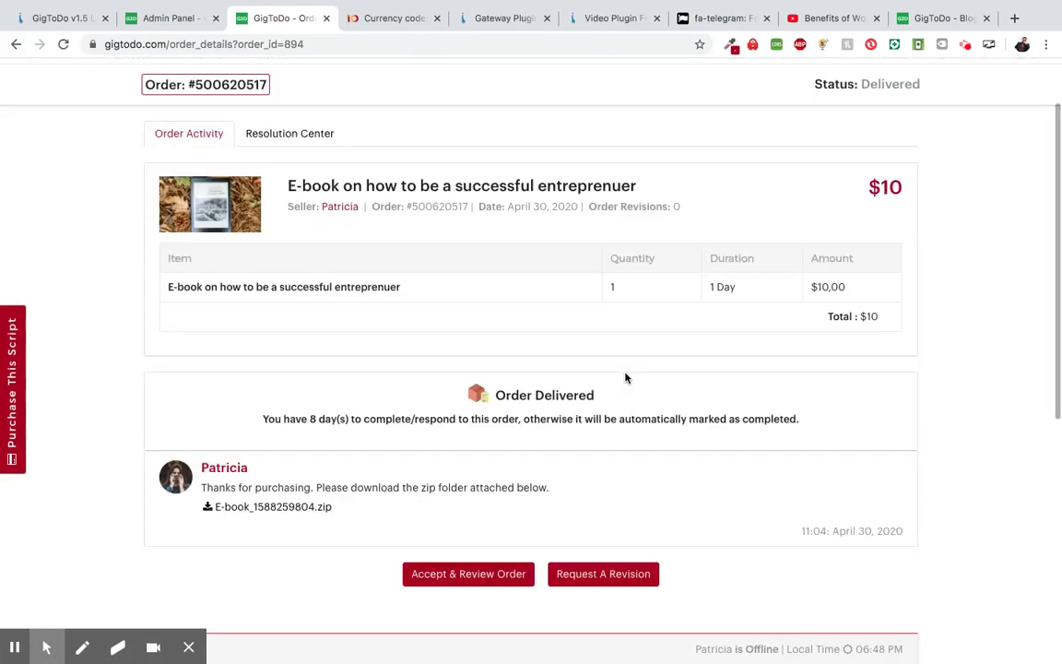
scroll(540, 439, "up", 2)
scroll(541, 439, "down", 2)
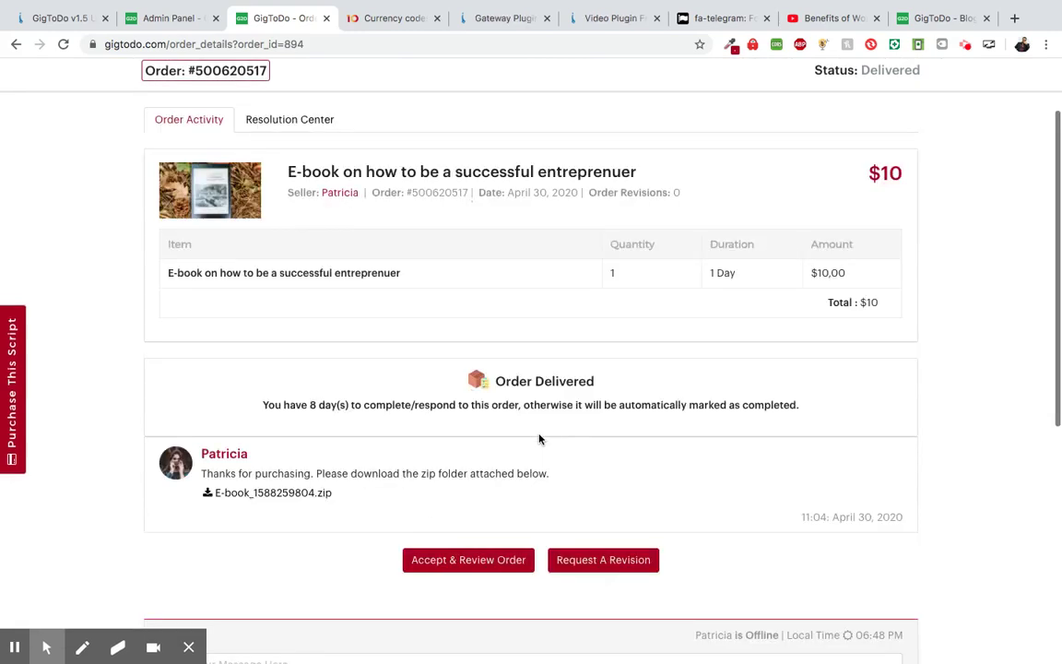
scroll(538, 439, "down", 1)
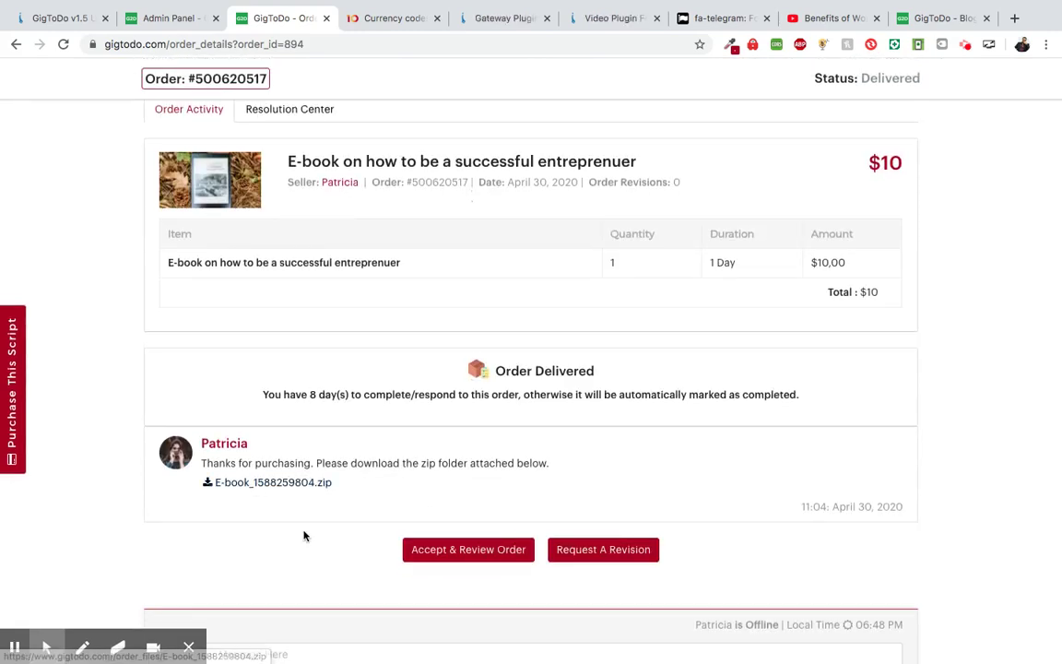
scroll(304, 536, "up", 2)
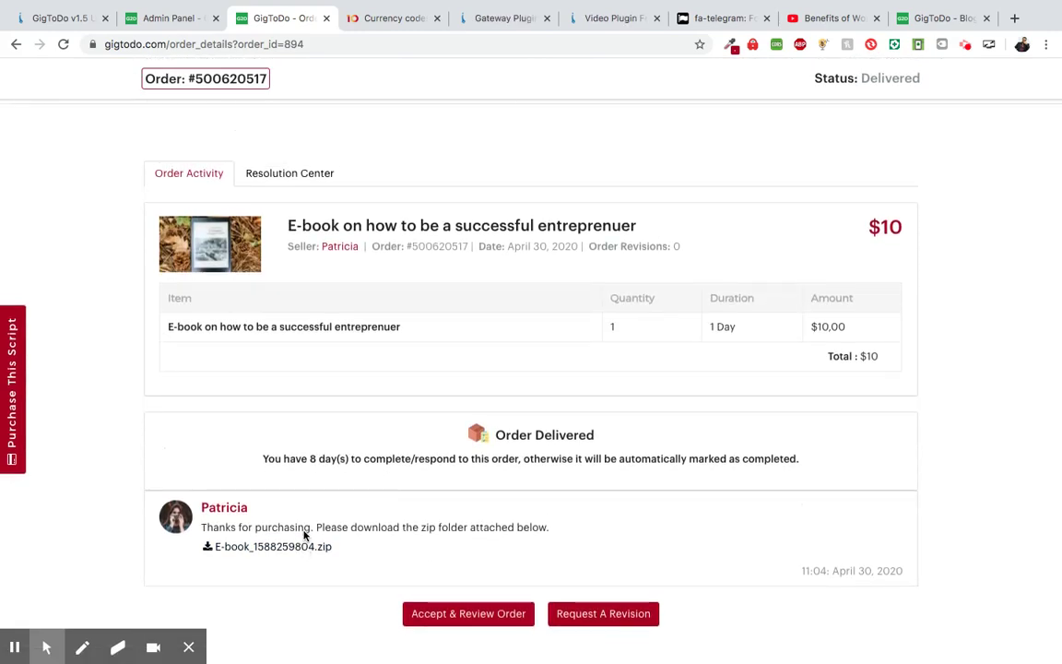
scroll(348, 455, "down", 2)
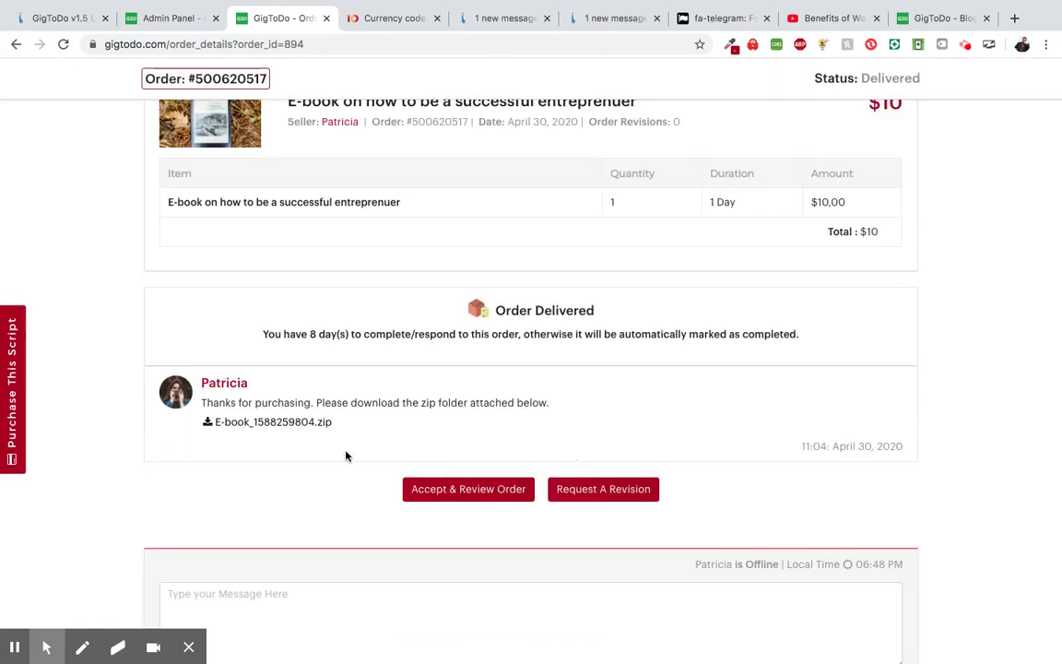
- Accept the delivered e-book order and scroll down to the review section
left_click(448, 496)
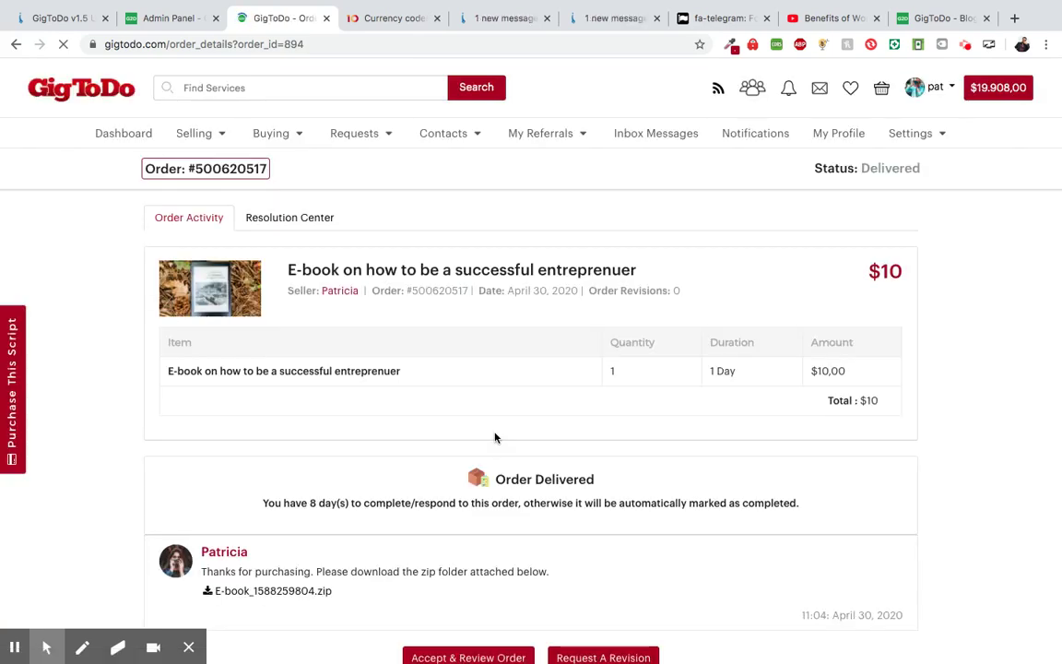
scroll(504, 503, "down", 1)
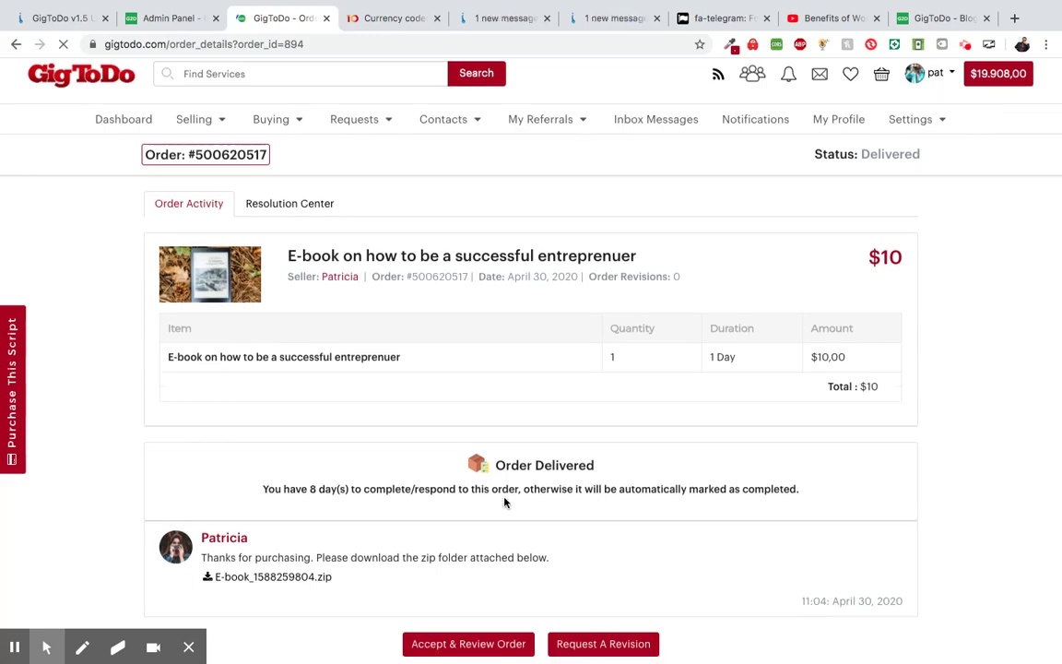
scroll(504, 503, "down", 1)
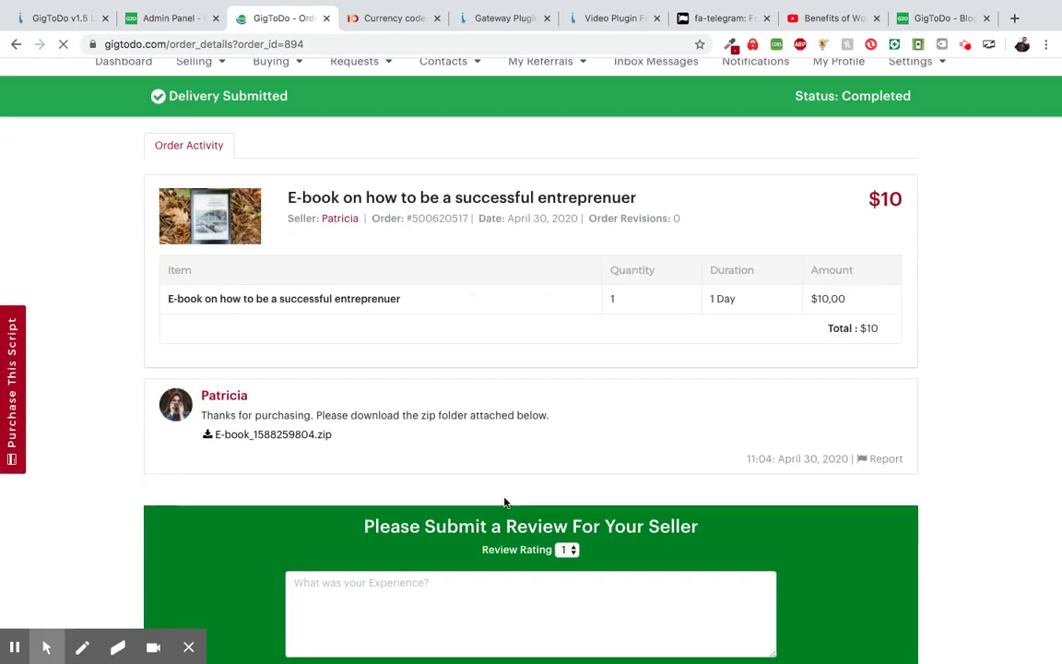
scroll(505, 502, "down", 2)
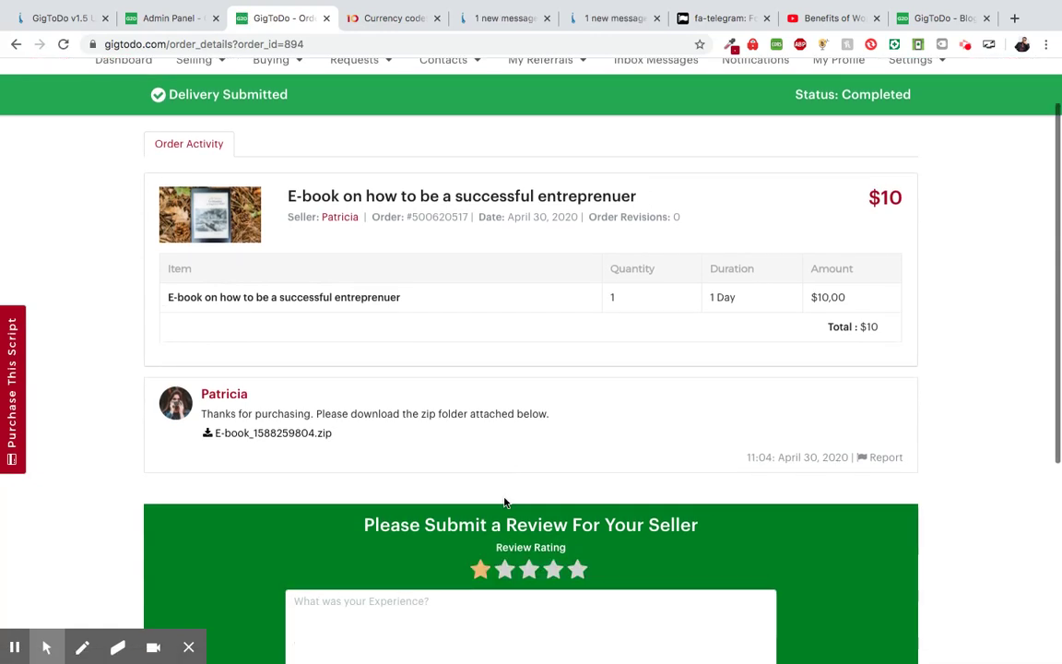
- Submit a five-star review for the seller with the text 'Amazing!'
left_click(576, 532)
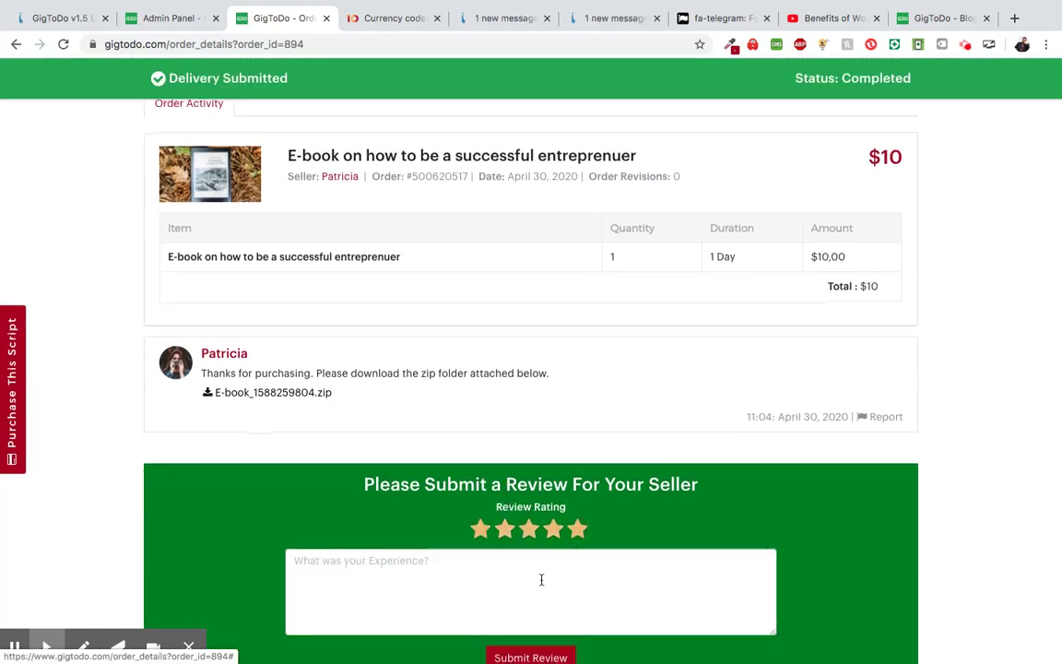
left_click(495, 574)
type("Am")
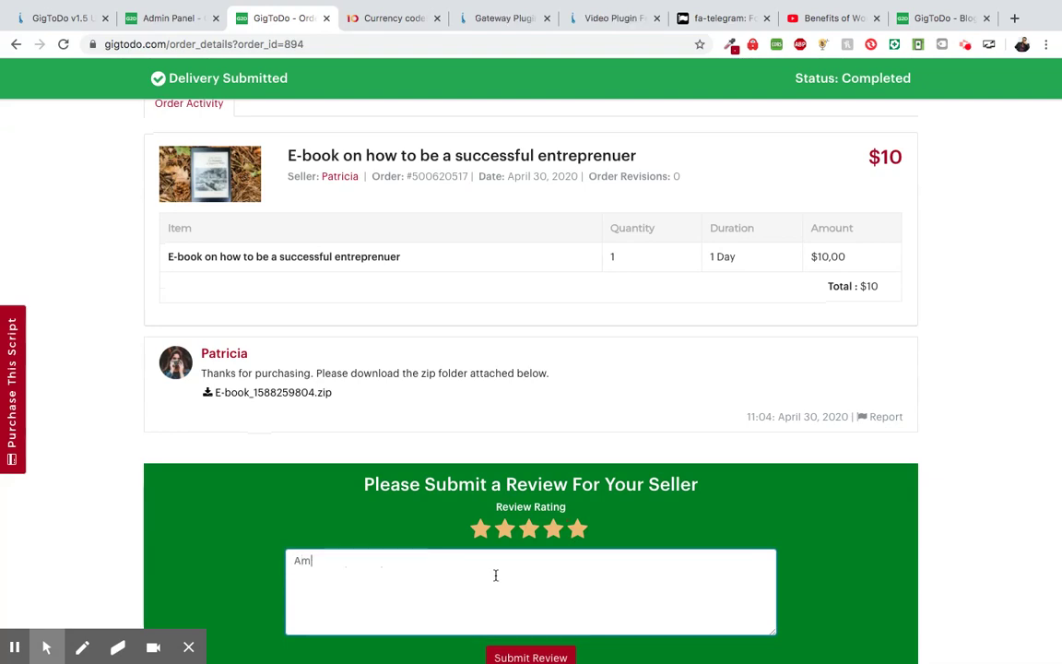
type("azing!")
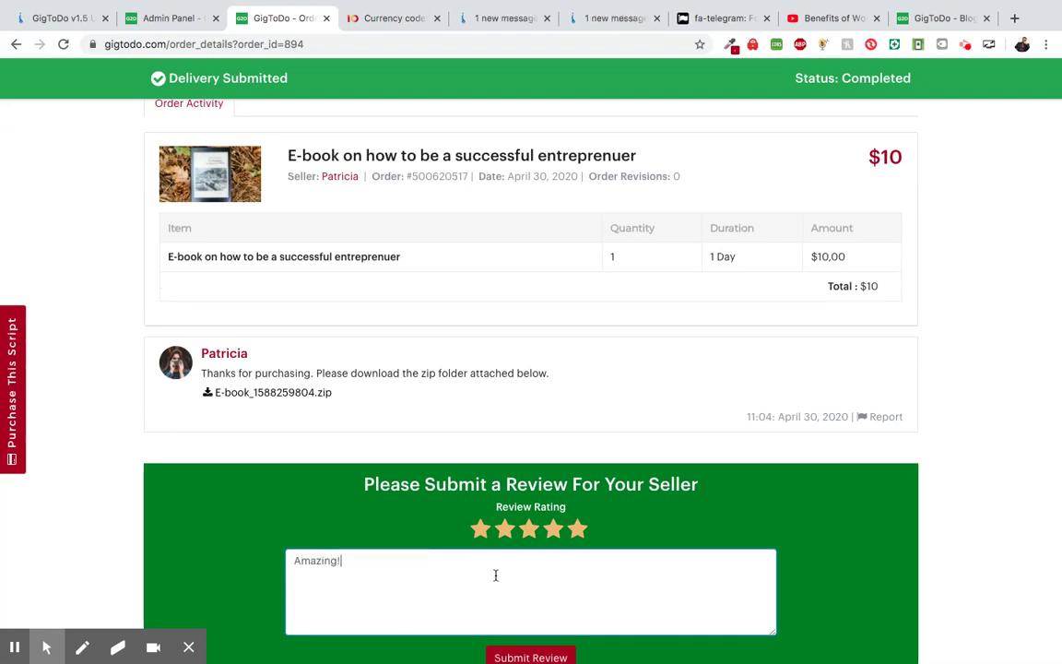
scroll(495, 575, "down", 2)
left_click(550, 551)
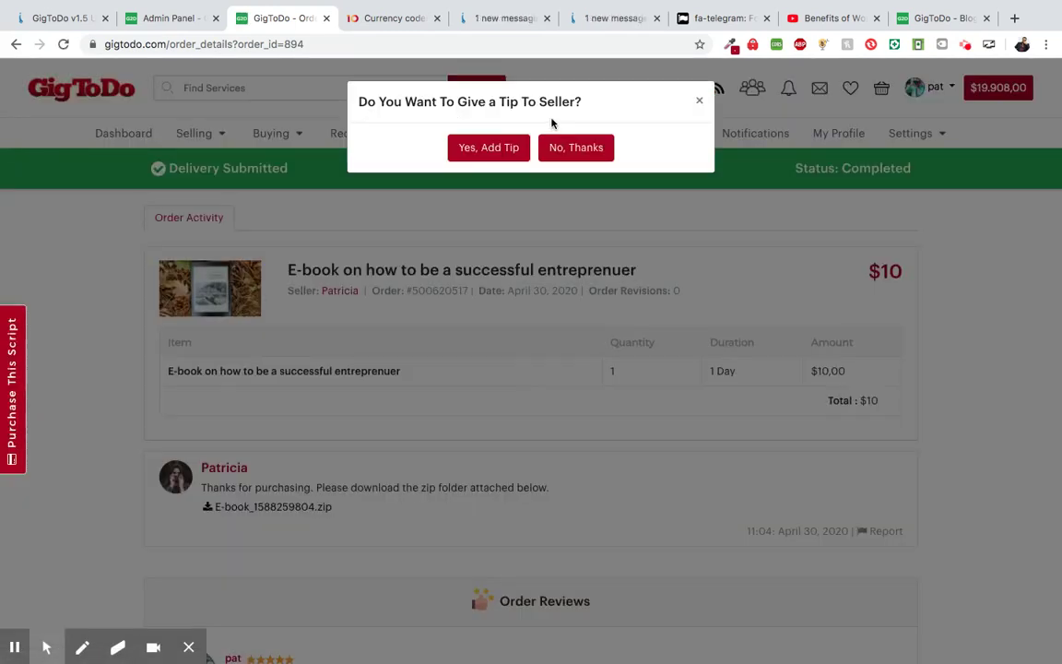
- Agree to tip the seller $2 with the message 'Amazing book!' and submit it
left_click(482, 146)
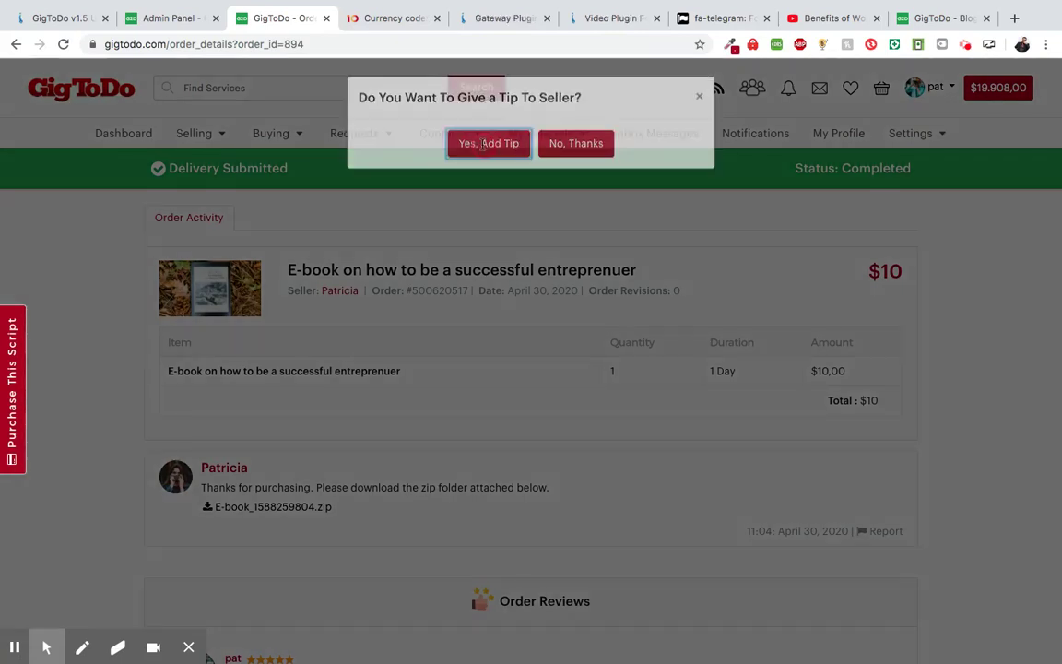
type("2")
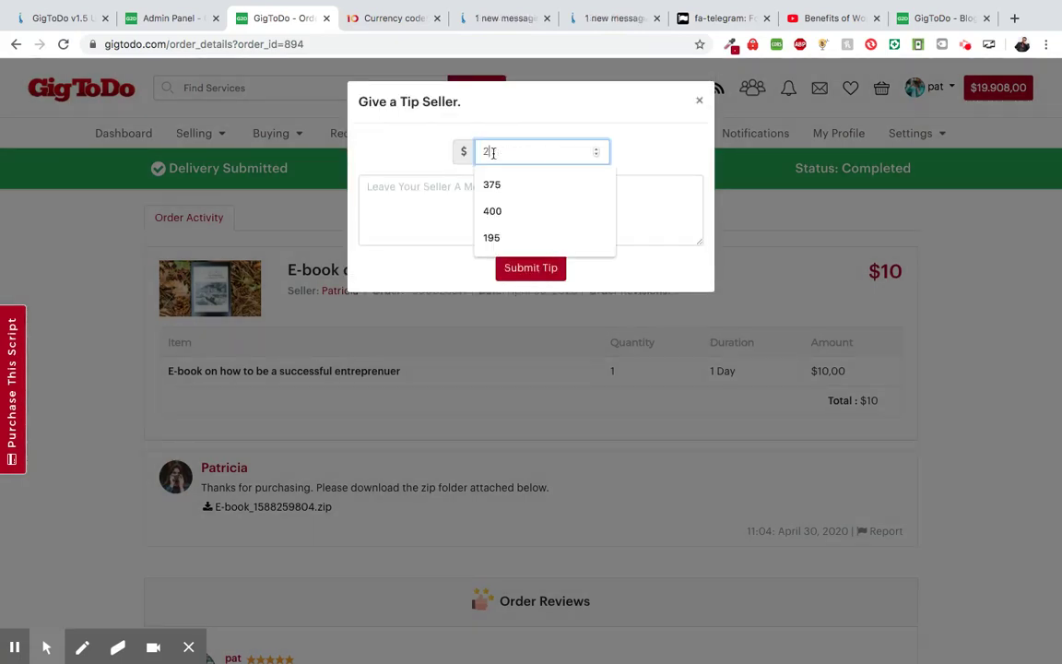
left_click(463, 195)
type("T")
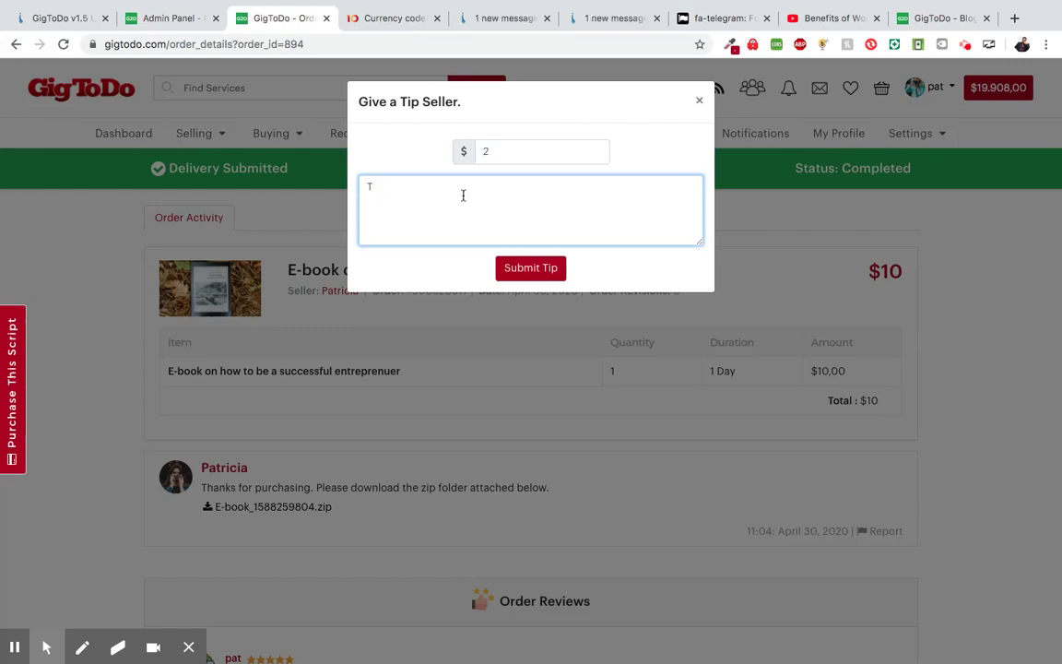
key("BackSpace")
type("Amazing bo")
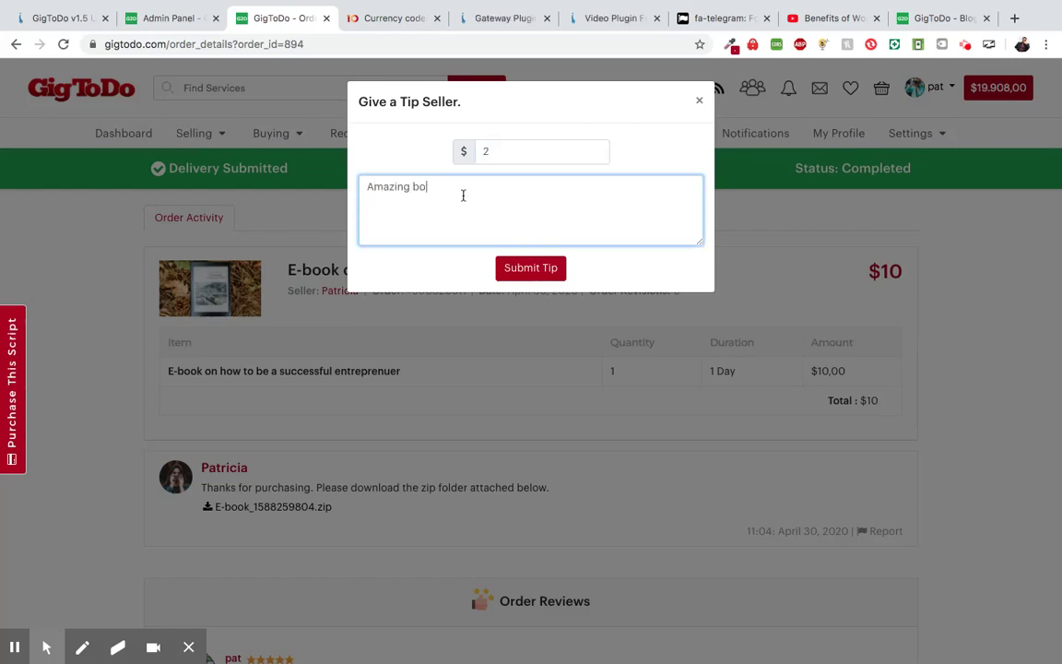
type("ok!")
left_click(533, 278)
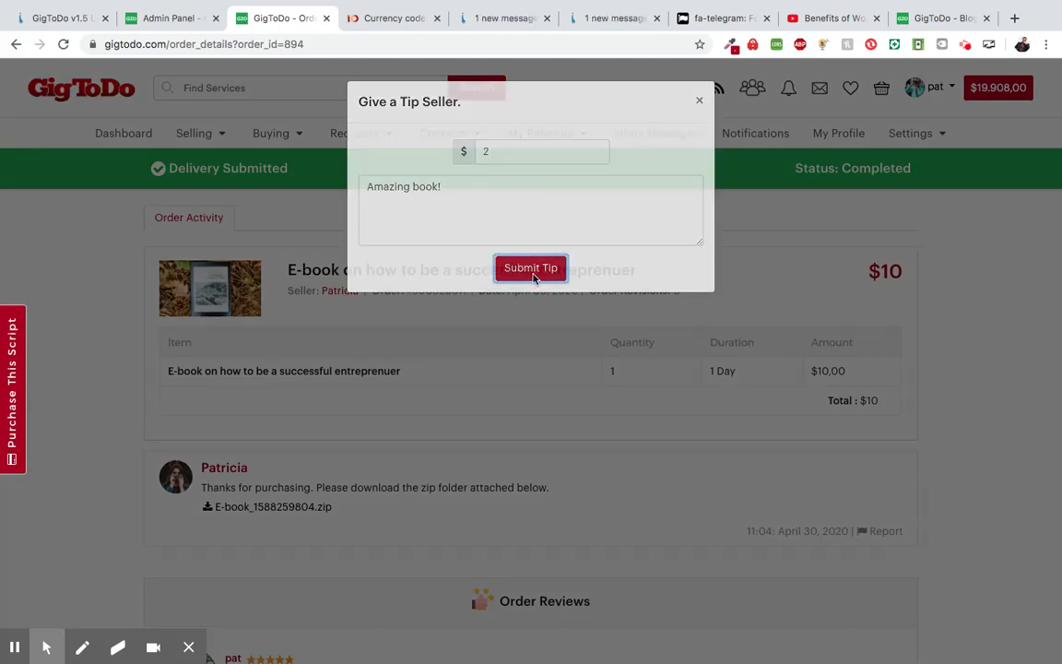
- Pay the $2 tip from the shopping balance and confirm the payment
scroll(522, 335, "down", 2)
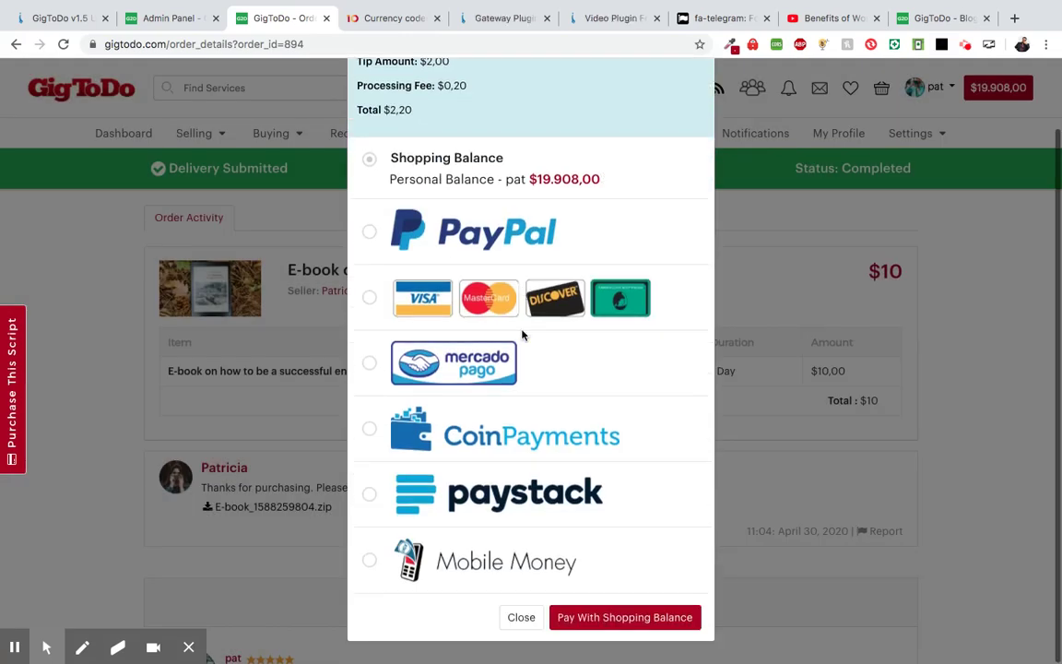
left_click(600, 617)
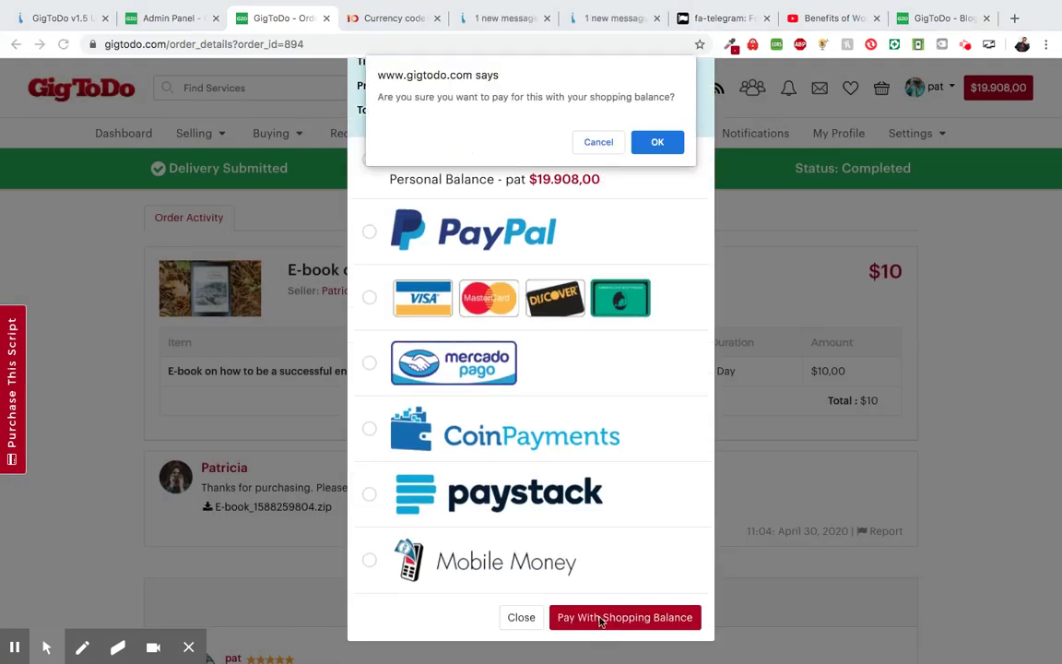
left_click(652, 143)
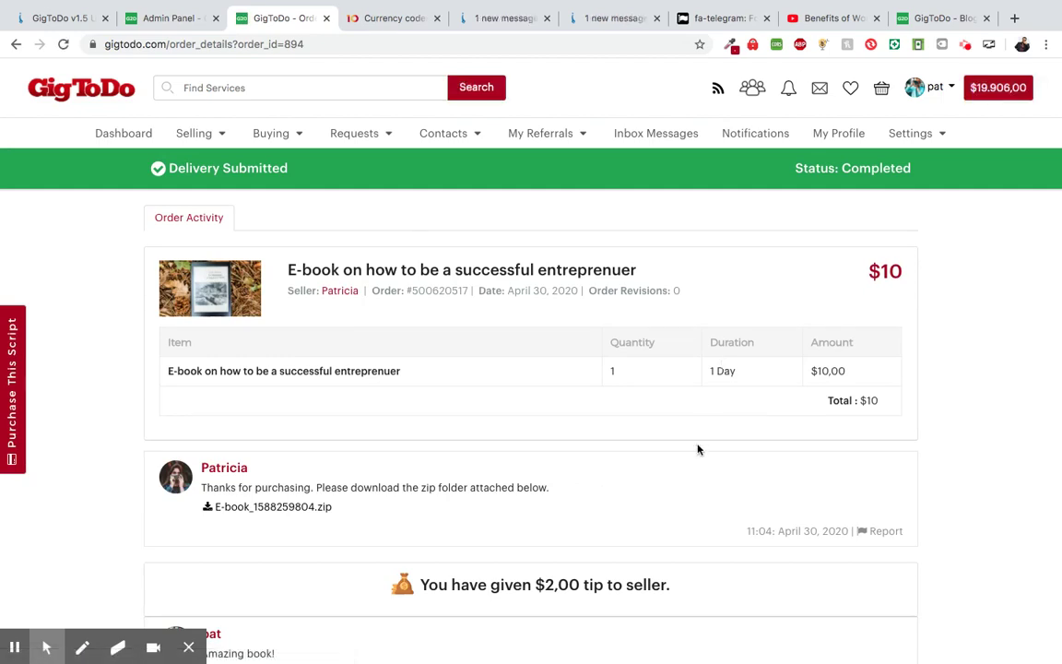
scroll(698, 449, "down", 1)
scroll(697, 446, "down", 3)
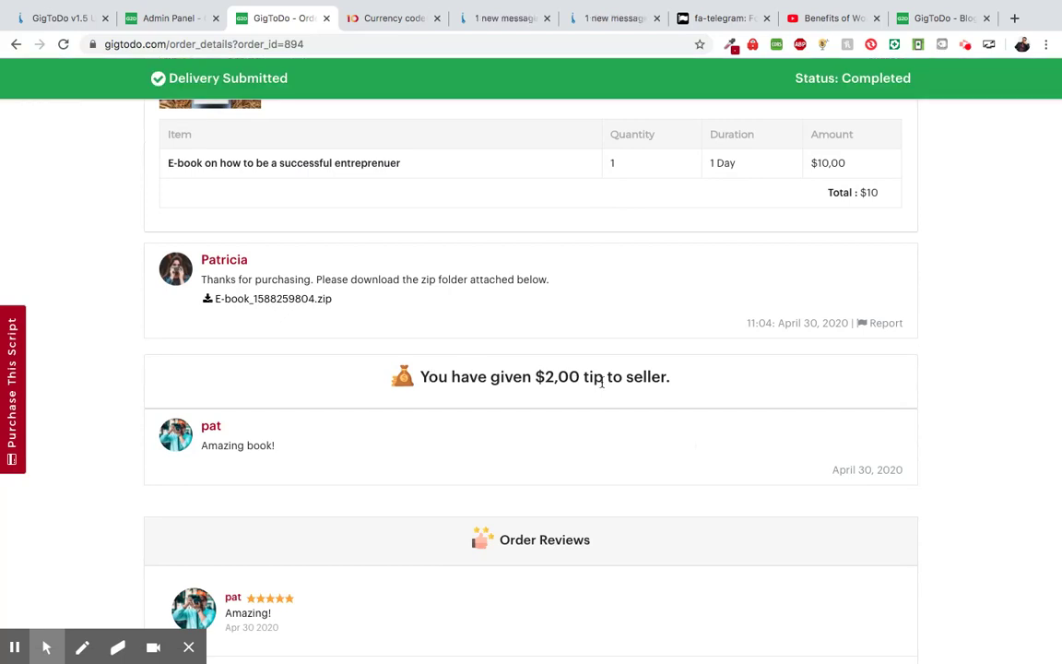
scroll(548, 408, "down", 1)
left_click_drag(391, 328, 453, 325)
scroll(429, 389, "down", 2)
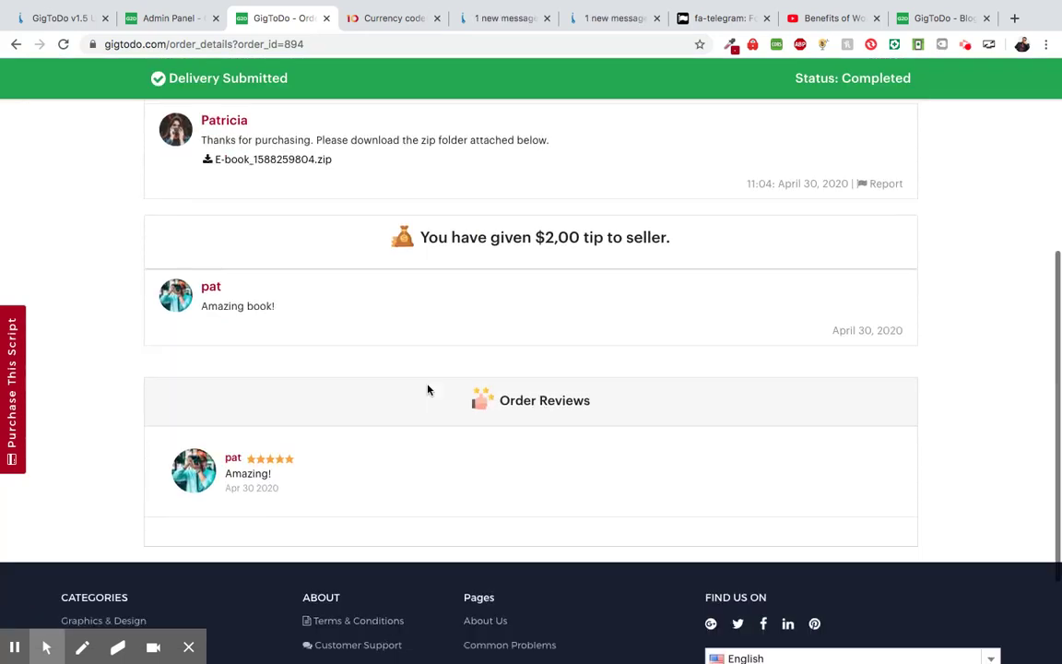
scroll(484, 391, "up", 2)
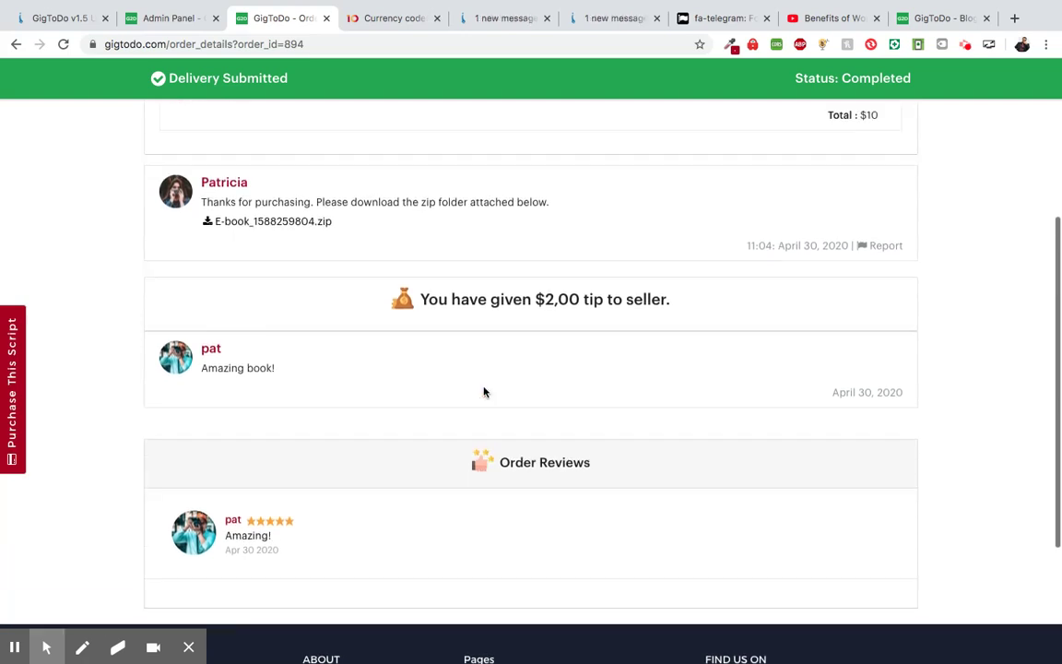
scroll(484, 392, "up", 5)
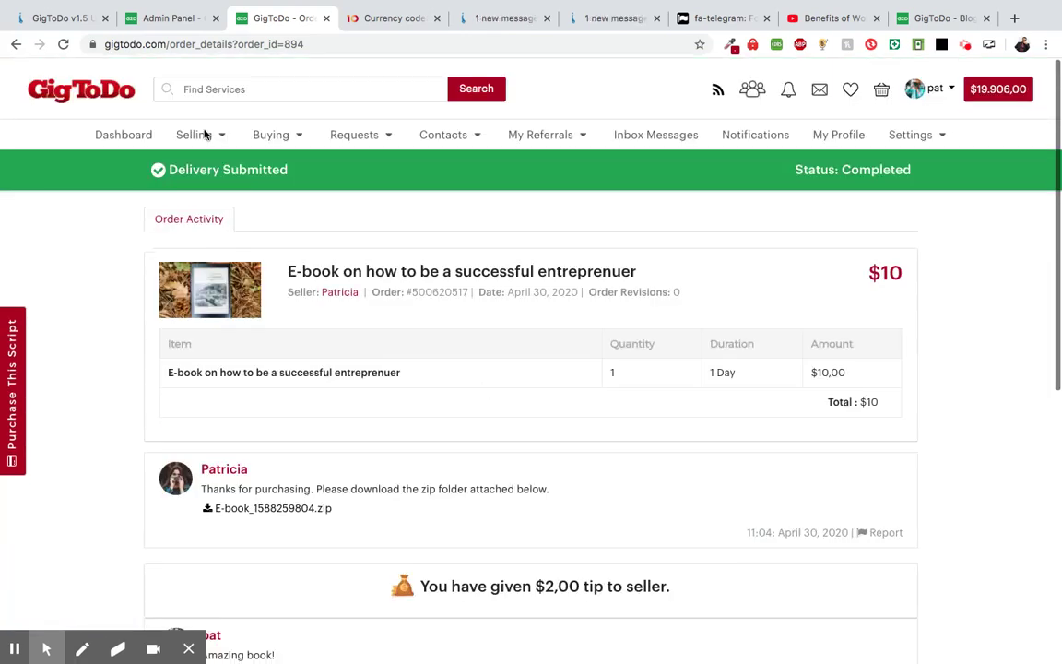
scroll(304, 336, "down", 3)
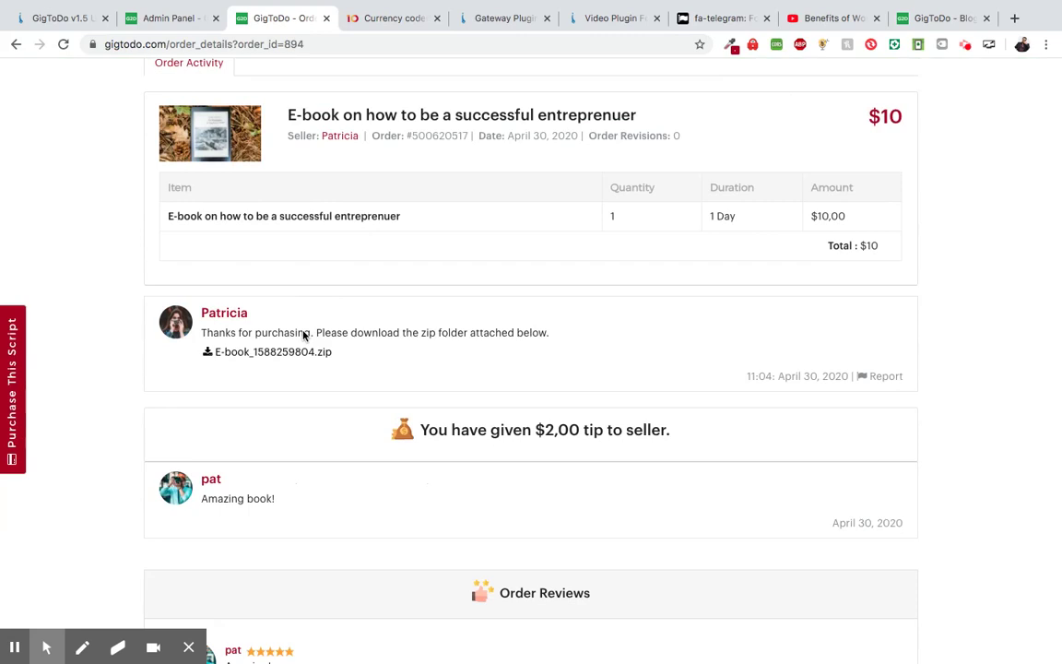
scroll(303, 336, "down", 1)
scroll(304, 335, "down", 3)
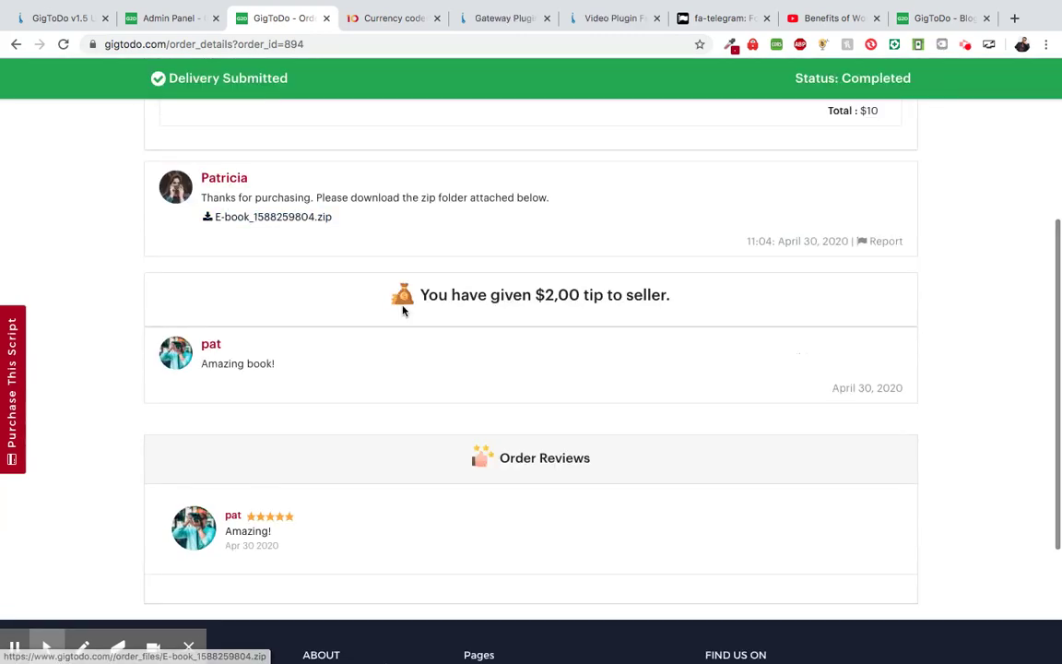
scroll(442, 348, "up", 2)
scroll(443, 348, "up", 1)
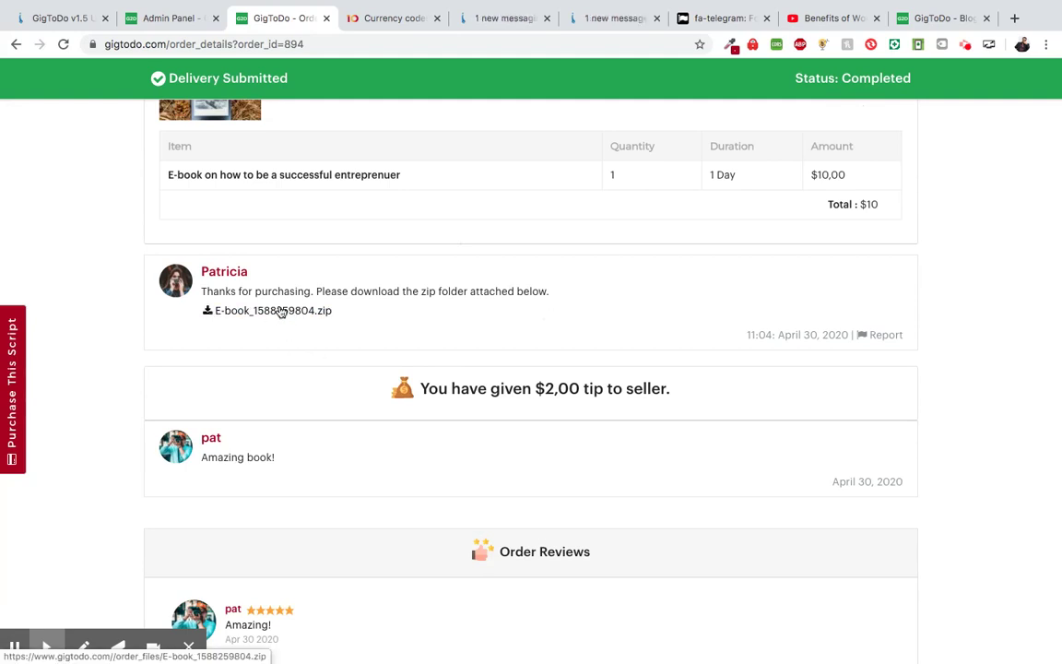
scroll(225, 379, "up", 1)
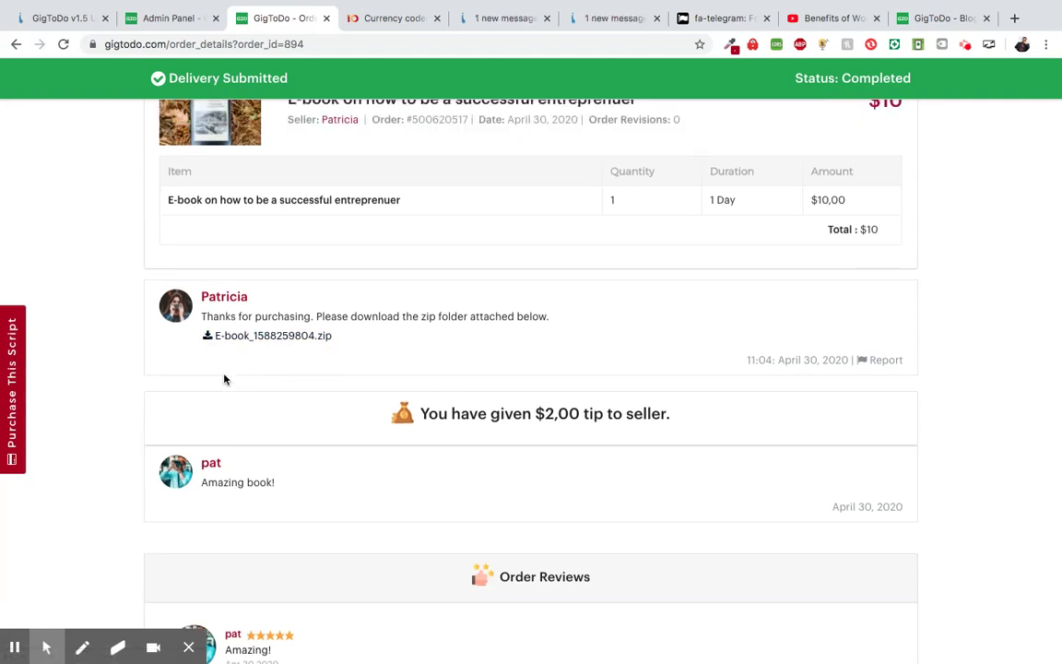
scroll(224, 378, "up", 5)
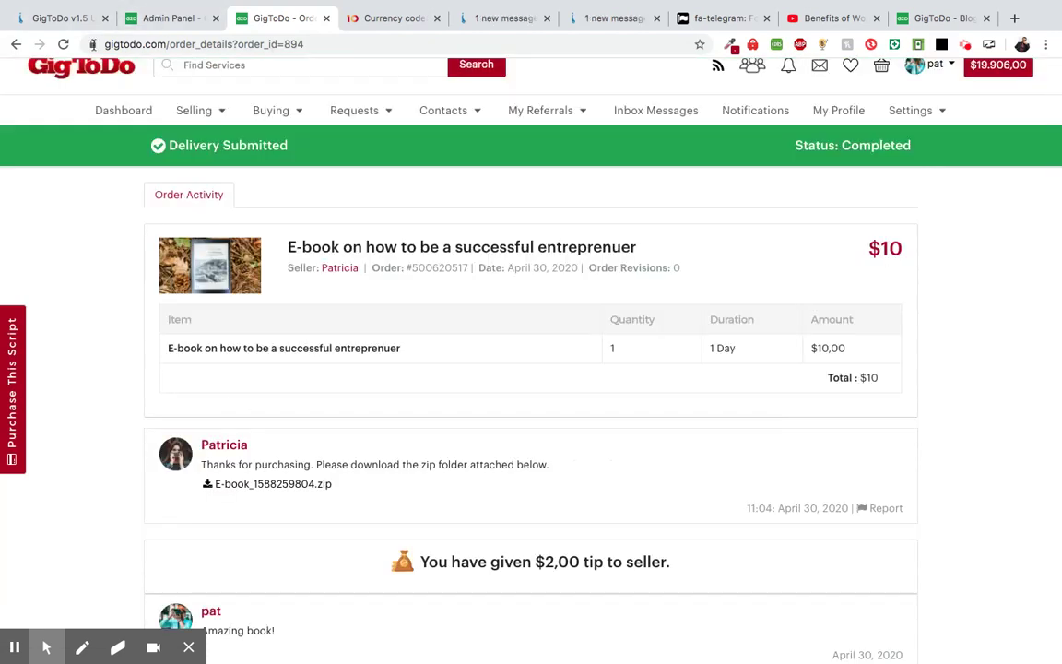
- Return to the Pixinal GigToDo v1.5 update post and scroll to the tip feature item
left_click(60, 18)
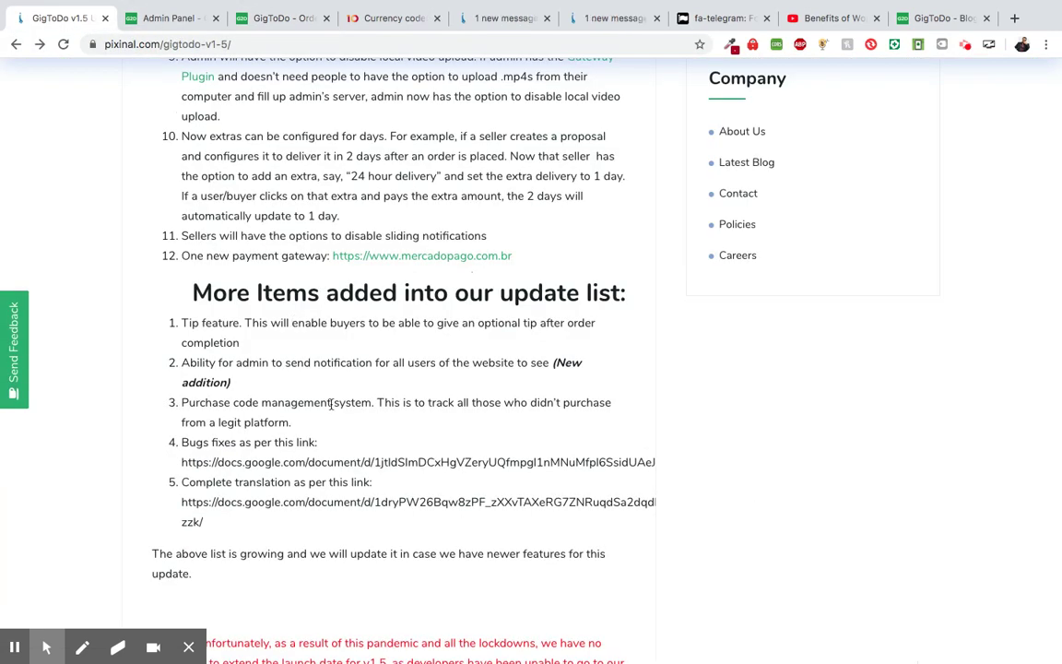
scroll(331, 404, "down", 2)
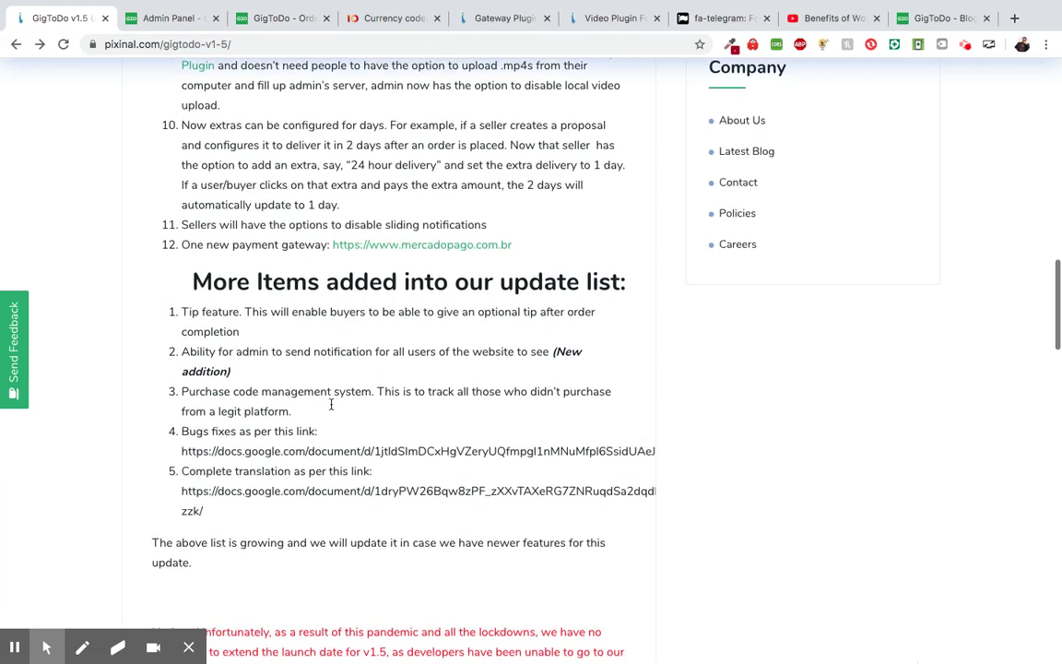
scroll(331, 403, "down", 2)
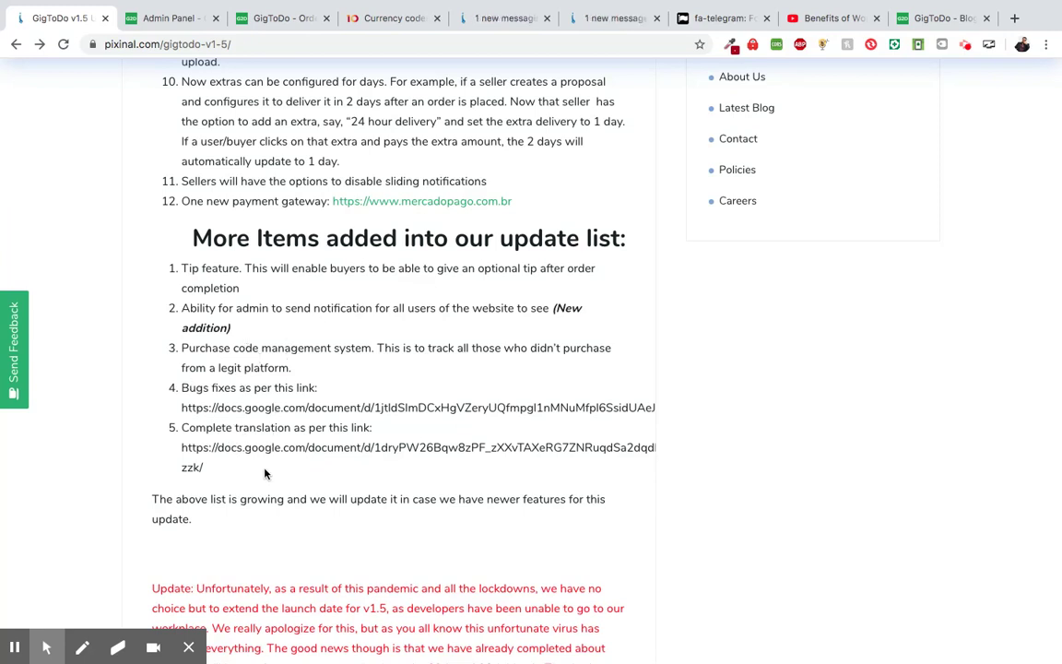
scroll(265, 473, "down", 1)
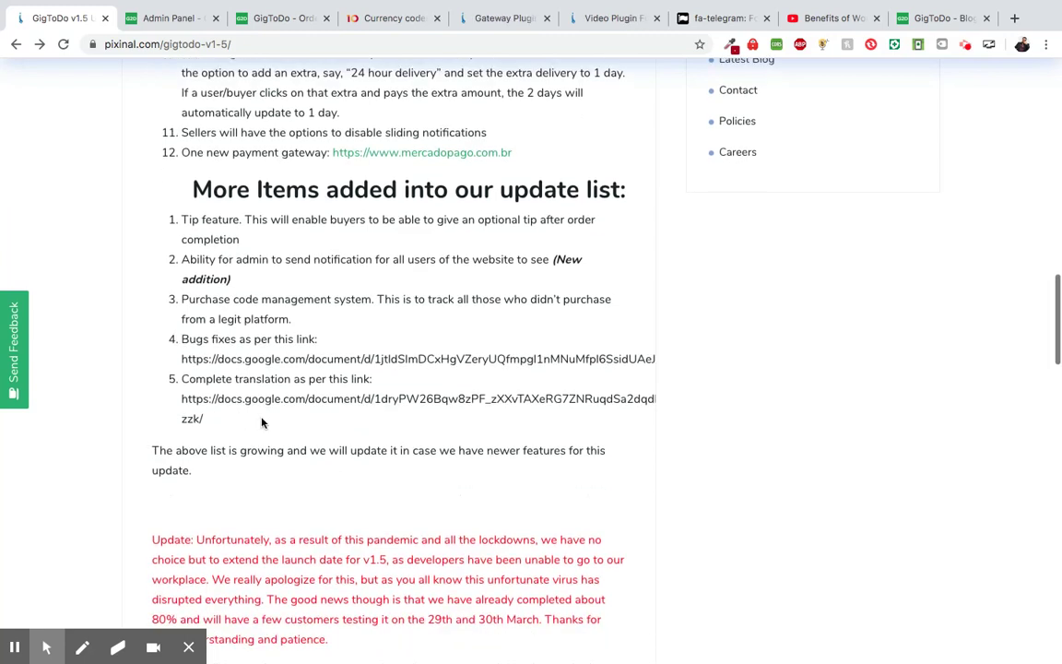
scroll(258, 387, "up", 1)
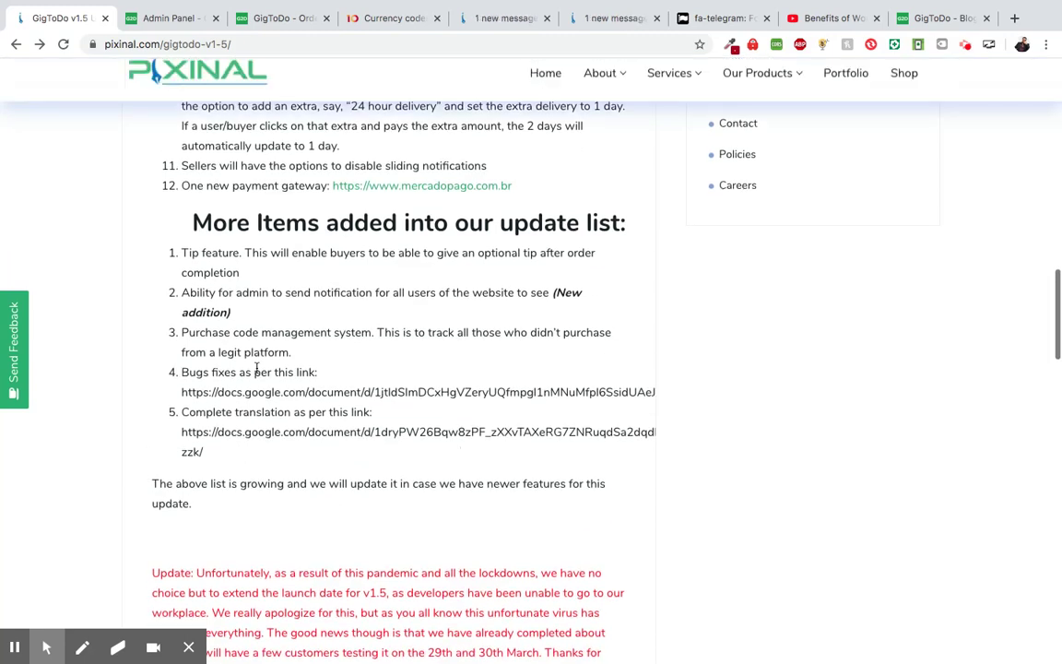
- Look over the completed order page again, then browse the homepage's featured proposals
left_click(277, 18)
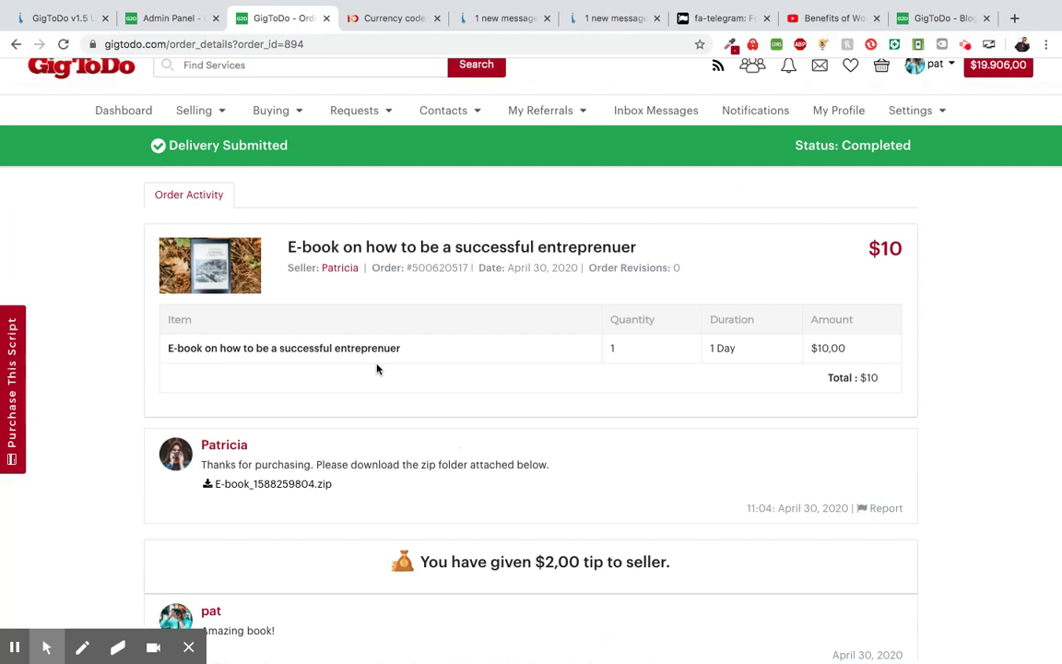
scroll(376, 369, "up", 1)
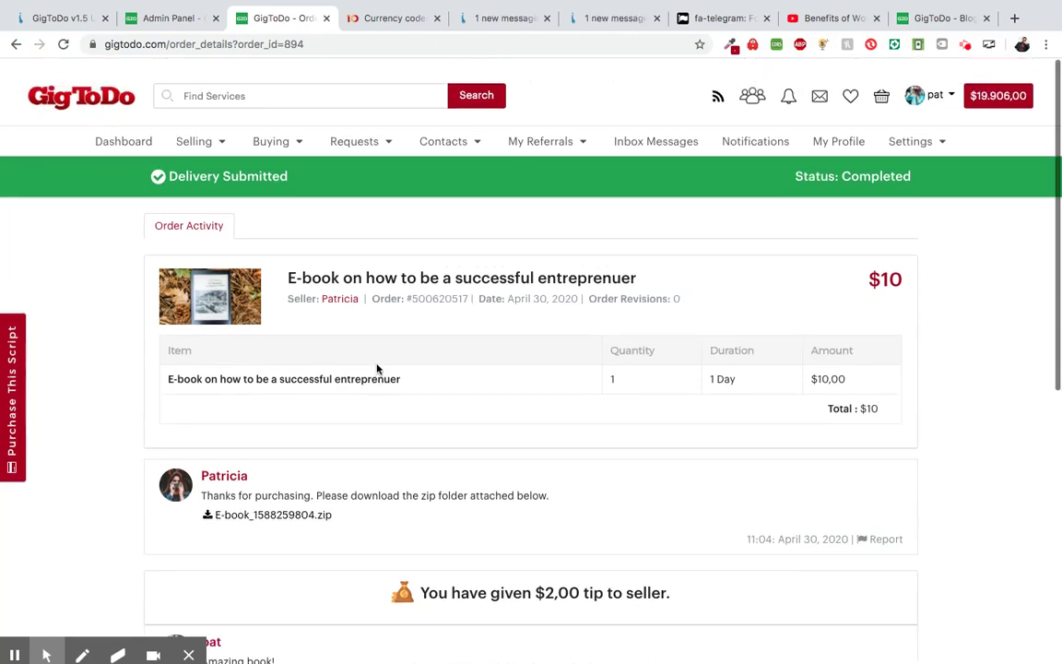
scroll(377, 369, "down", 1)
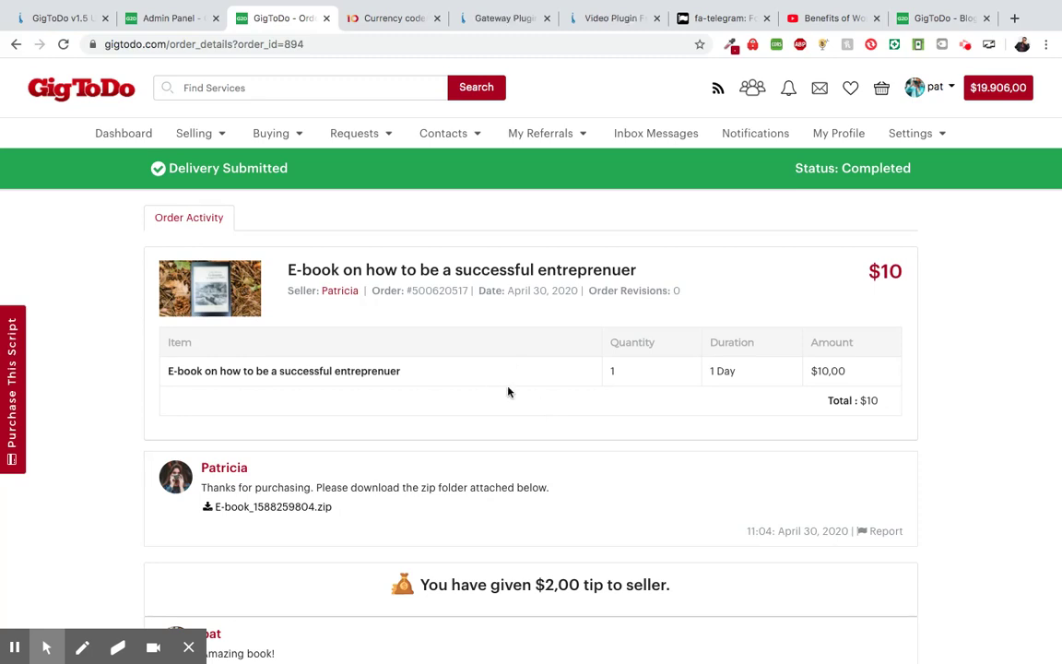
scroll(116, 383, "down", 3)
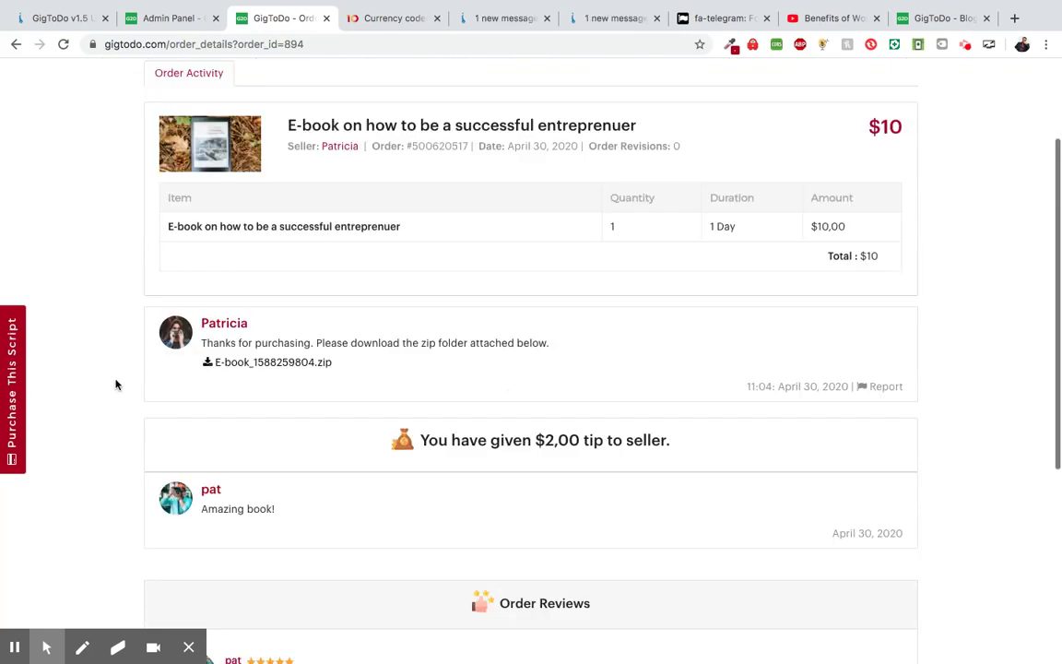
scroll(116, 382, "down", 3)
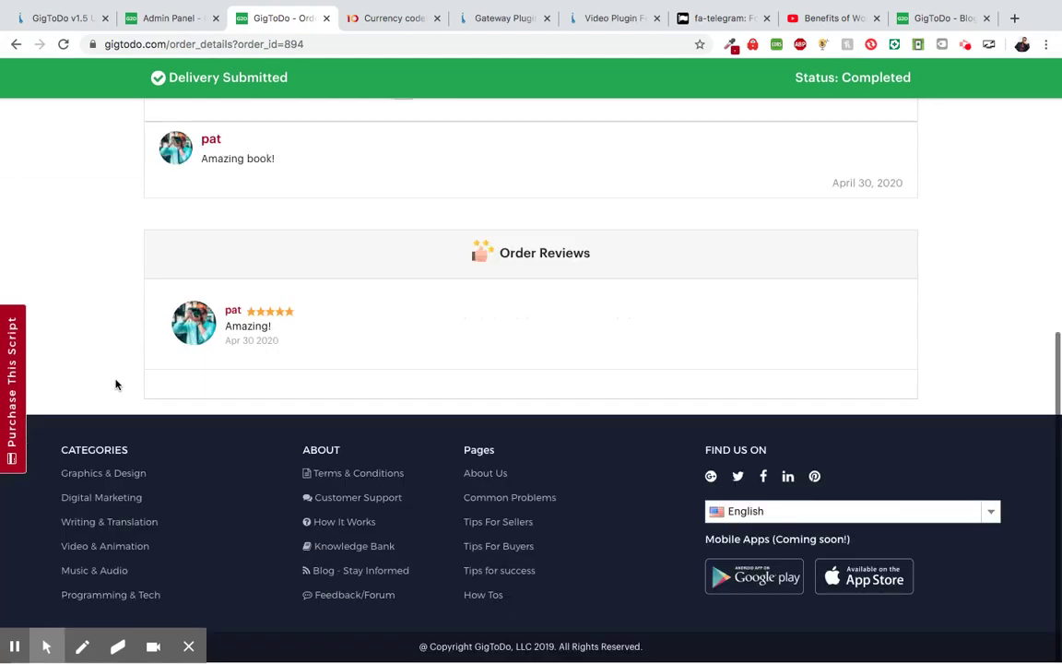
scroll(91, 208, "up", 2)
scroll(90, 209, "up", 3)
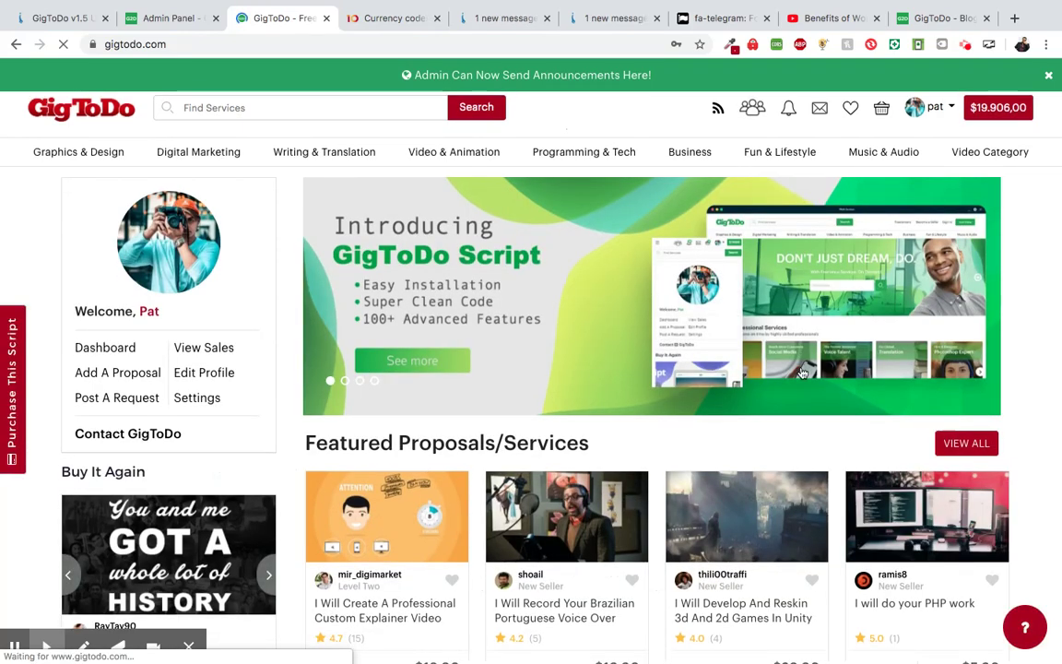
scroll(802, 372, "down", 2)
scroll(844, 360, "down", 10)
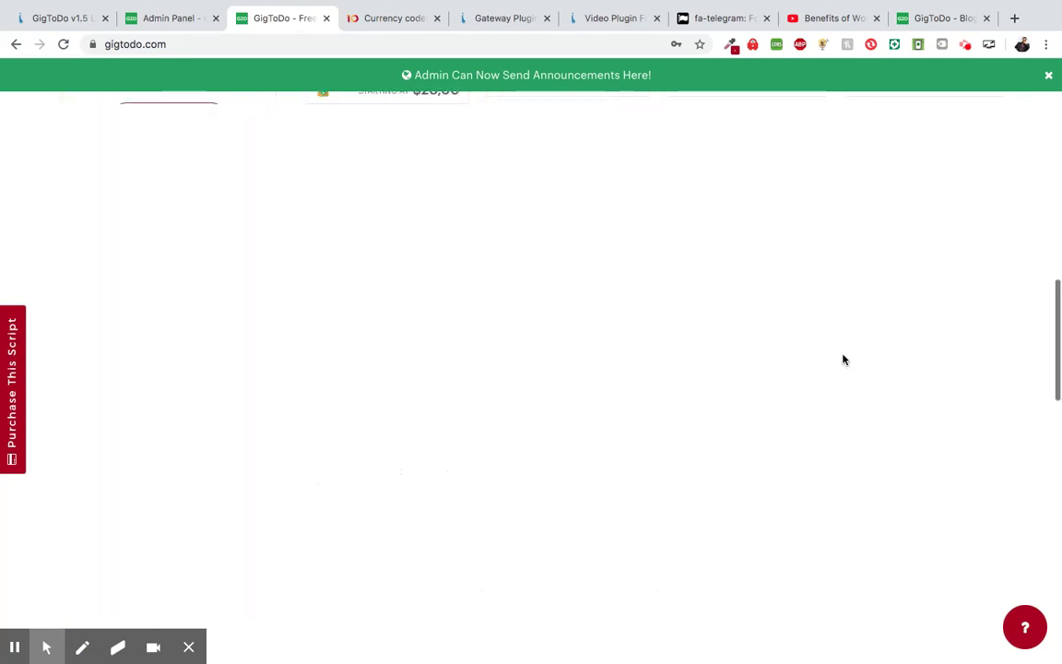